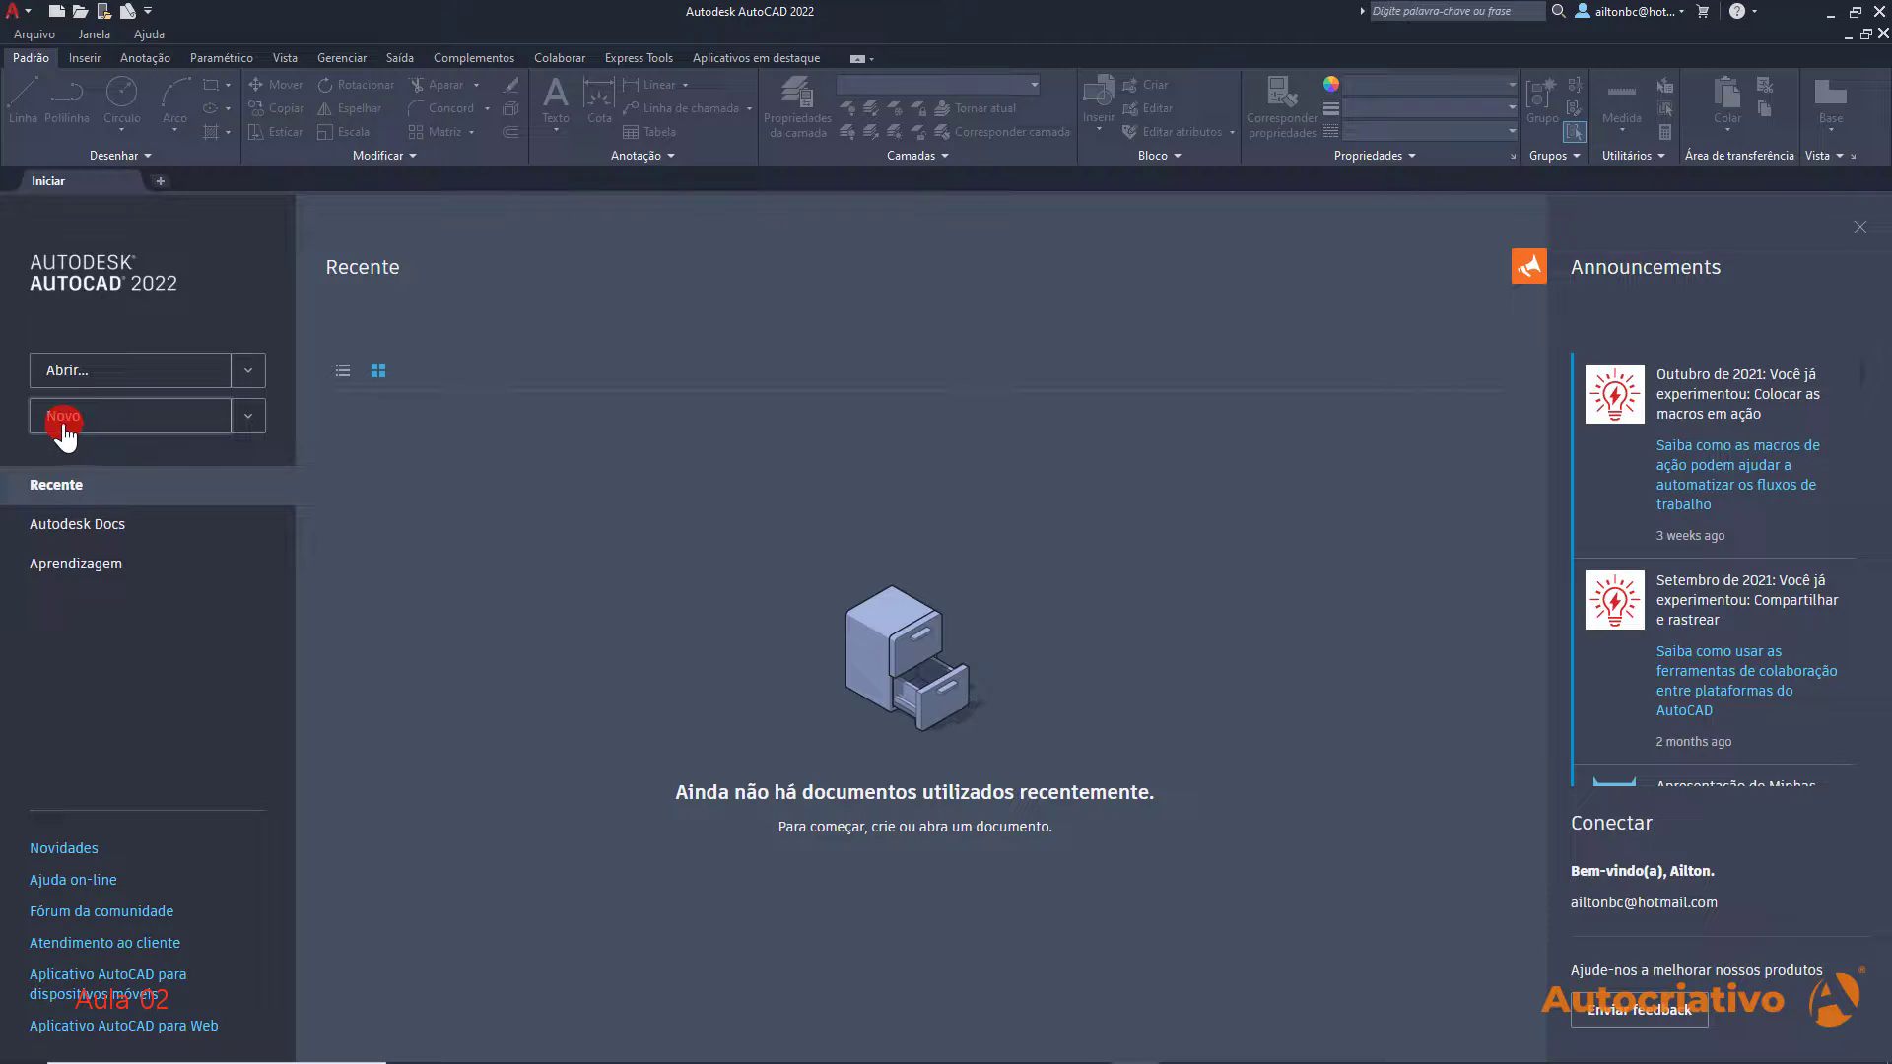
Review the start page's options for opening existing files and for creating new drawings from templates
click(248, 372)
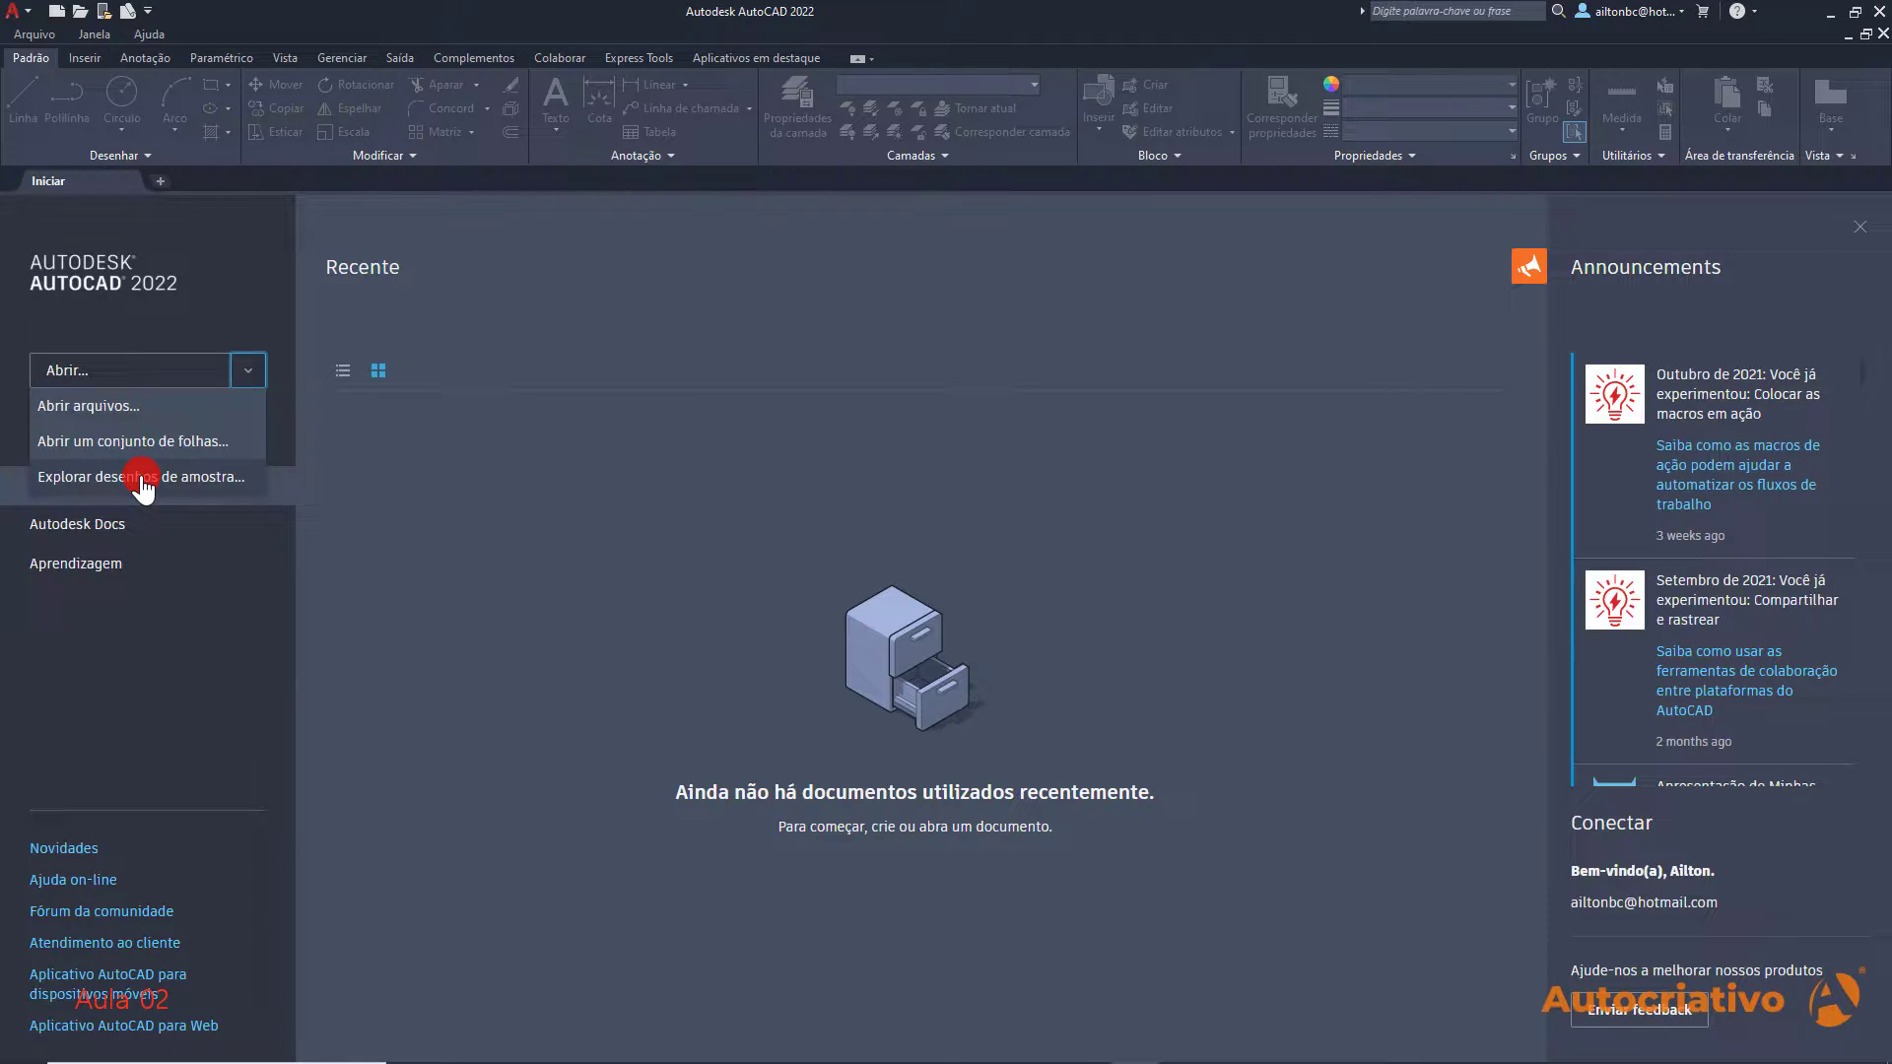
click(280, 405)
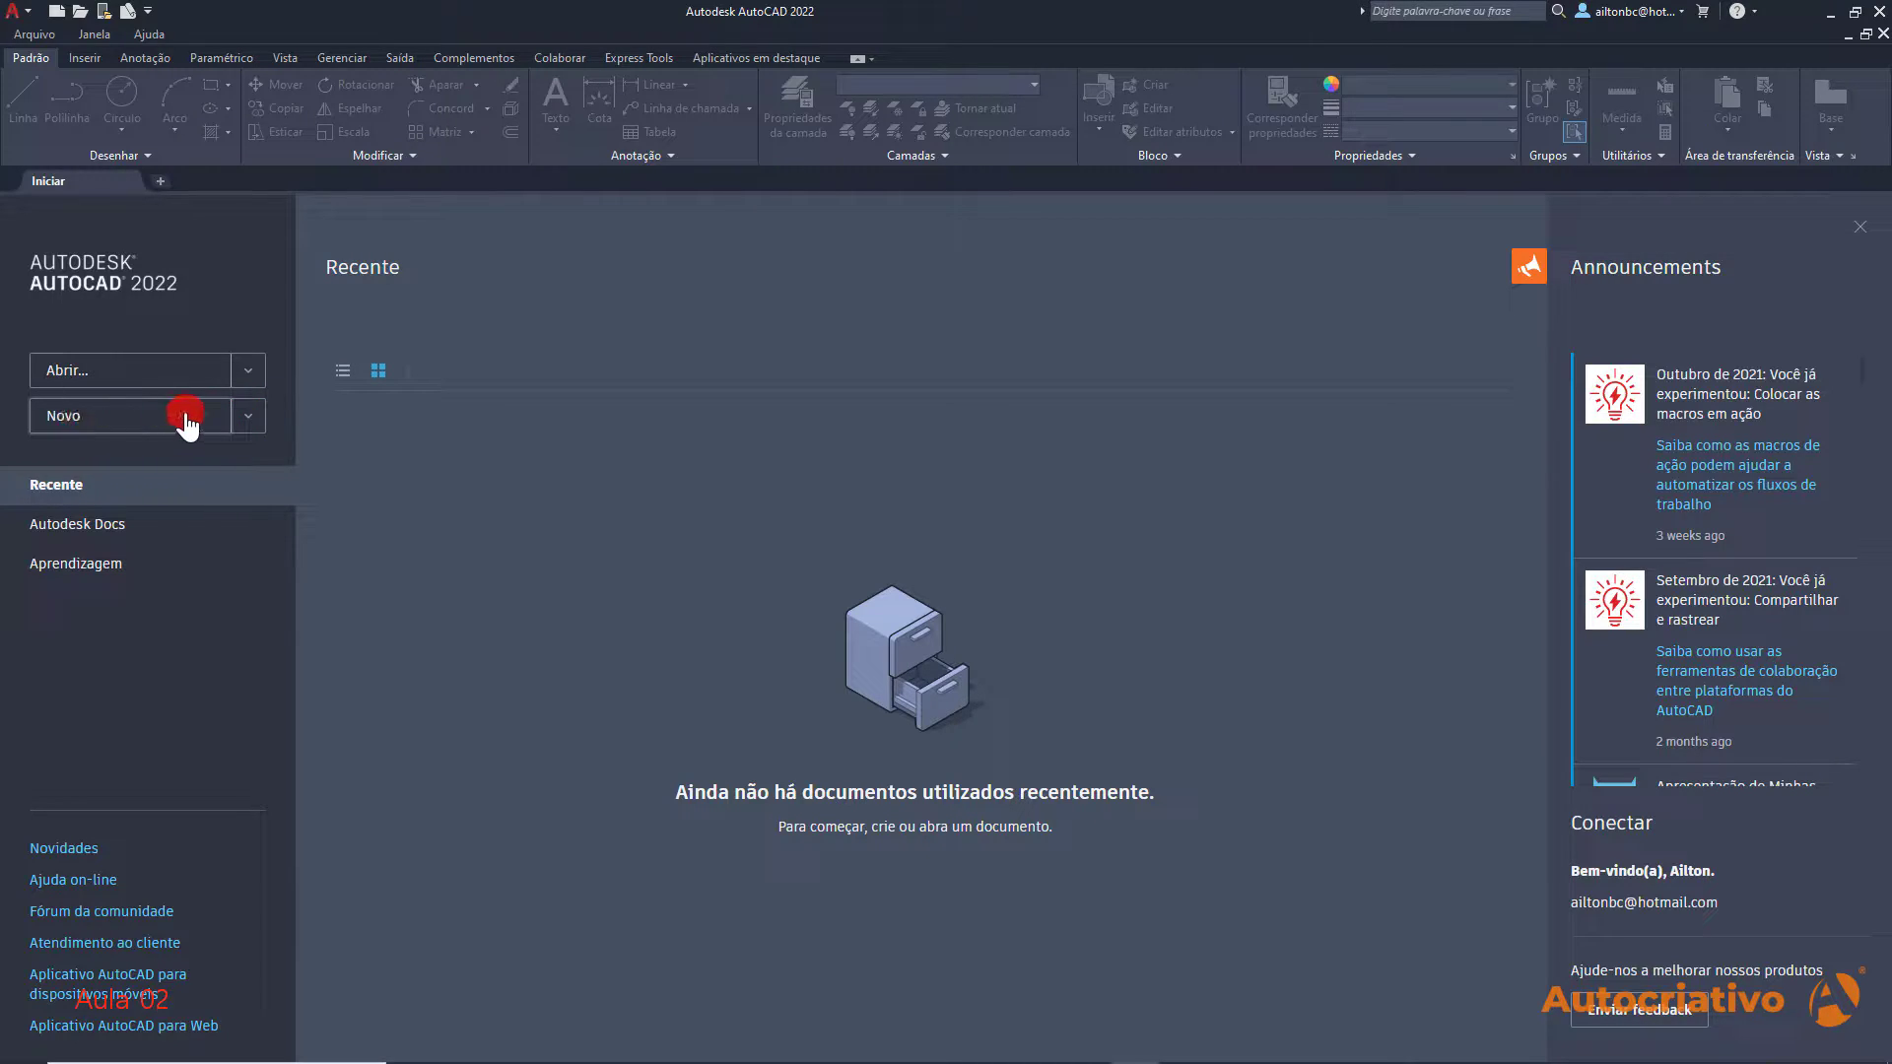
click(247, 418)
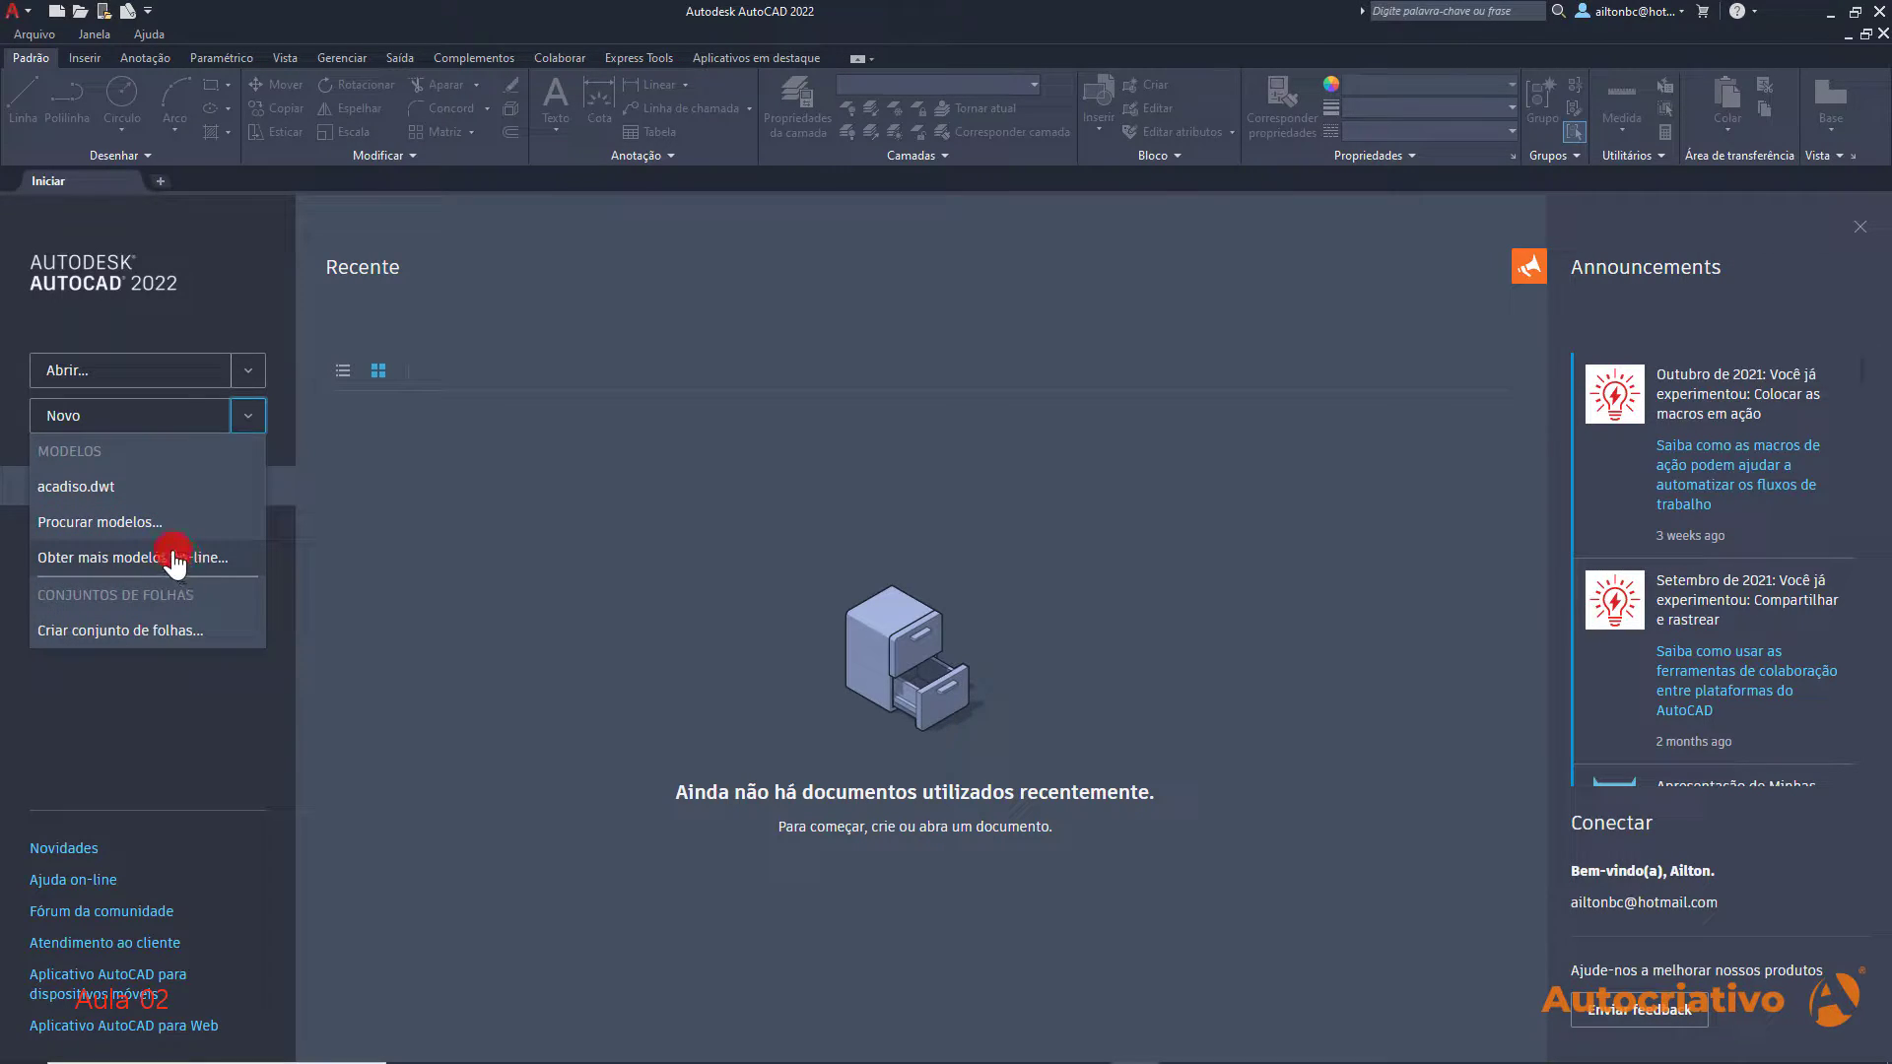
click(280, 424)
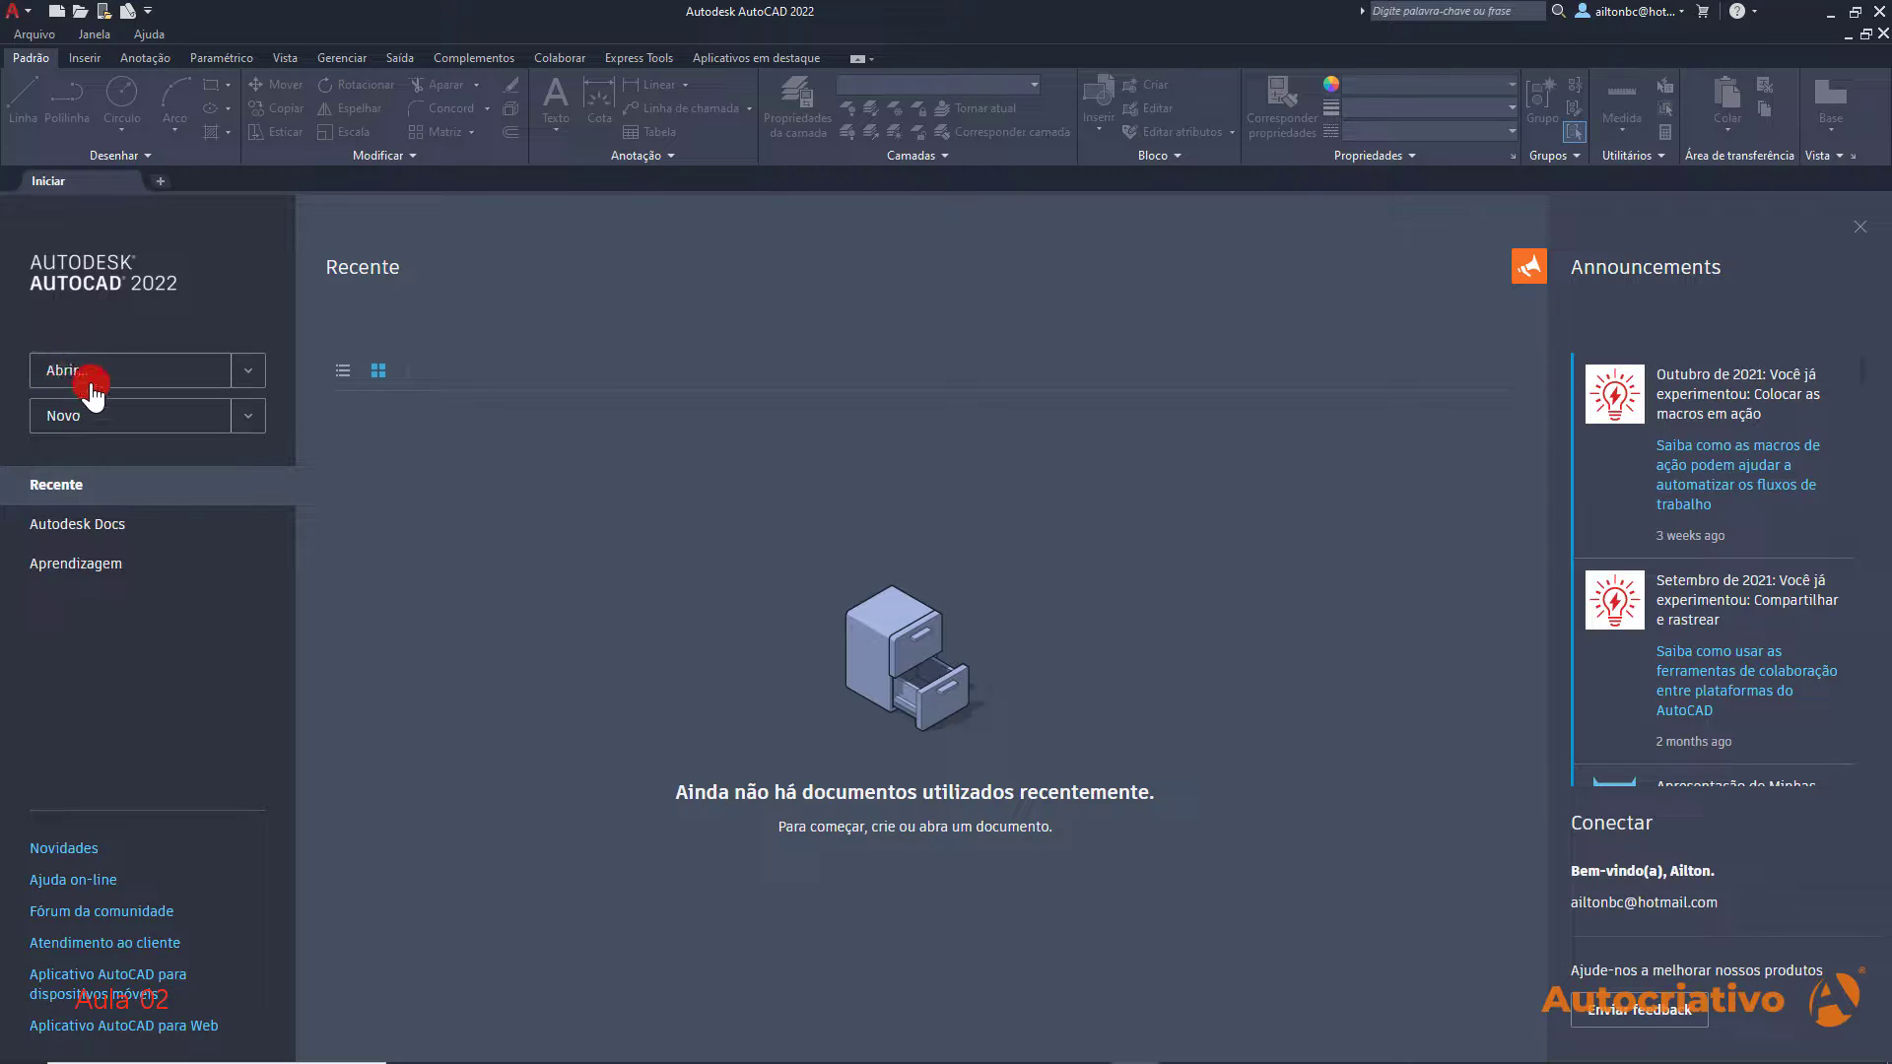
Compare the list and grid displays of the recent documents, finishing with the grid display
click(372, 372)
click(343, 371)
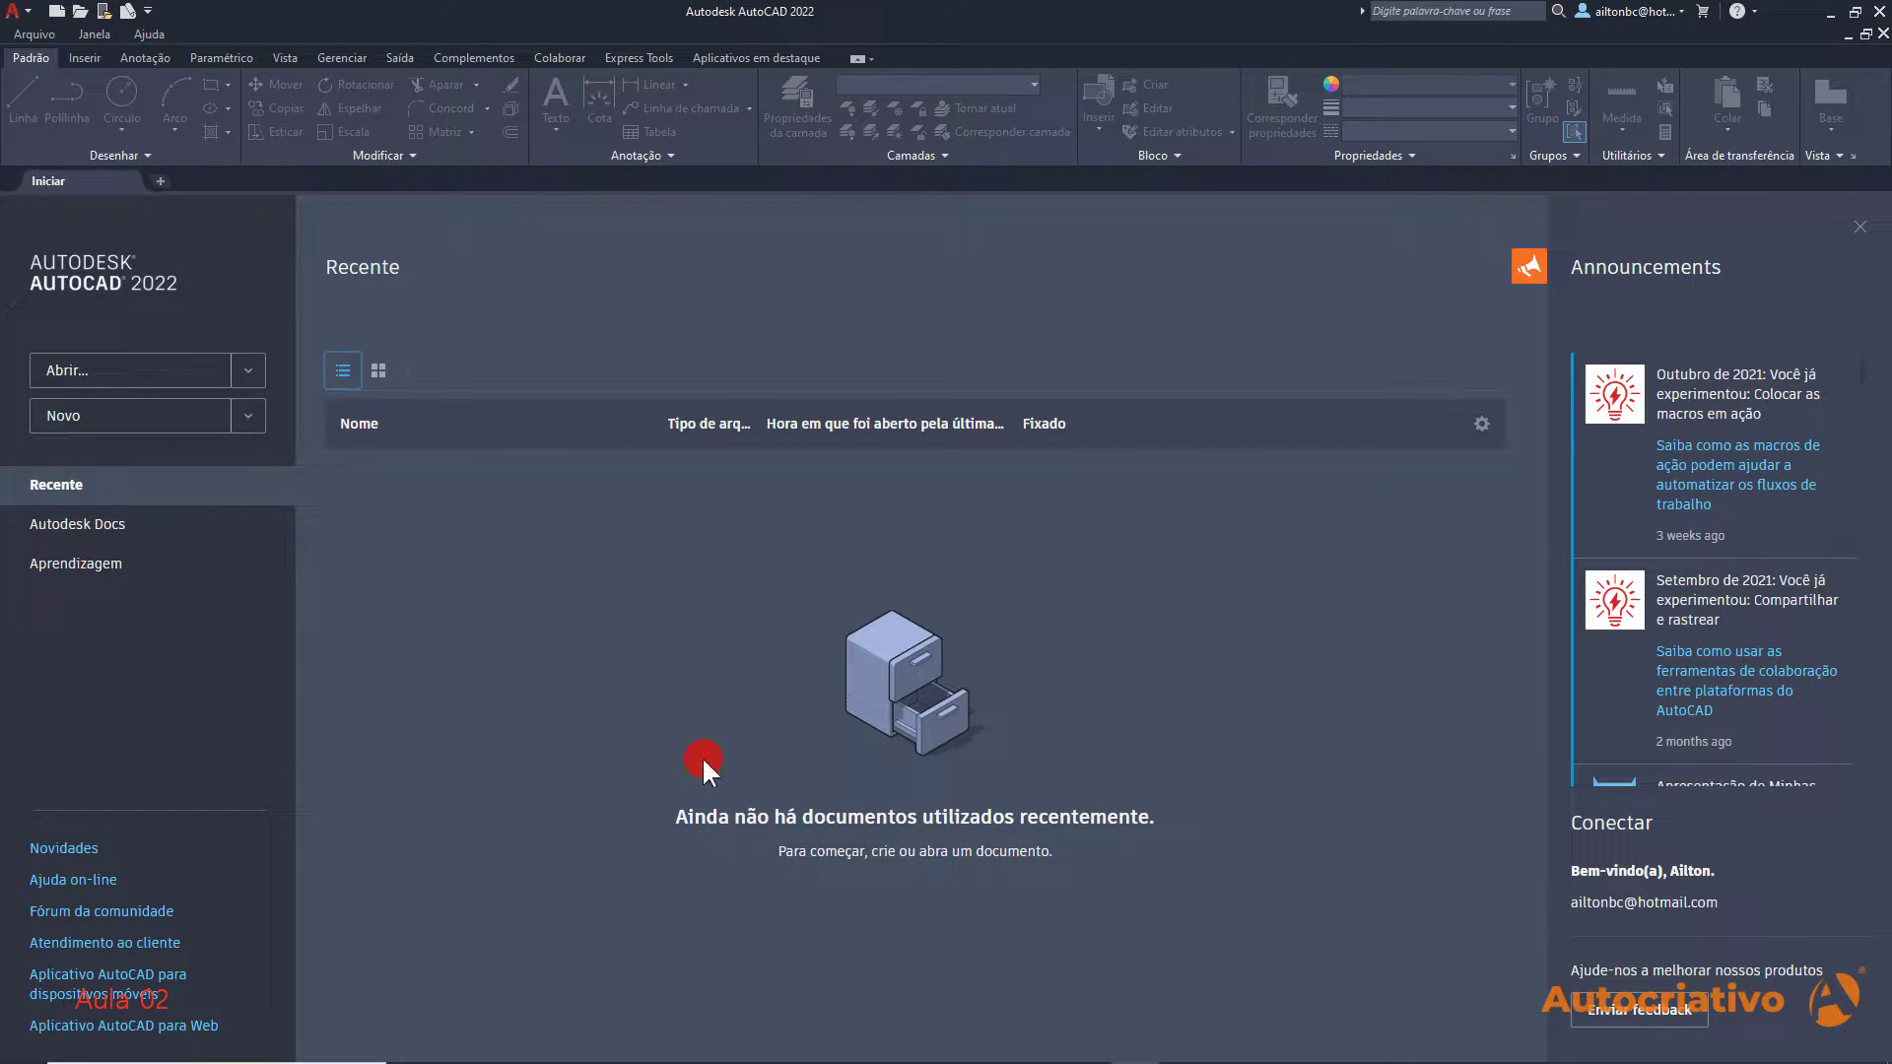
click(377, 371)
click(343, 371)
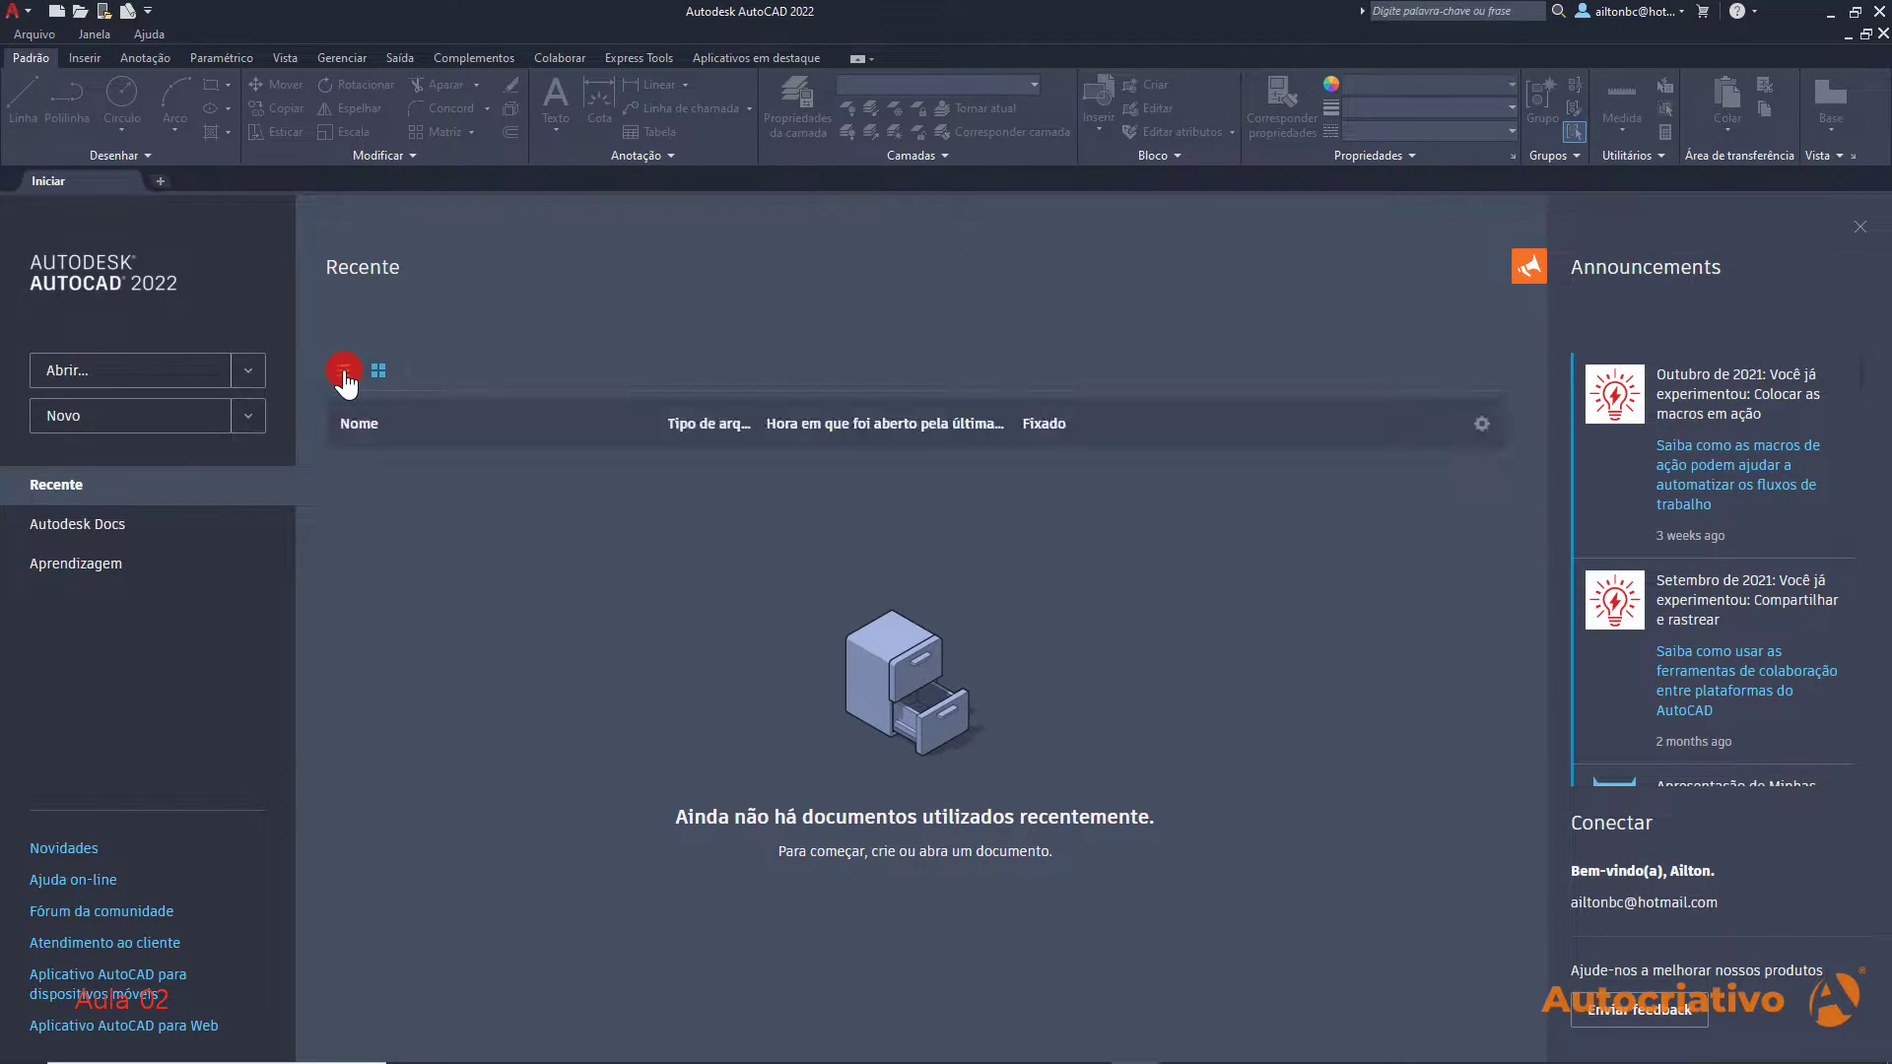
click(377, 370)
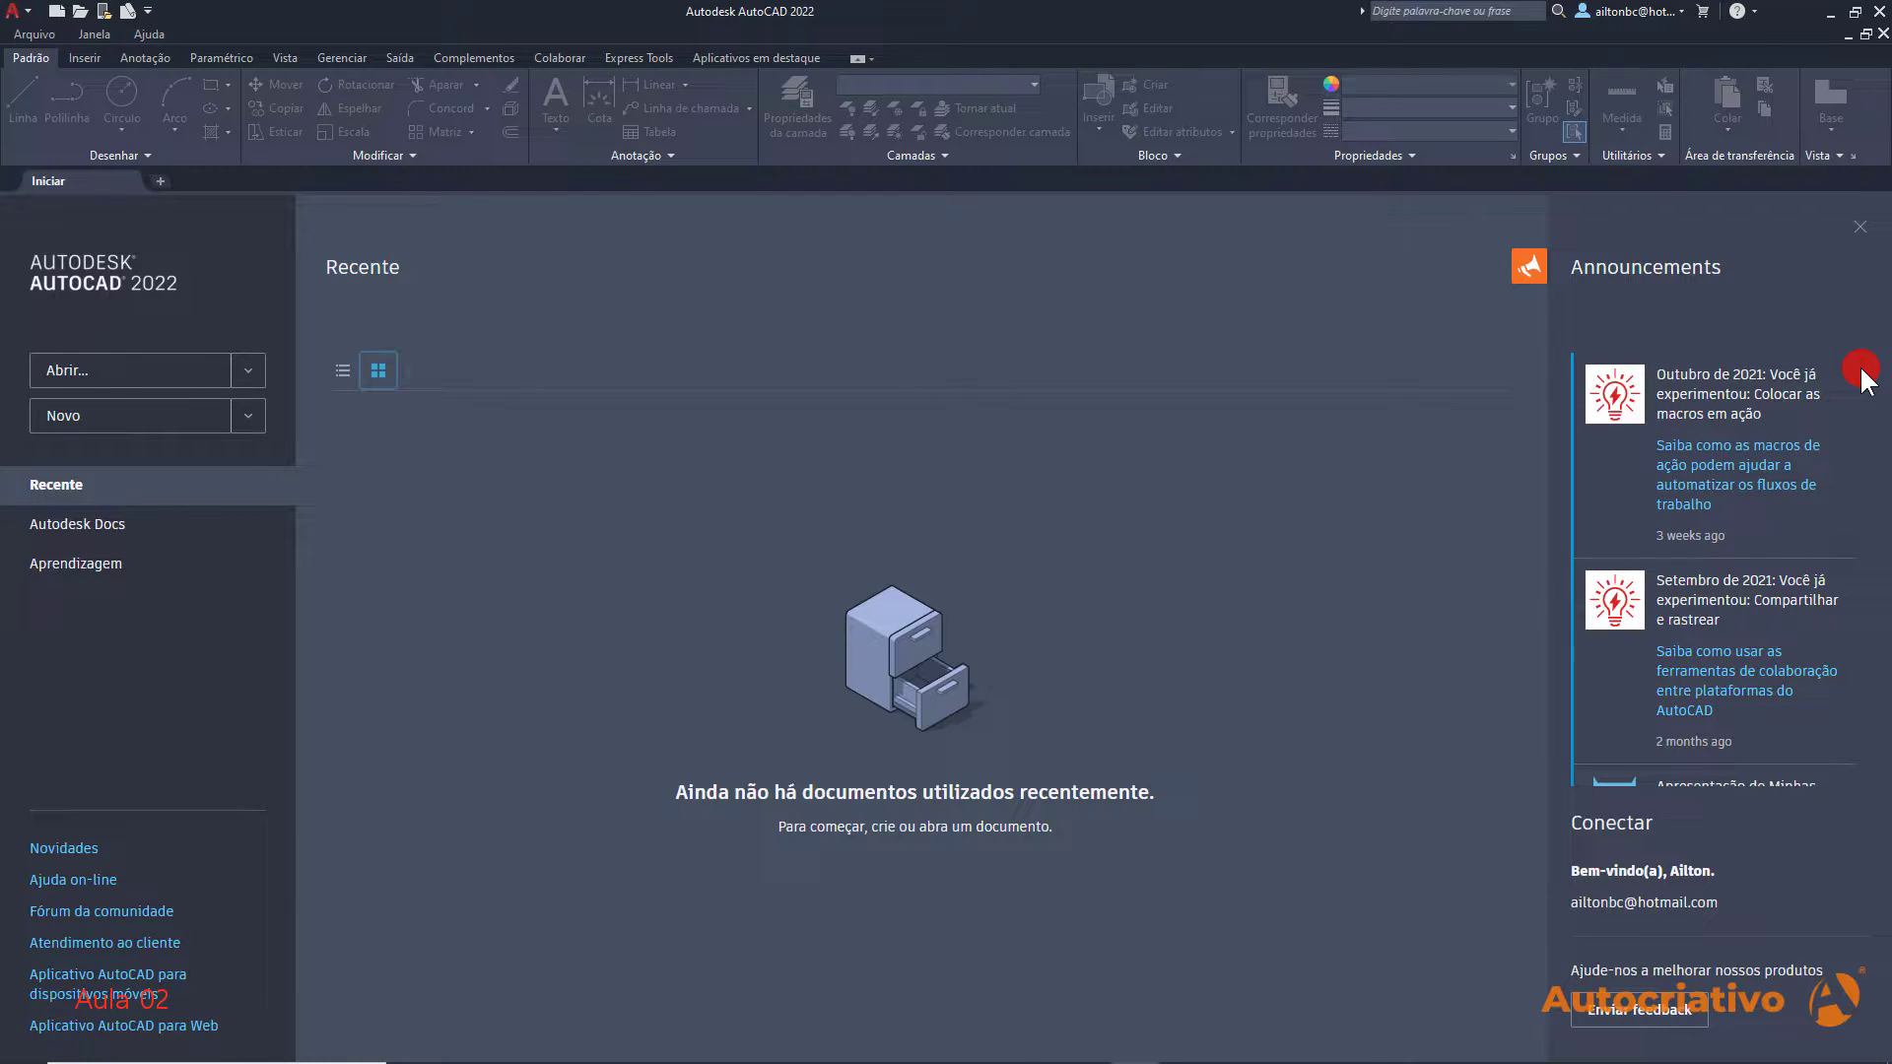
Read through the start page's announcements back to the first one, and close and reopen their pane
scroll(1865, 379, down, 5)
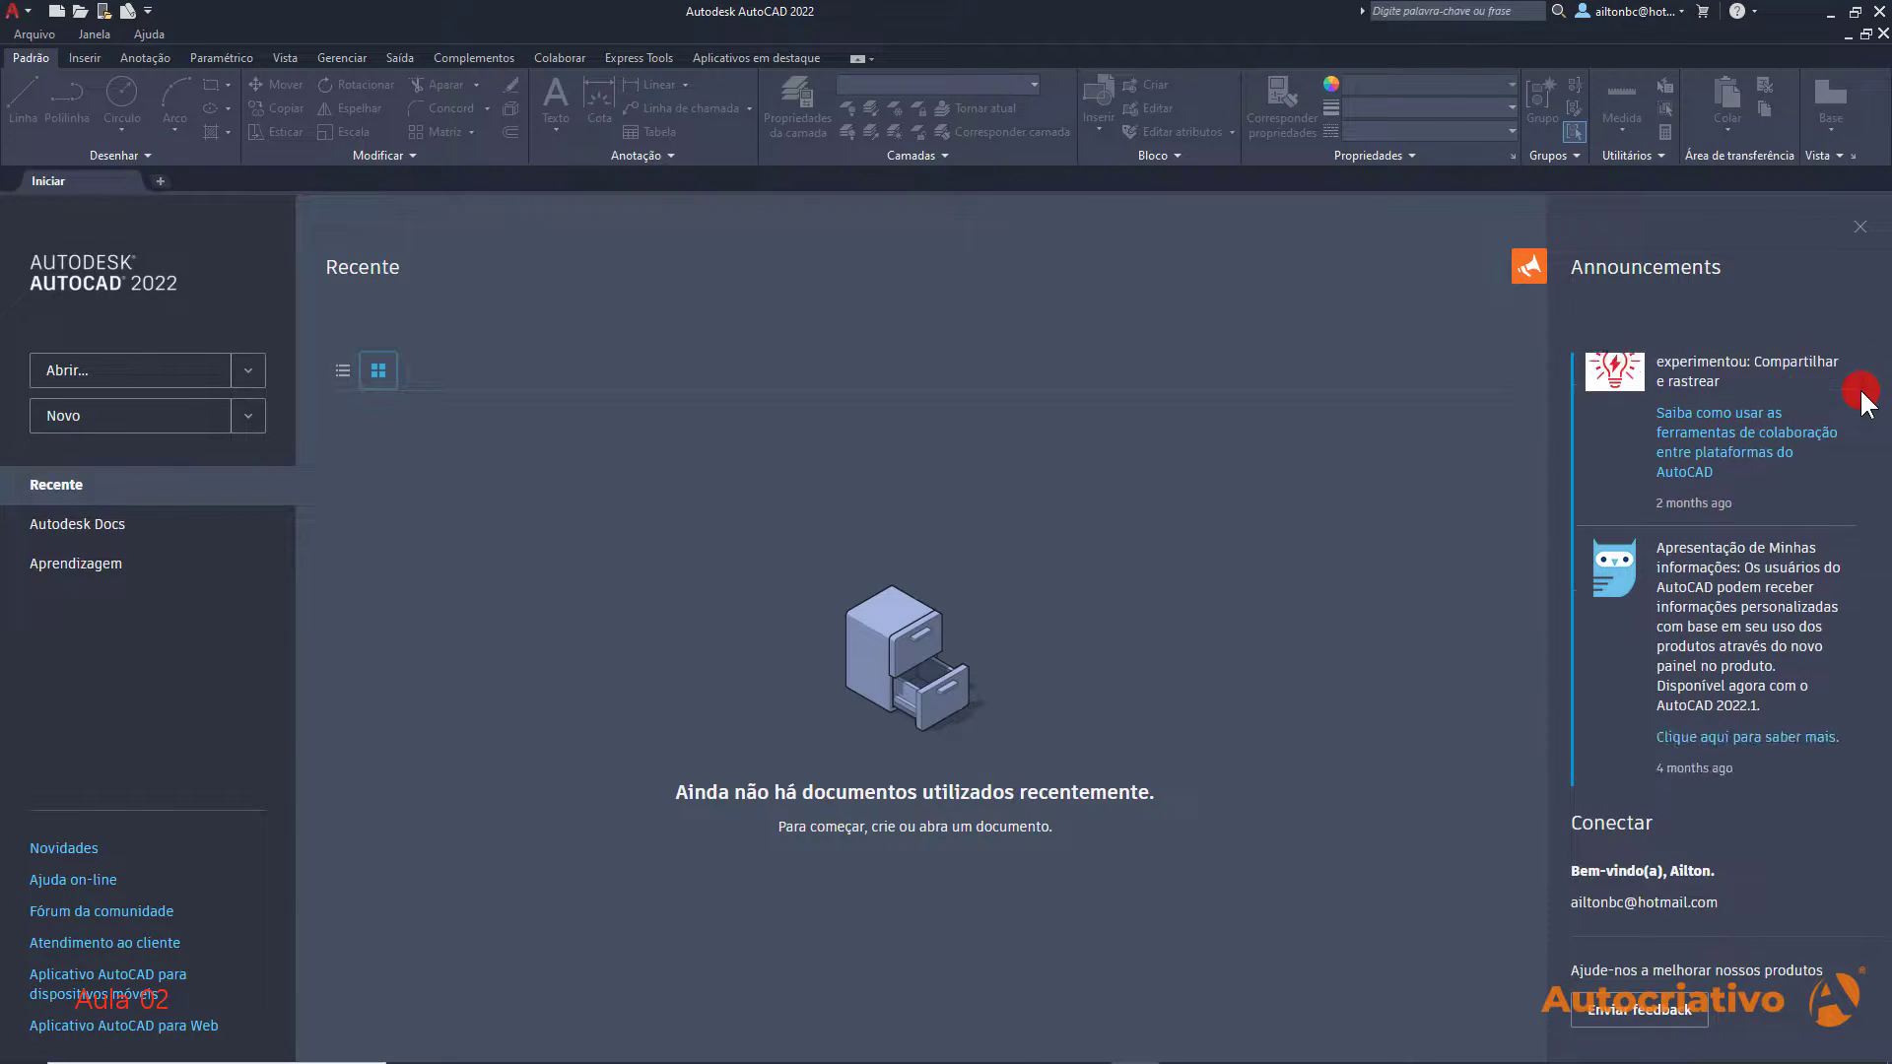
scroll(1865, 394, down, 7)
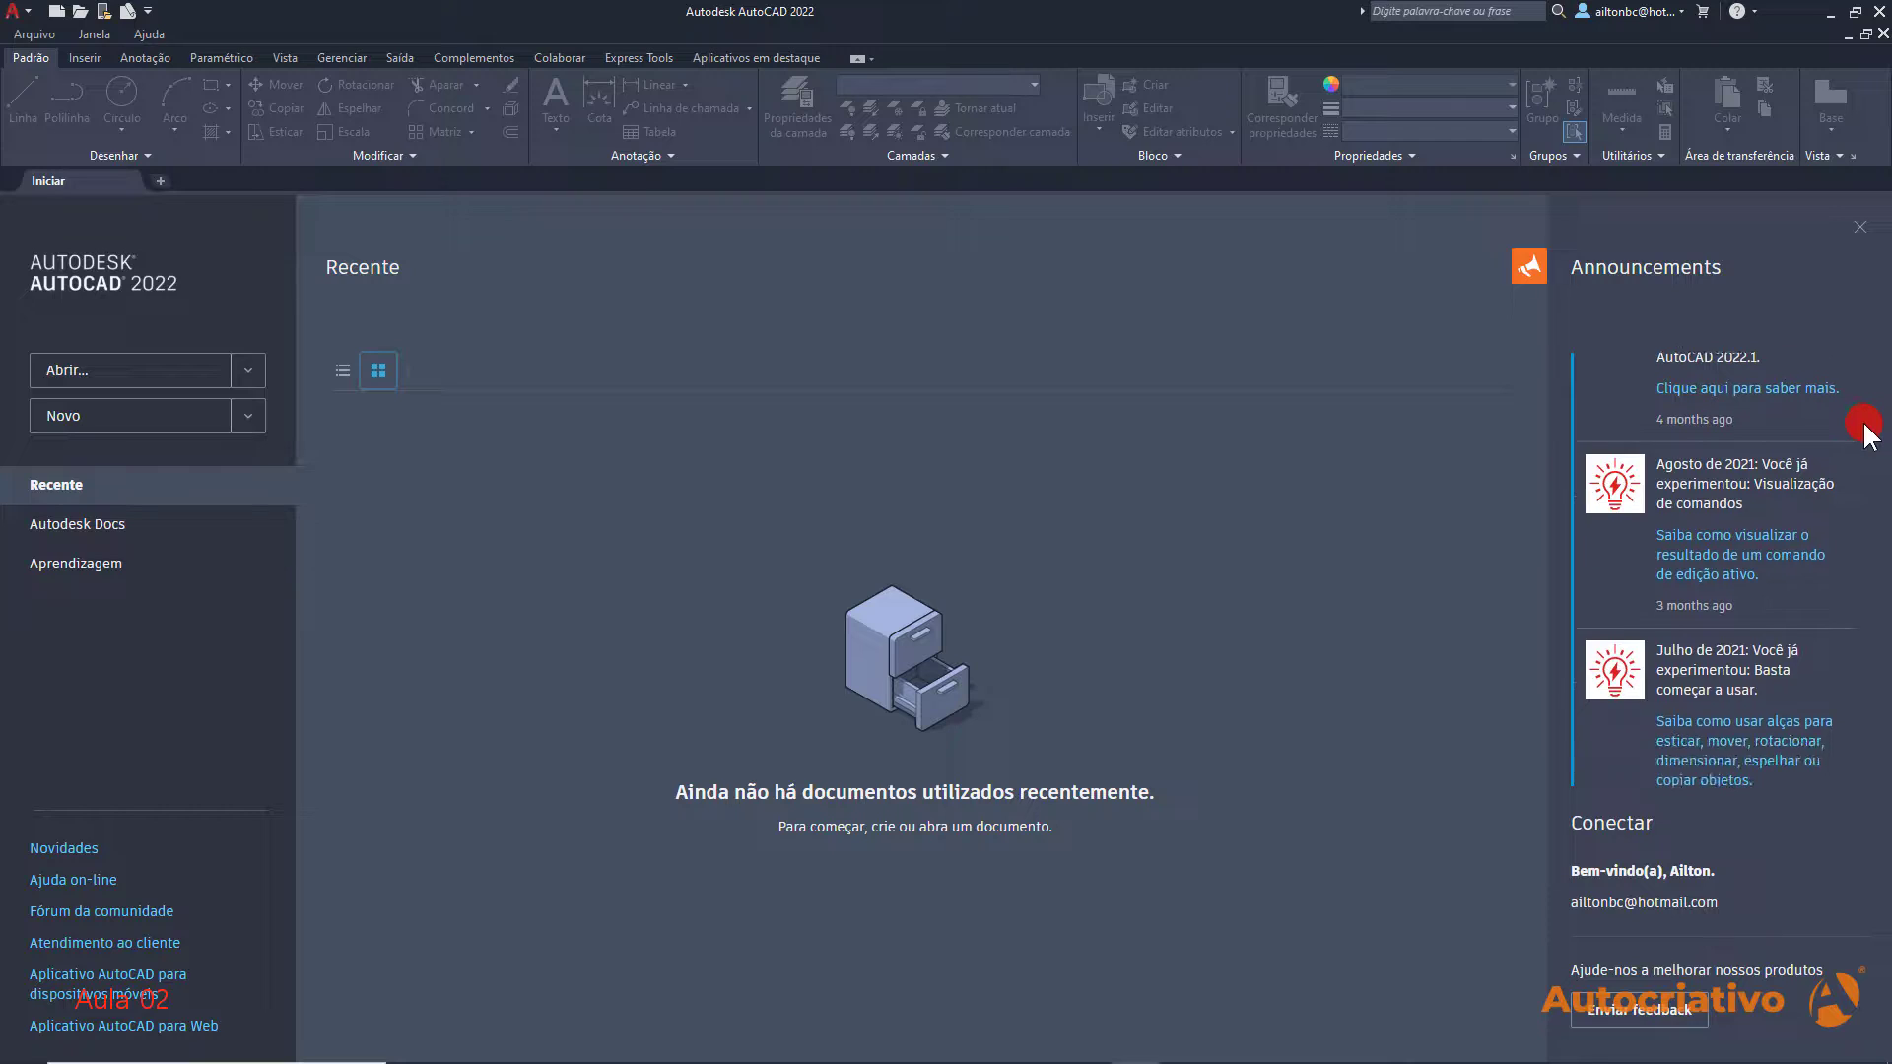
scroll(1869, 433, down, 13)
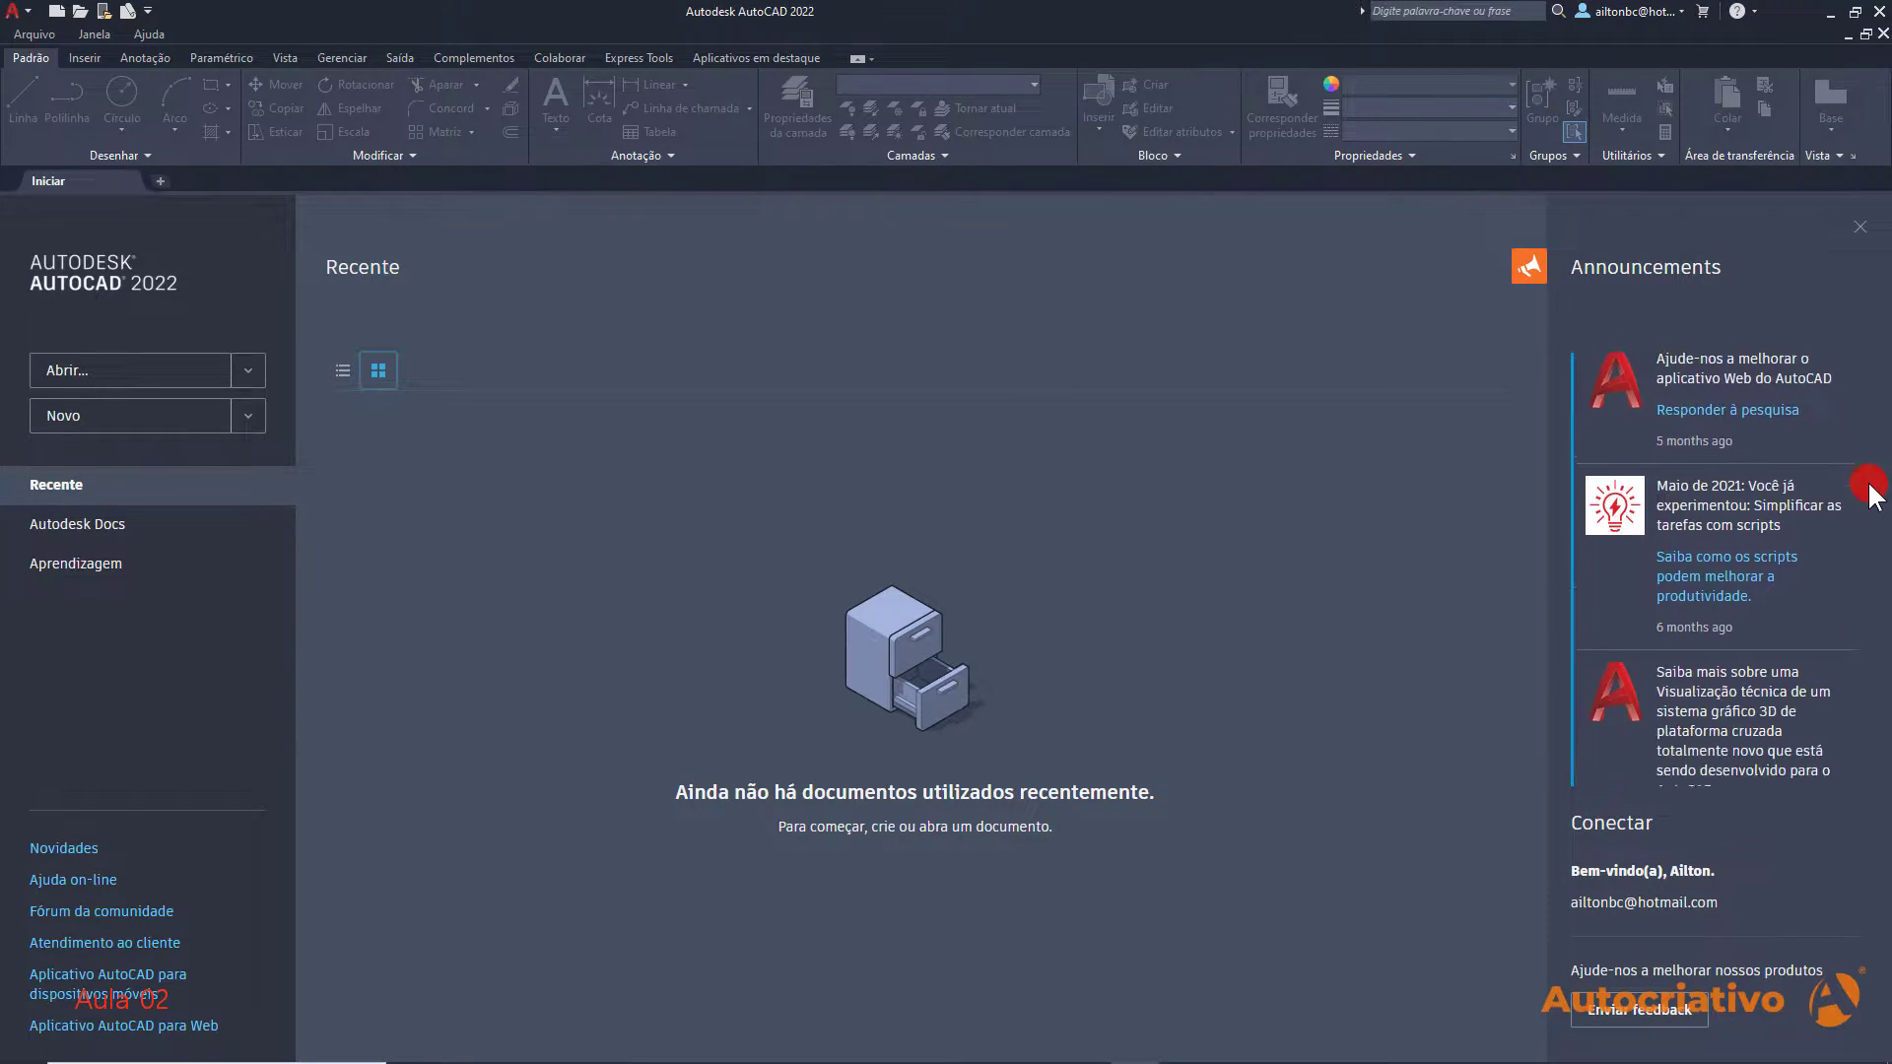
scroll(1870, 495, down, 15)
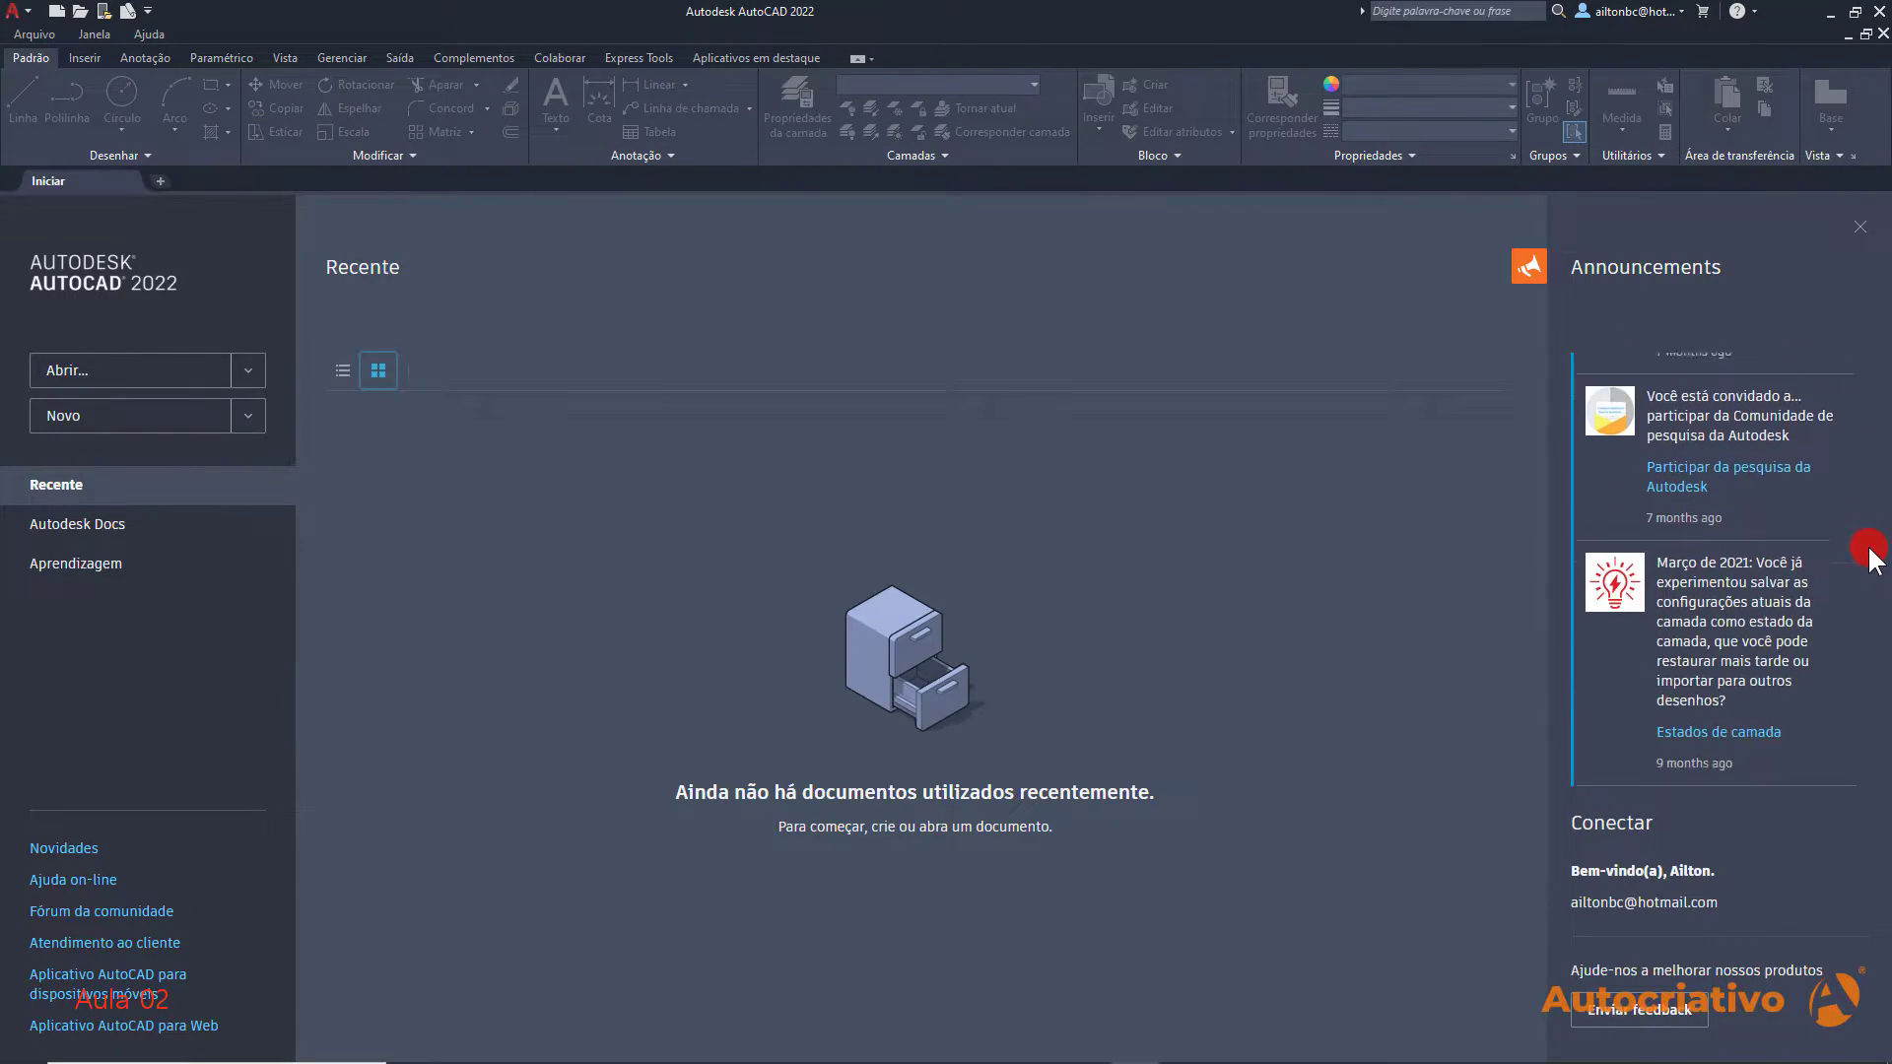
drag(1869, 550, 1864, 318)
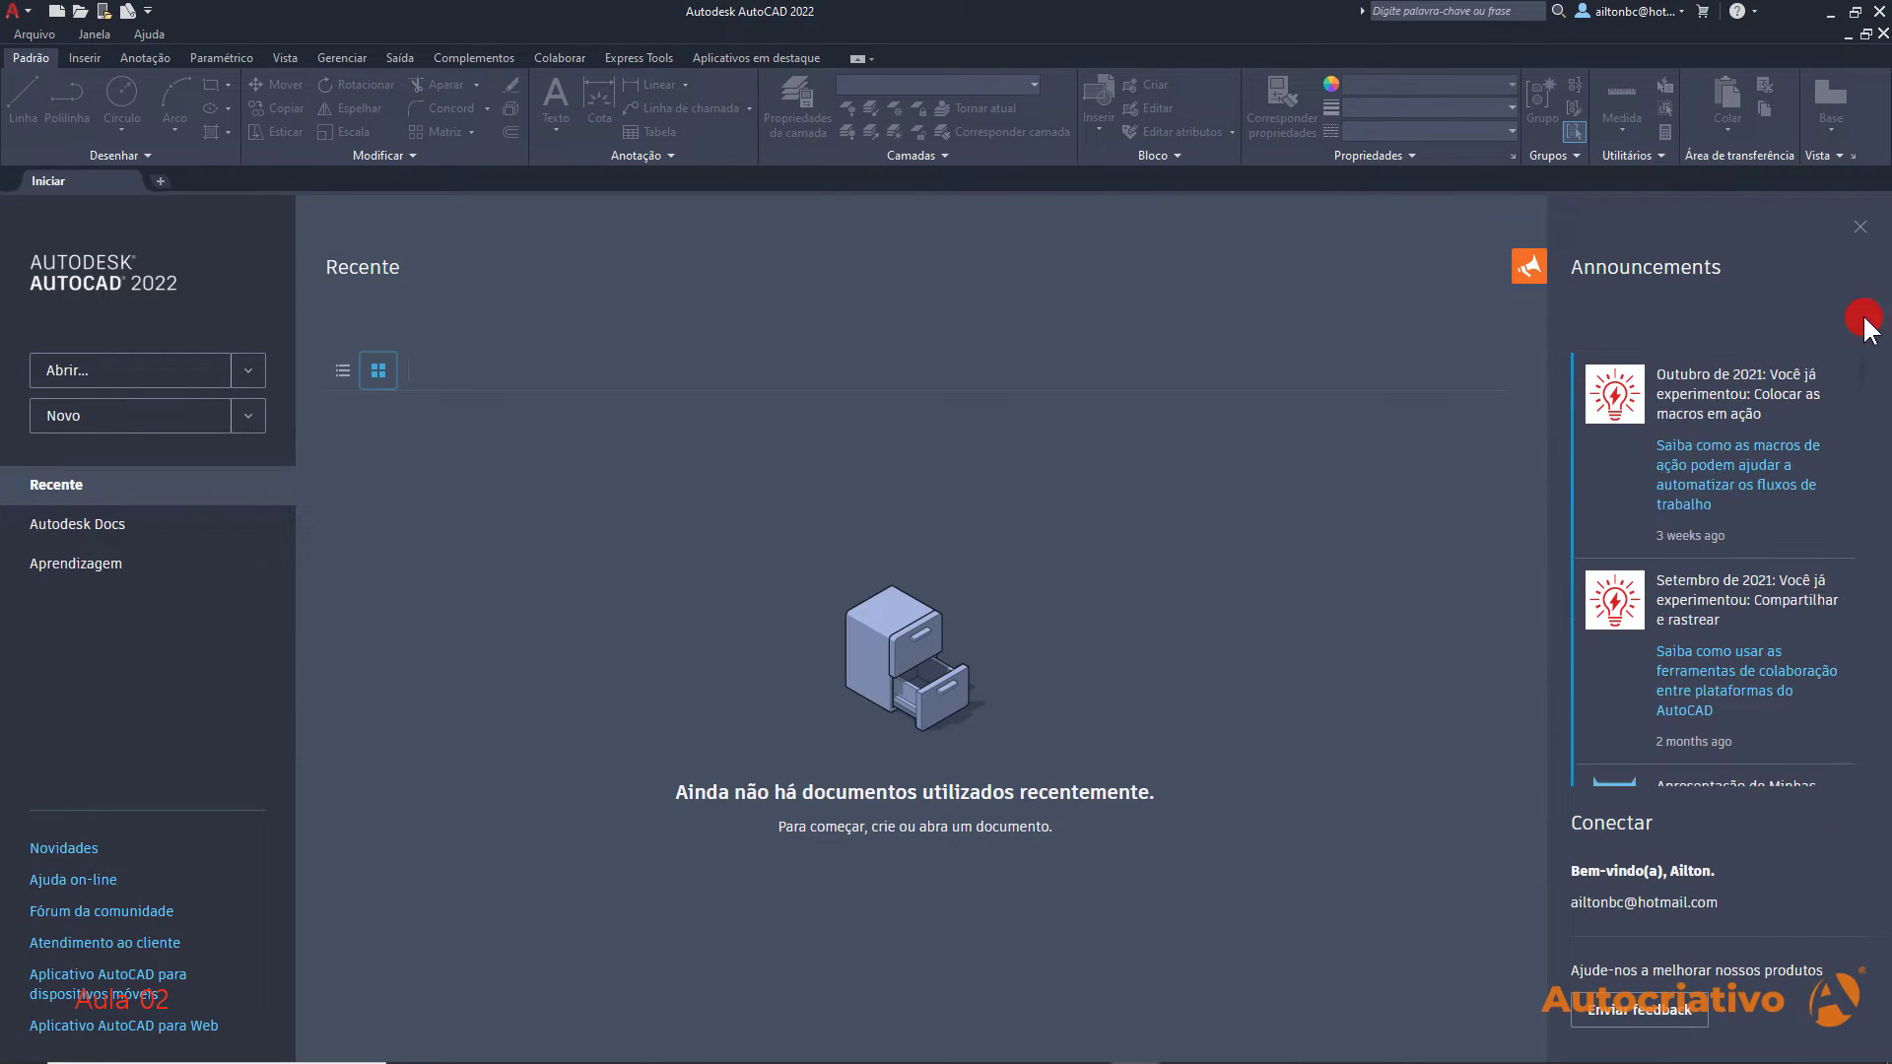
click(1857, 230)
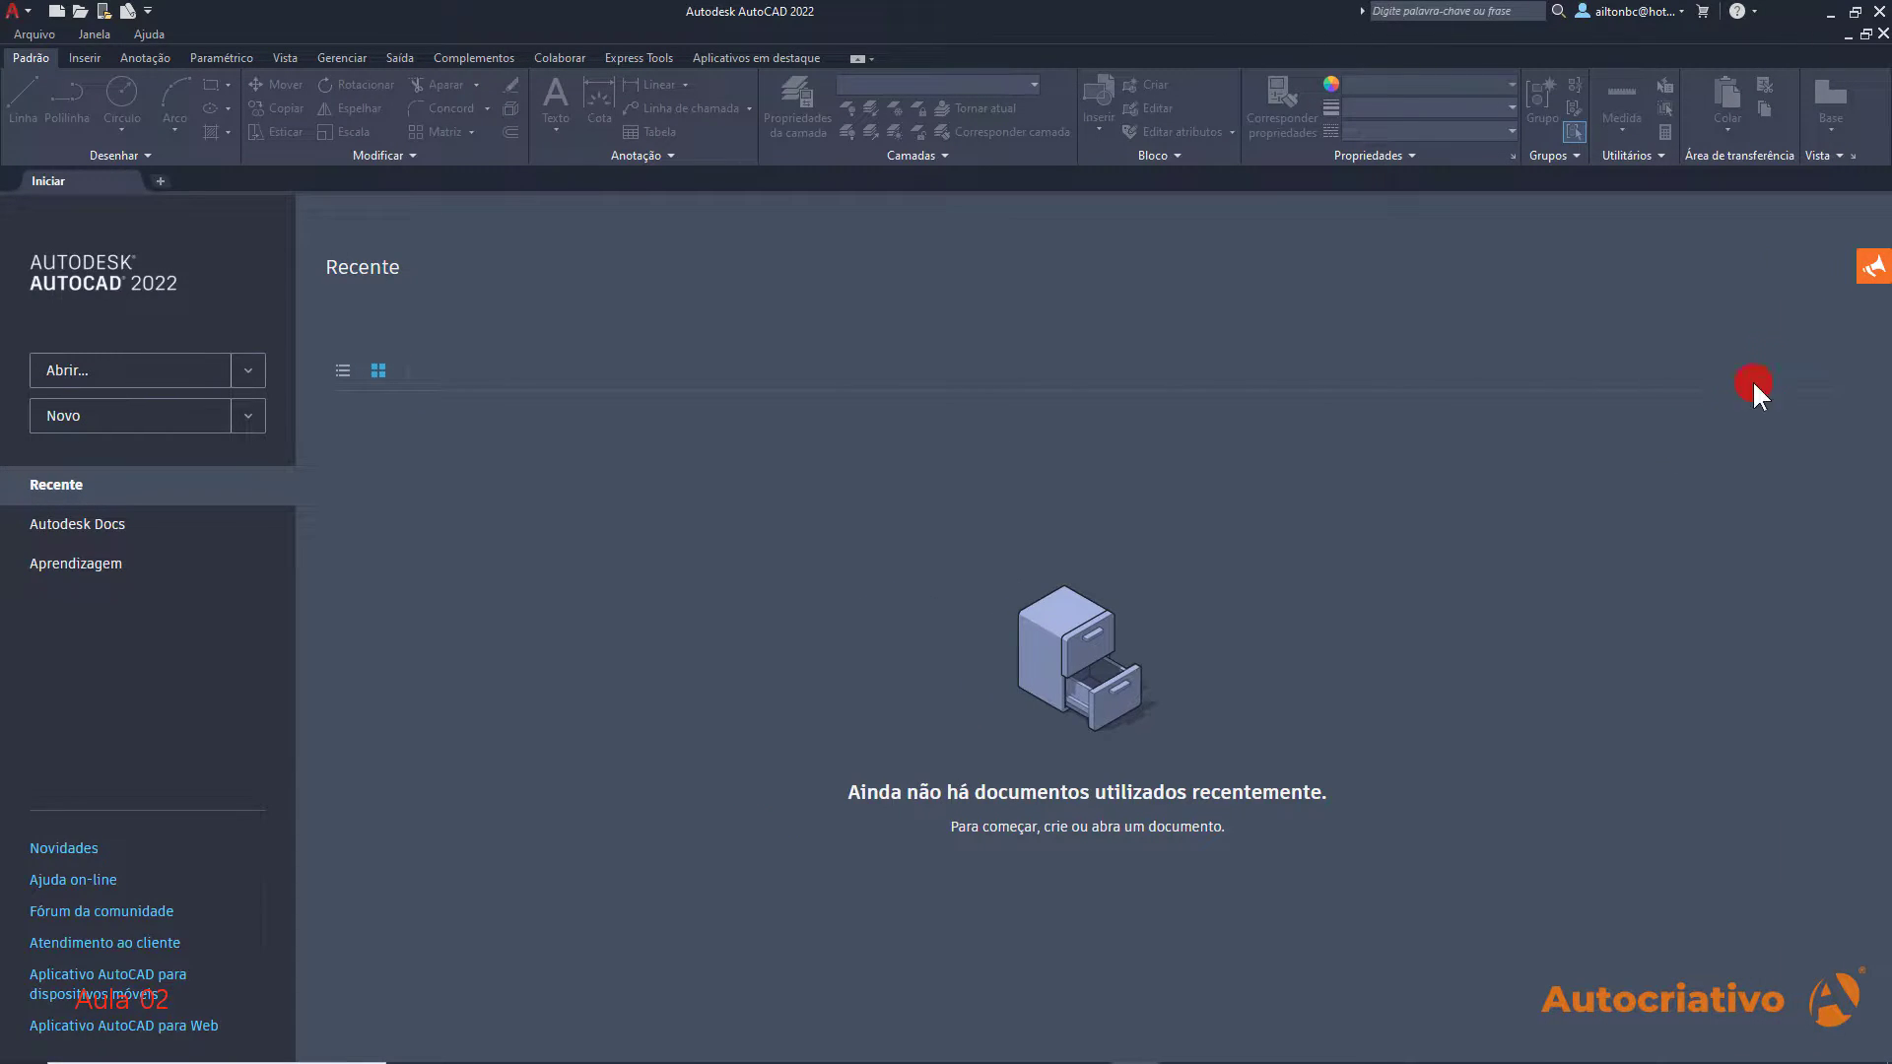
click(1872, 264)
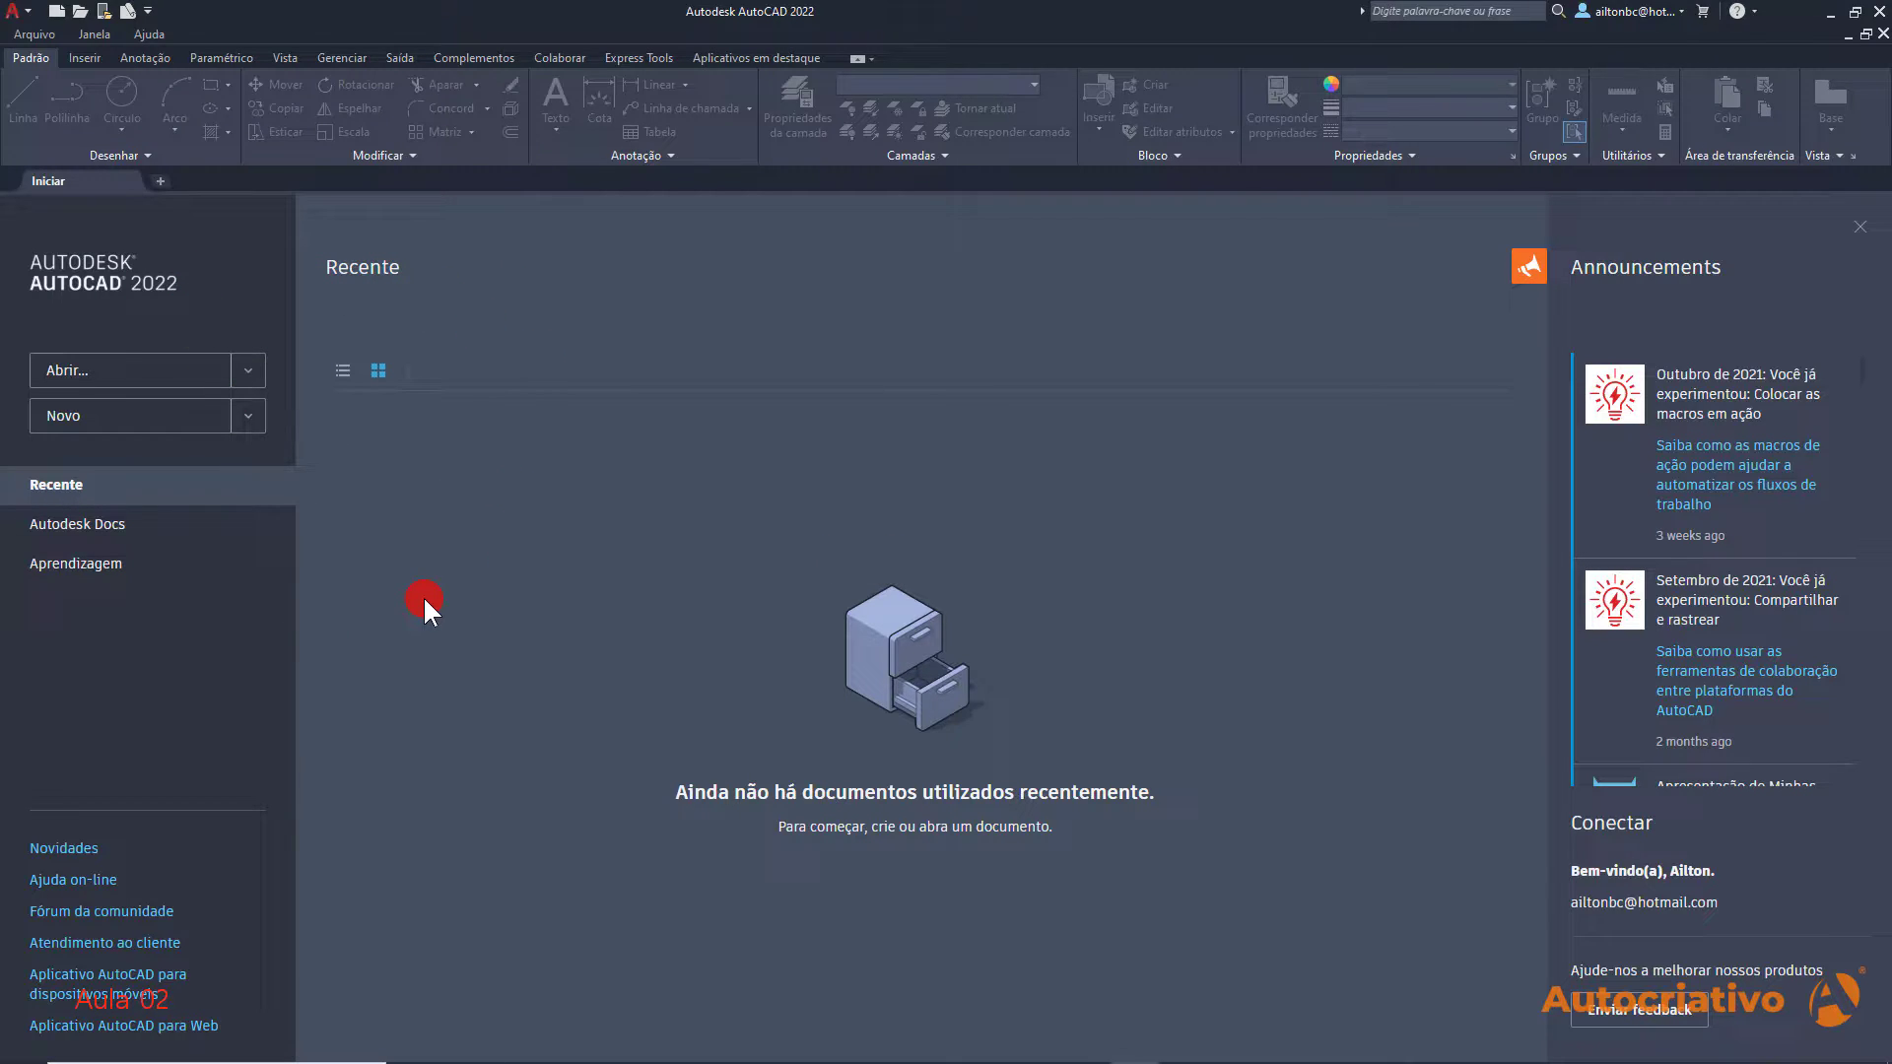
Create a new blank drawing from the start page
click(77, 418)
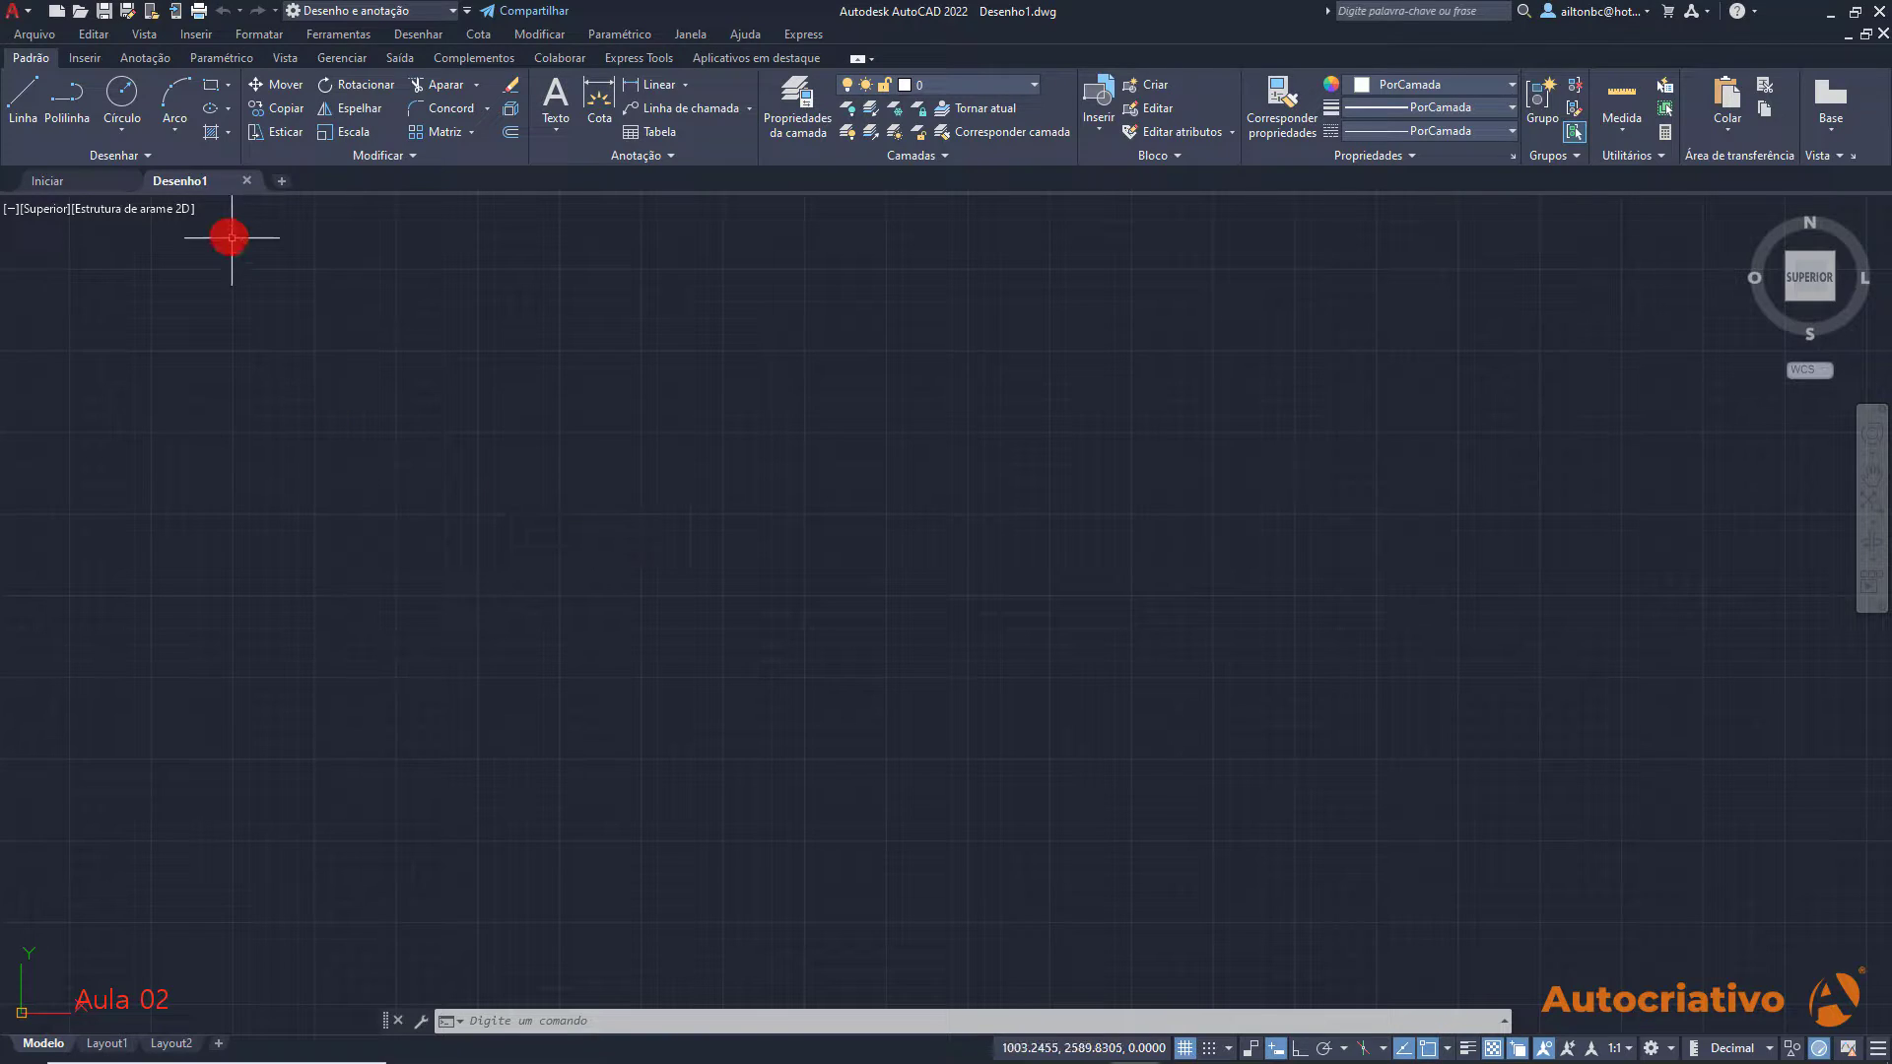
mouse_move(195, 185)
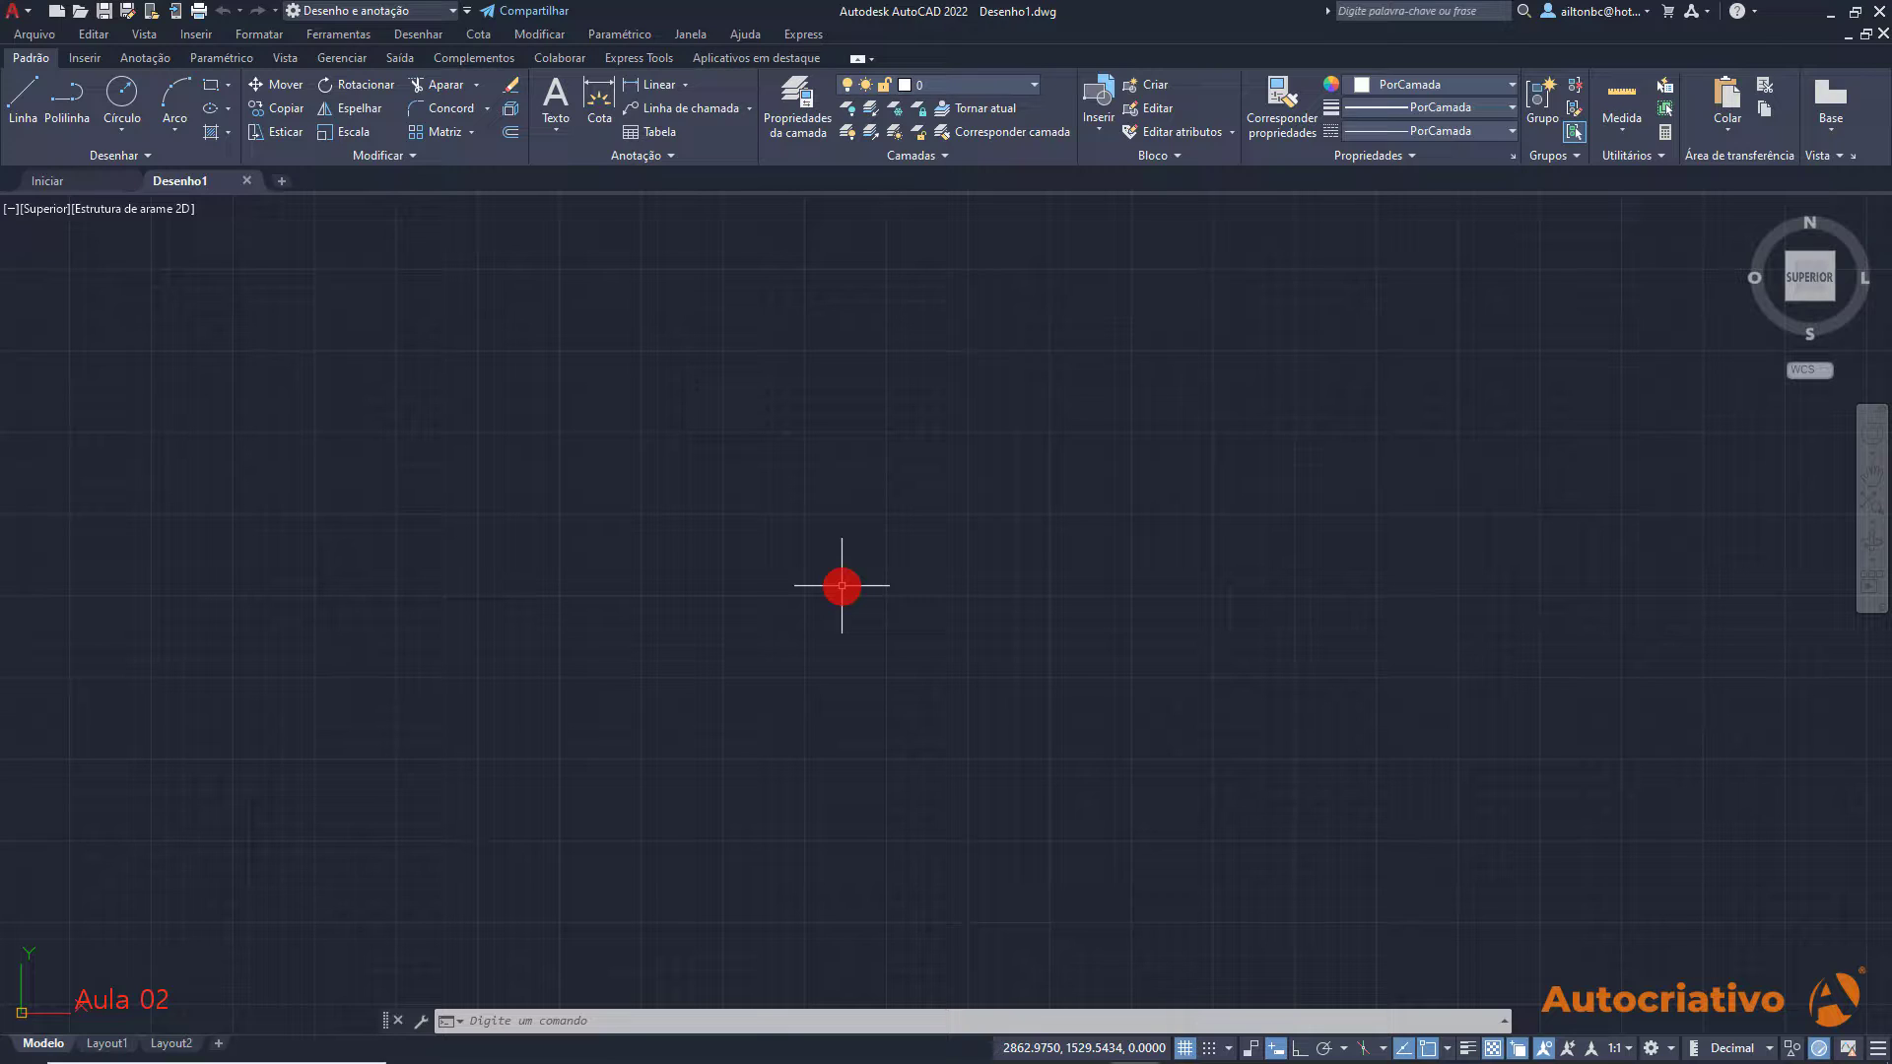
click(619, 471)
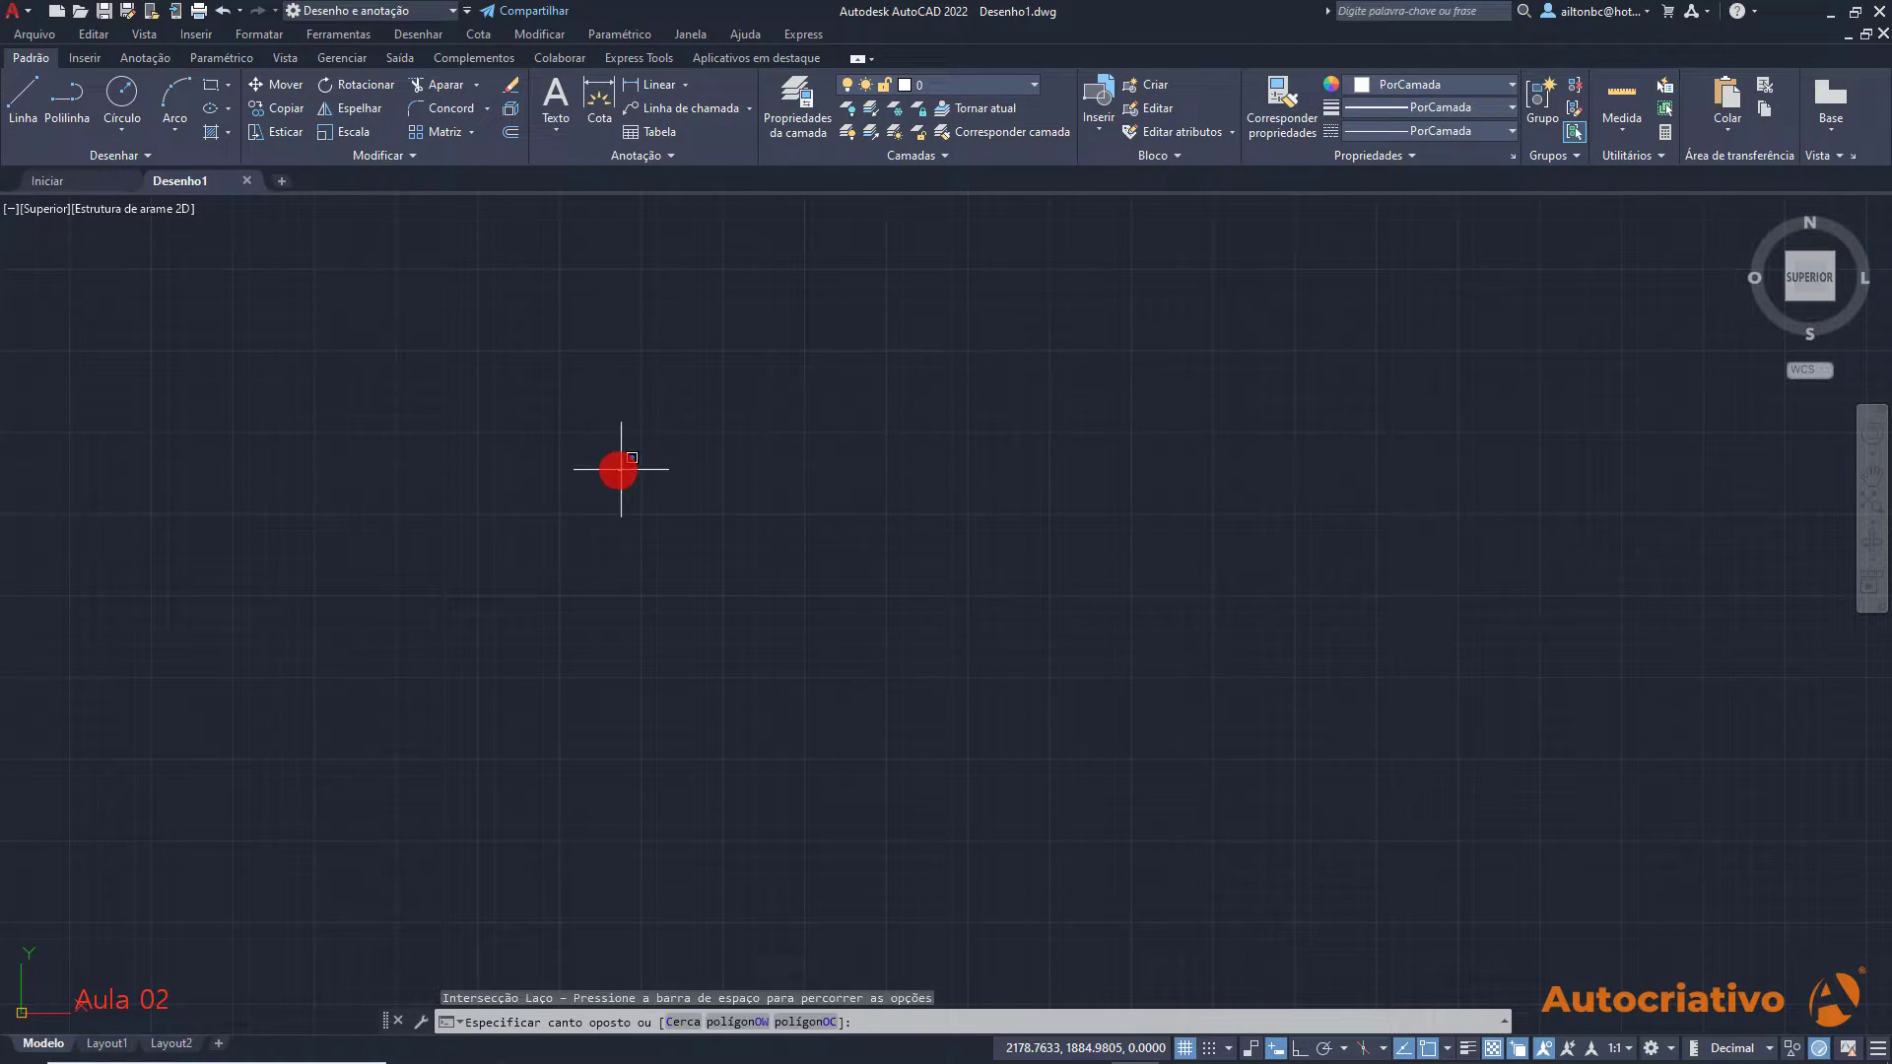
click(1151, 540)
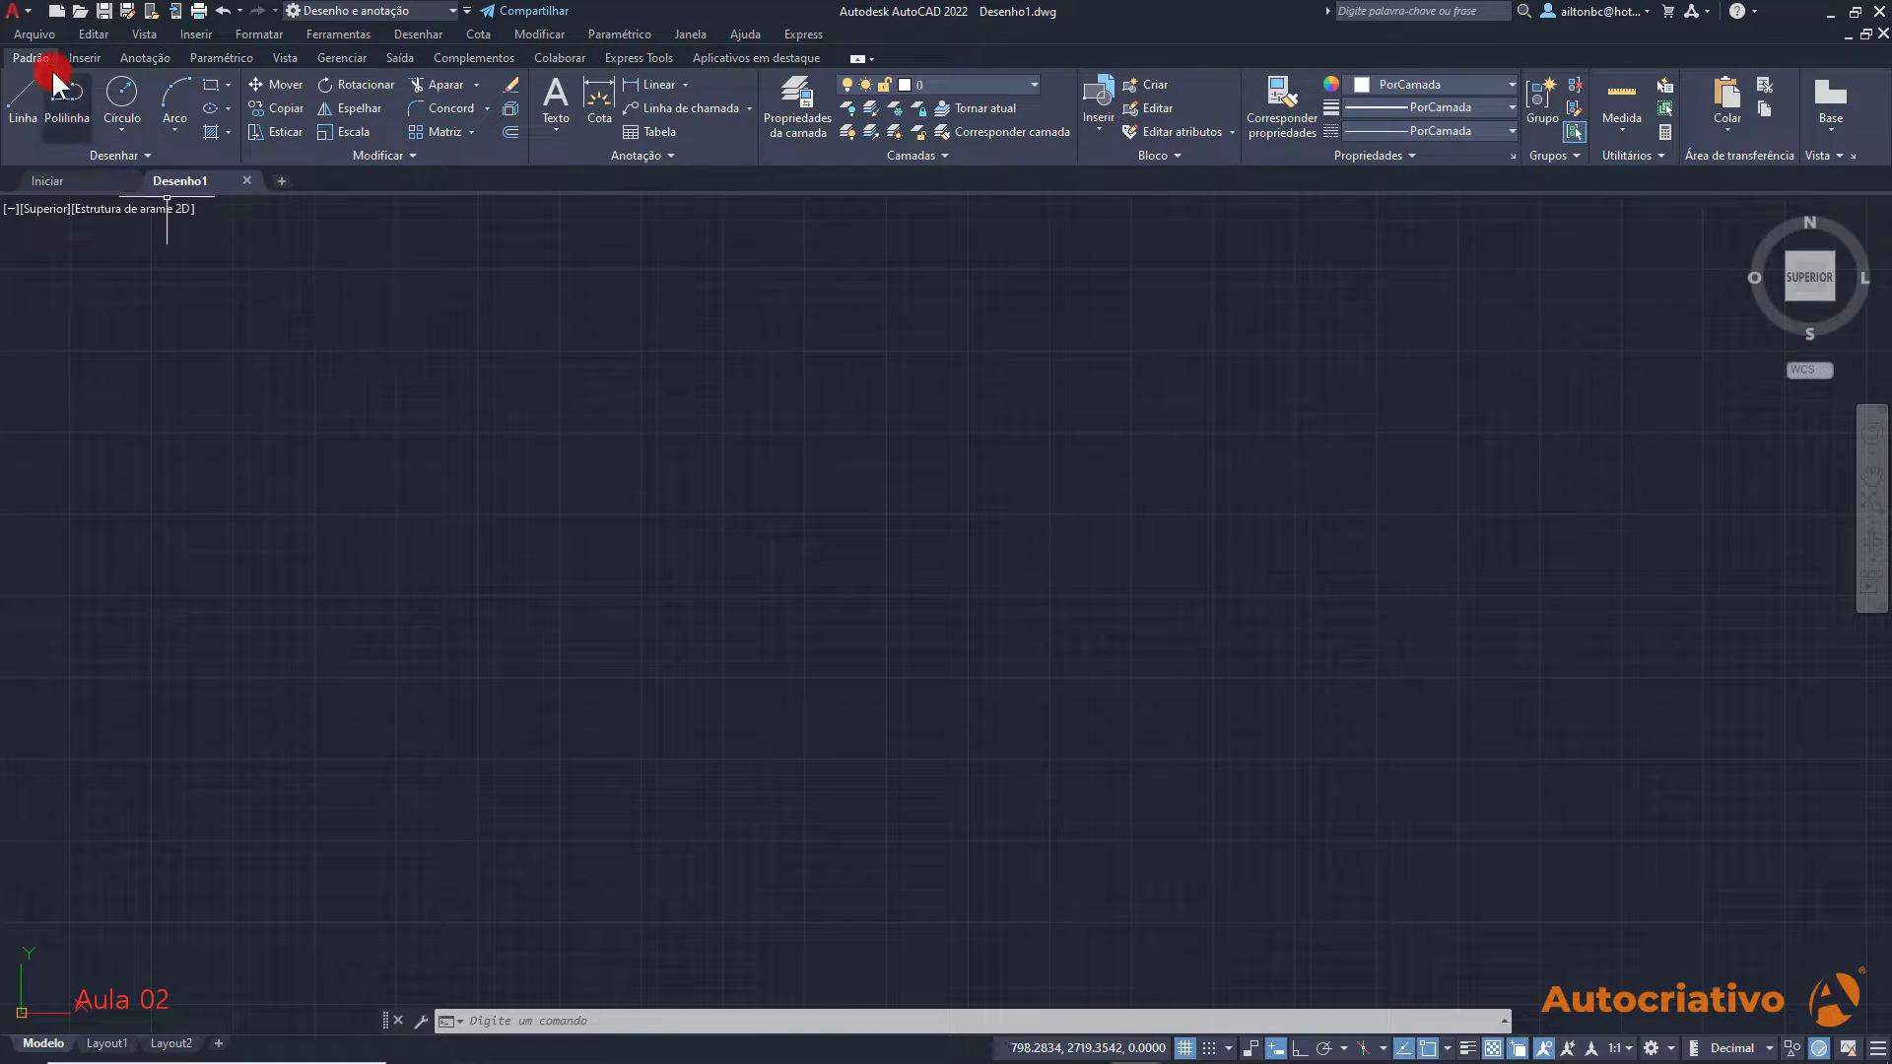
Examine the formats offered for saving a copy of the drawing, without saving
click(33, 19)
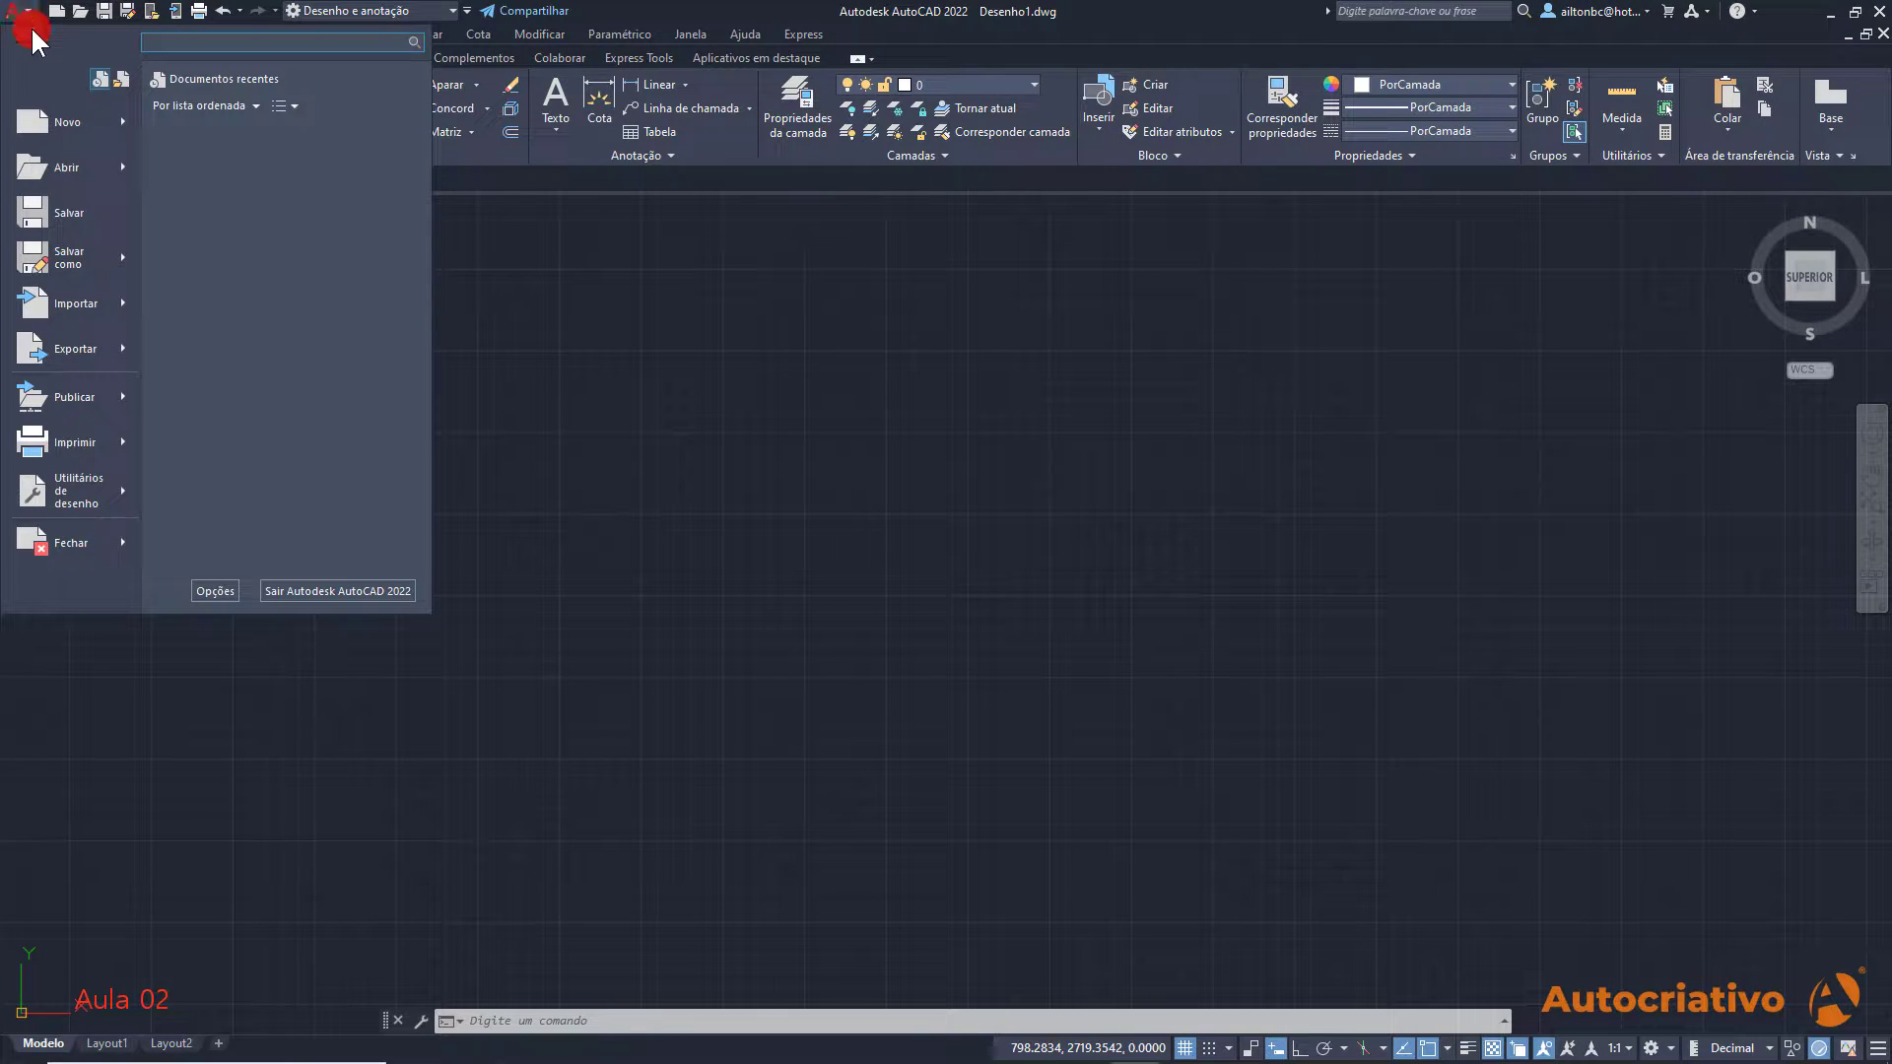
mouse_move(75, 262)
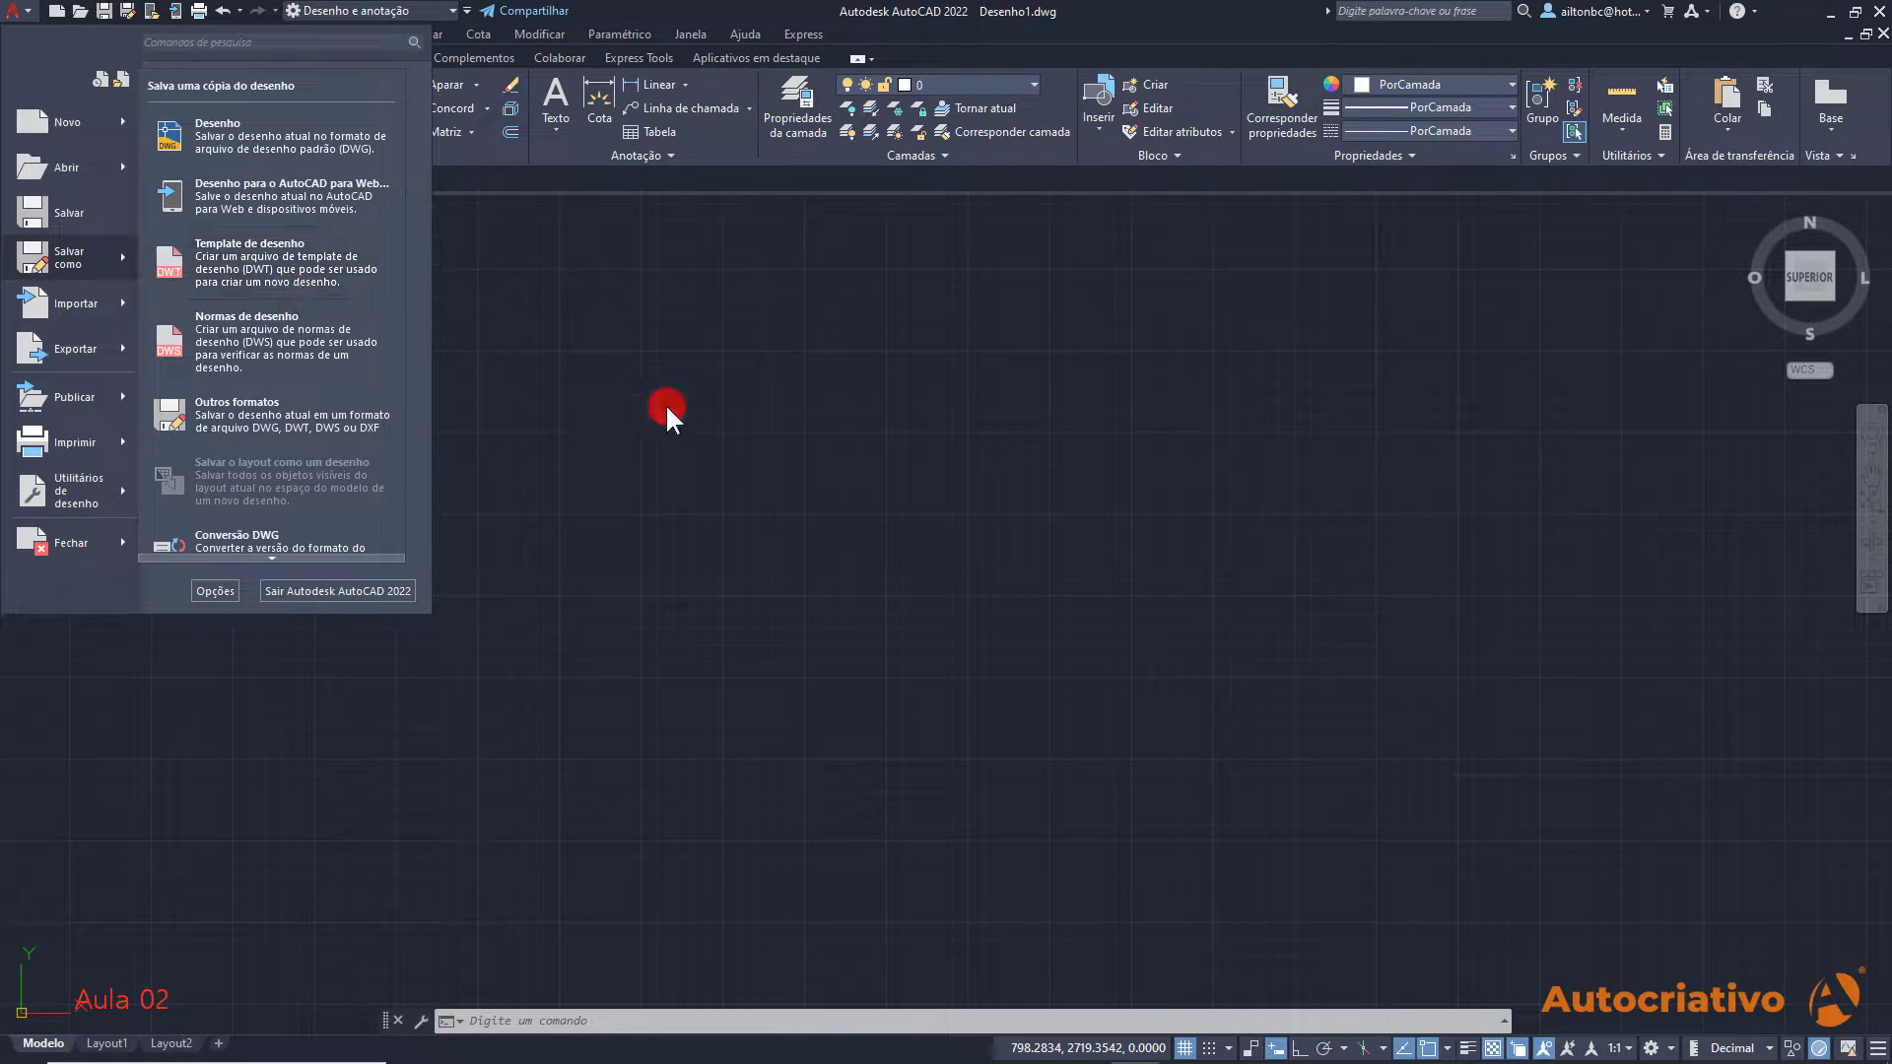
click(852, 473)
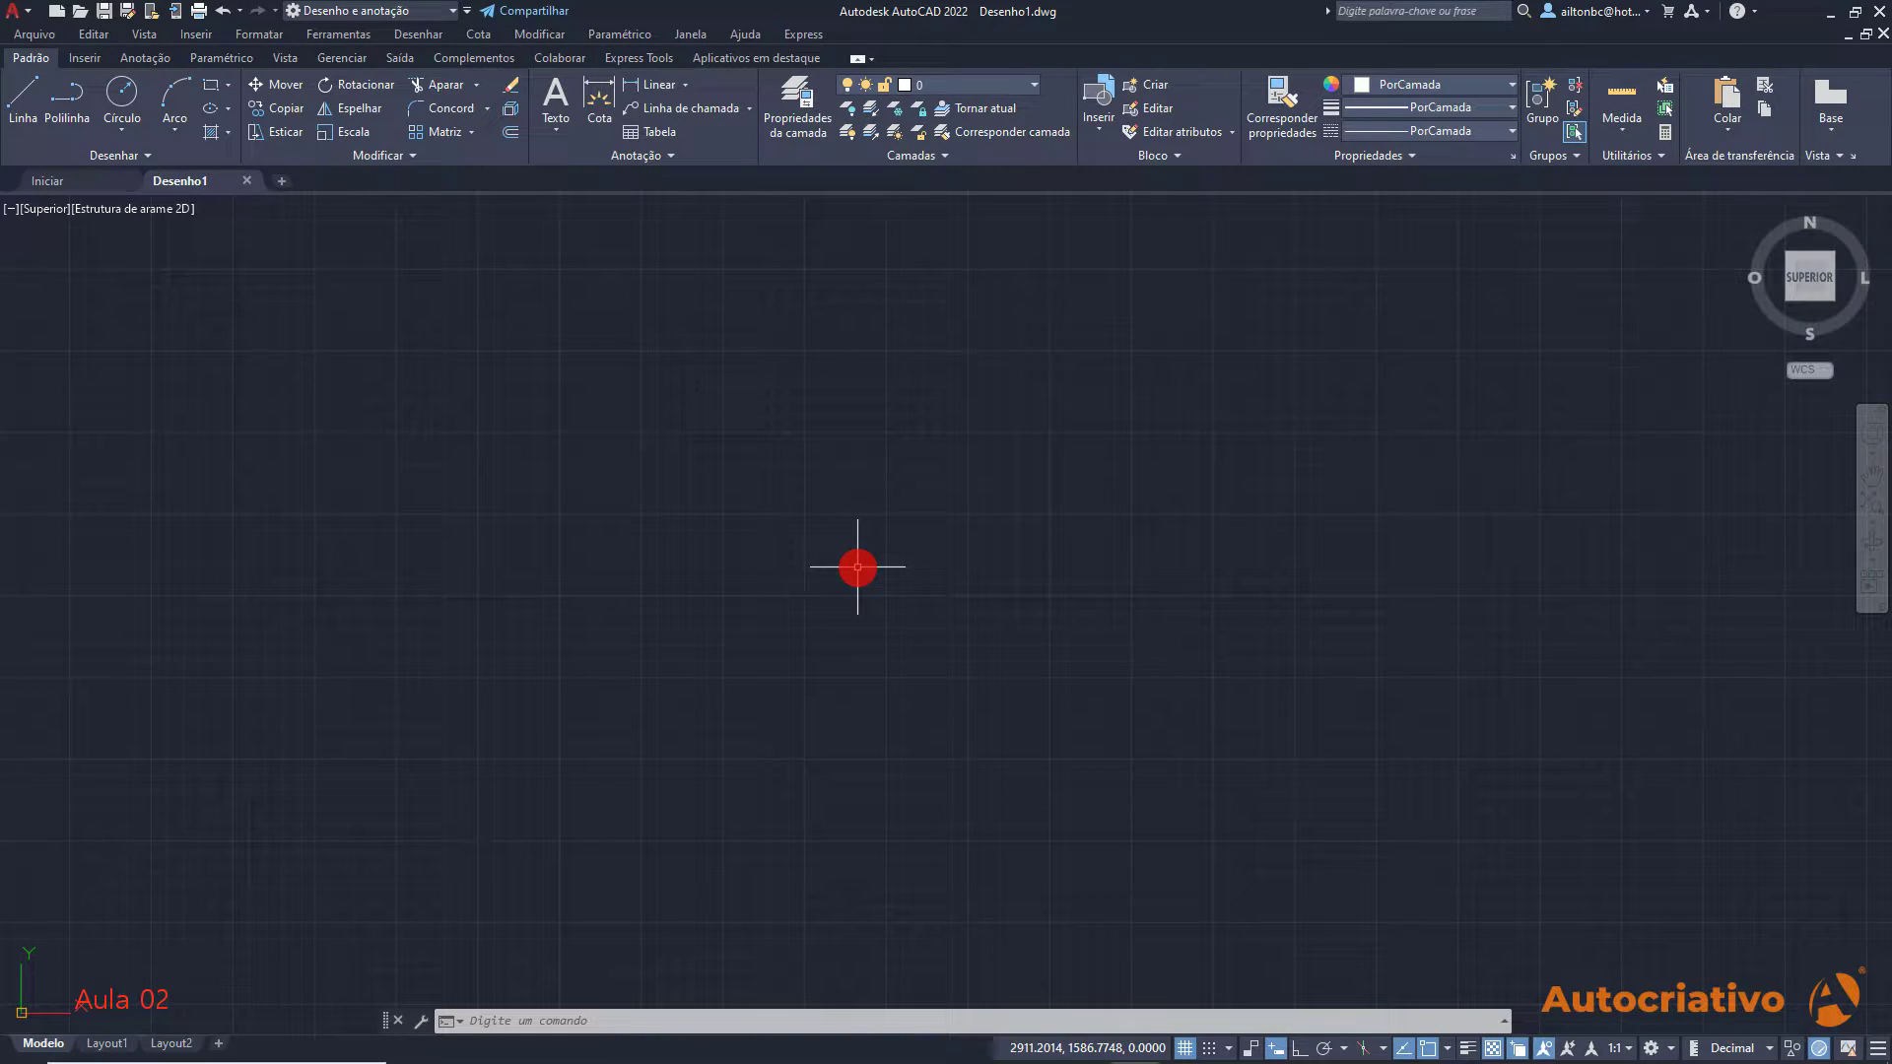
Hide the classic menu bar above the ribbon
click(467, 12)
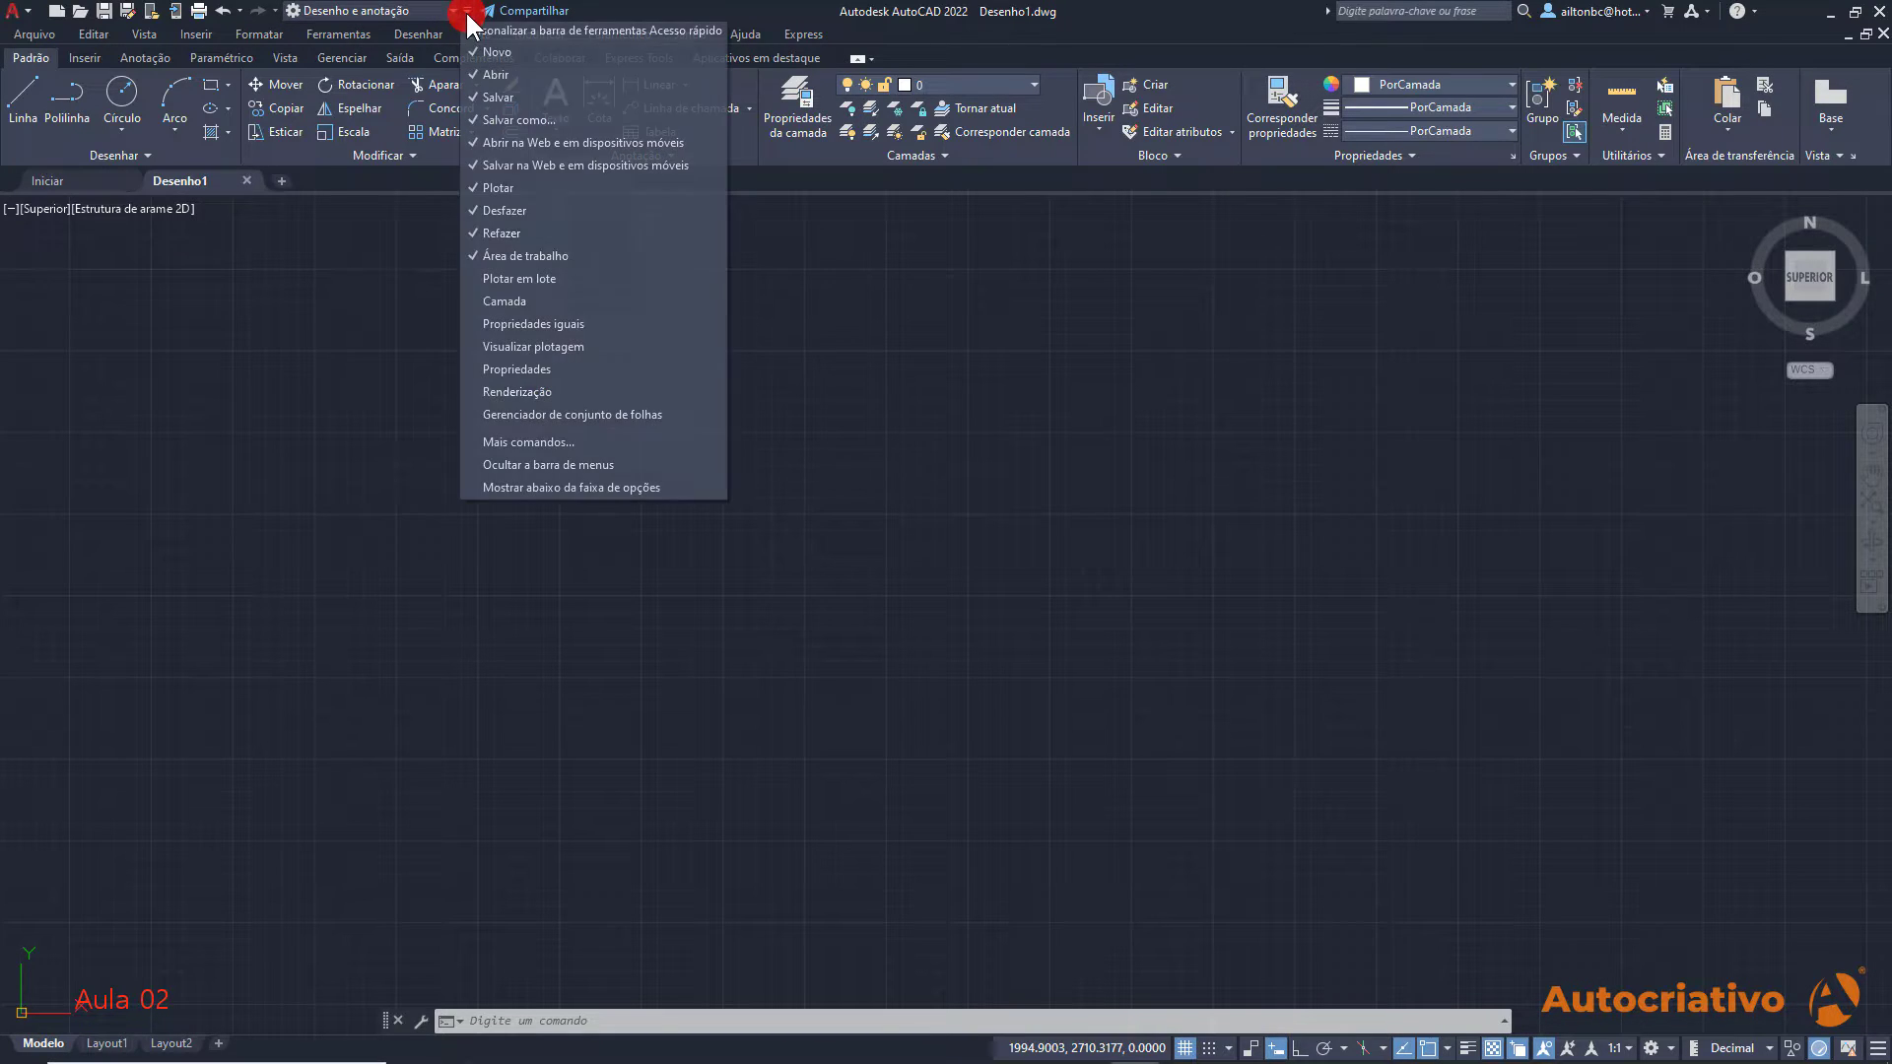
click(564, 466)
click(834, 458)
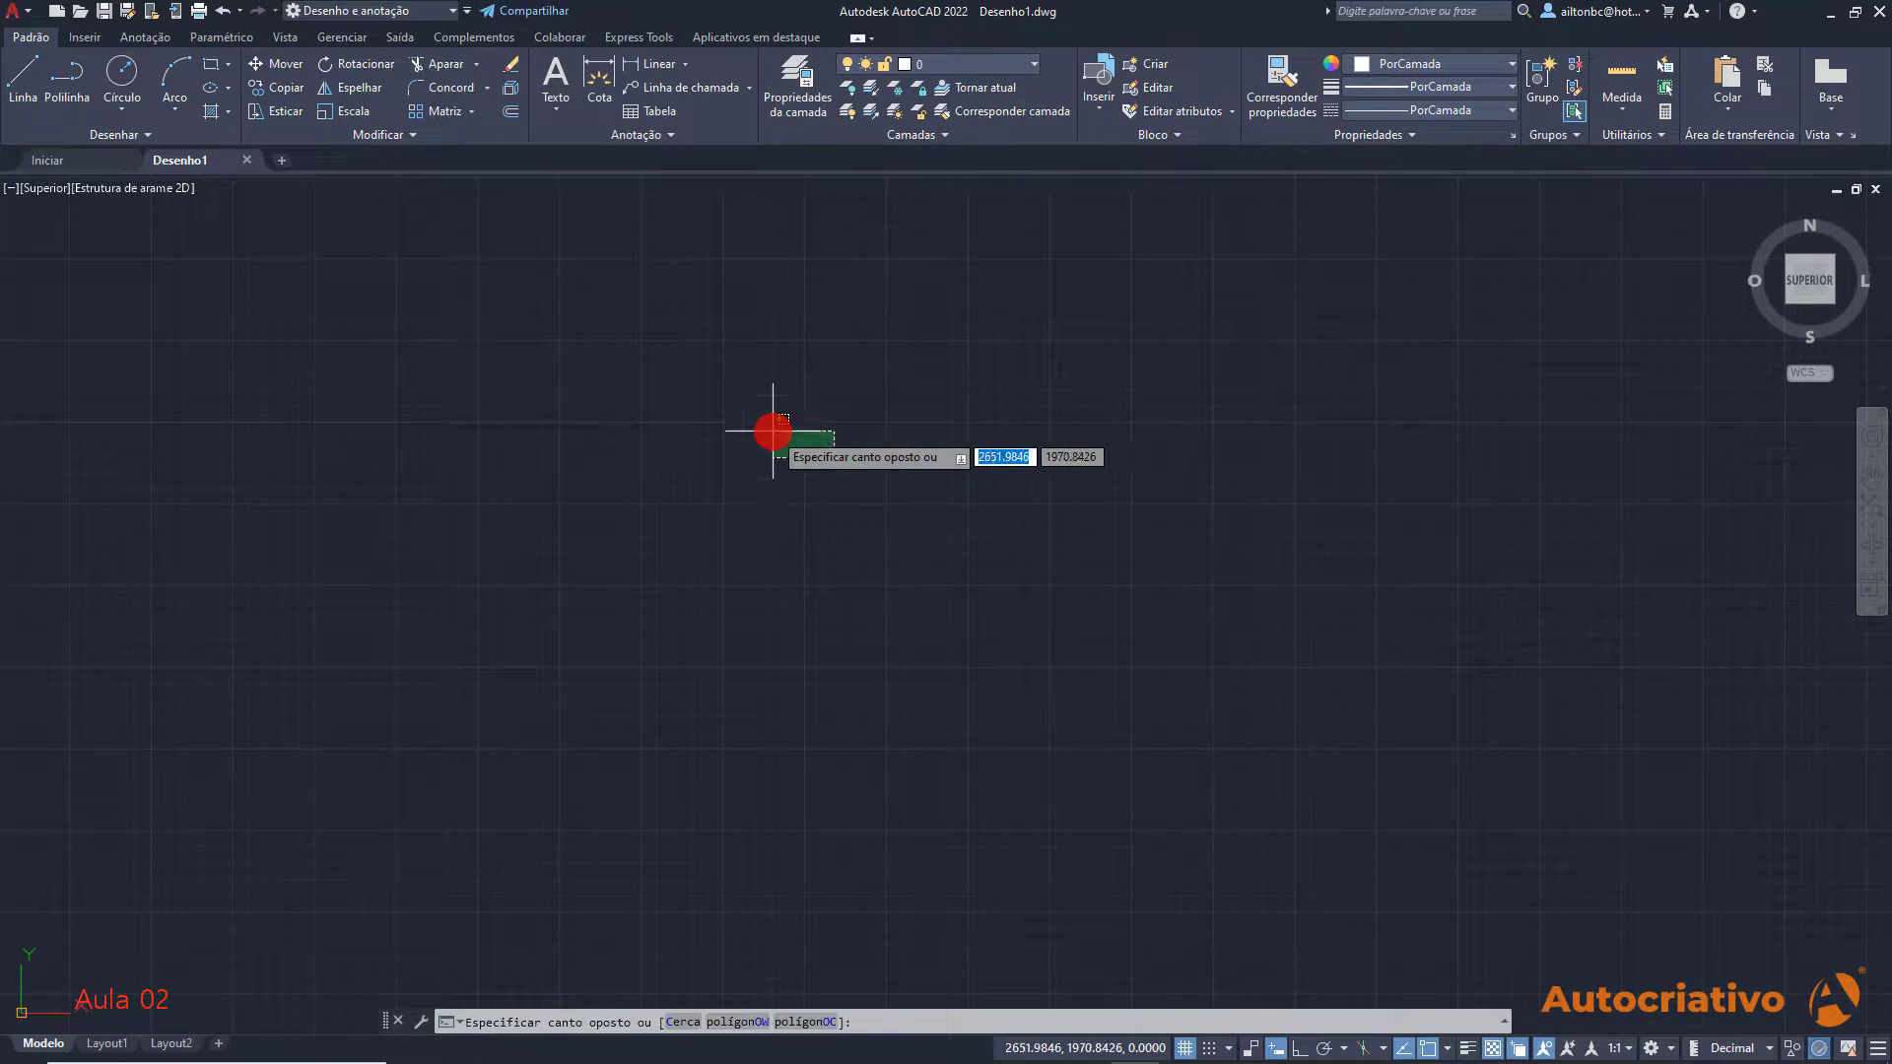
click(771, 430)
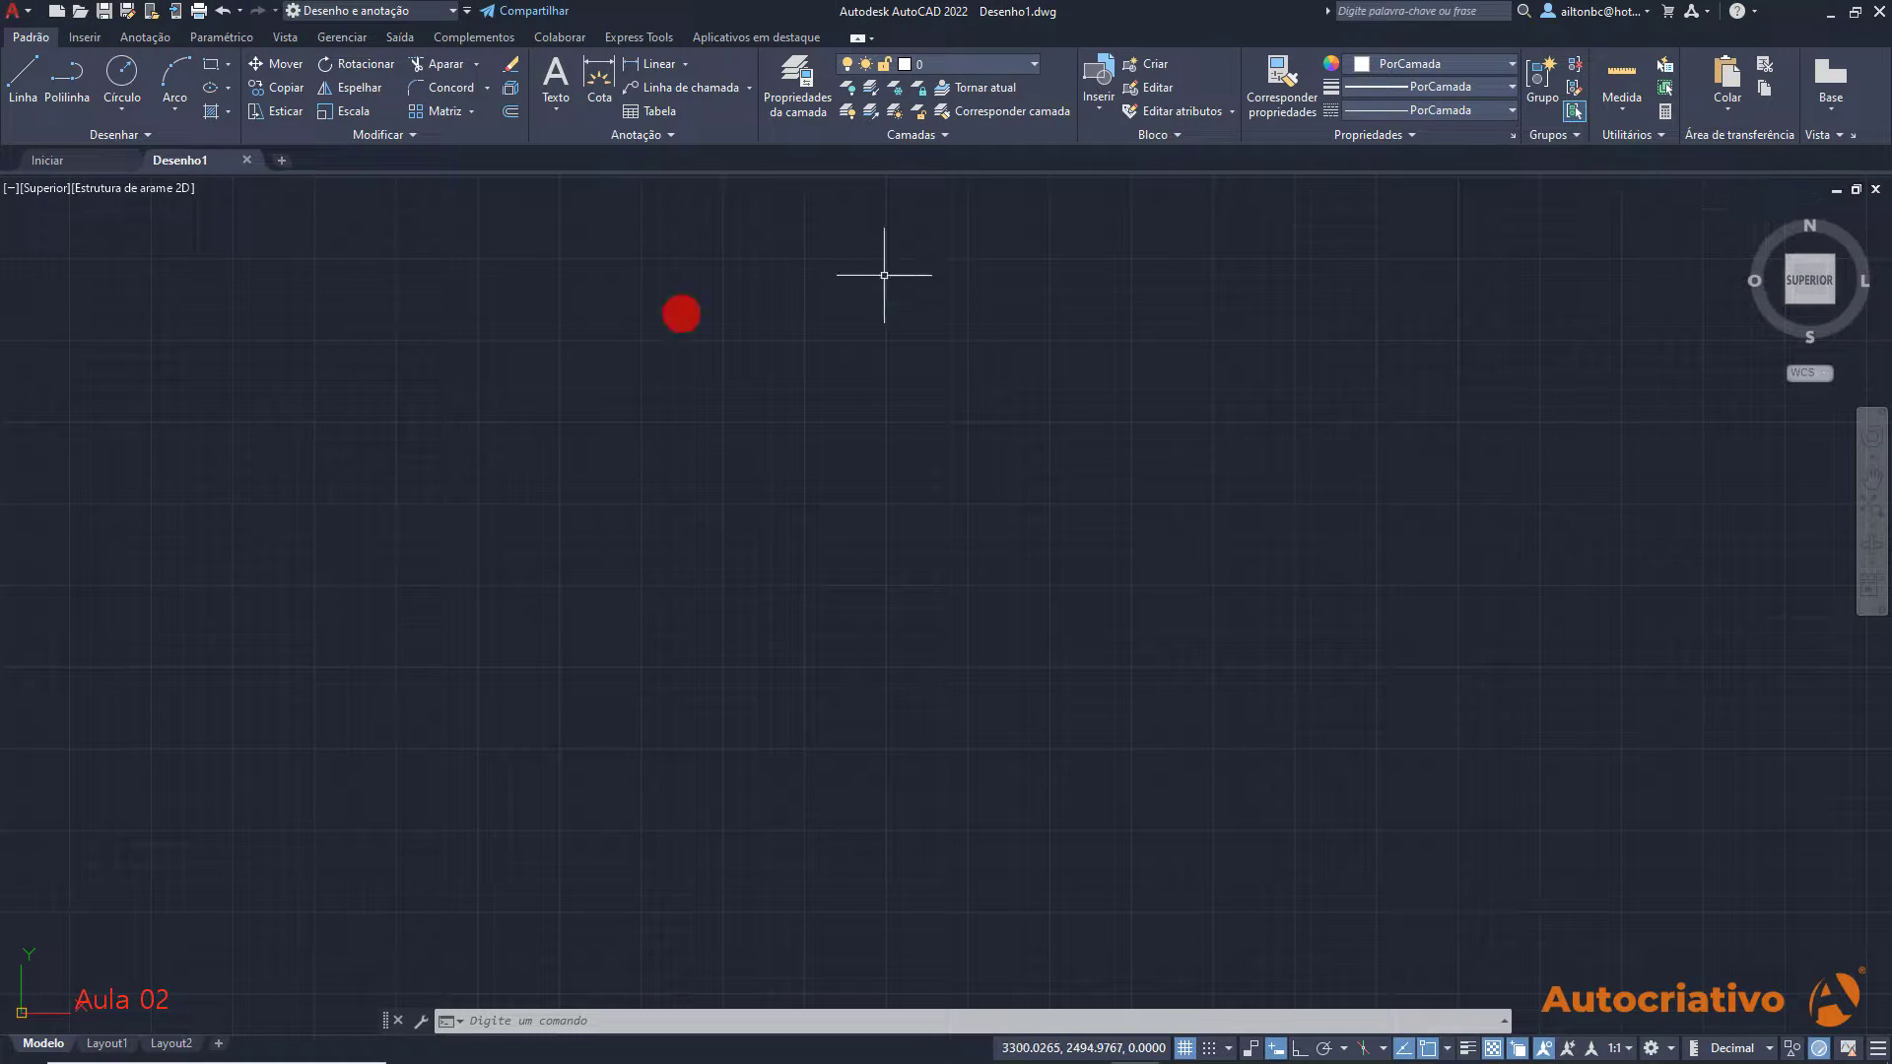
Review the application's commands for creating, saving, importing, maintaining and closing drawings
click(31, 12)
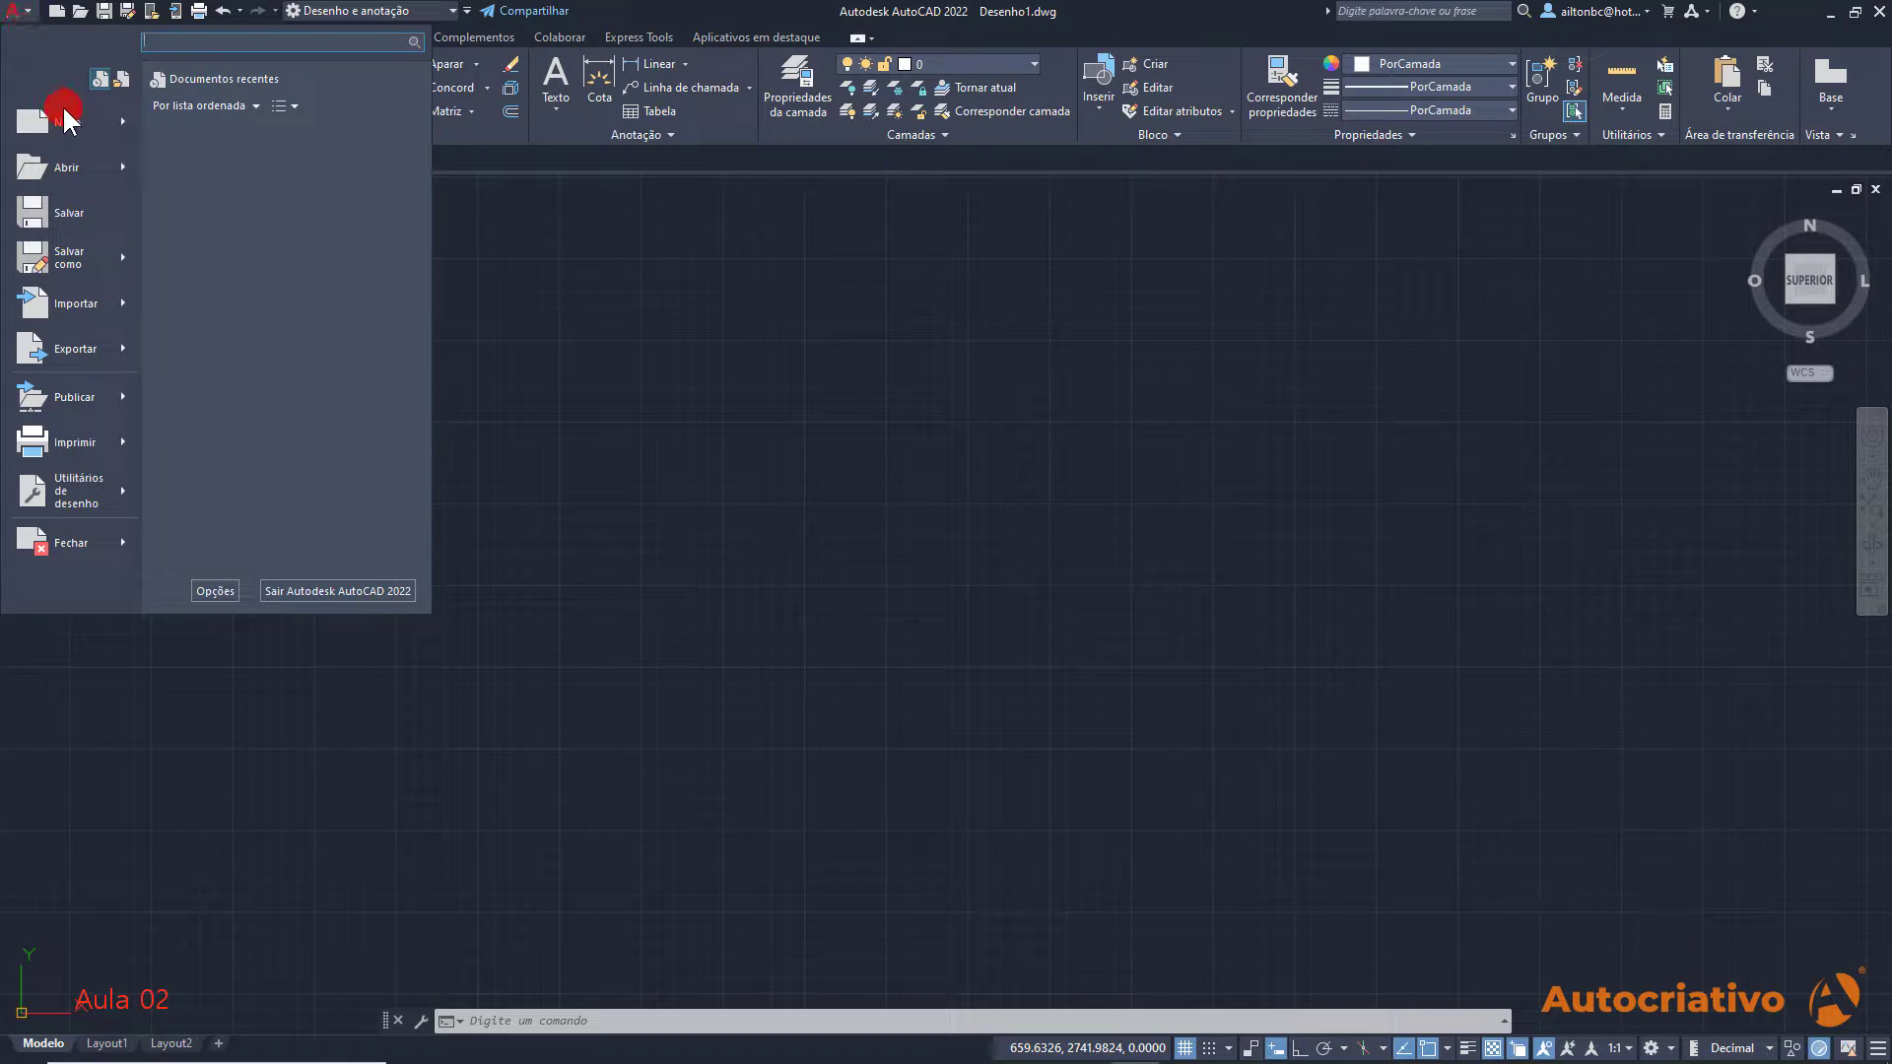
mouse_move(75, 135)
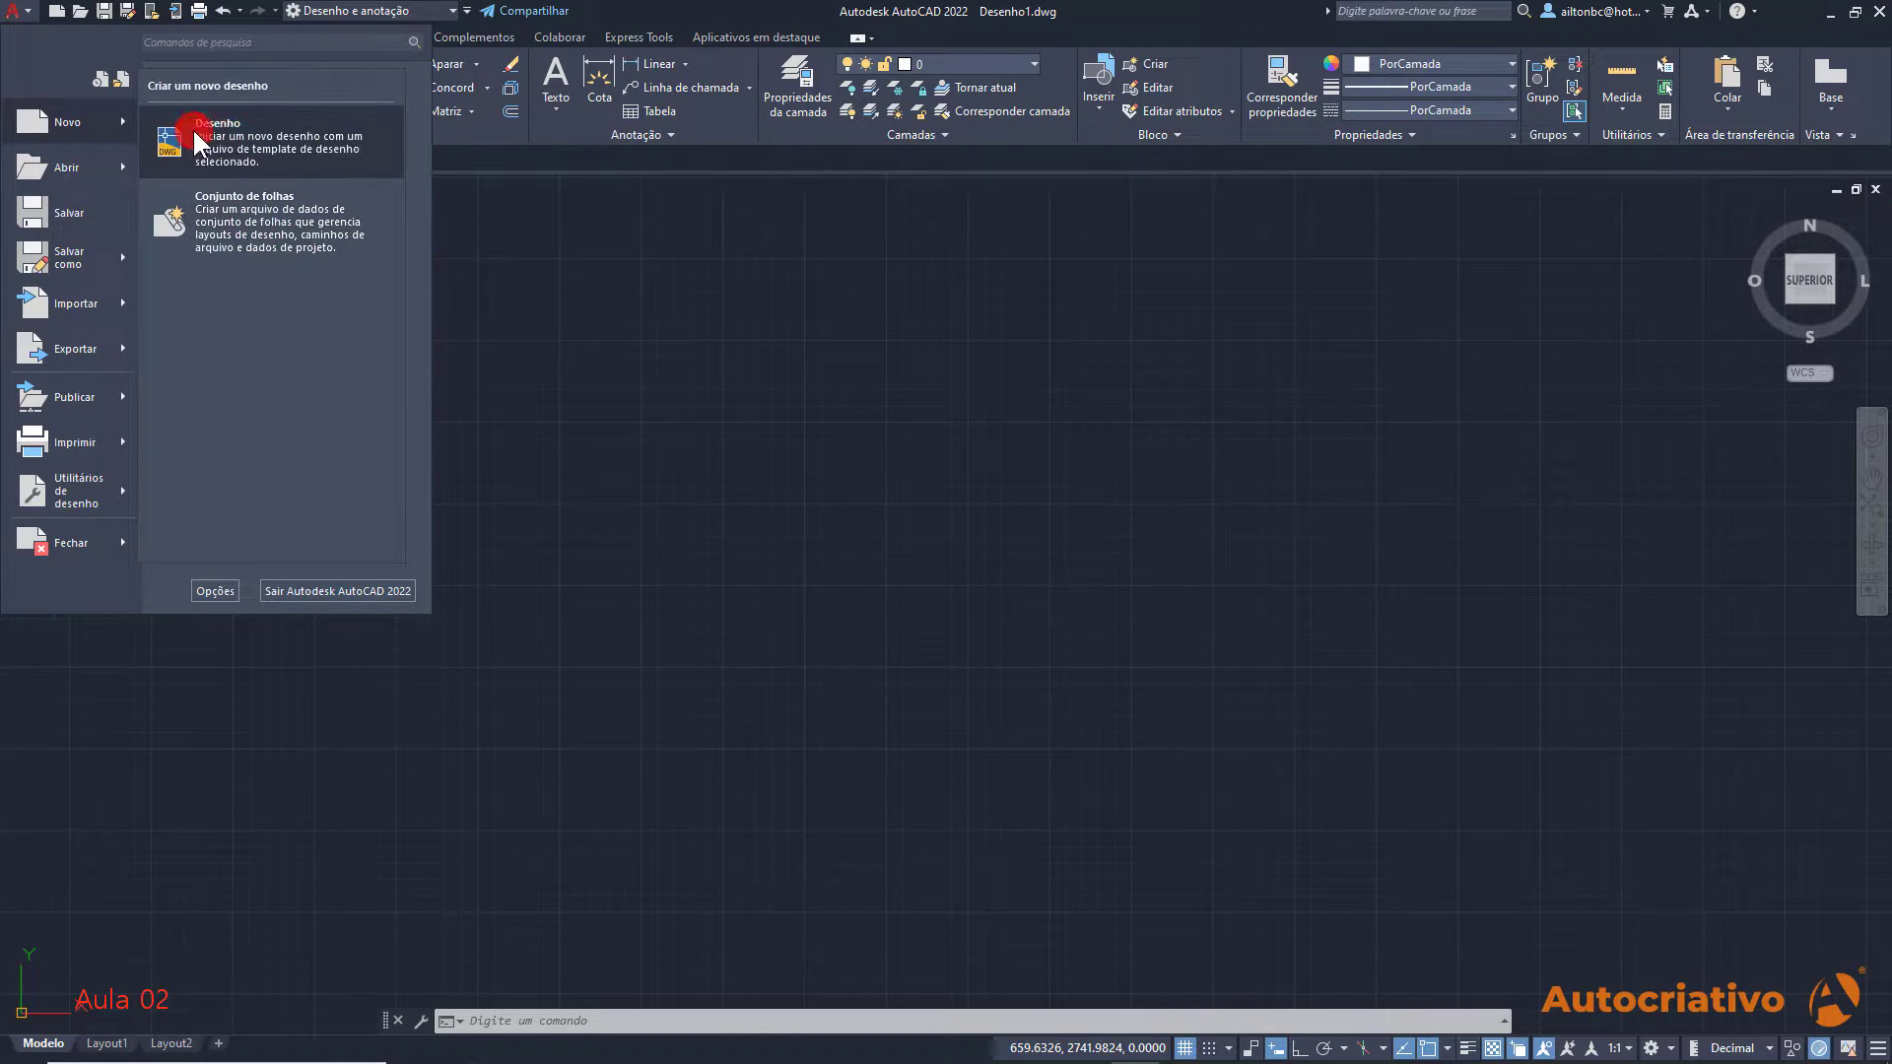
mouse_move(62, 167)
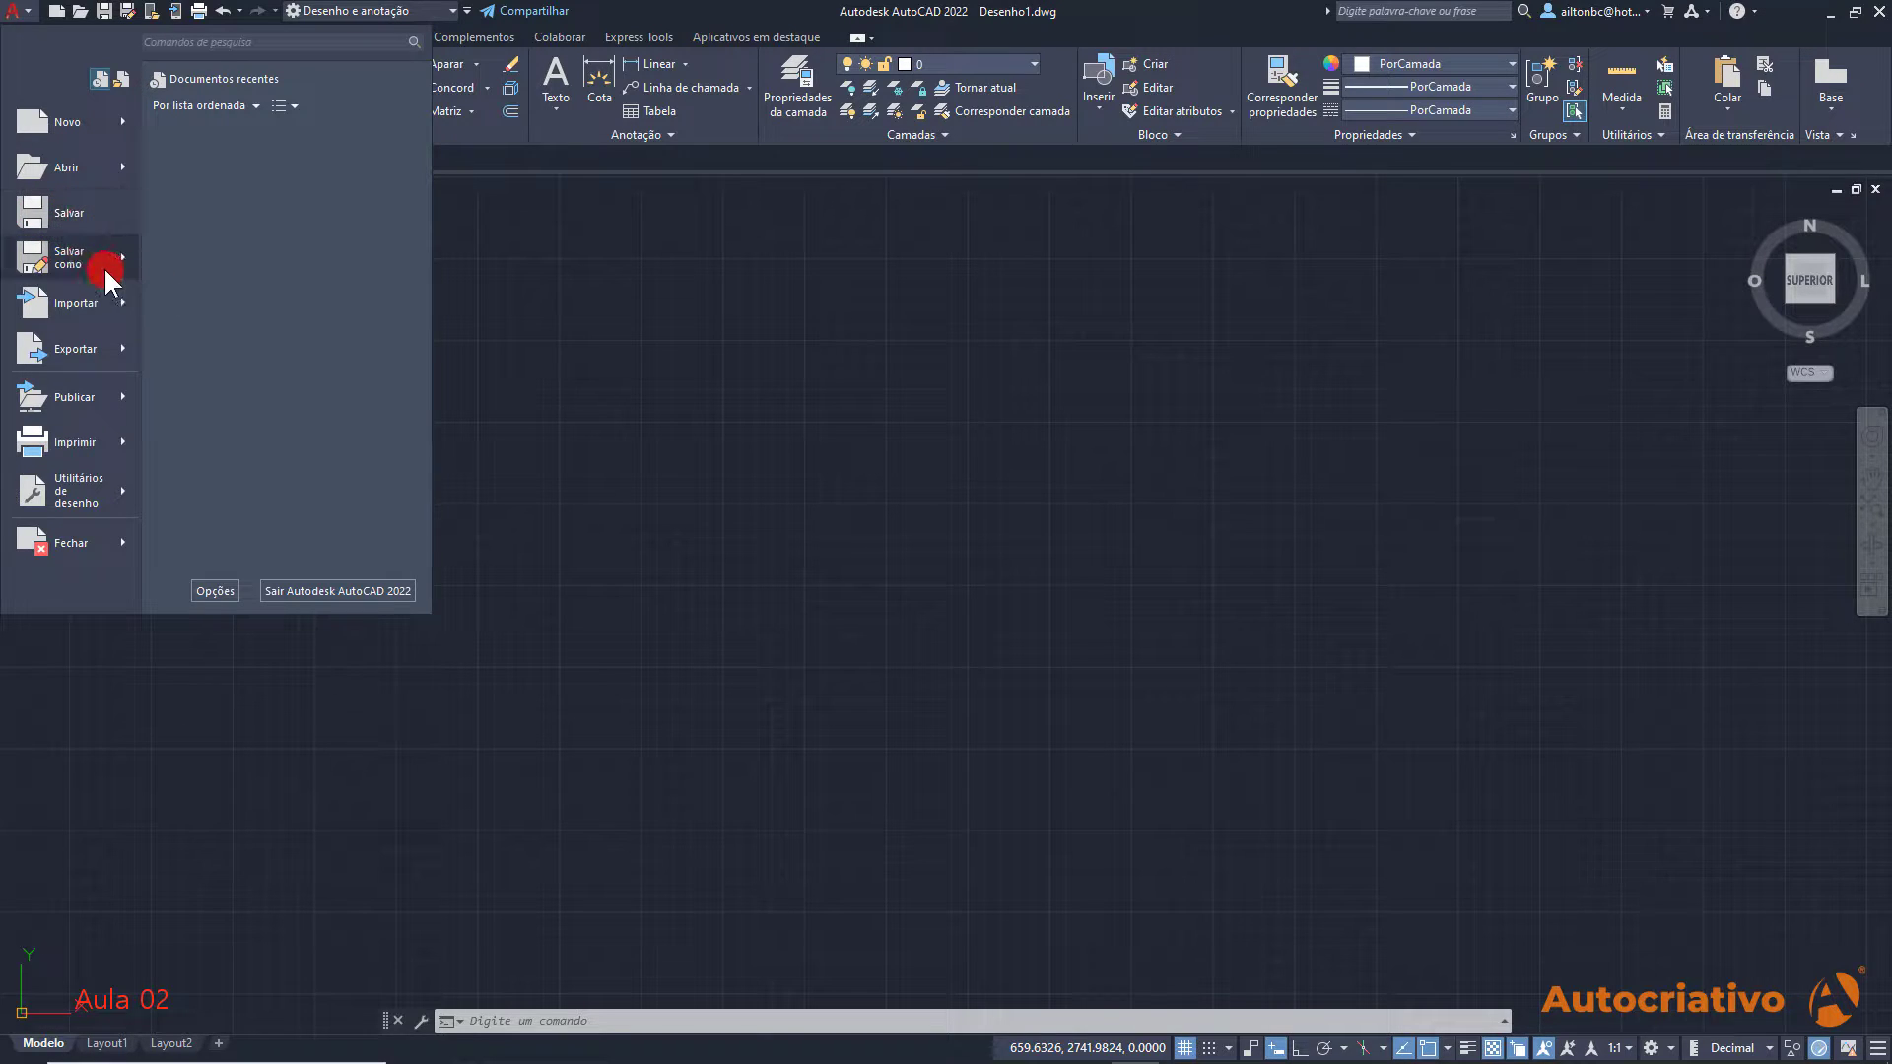
mouse_move(95, 264)
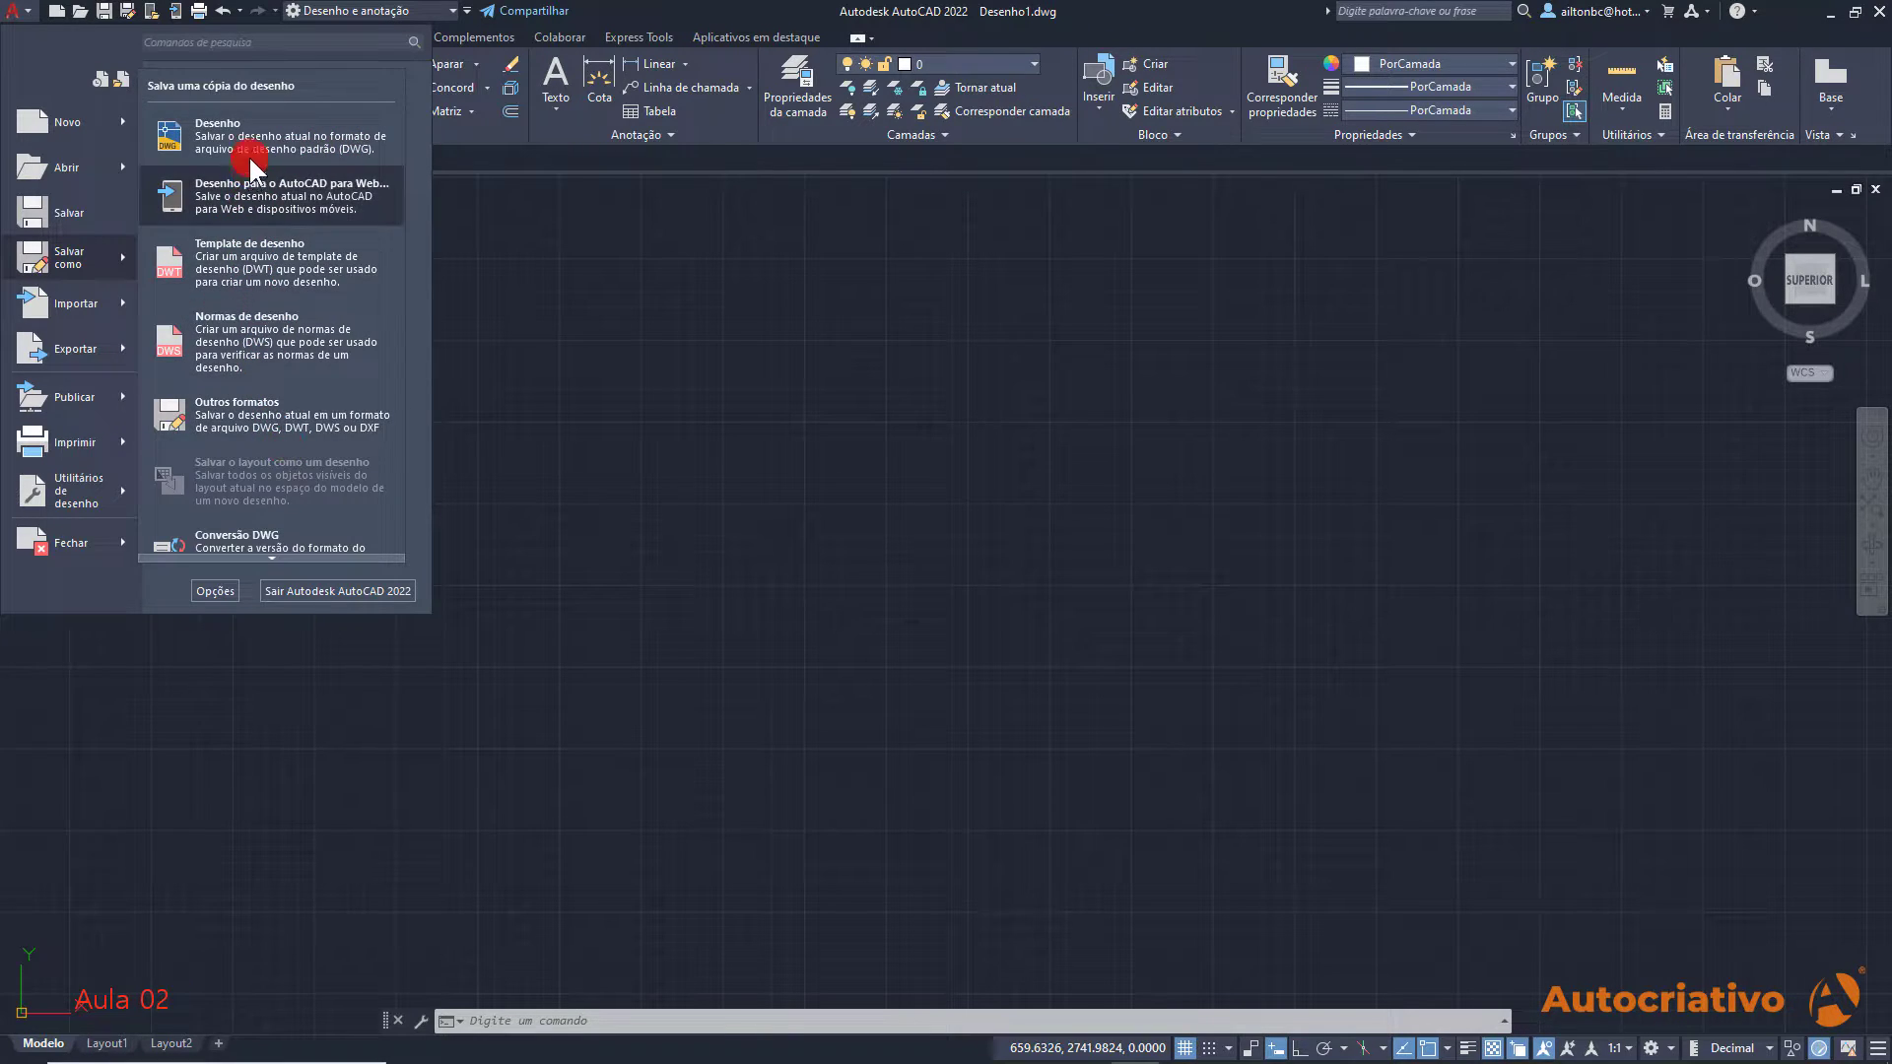
mouse_move(79, 311)
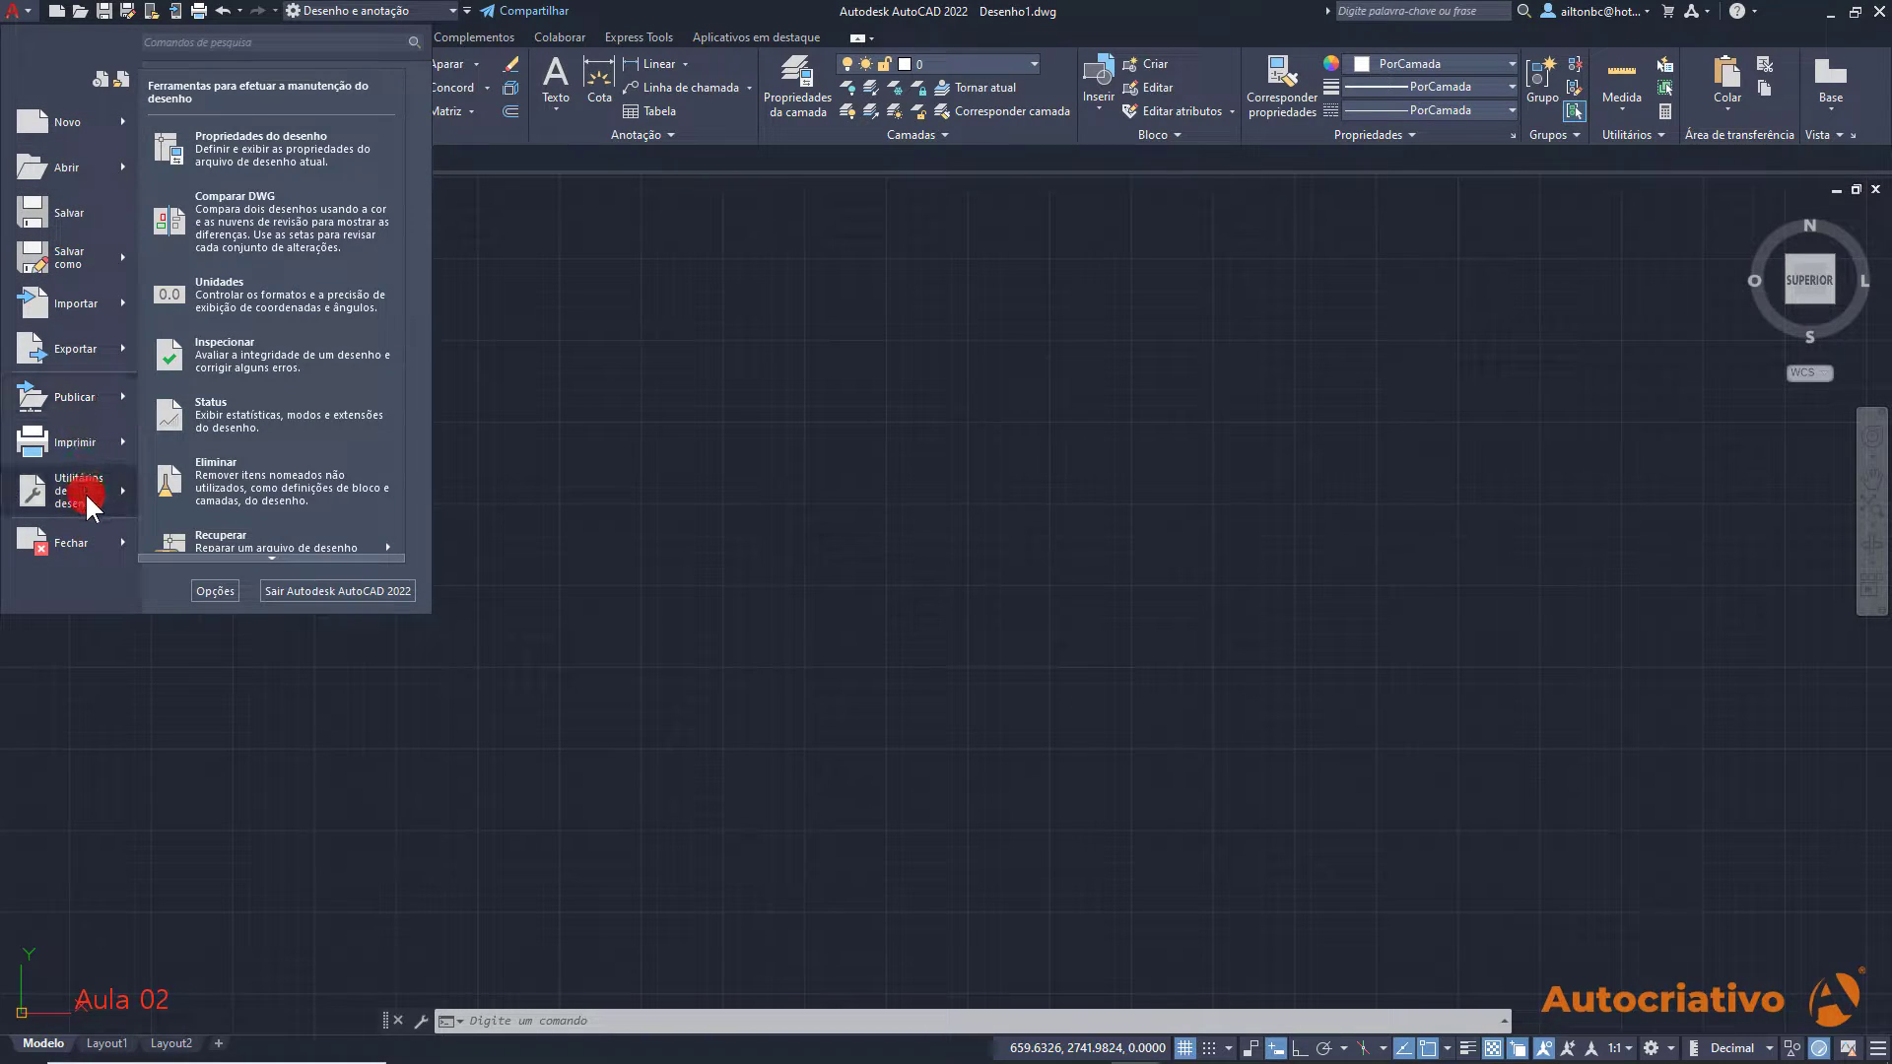
mouse_move(74, 544)
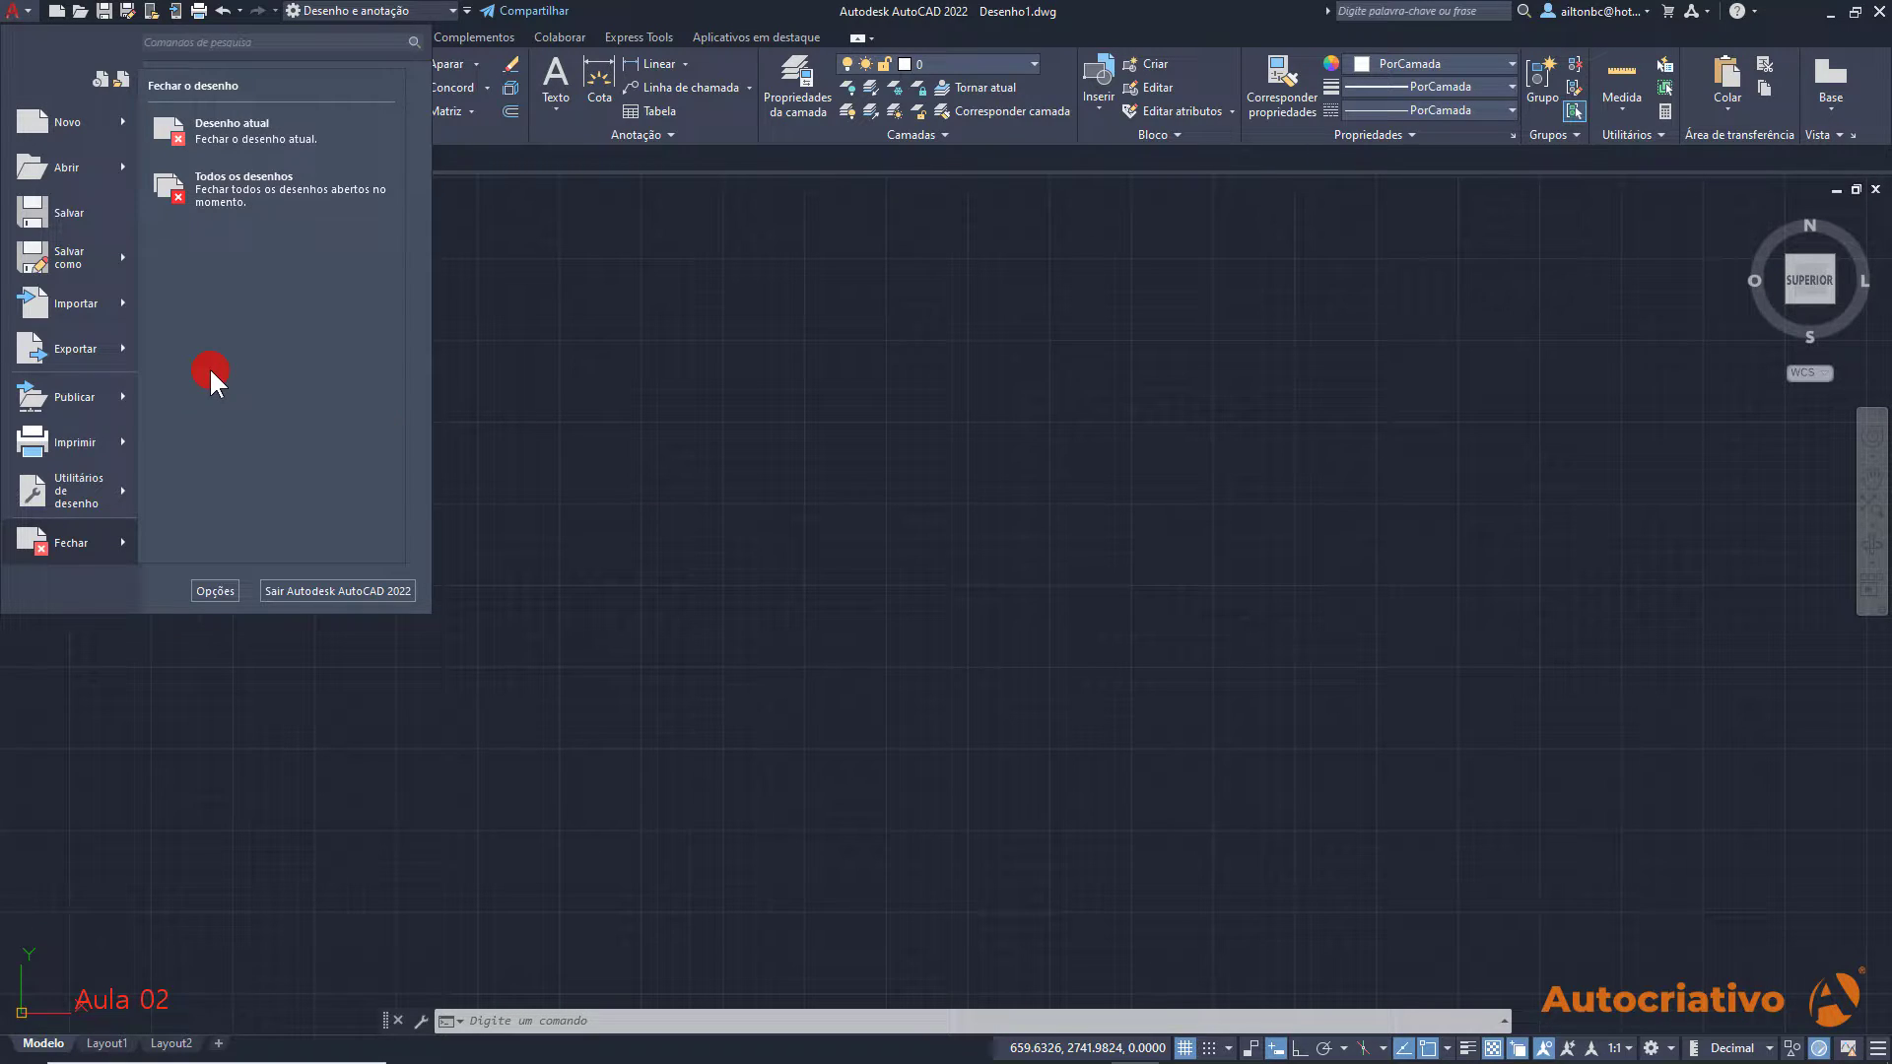
Open the program options and examine the settings categories, from file paths and display through plotting, system and drafting to selection
click(214, 591)
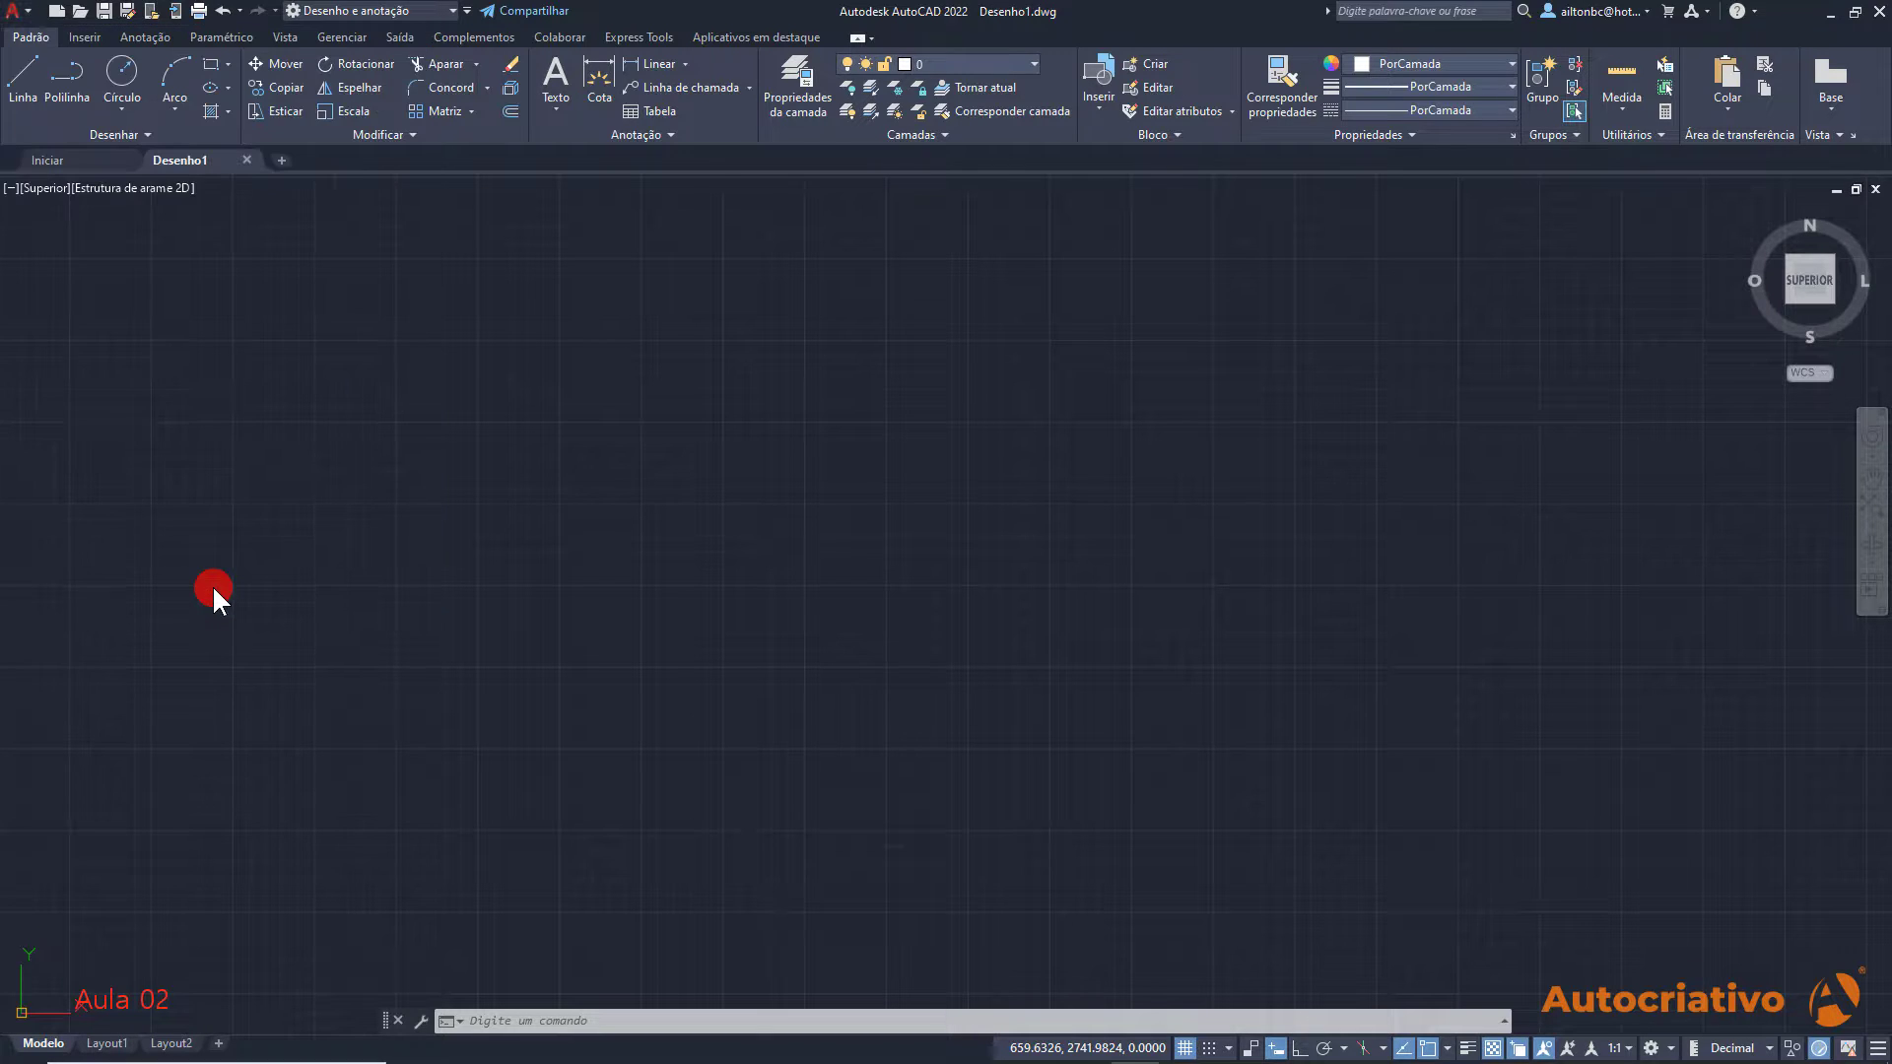
click(1043, 380)
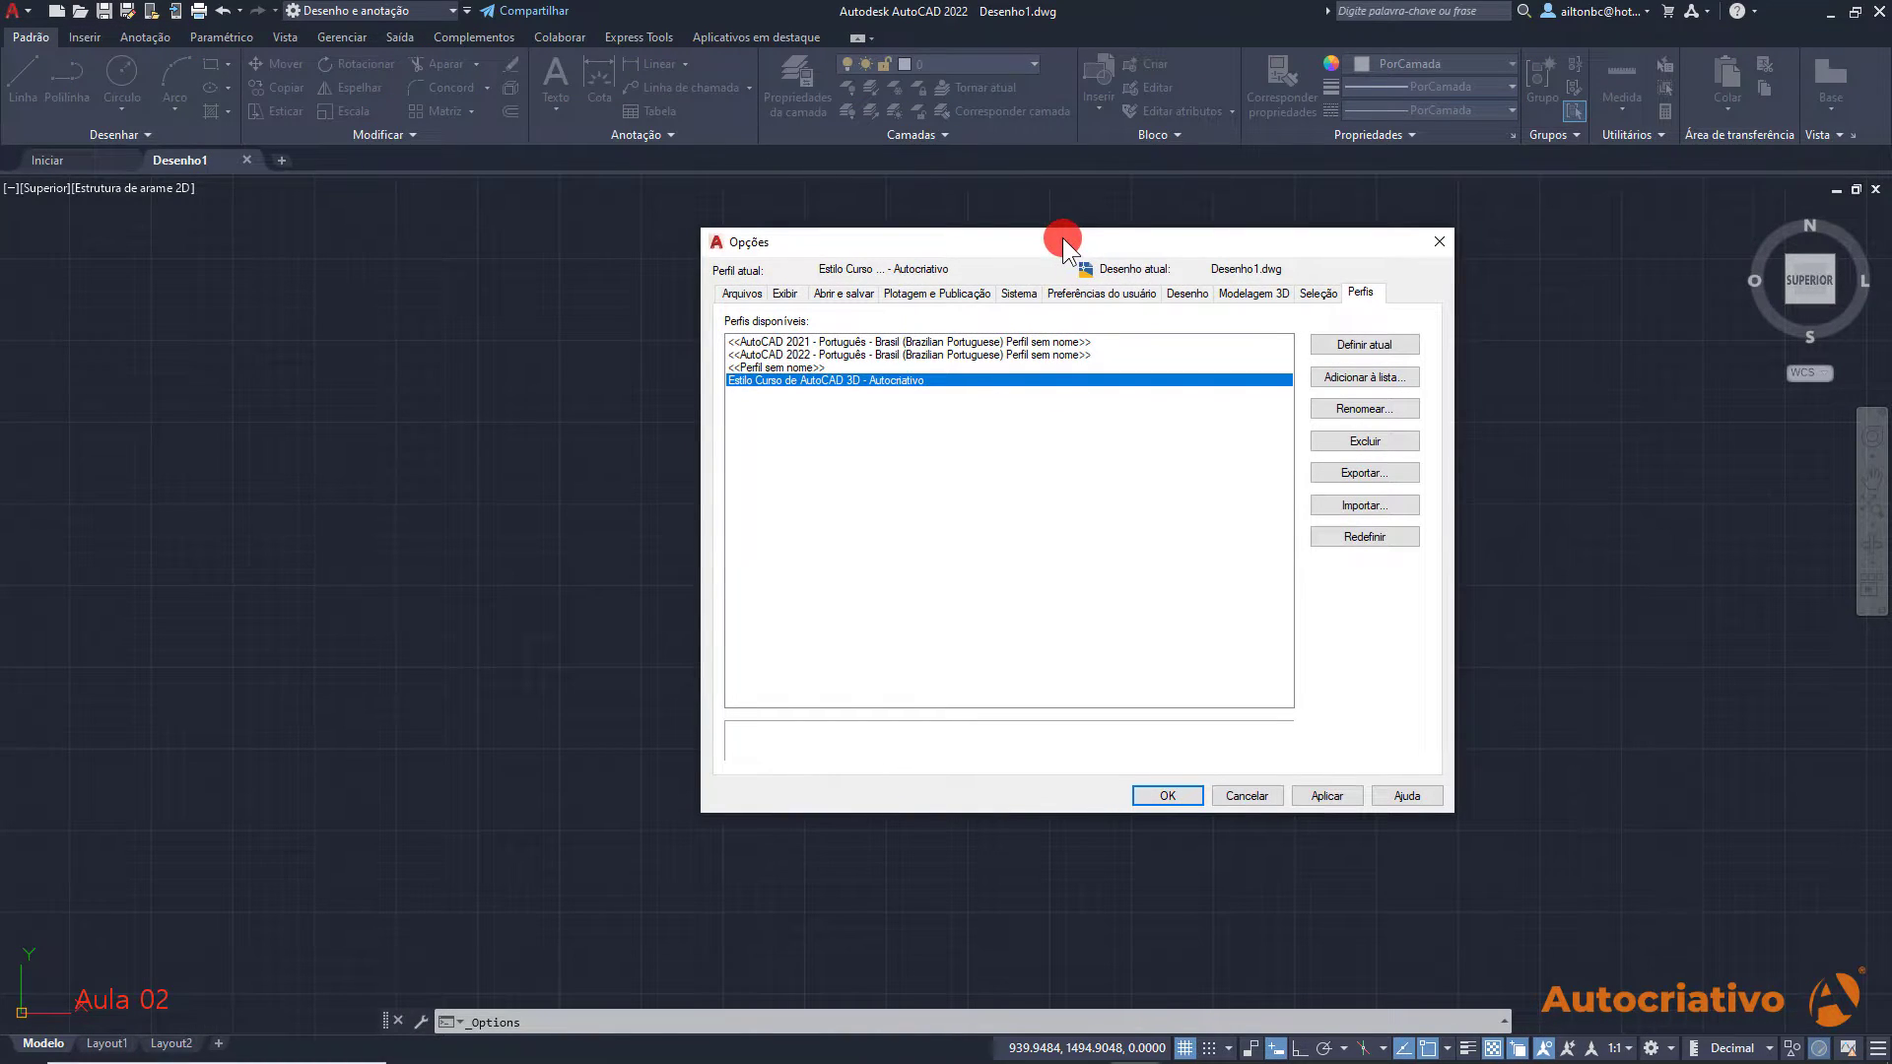
drag(1063, 246, 981, 285)
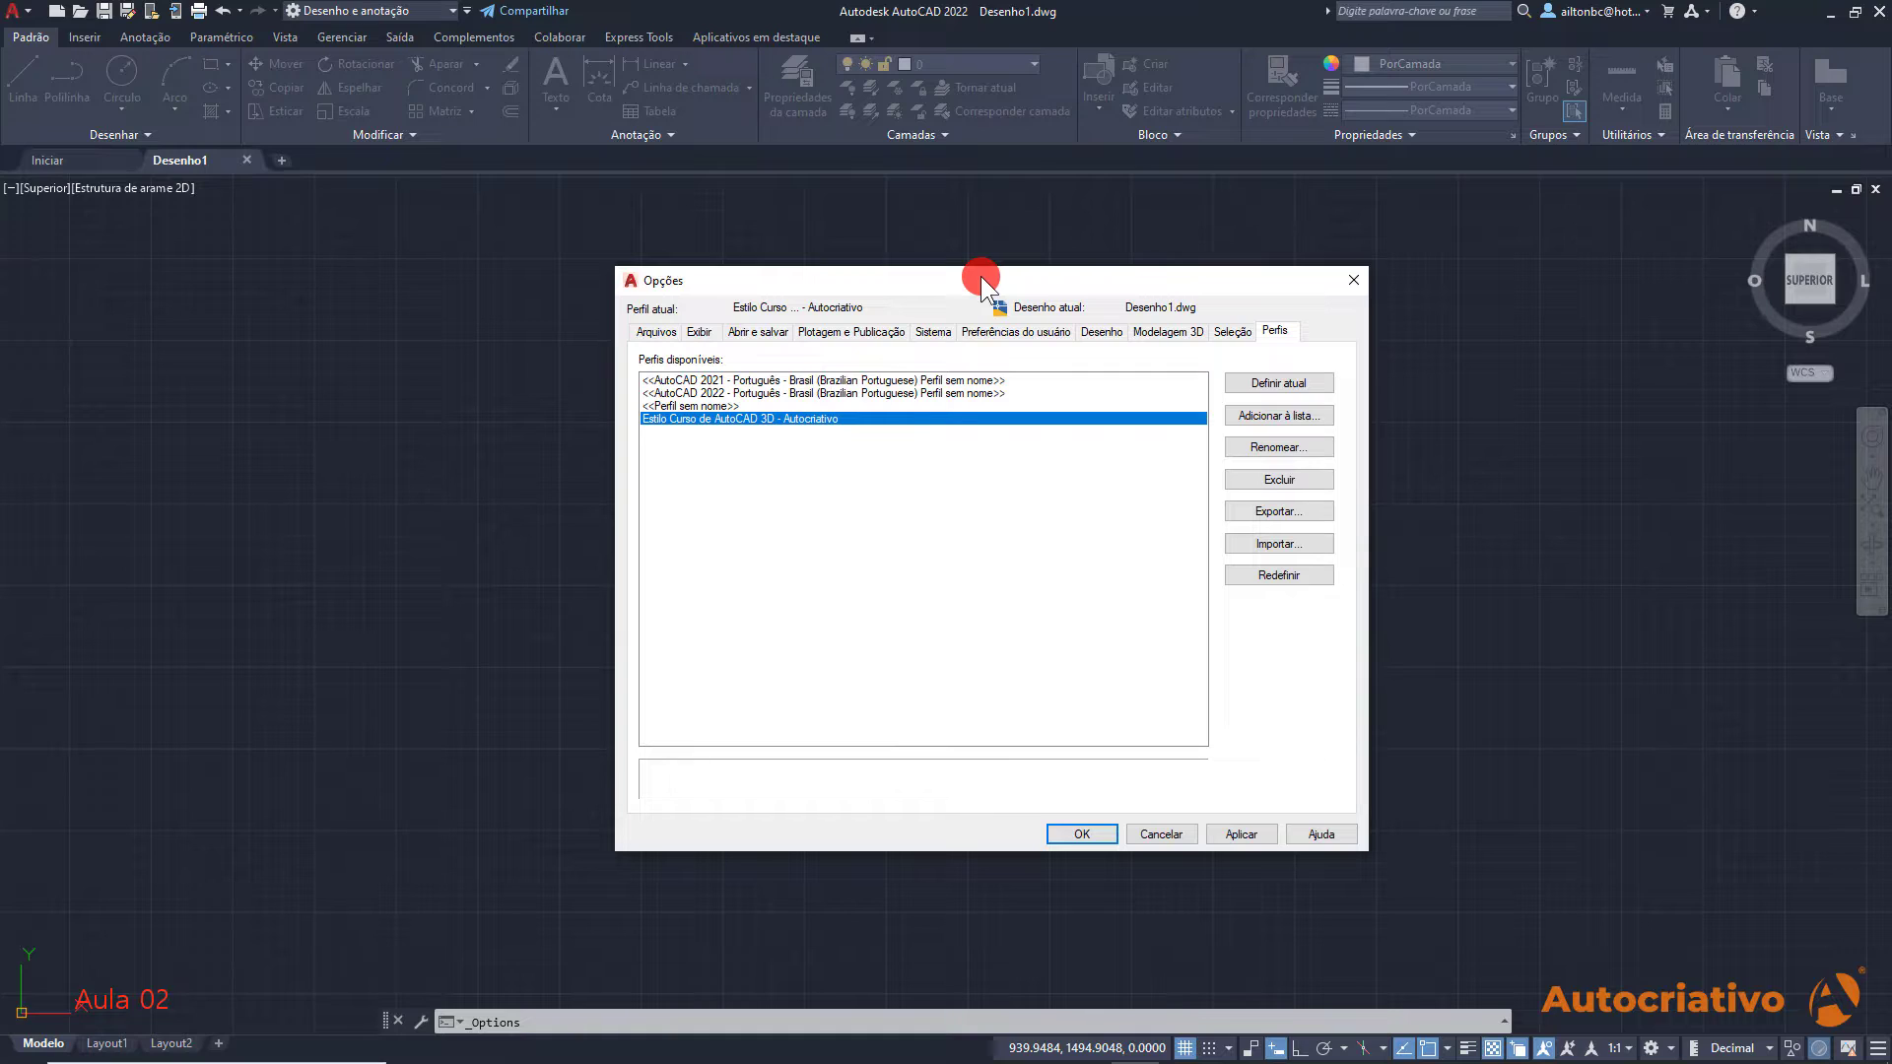
click(979, 713)
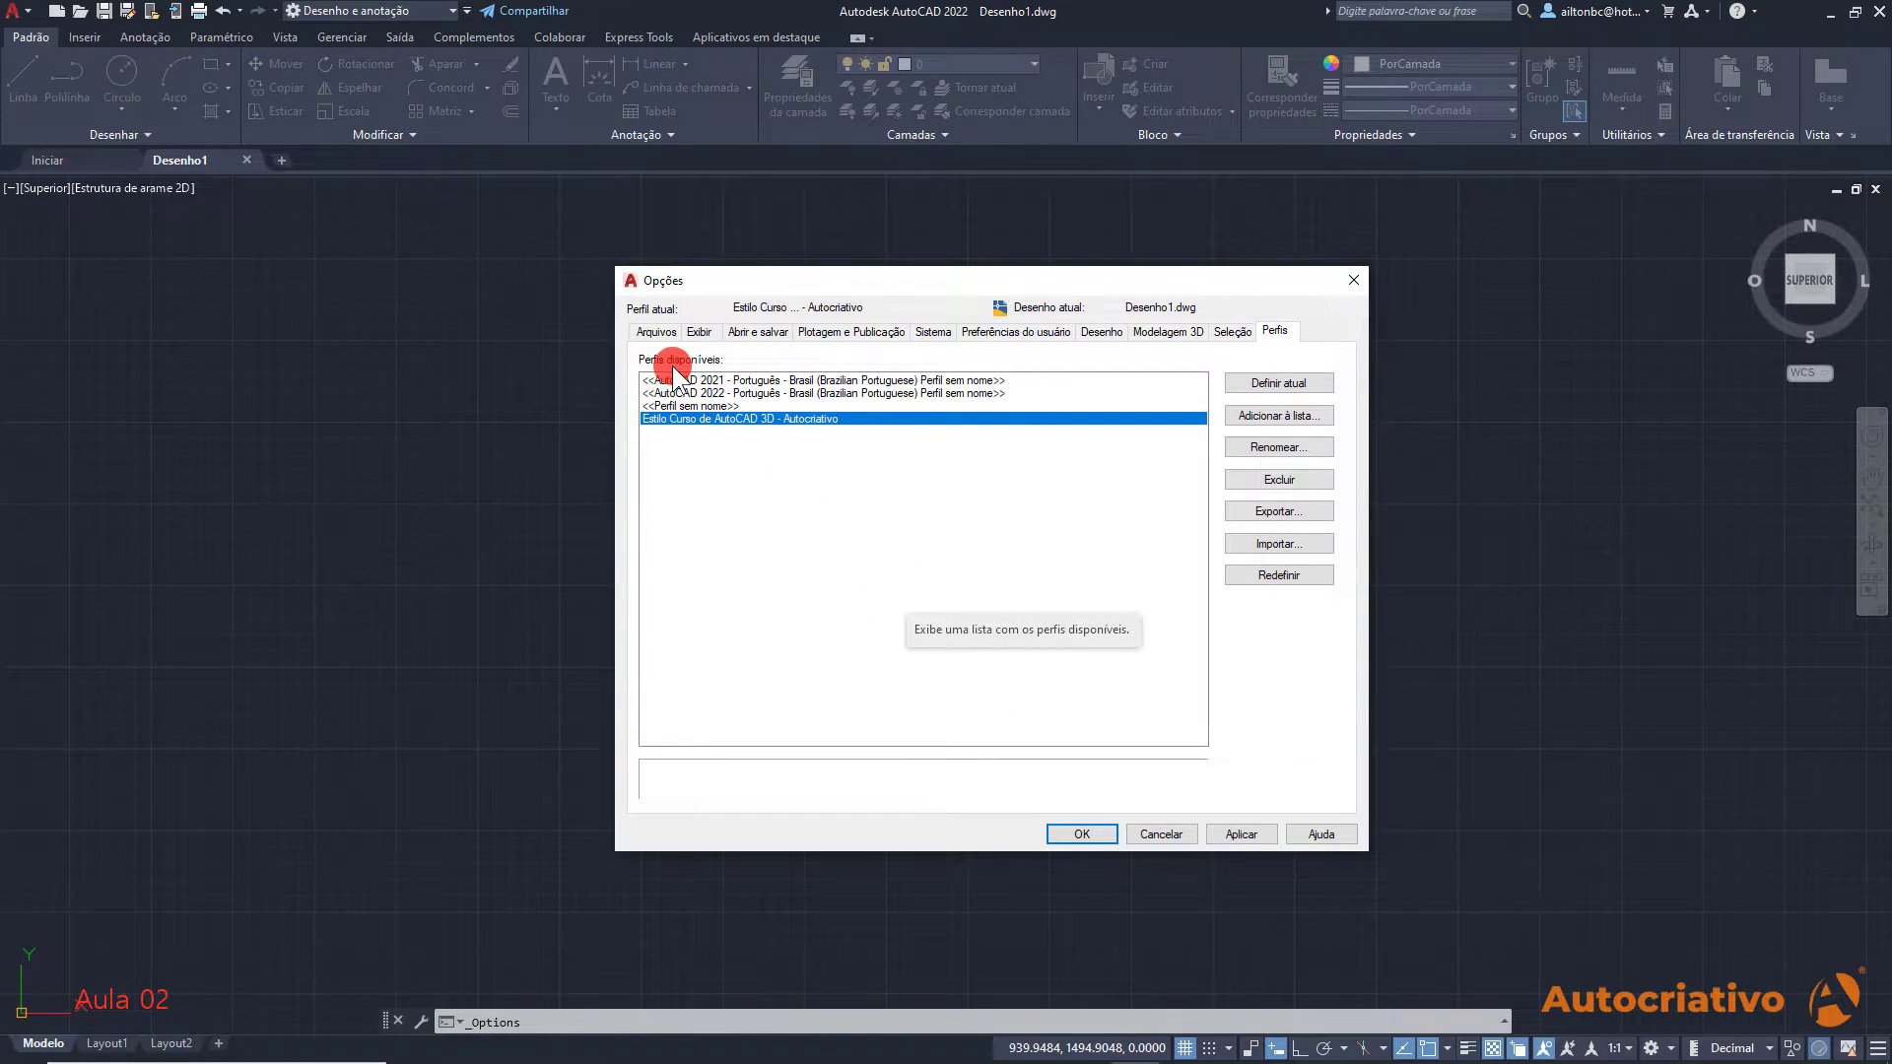
click(655, 331)
click(693, 330)
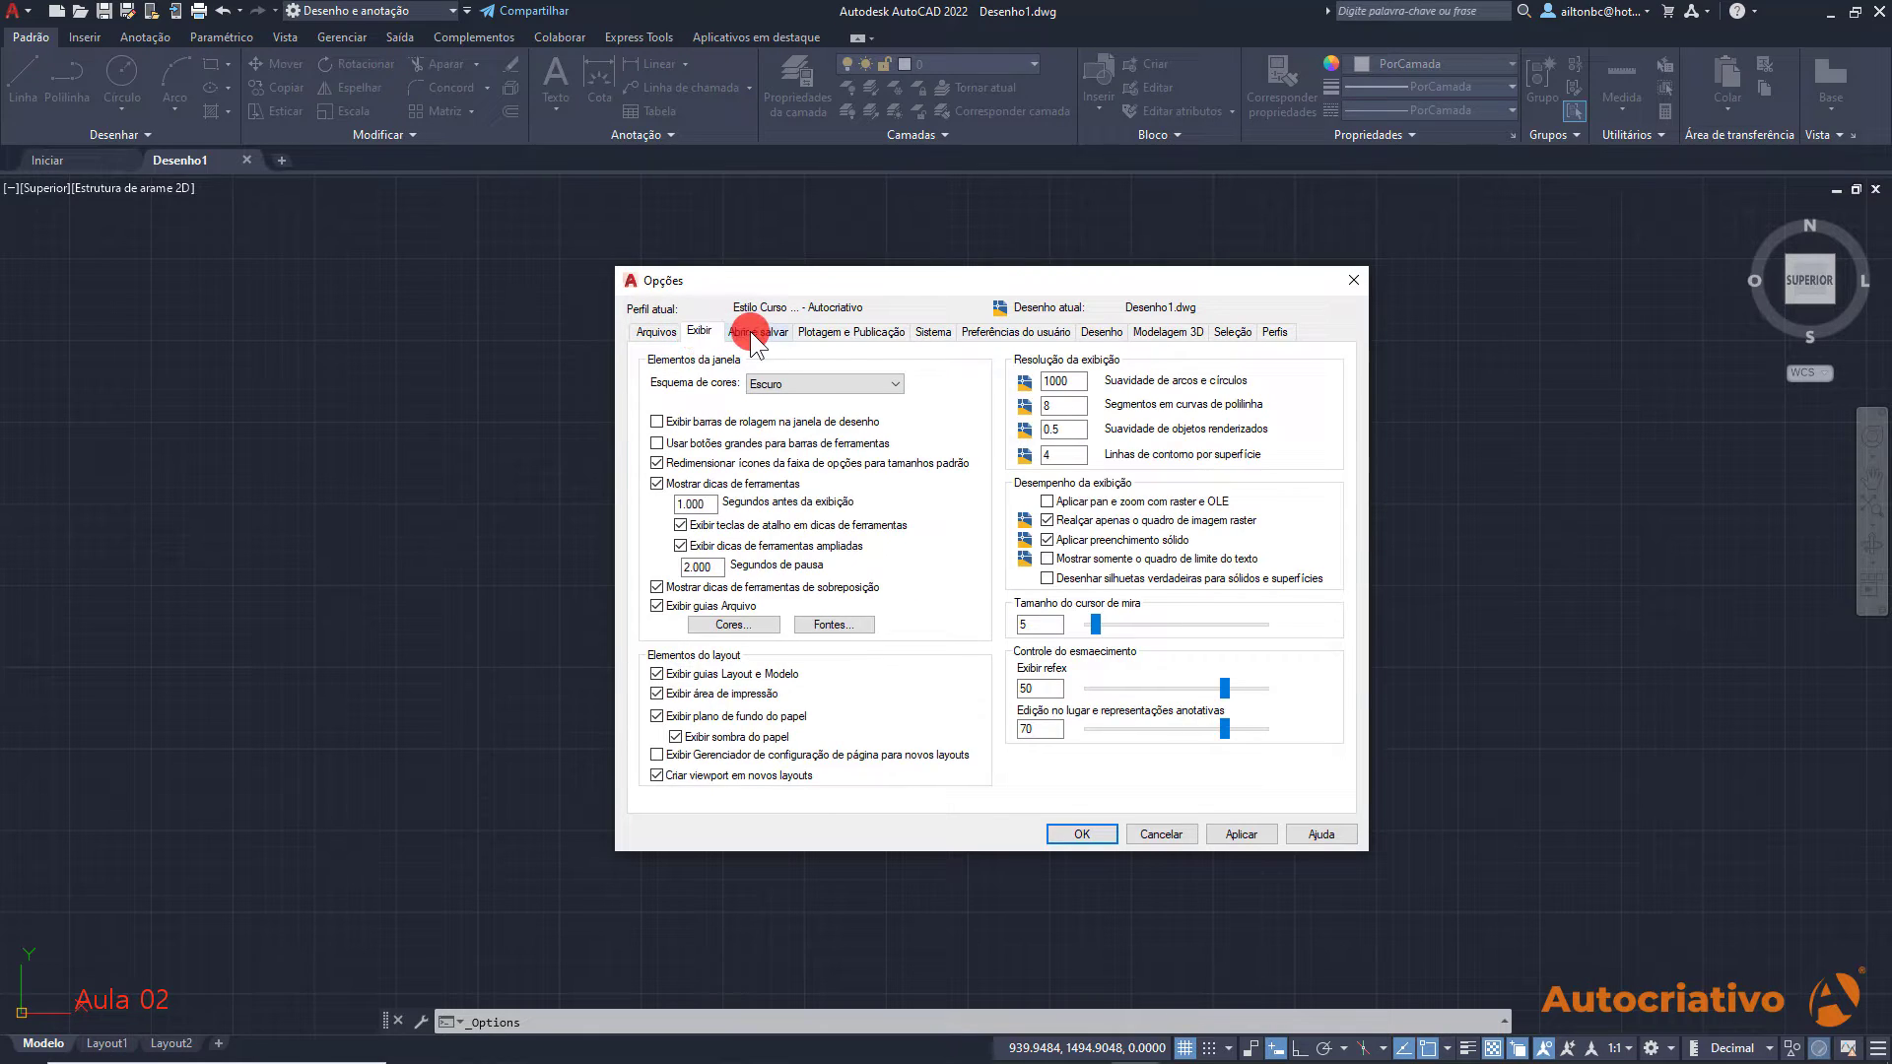
click(756, 333)
click(818, 331)
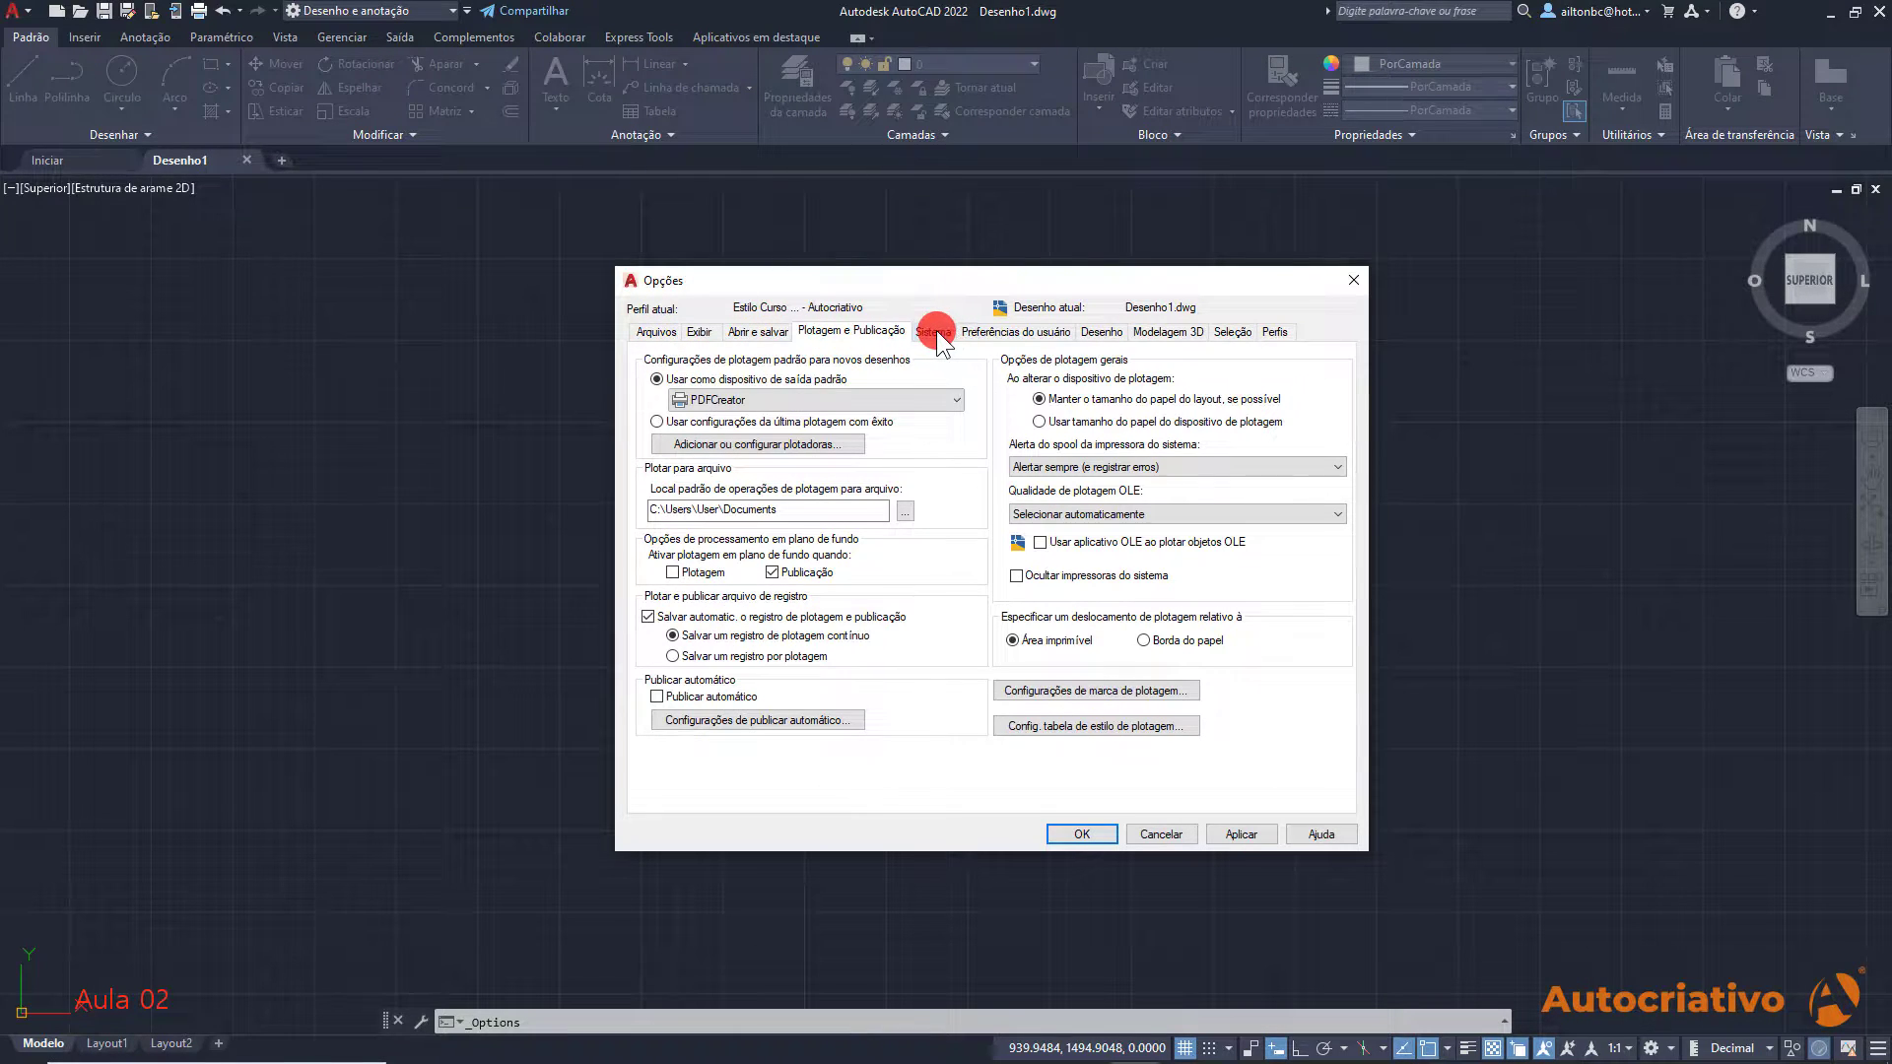
click(933, 331)
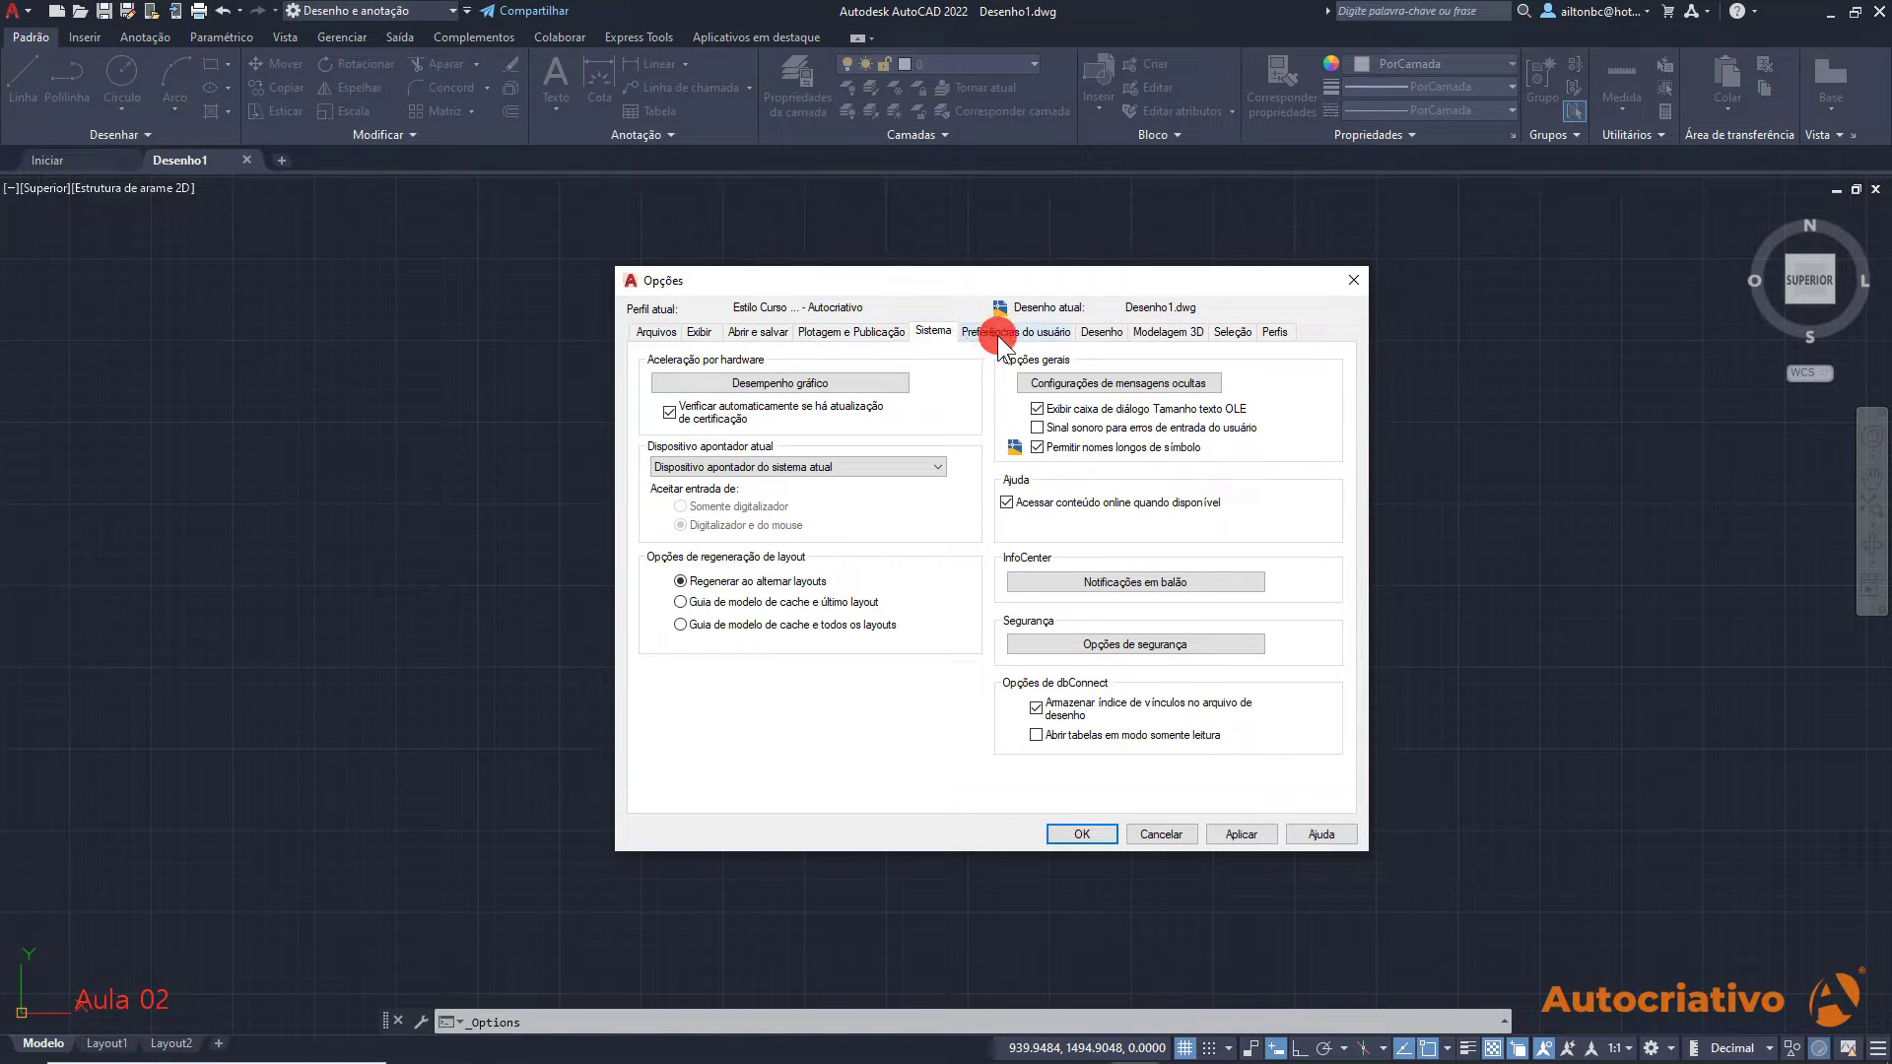
click(997, 332)
click(1123, 332)
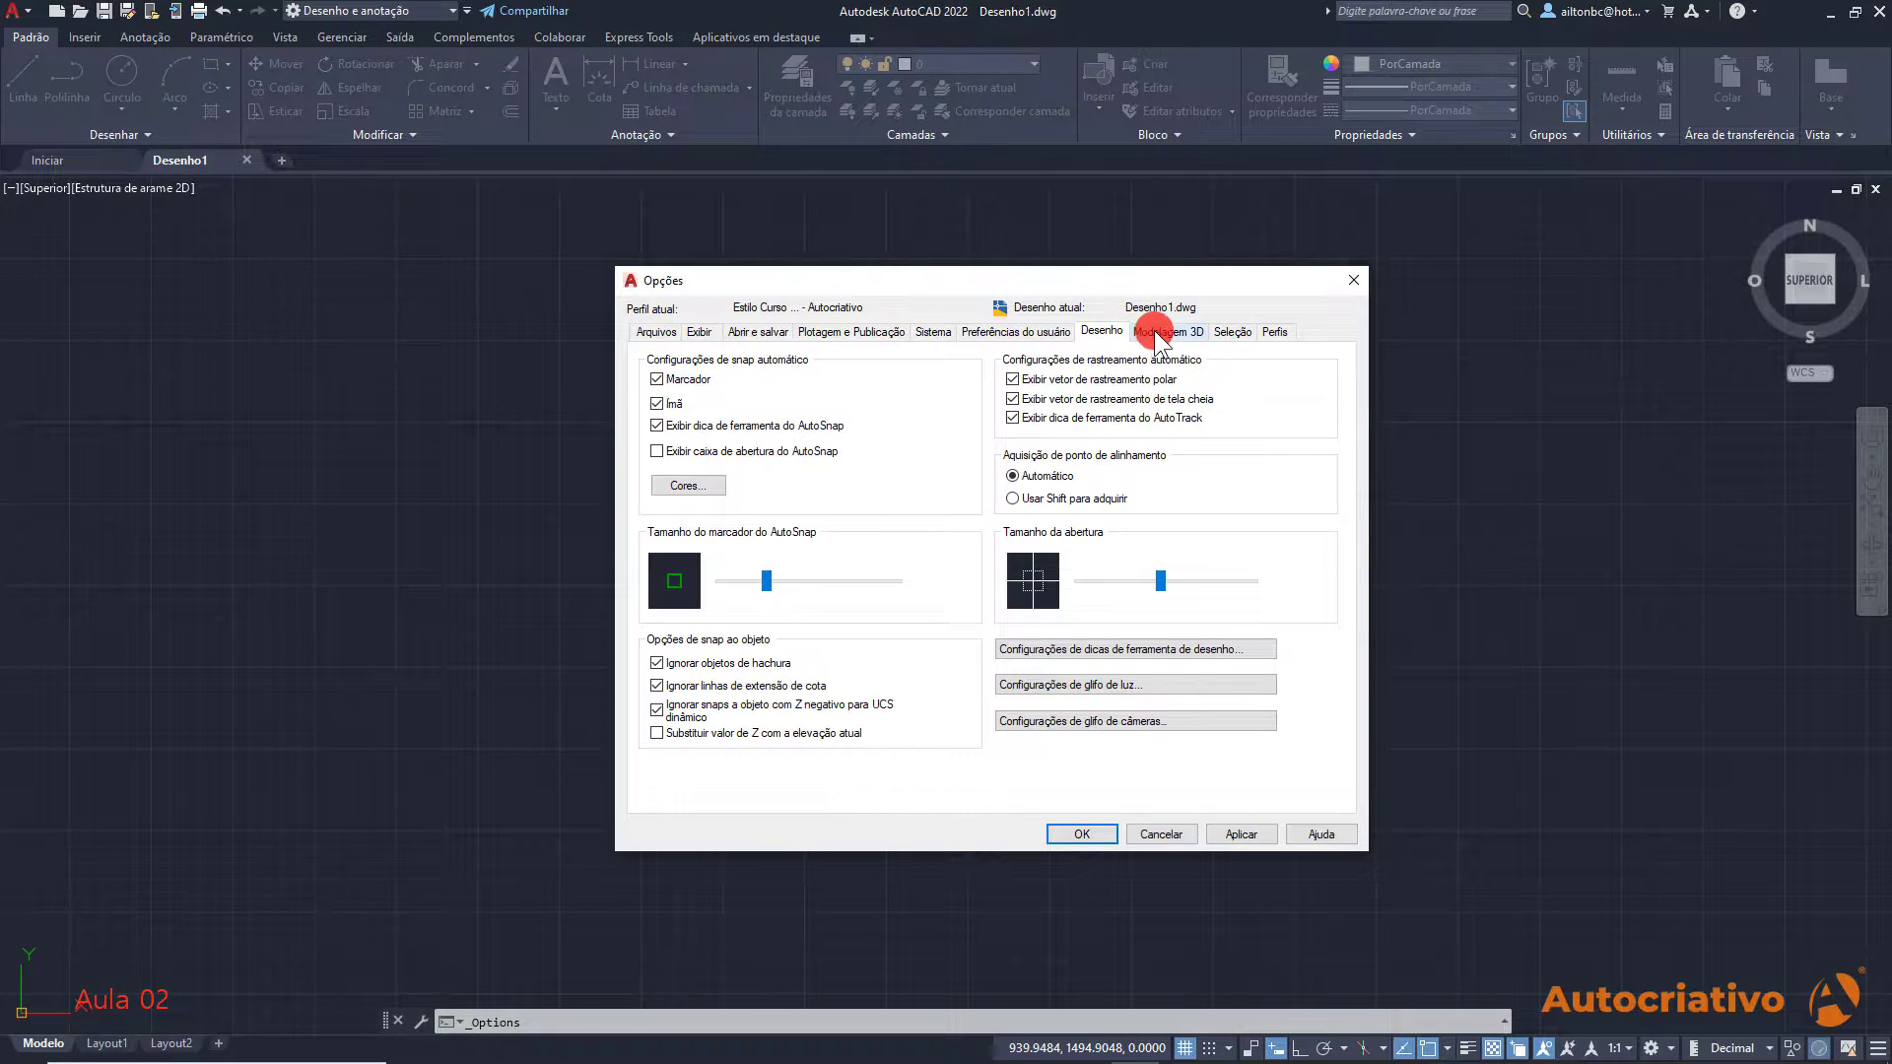
click(1159, 335)
click(1231, 331)
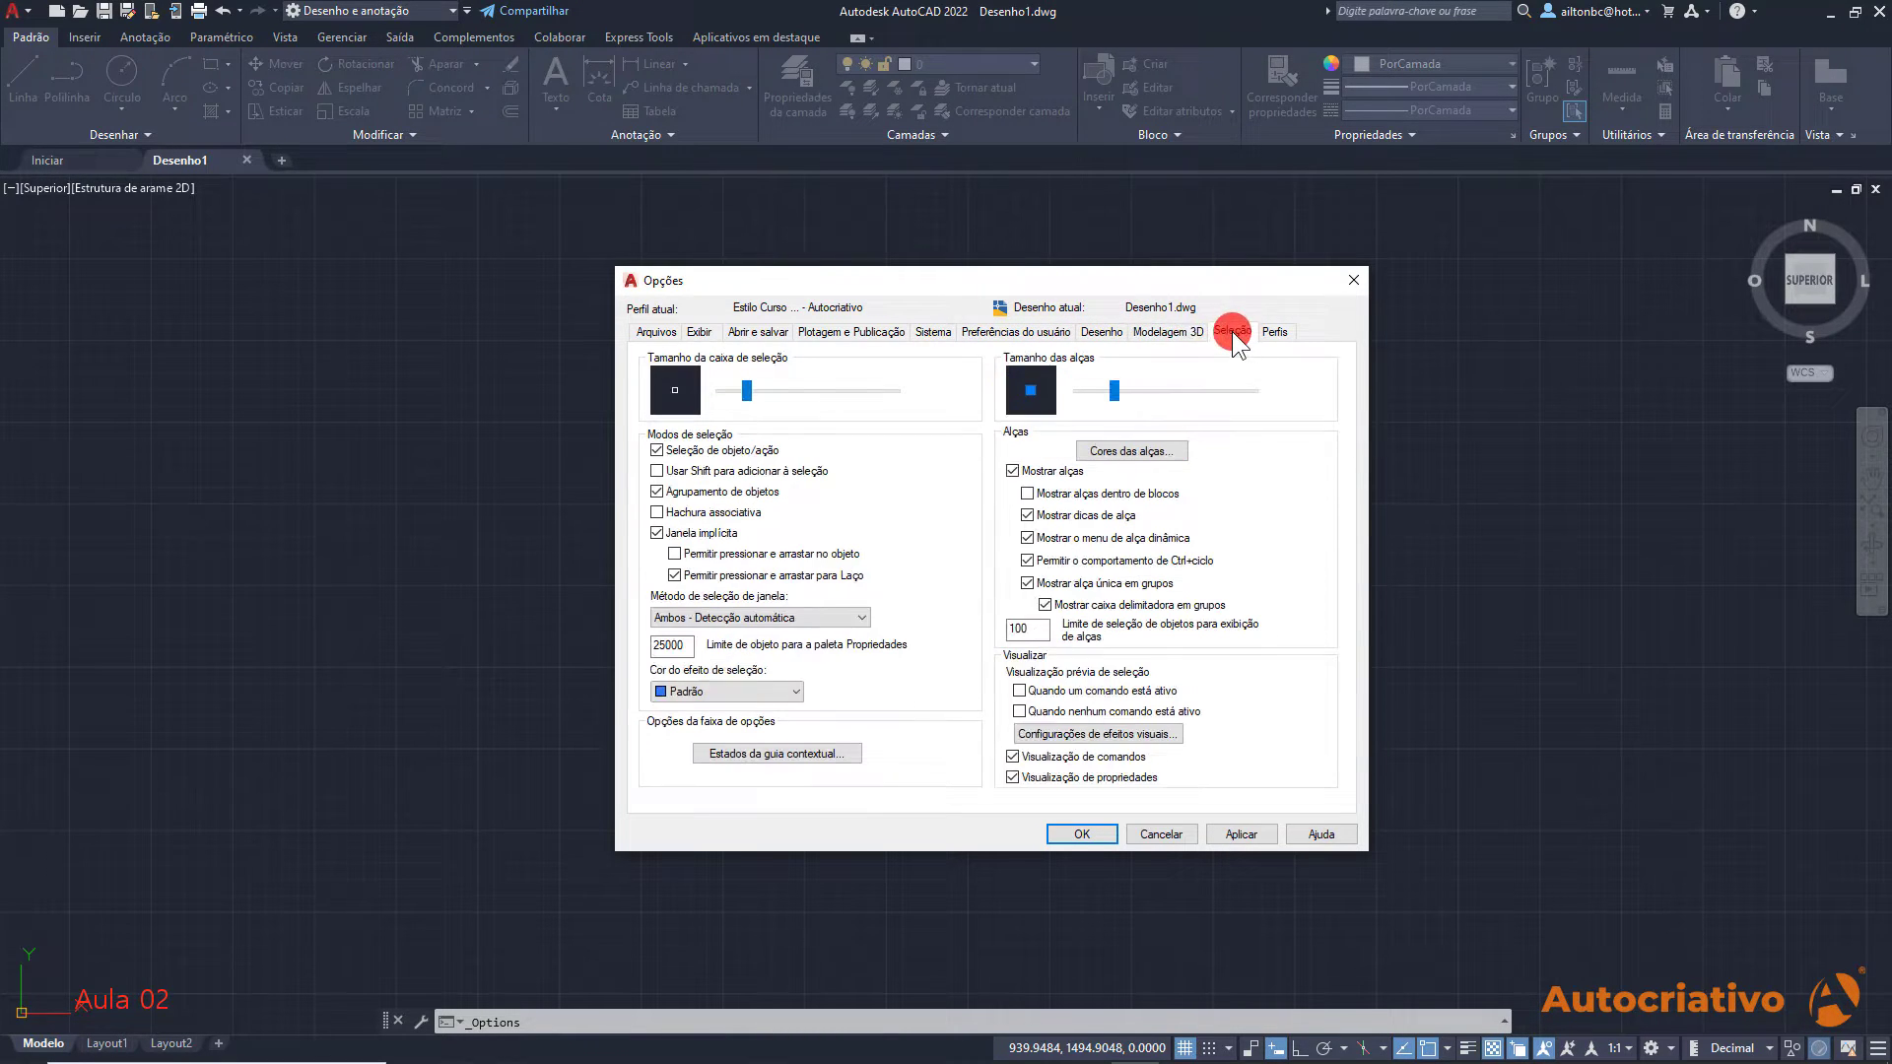
Review the options again category by category, from file locations and display through 3D modelling to the available profiles
click(657, 331)
click(699, 332)
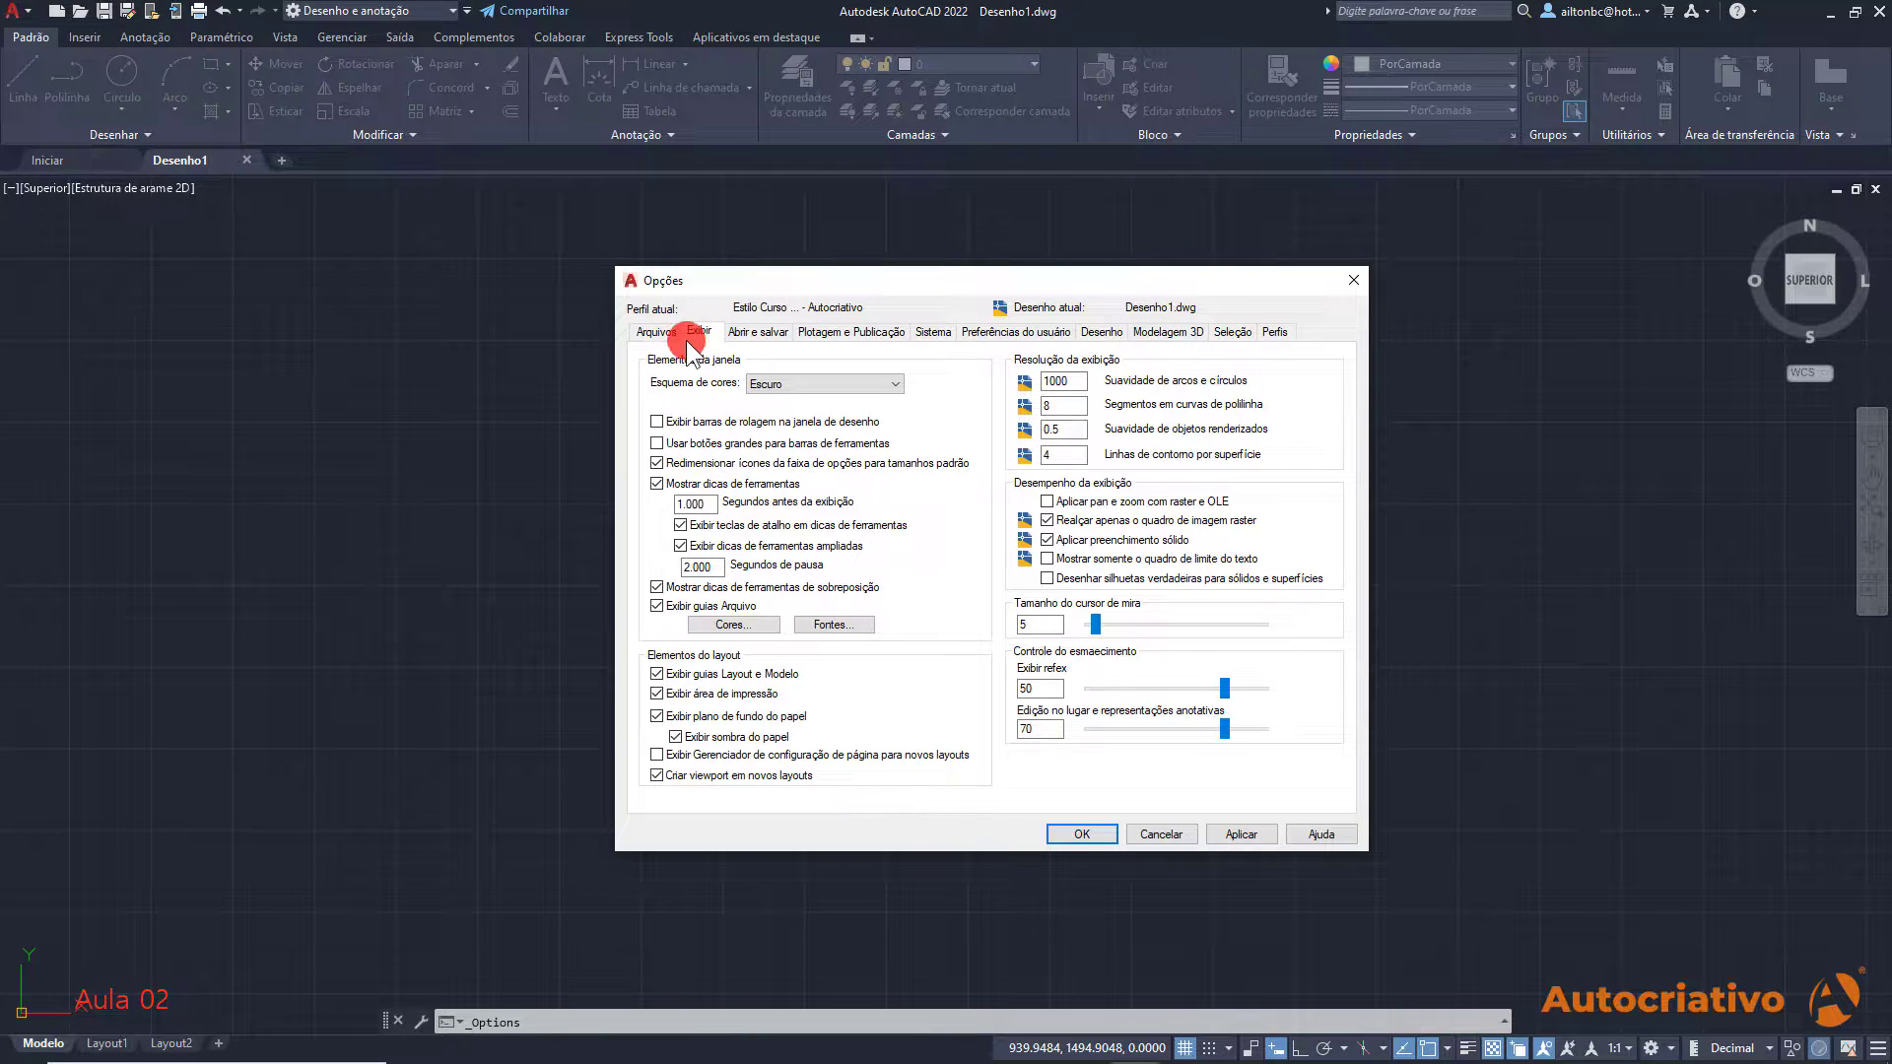
click(774, 333)
click(690, 333)
click(741, 333)
click(833, 333)
click(932, 331)
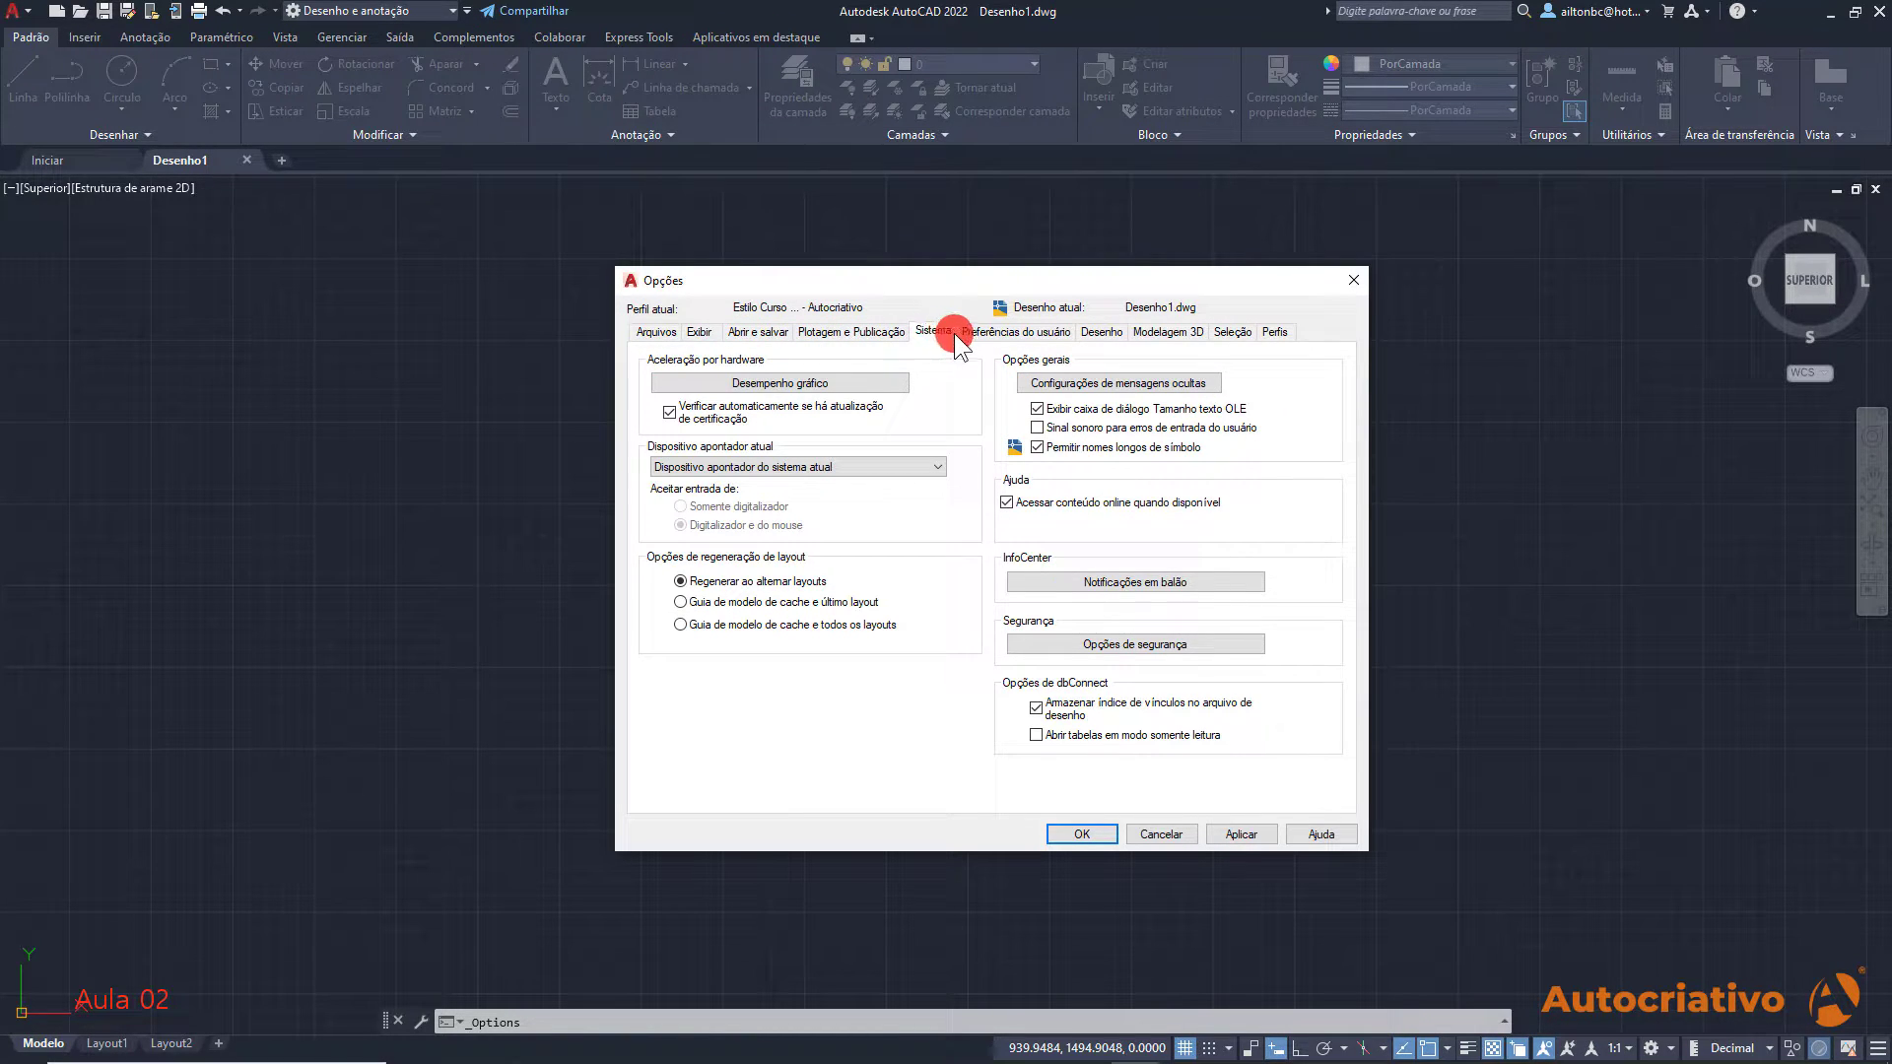
click(1015, 331)
click(1101, 333)
click(1167, 332)
click(1231, 332)
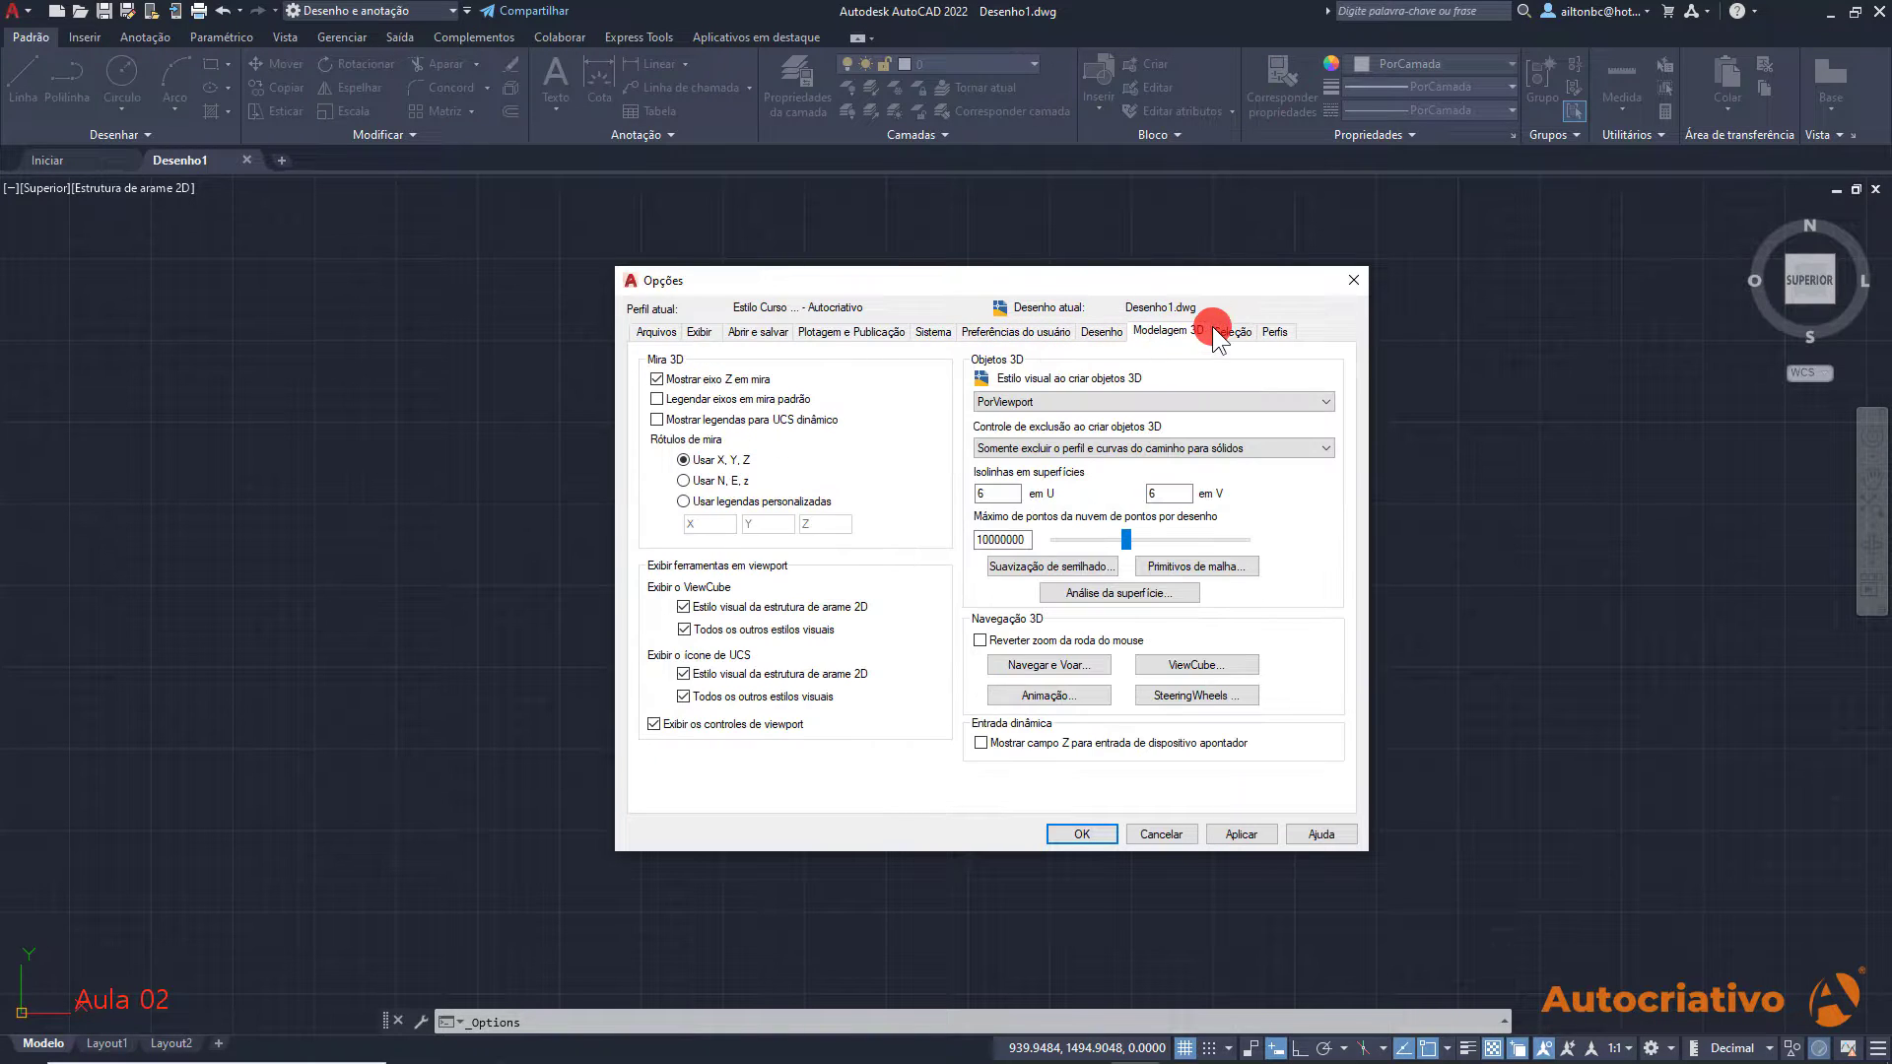
click(1273, 331)
click(1297, 329)
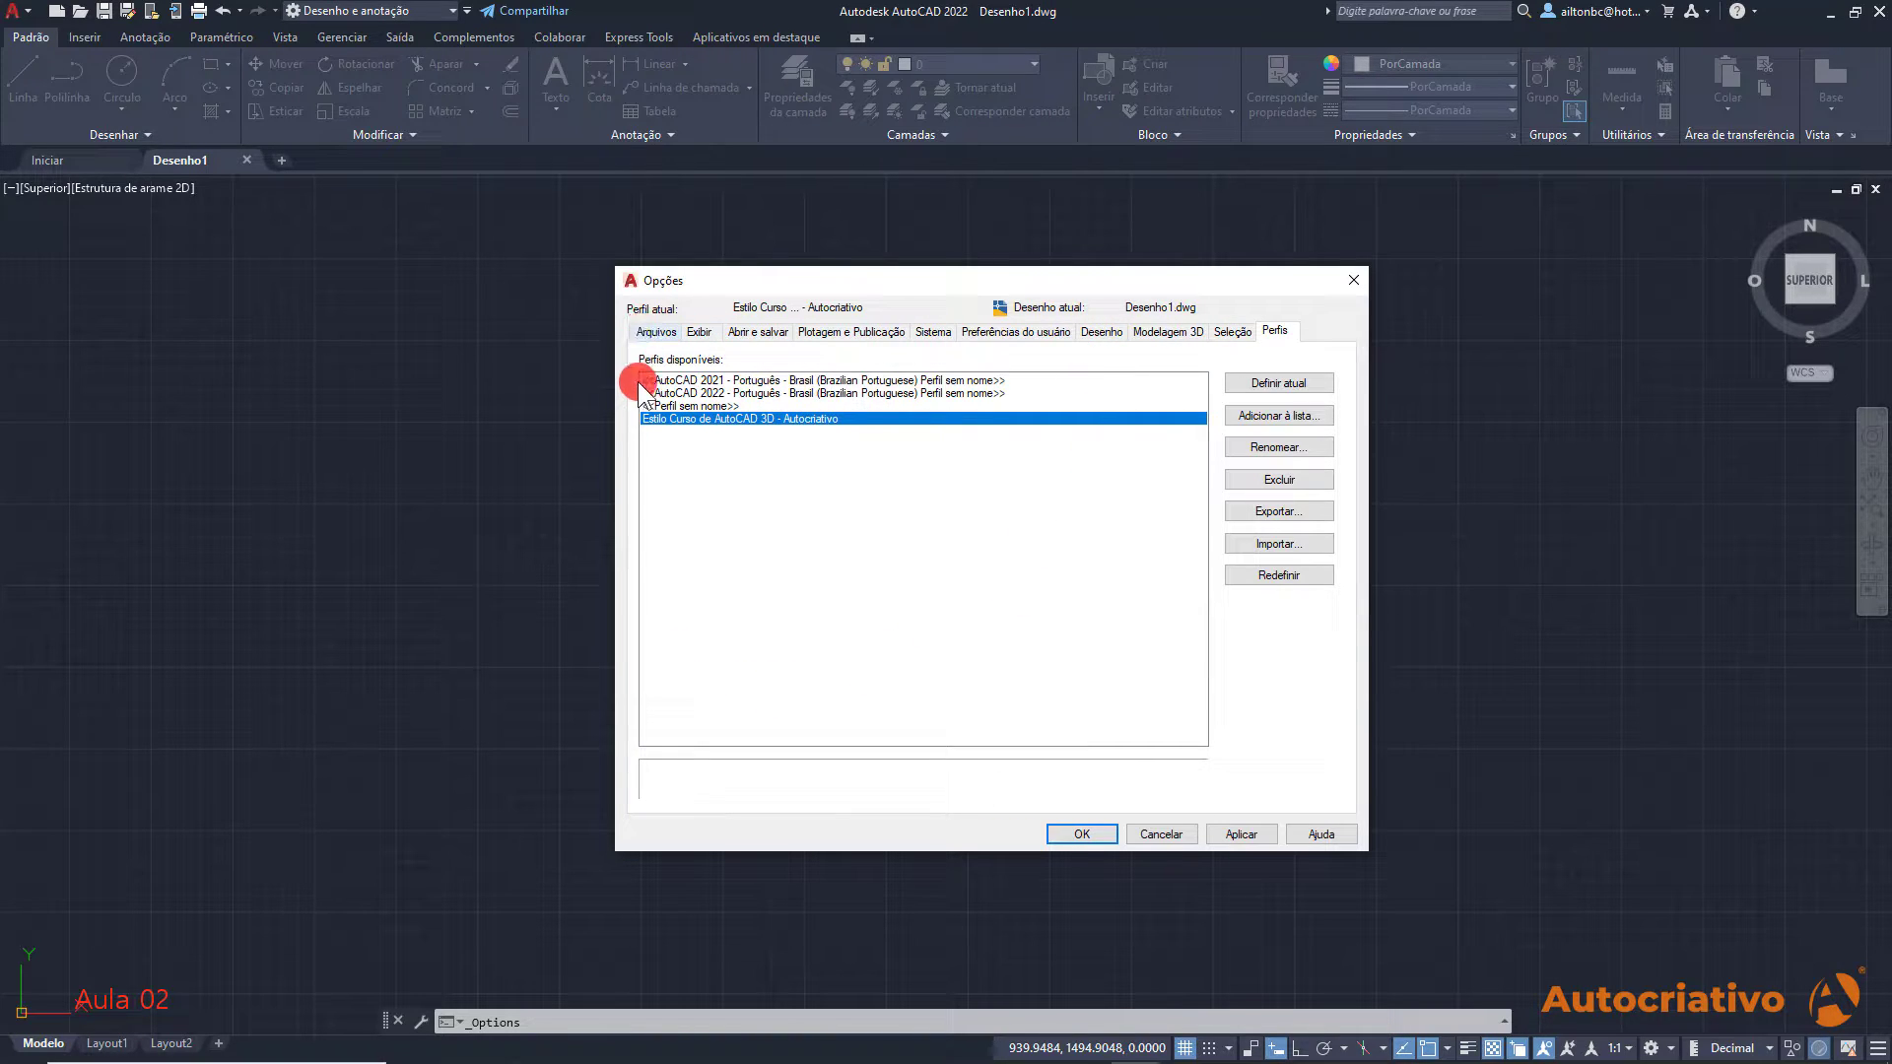
Compare the file path, display, and open and save settings with the list of available profiles
click(652, 331)
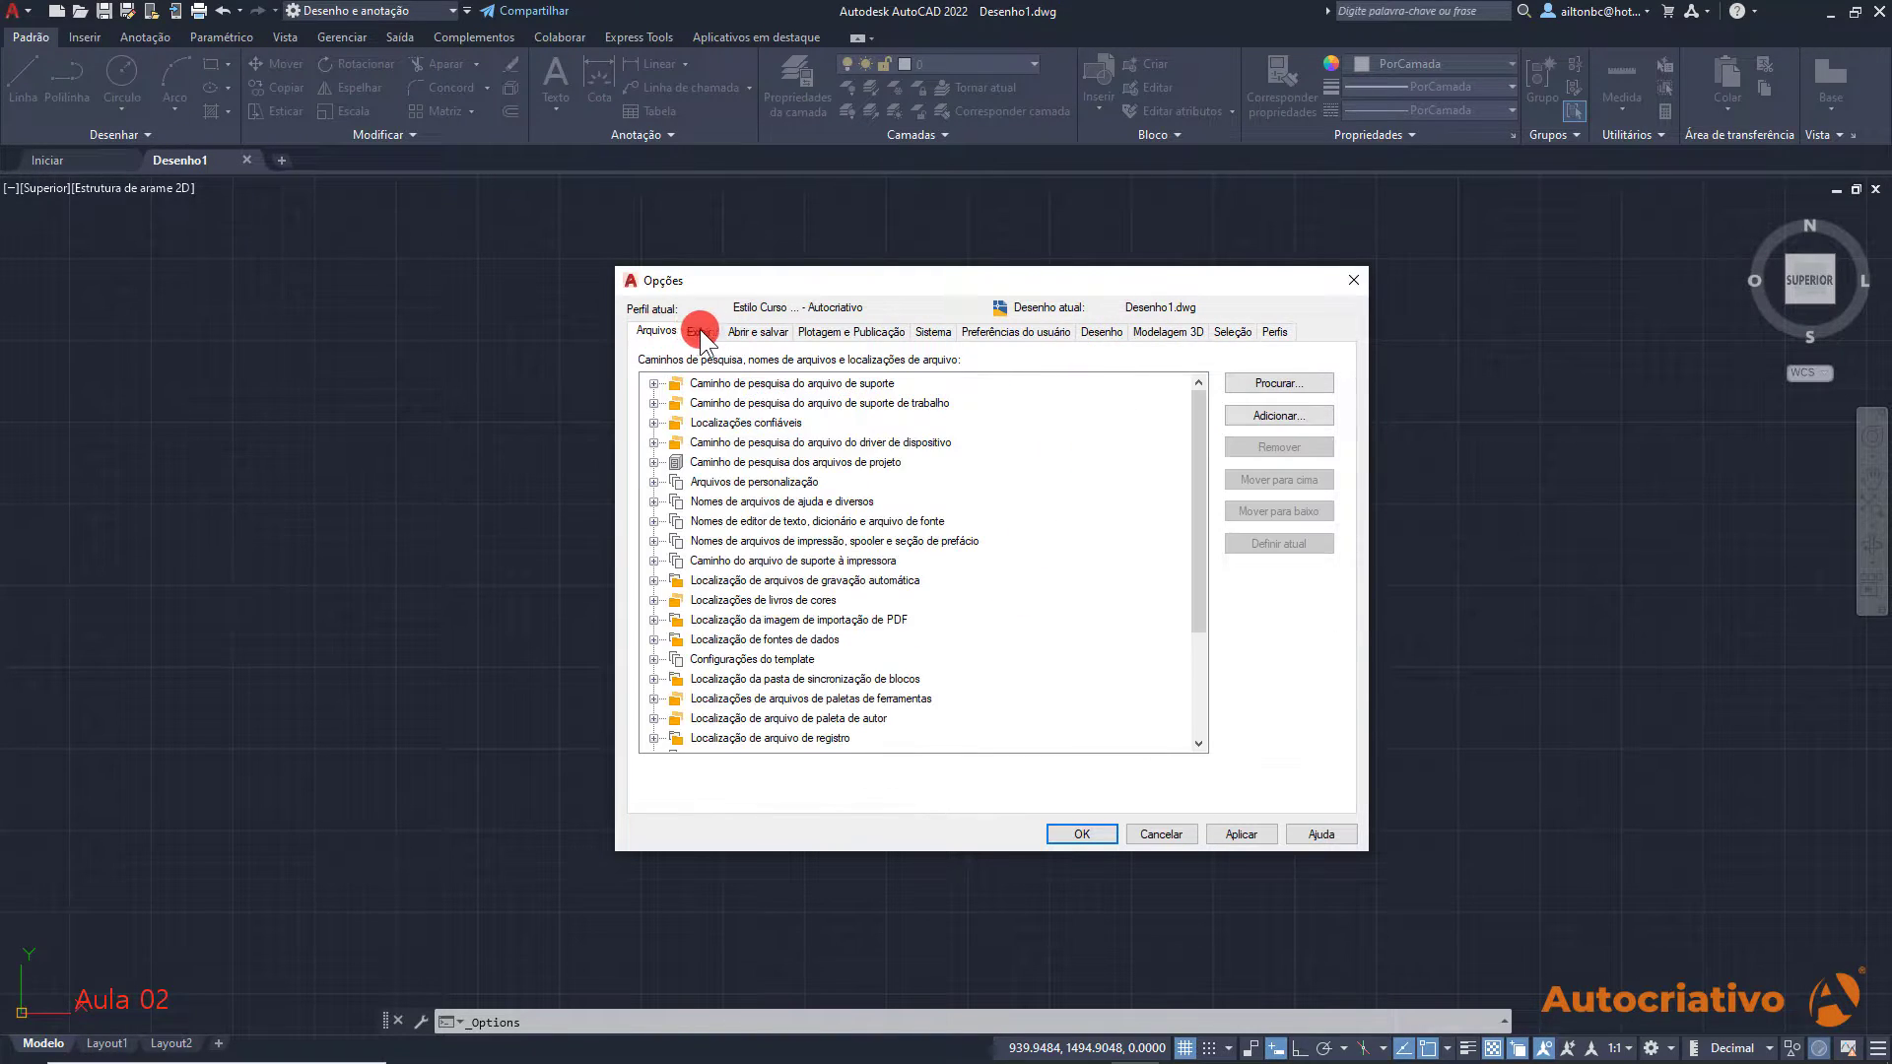
click(698, 331)
click(752, 331)
click(656, 331)
click(1274, 331)
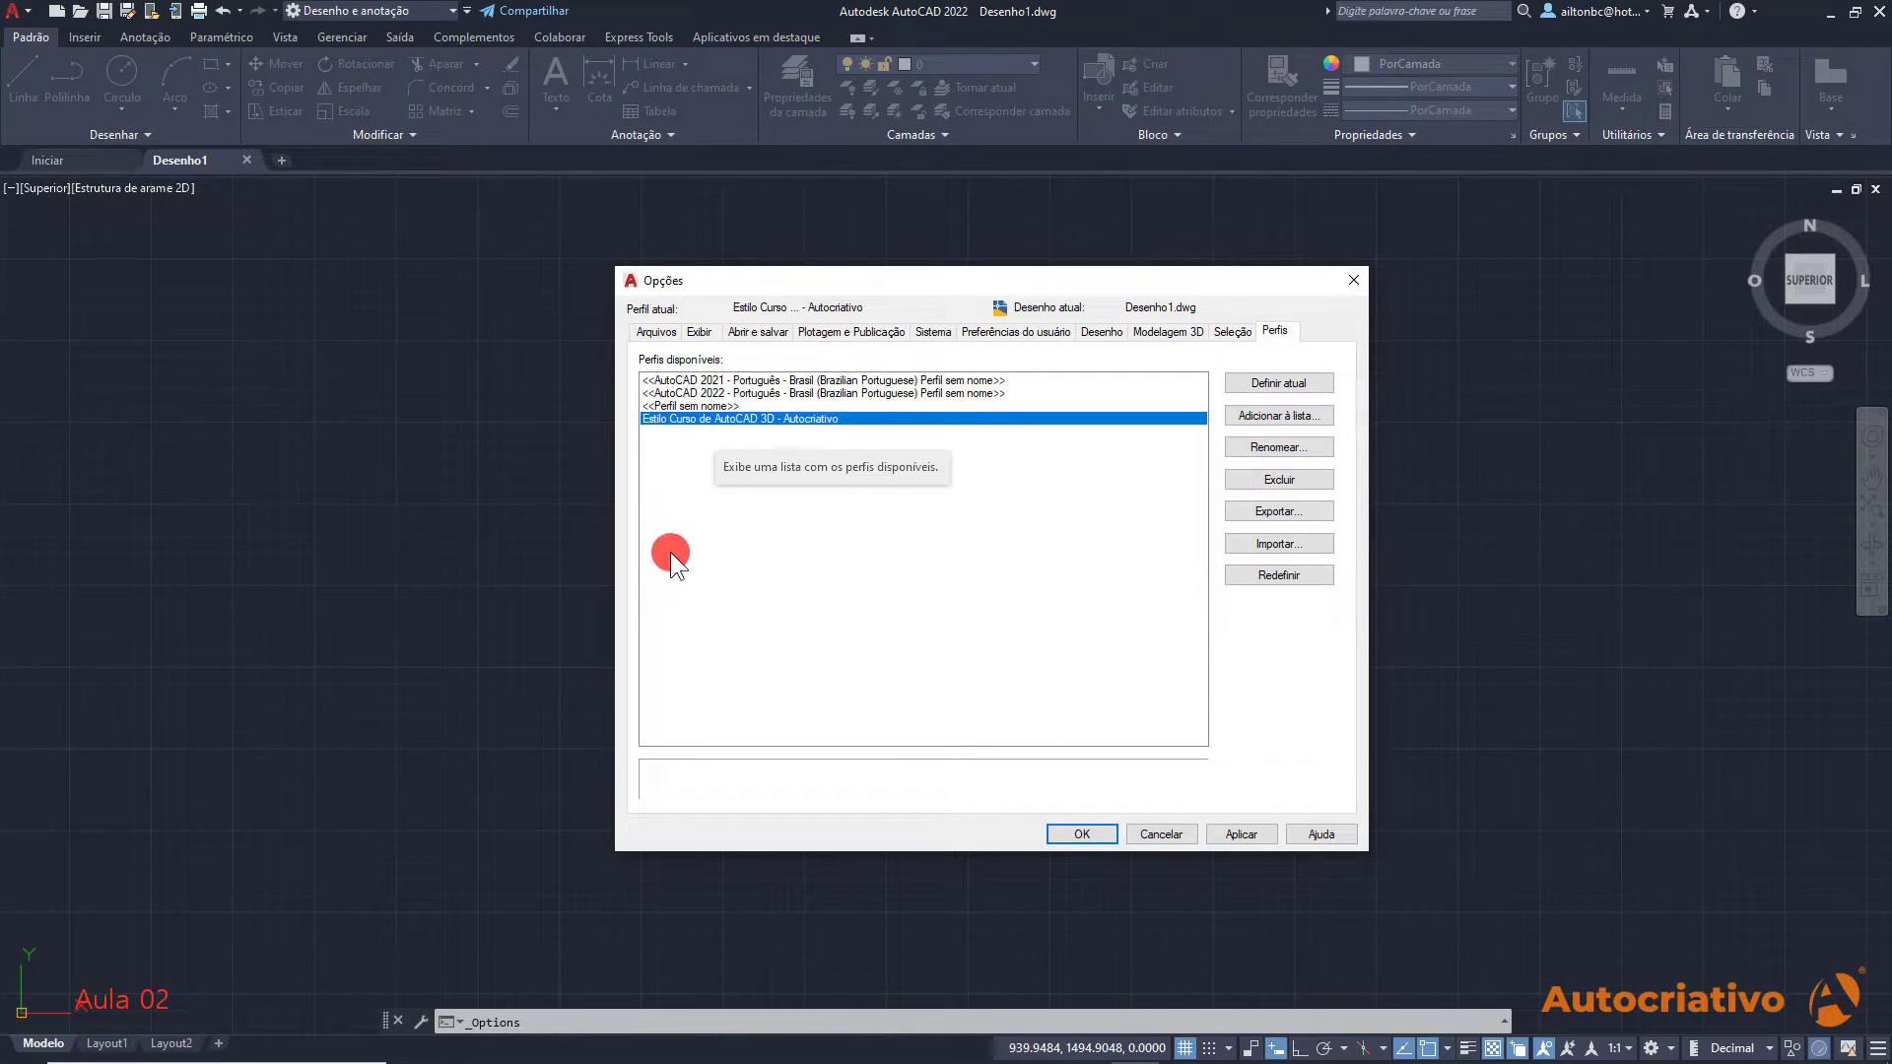
Examine the file, display, saving, plotting, user preference, drafting, 3D modelling and selection settings once more
click(668, 335)
click(700, 331)
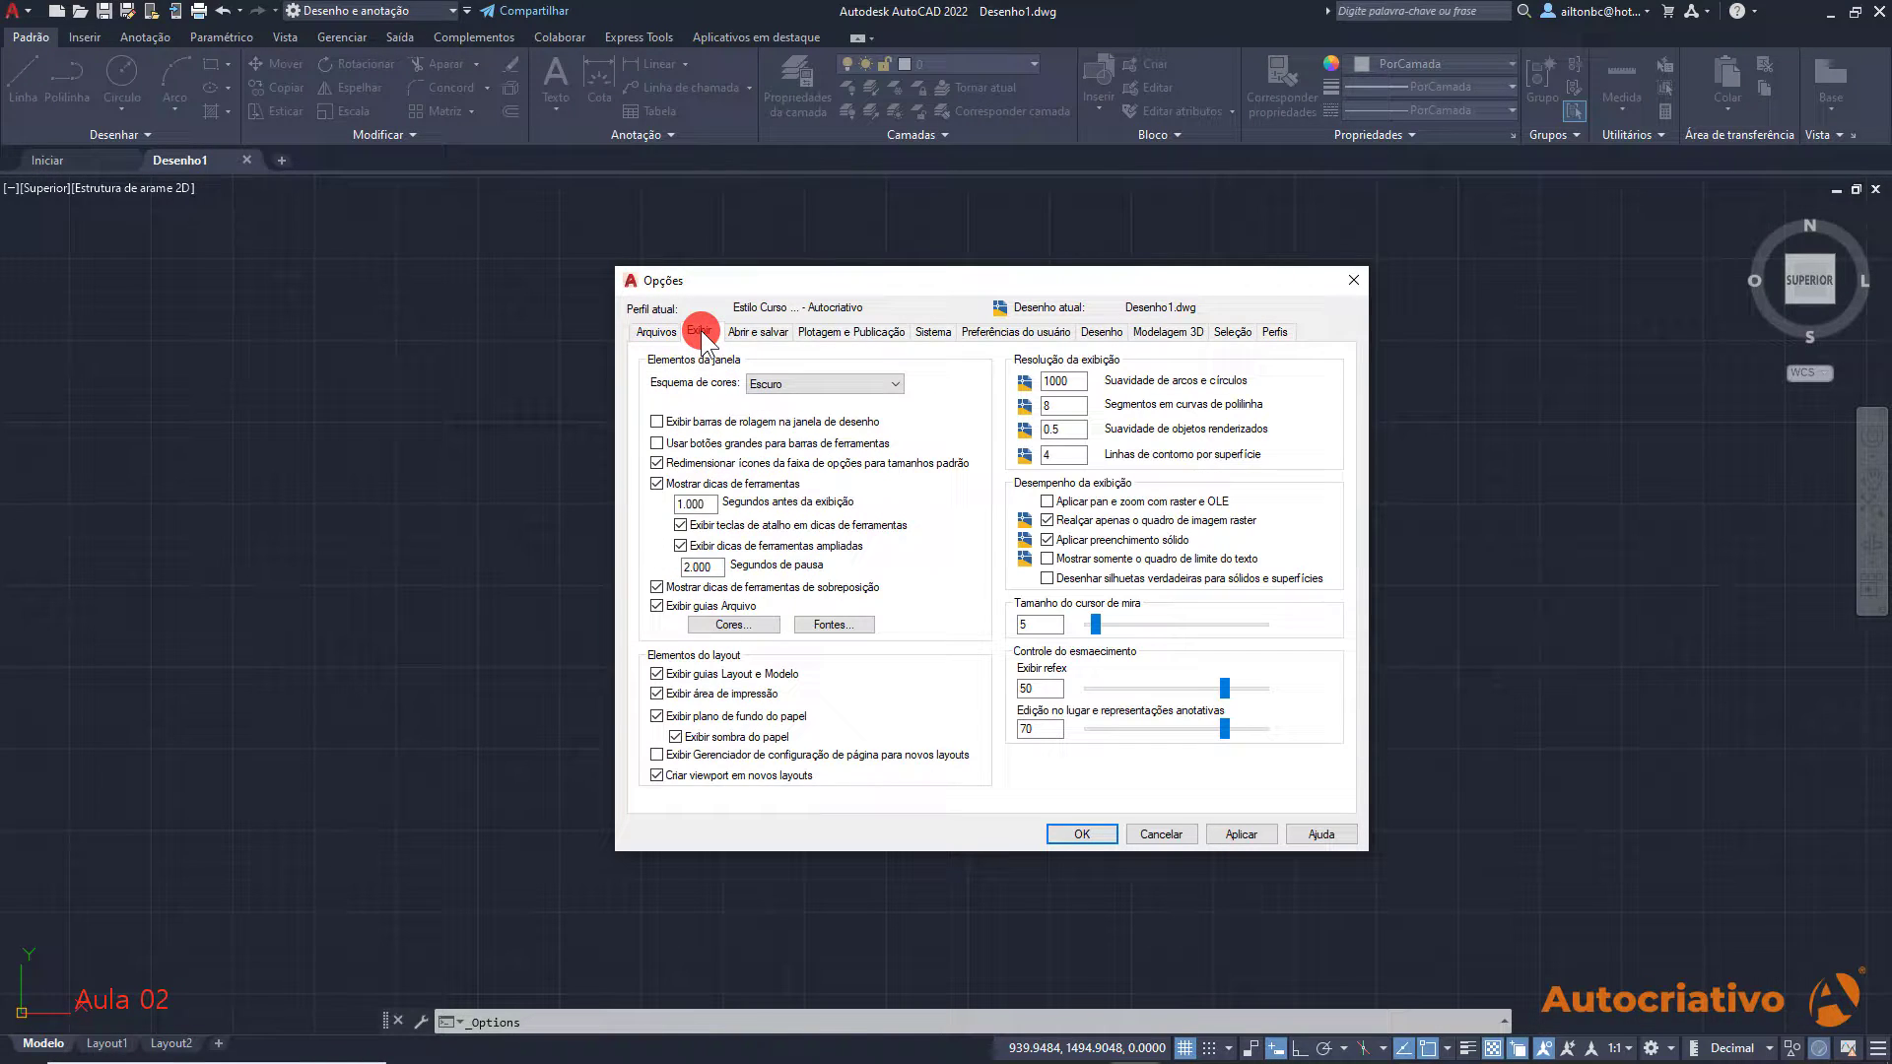
click(754, 332)
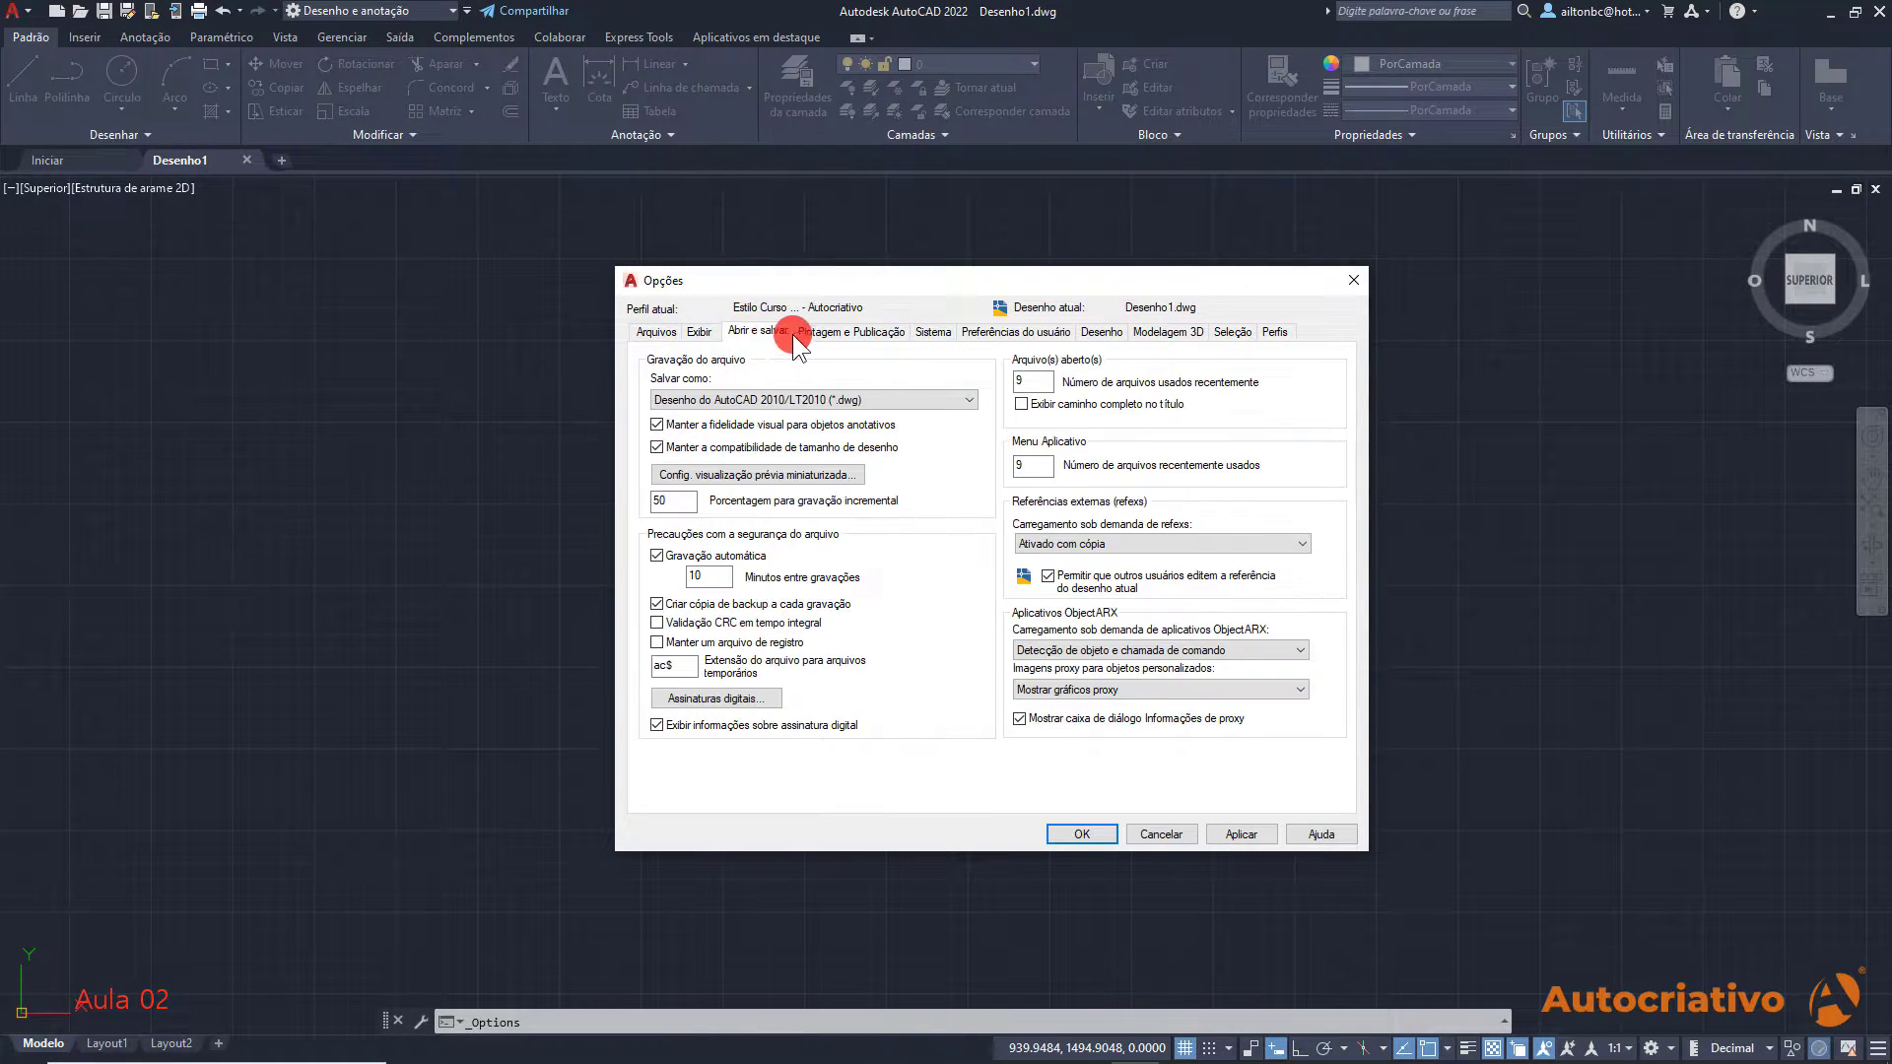
click(823, 332)
click(1014, 332)
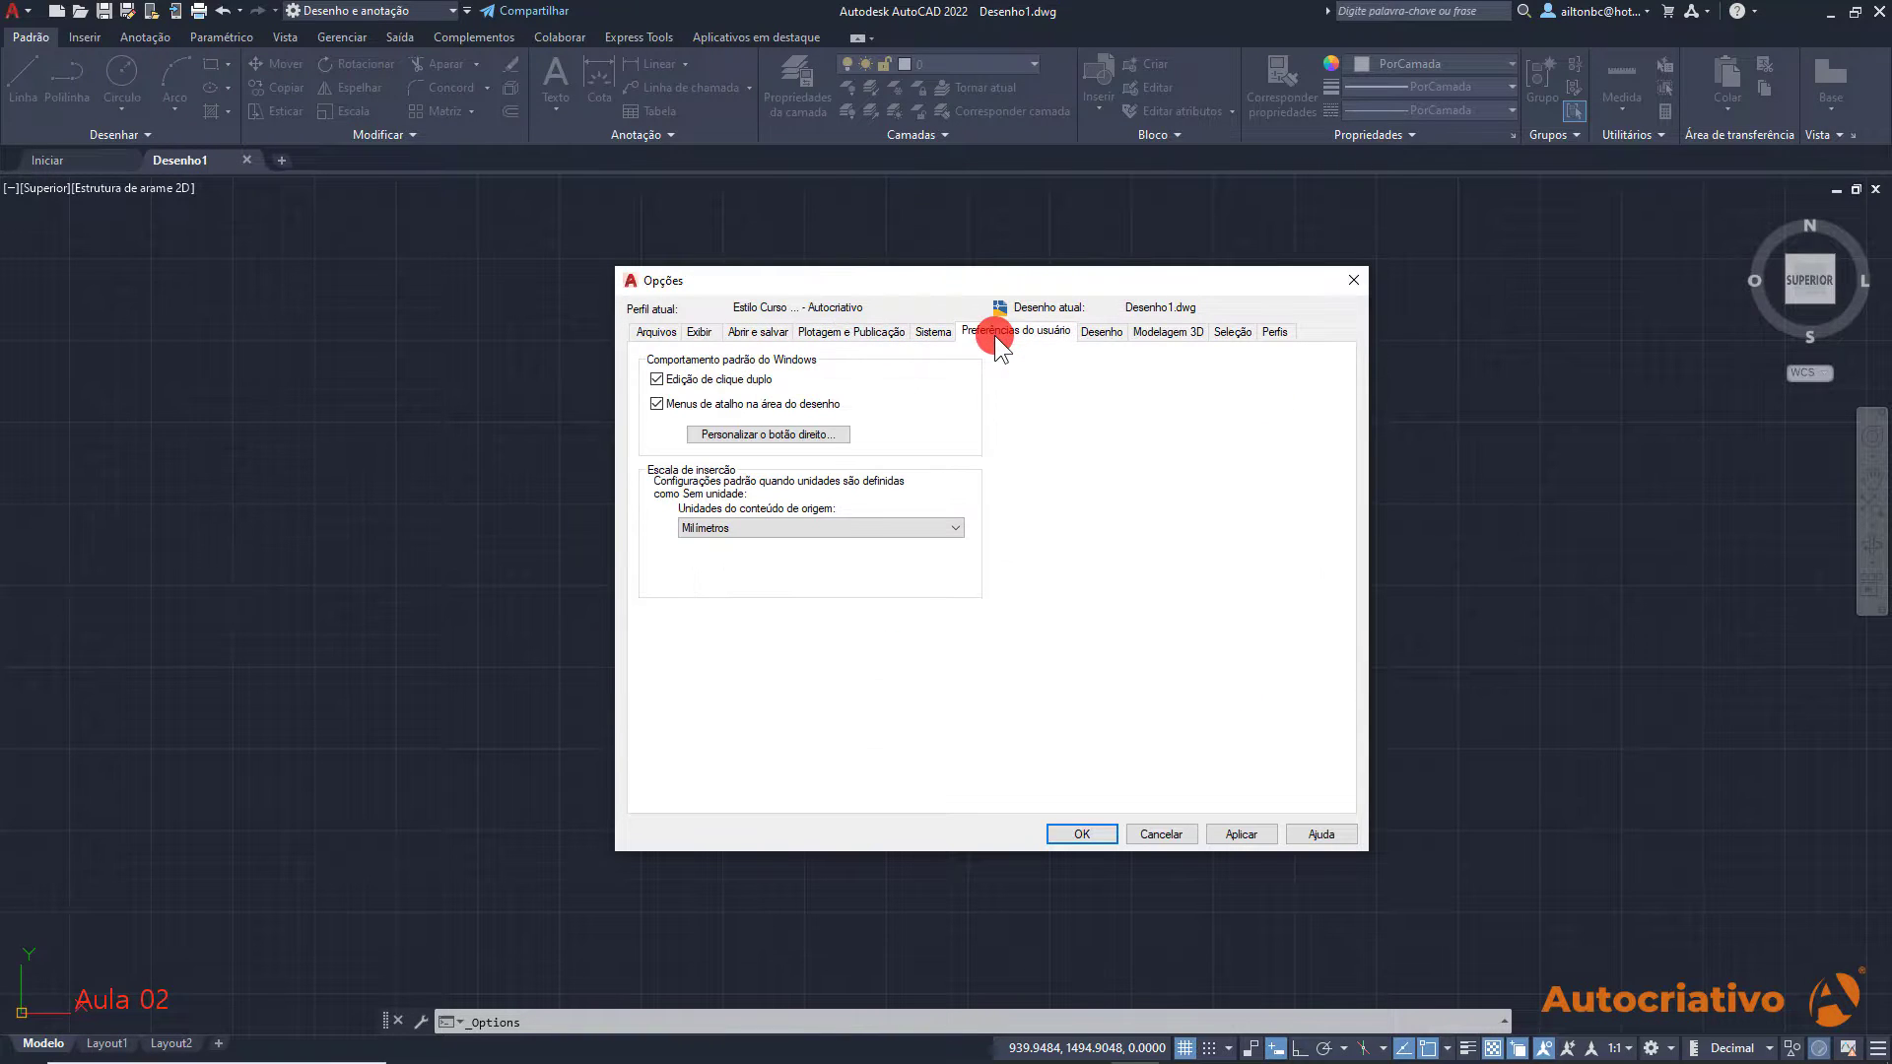
click(1100, 331)
click(1153, 333)
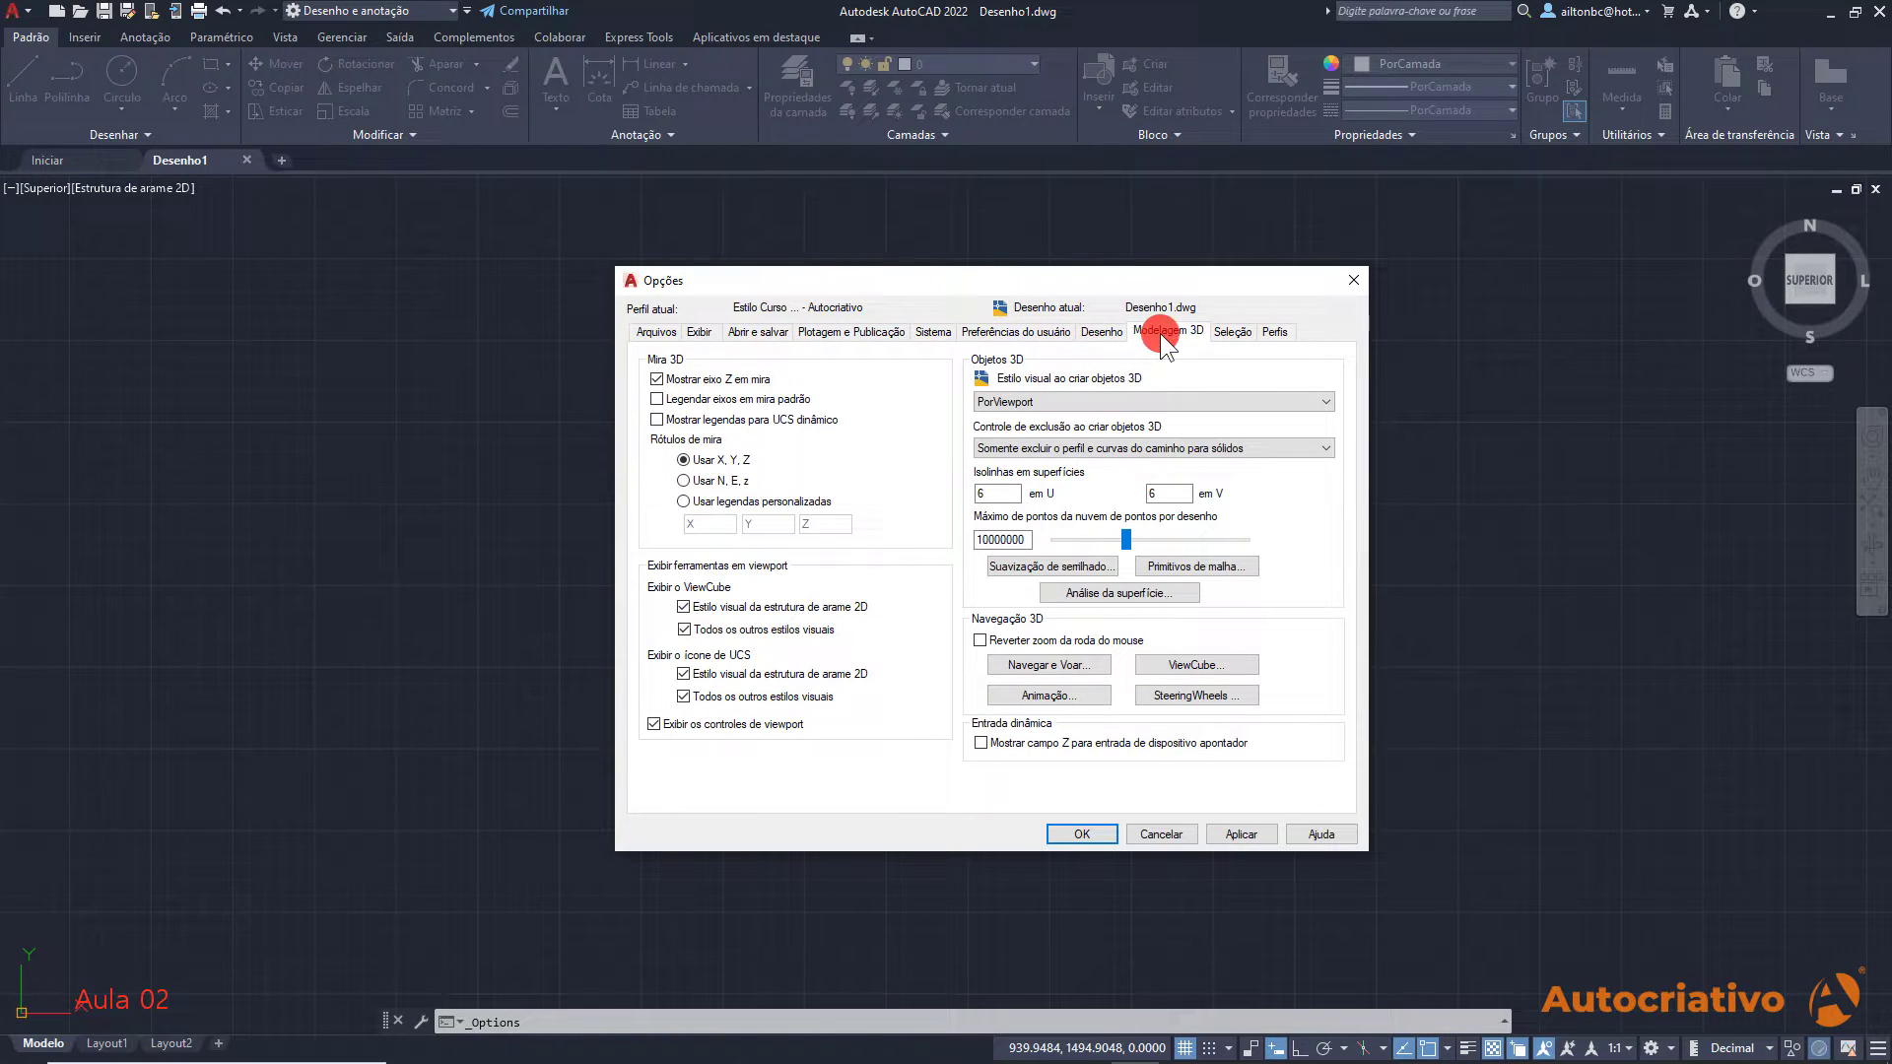
click(1234, 332)
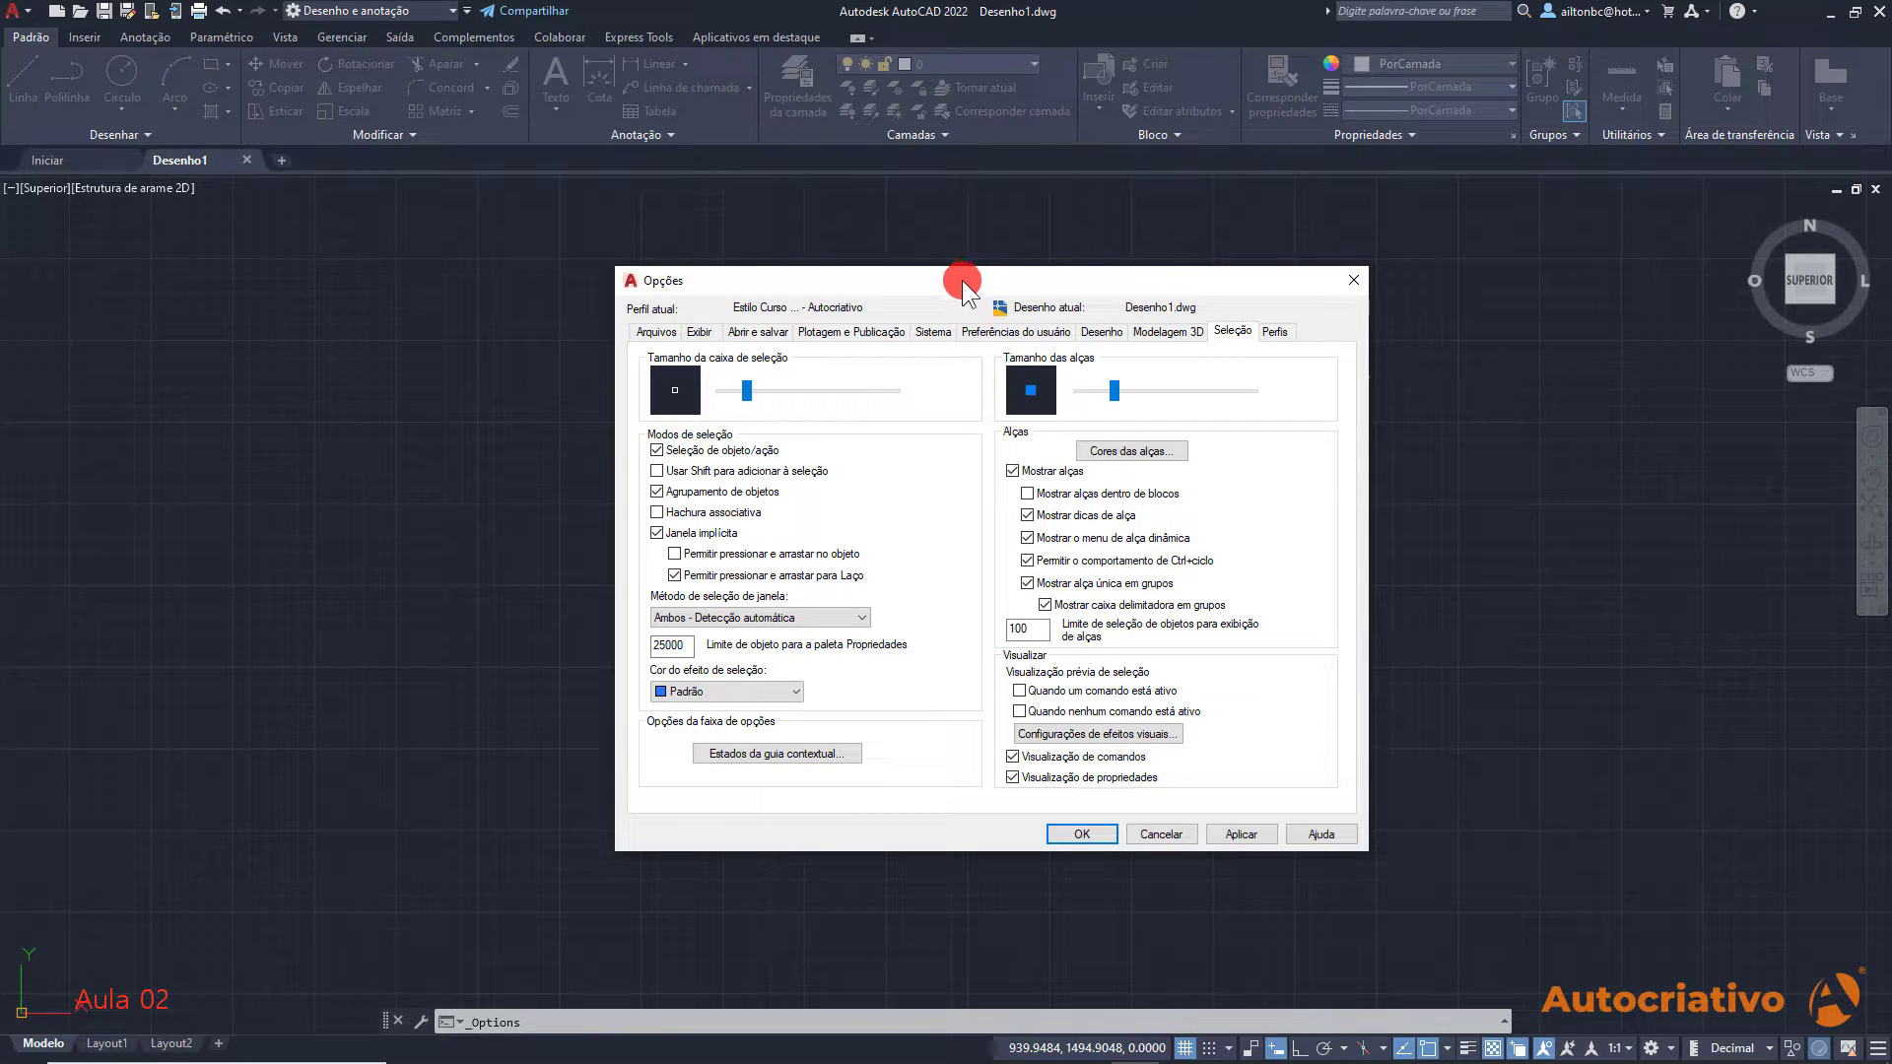
mouse_move(964, 288)
mouse_down()
mouse_move(1149, 382)
mouse_move(1285, 190)
mouse_move(967, 112)
mouse_move(851, 291)
mouse_move(920, 262)
mouse_move(957, 284)
mouse_up()
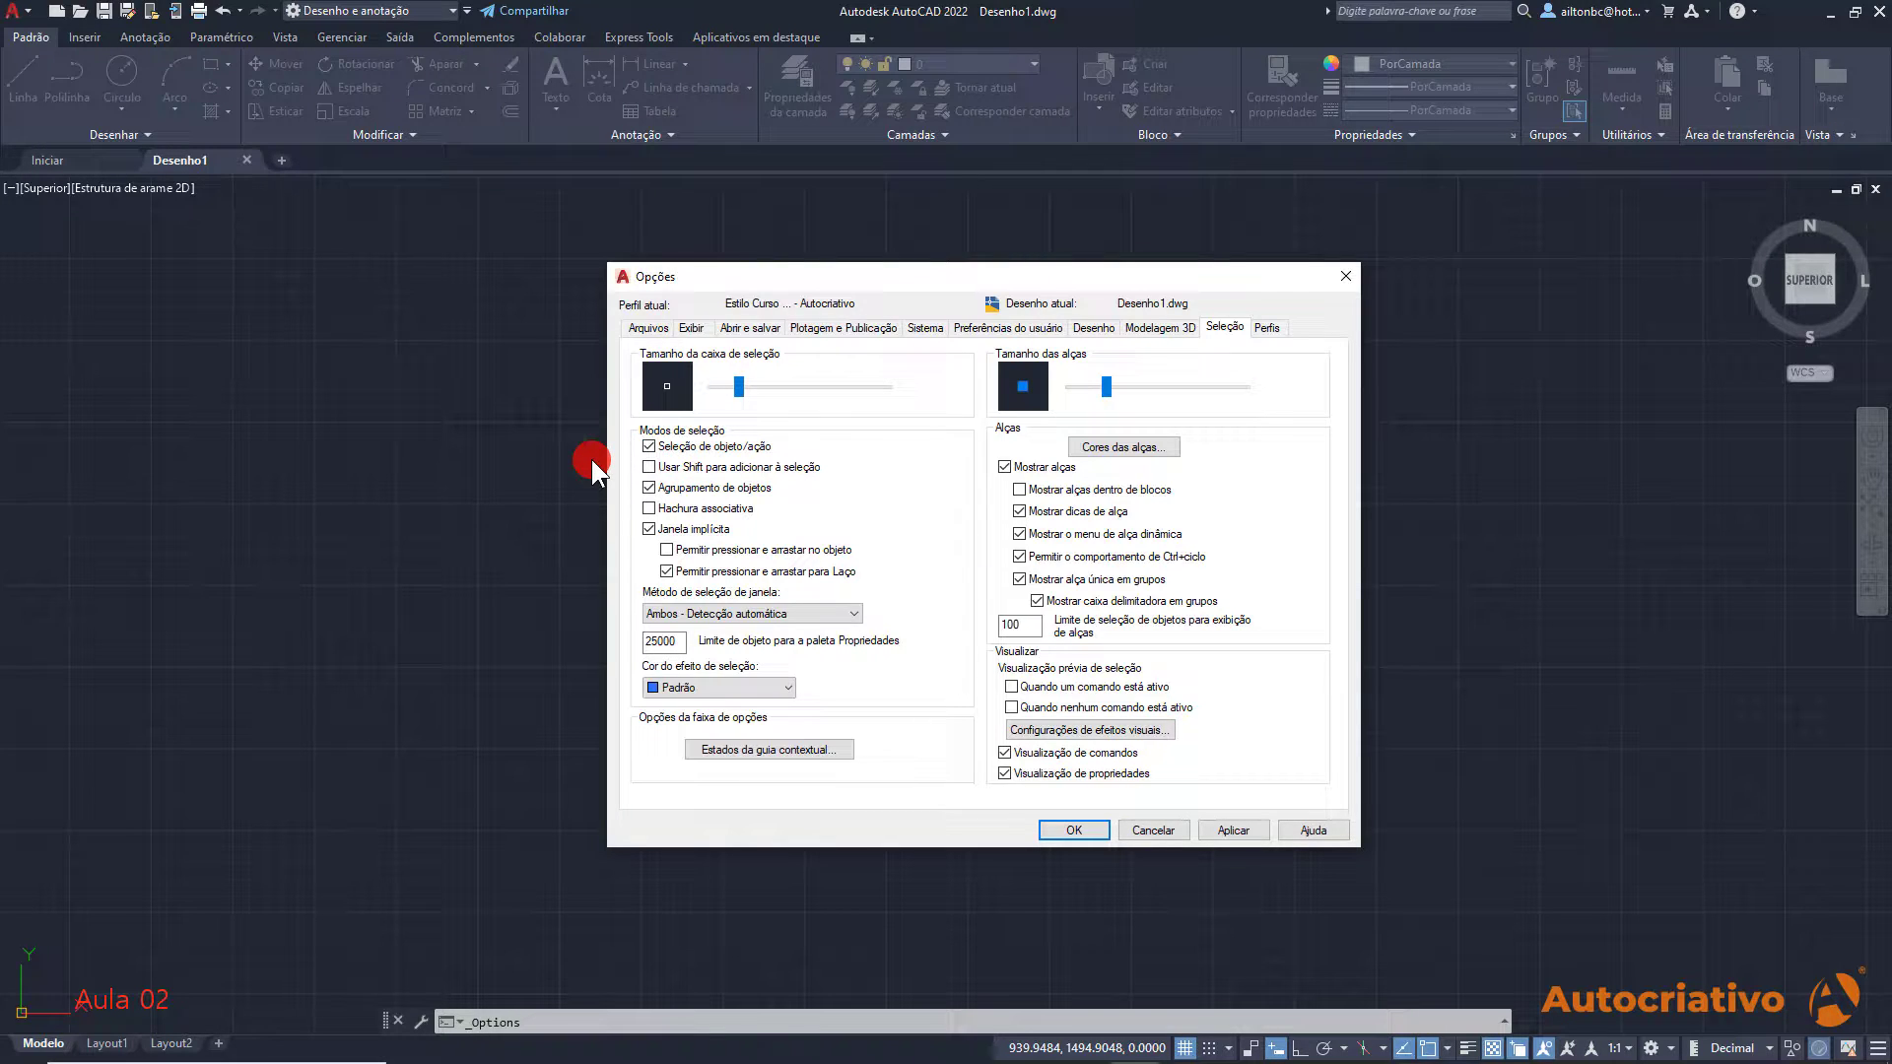
Check the file, display, saving and plotting settings and the profile list, and close the options without applying changes
click(649, 328)
click(691, 328)
click(750, 328)
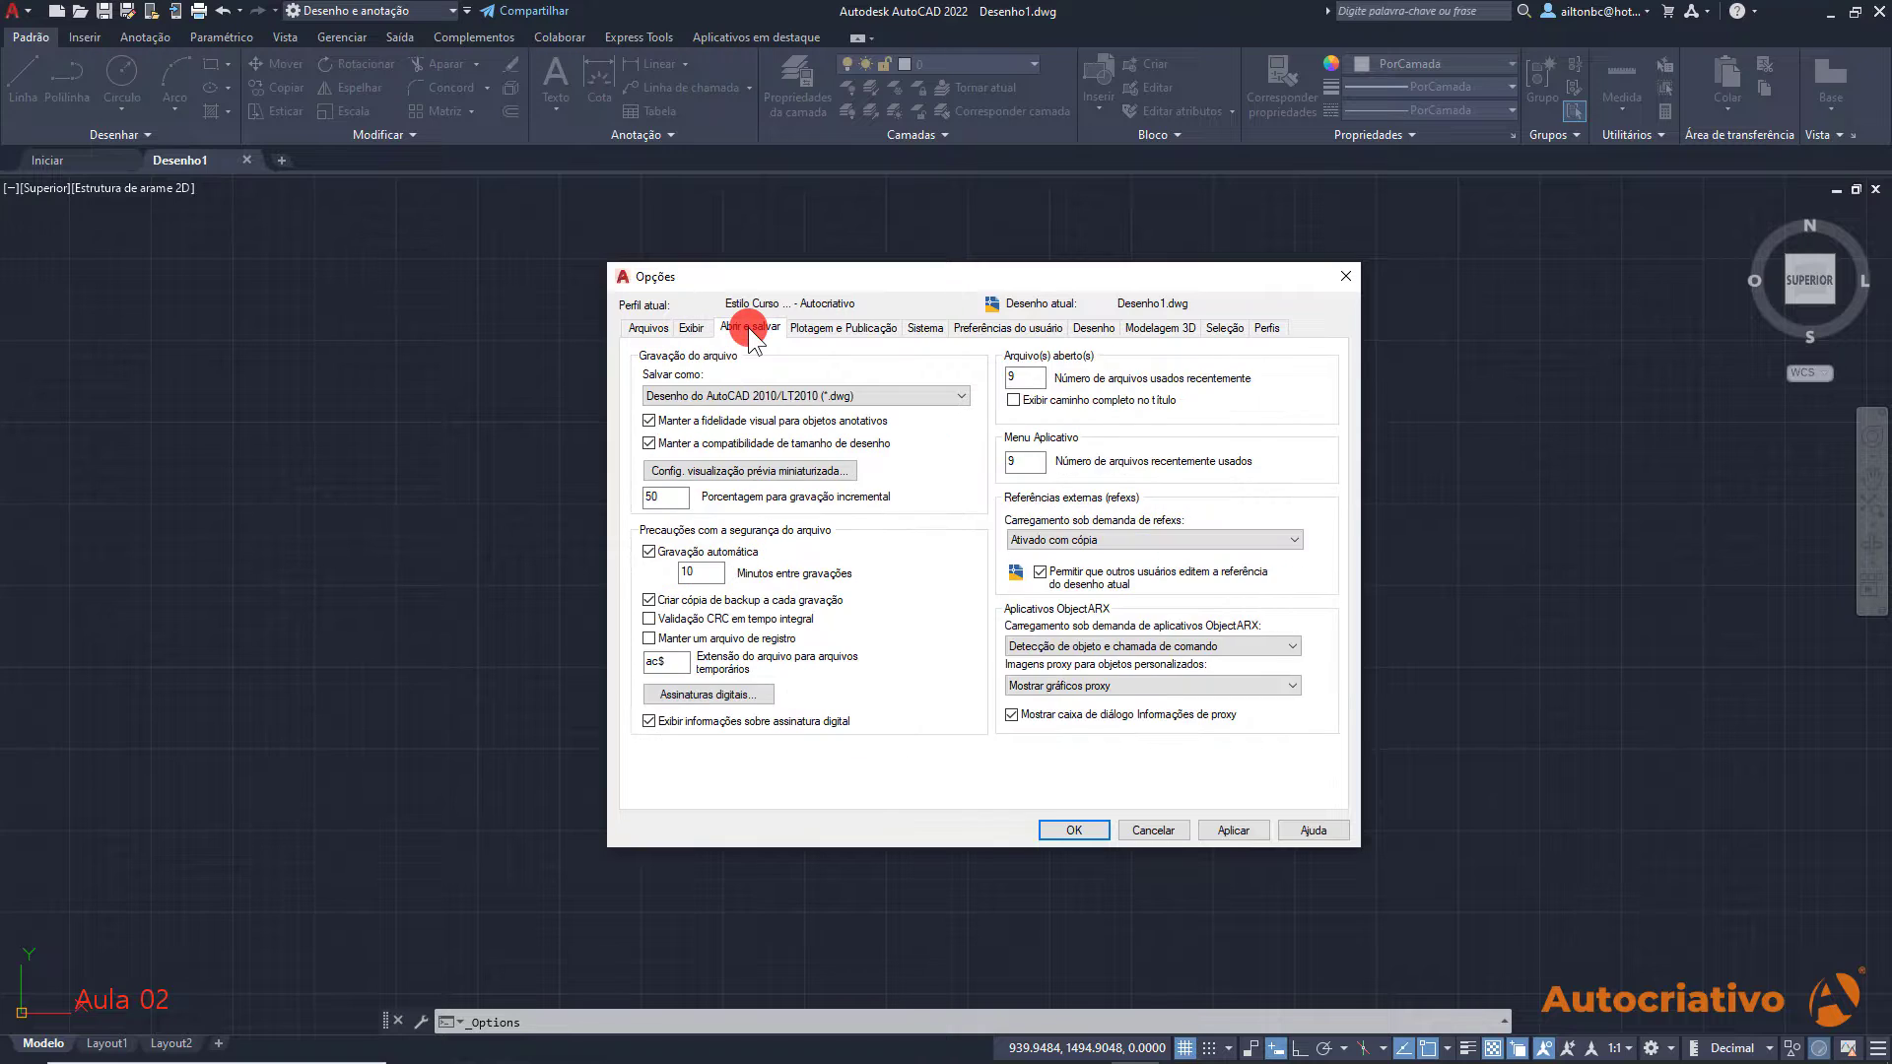
click(818, 328)
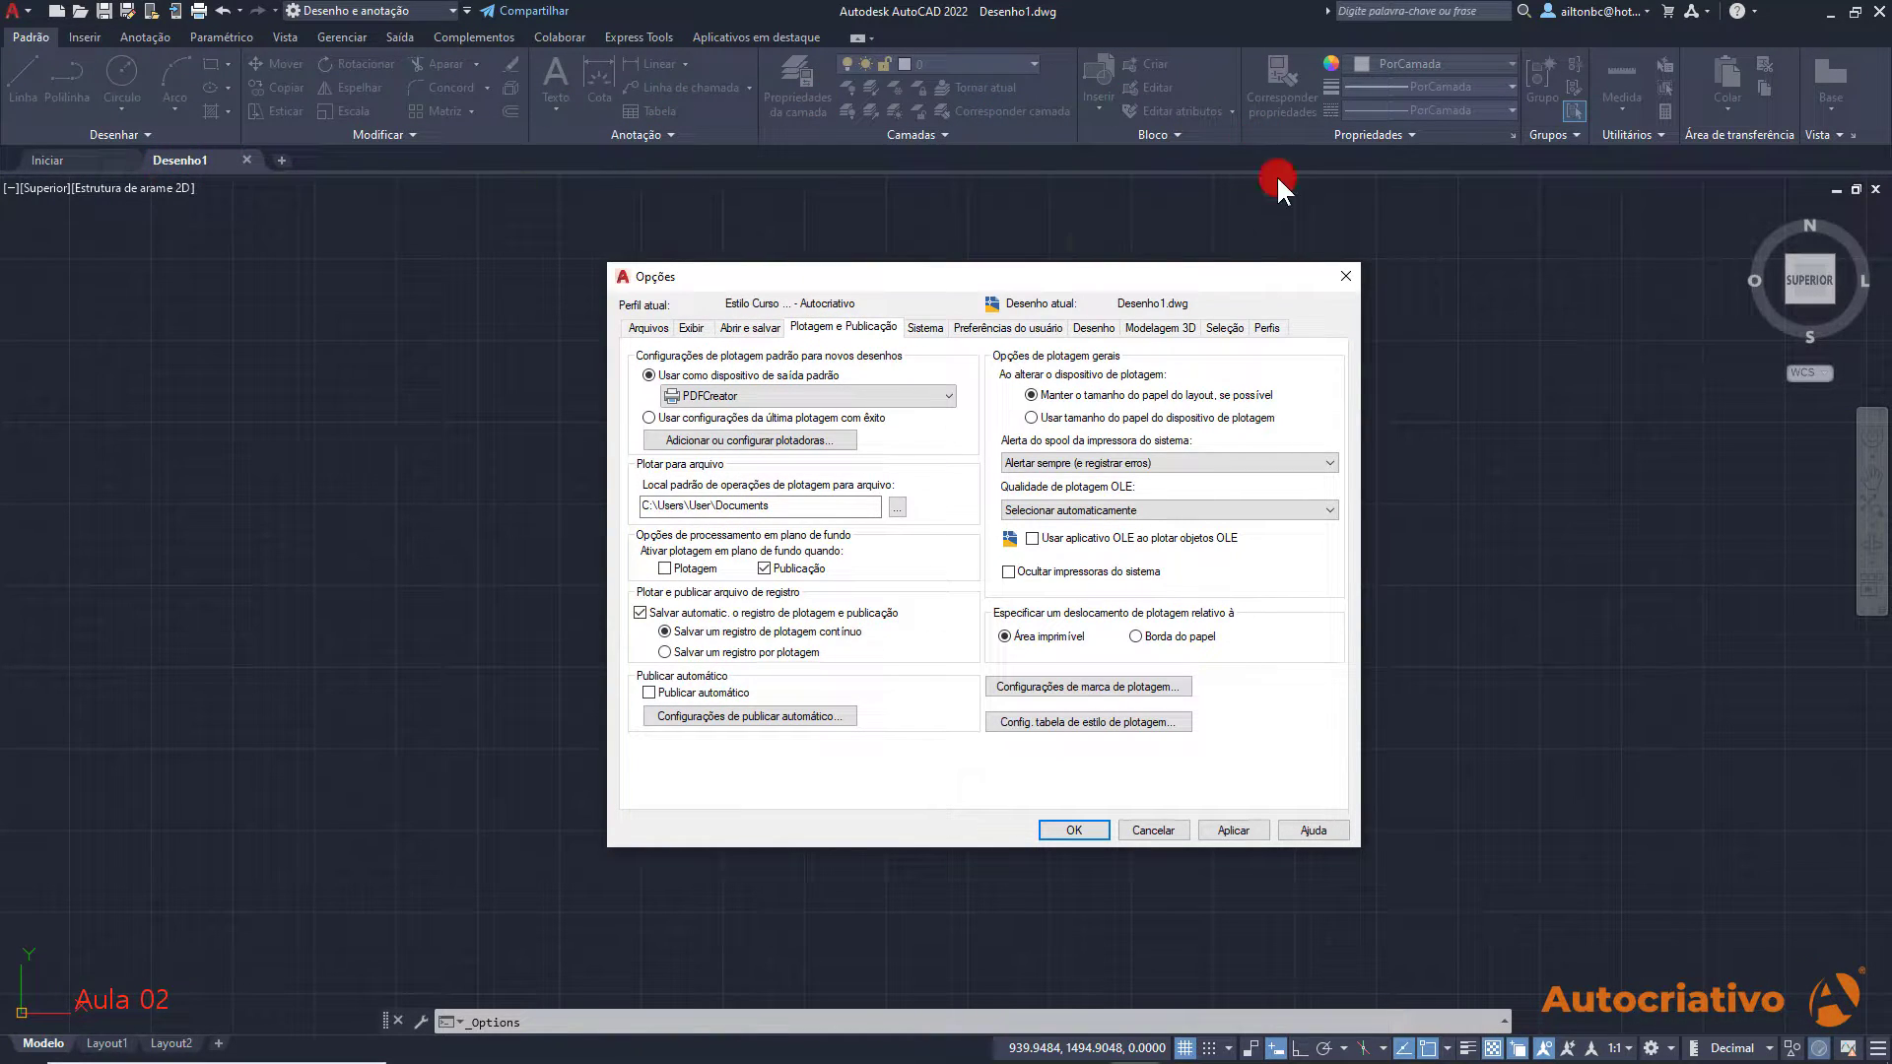
drag(950, 275, 931, 284)
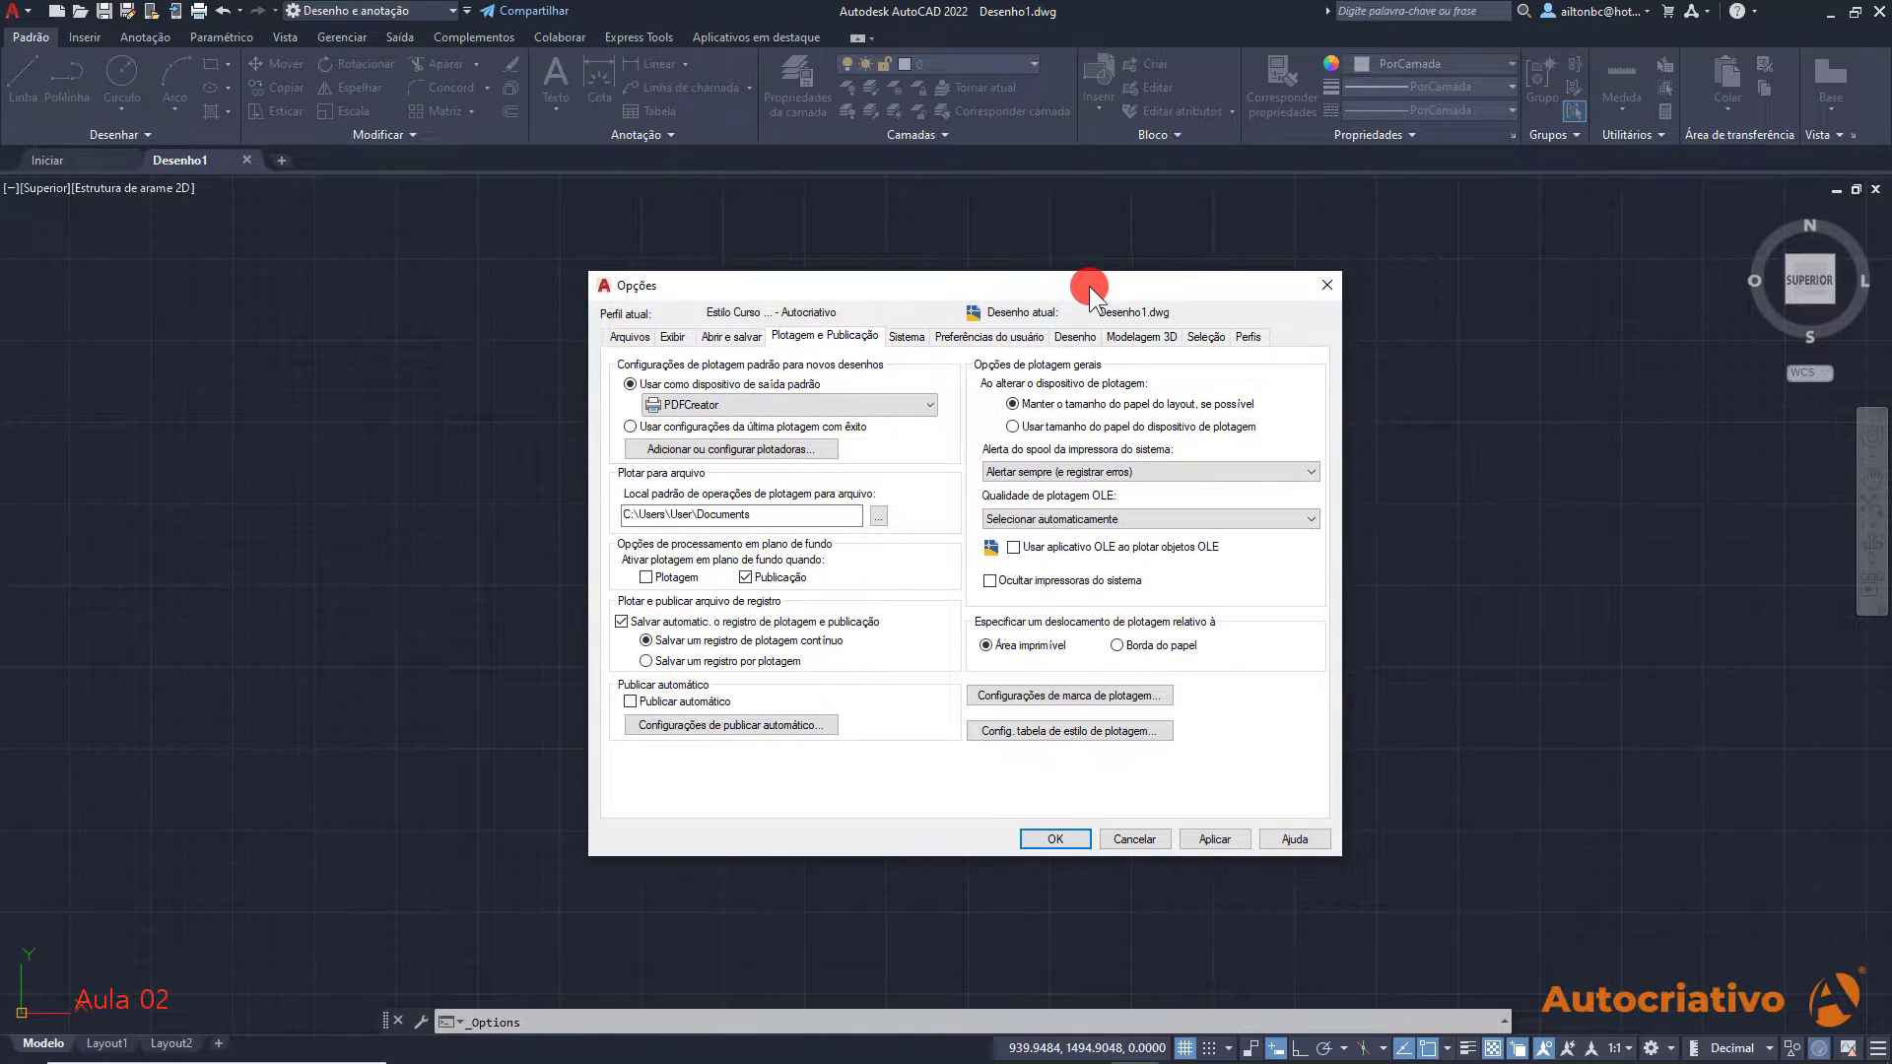
click(1245, 336)
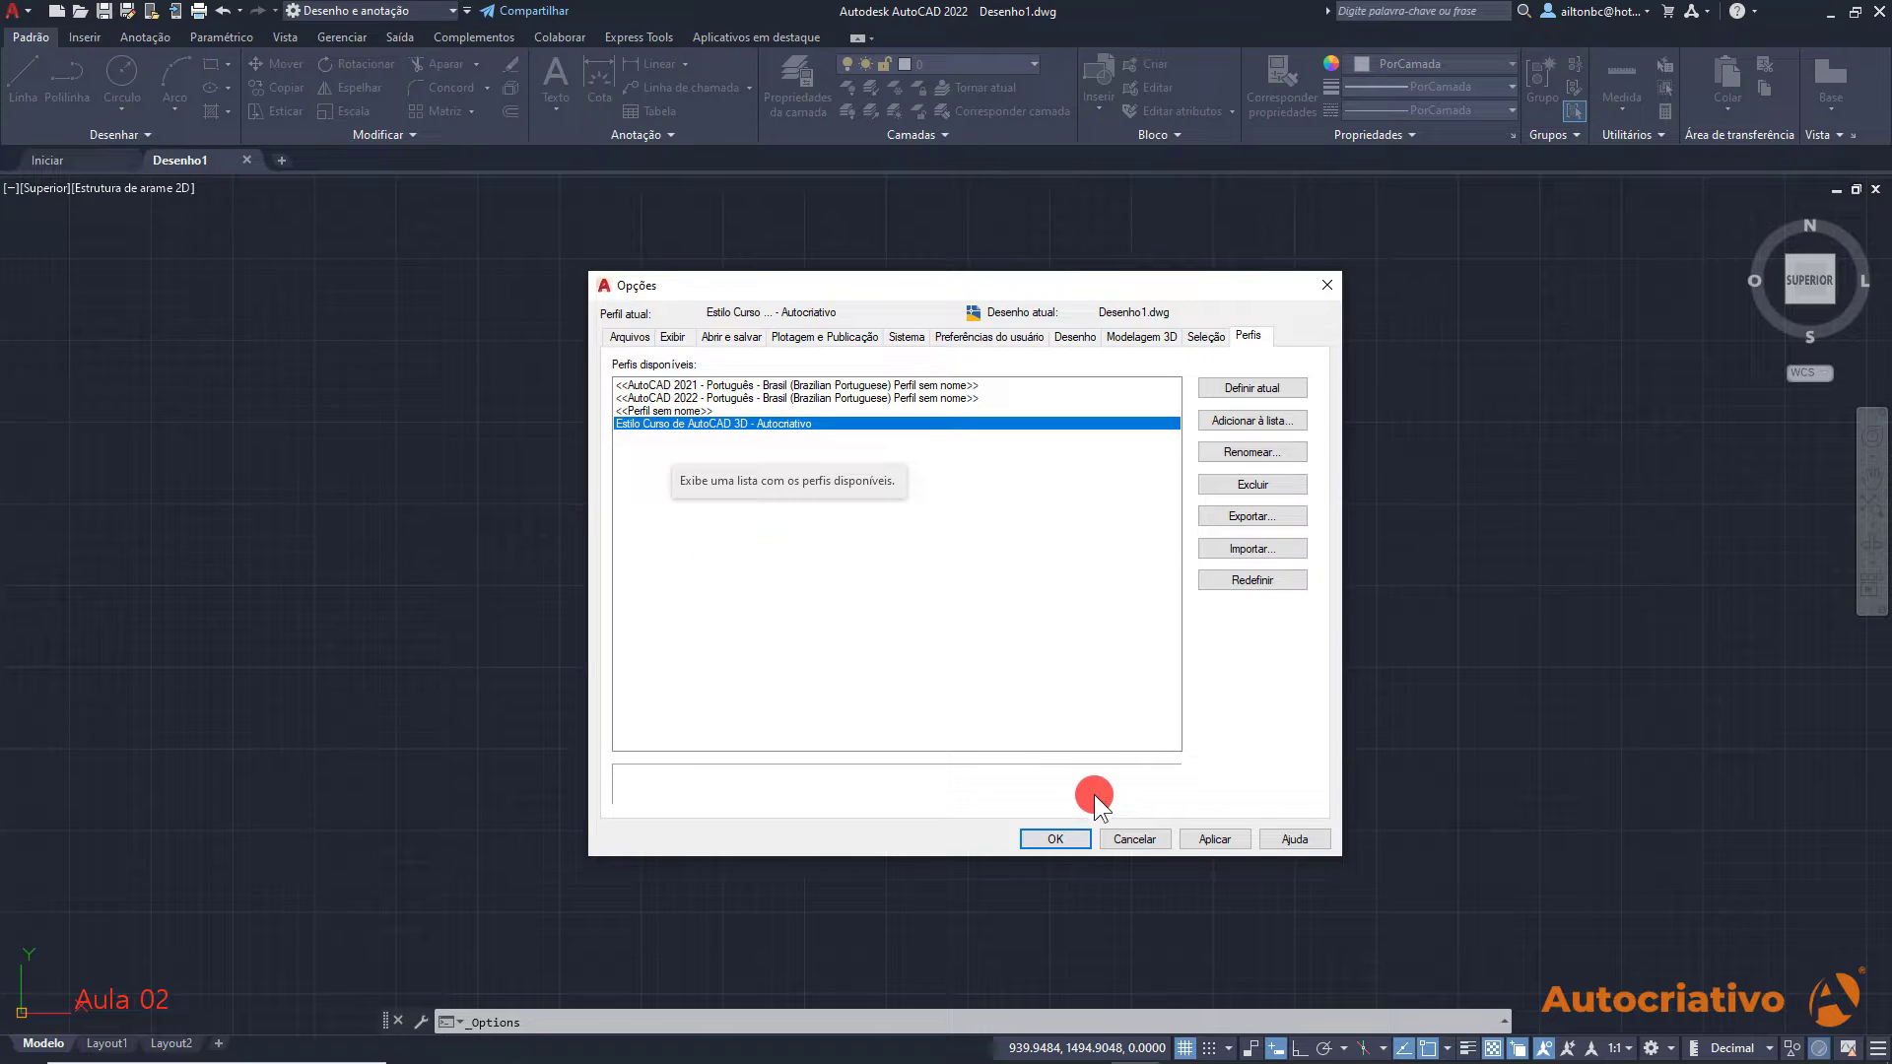
click(1141, 836)
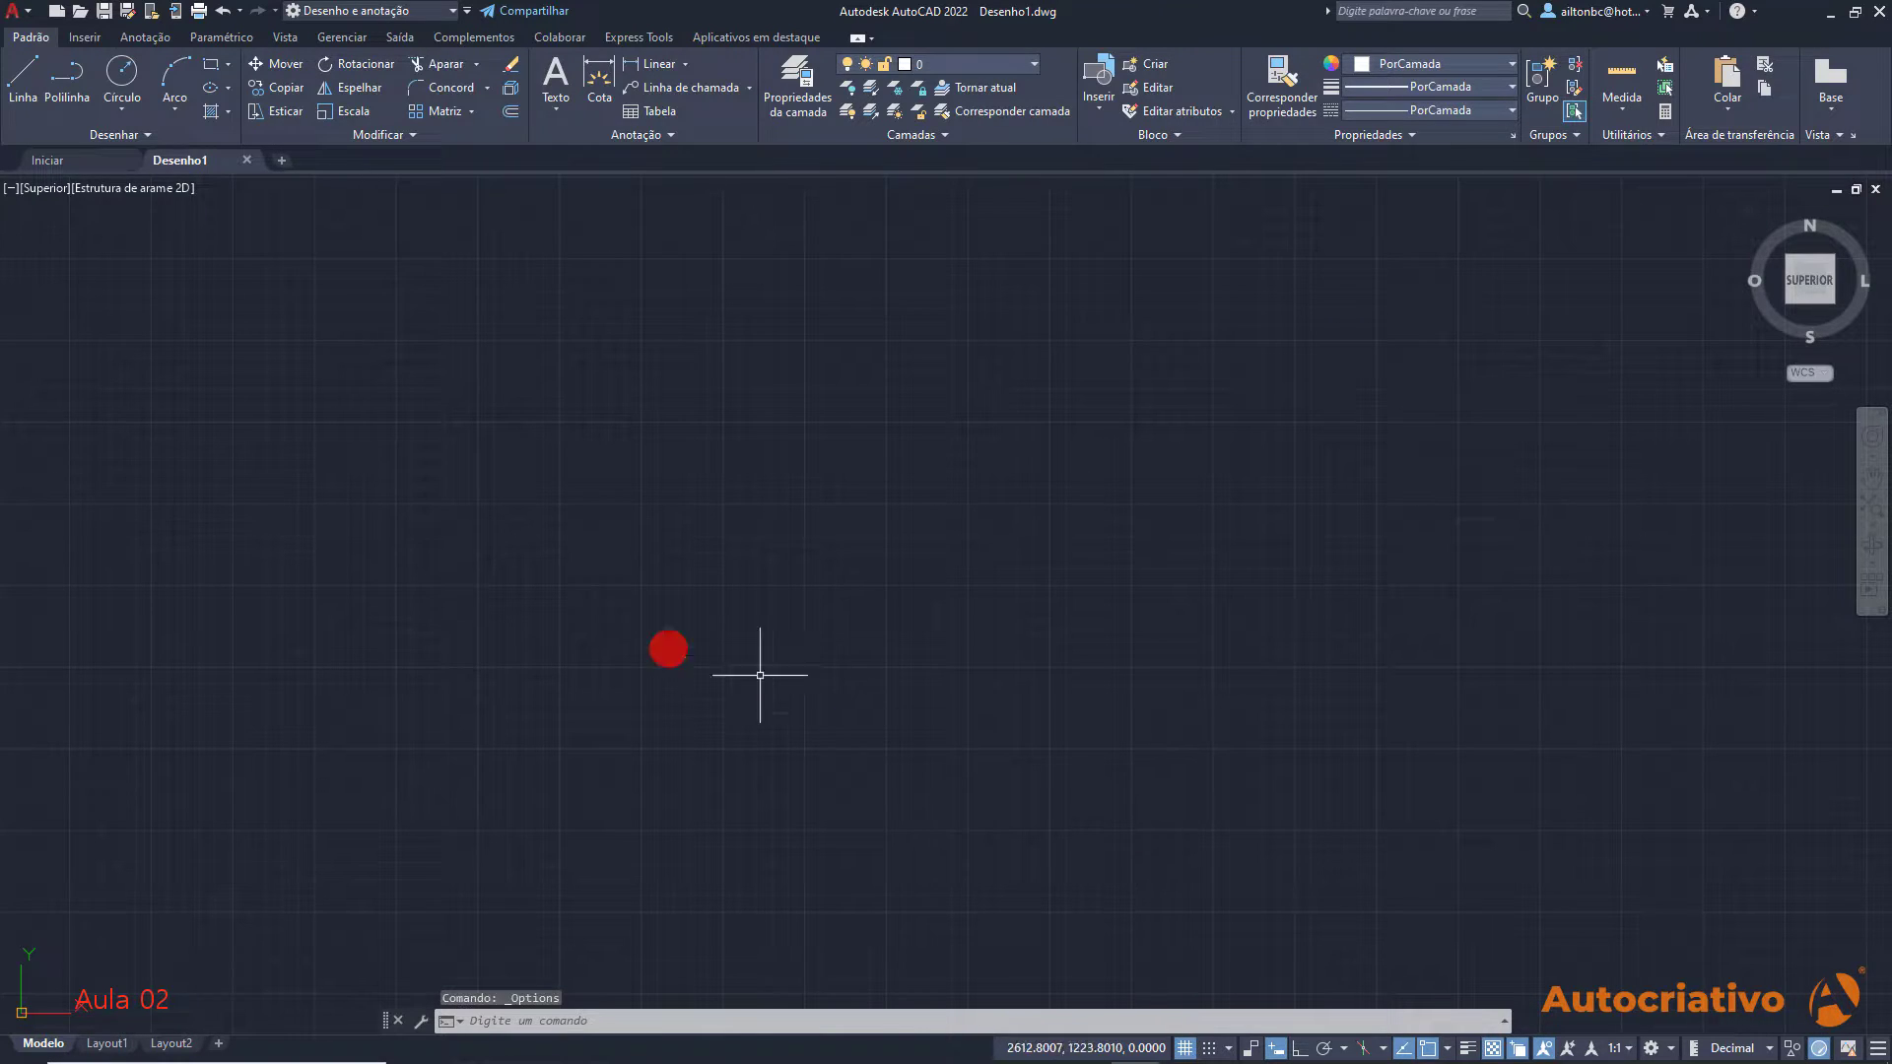
Locate the application's exit command, and view the start page before returning to the Desenho1 drawing
click(26, 14)
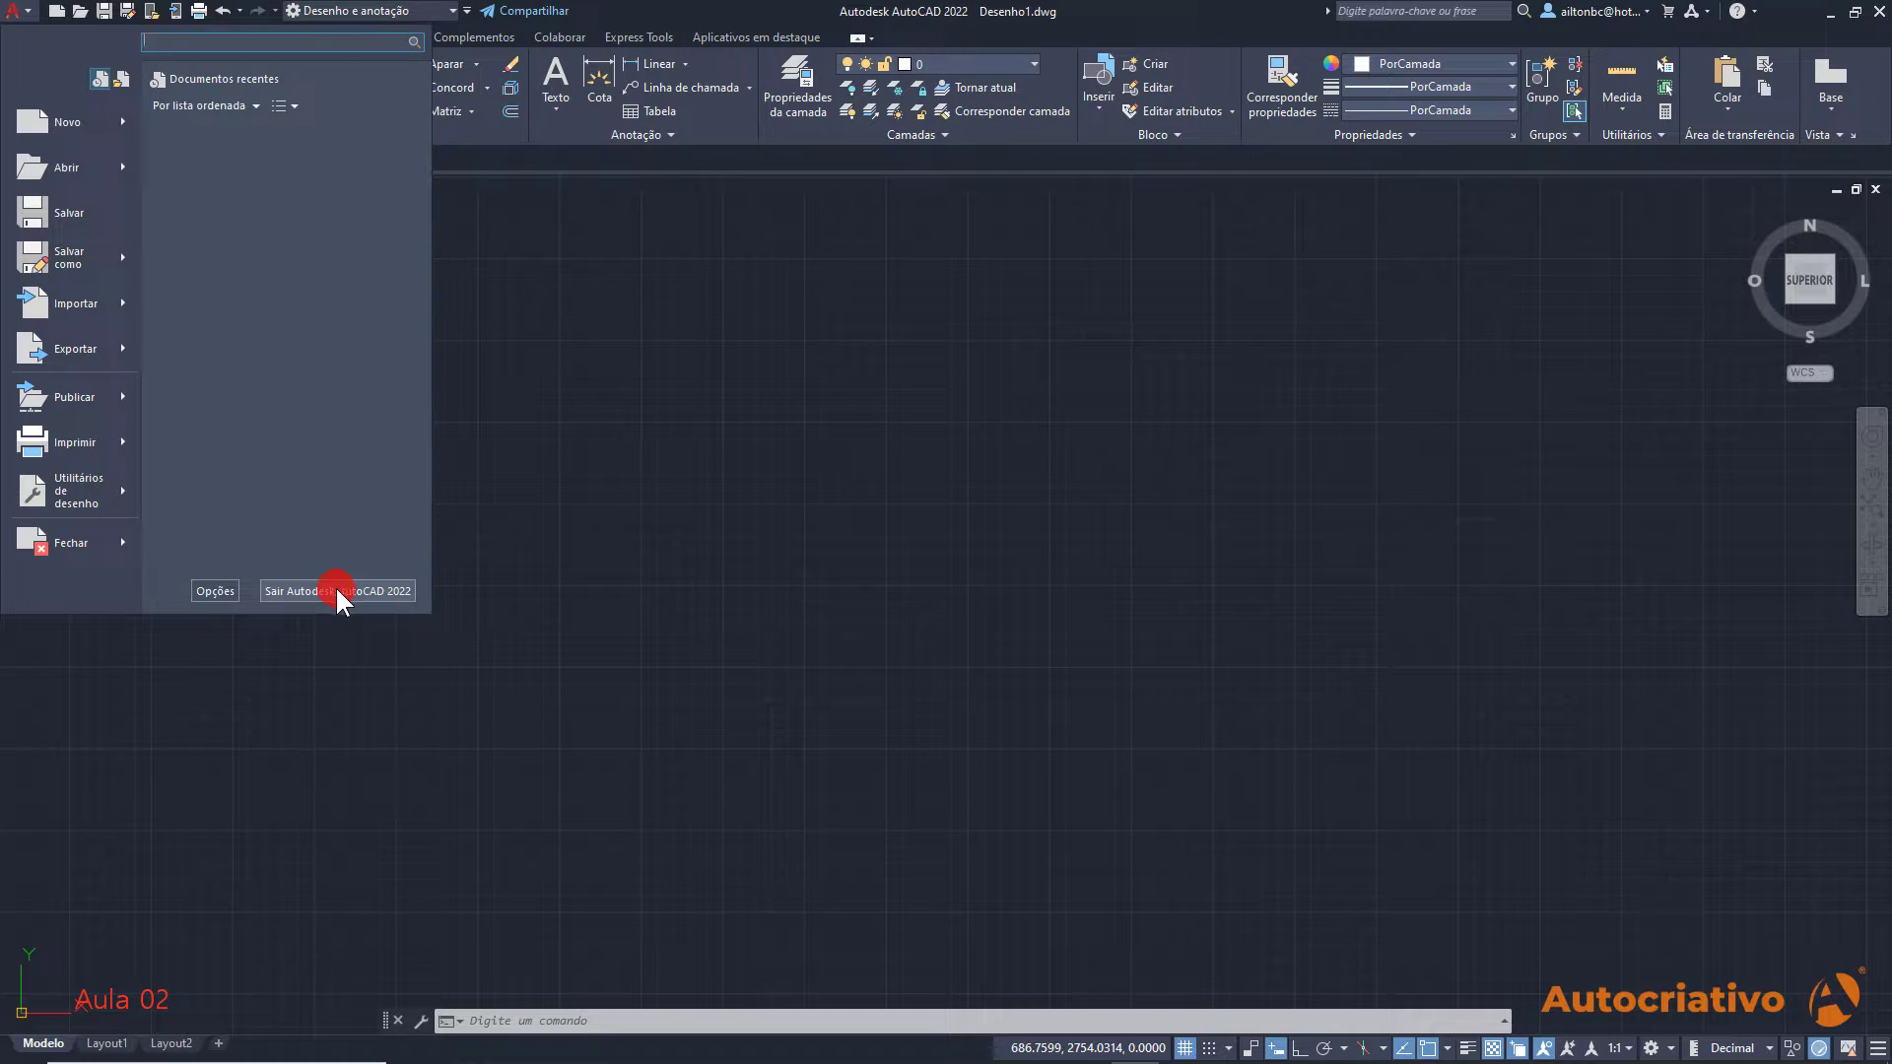
click(963, 368)
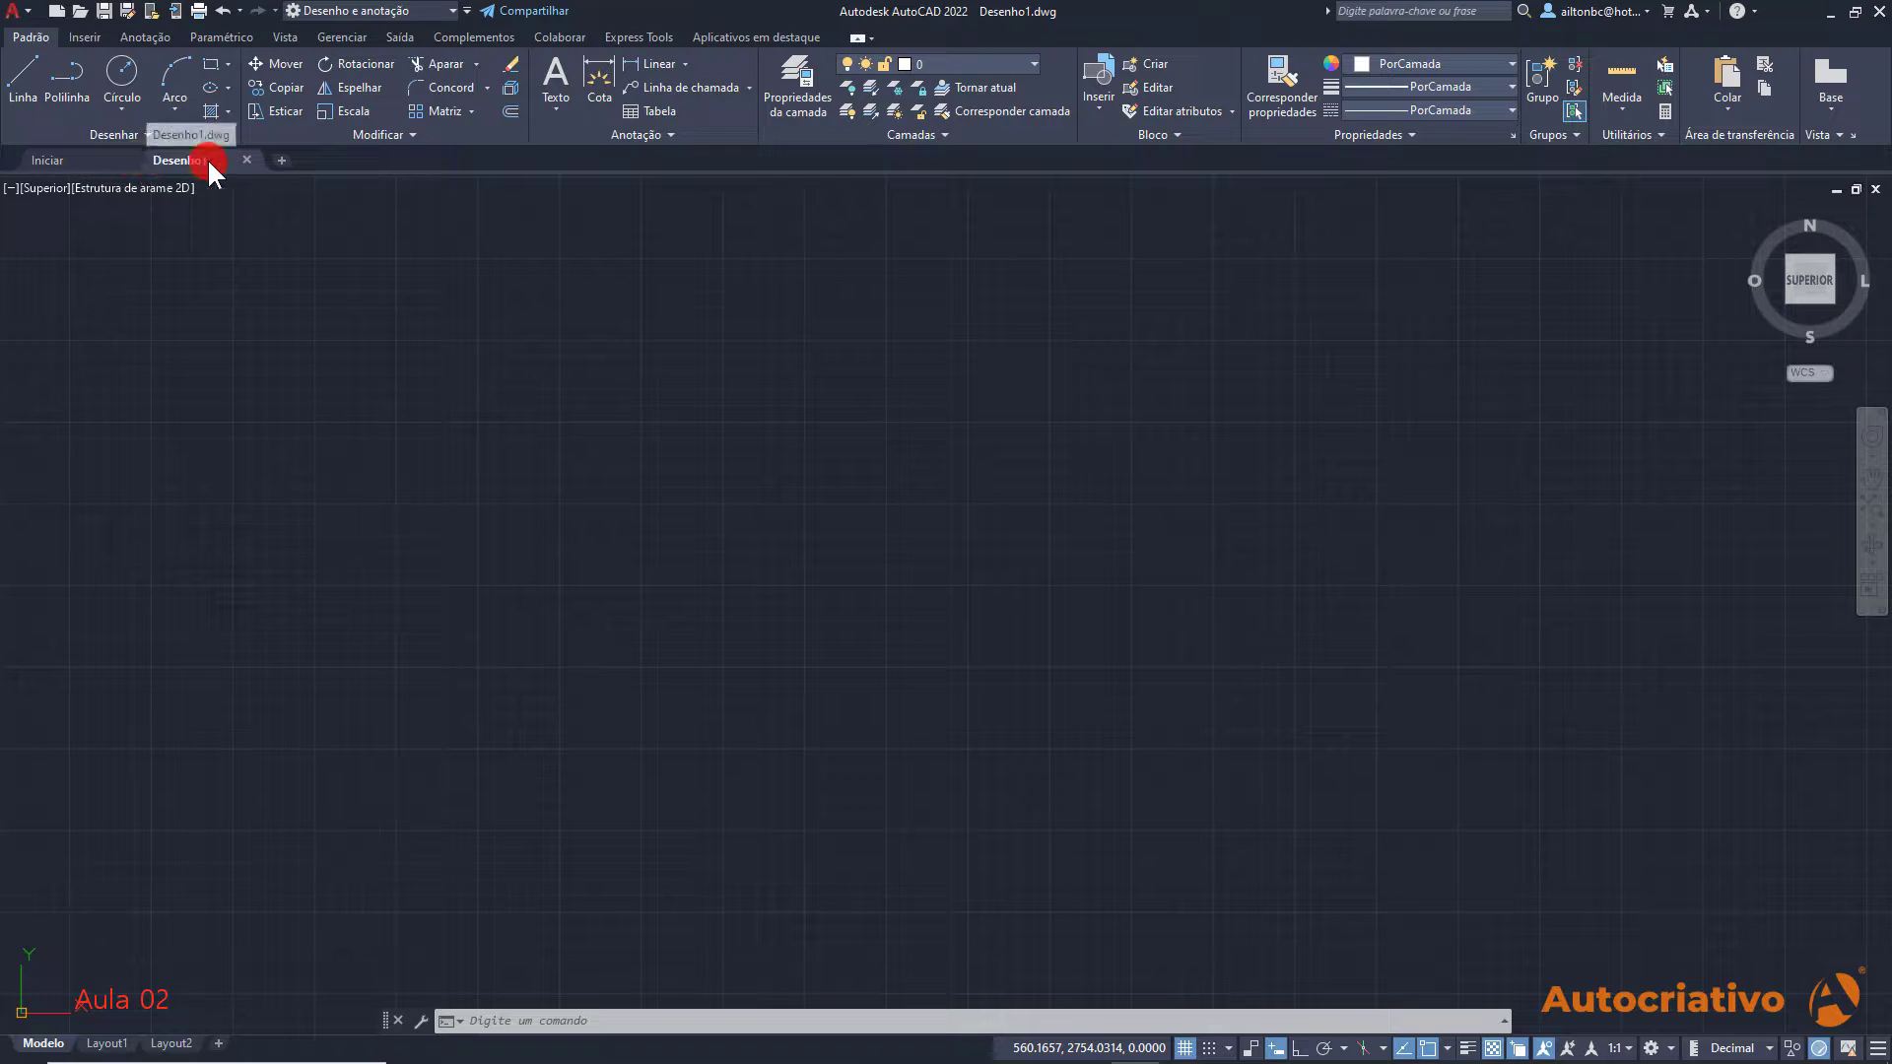
click(89, 160)
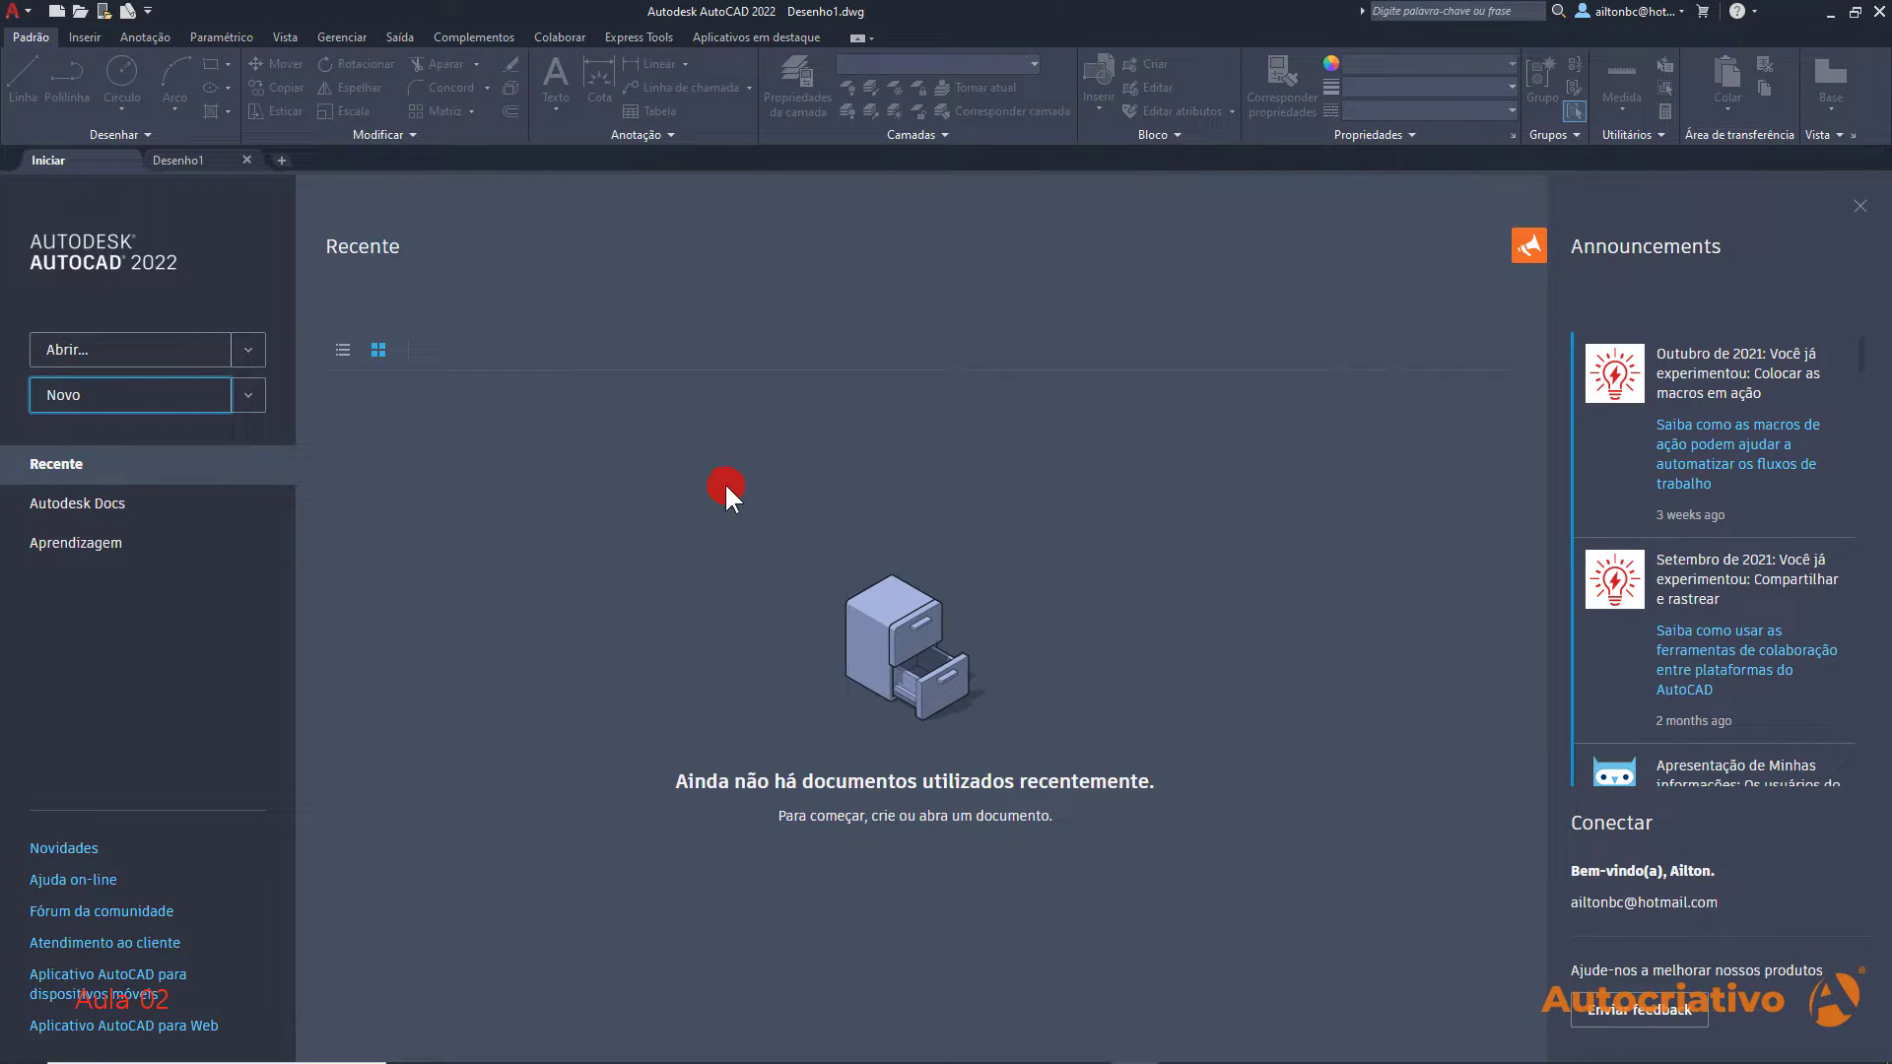
click(197, 160)
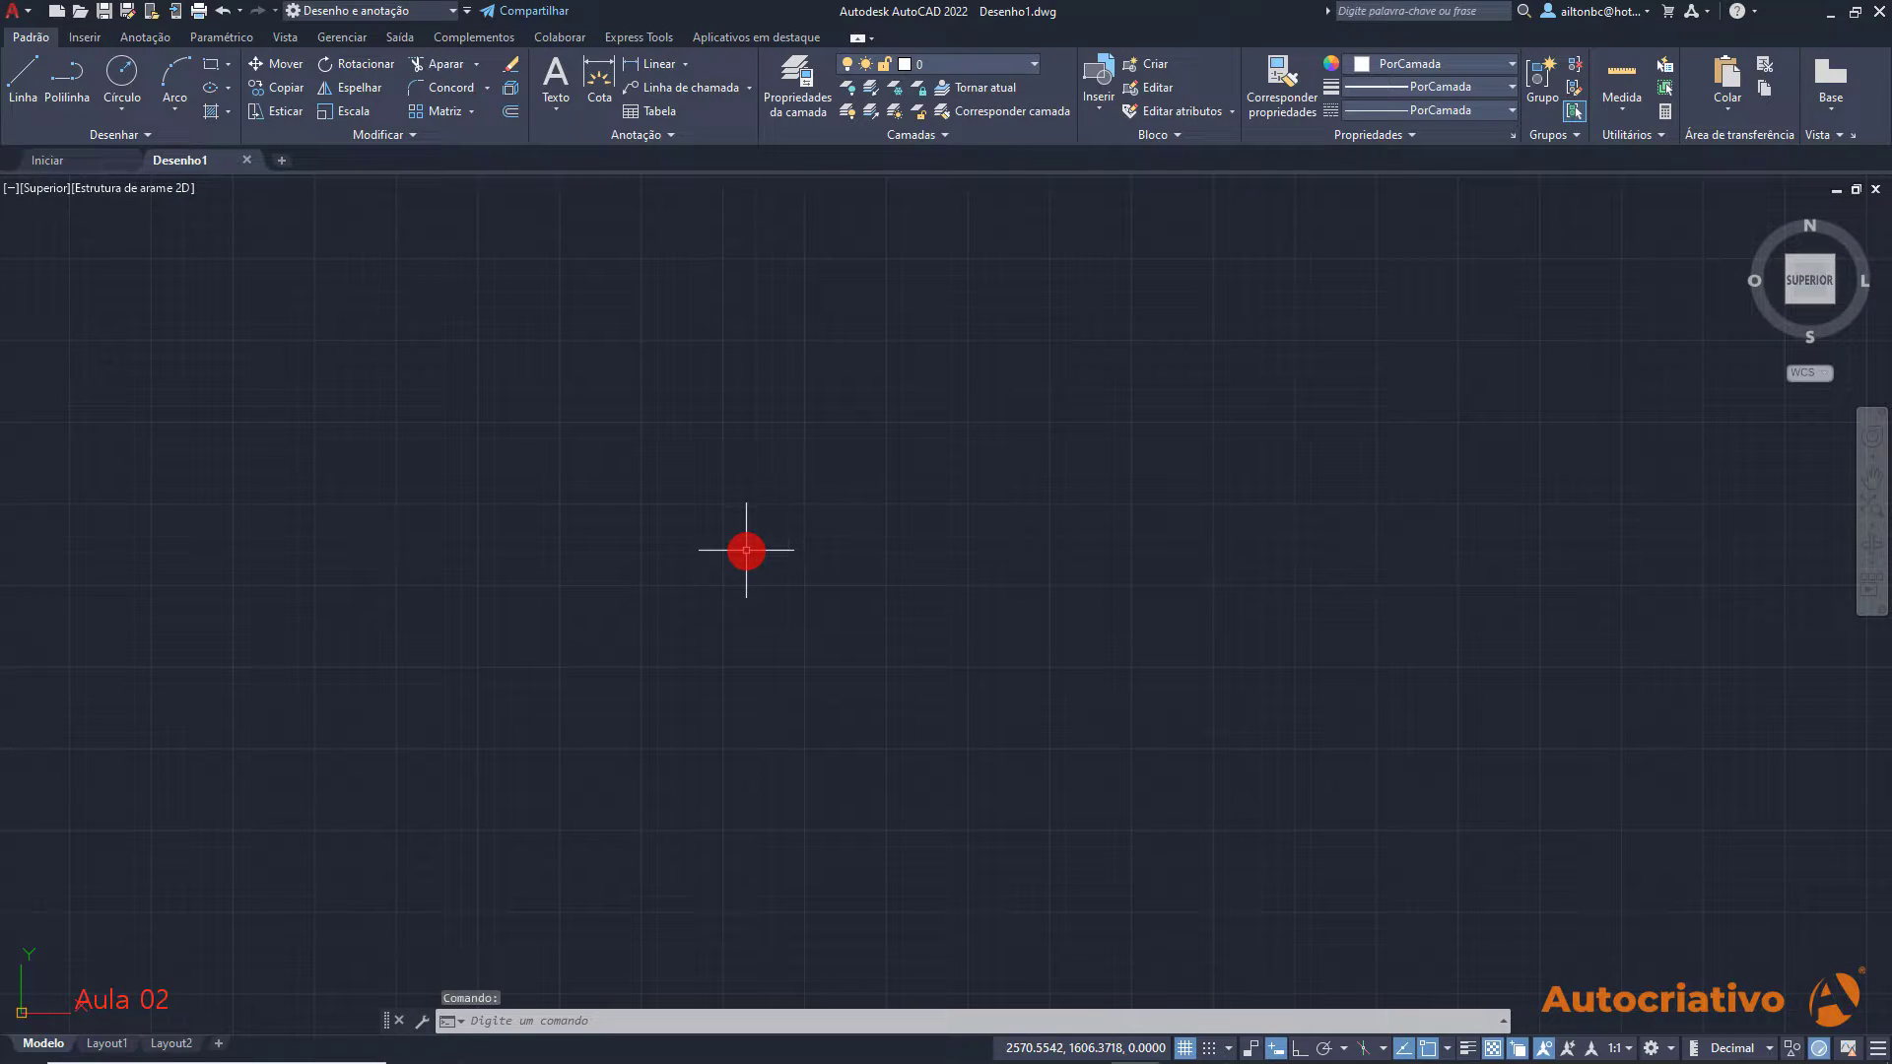
Draw a circle by centre point and radius near the middle of the Desenho1 drawing
text(c)
click(817, 597)
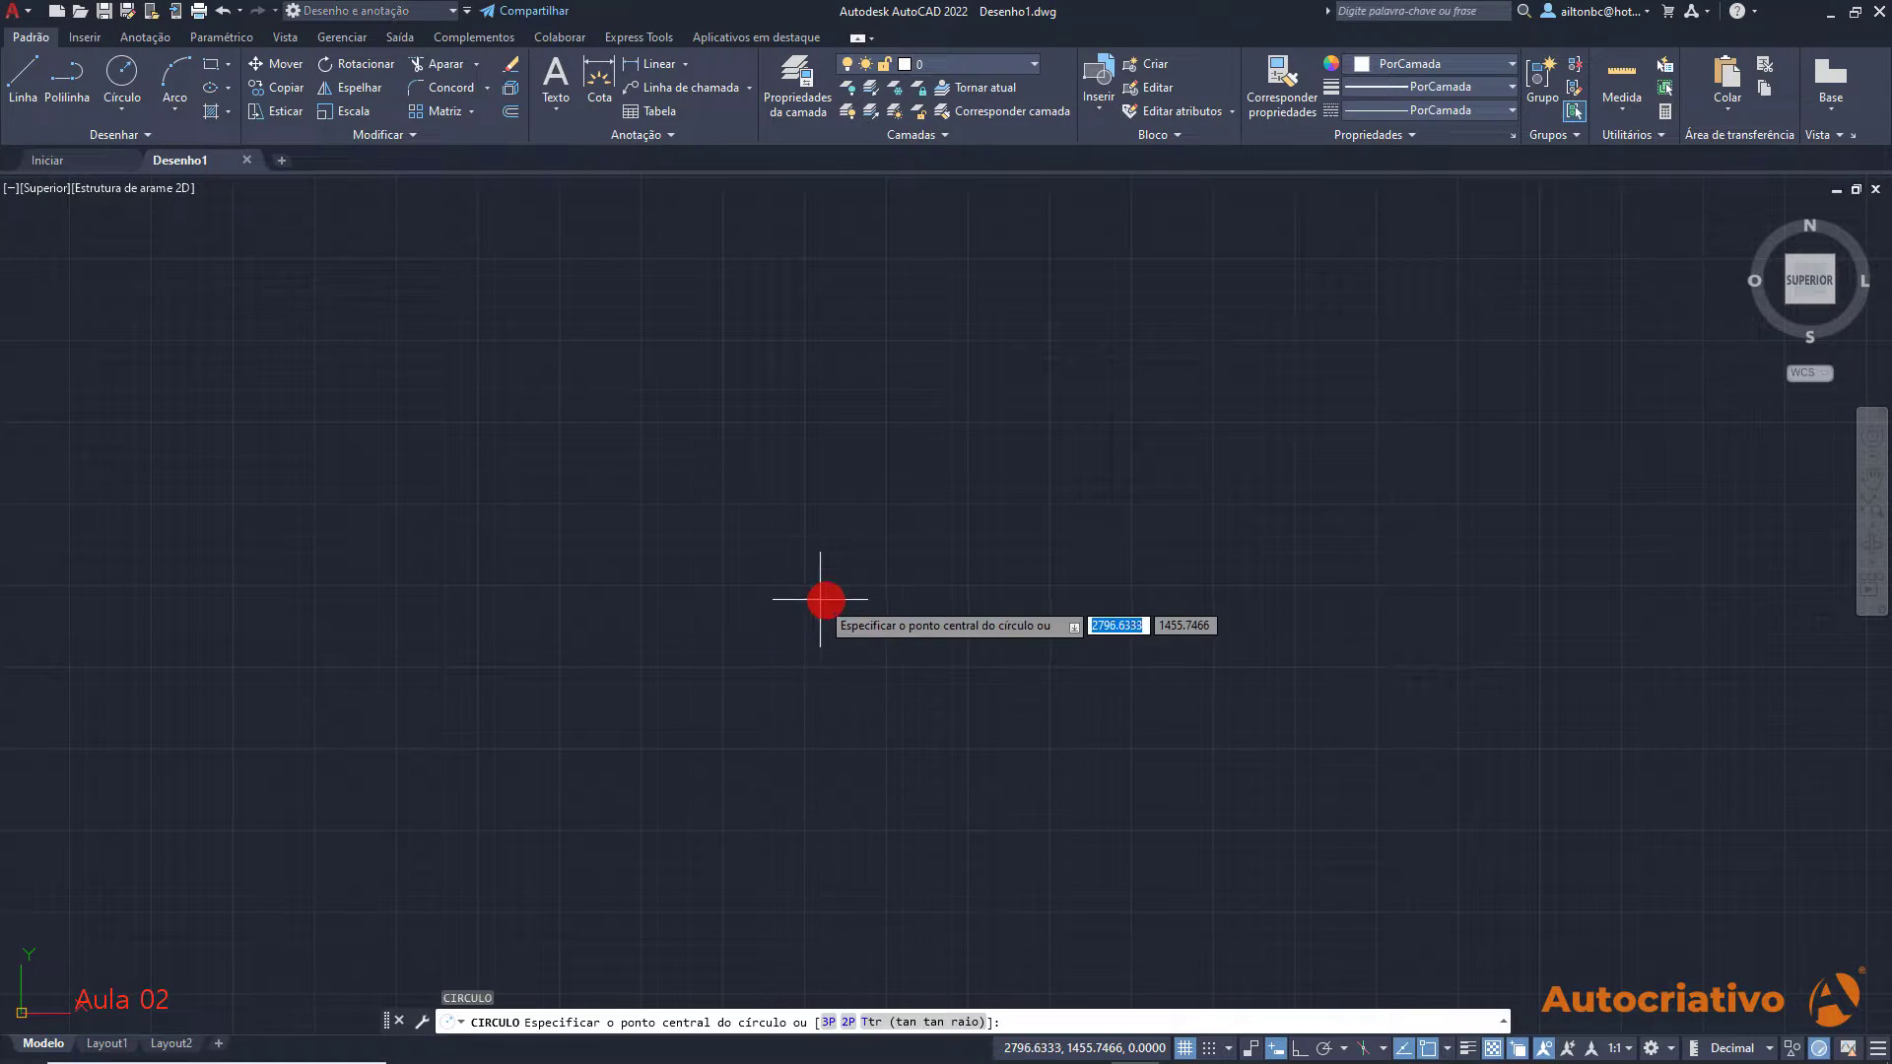
click(1005, 646)
click(838, 489)
middle_drag(1115, 585, 1040, 515)
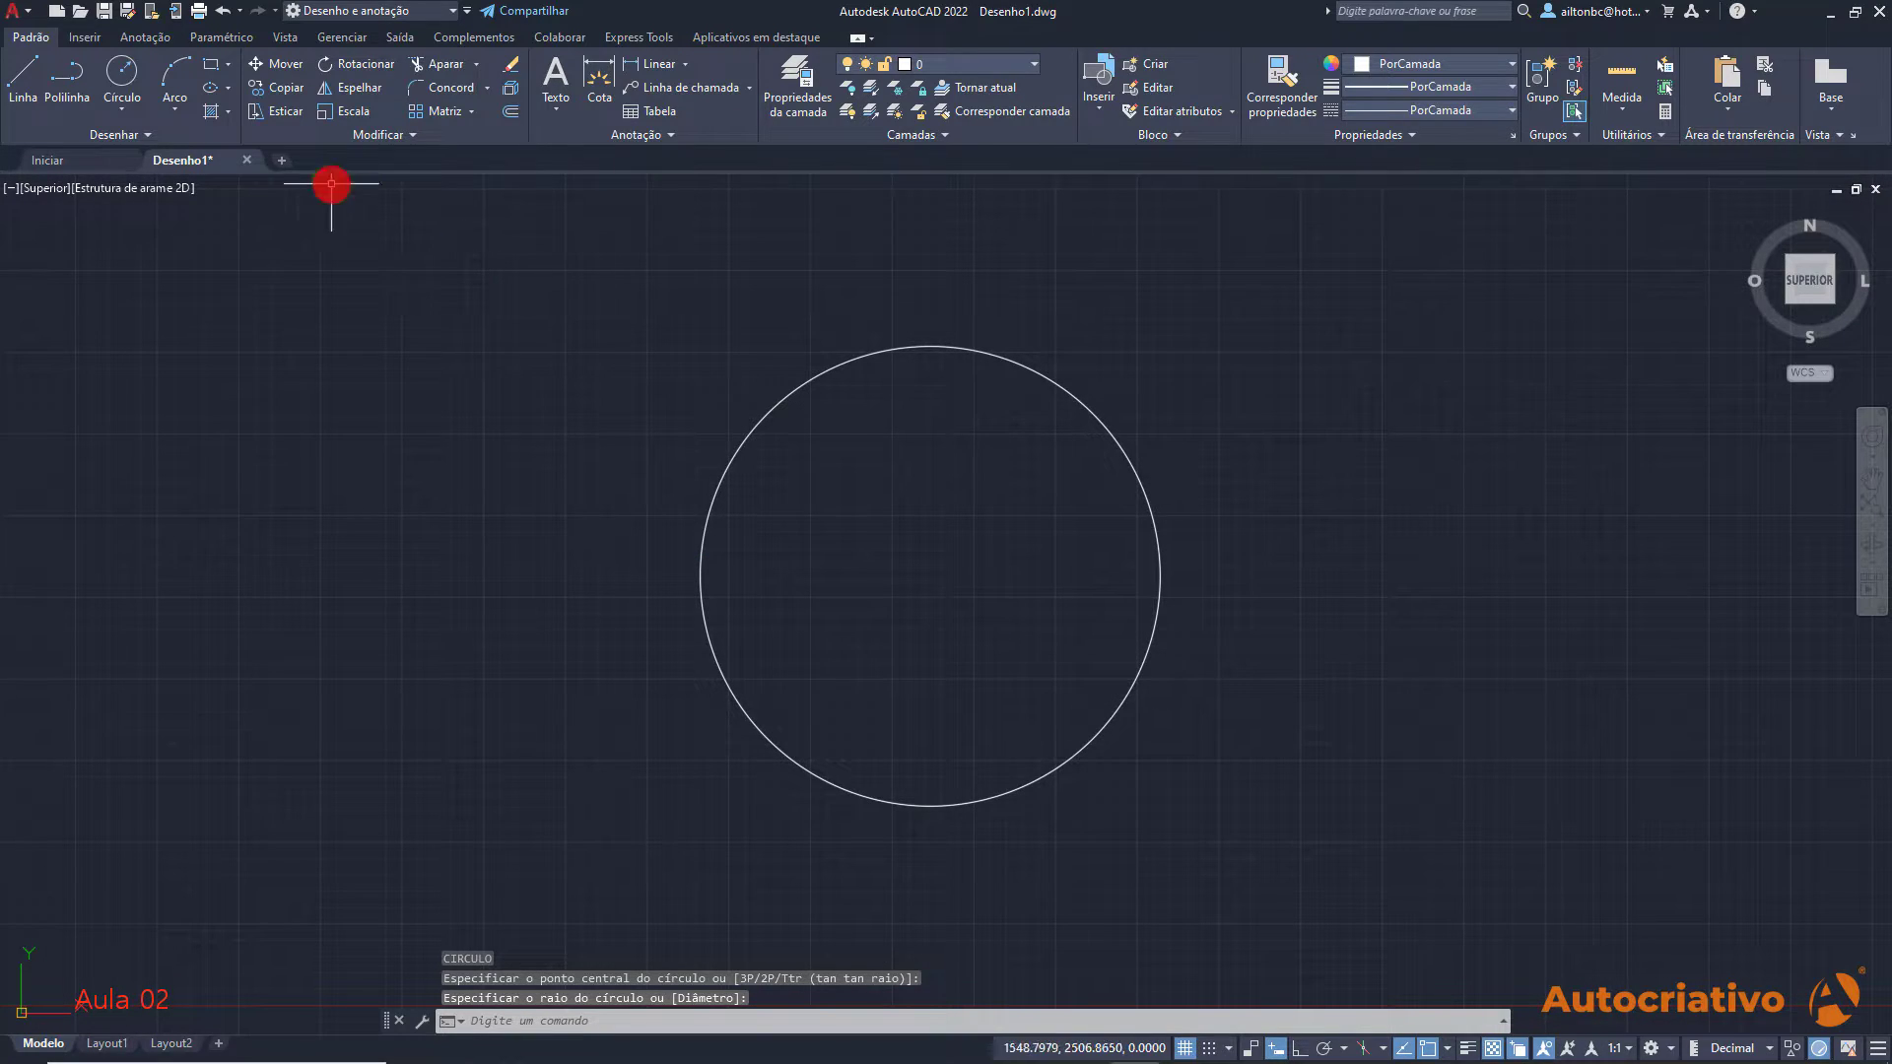
Draw a rectangle by two corners near the middle of a new drawing, and view Desenho1 before returning to it
click(281, 158)
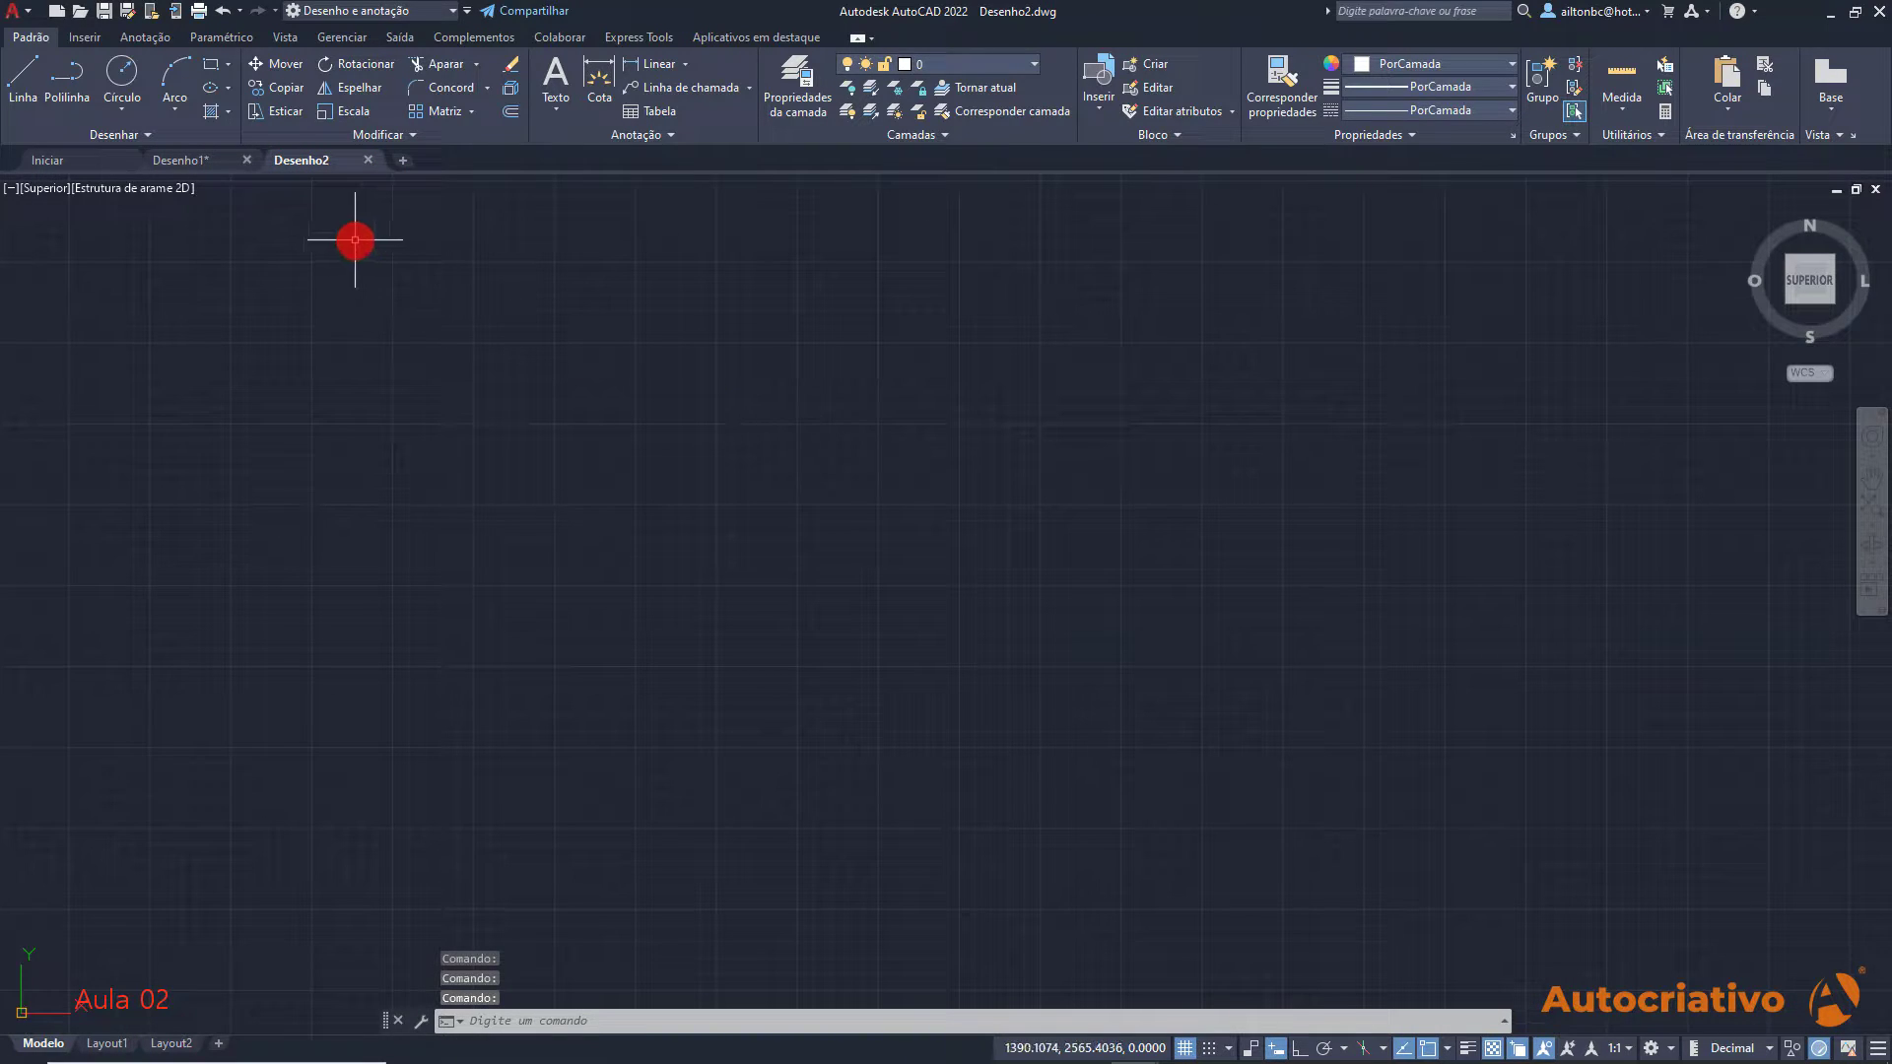
mouse_move(314, 158)
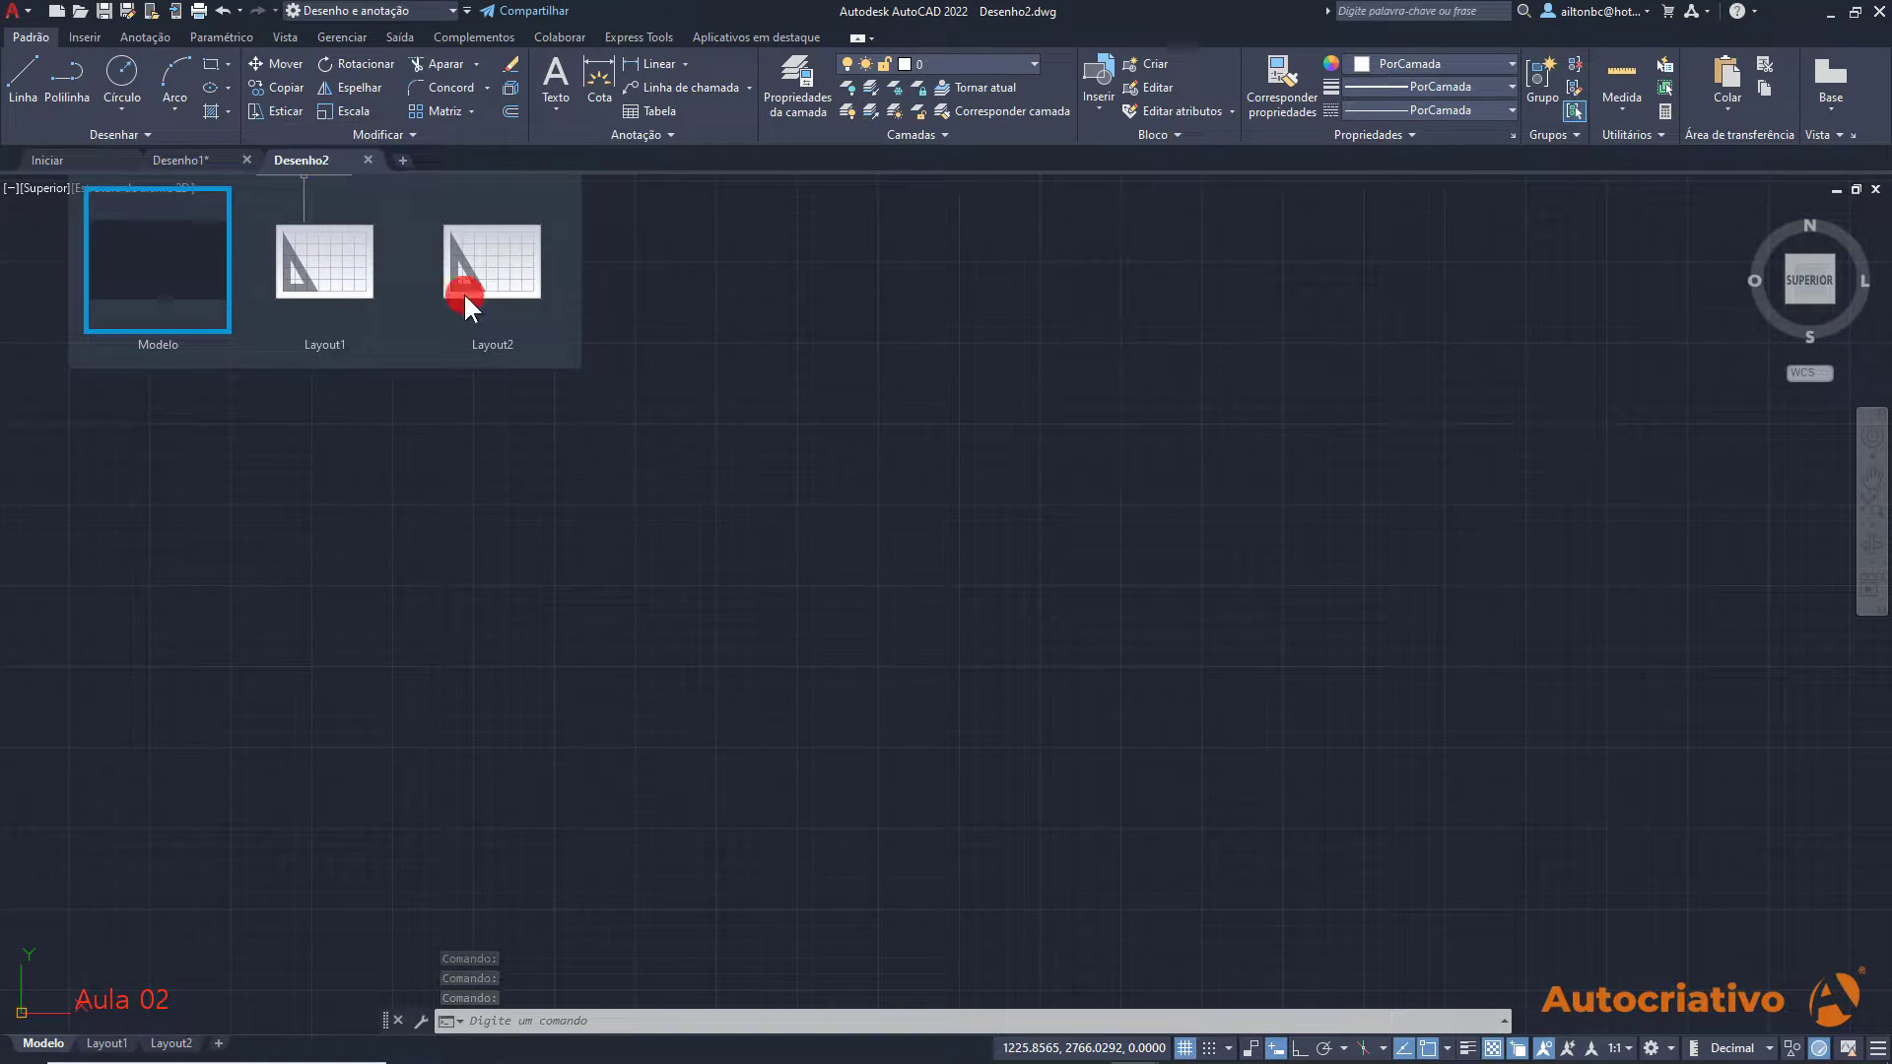
text(re)
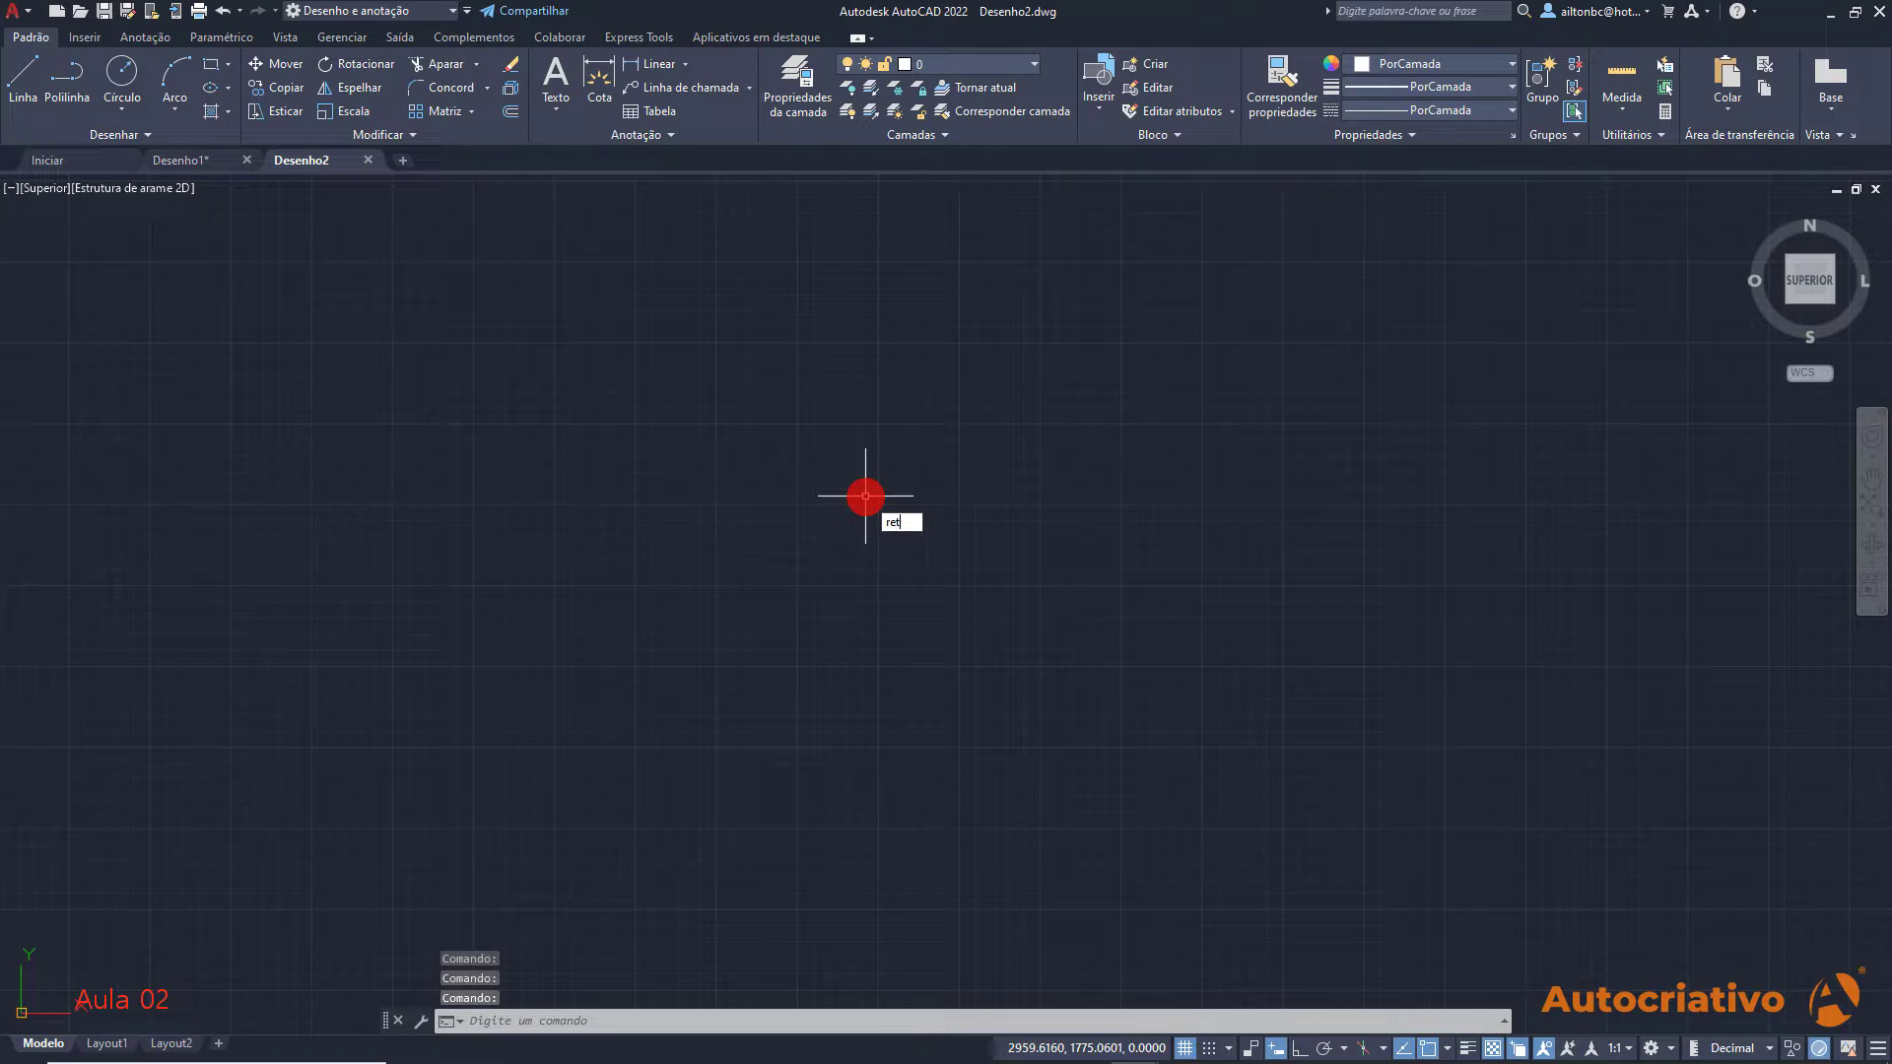
text(t)
click(948, 541)
click(684, 693)
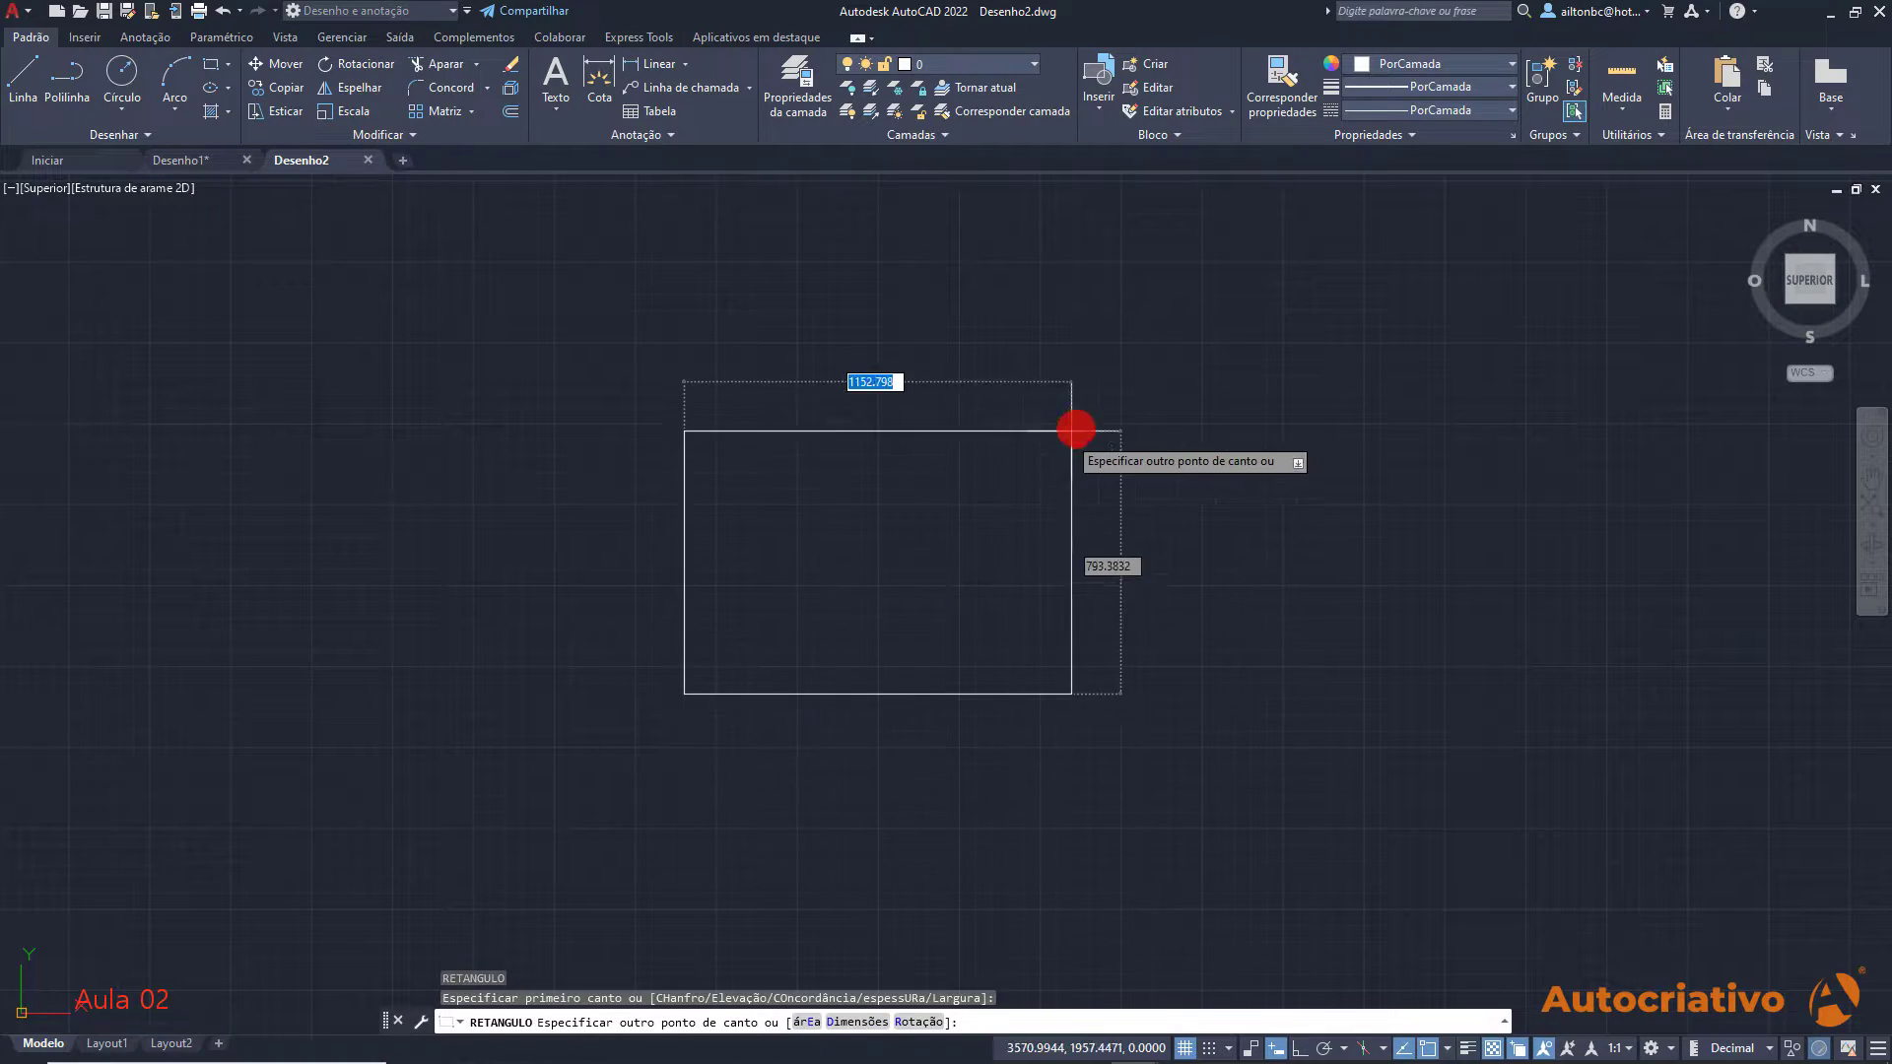
click(1102, 391)
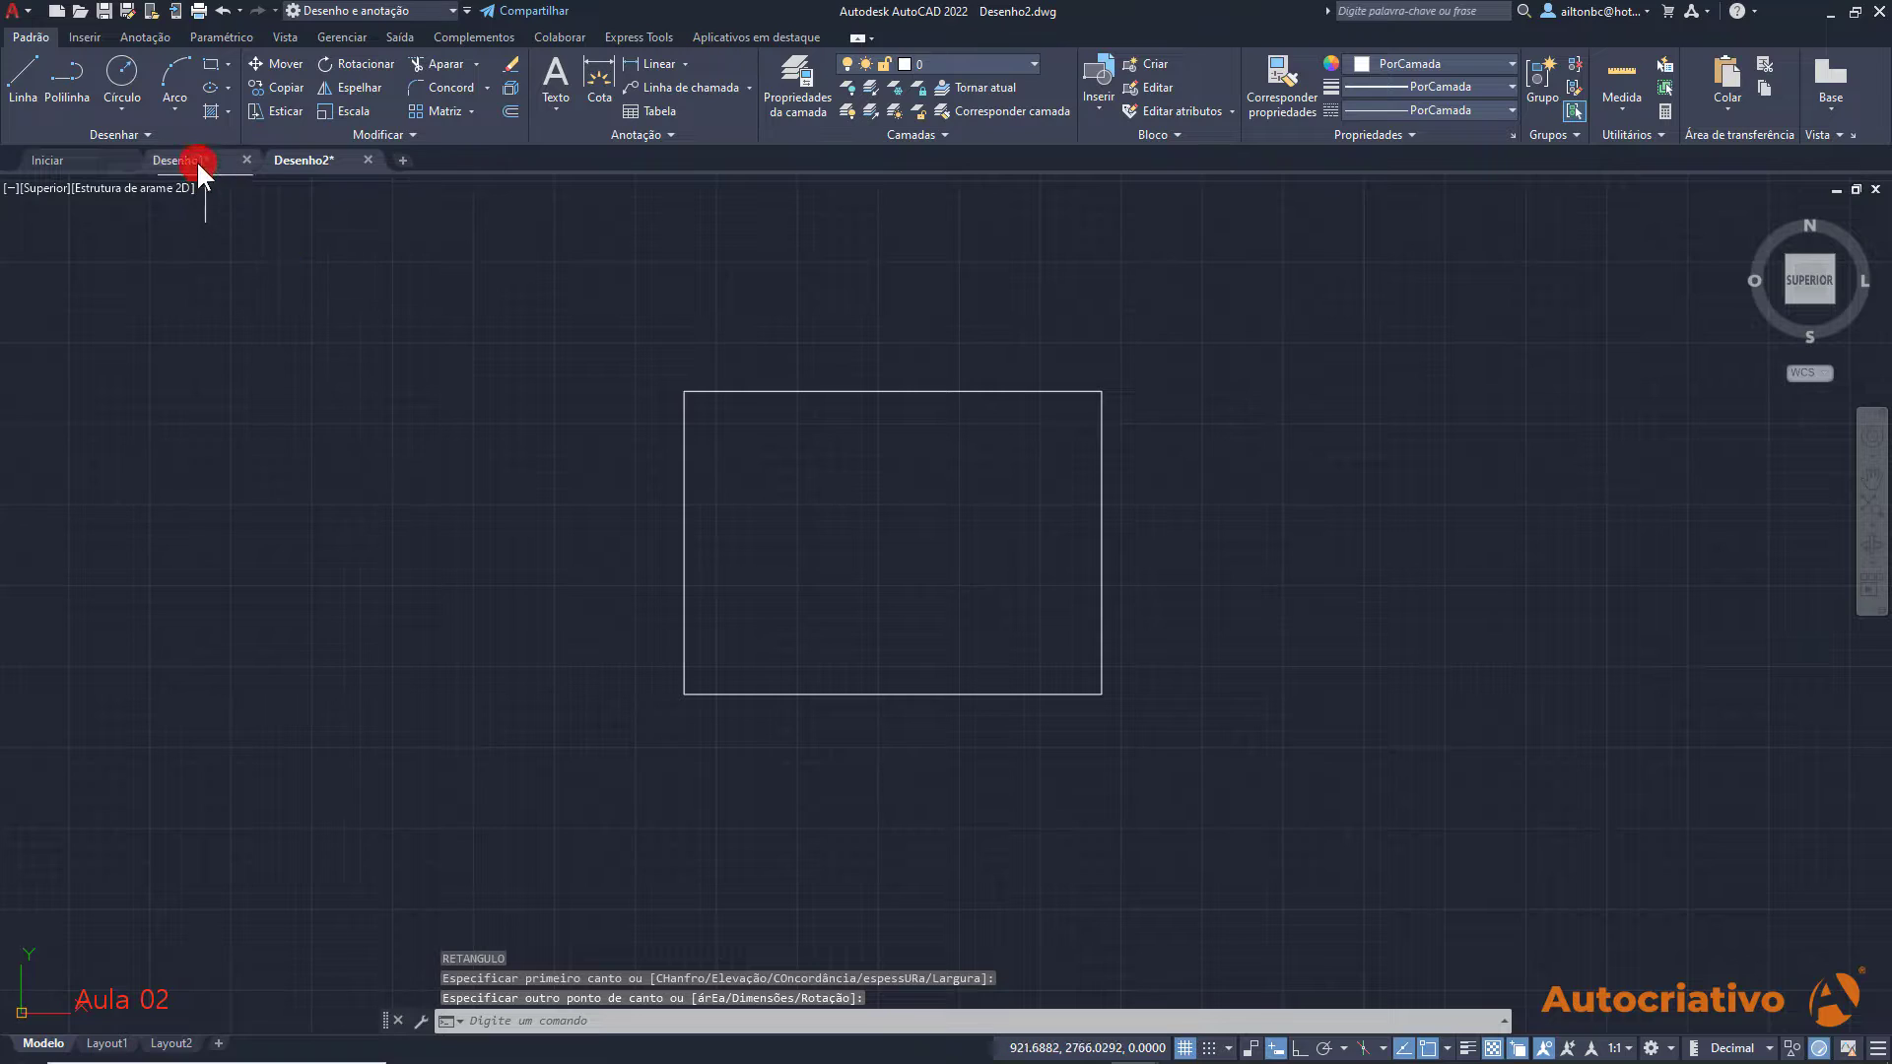
click(197, 160)
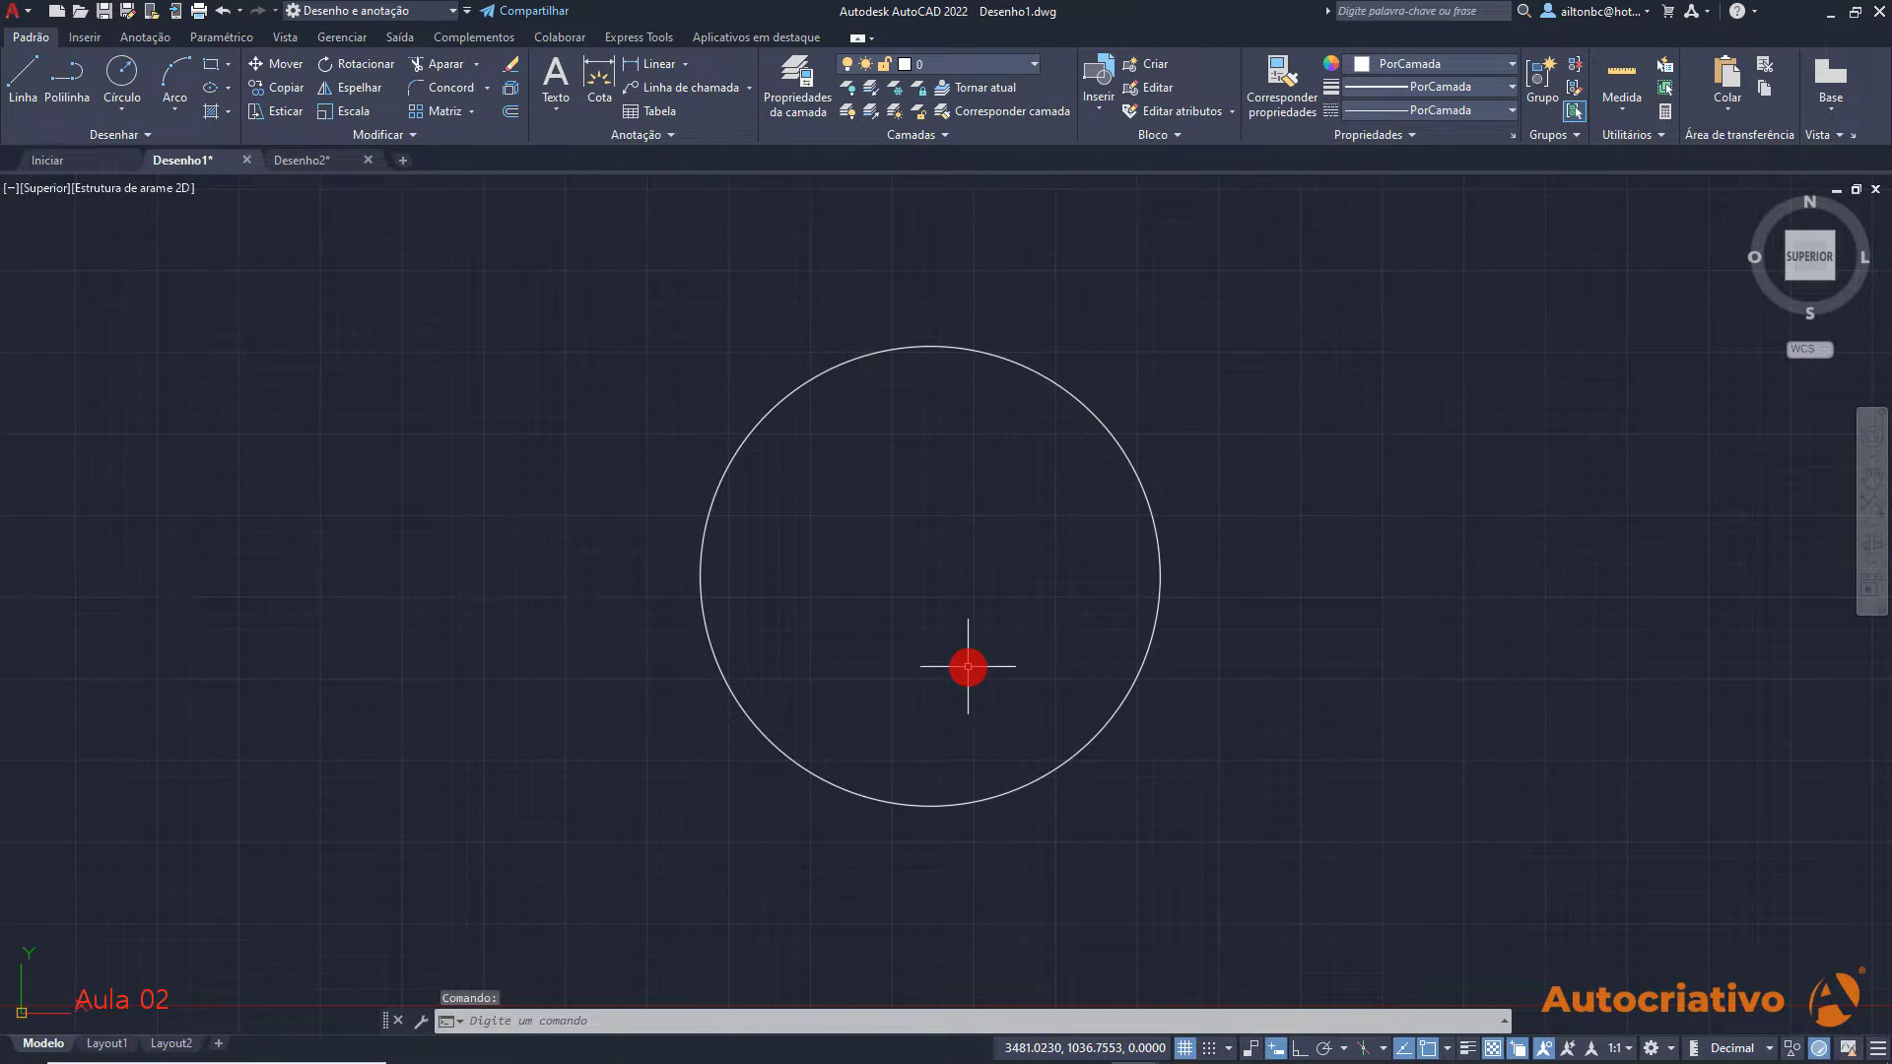
click(313, 161)
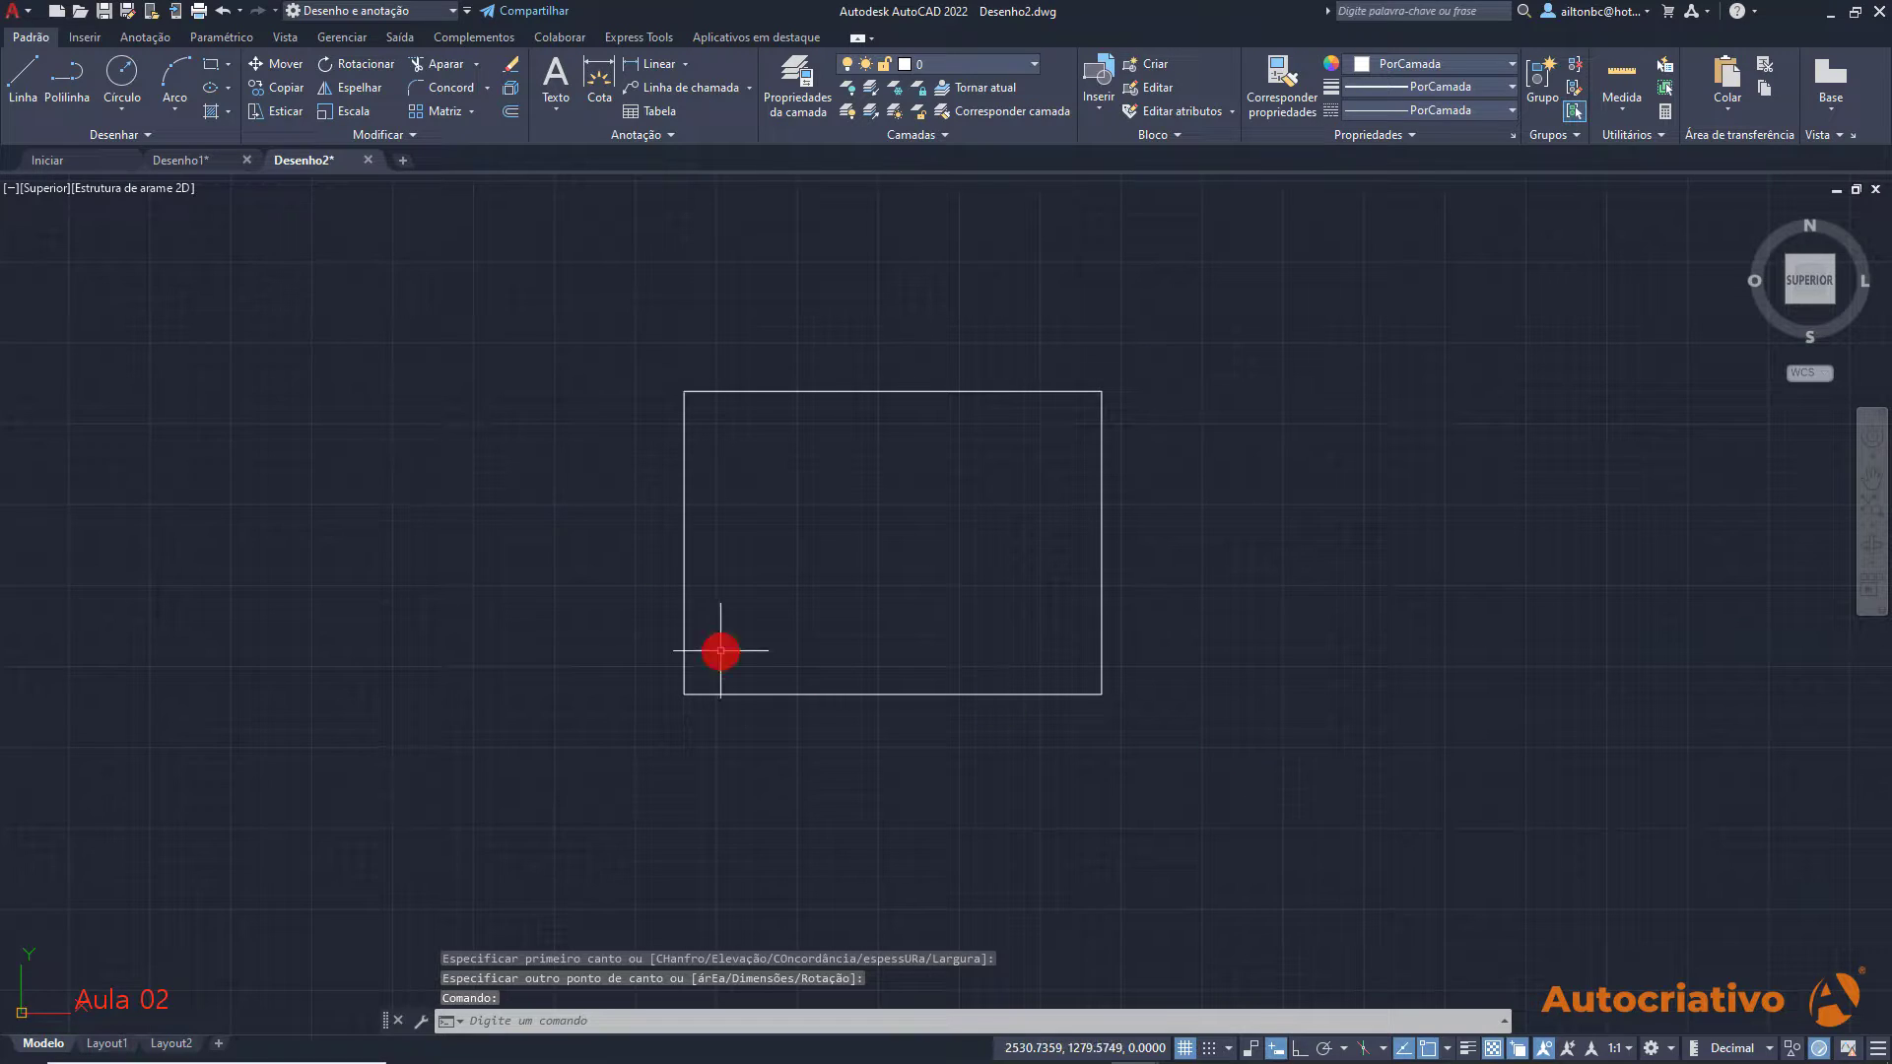
Start another new drawing and draw a 3-sided polygon inscribed in a circle near its middle
click(402, 159)
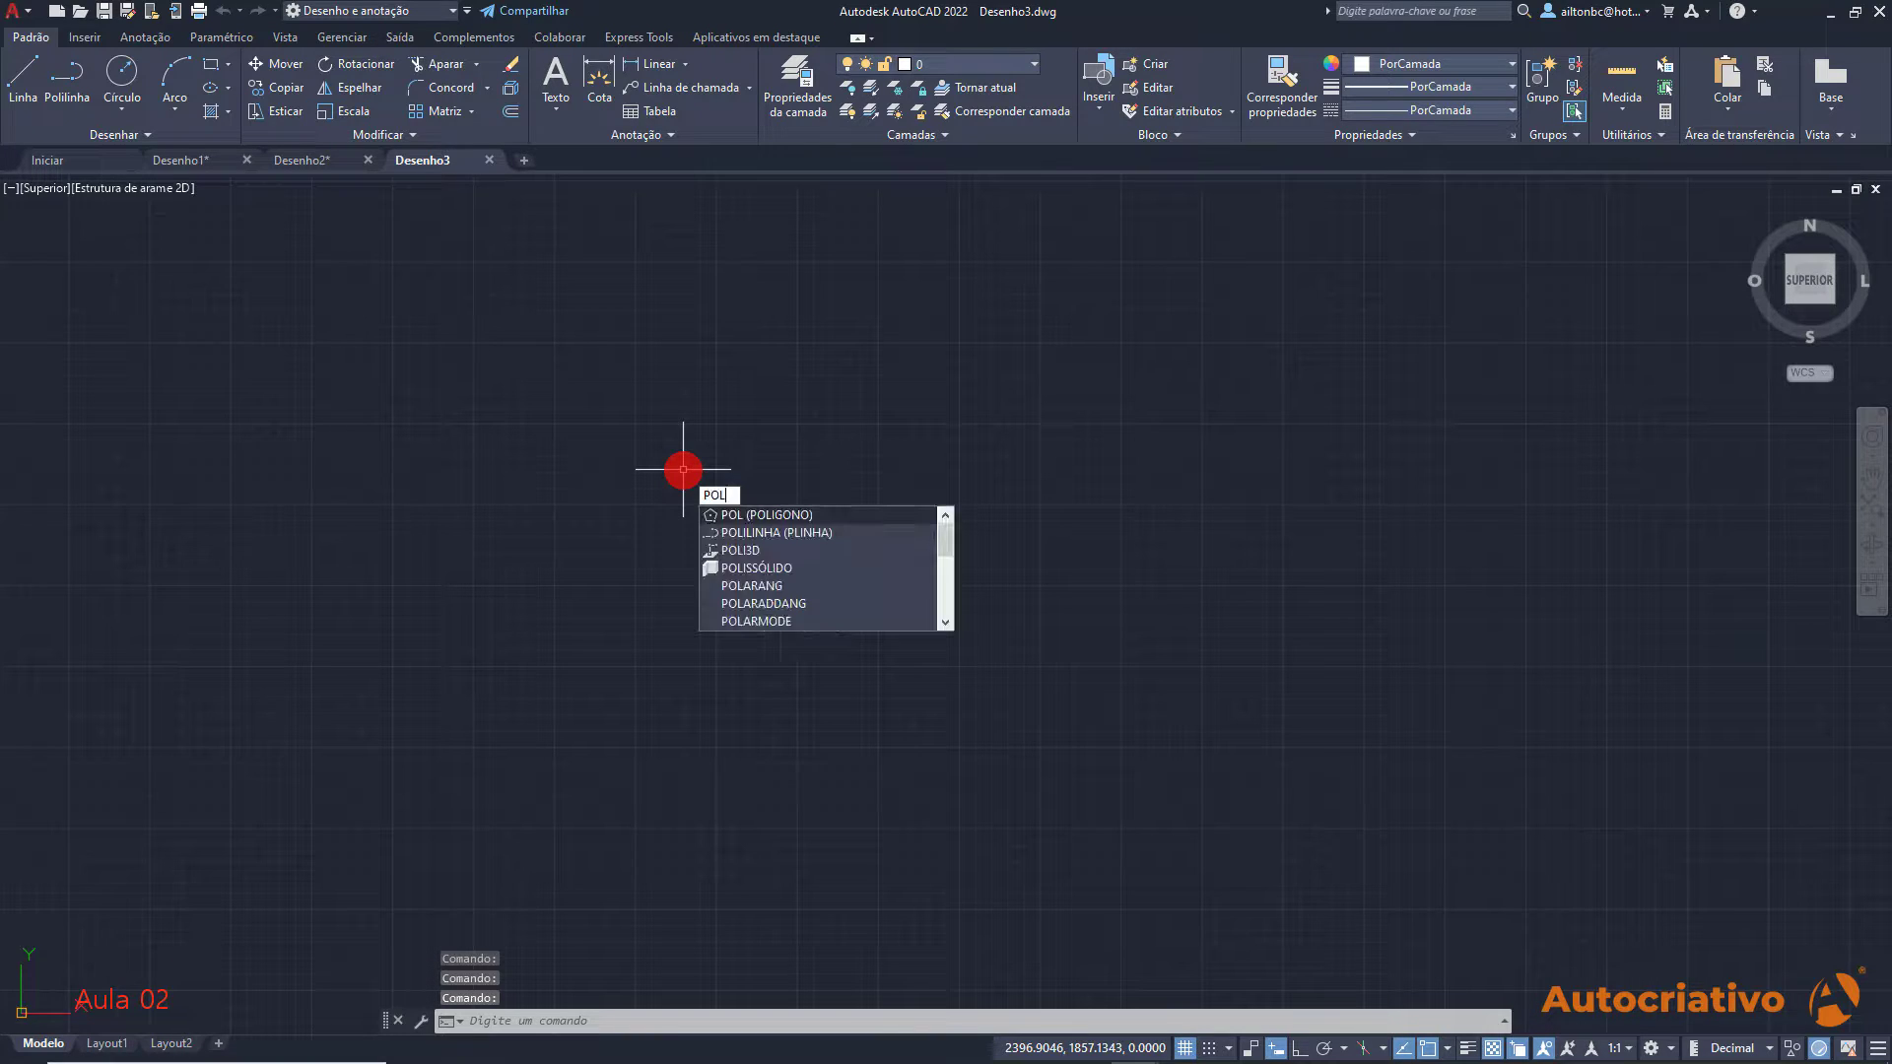
key(Return)
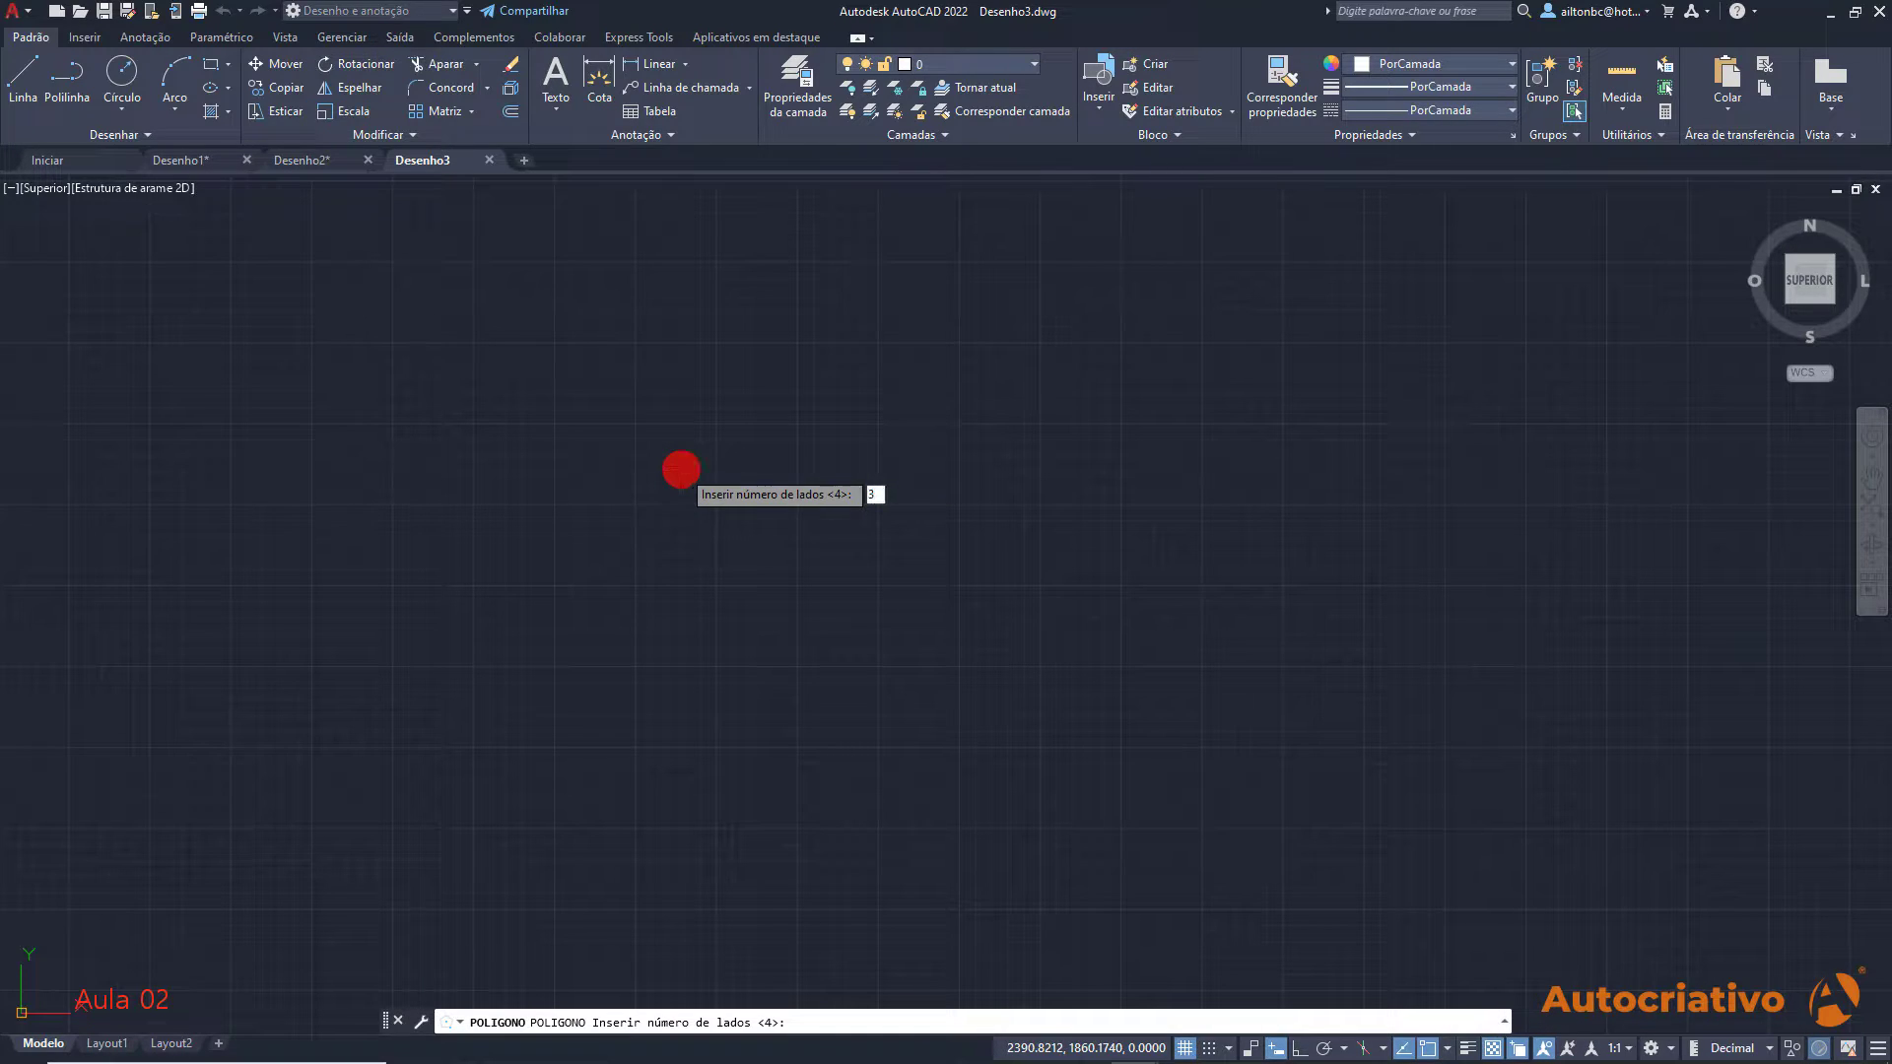
text(3)
key(Return)
click(954, 473)
click(972, 547)
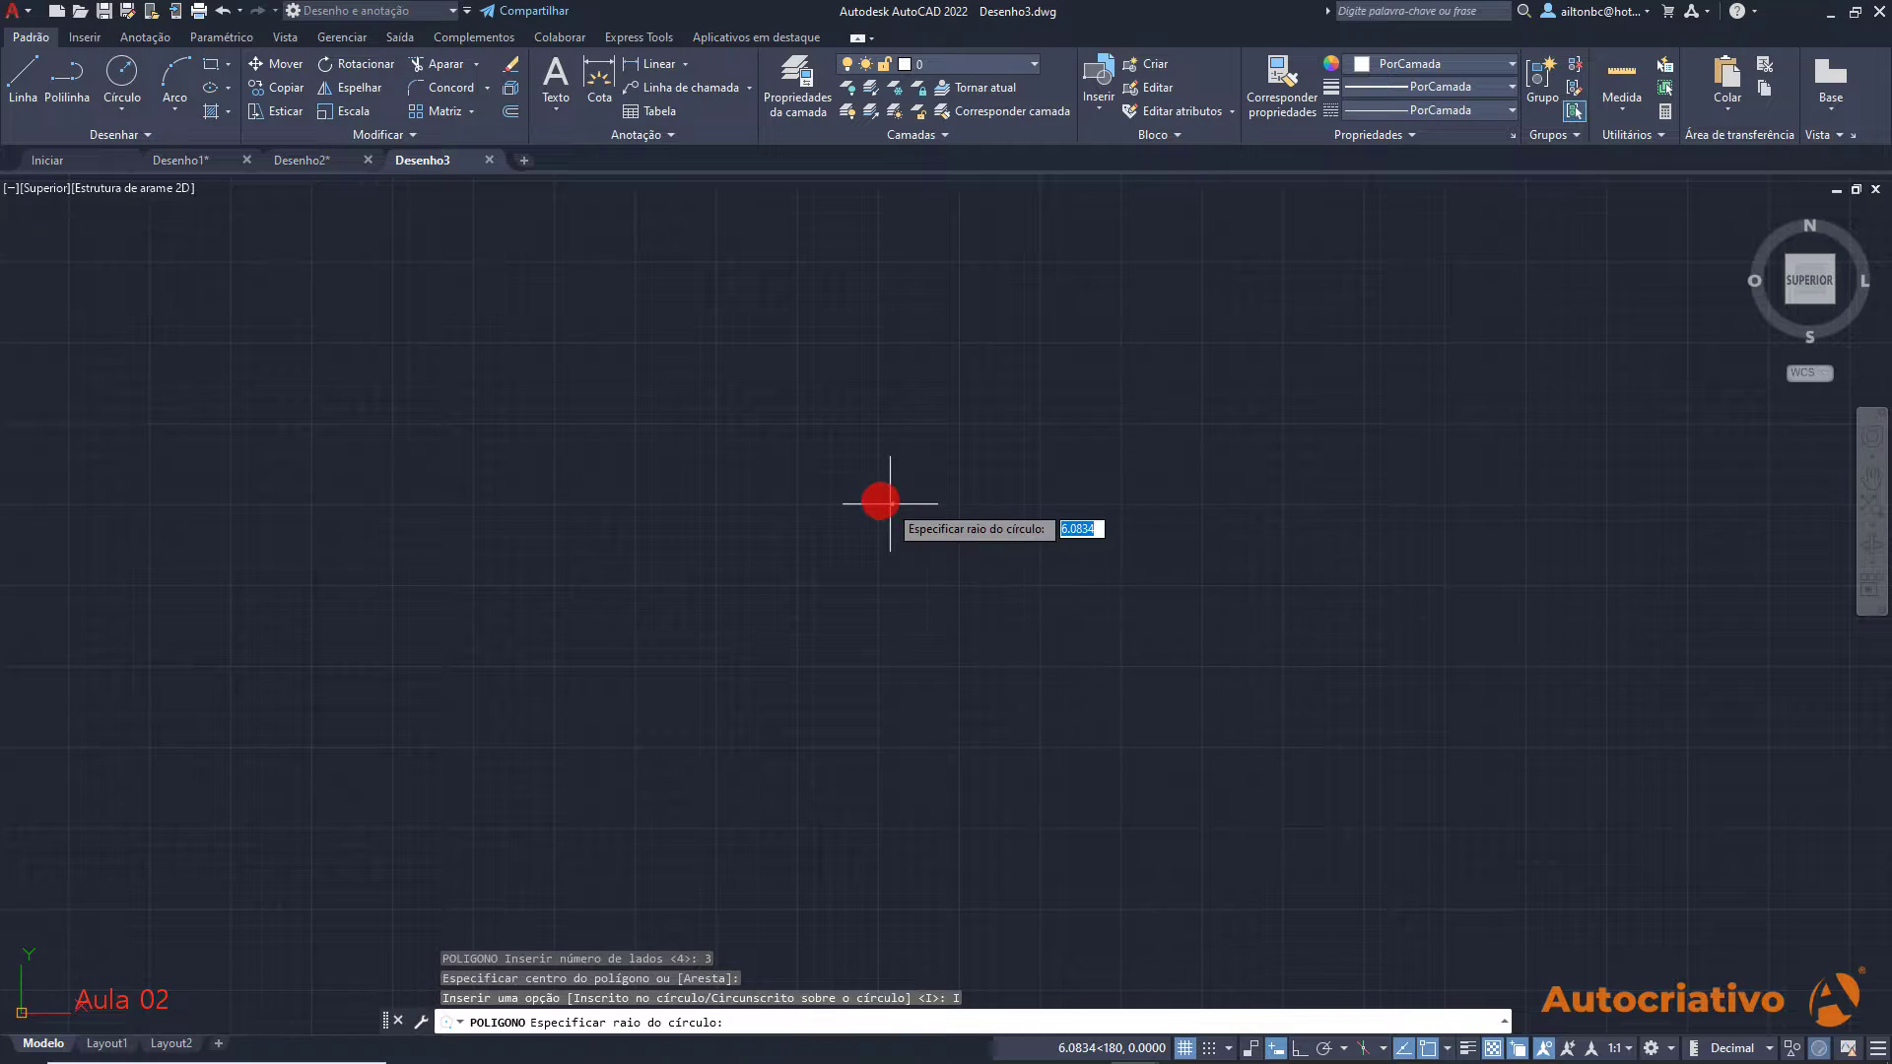
click(887, 272)
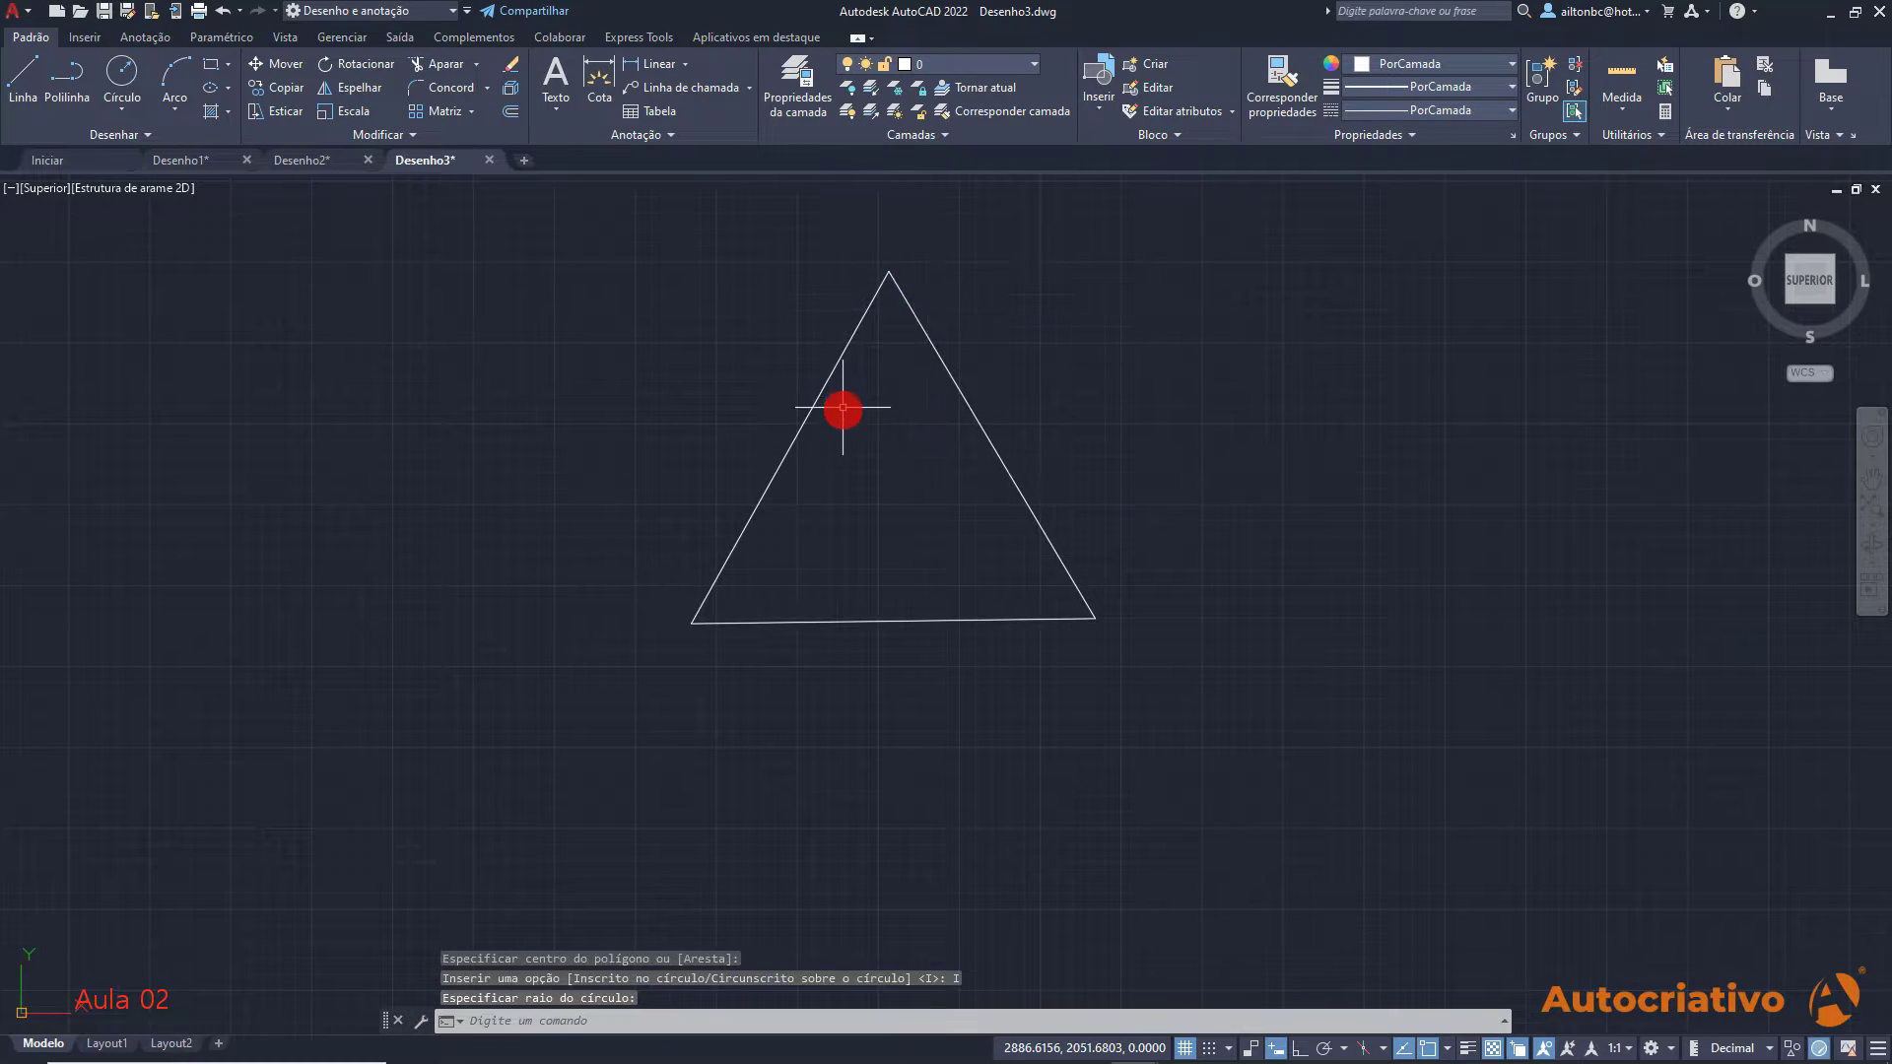
middle_drag(842, 407, 812, 500)
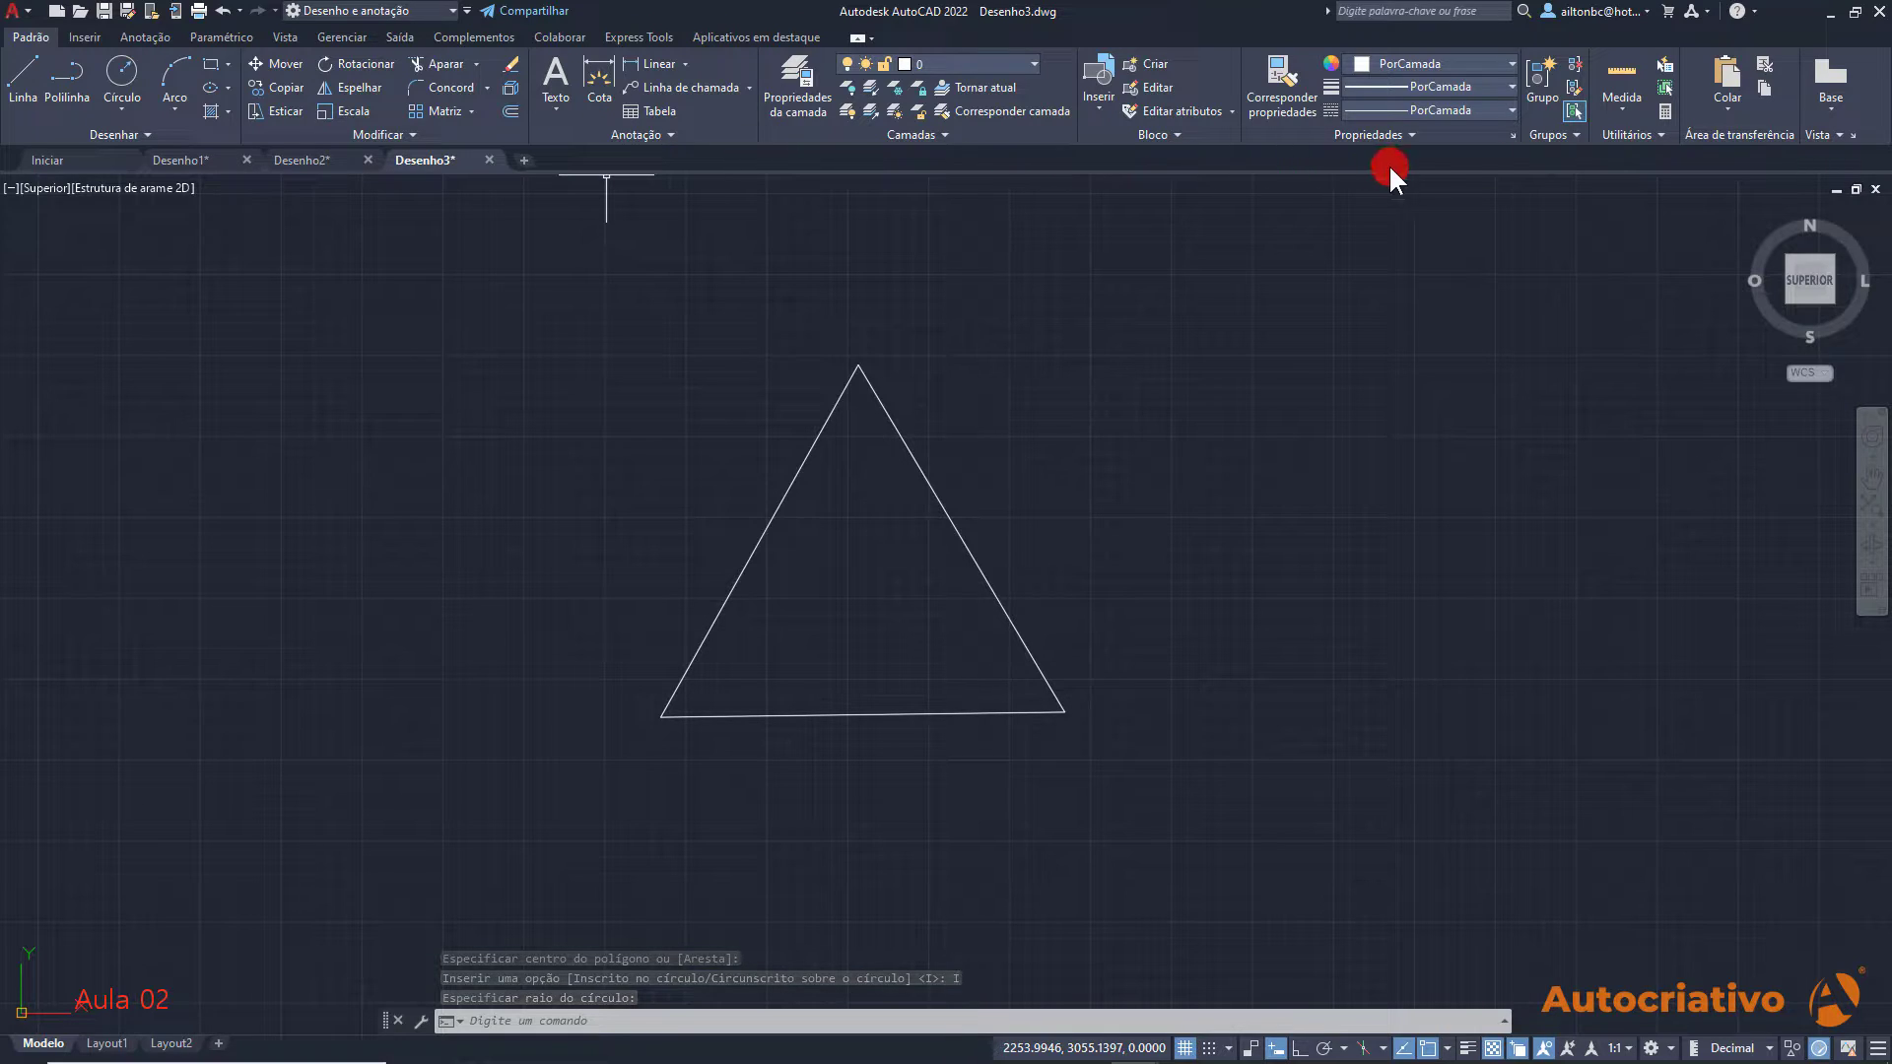
View the open drawings Desenho1, Desenho2 and Desenho3 in turn, ending on Desenho1
click(192, 157)
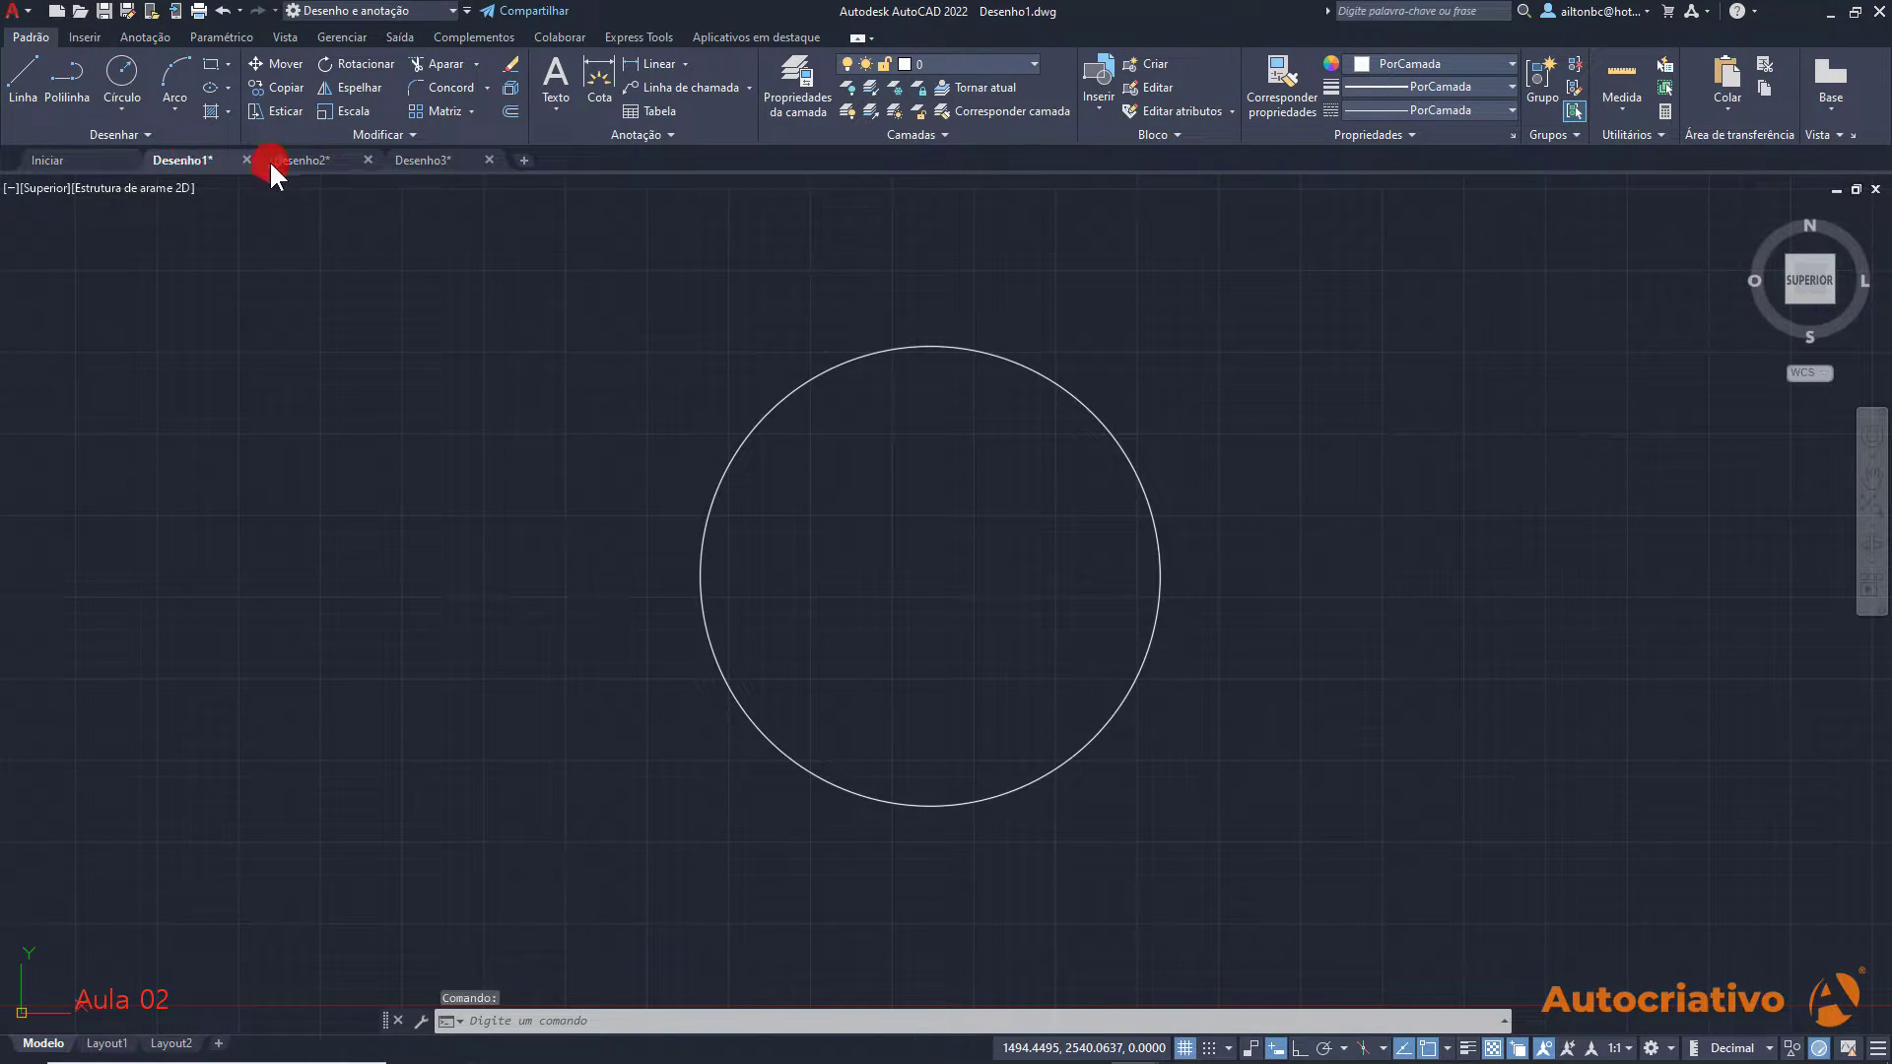
click(308, 158)
click(433, 158)
click(197, 158)
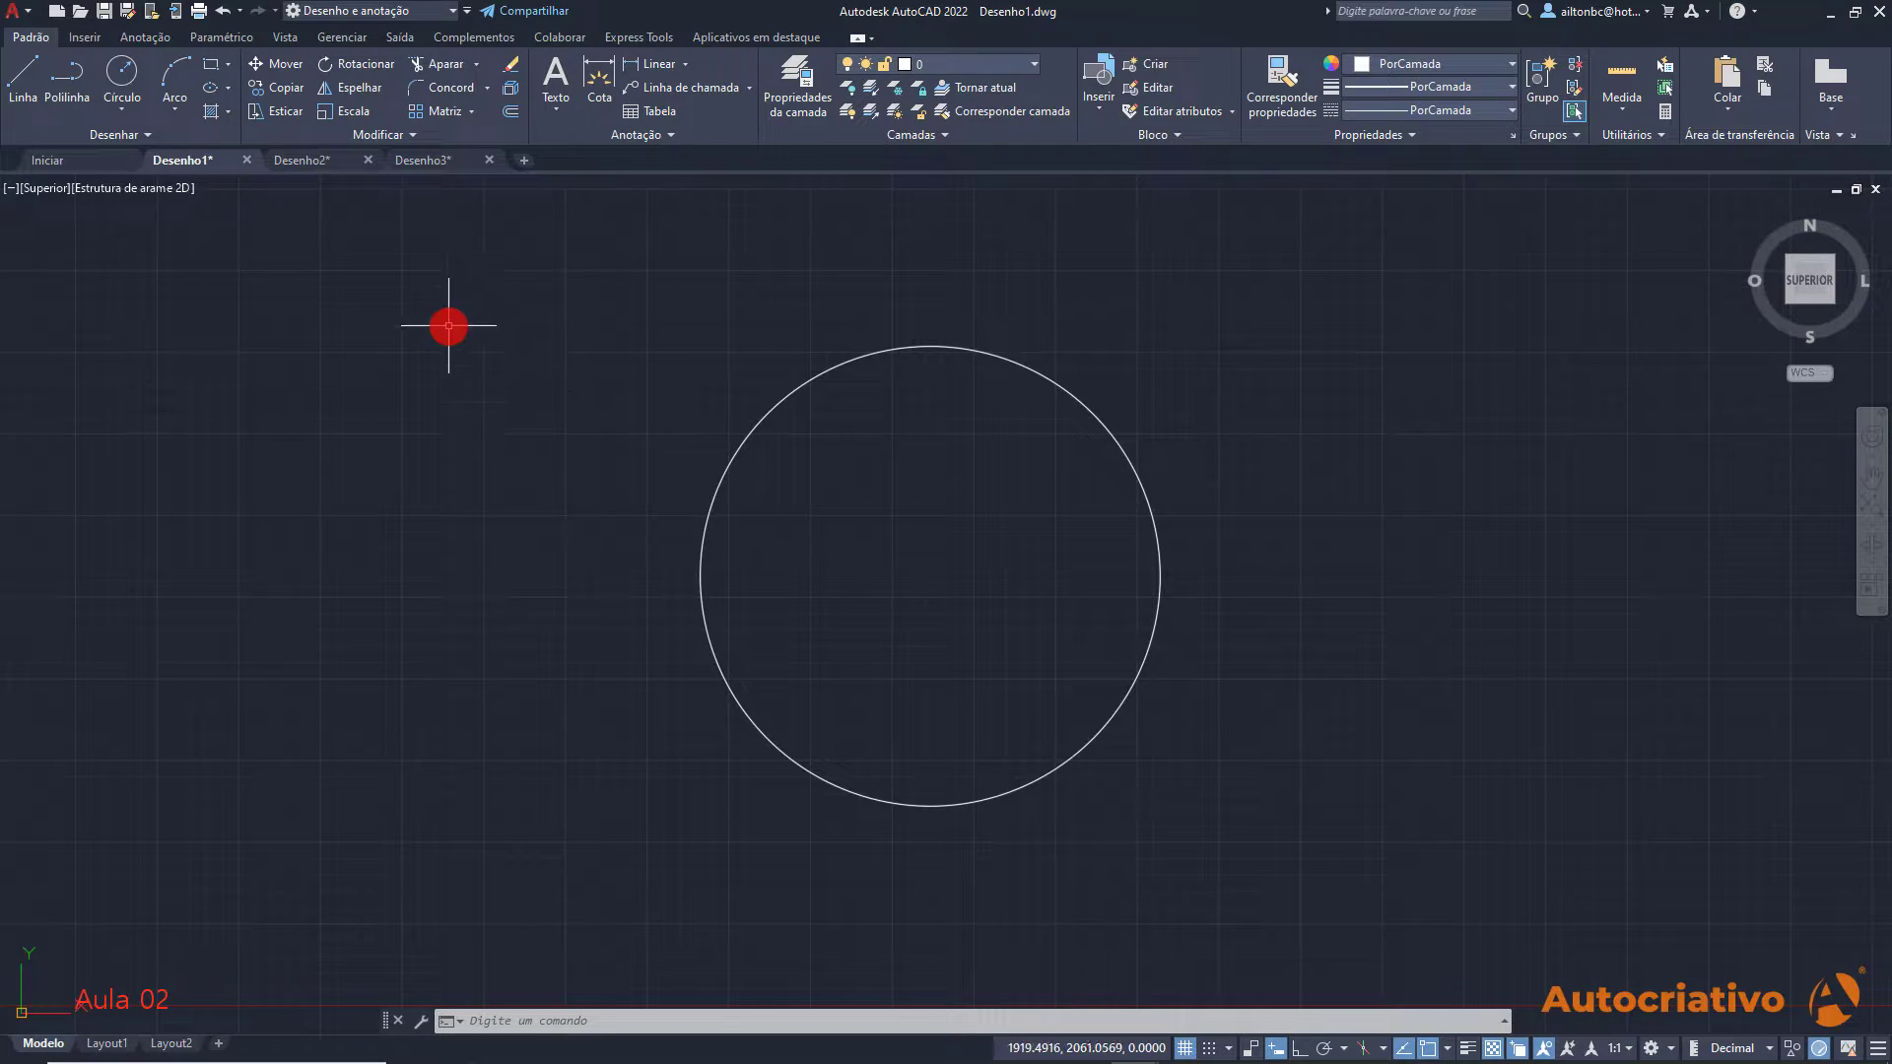
click(309, 159)
click(441, 160)
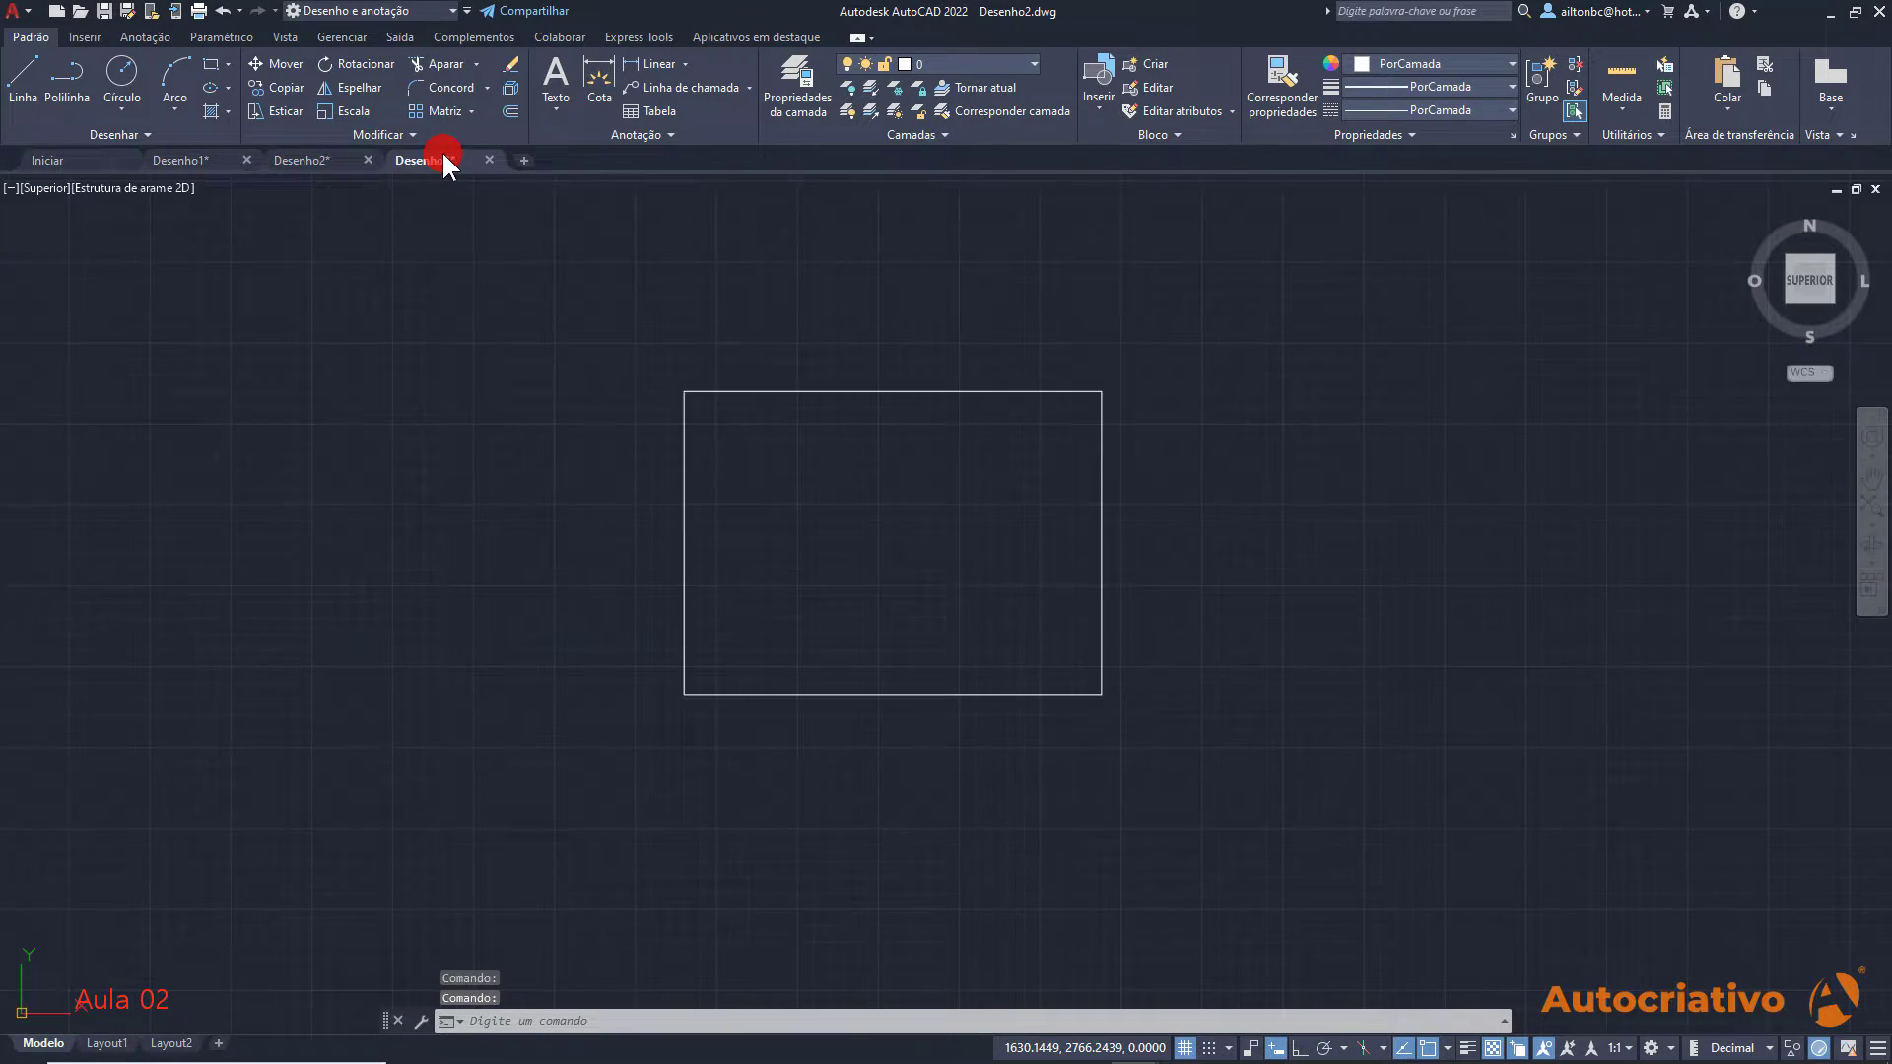
click(211, 159)
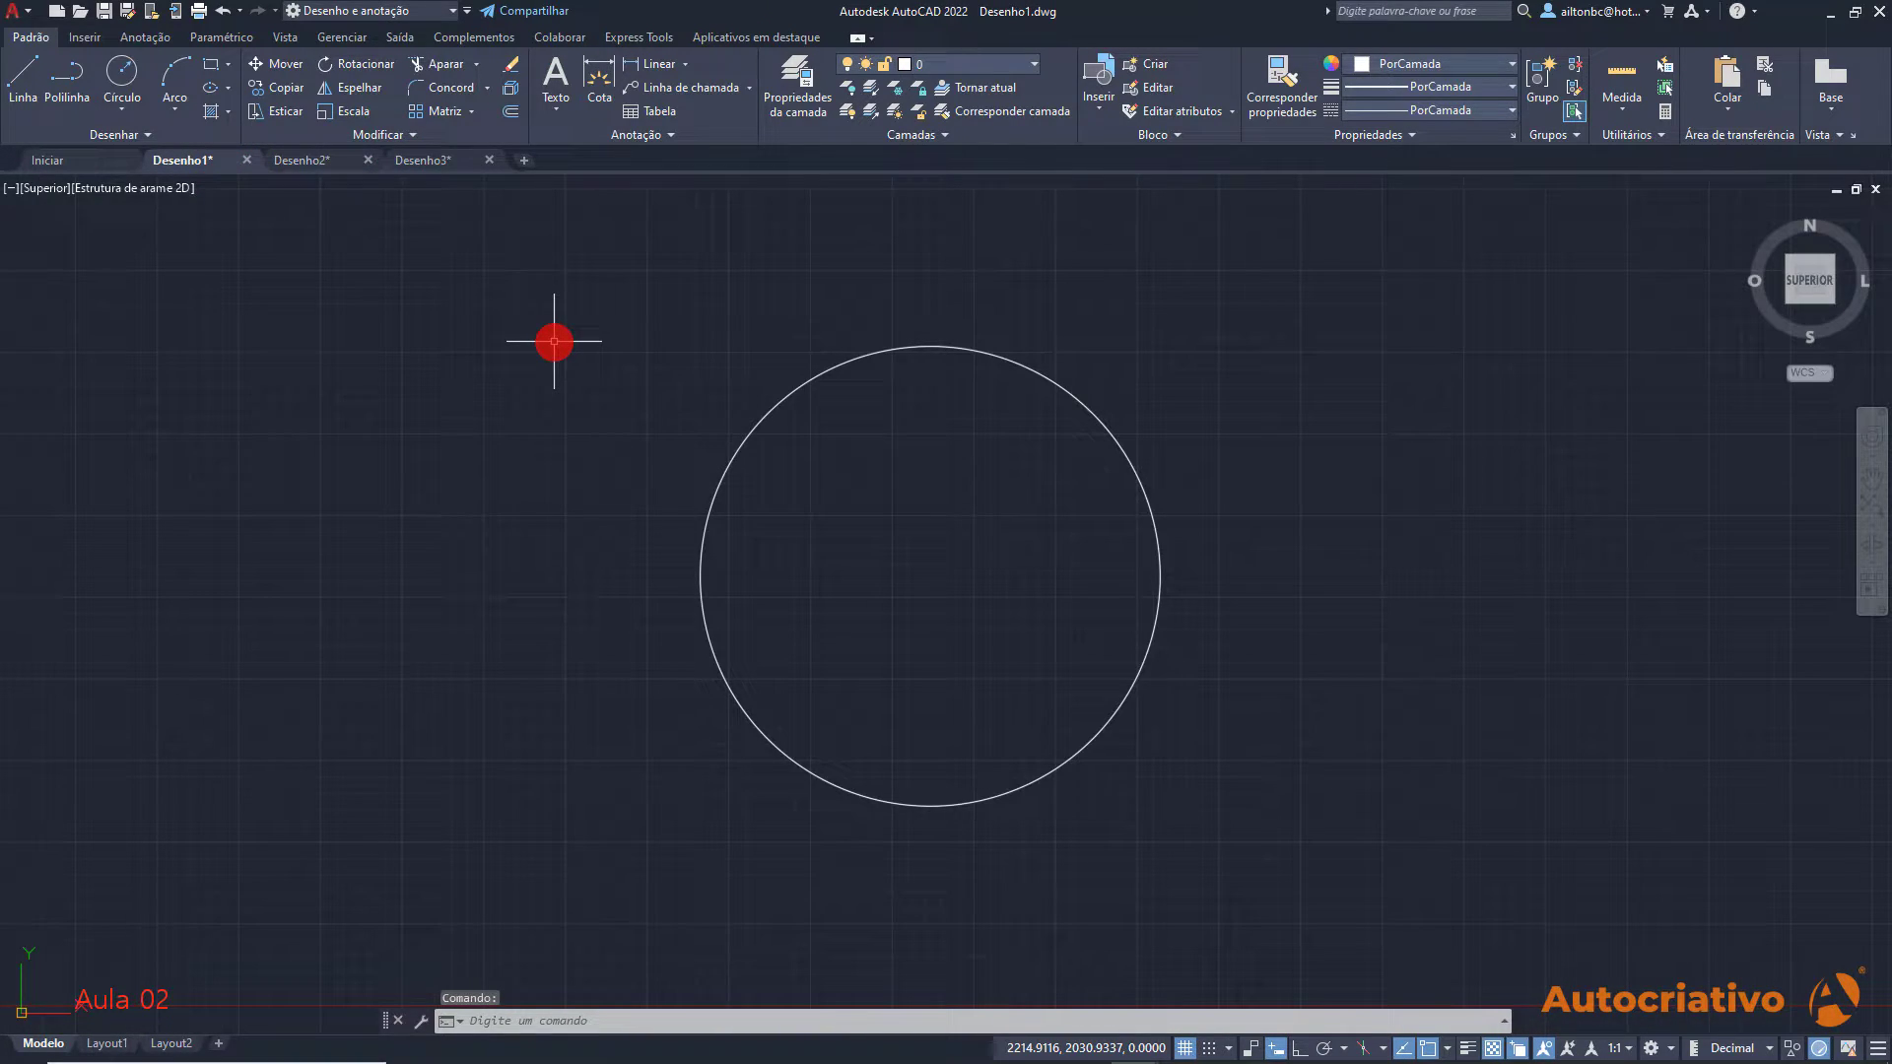
Restore the maximized drawings to floating windows and shift the Desenho1, Desenho2 and Desenho3 windows apart
click(1857, 188)
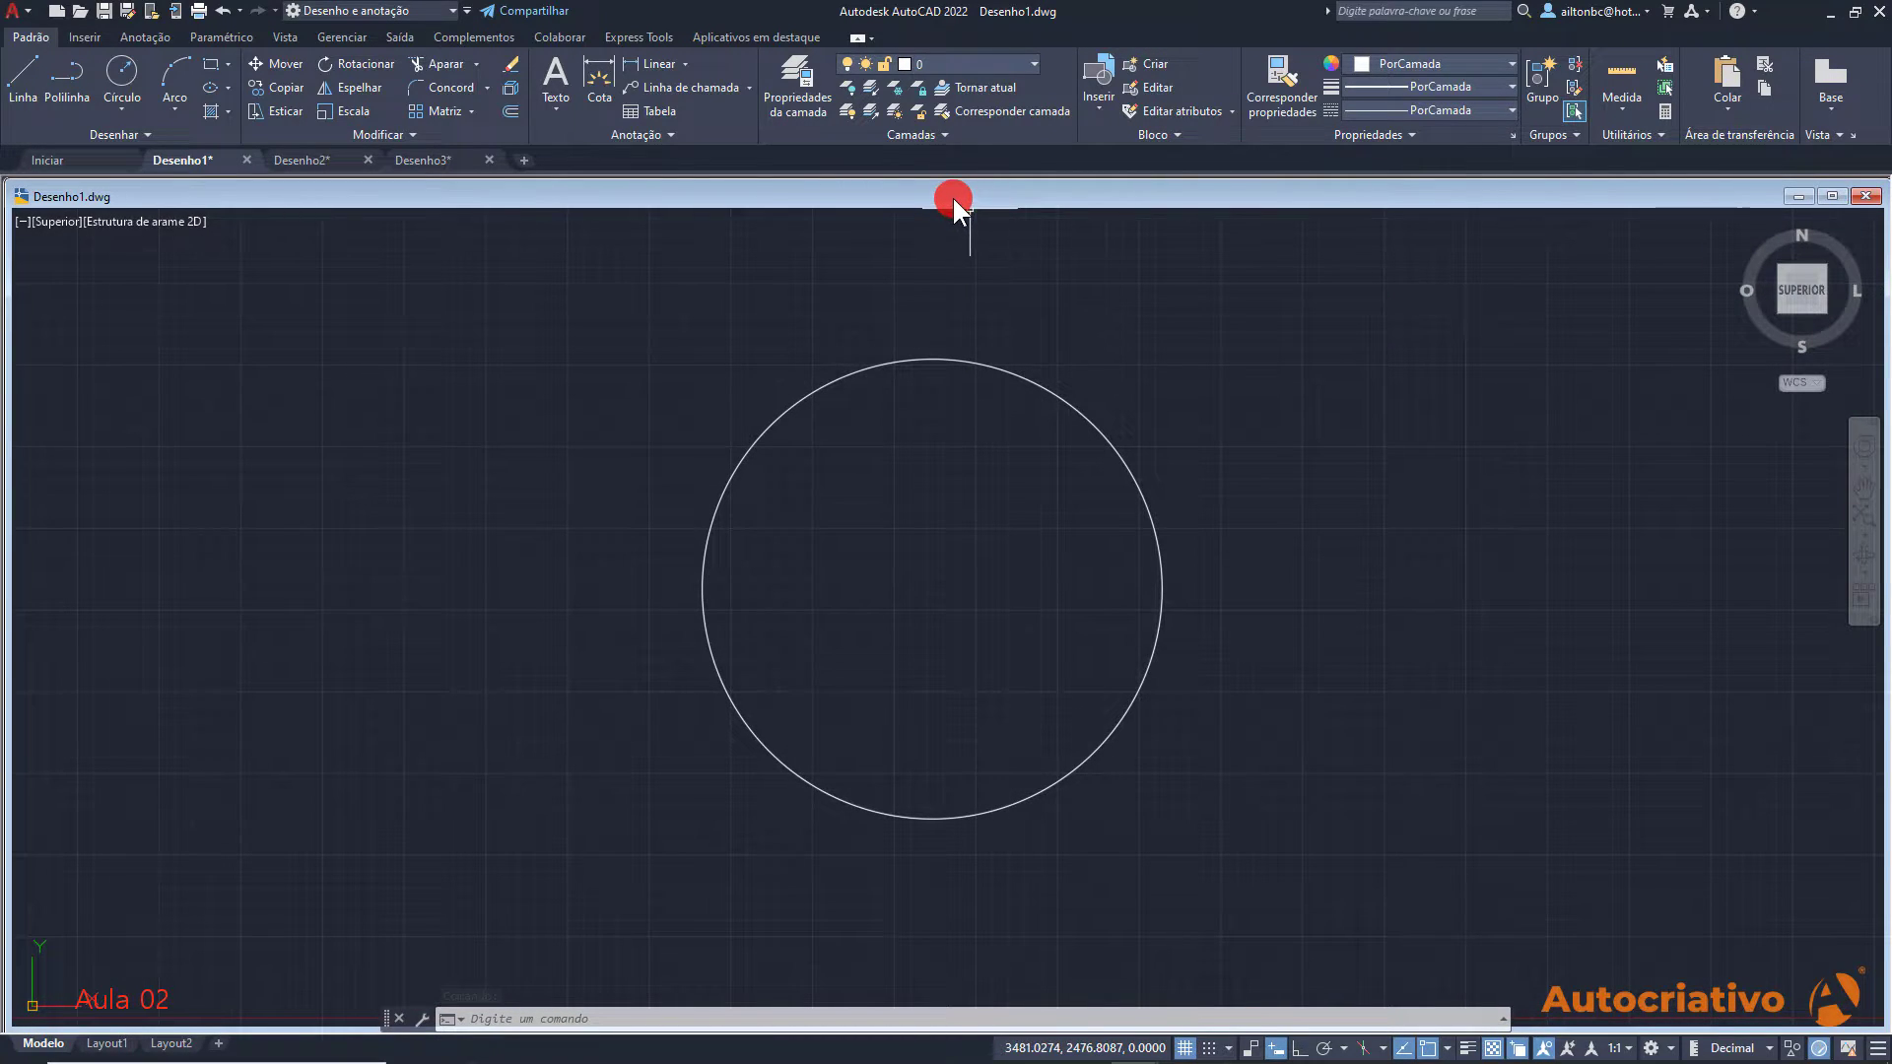
drag(951, 195, 1142, 320)
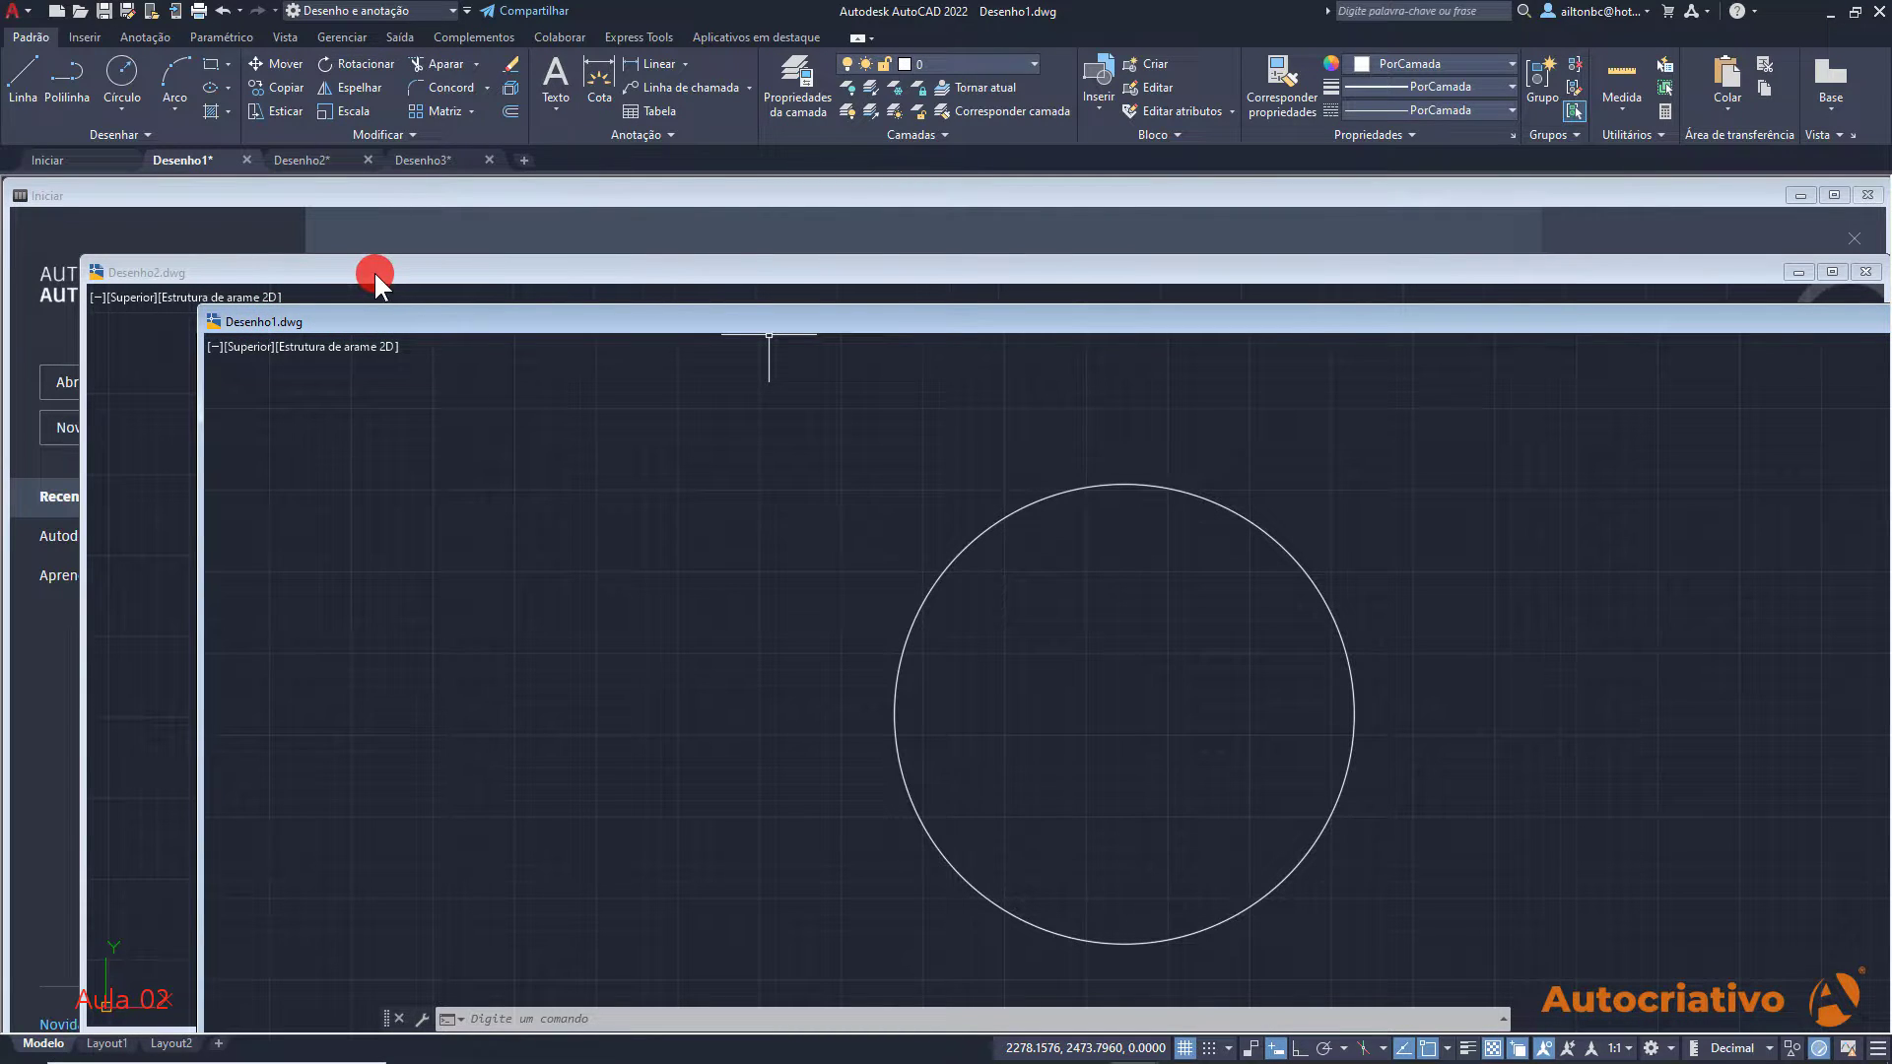
drag(375, 272, 439, 430)
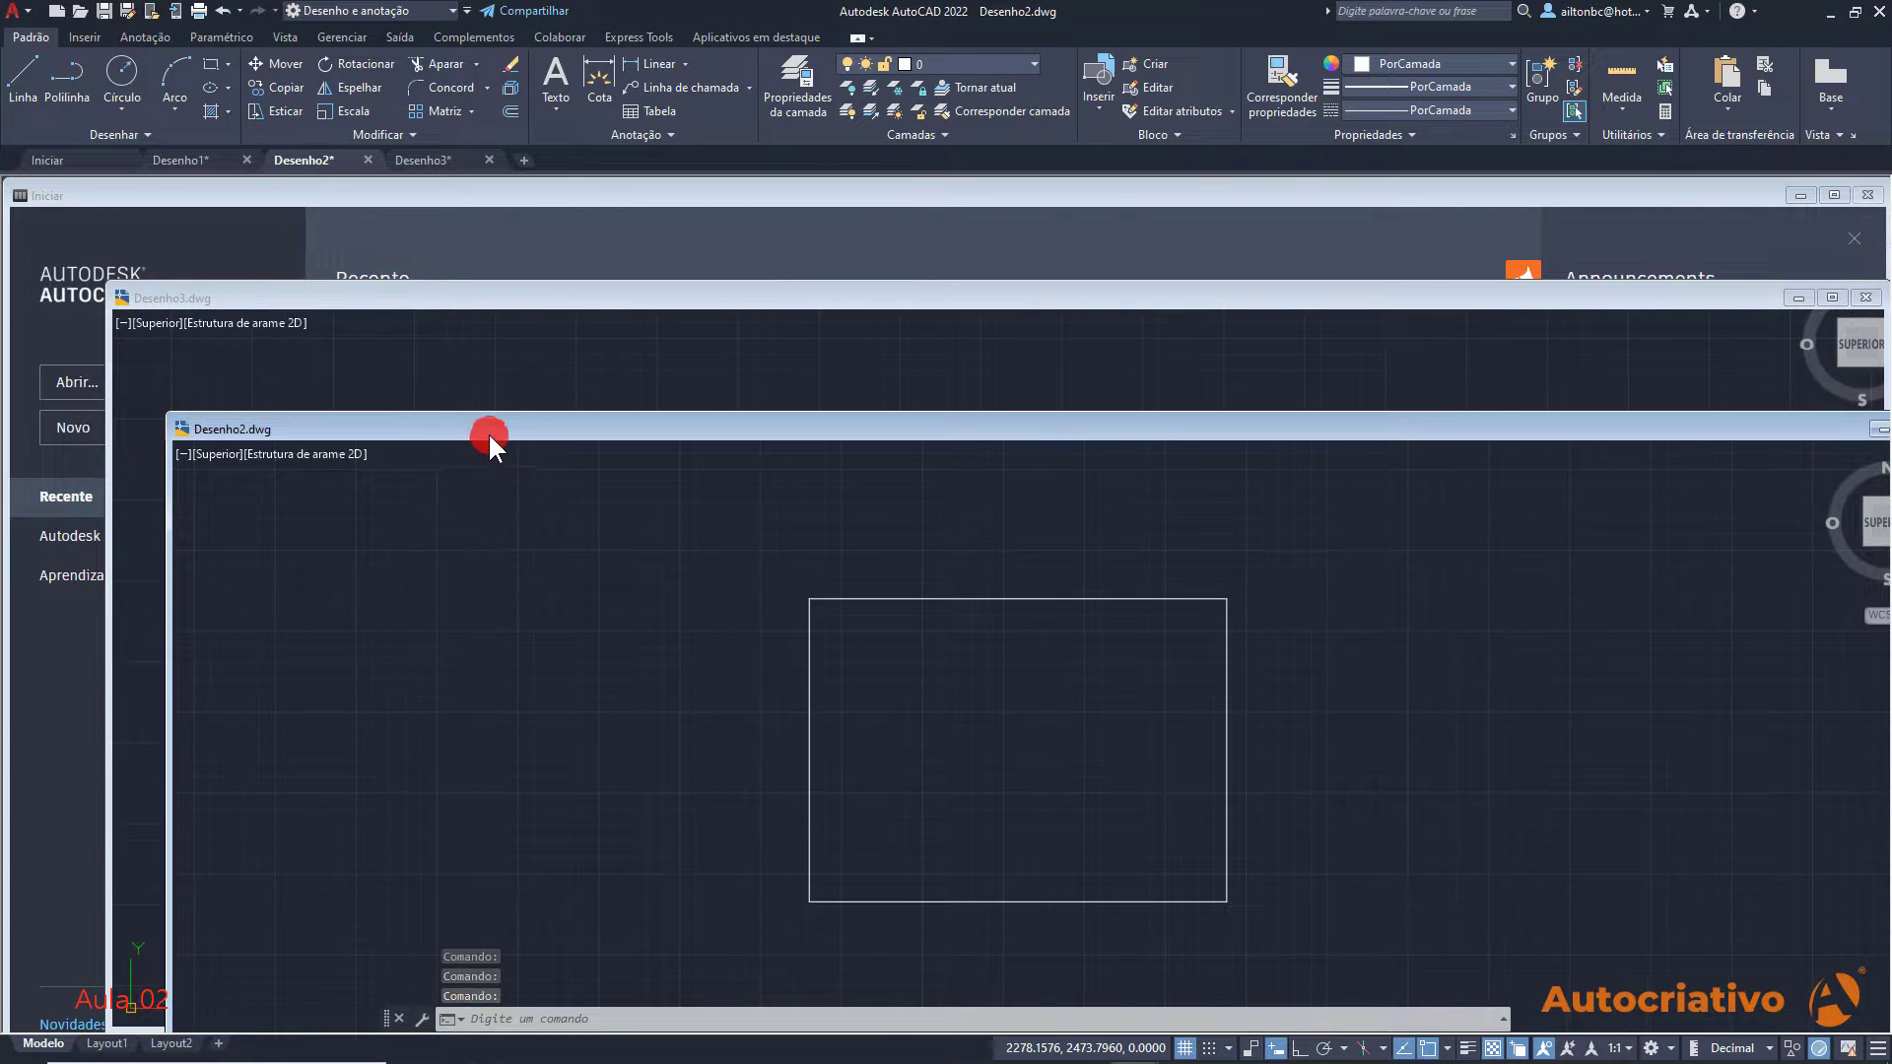
drag(321, 294, 272, 263)
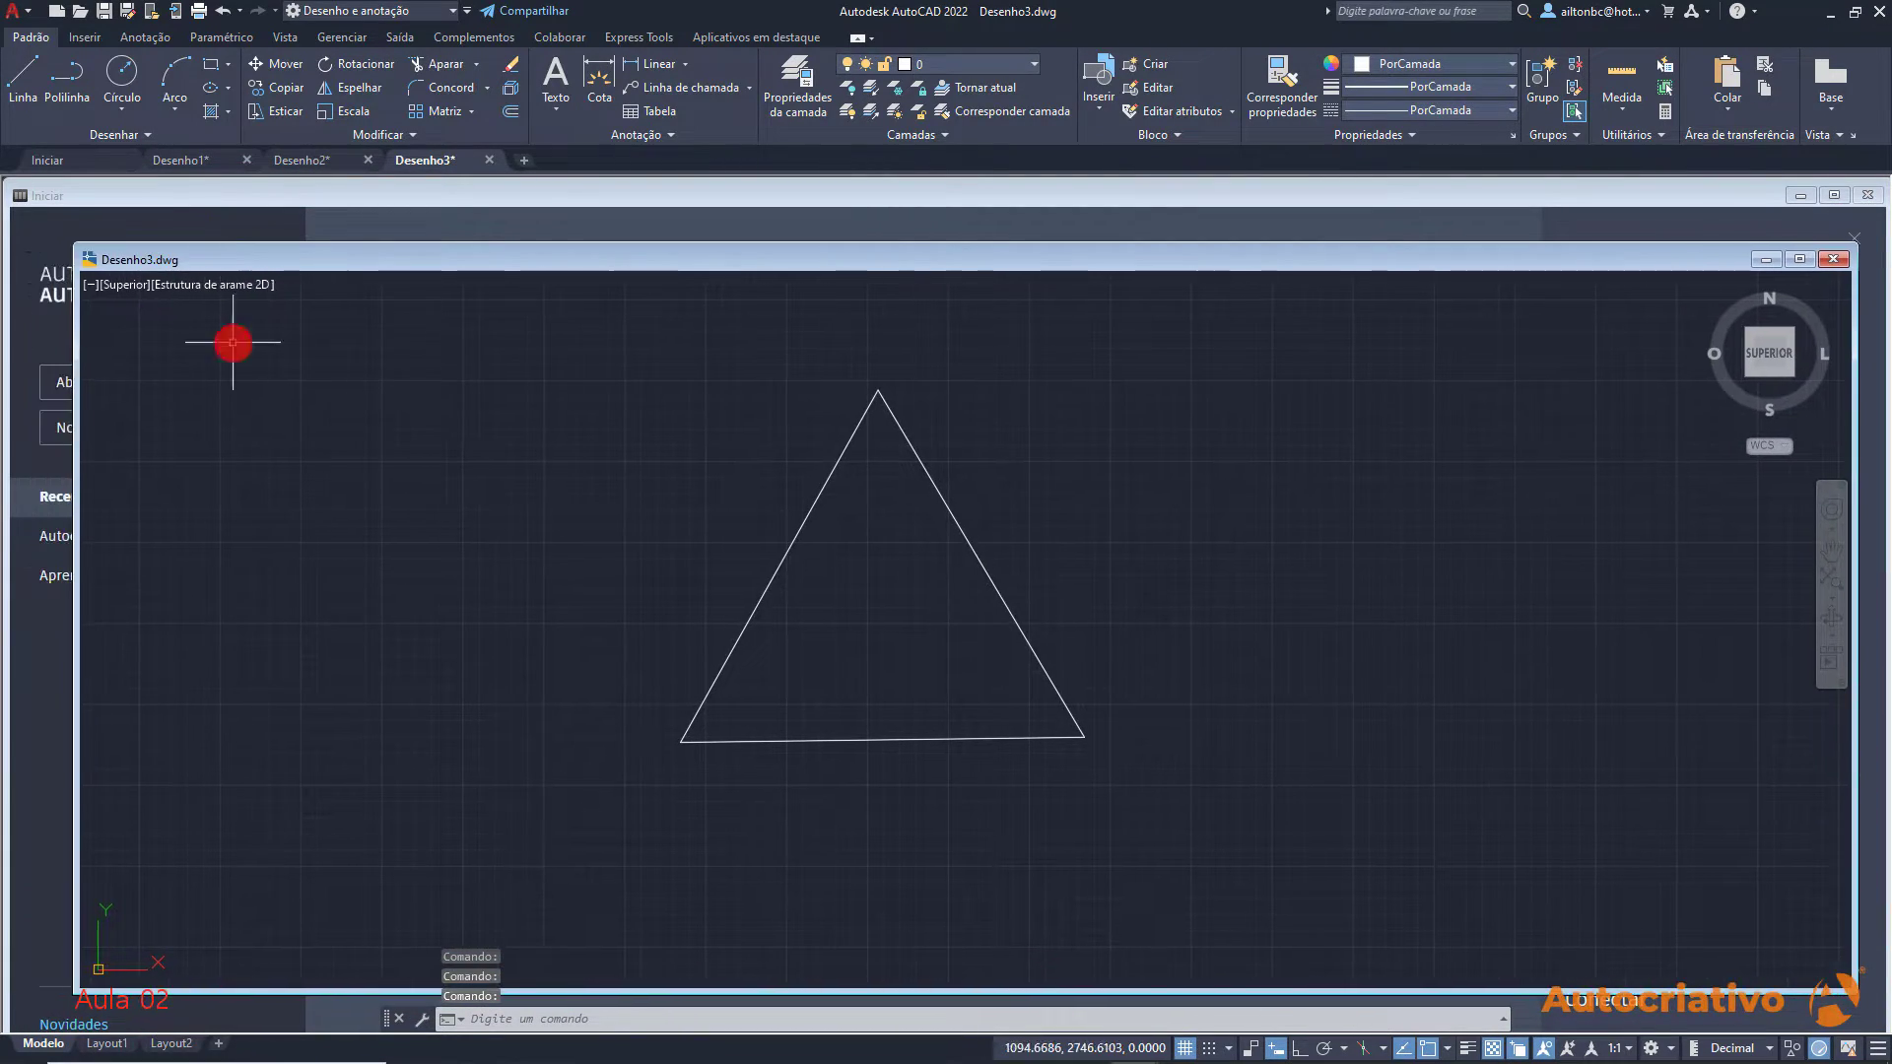
Narrow the Desenho3 and Iniciar windows to about half the workspace width and place them side by side
drag(77, 494, 896, 499)
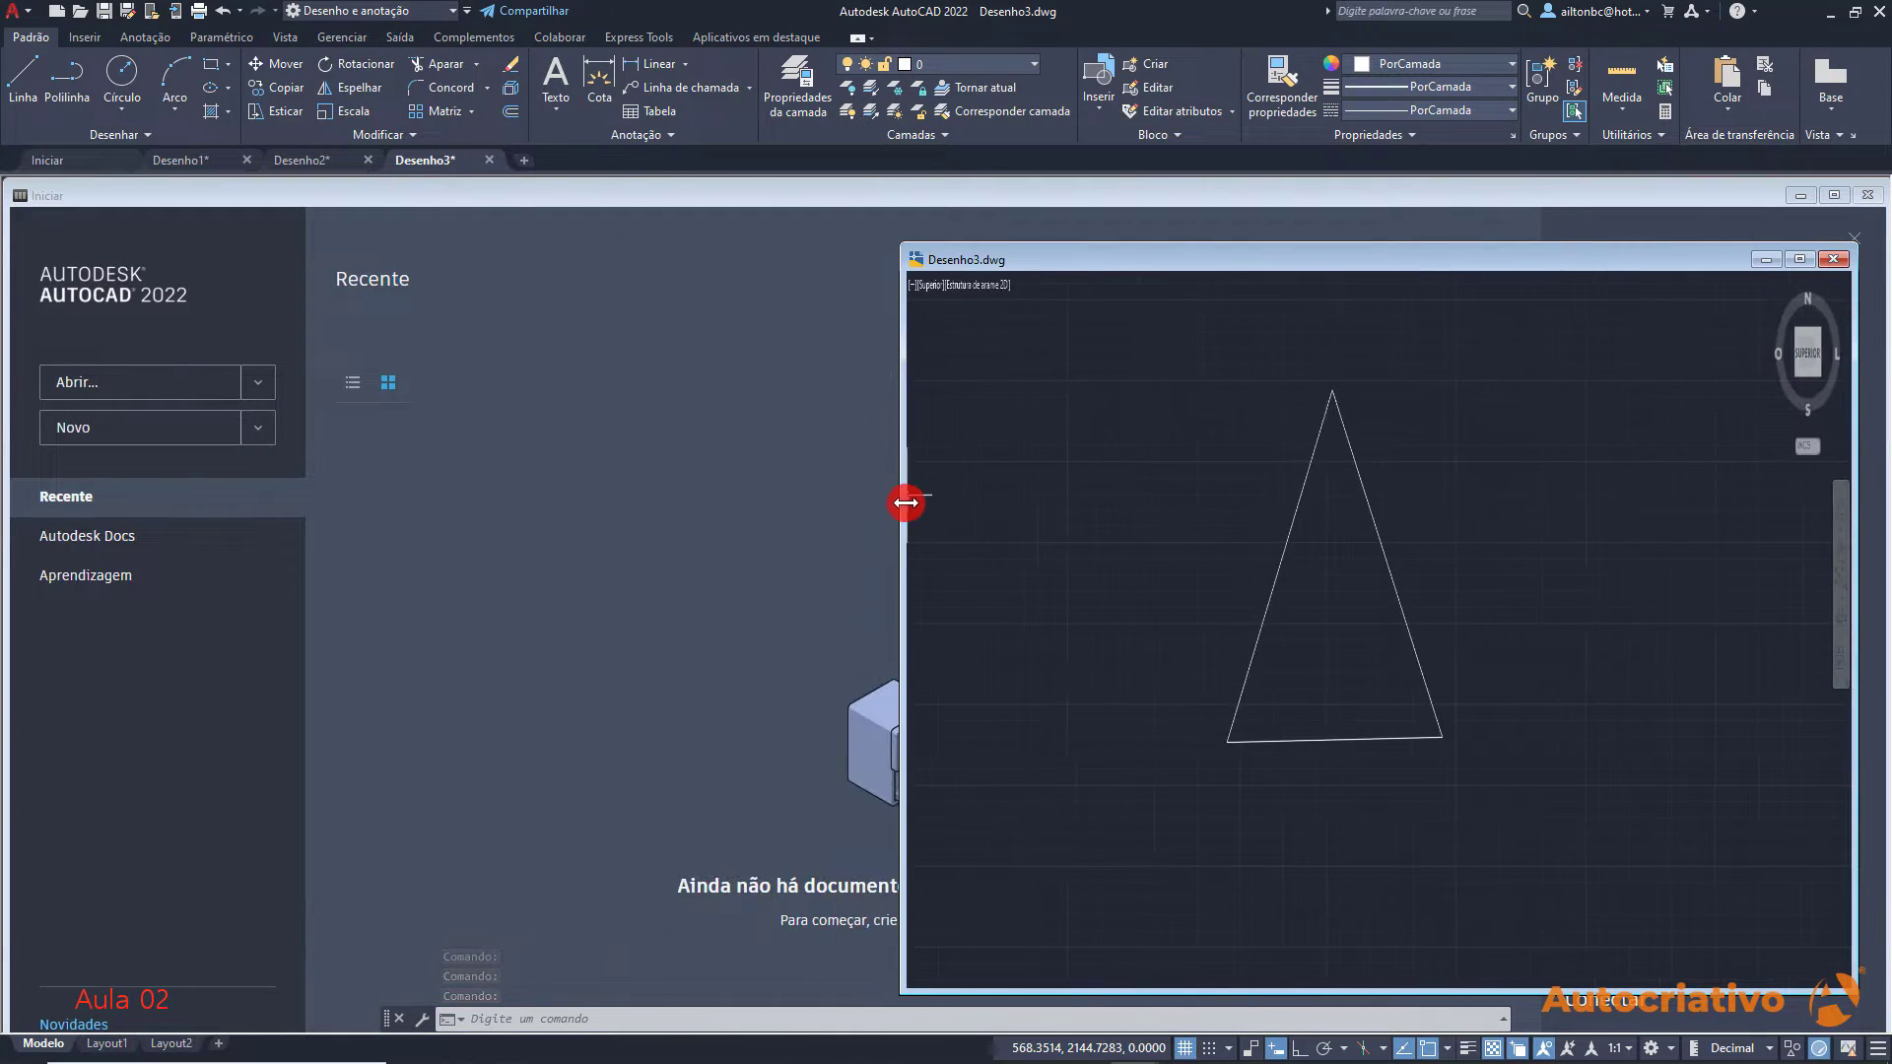
drag(1310, 264, 446, 209)
click(1465, 295)
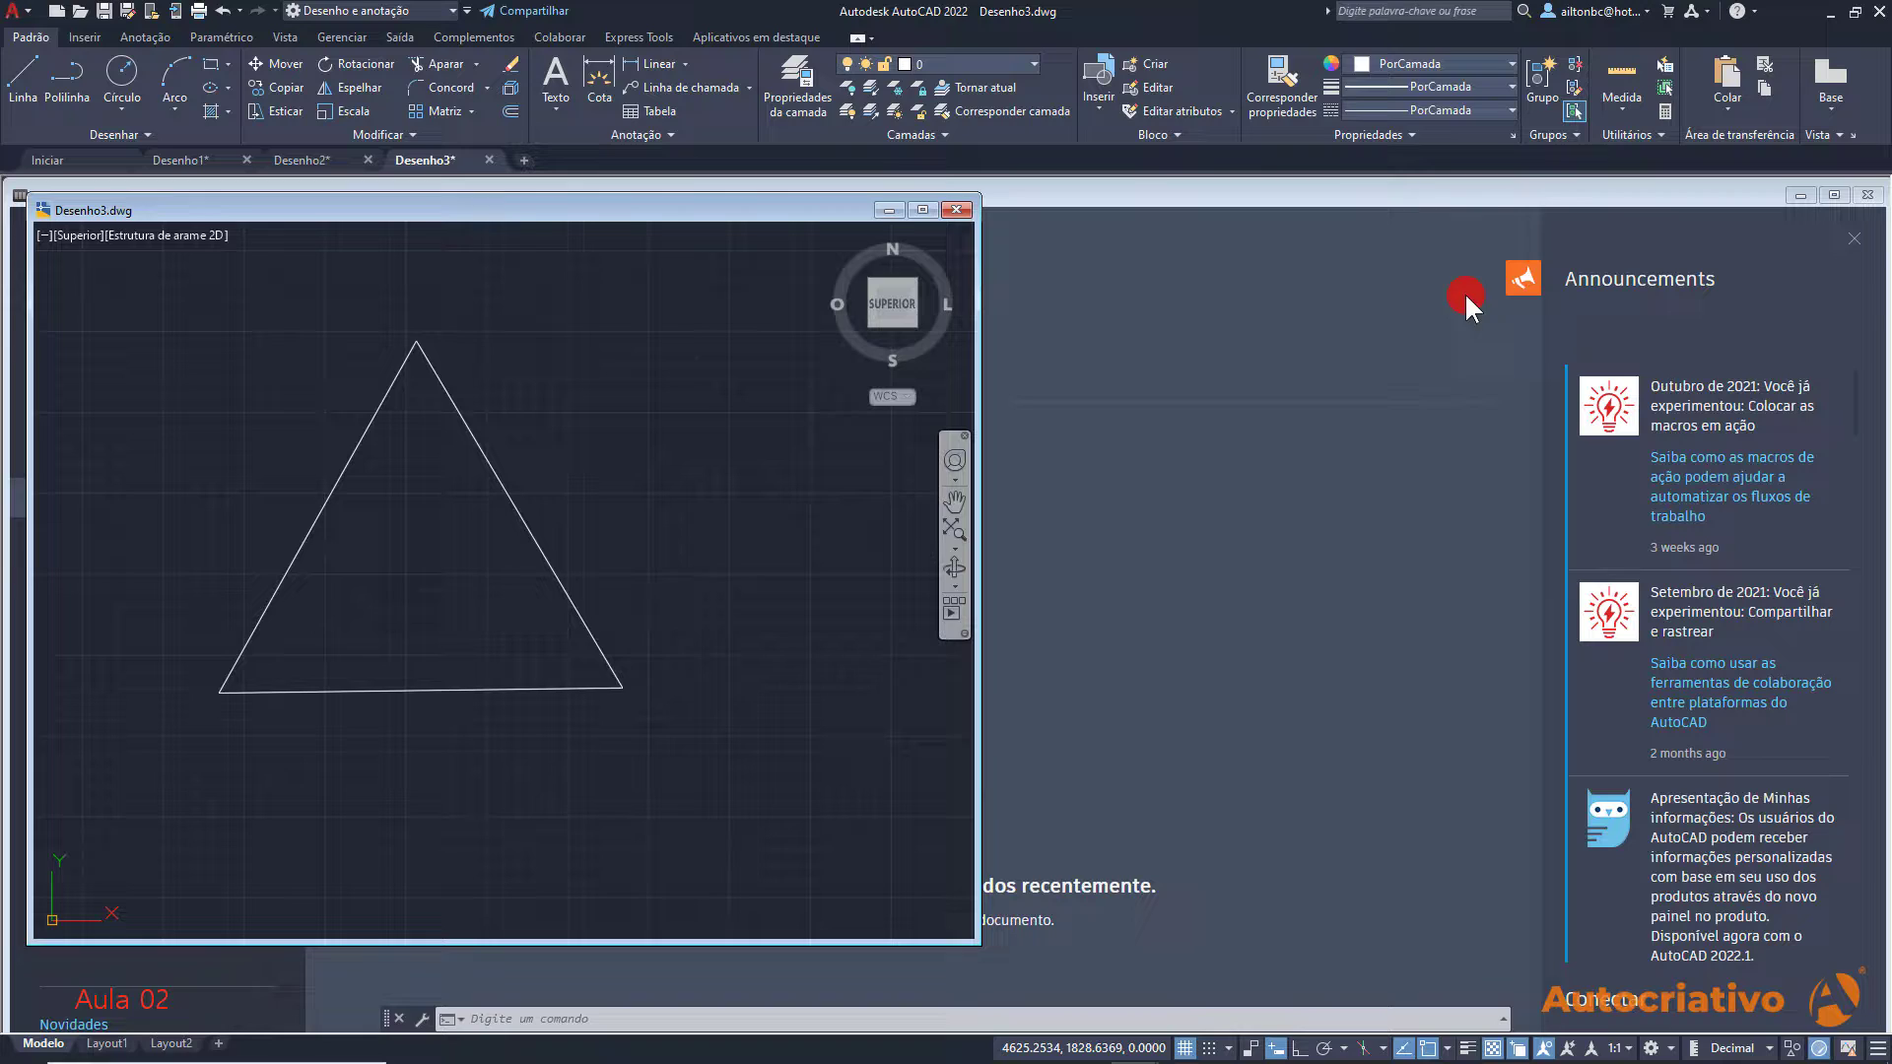
click(1373, 195)
drag(1146, 199, 1187, 252)
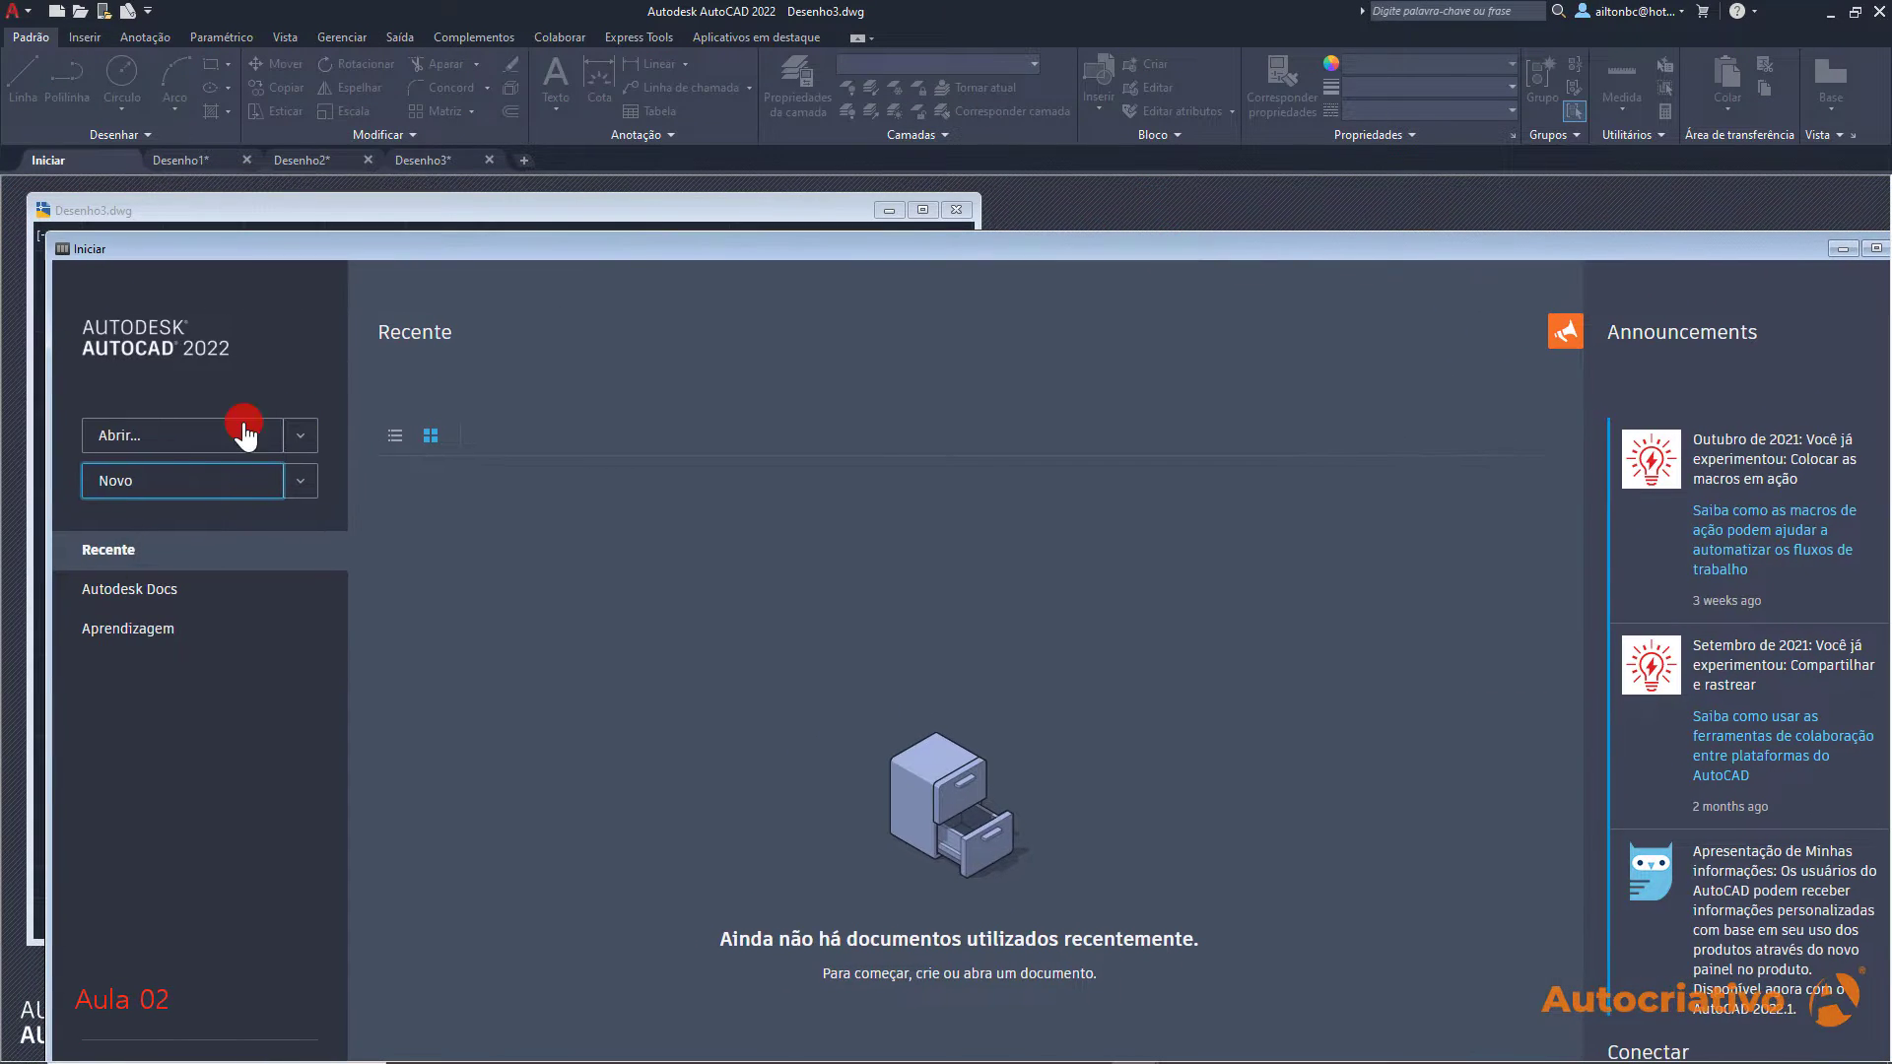
drag(49, 486, 986, 471)
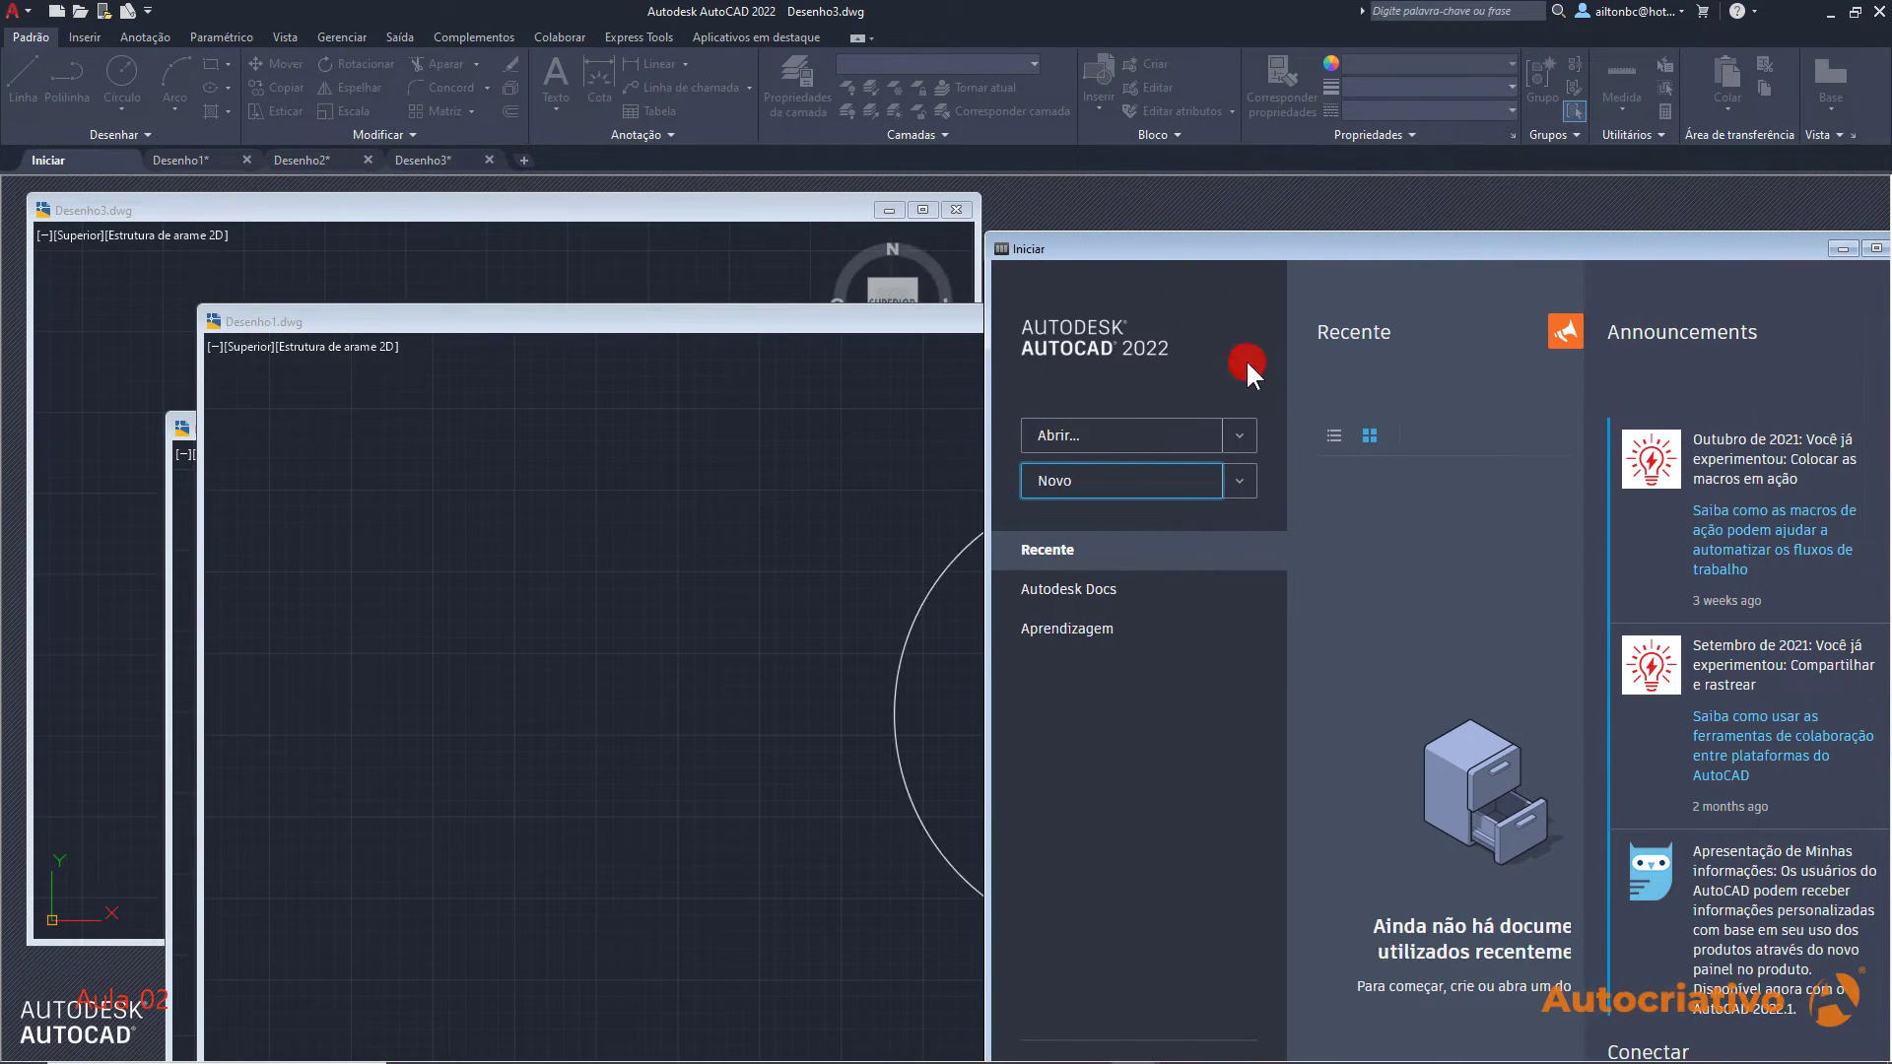
drag(1435, 253, 1355, 207)
Move the Desenho1 window aside, narrow the Desenho2 window and reposition it beside and over the Desenho3 window
drag(618, 324, 754, 277)
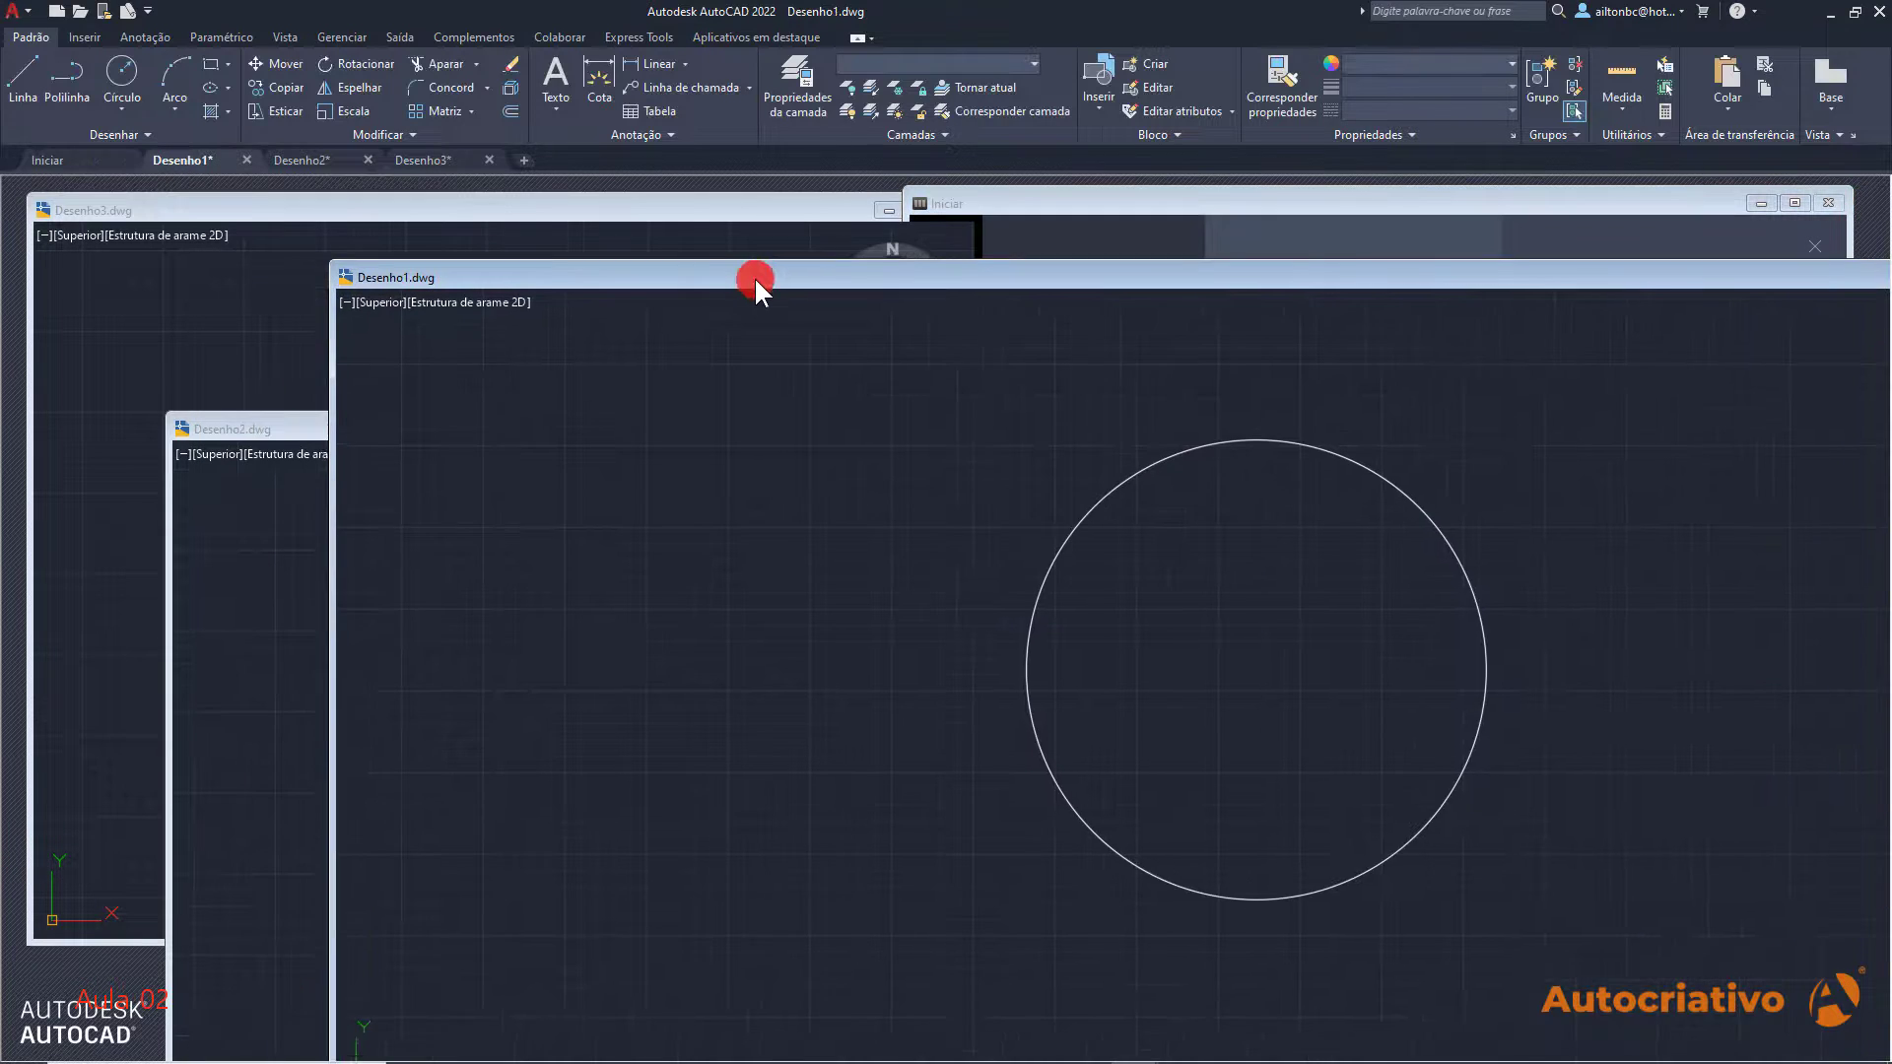
click(290, 419)
drag(296, 433, 212, 287)
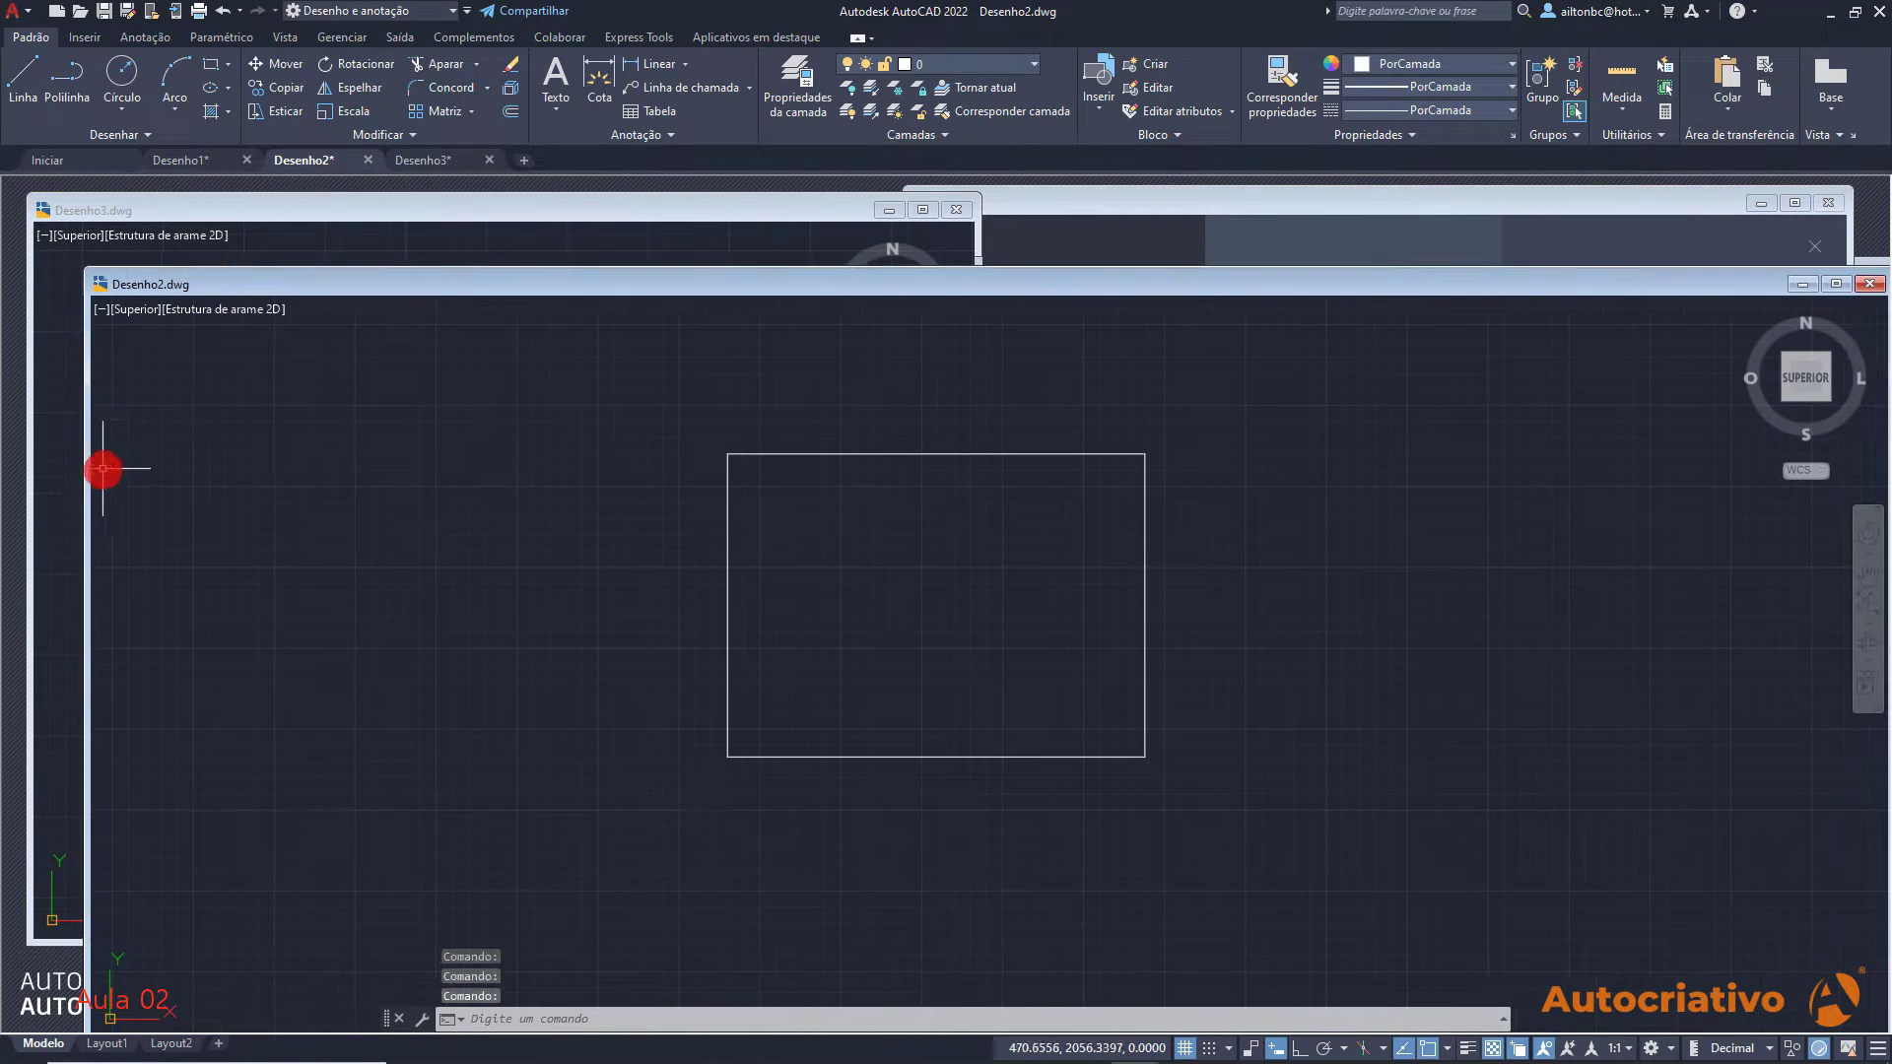
drag(87, 477, 634, 498)
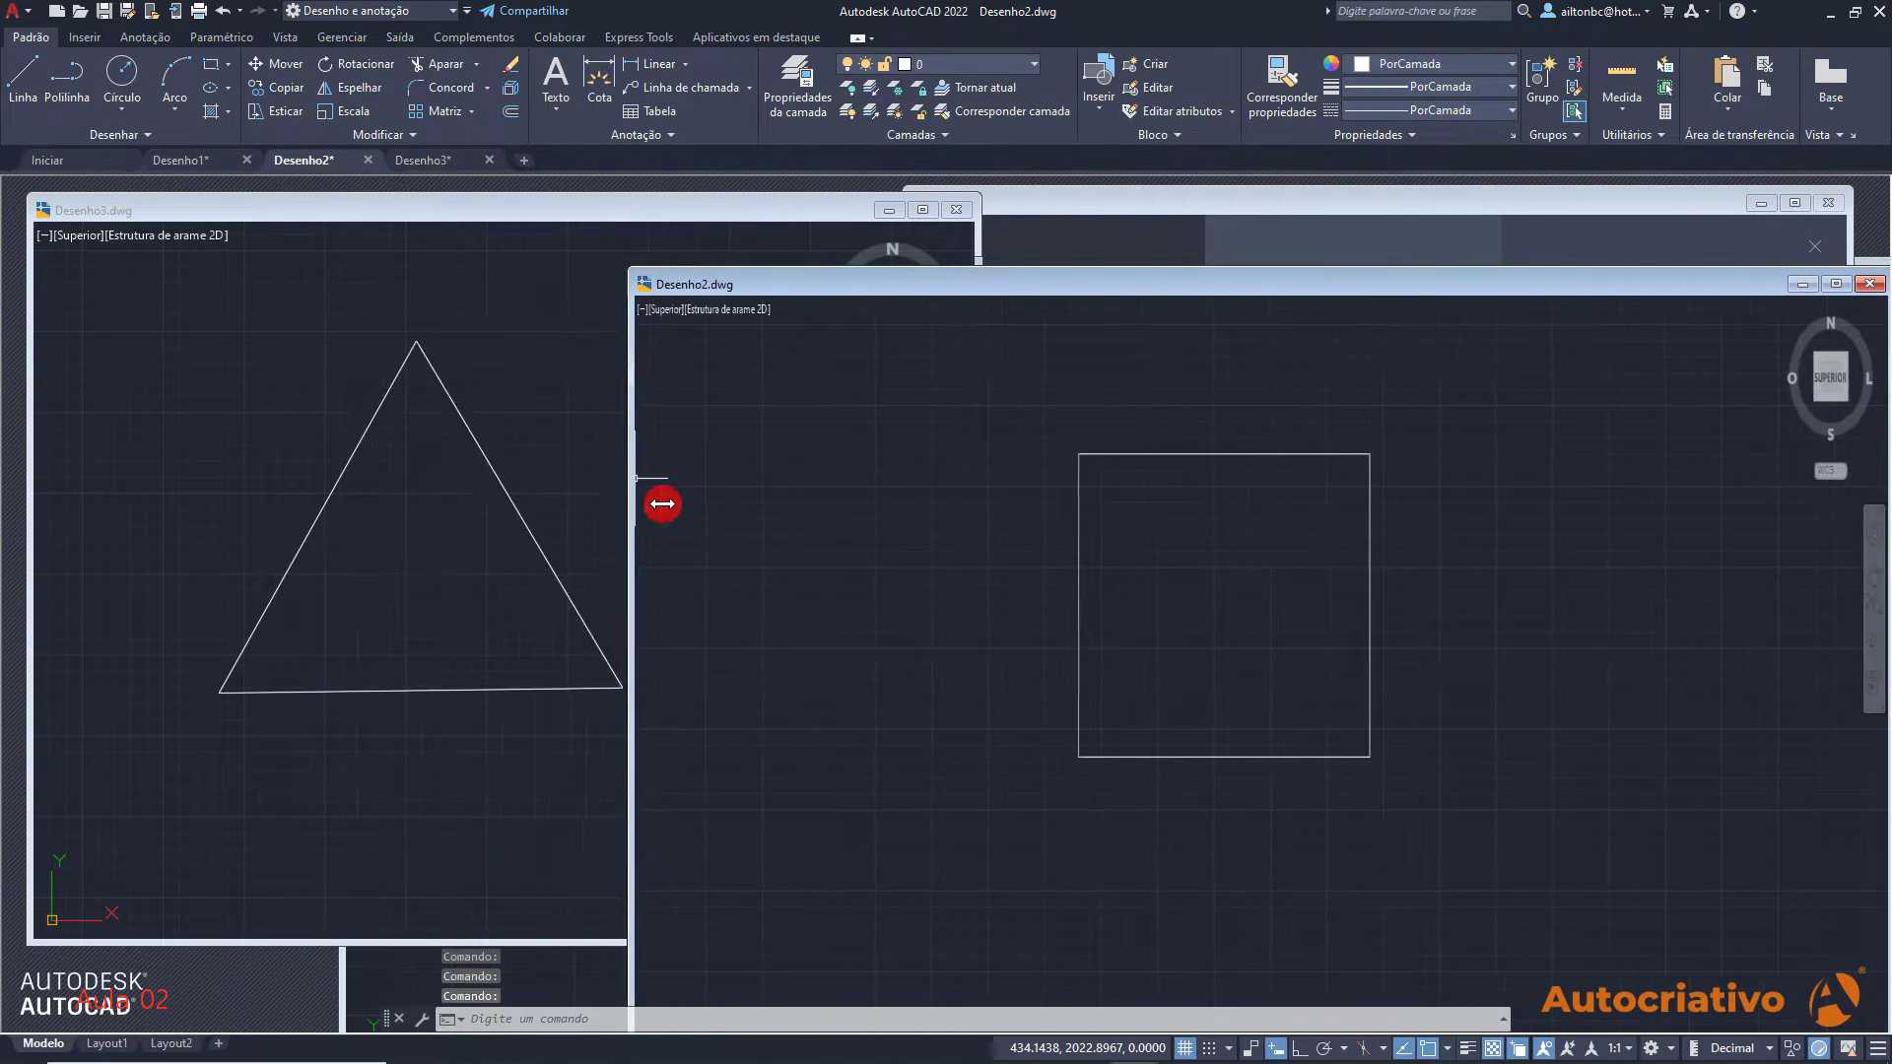
drag(1165, 286, 777, 239)
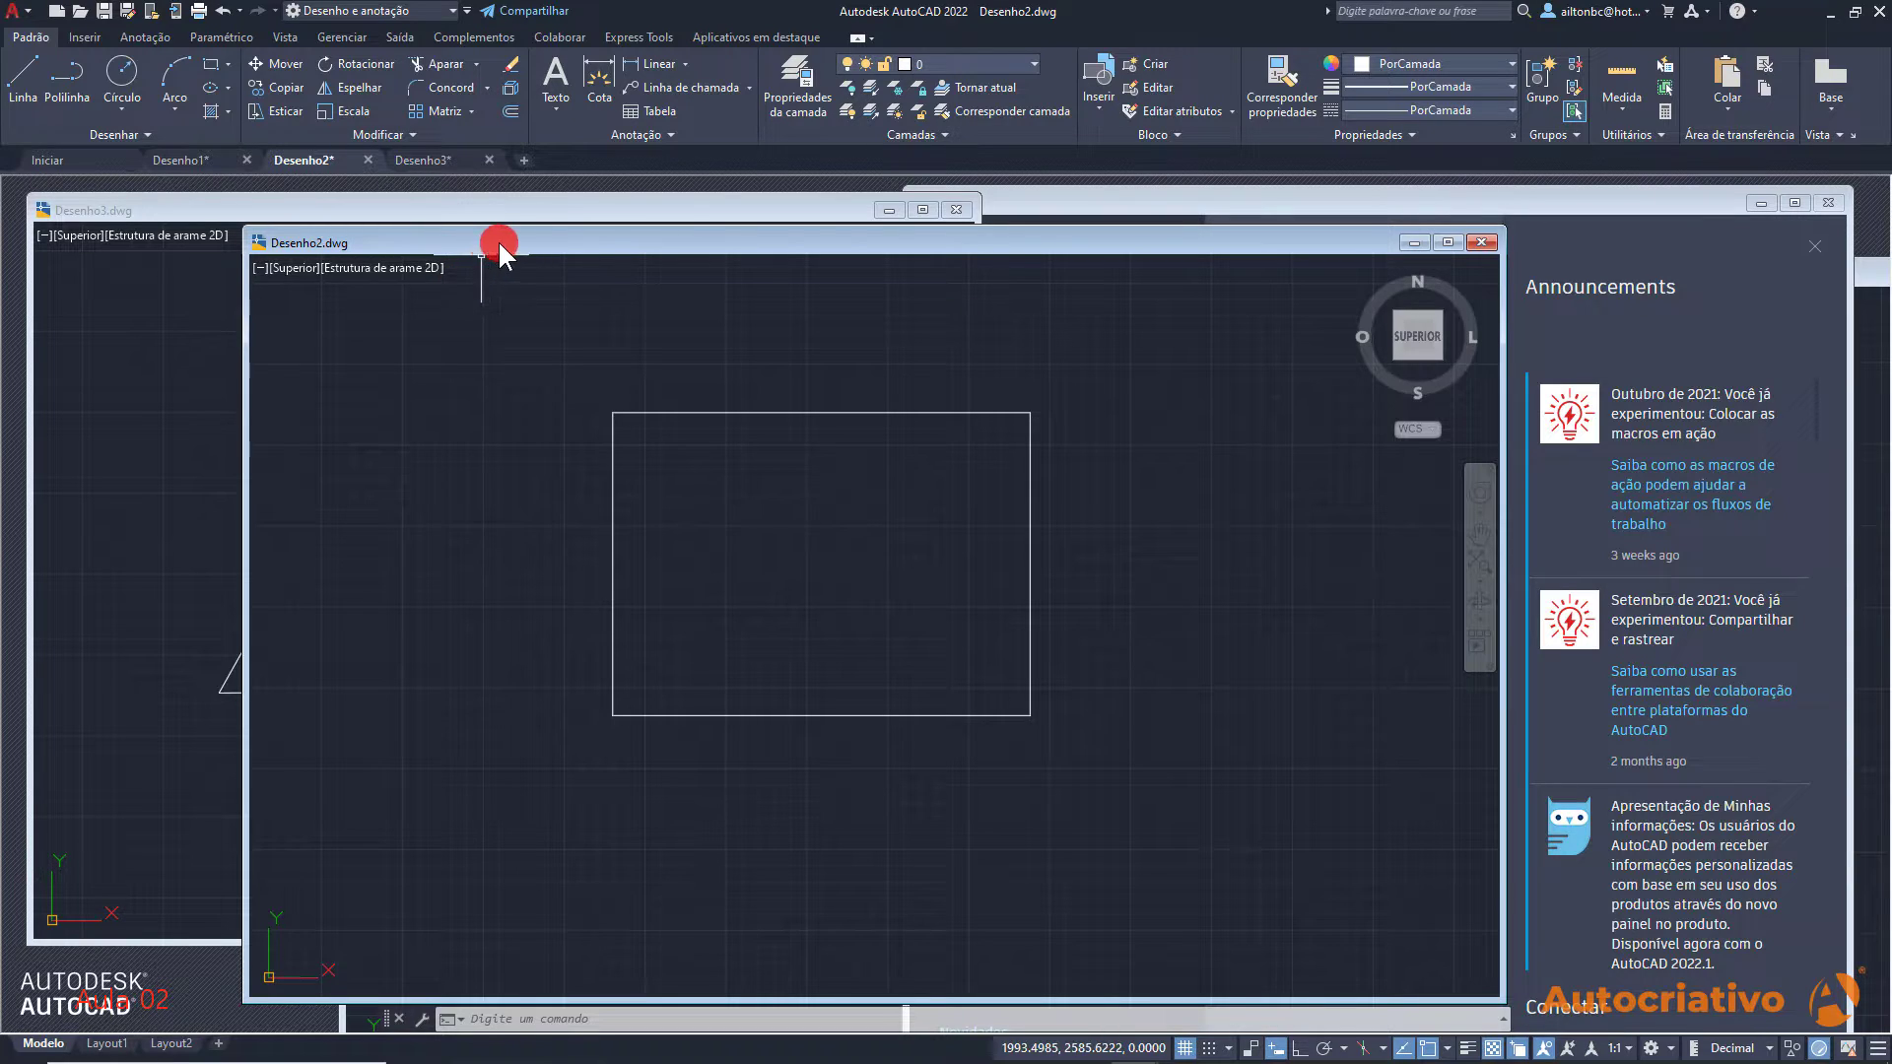
drag(499, 240, 1188, 205)
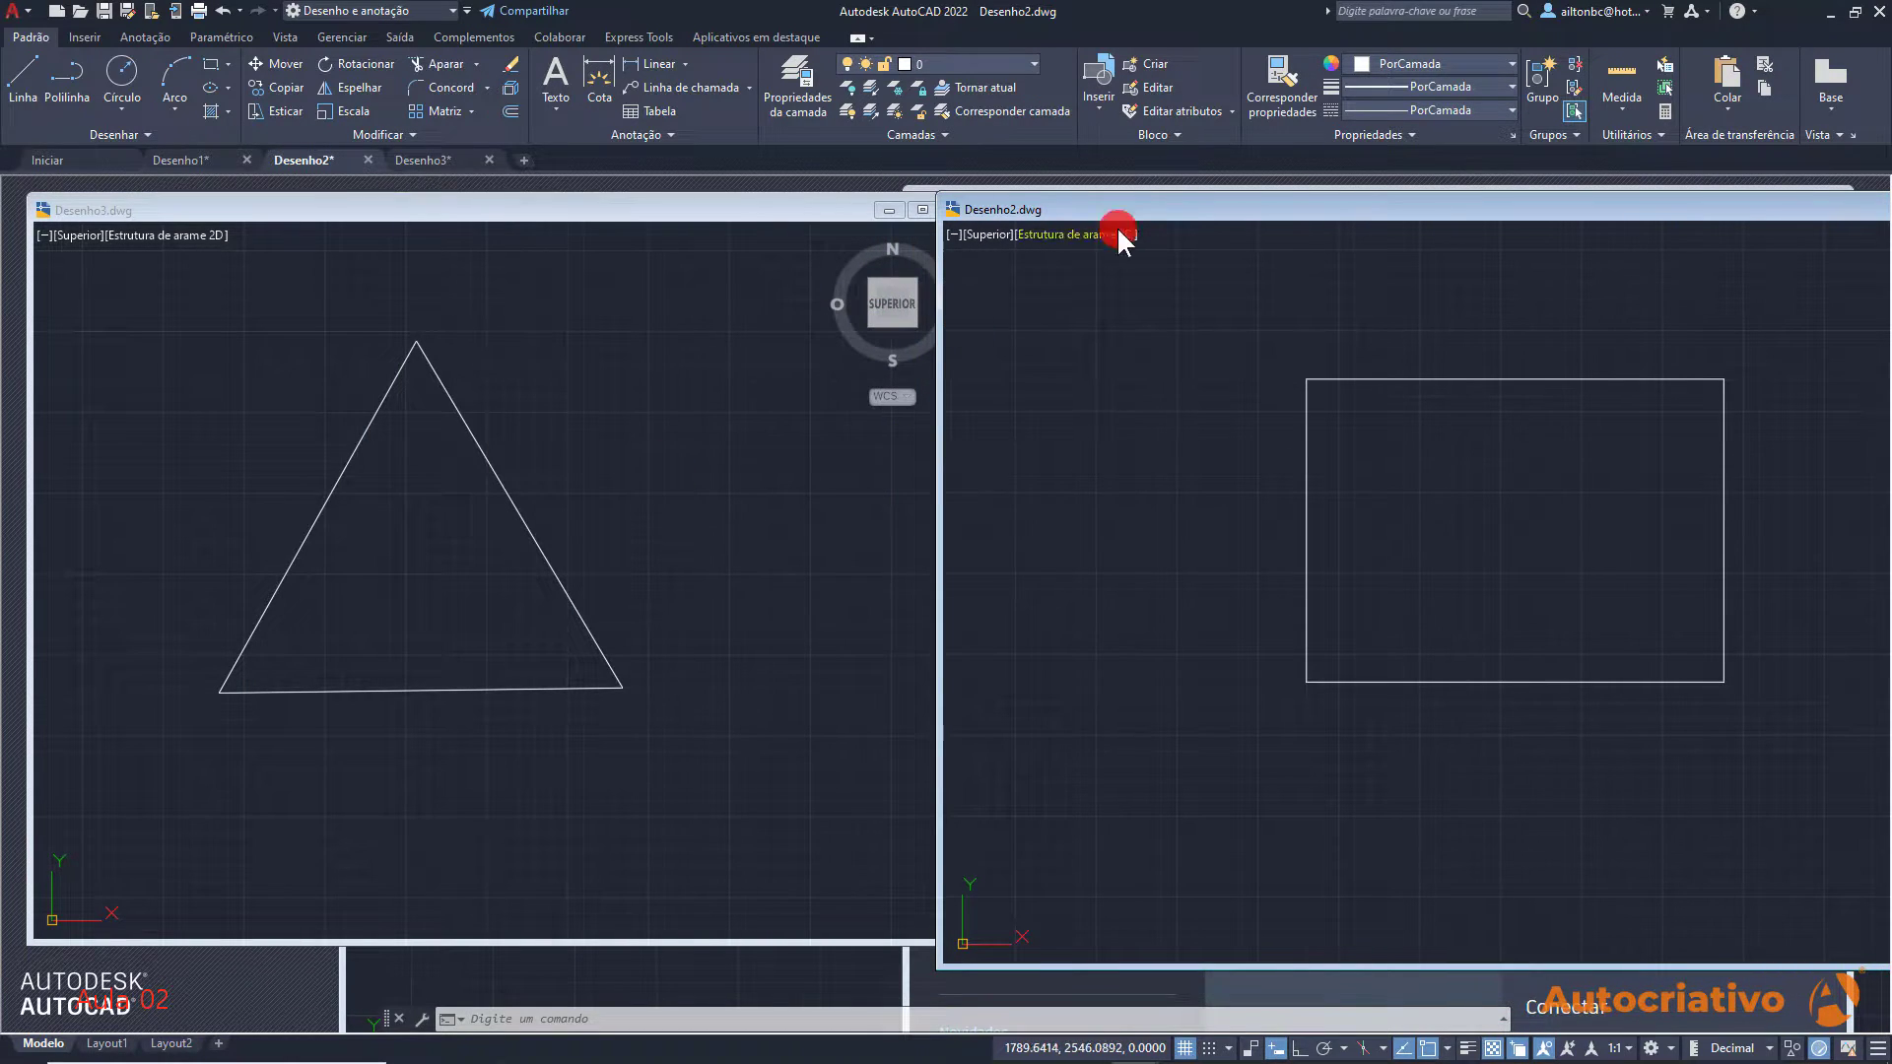
drag(1114, 211, 441, 210)
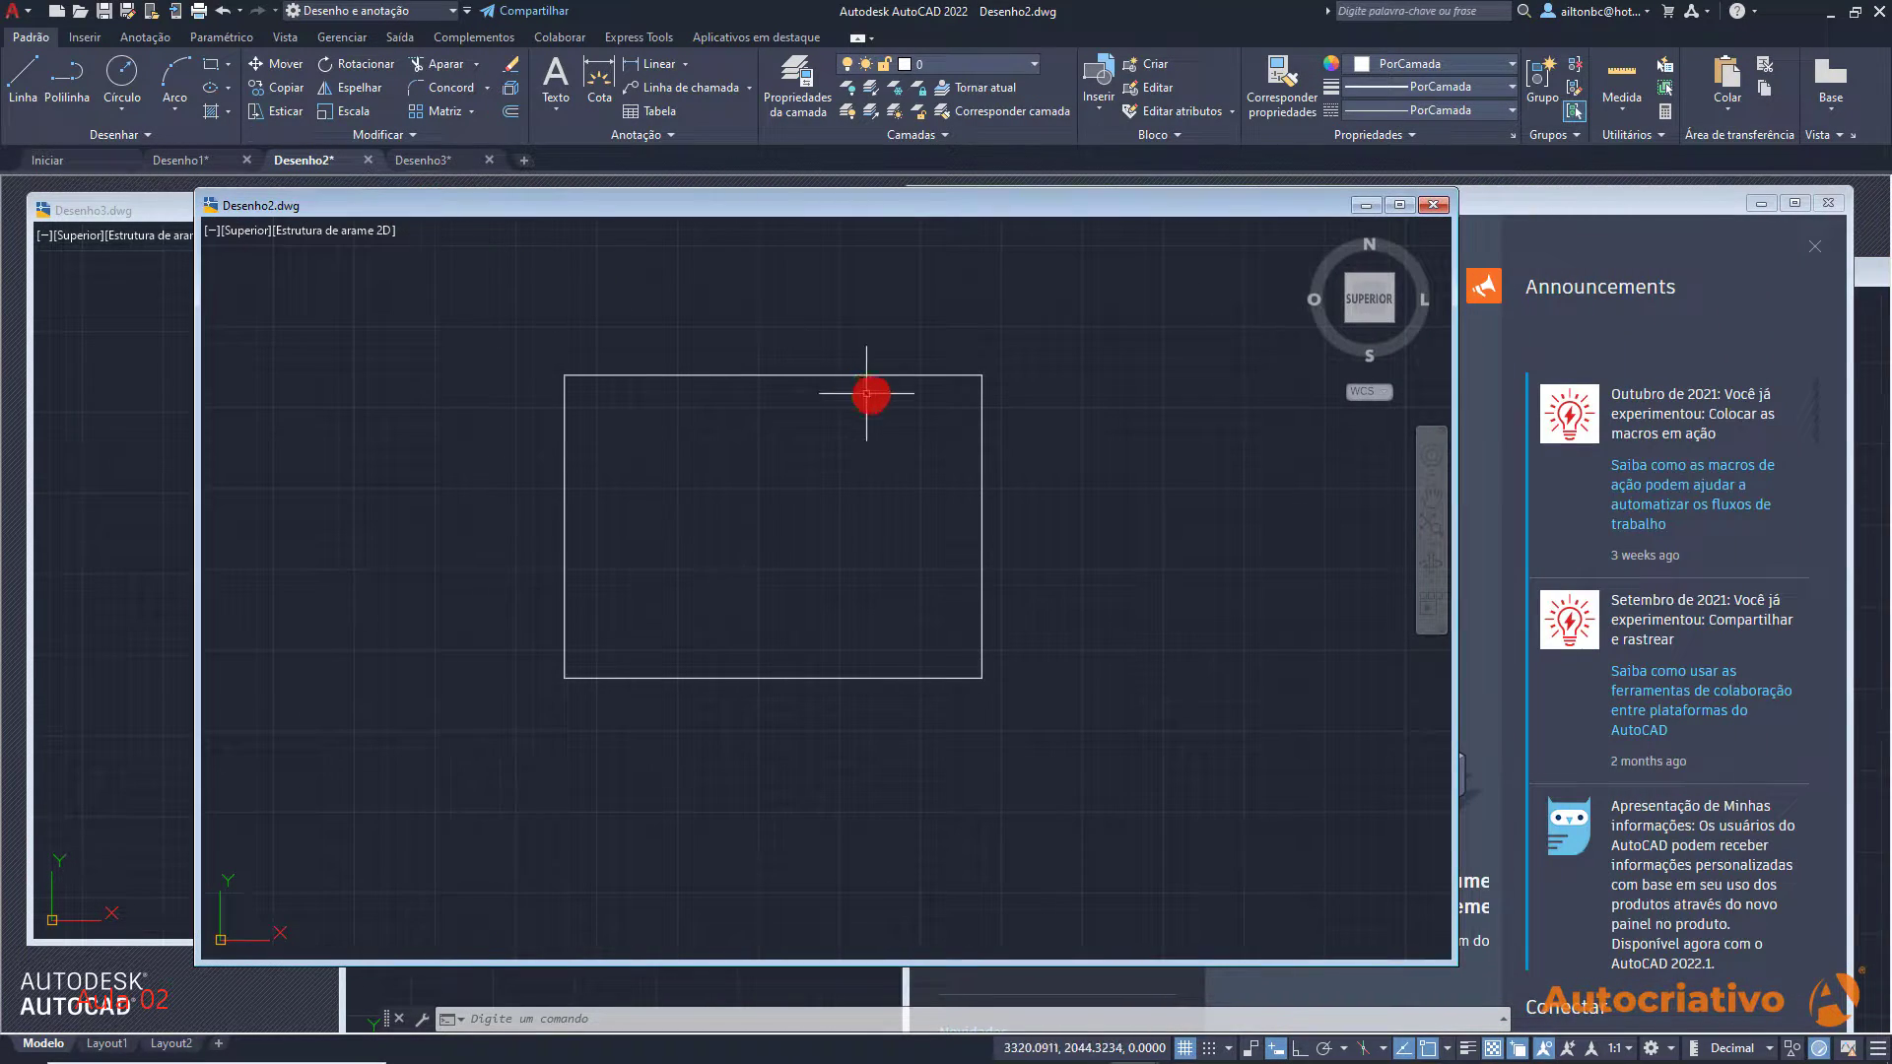
Maximize the Desenho2 window and view Desenho3 and Desenho2 before ending on Desenho1
click(1399, 205)
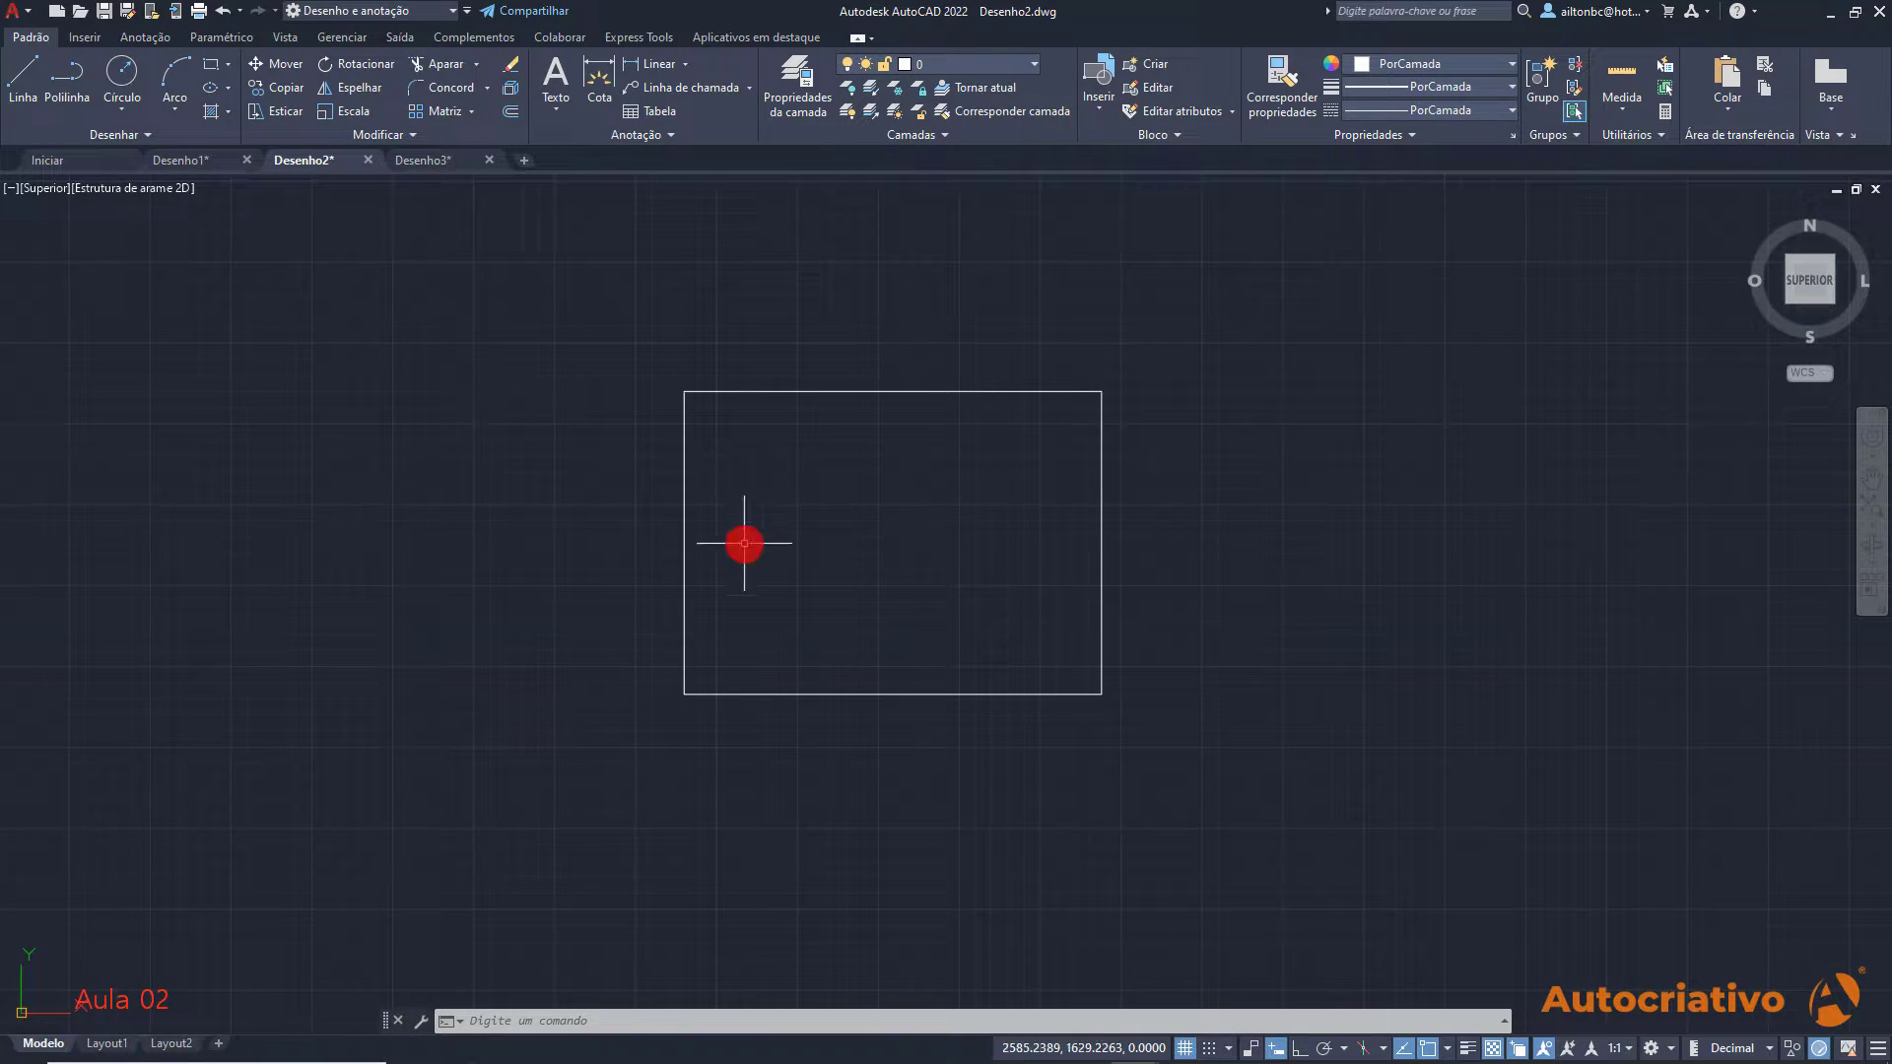
click(441, 155)
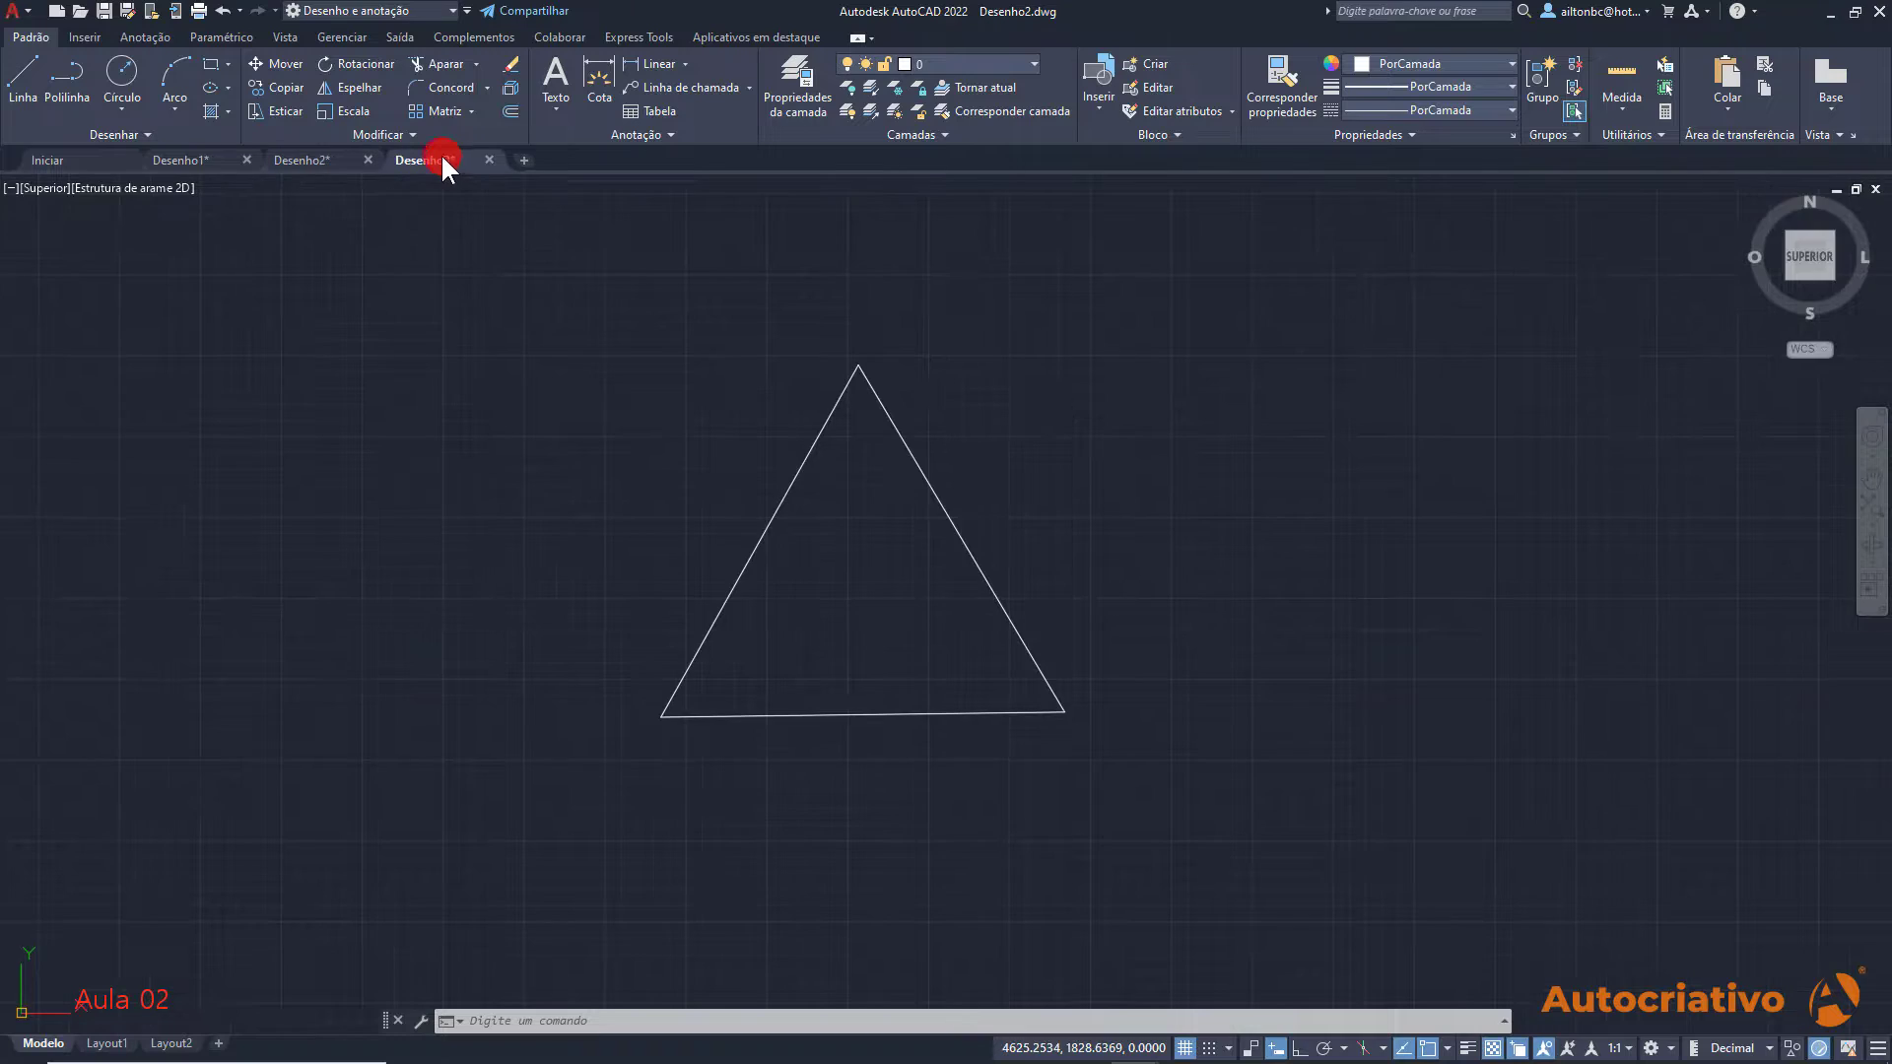
click(325, 160)
click(219, 160)
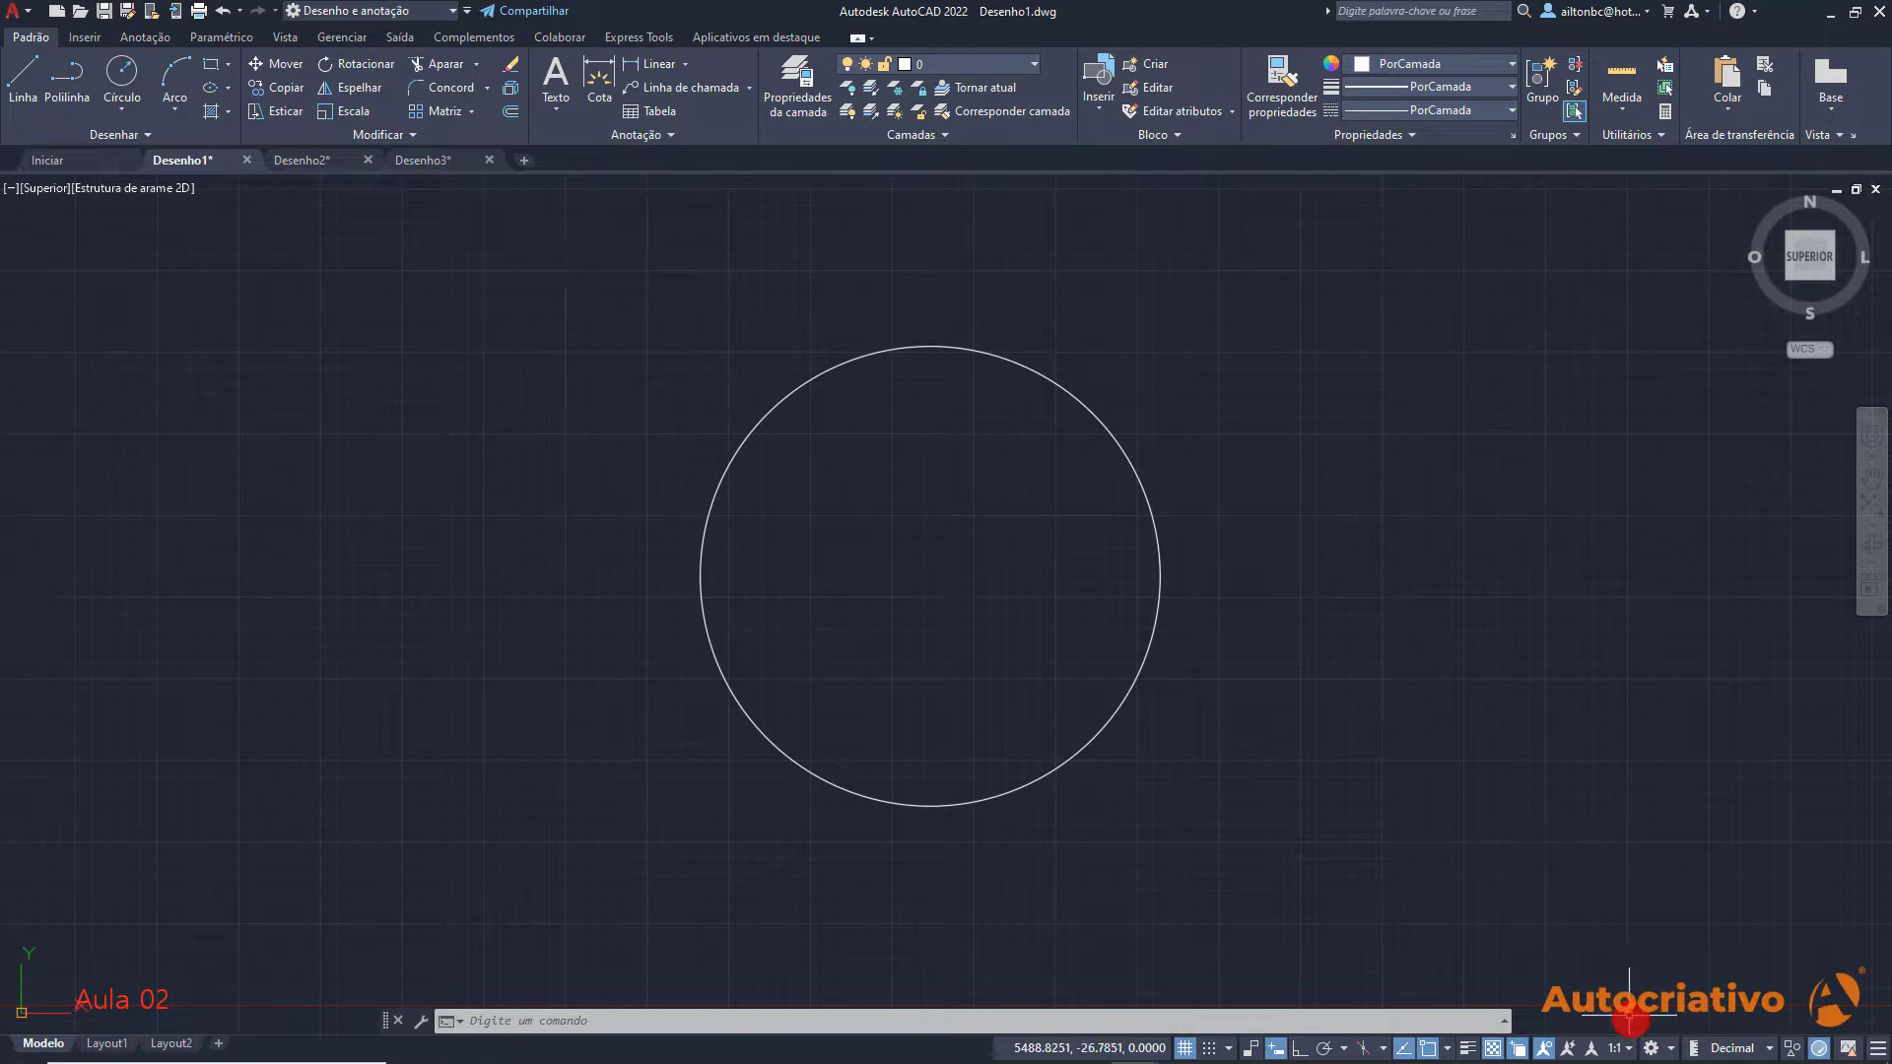
Check the list of available workspaces and close it without switching
click(1671, 1044)
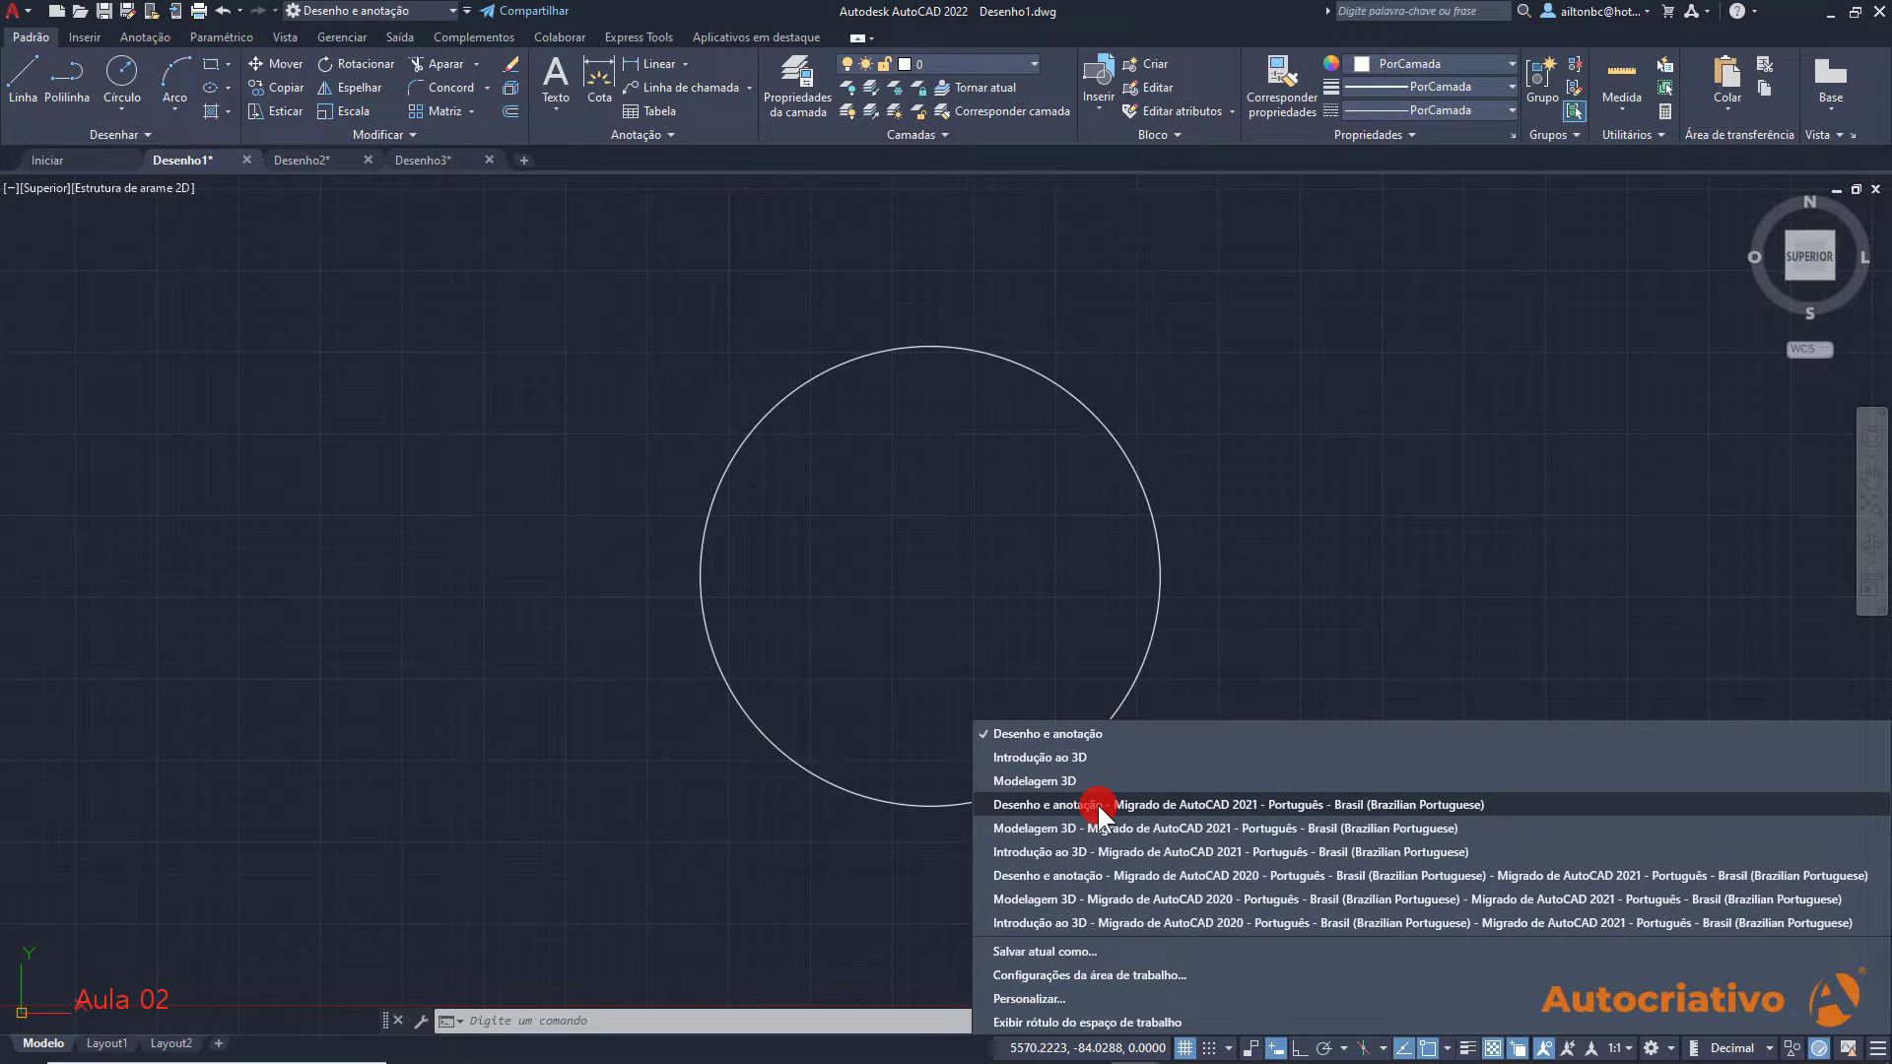
click(906, 609)
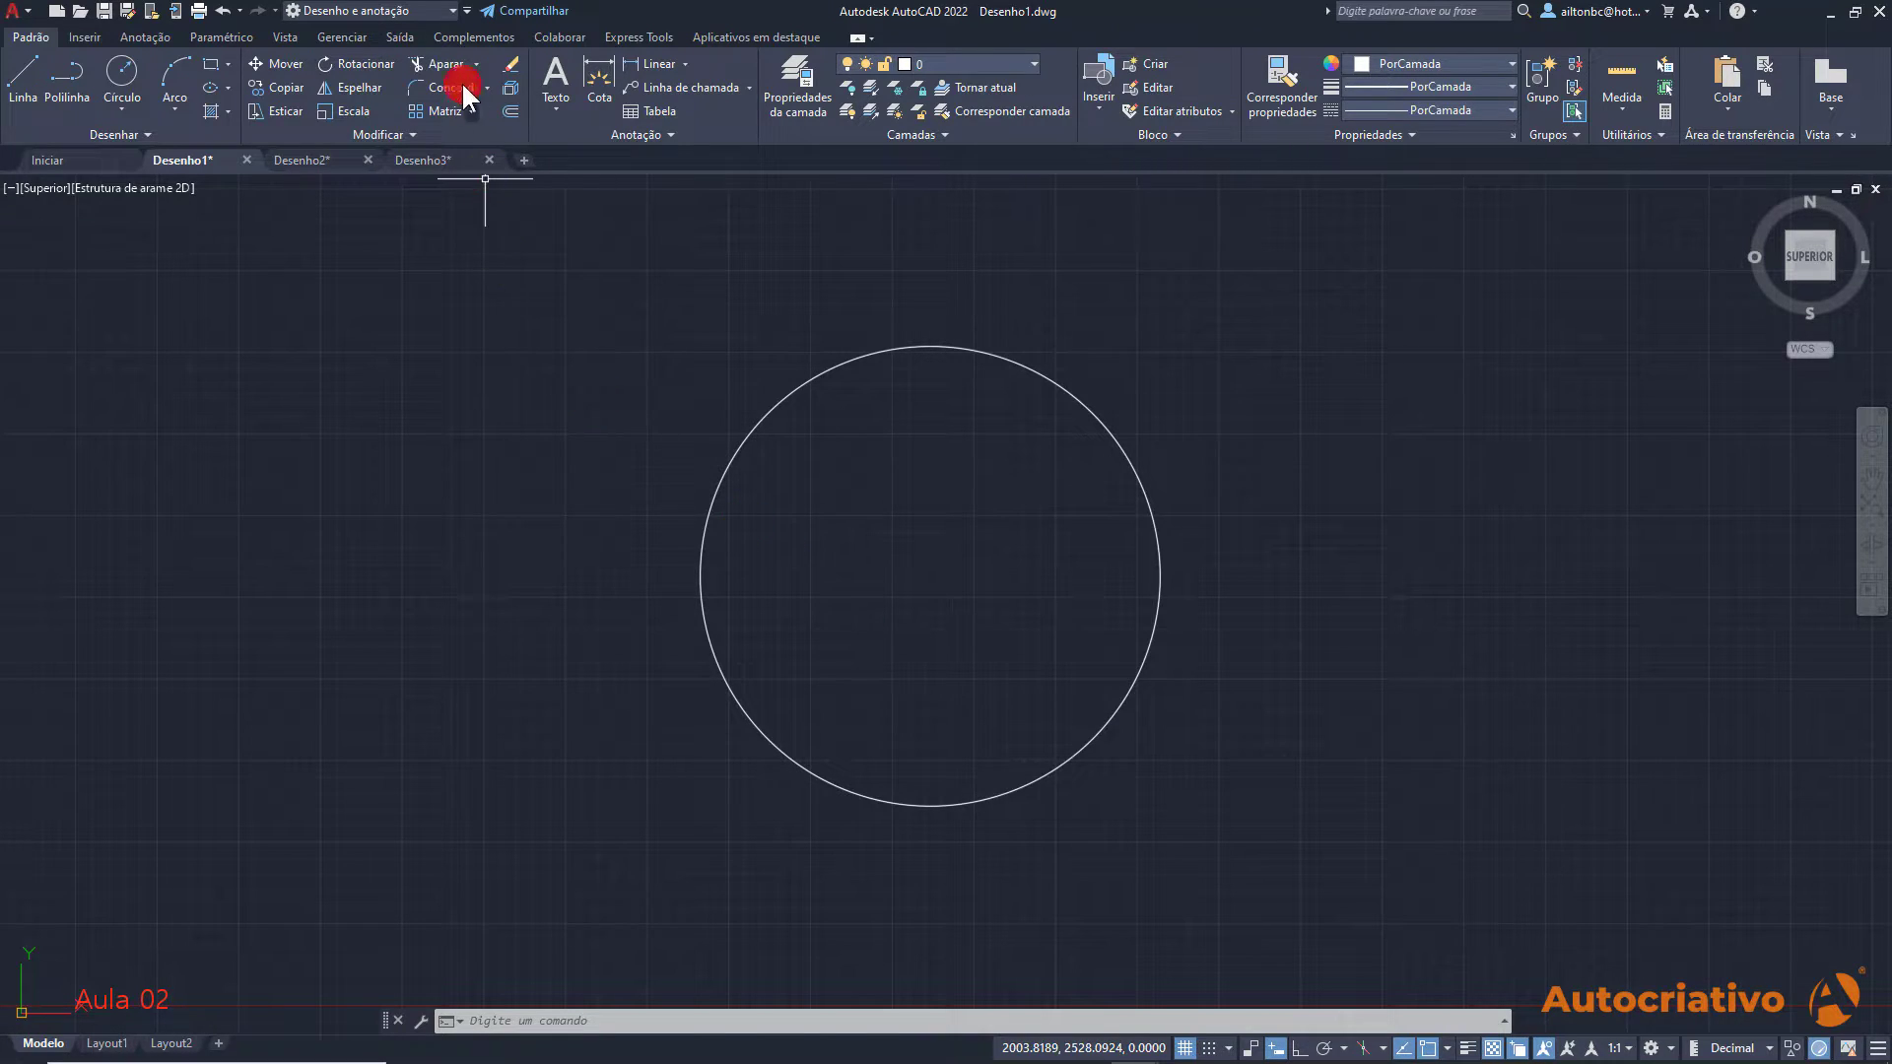
Switch to the Modelagem 3D workspace to see its tools and return to Desenho e anotação
click(452, 12)
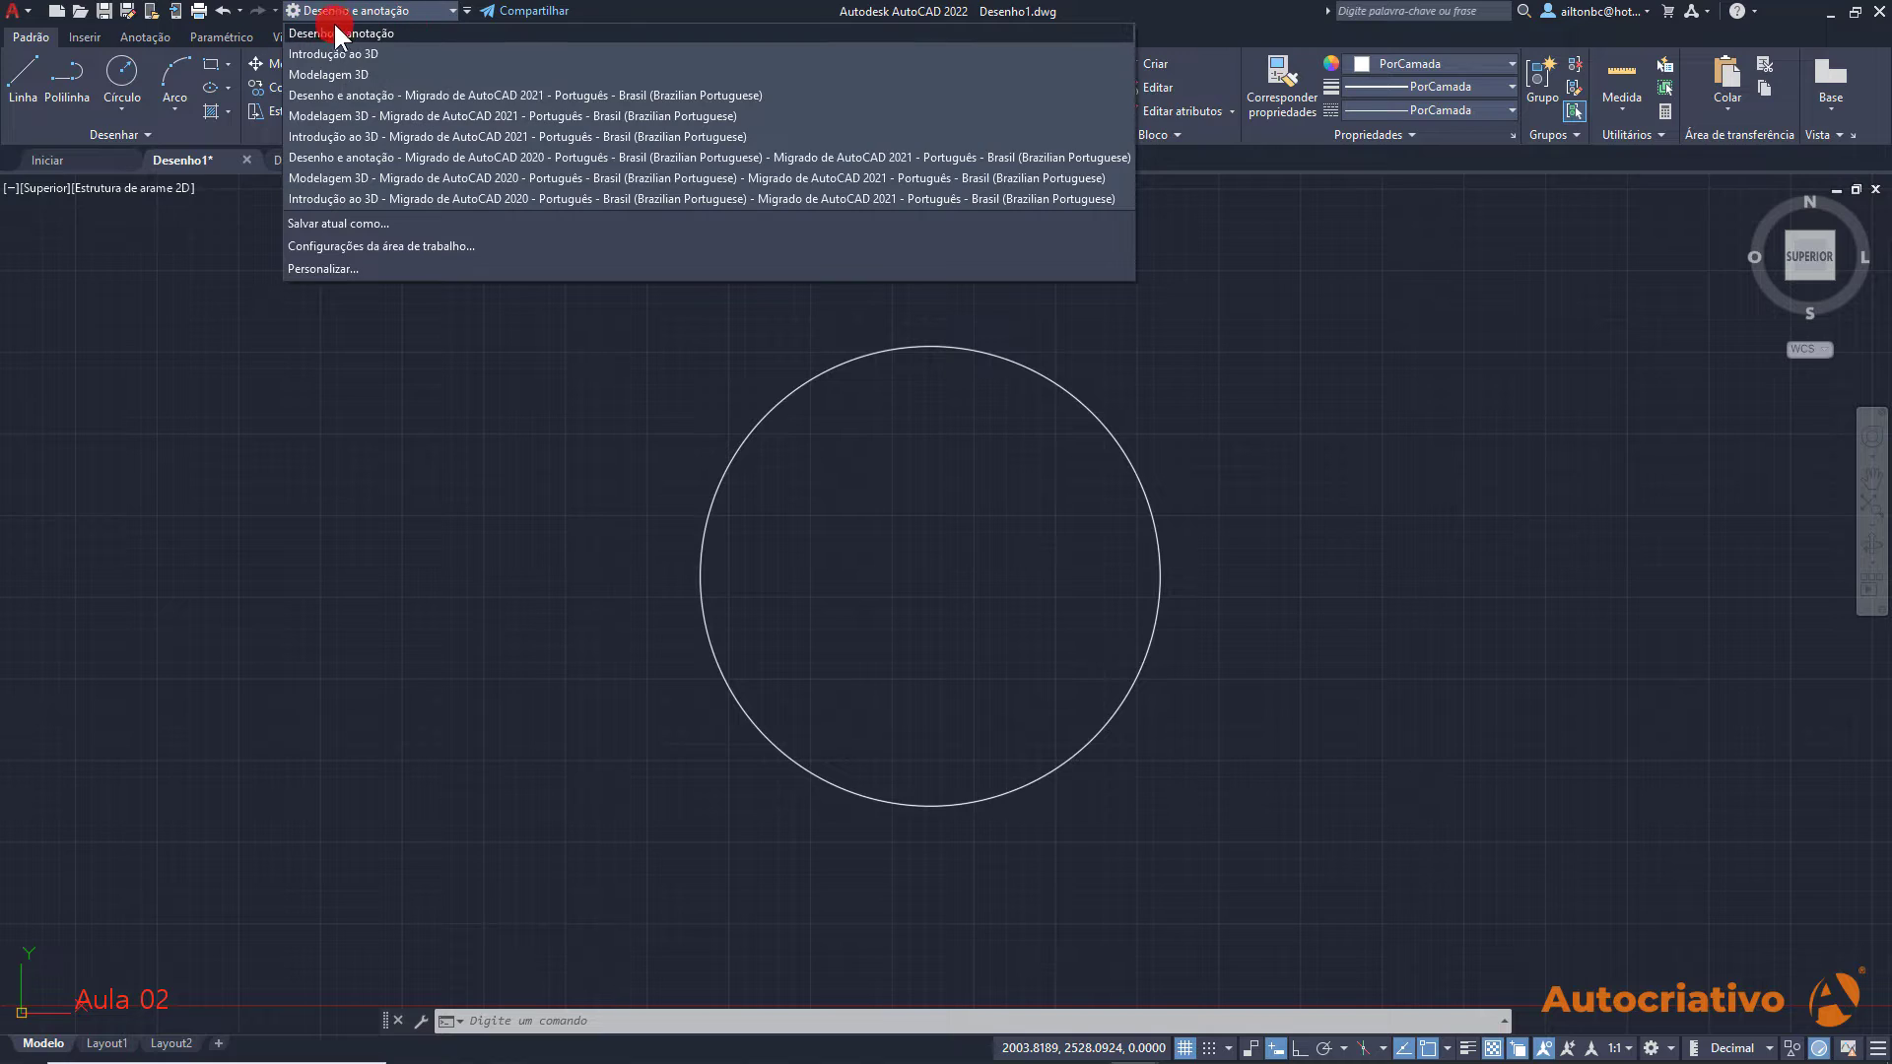
click(333, 75)
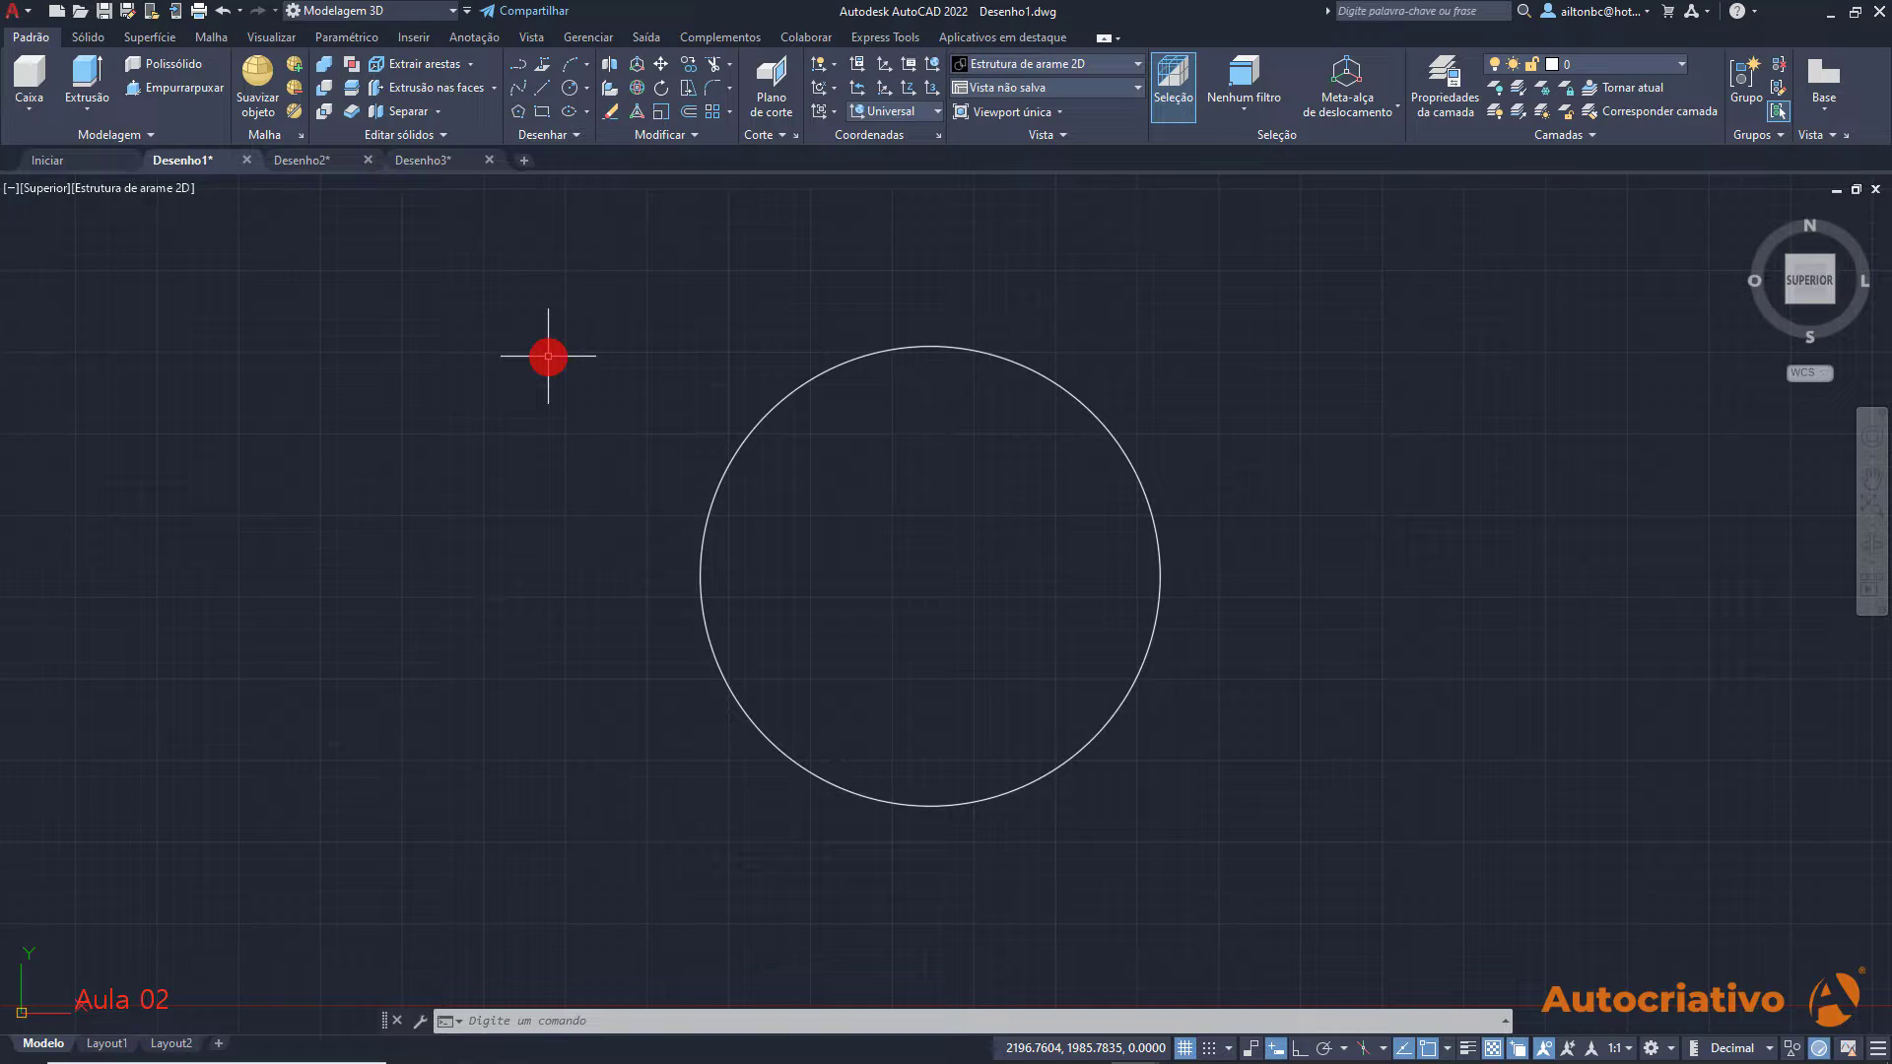
click(445, 12)
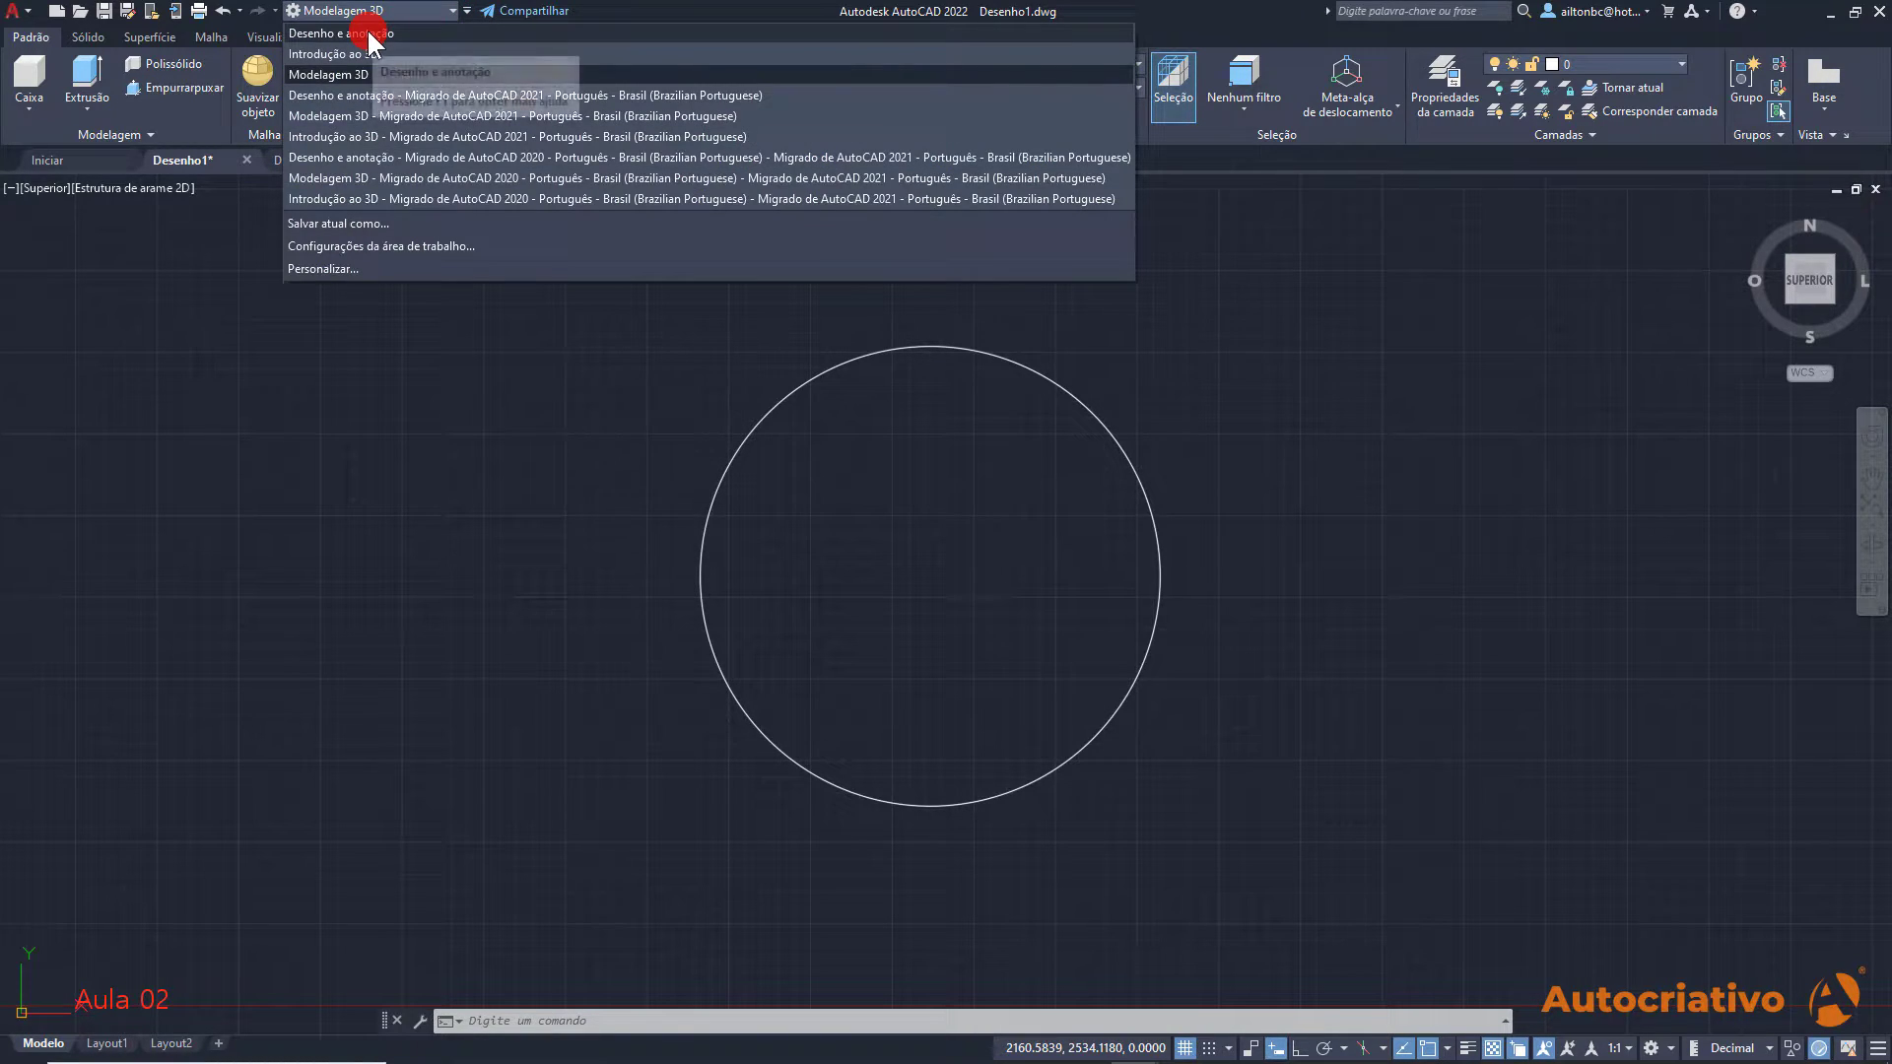
click(366, 32)
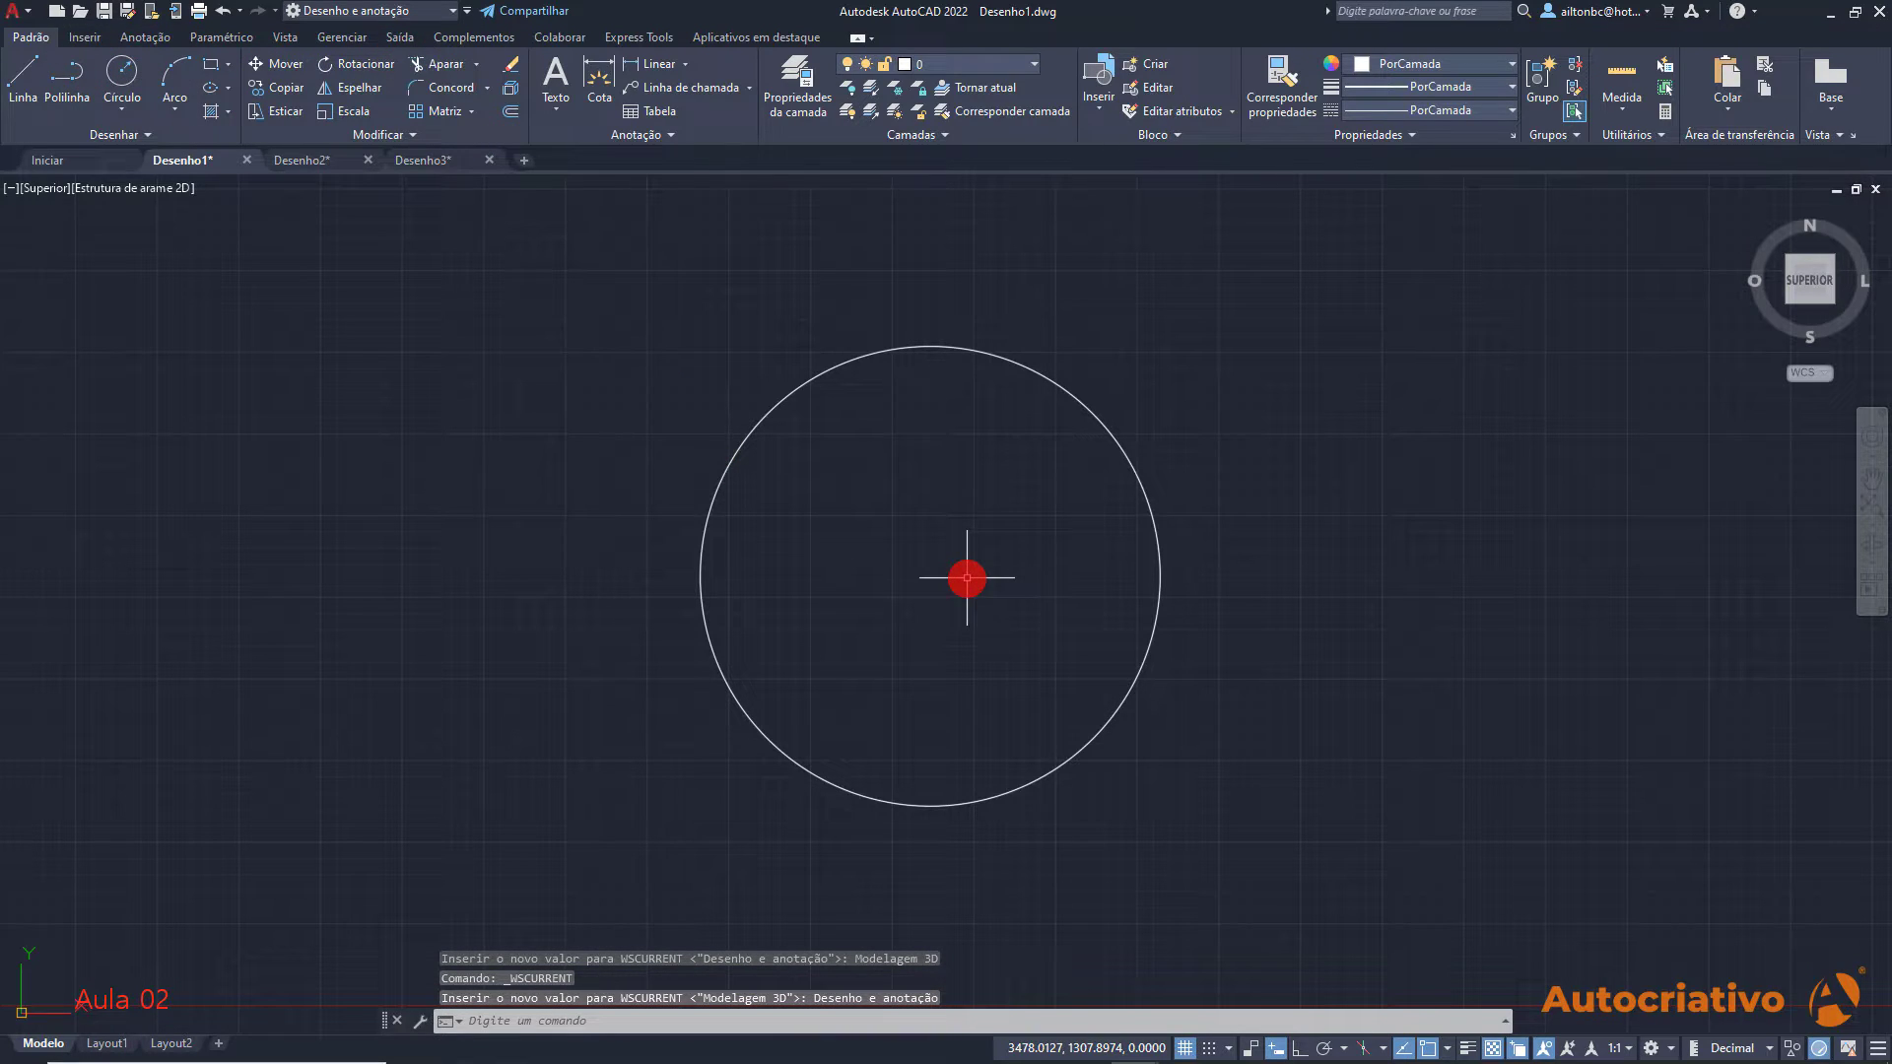
Add the Plotar em lote command to the Quick Access tools
click(466, 12)
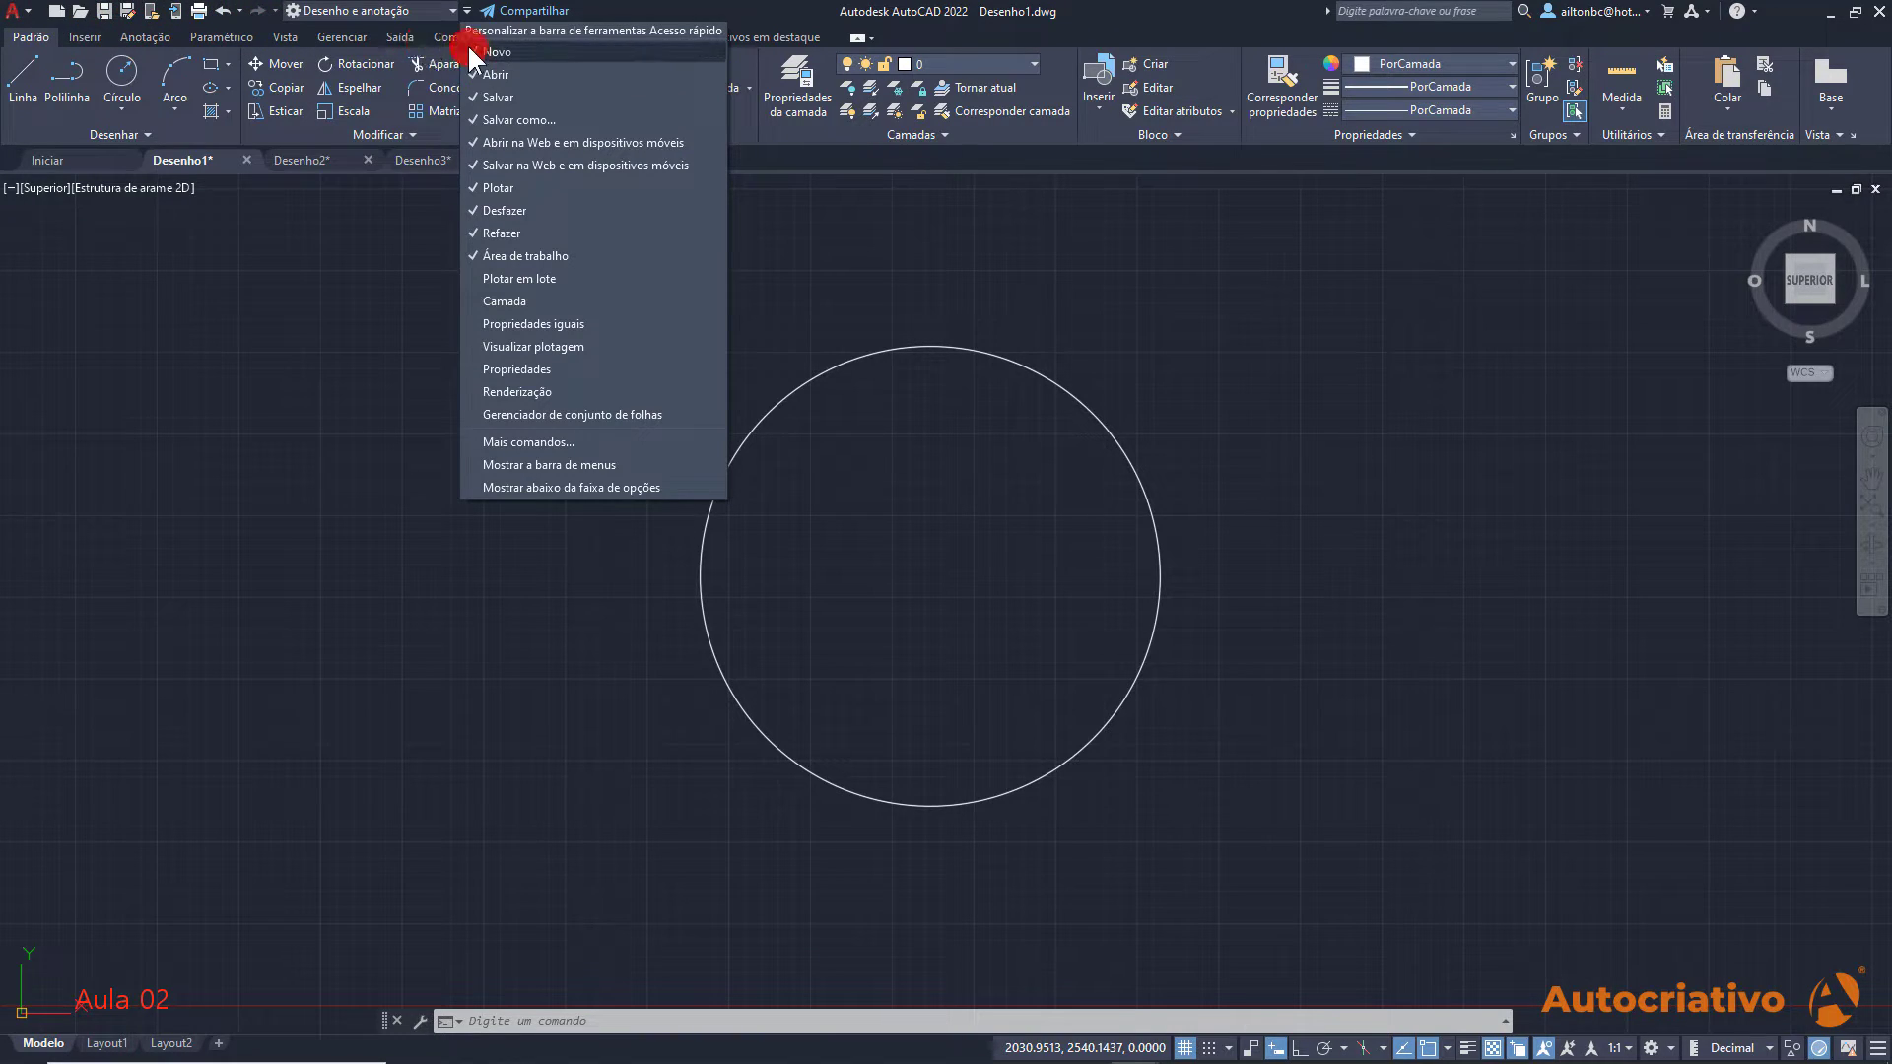
click(471, 278)
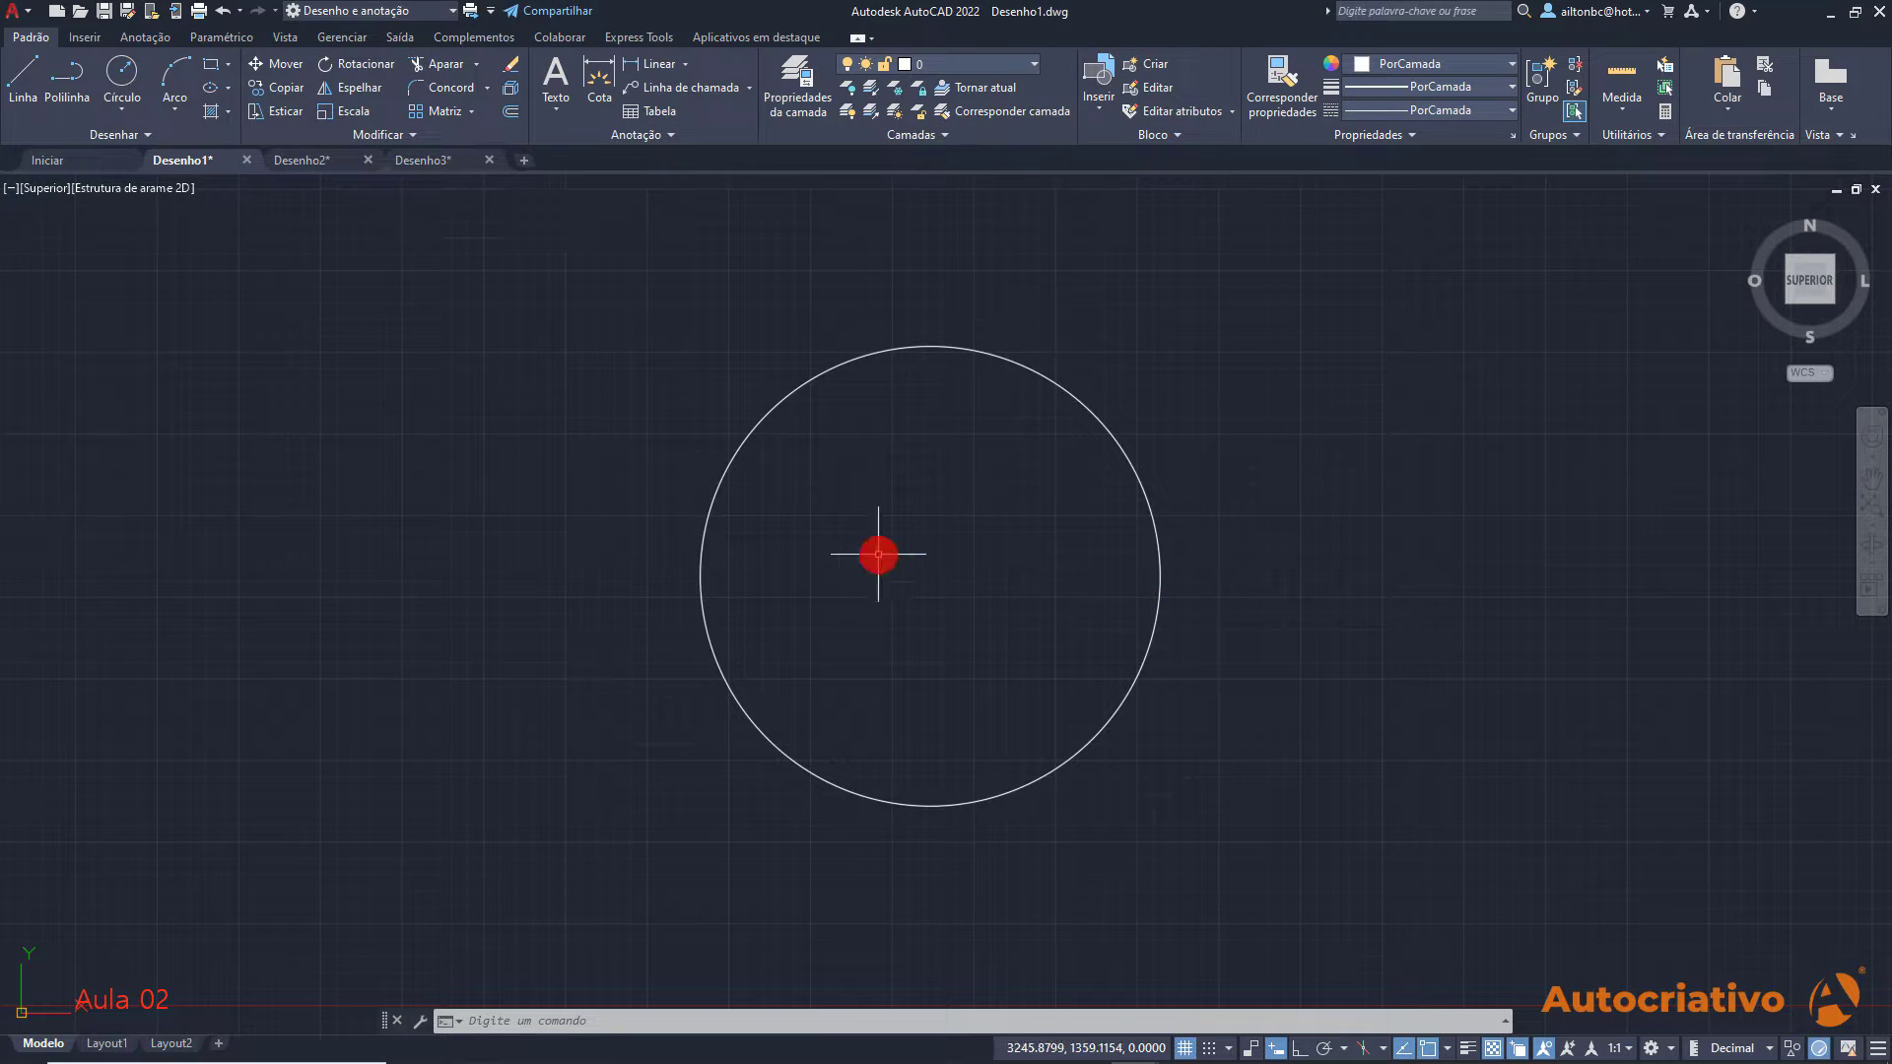
Switch to the Desenho2 drawing and check the available account options without choosing one
click(313, 160)
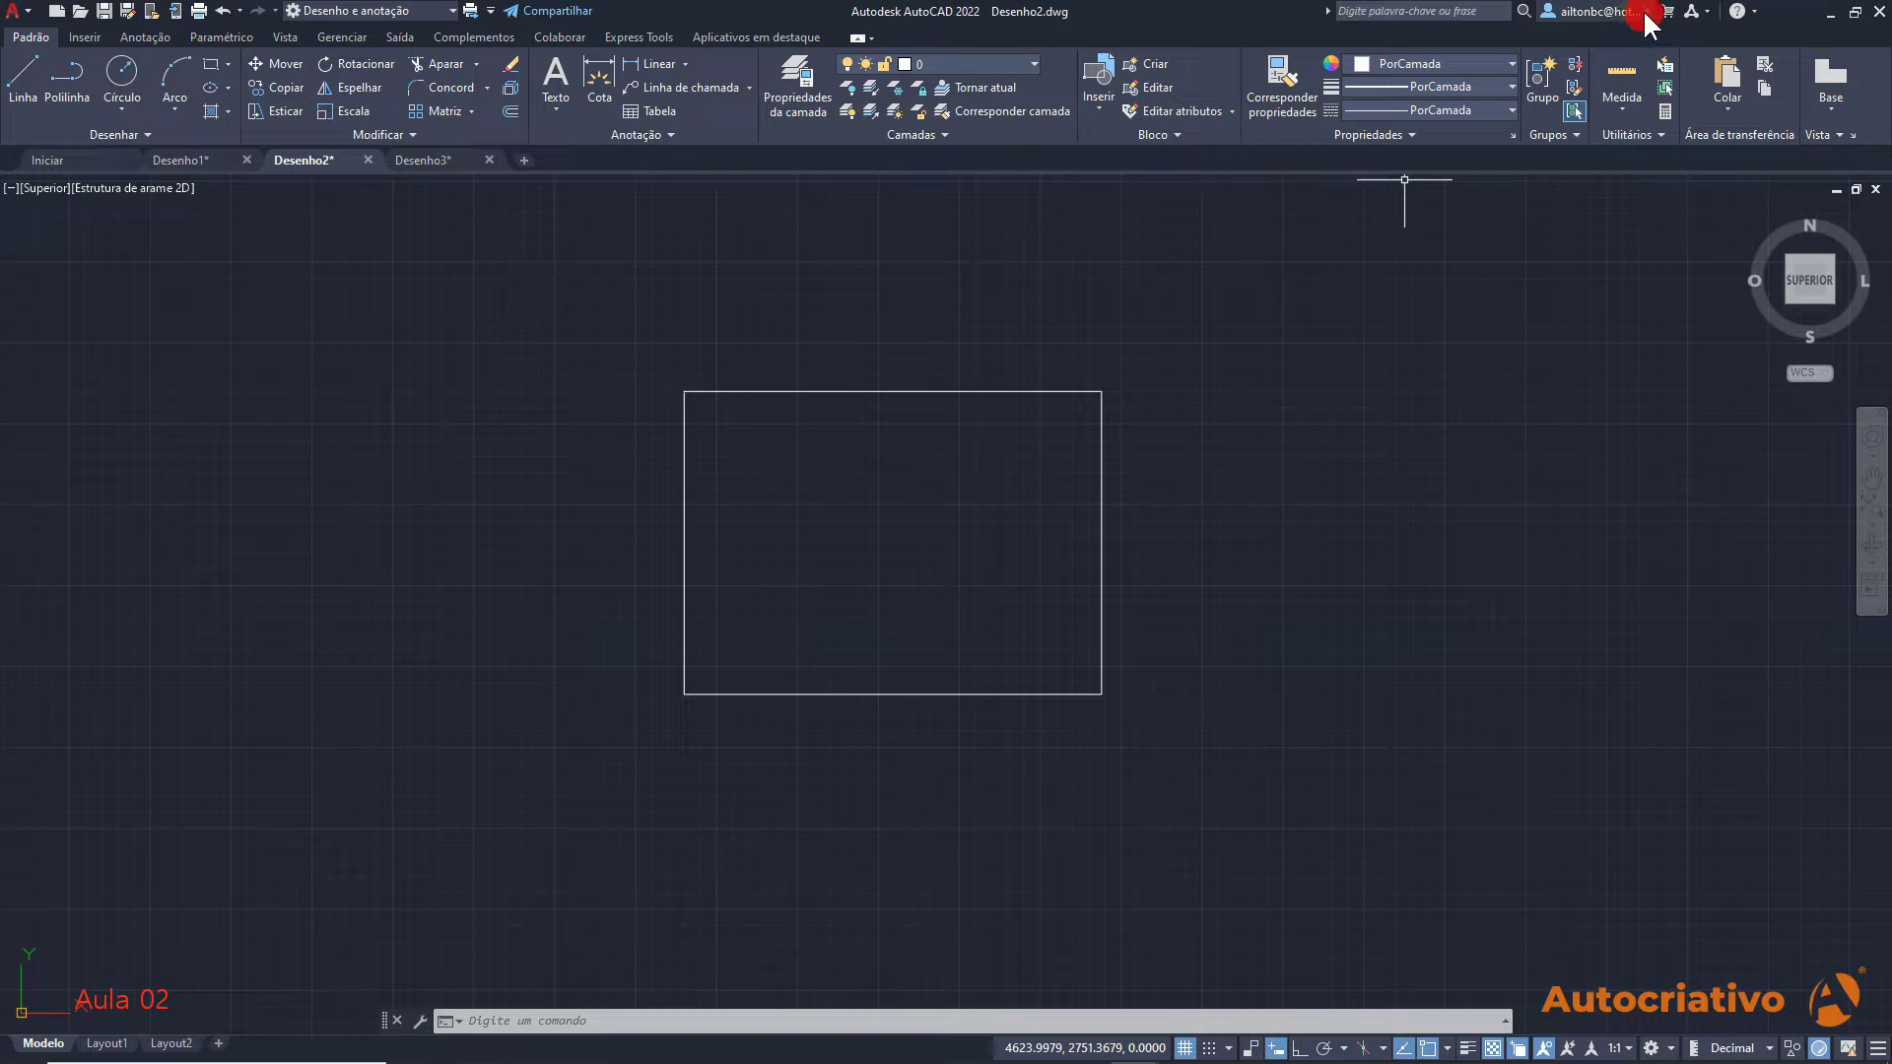
click(1598, 13)
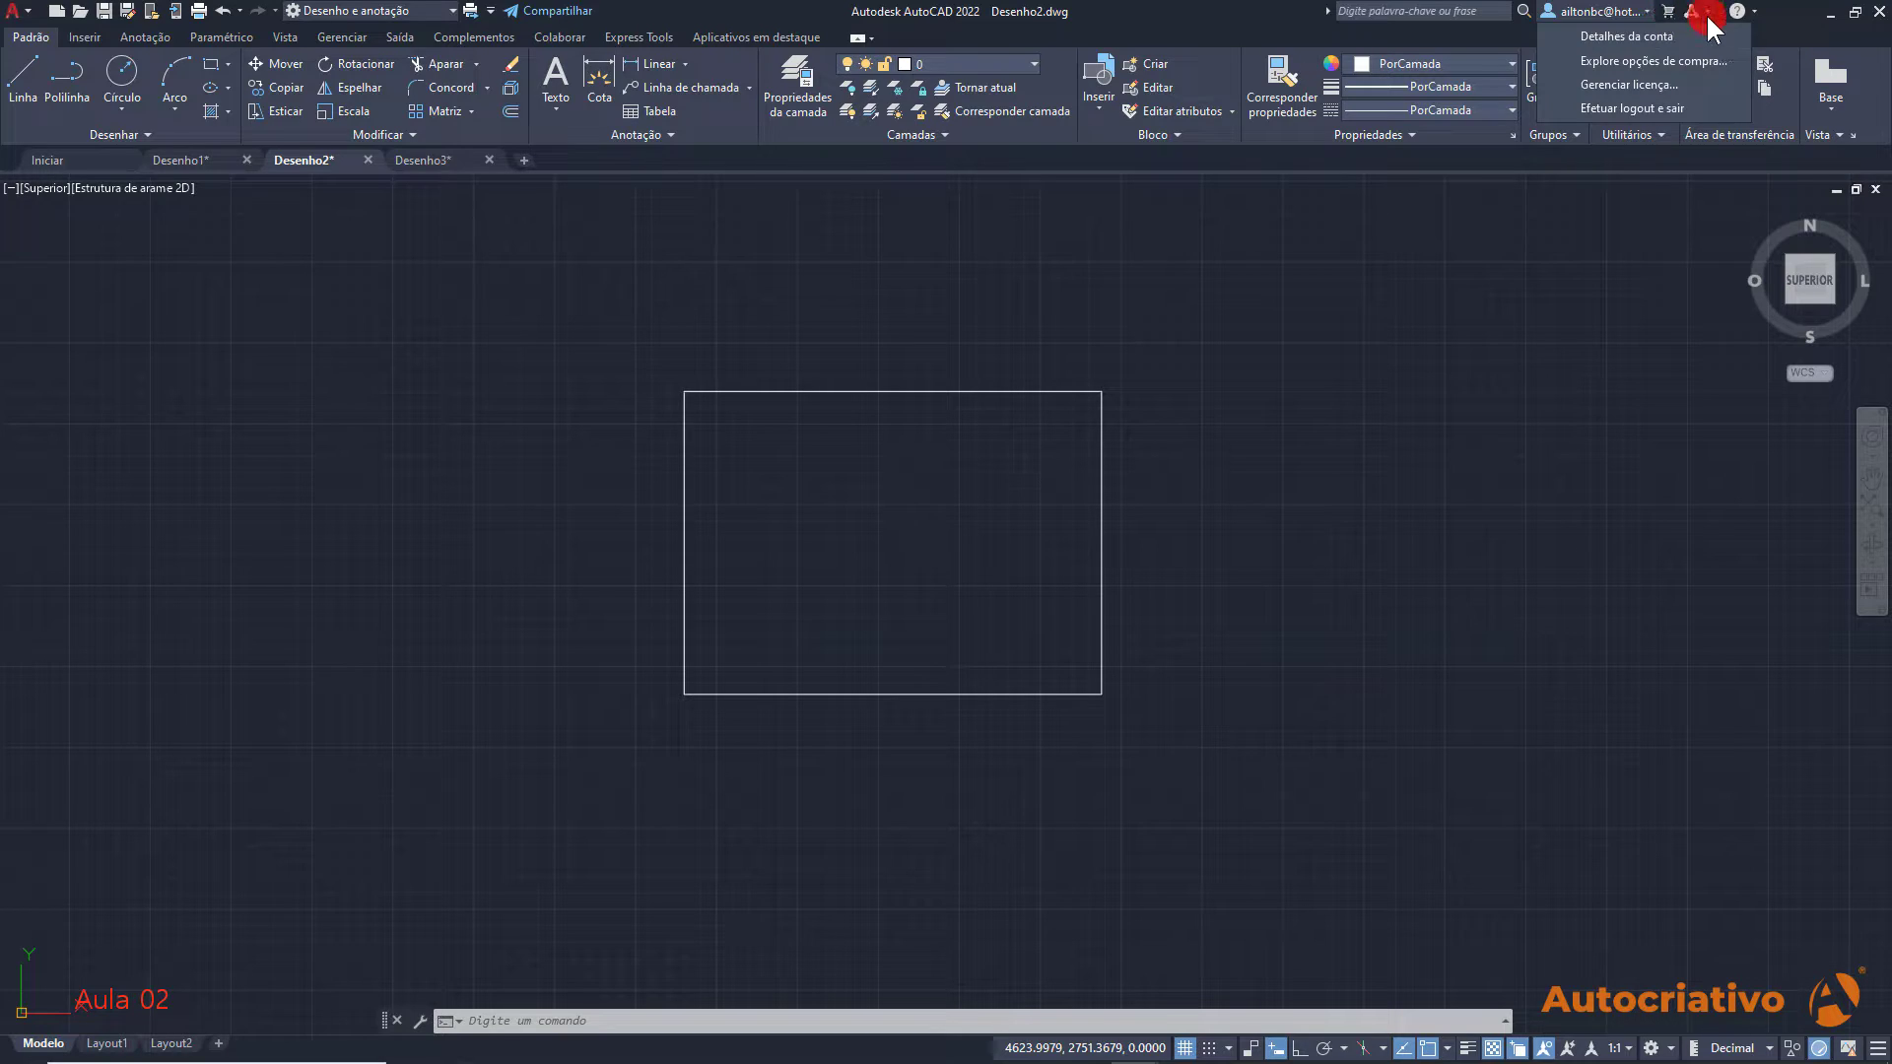
click(1565, 254)
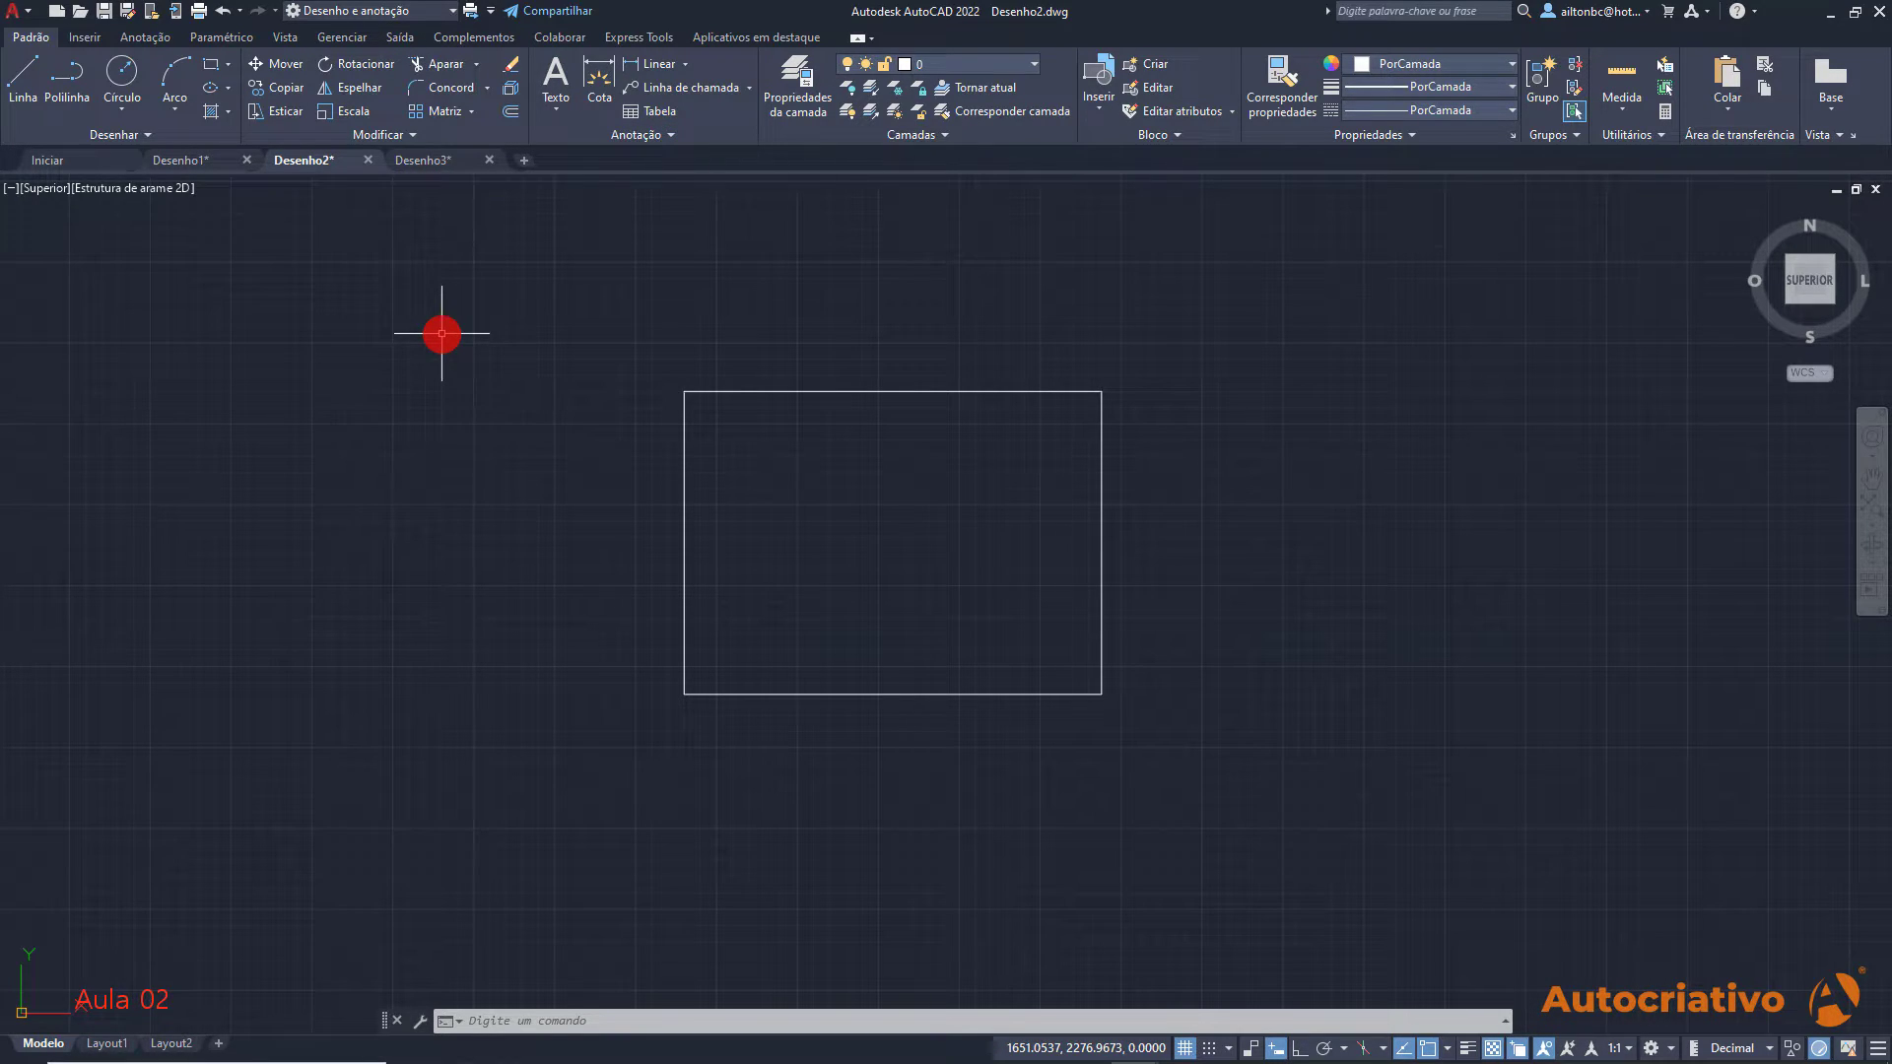
Examine the insert, view, manage, annotation and parametric tool sets, ending back on the standard drawing tools
click(85, 37)
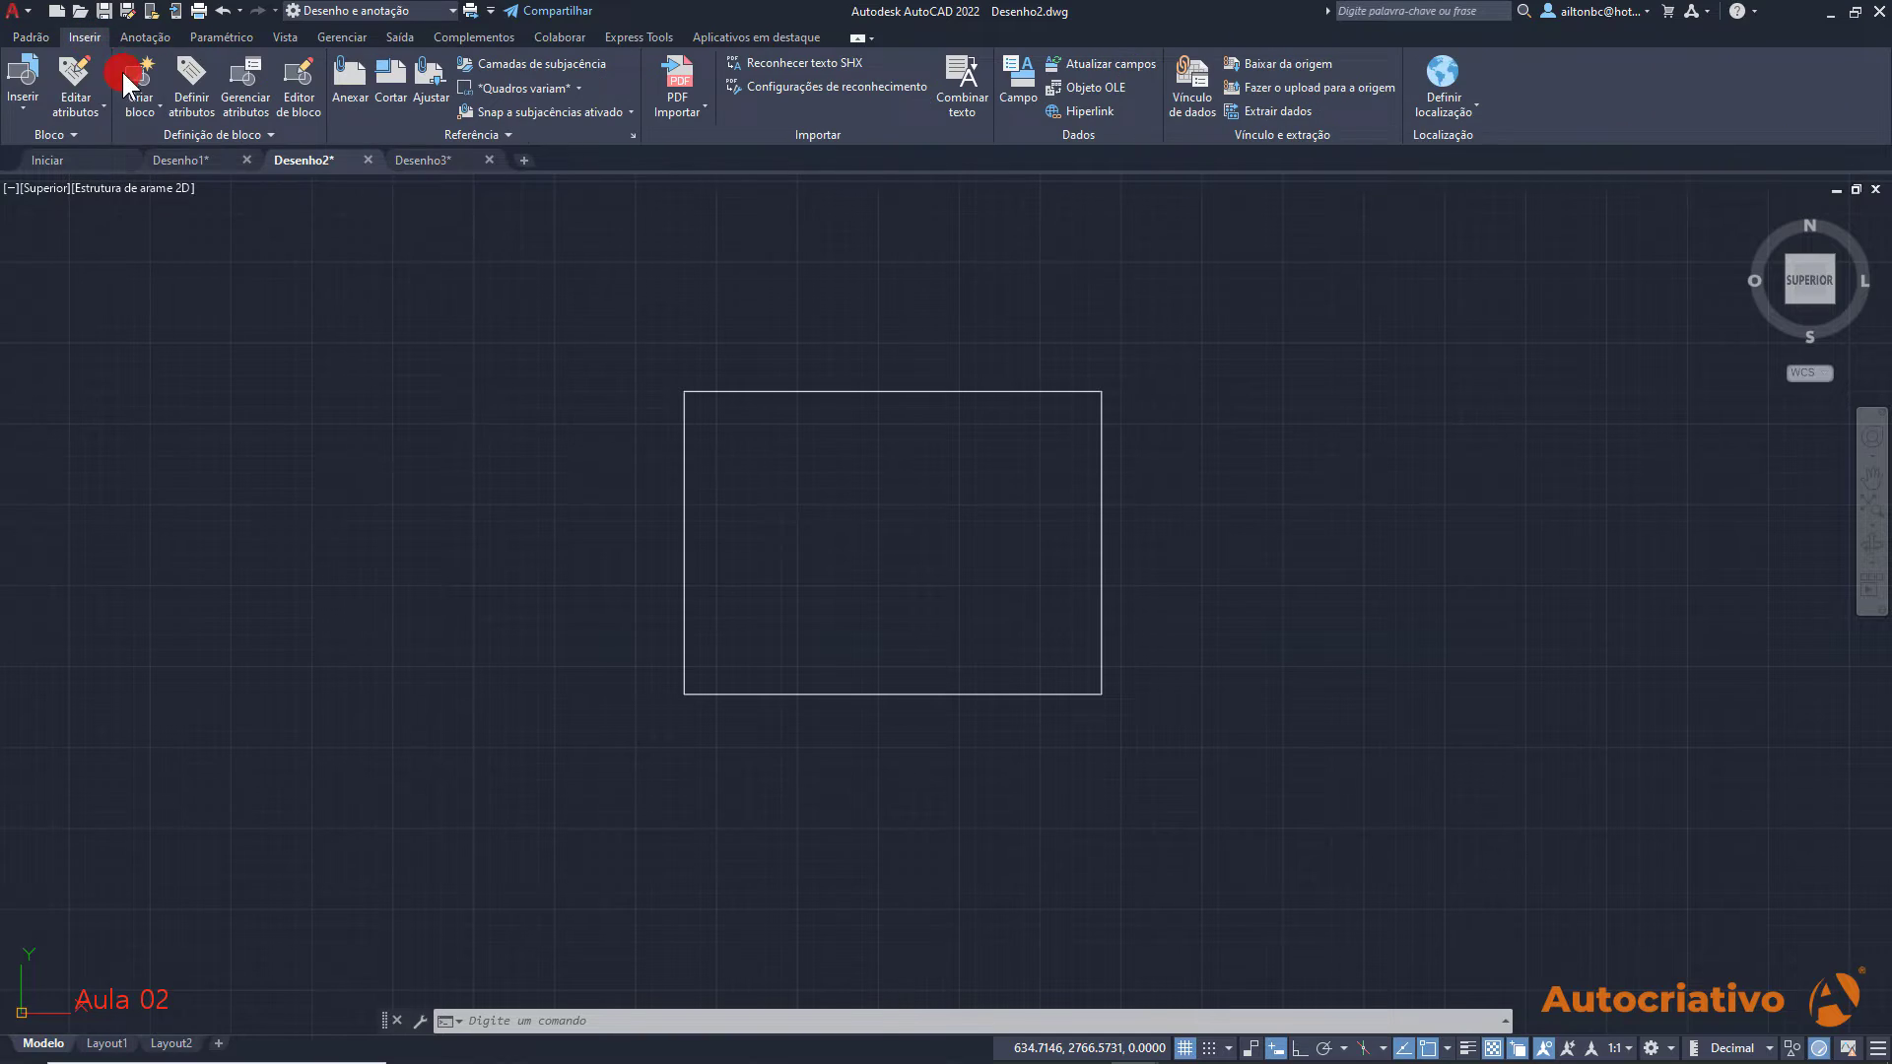
click(32, 39)
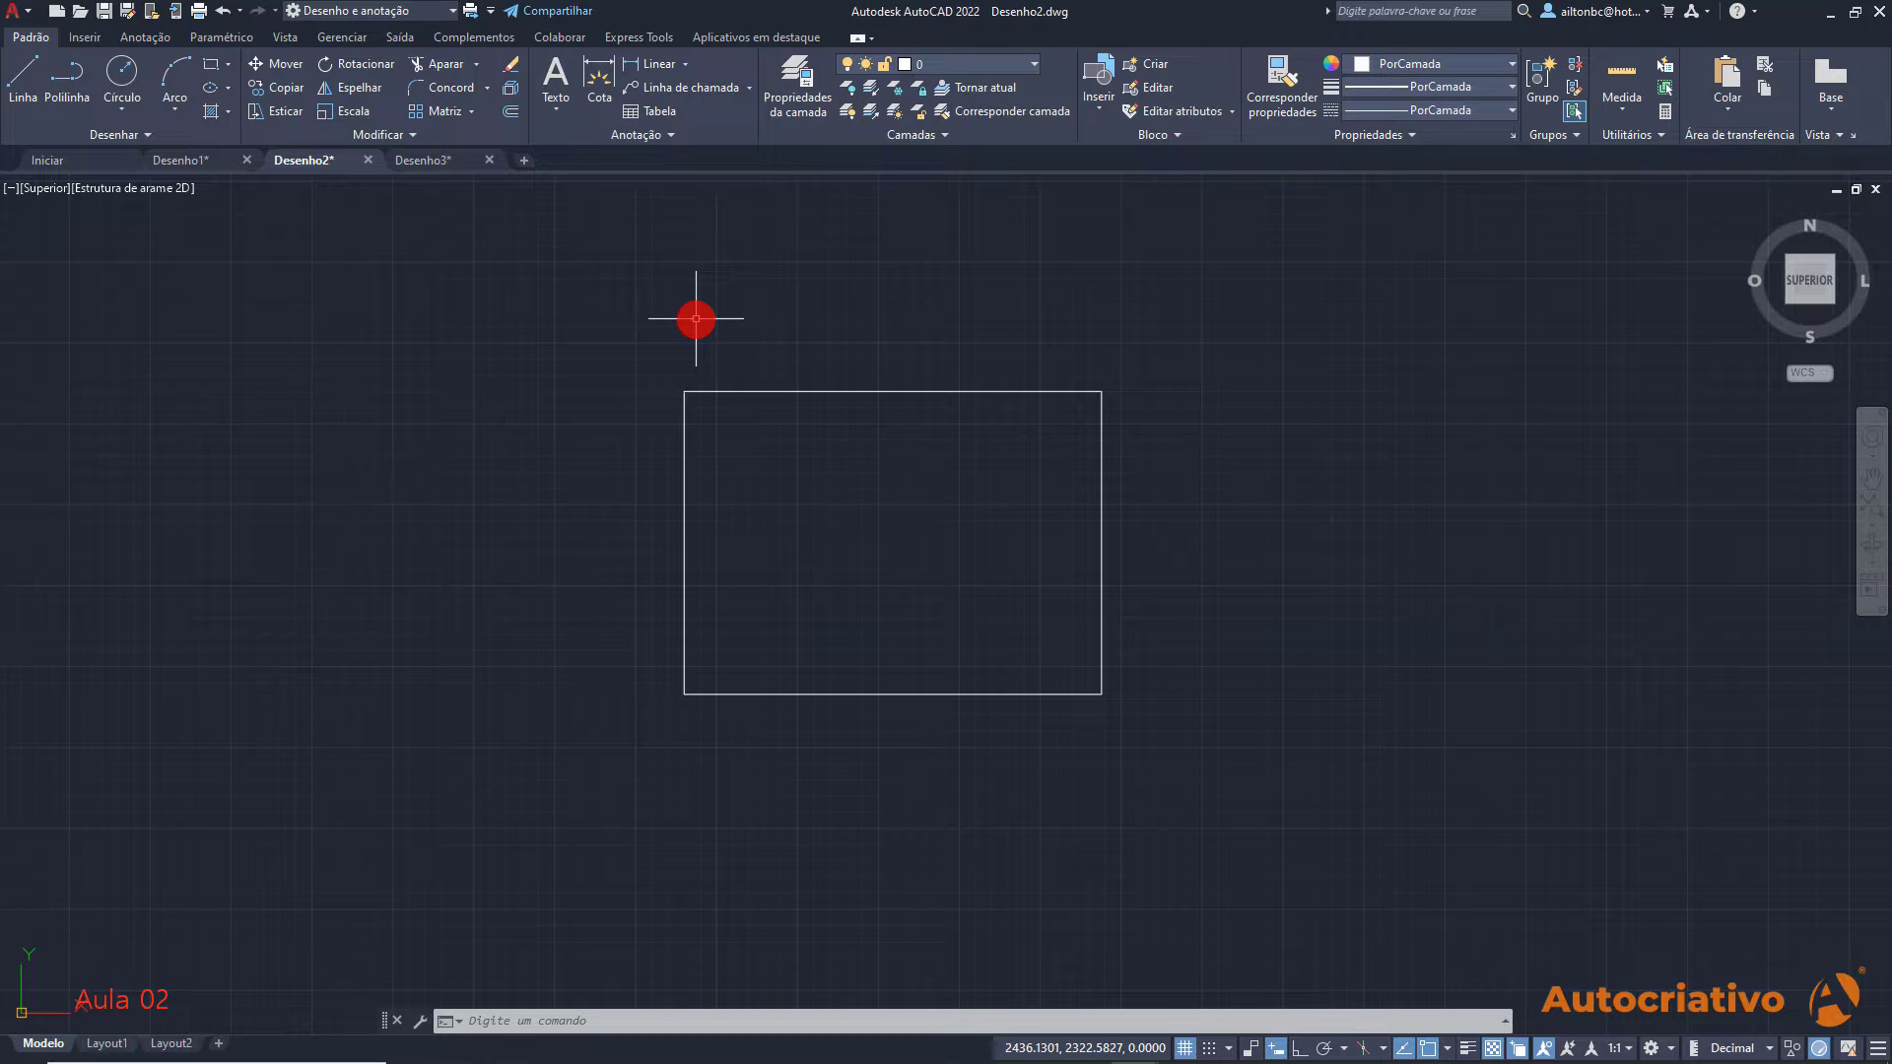
click(285, 35)
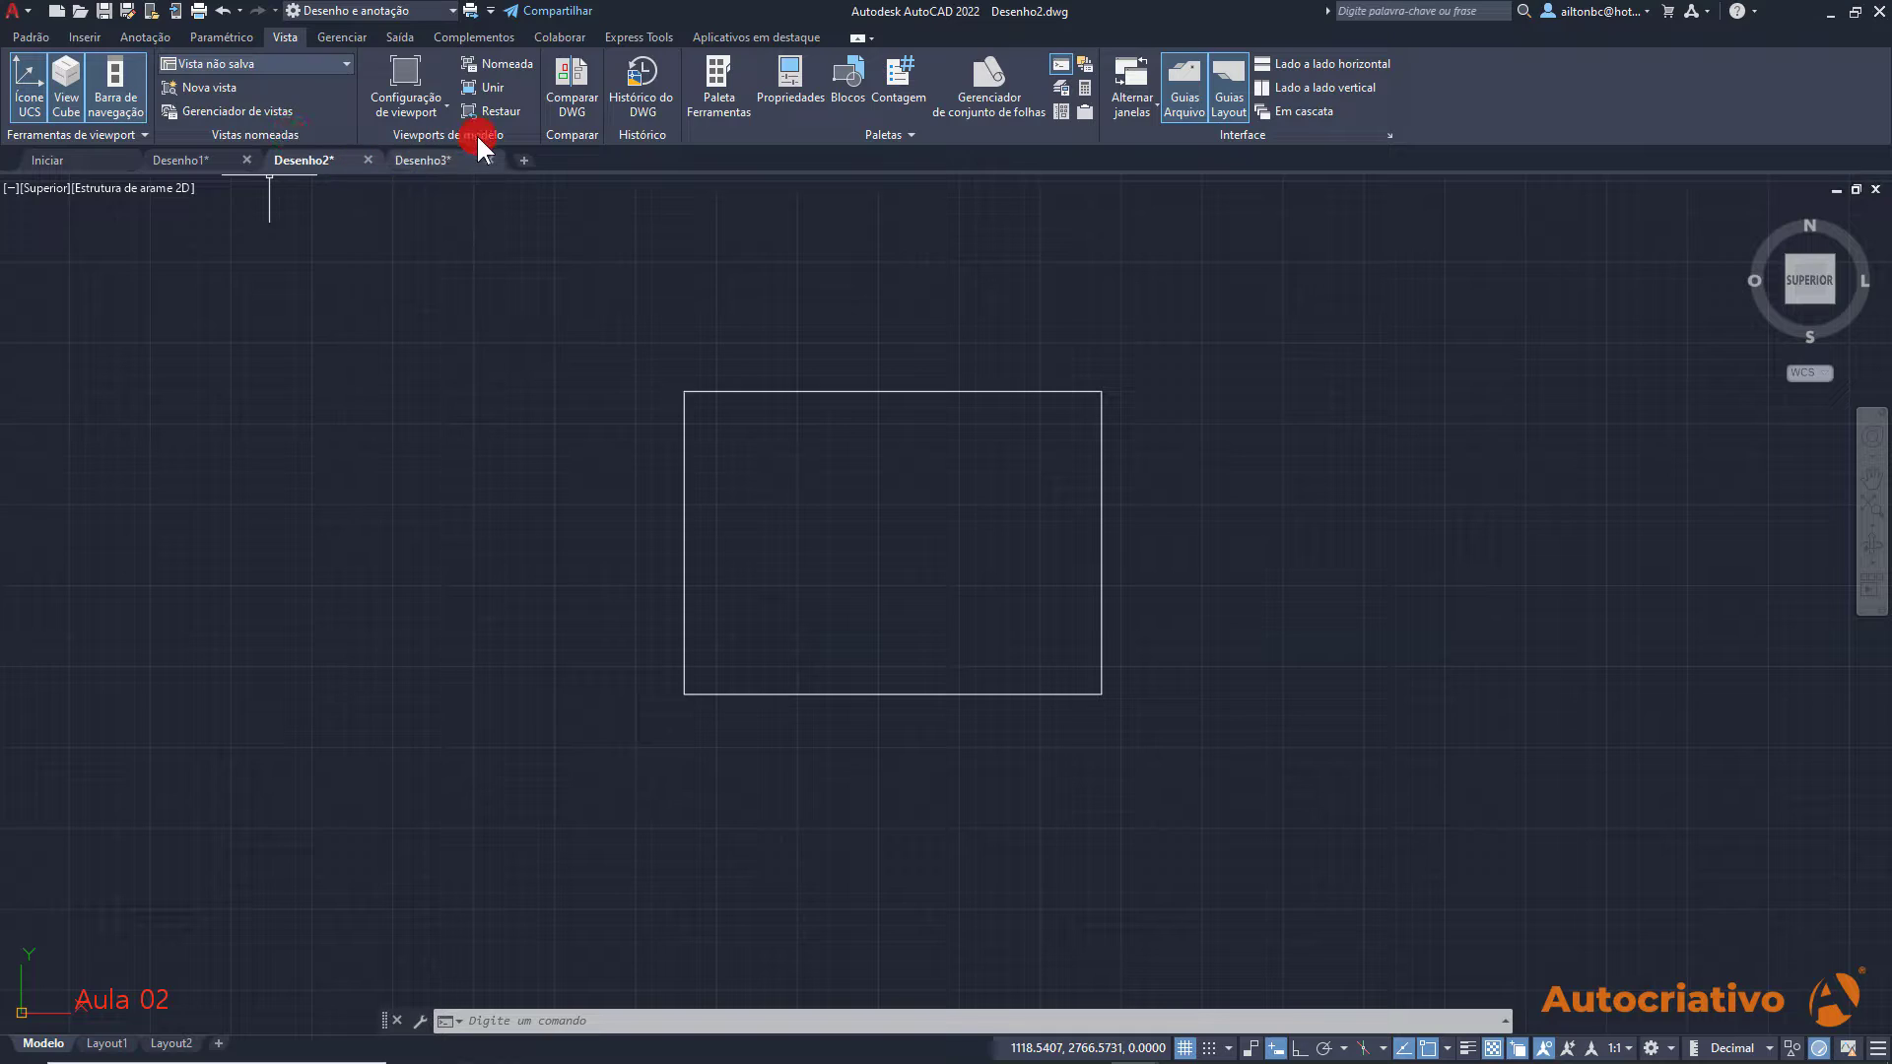
click(346, 38)
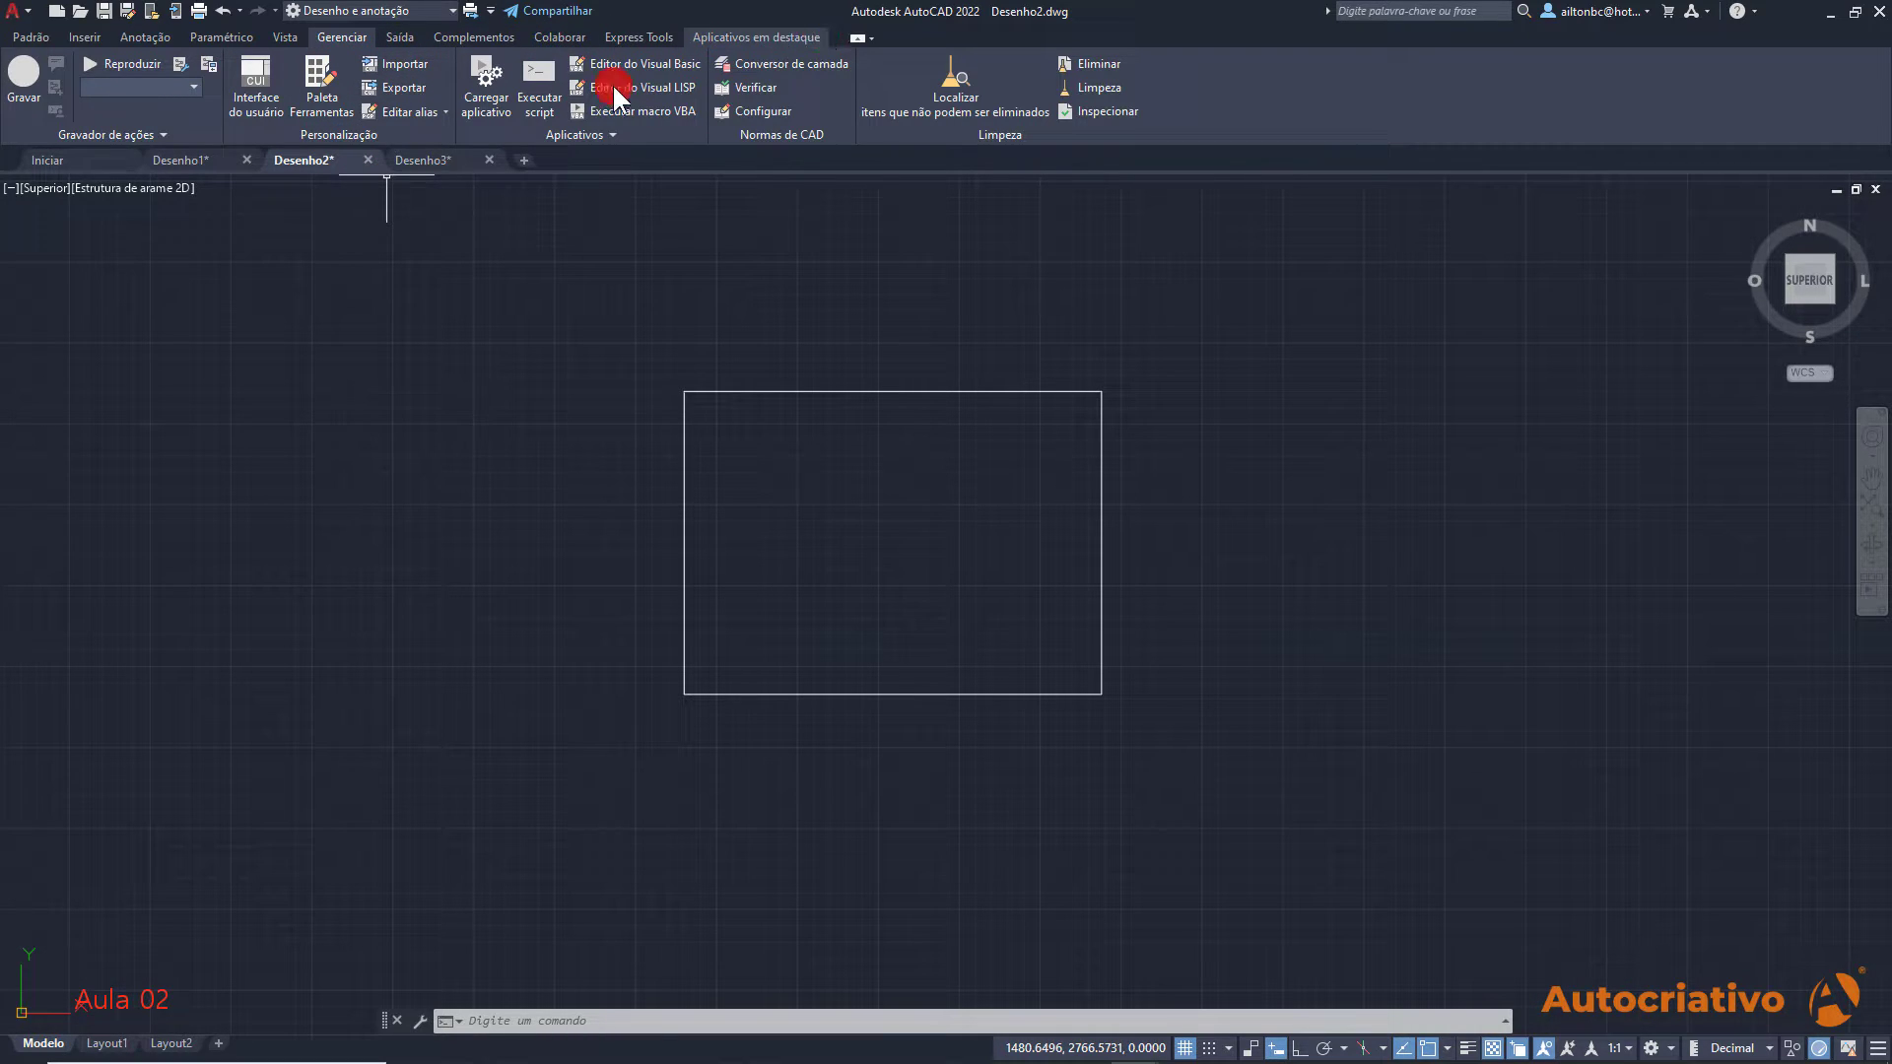
click(83, 36)
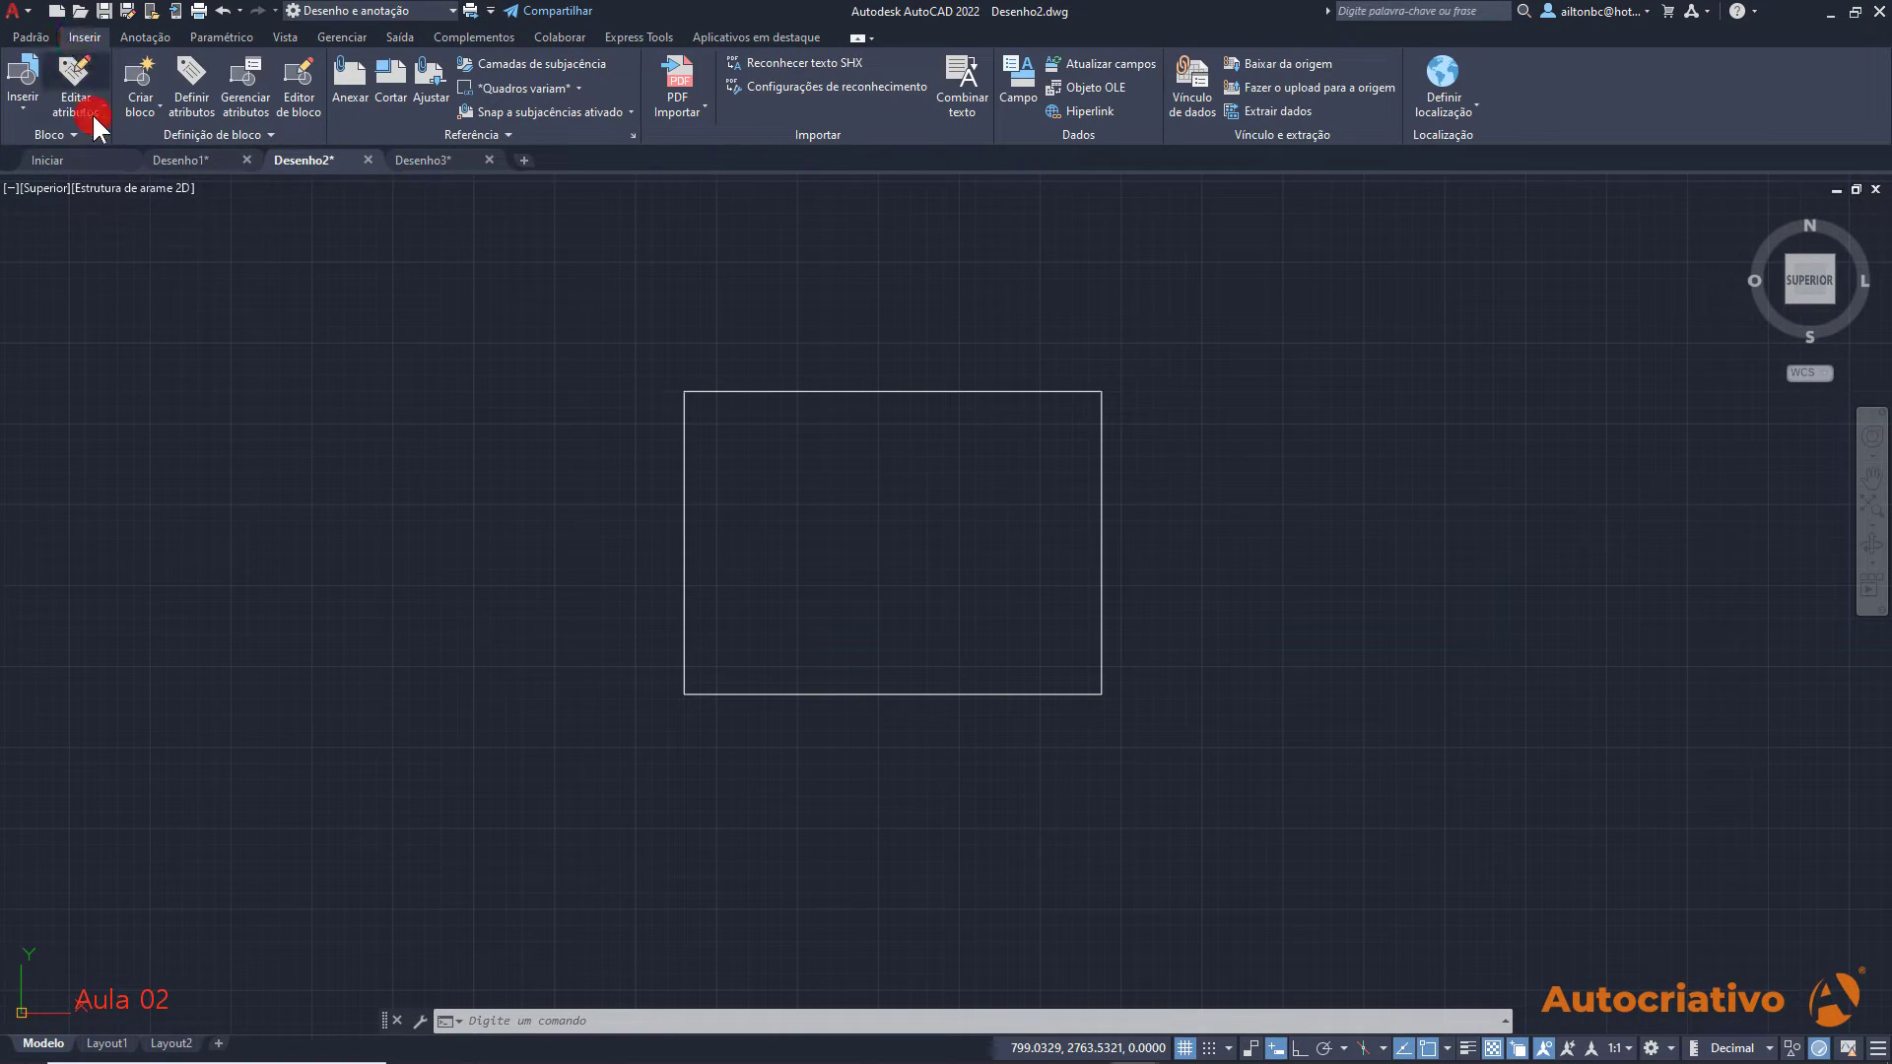
click(144, 36)
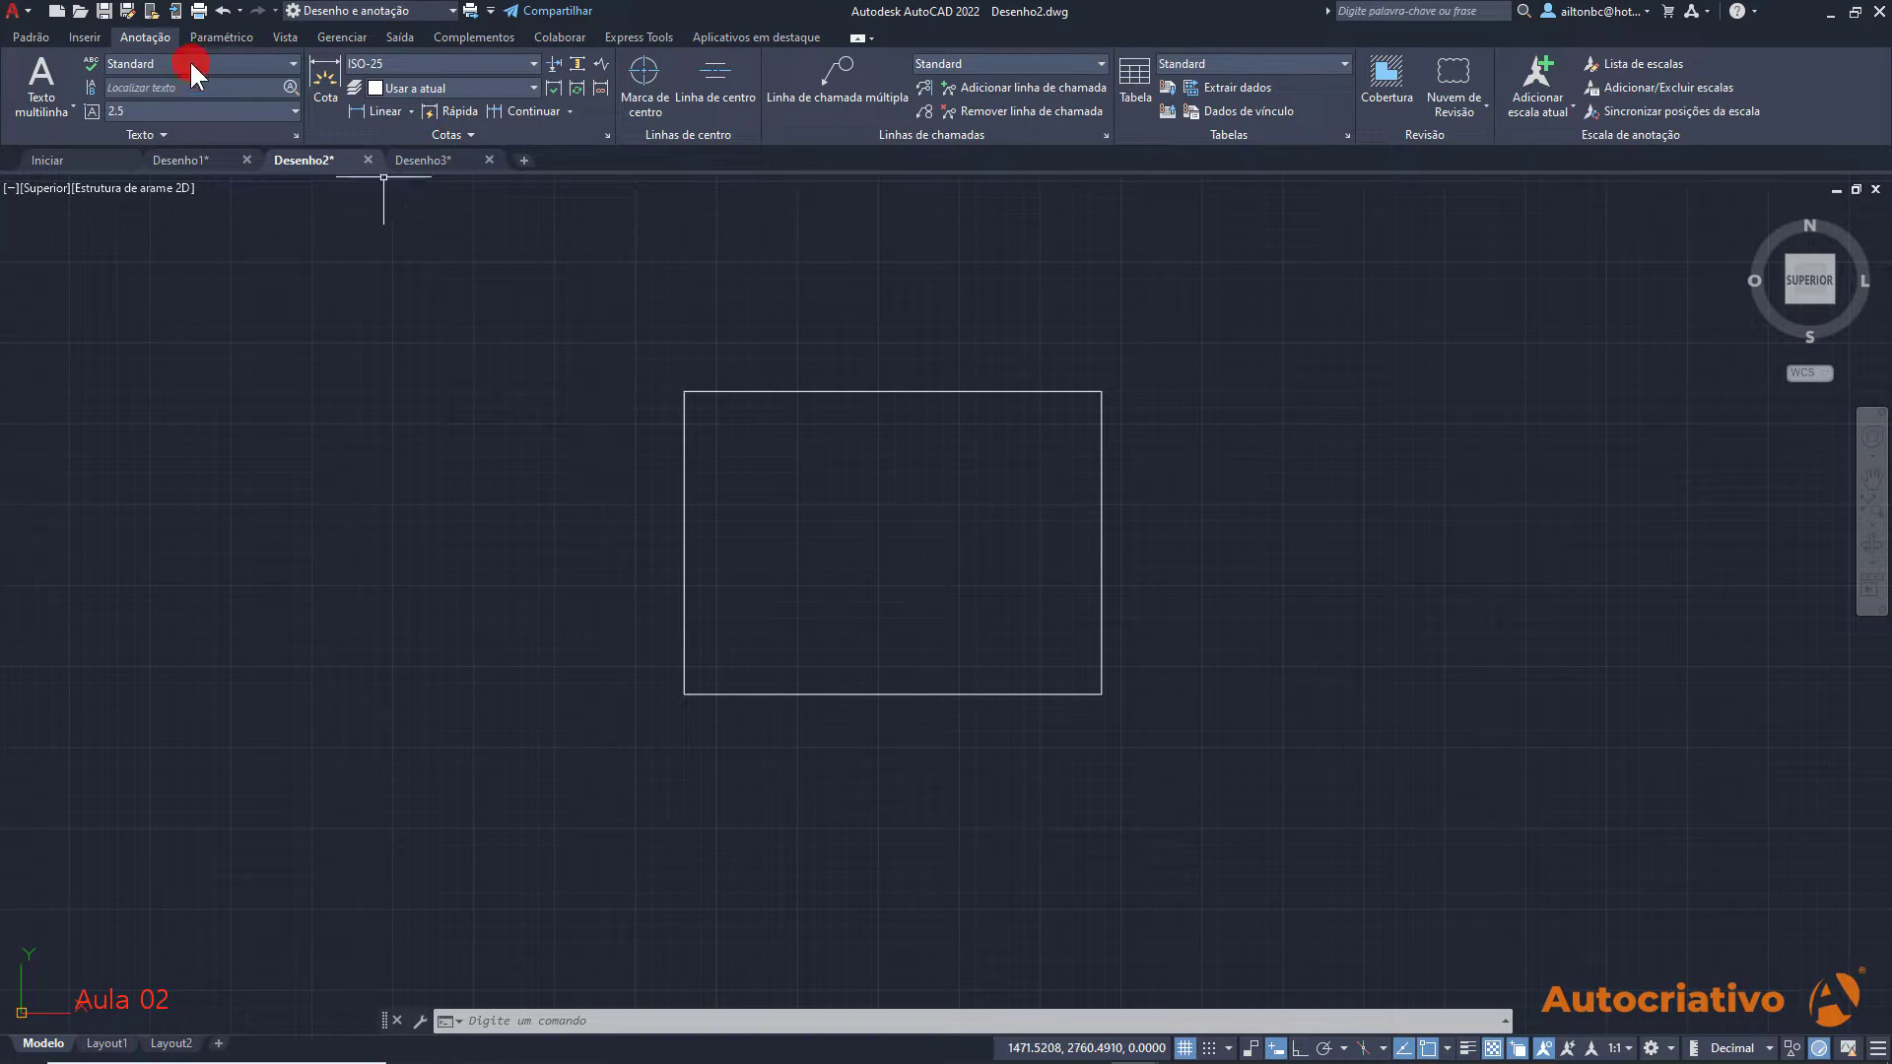
click(235, 43)
click(286, 38)
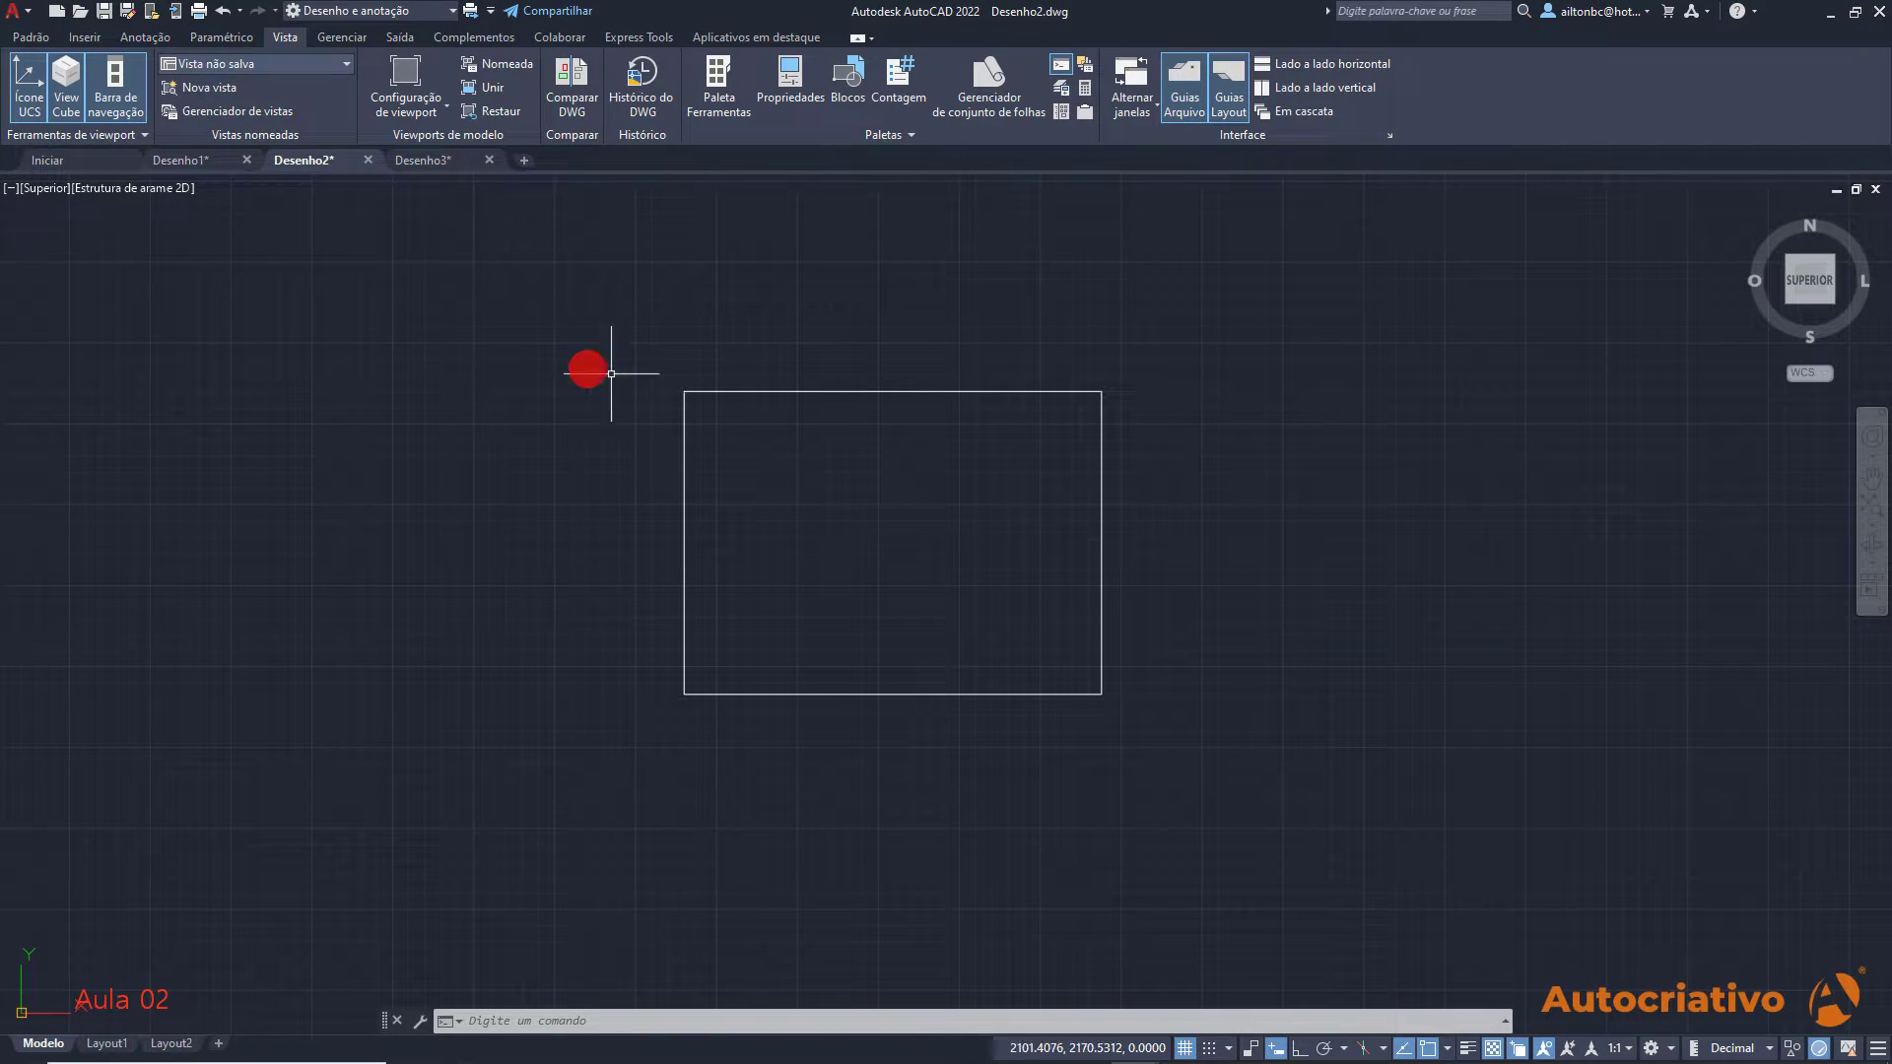
click(34, 36)
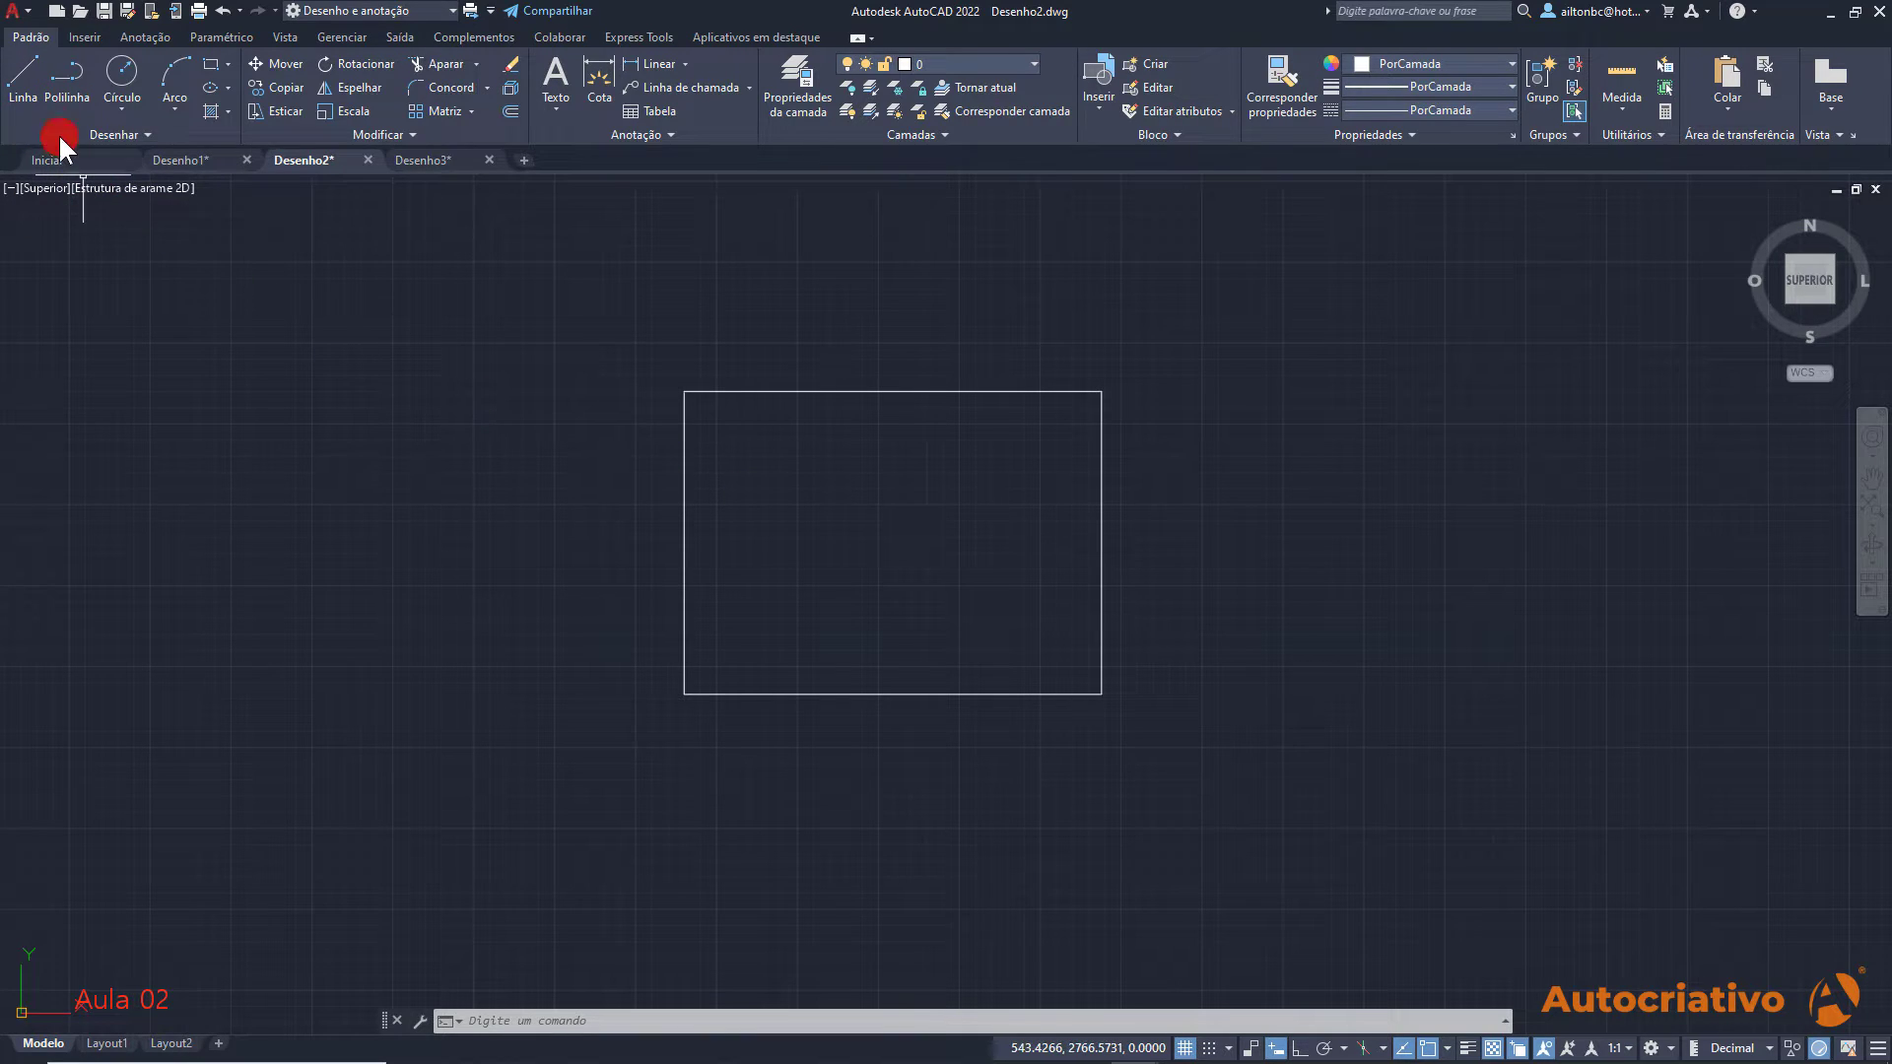
Start the Line and Polyline commands in turn, cancelling each before placing a point
click(24, 81)
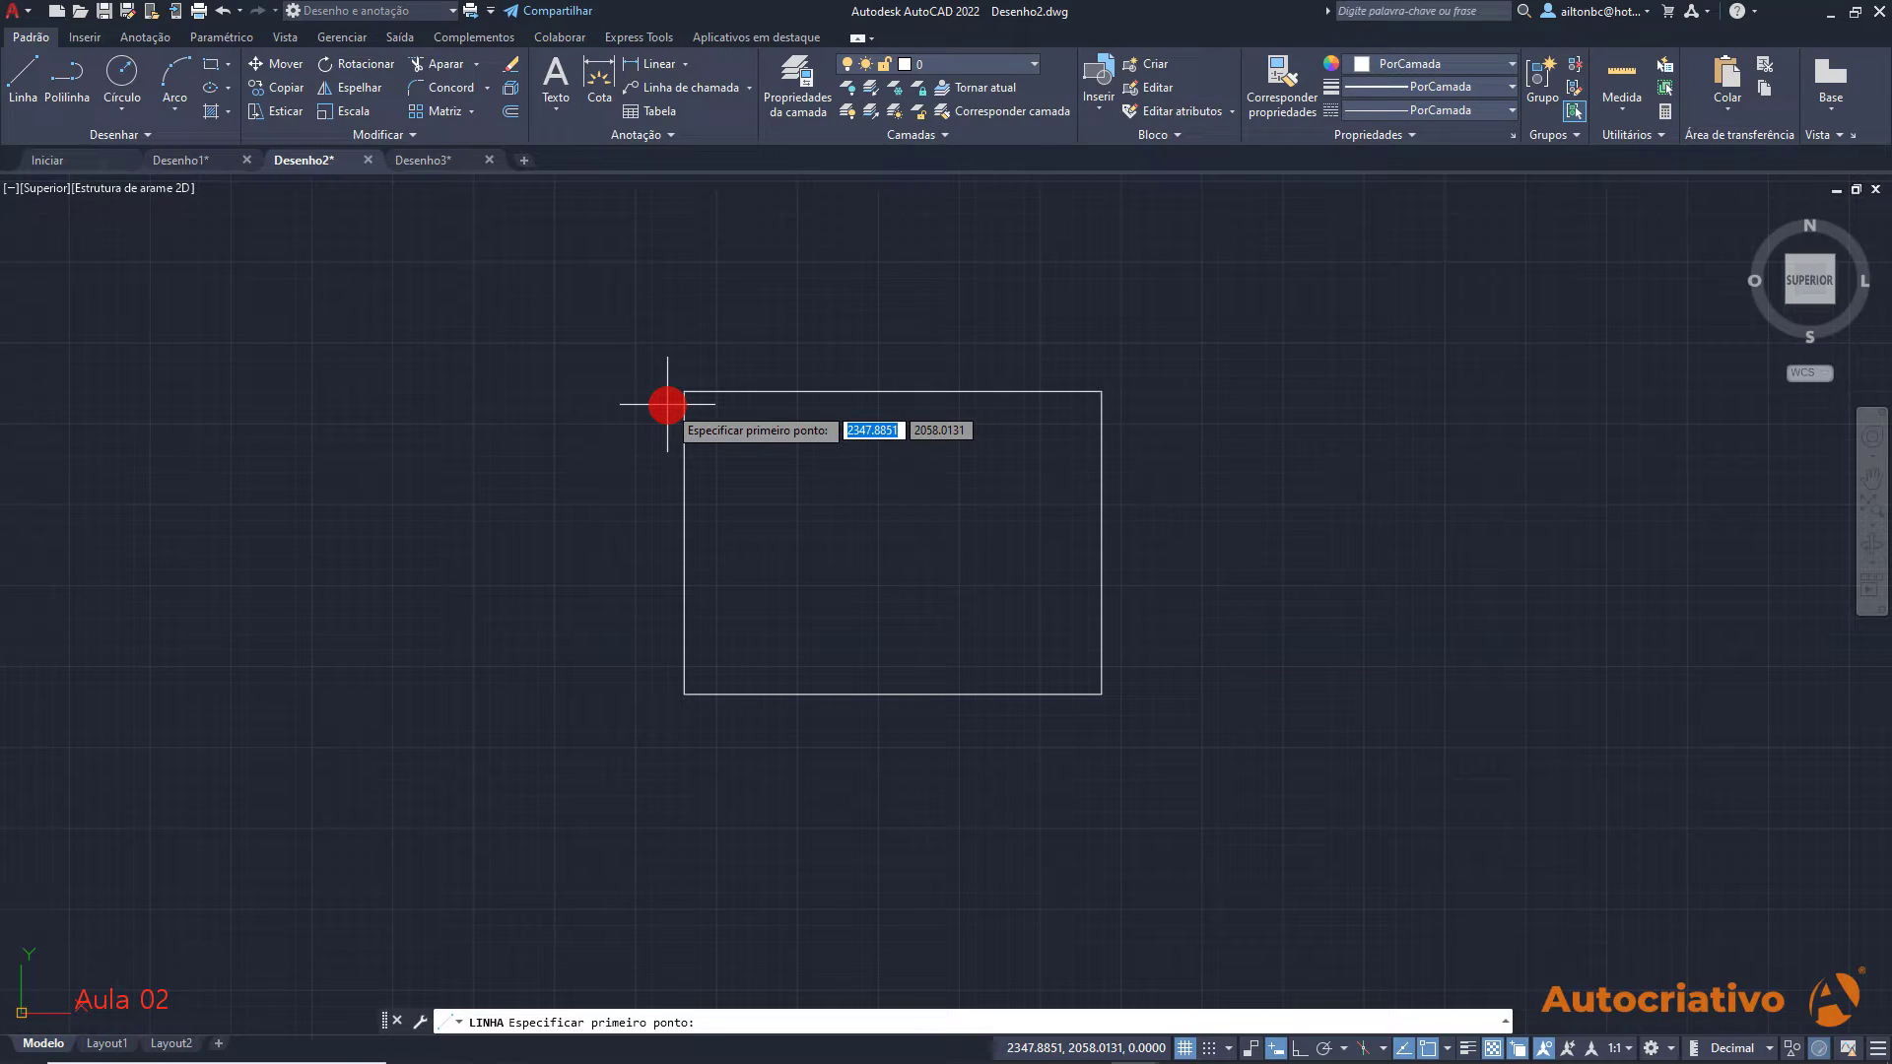
key(Escape)
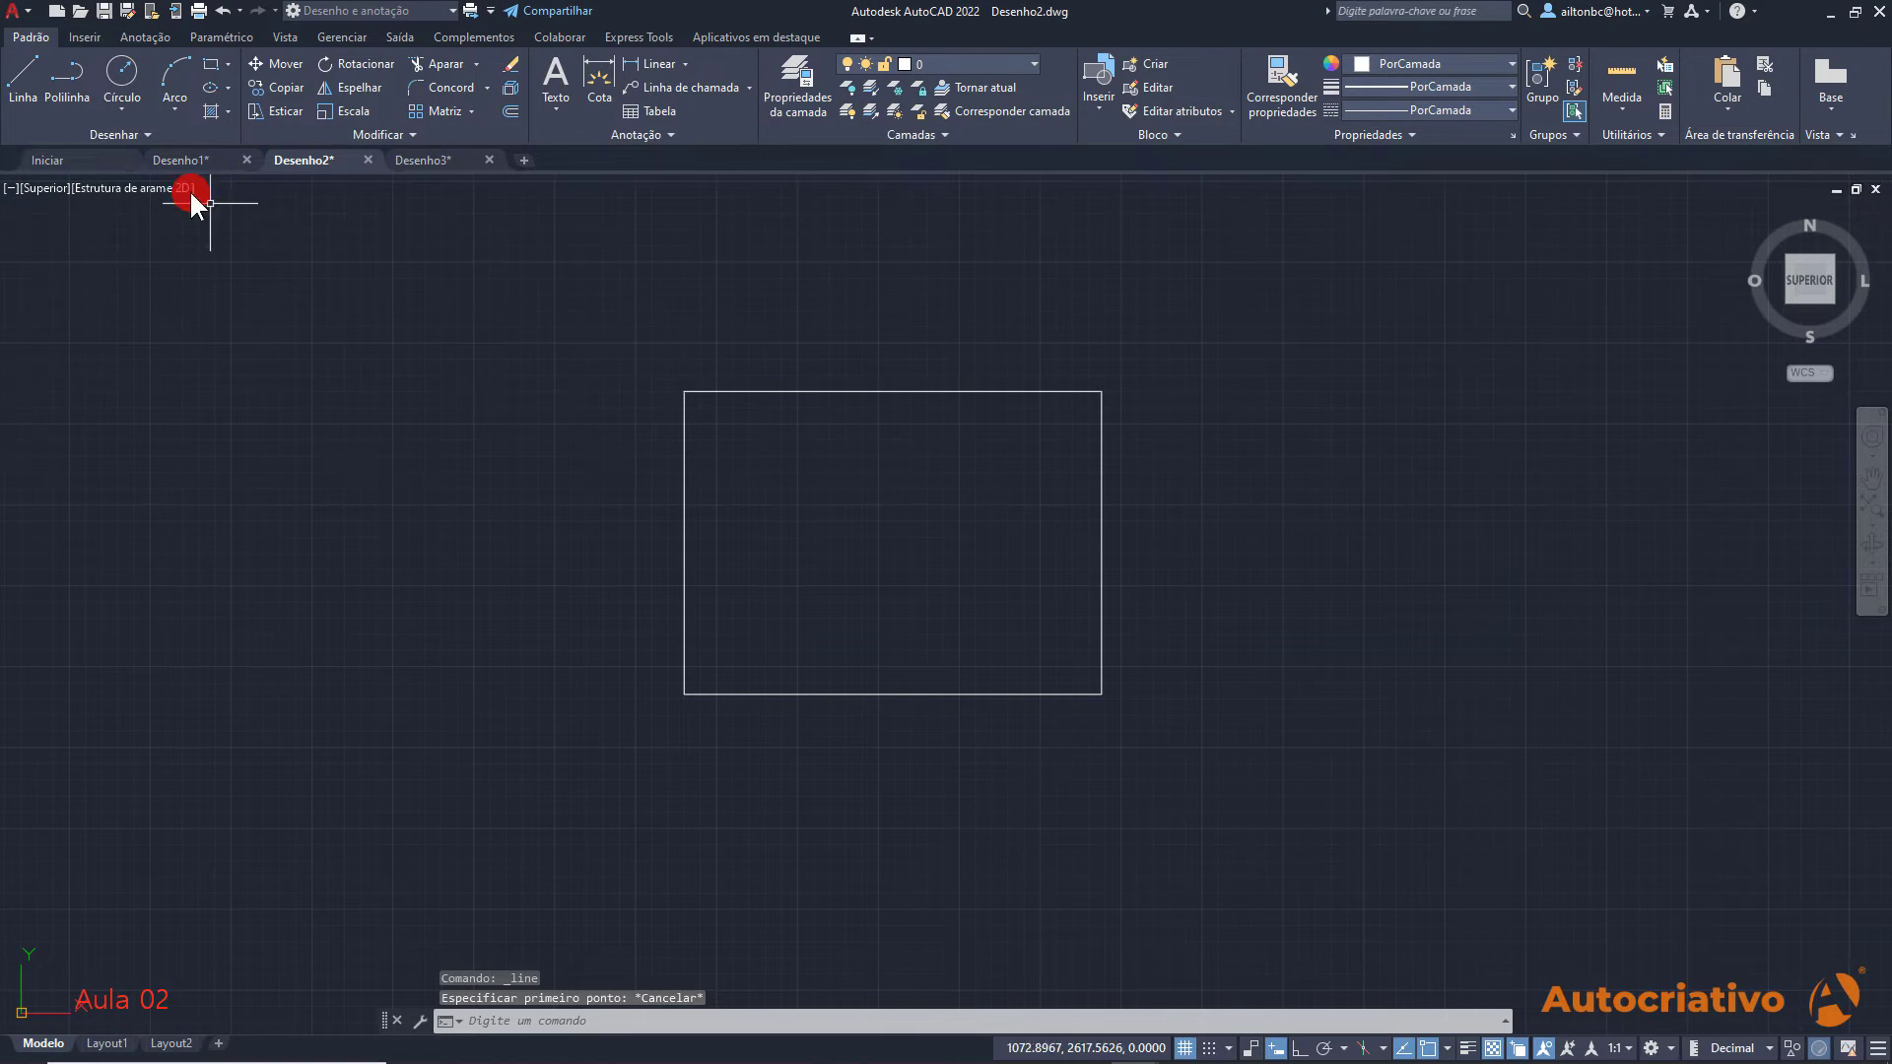
click(69, 93)
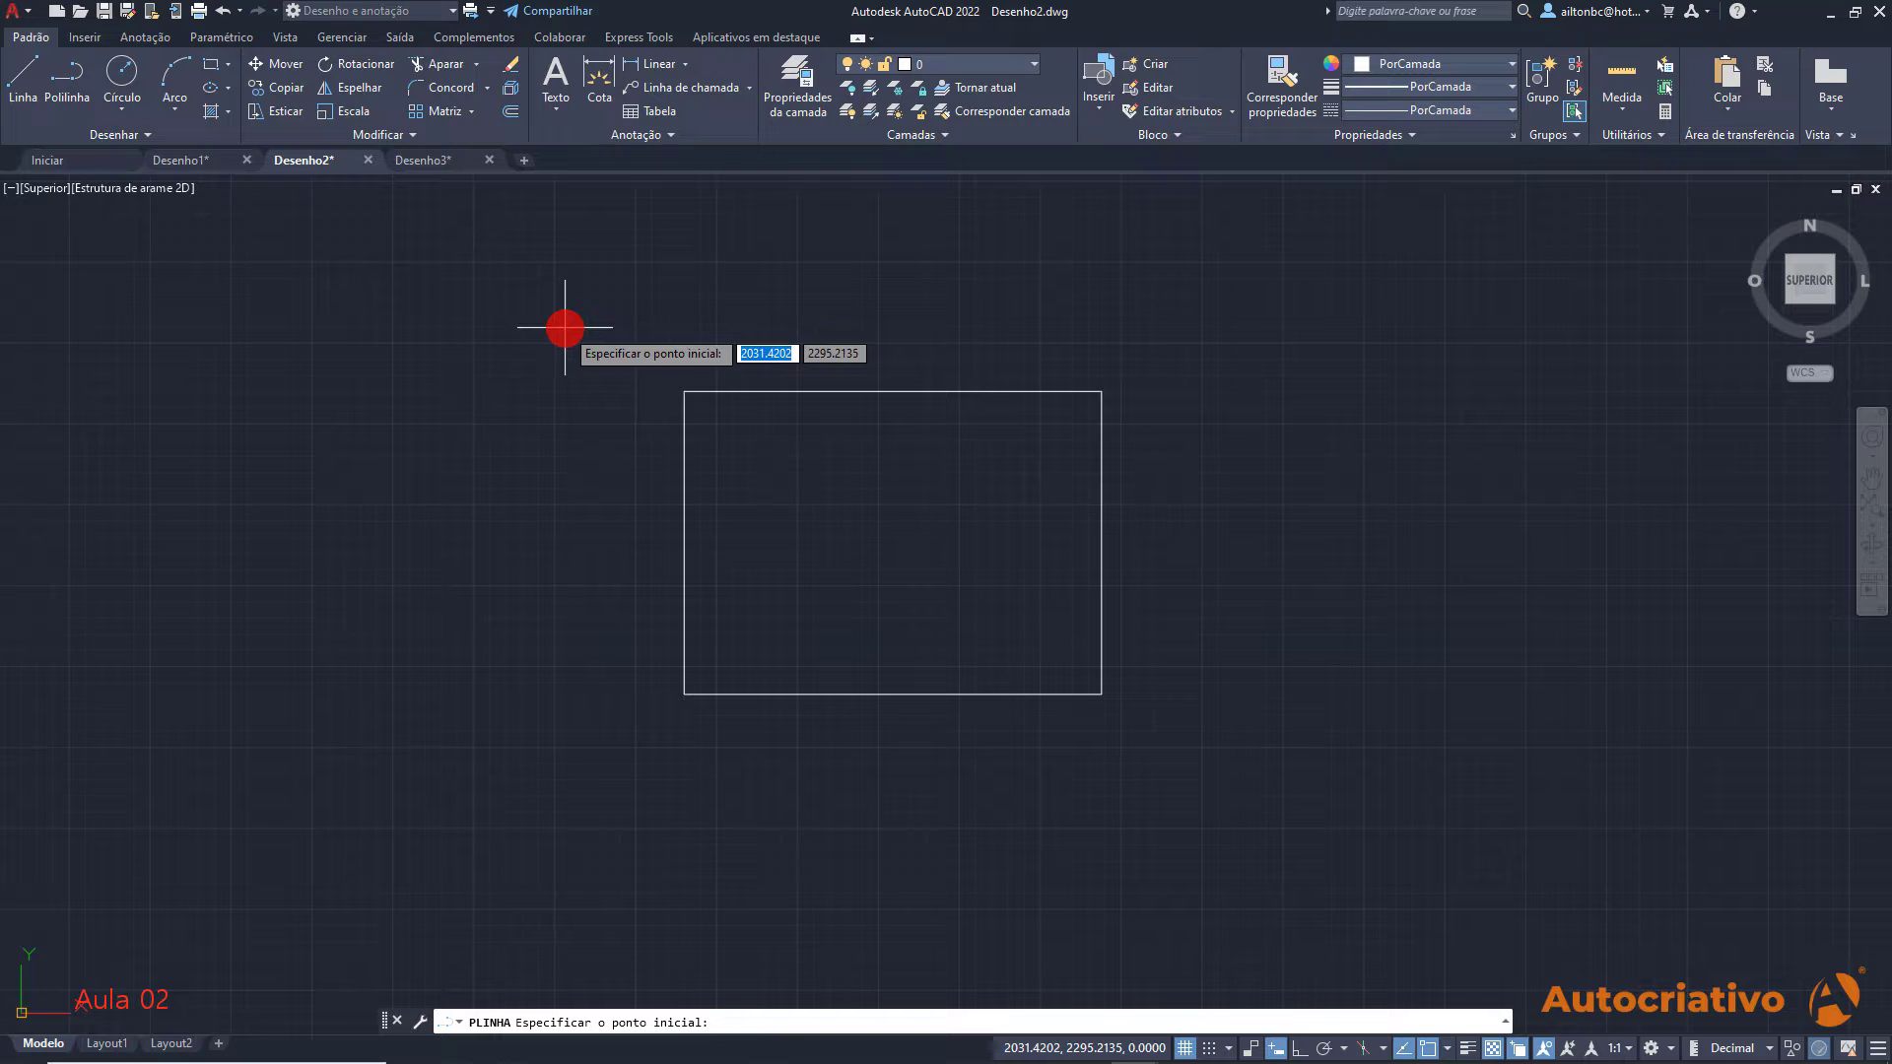
key(Escape)
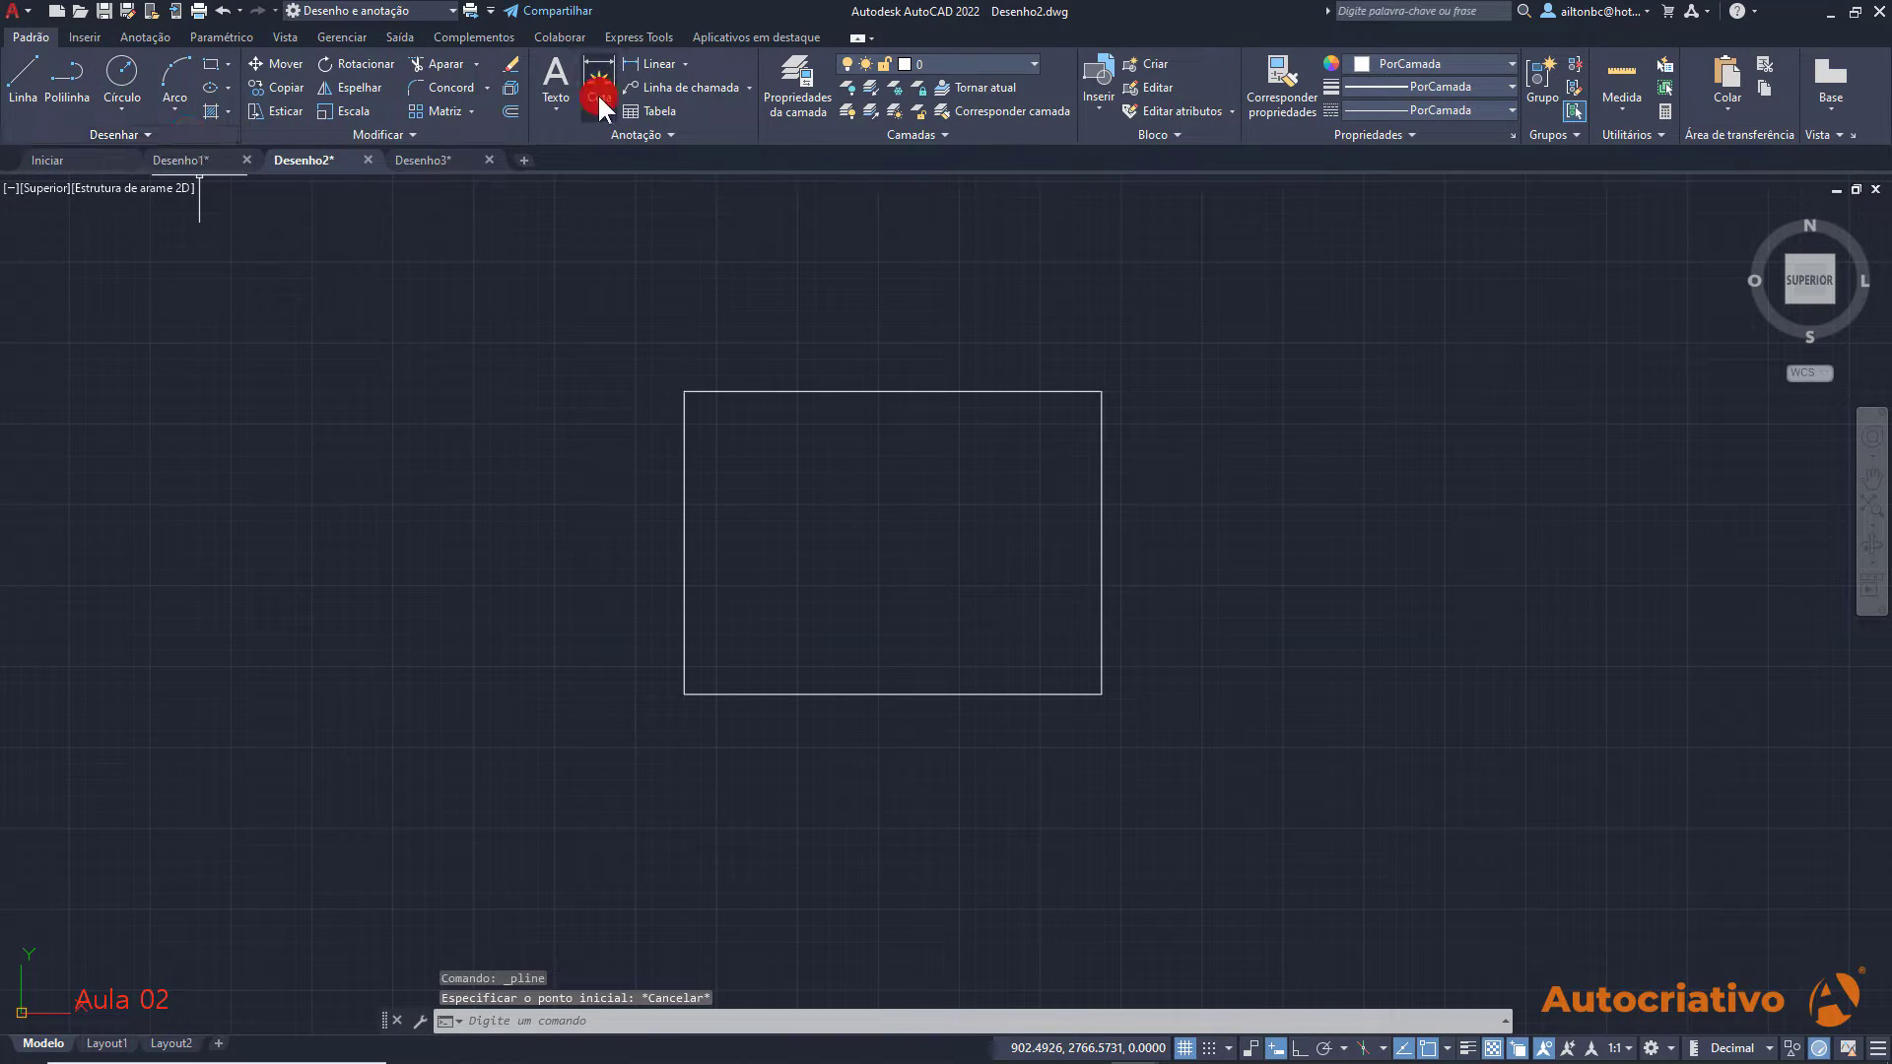
Pin the additional Desenhar and Modificar tools open, unpin both sets and collapse them
click(146, 134)
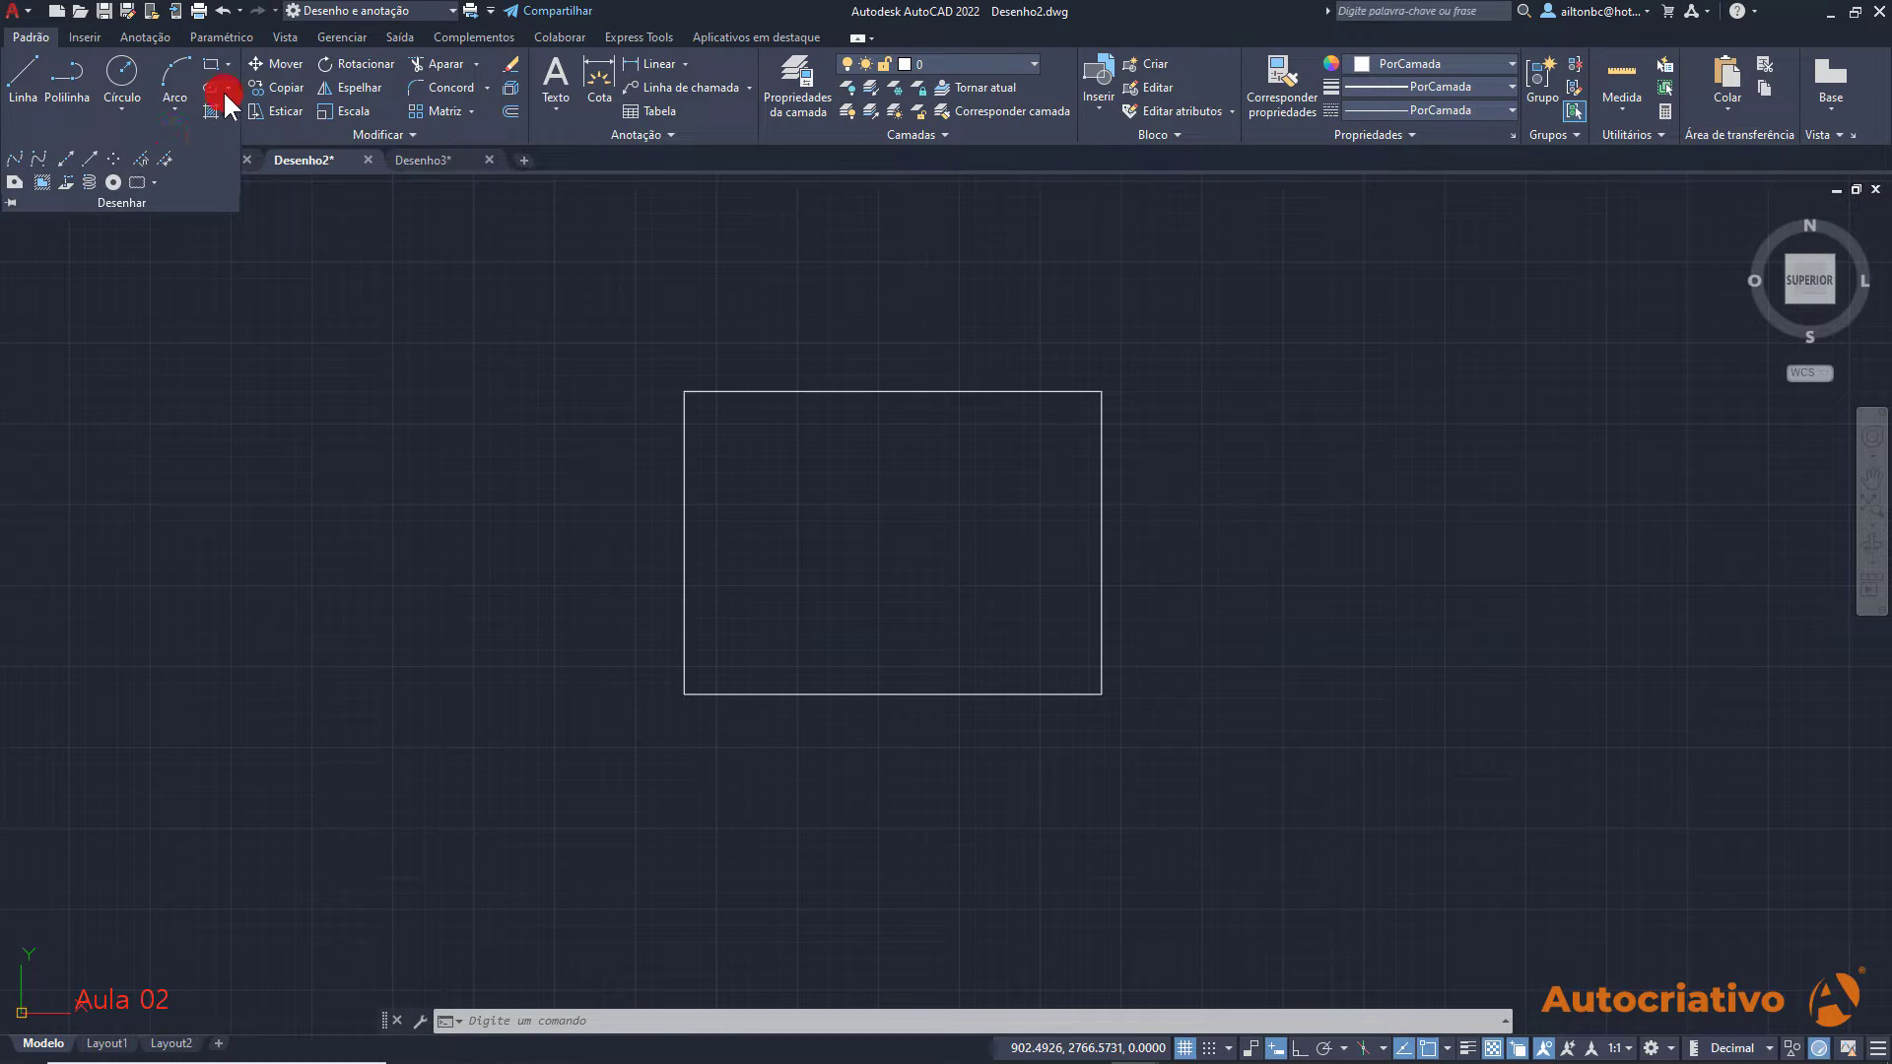
click(11, 203)
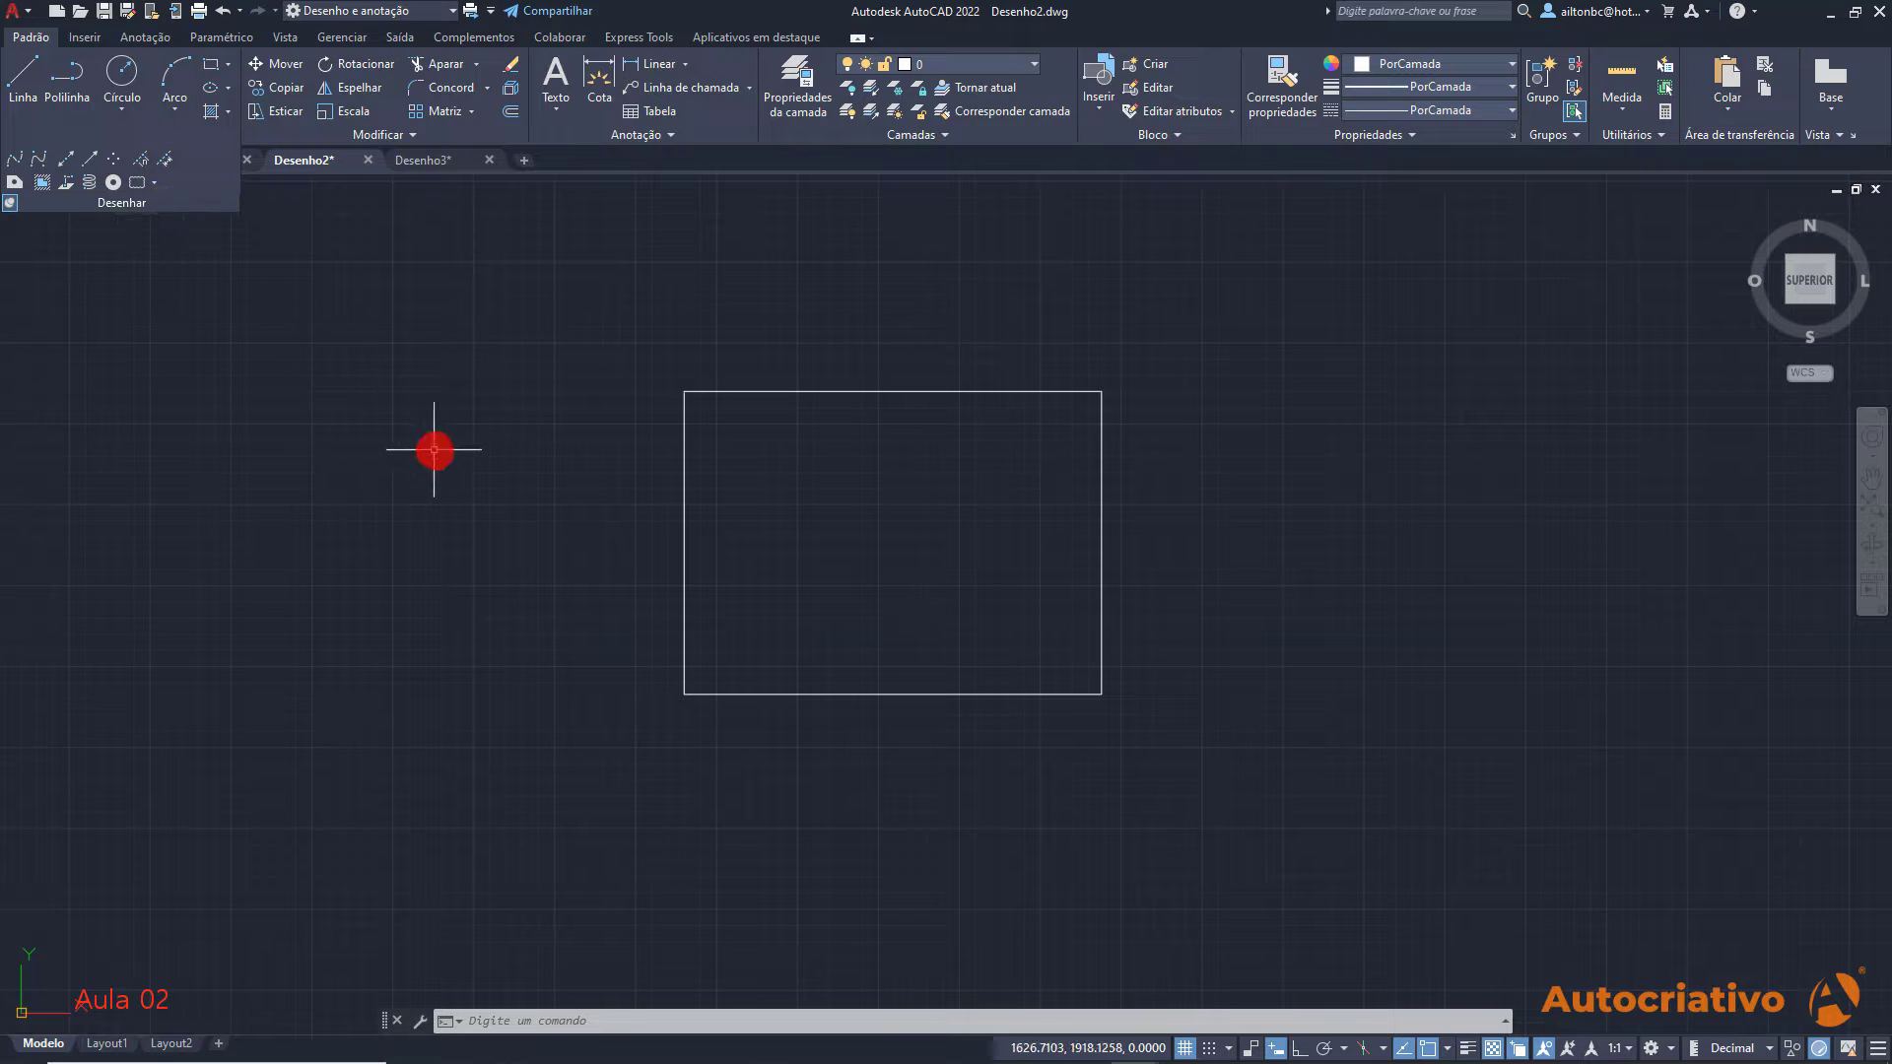
click(404, 134)
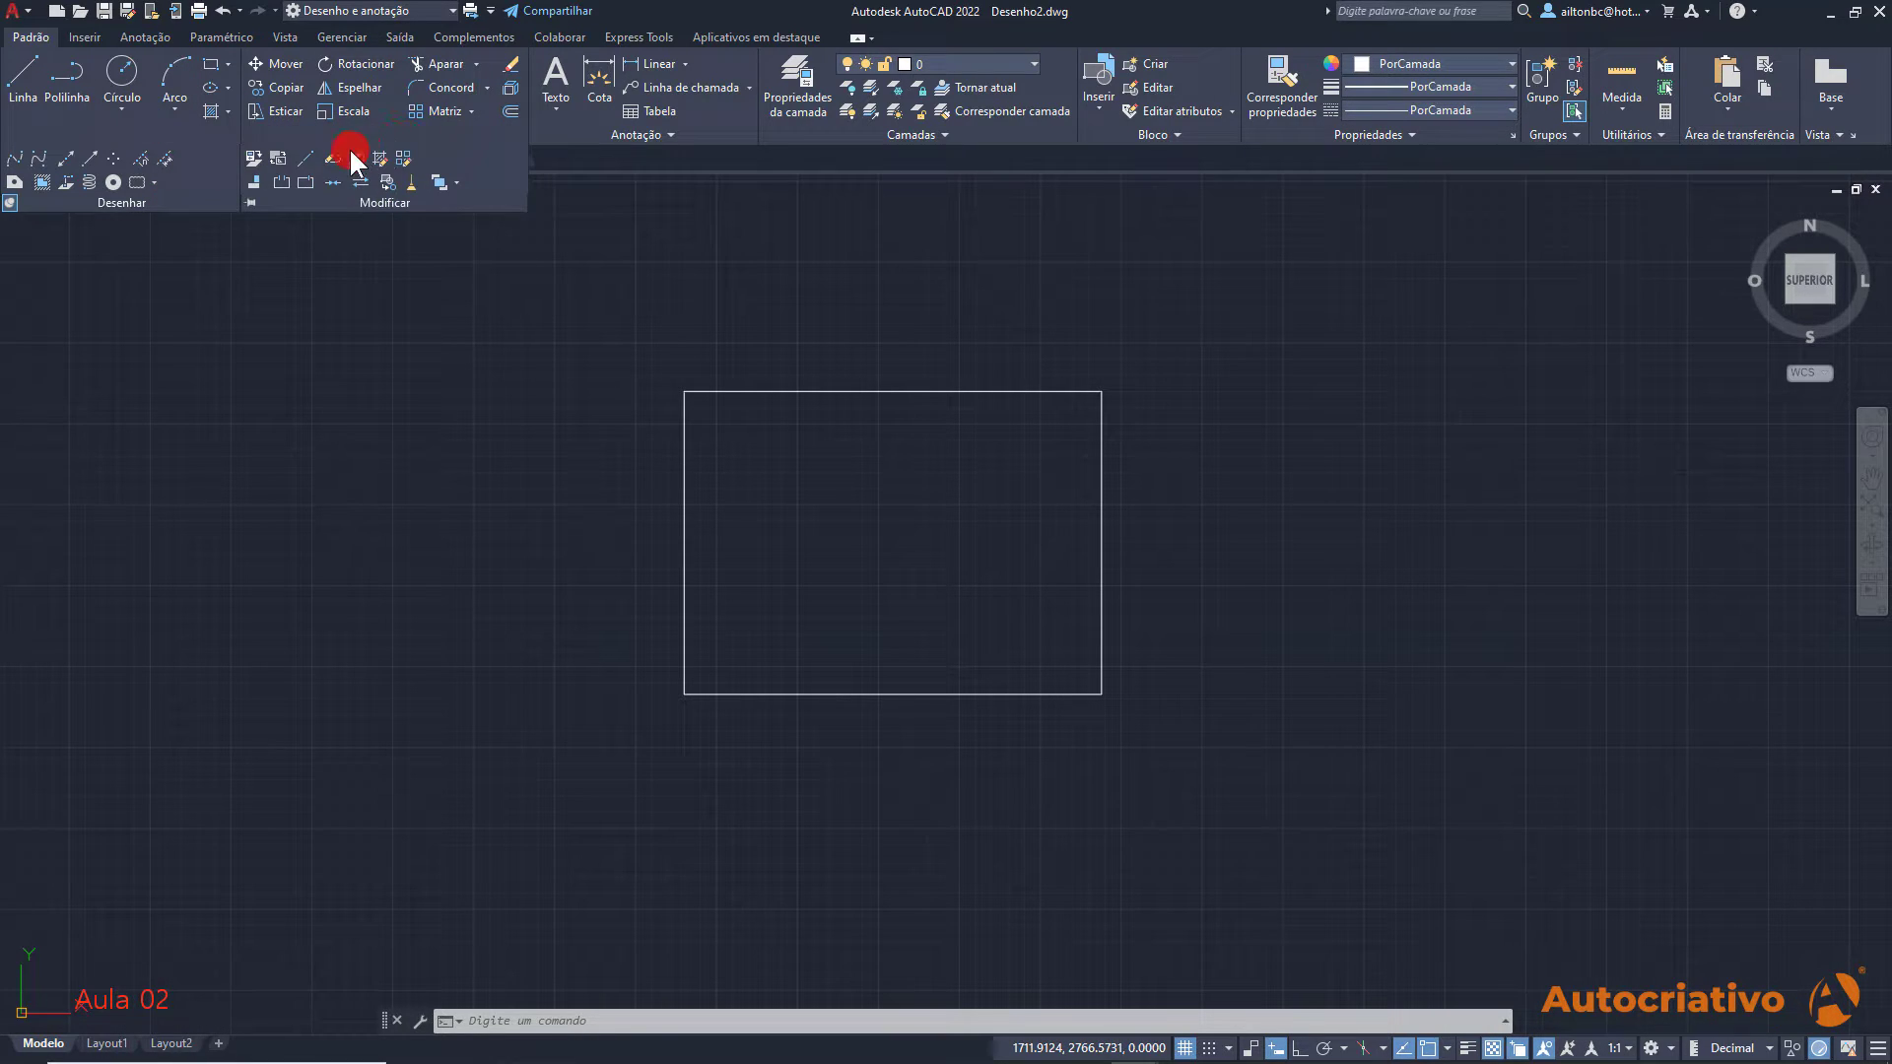
click(250, 201)
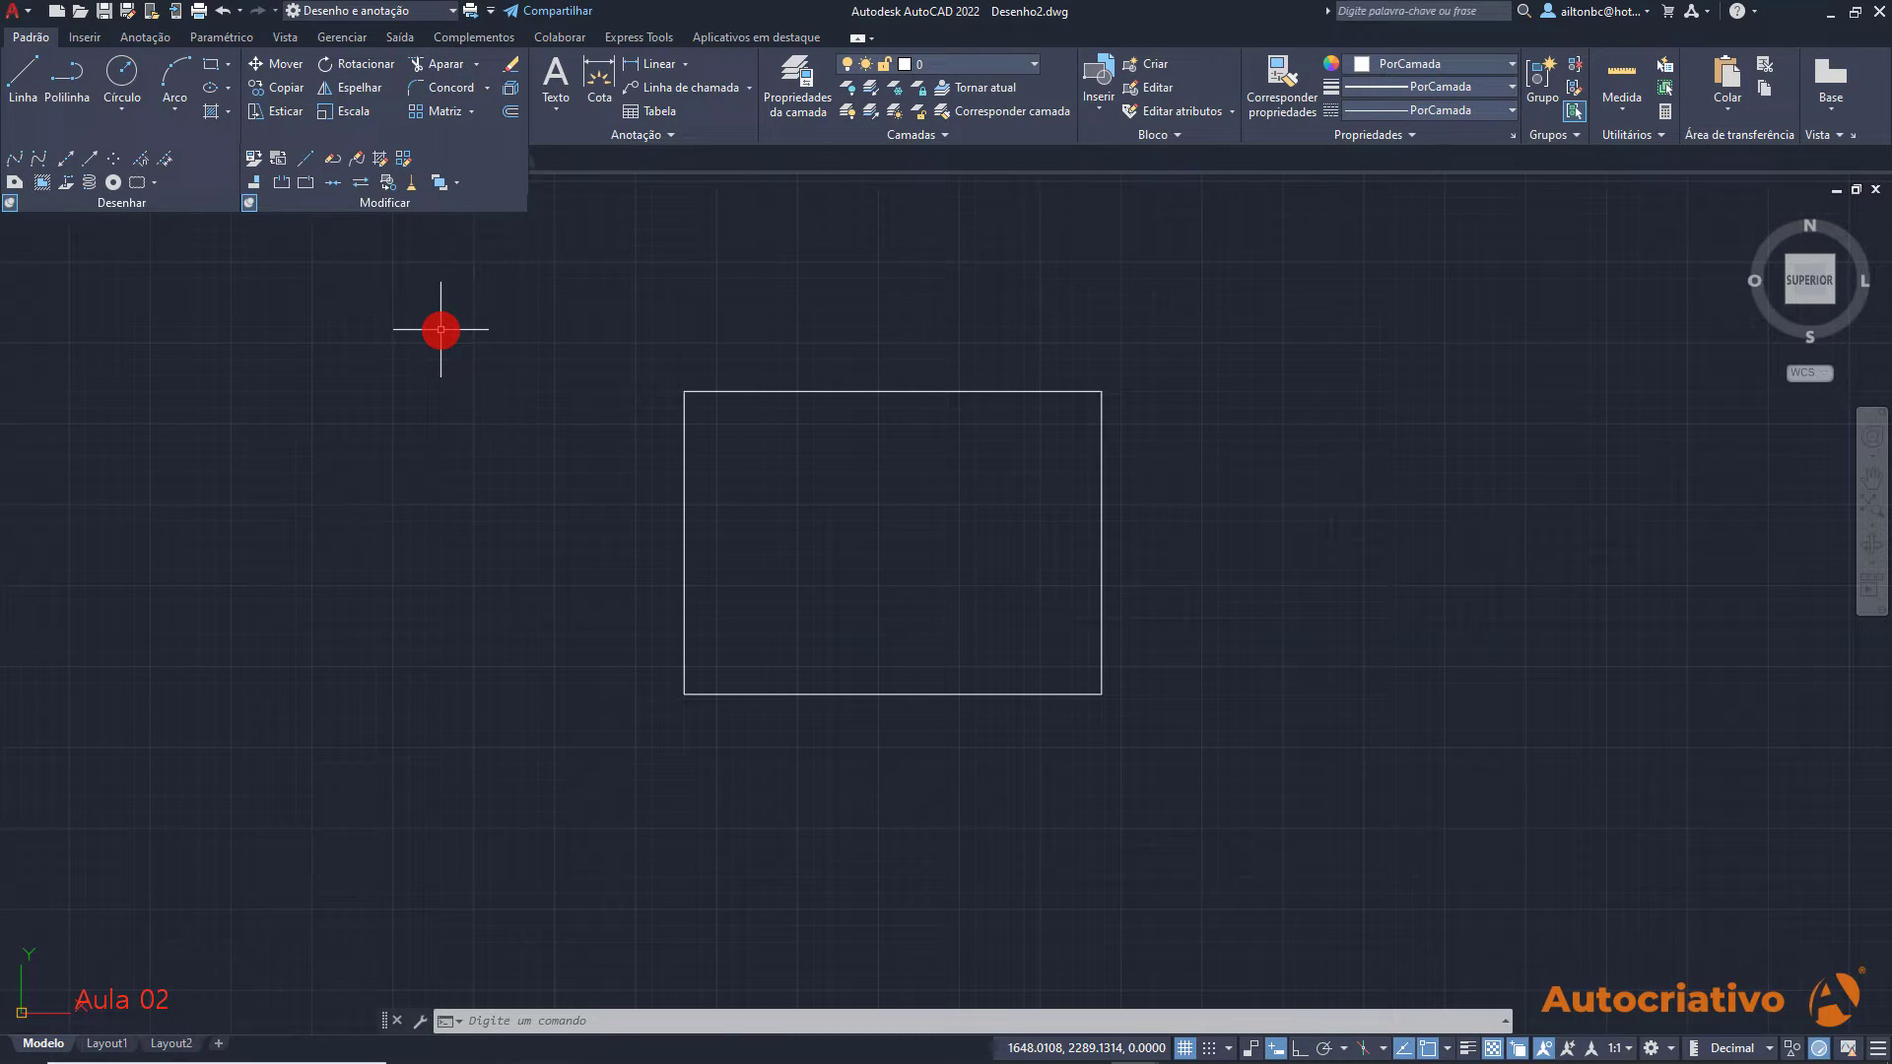
click(250, 201)
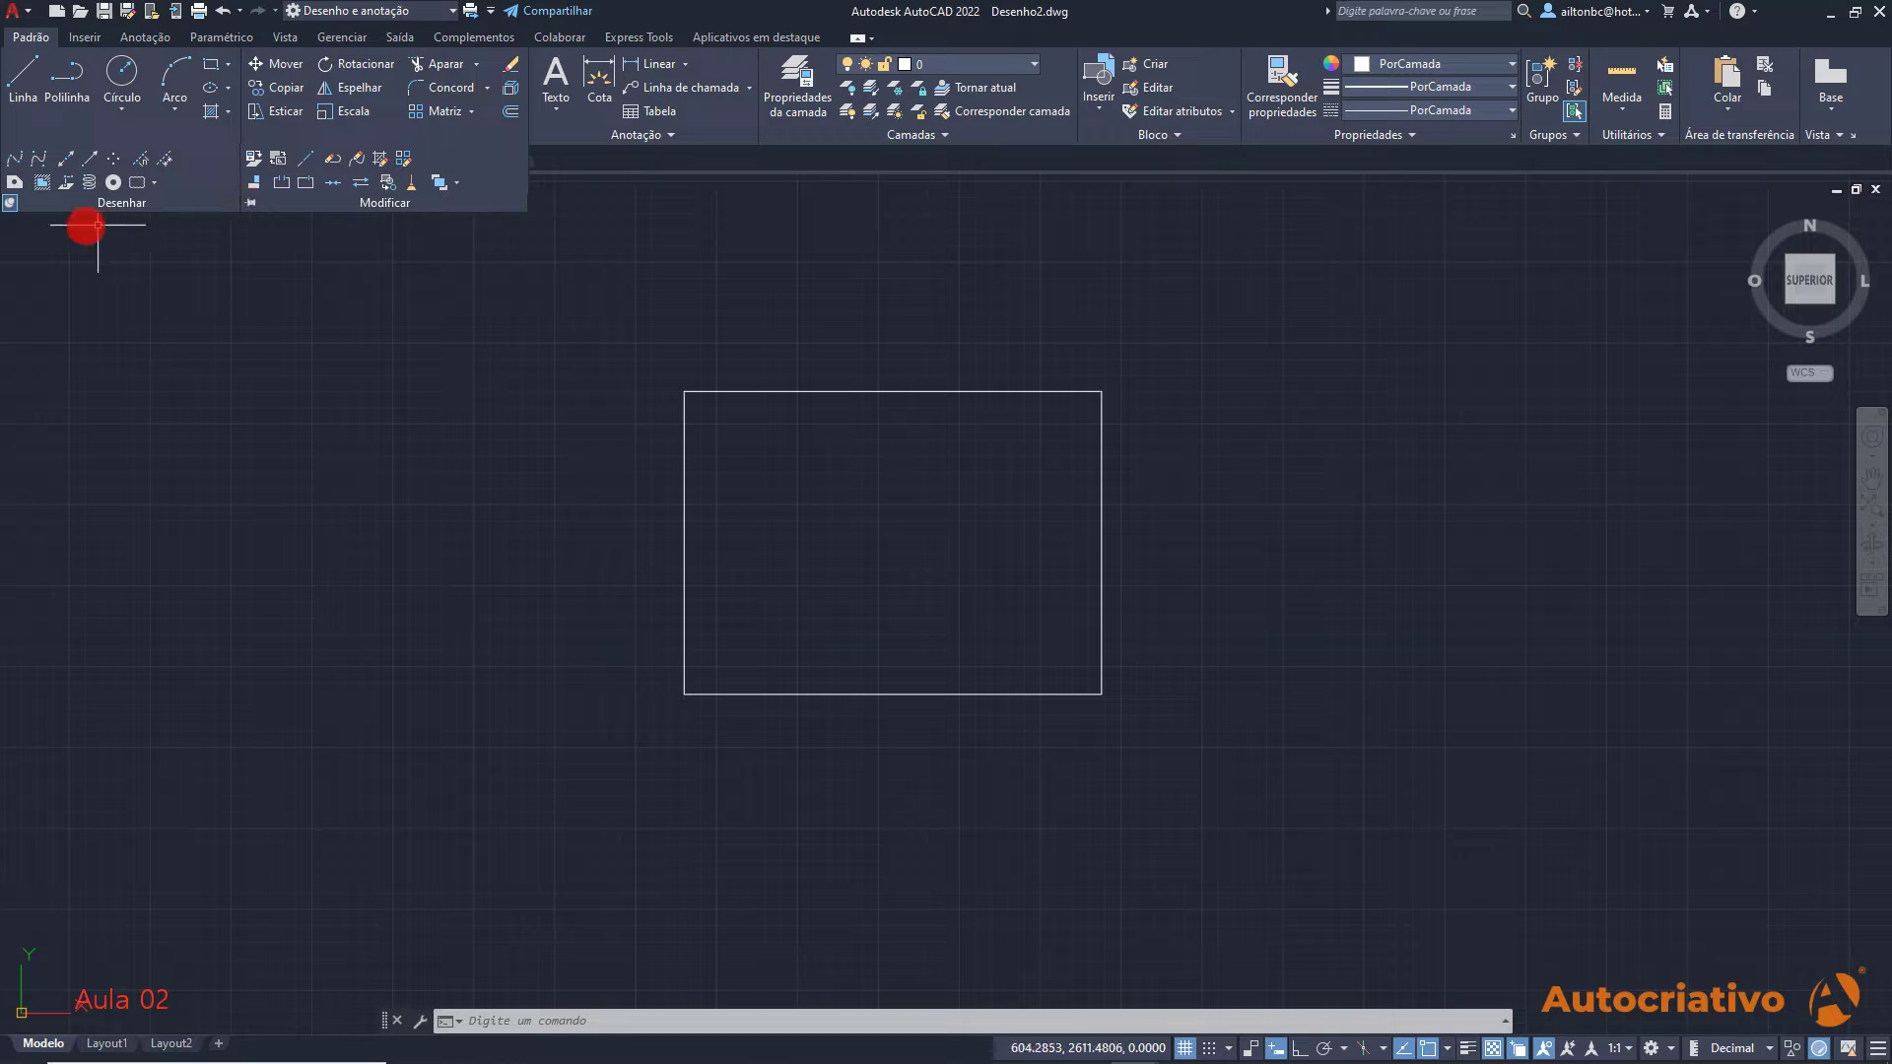
click(11, 203)
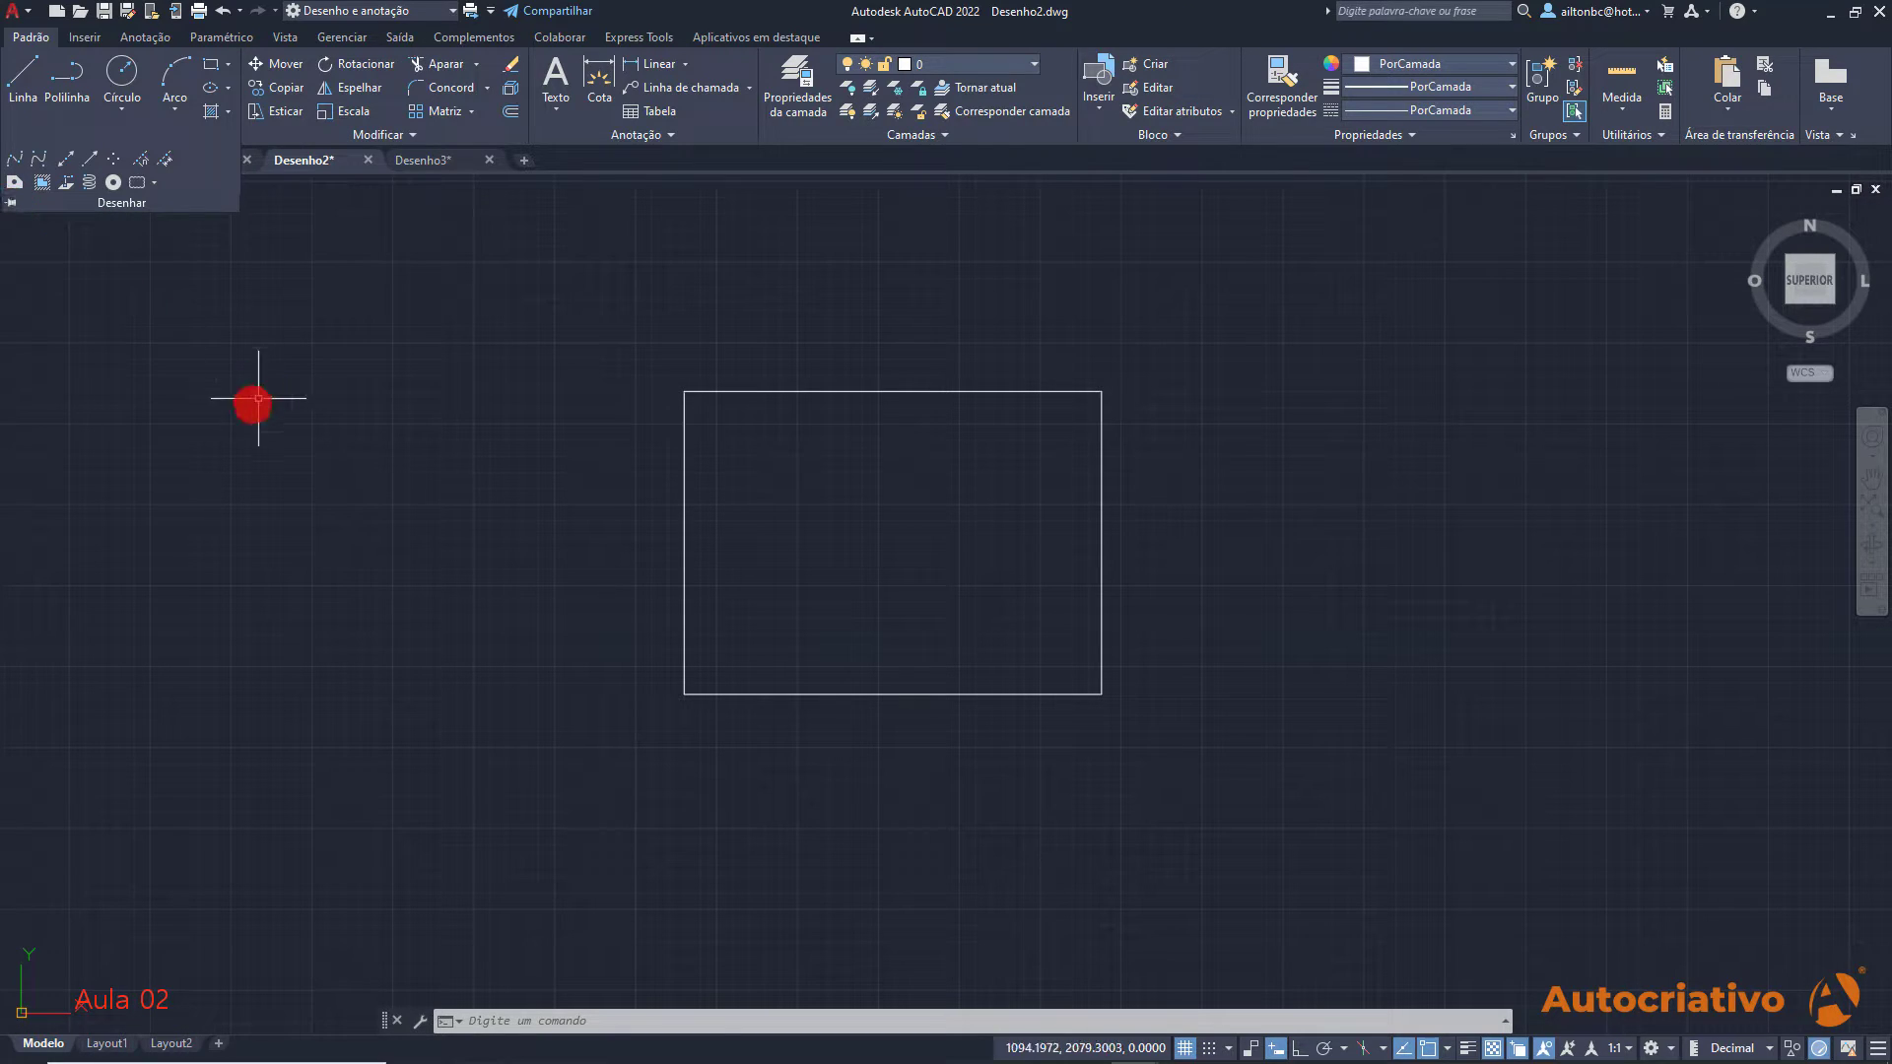
click(806, 547)
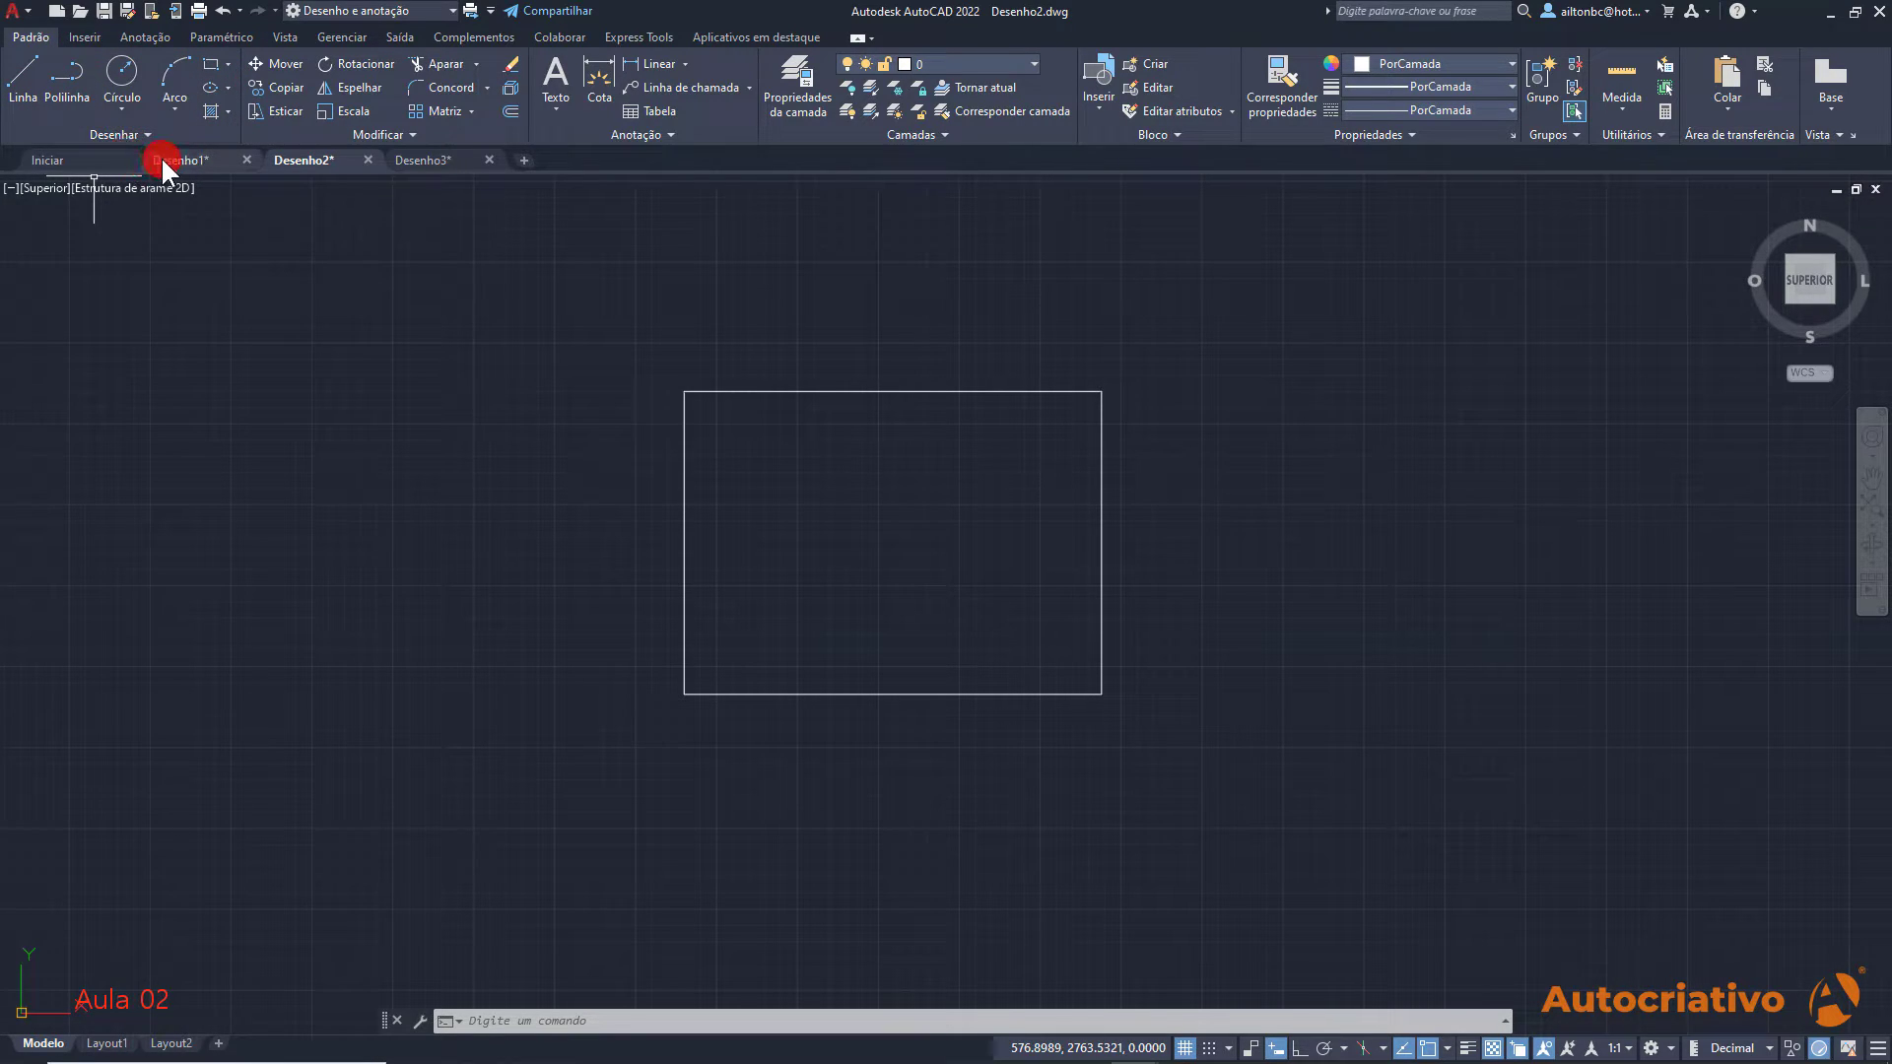
Examine the available variants of the Circle, Arc, Trim, Fillet and Array commands without starting any of them
click(127, 109)
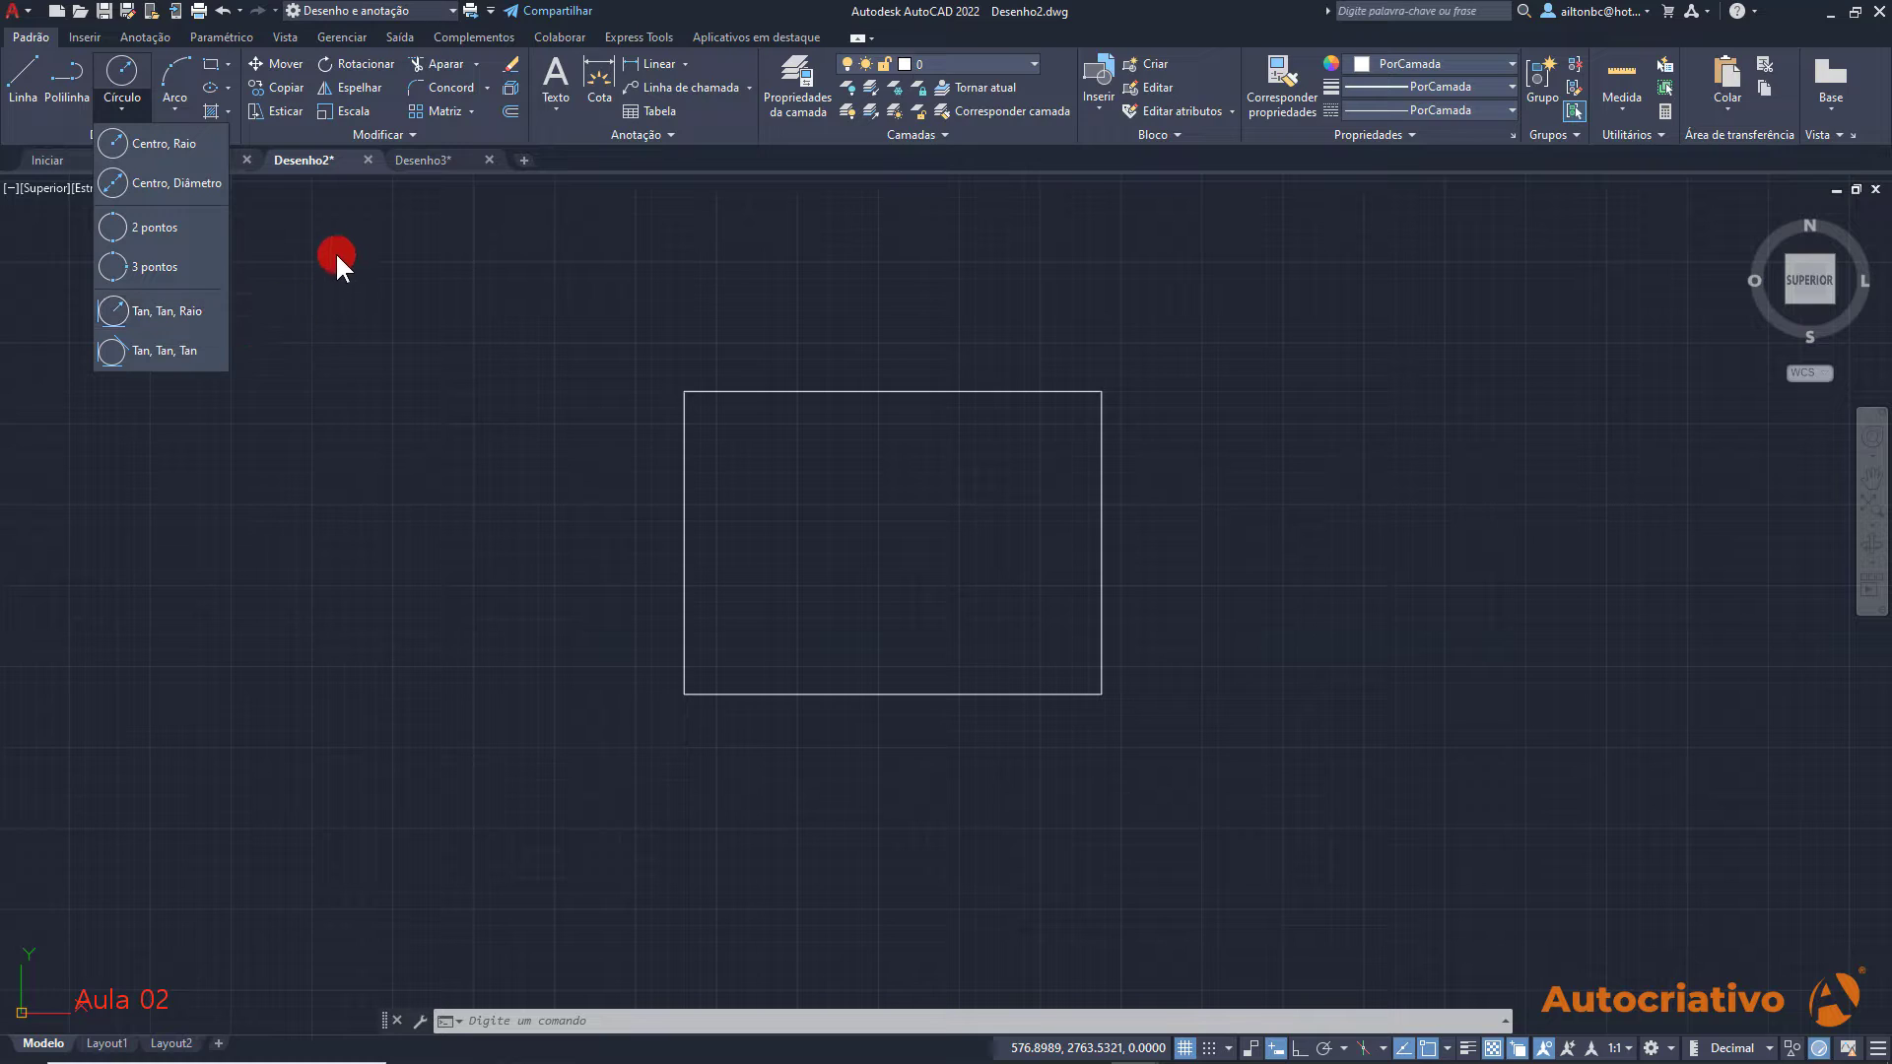
click(345, 229)
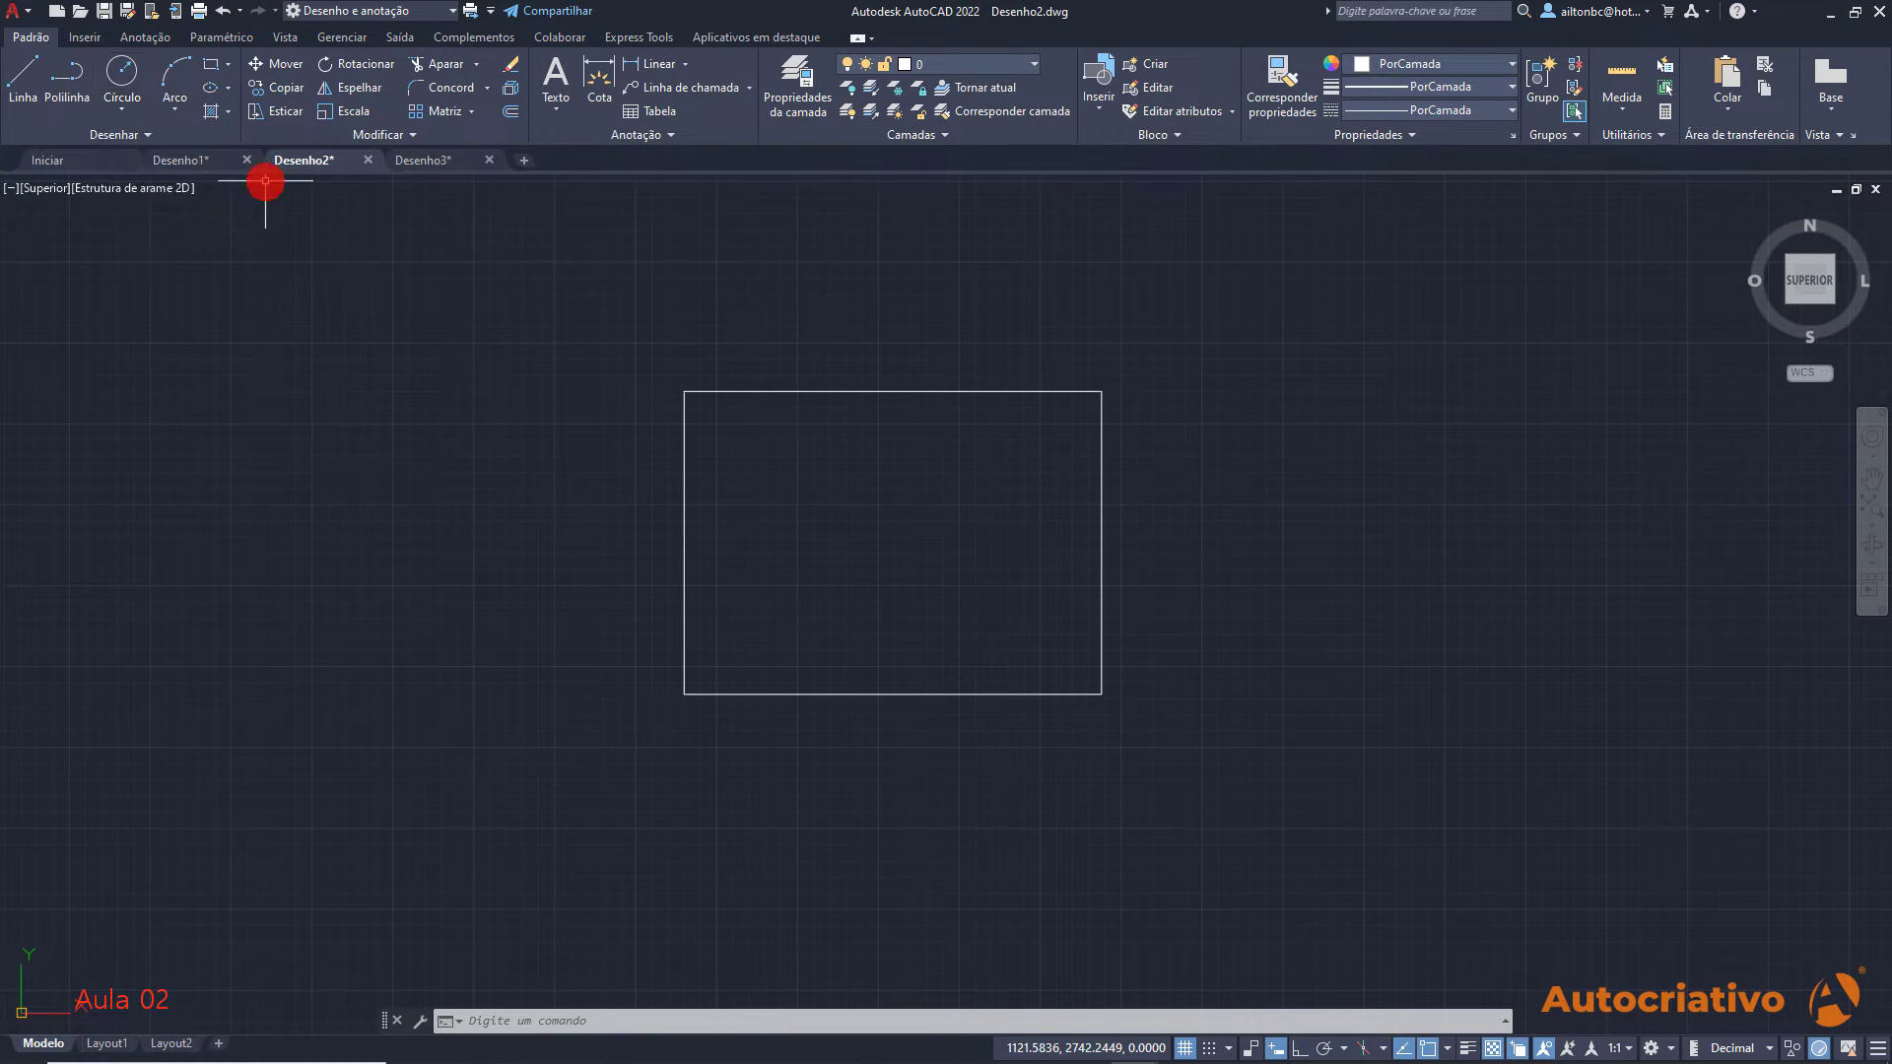
click(174, 109)
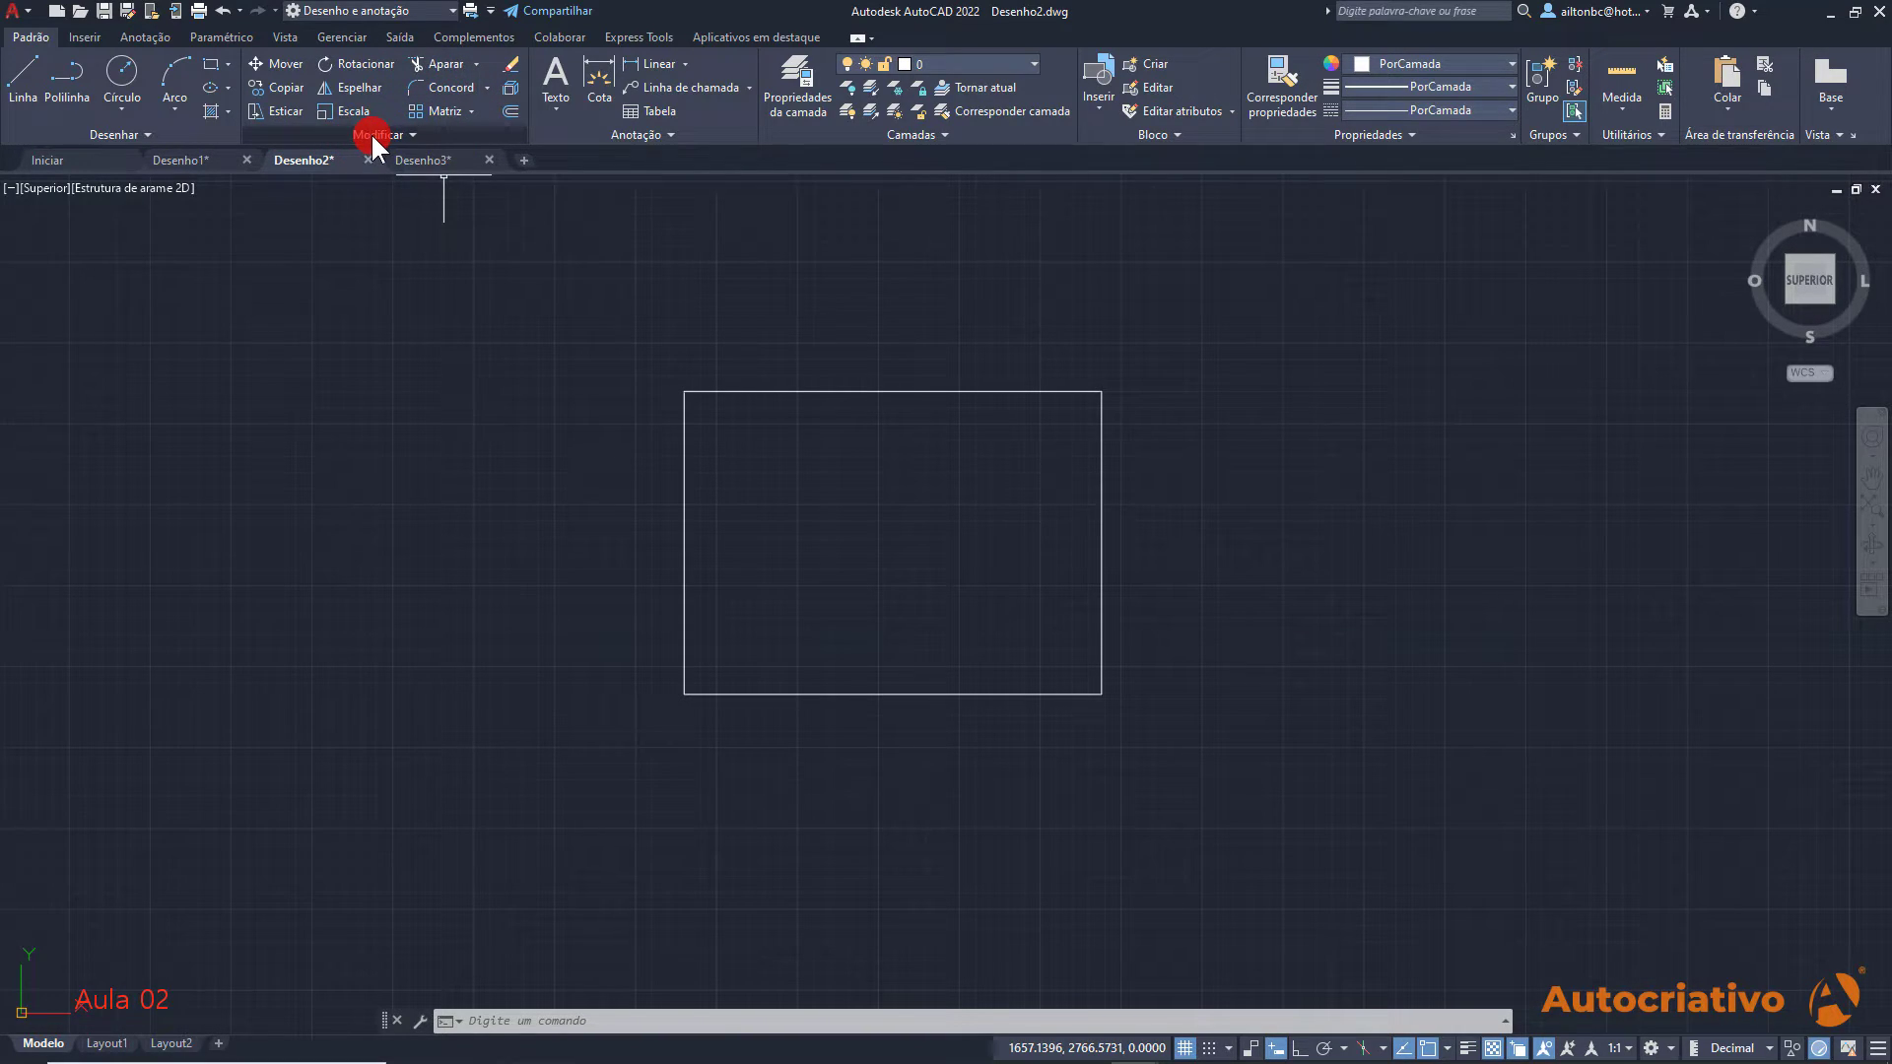
click(477, 64)
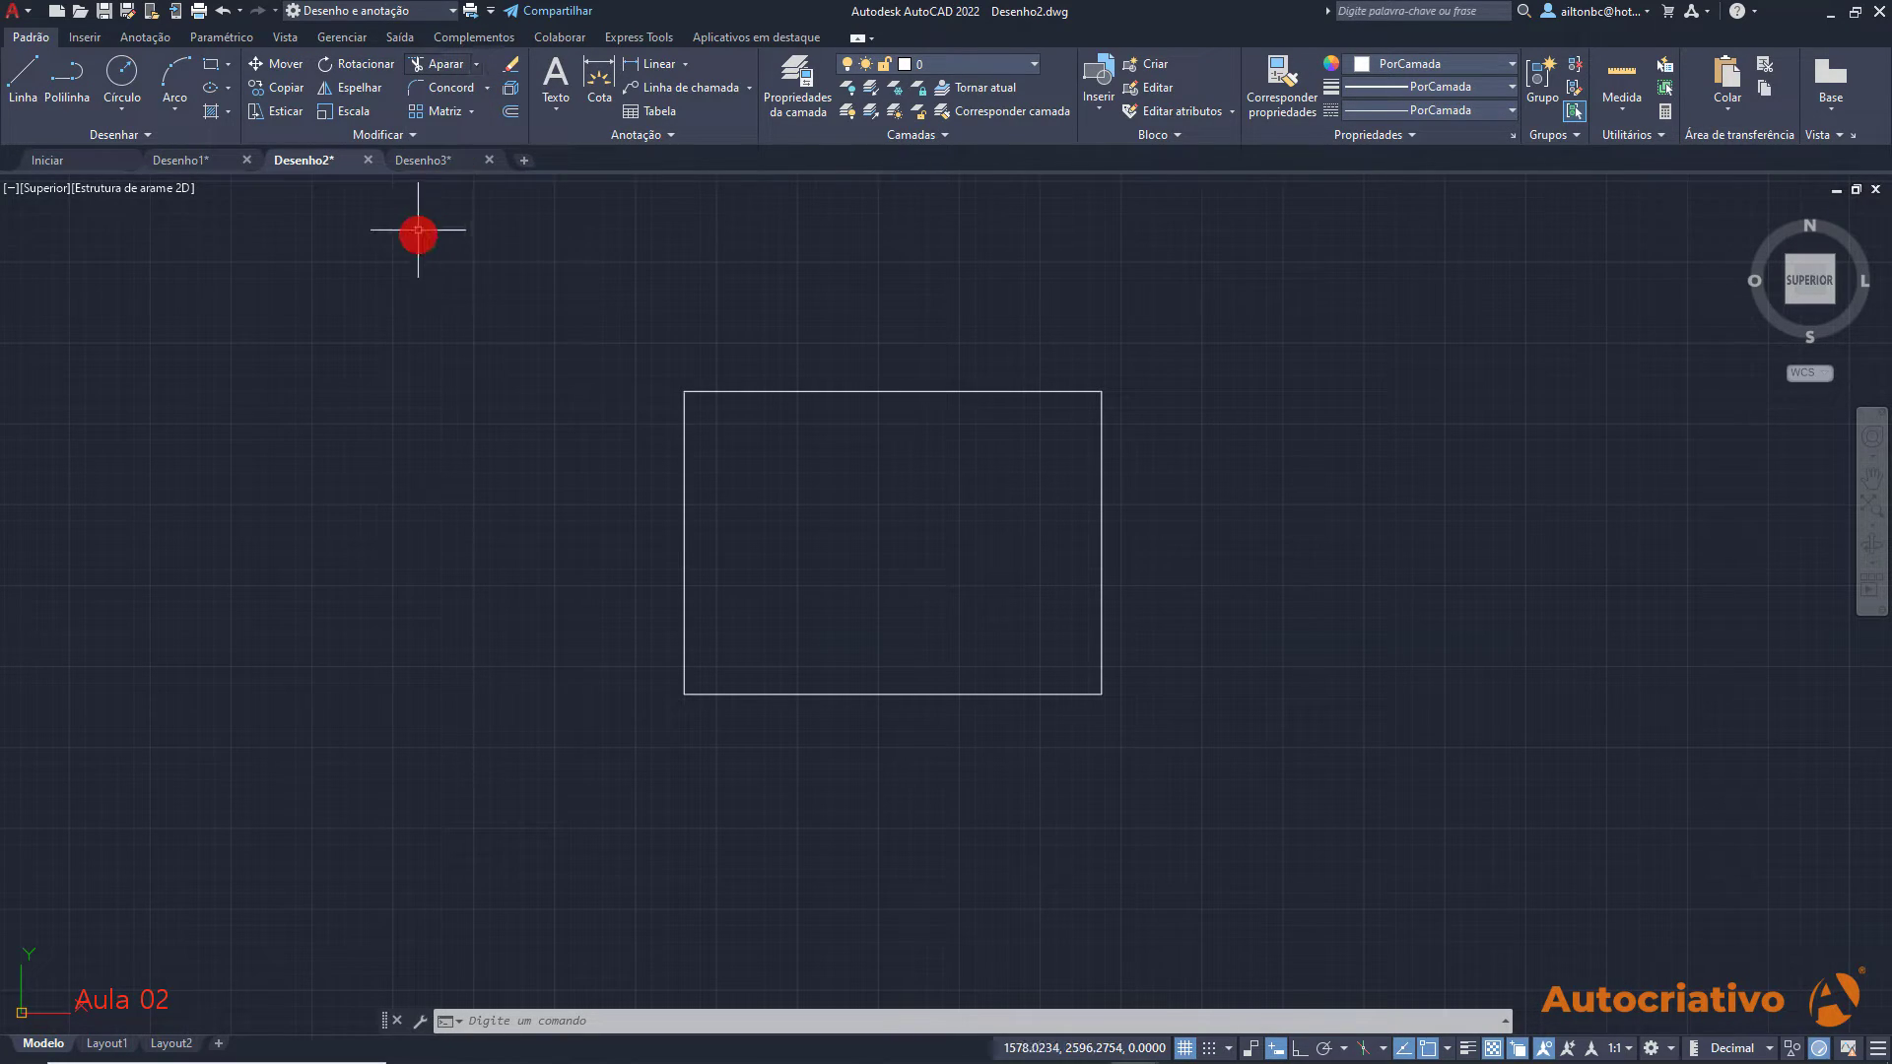
click(487, 88)
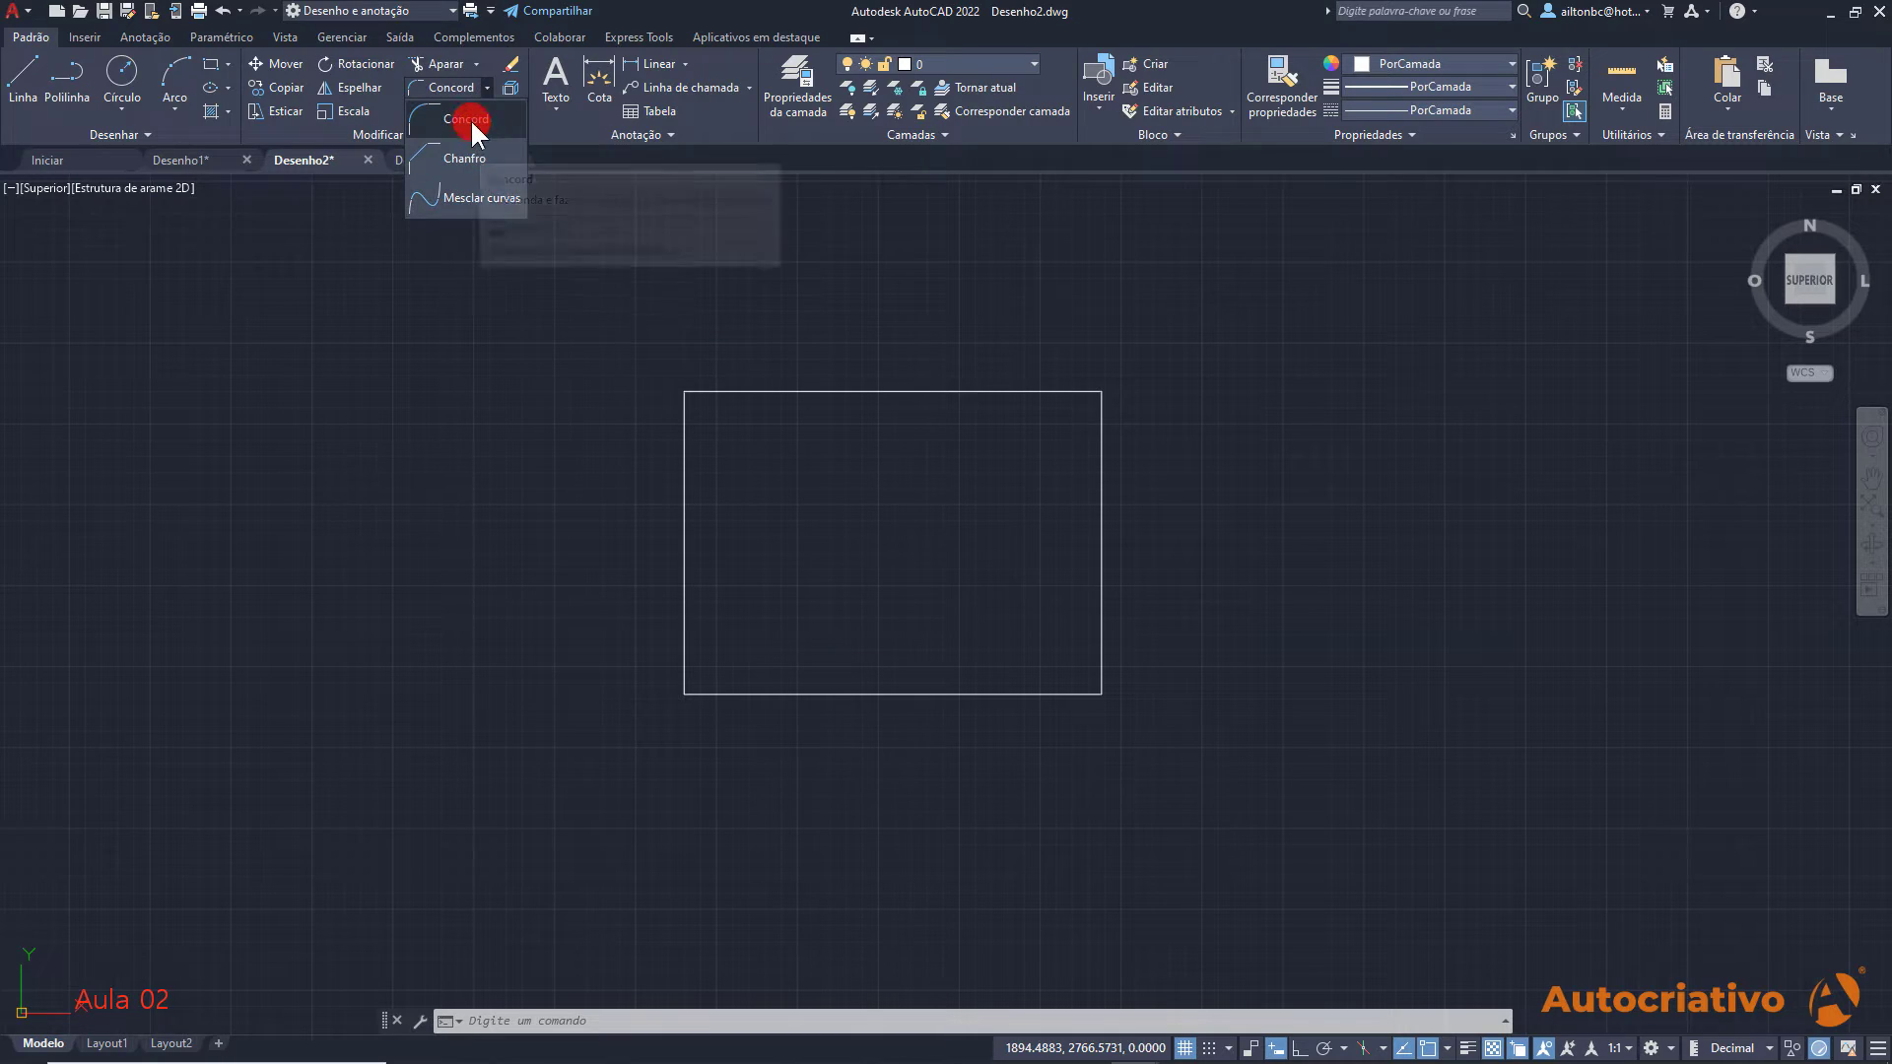
click(473, 277)
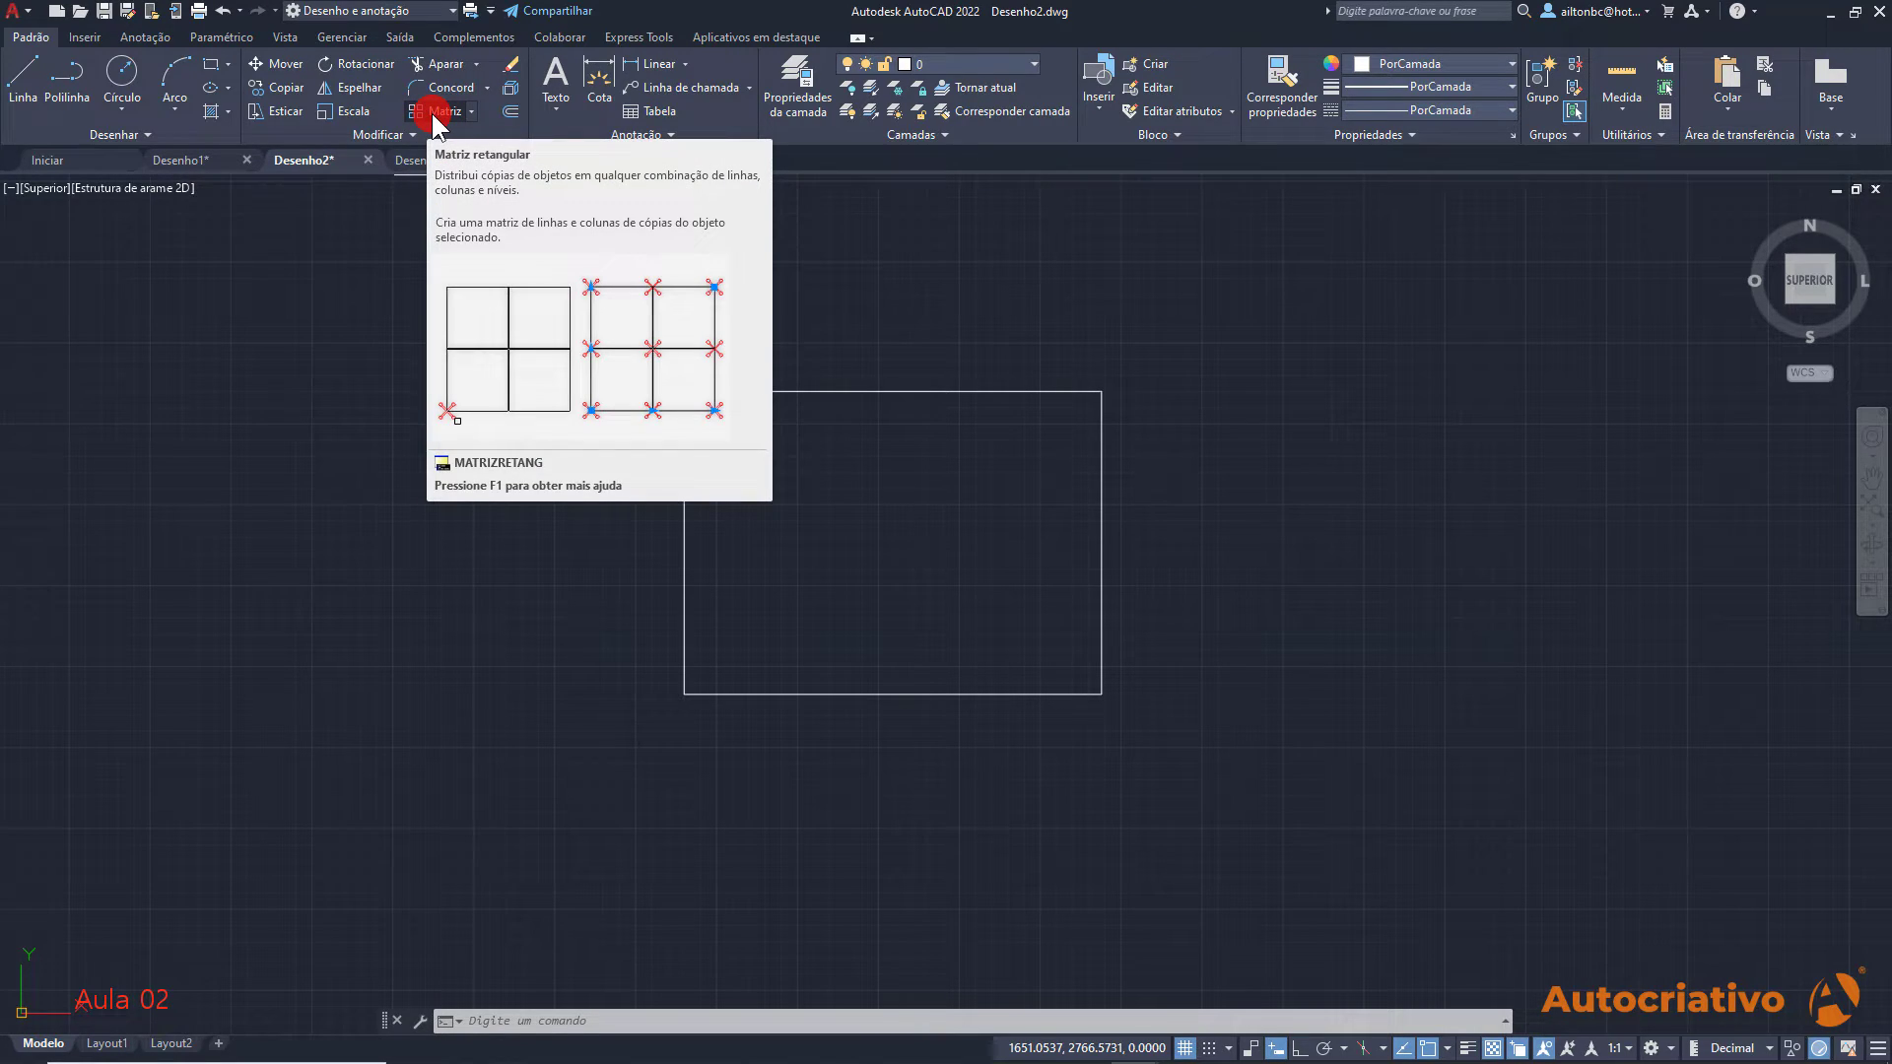
click(470, 109)
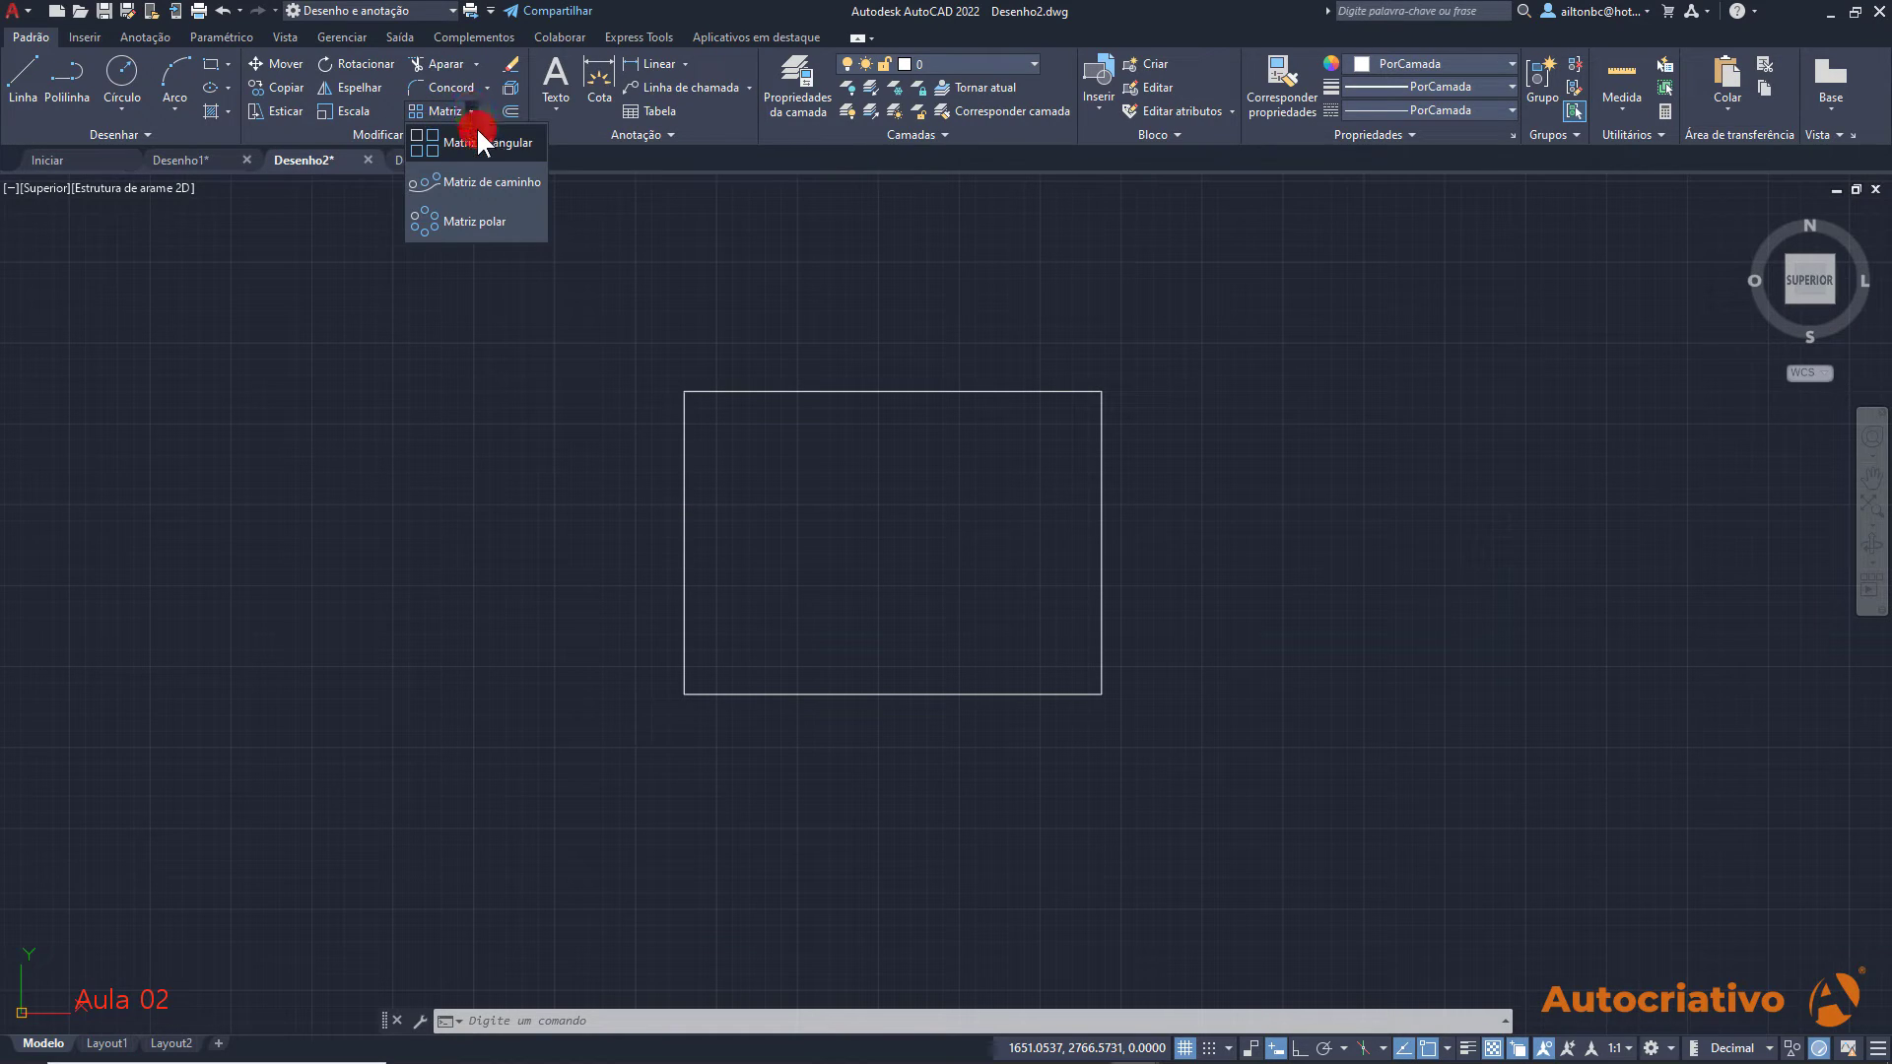
click(493, 216)
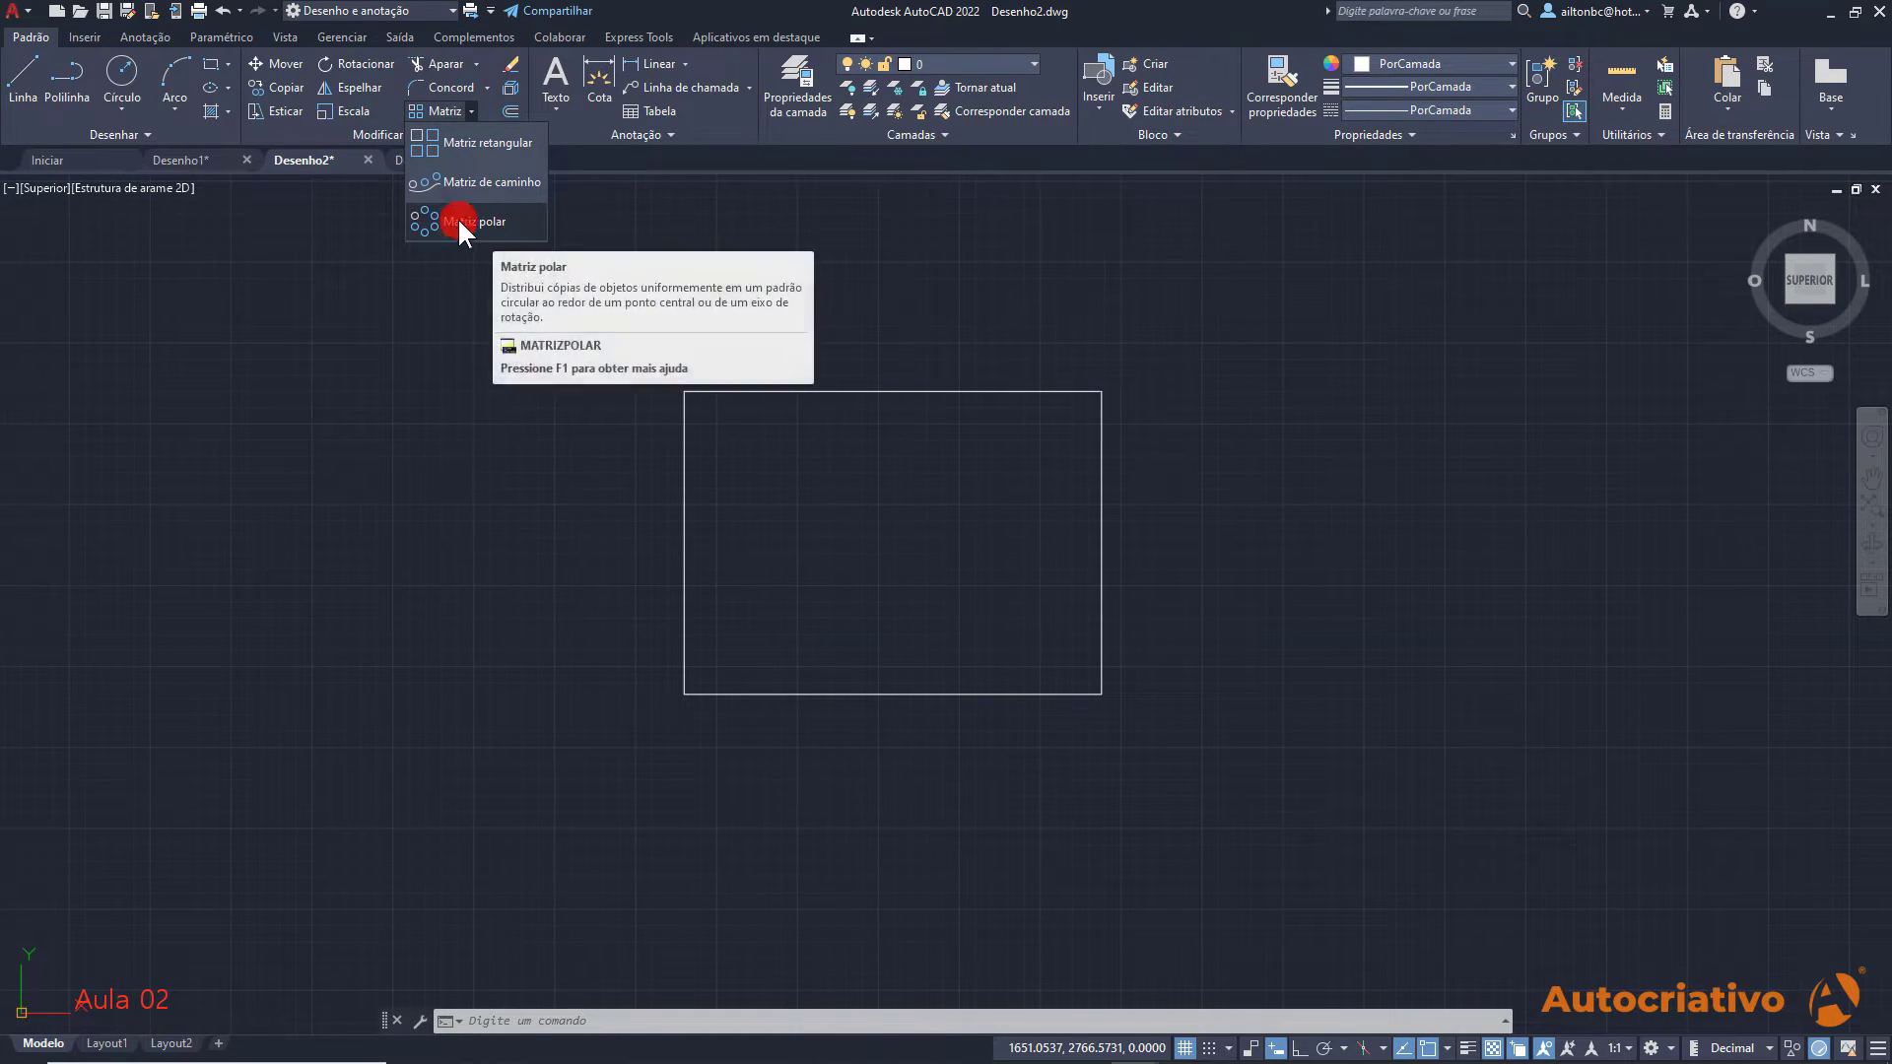
click(853, 248)
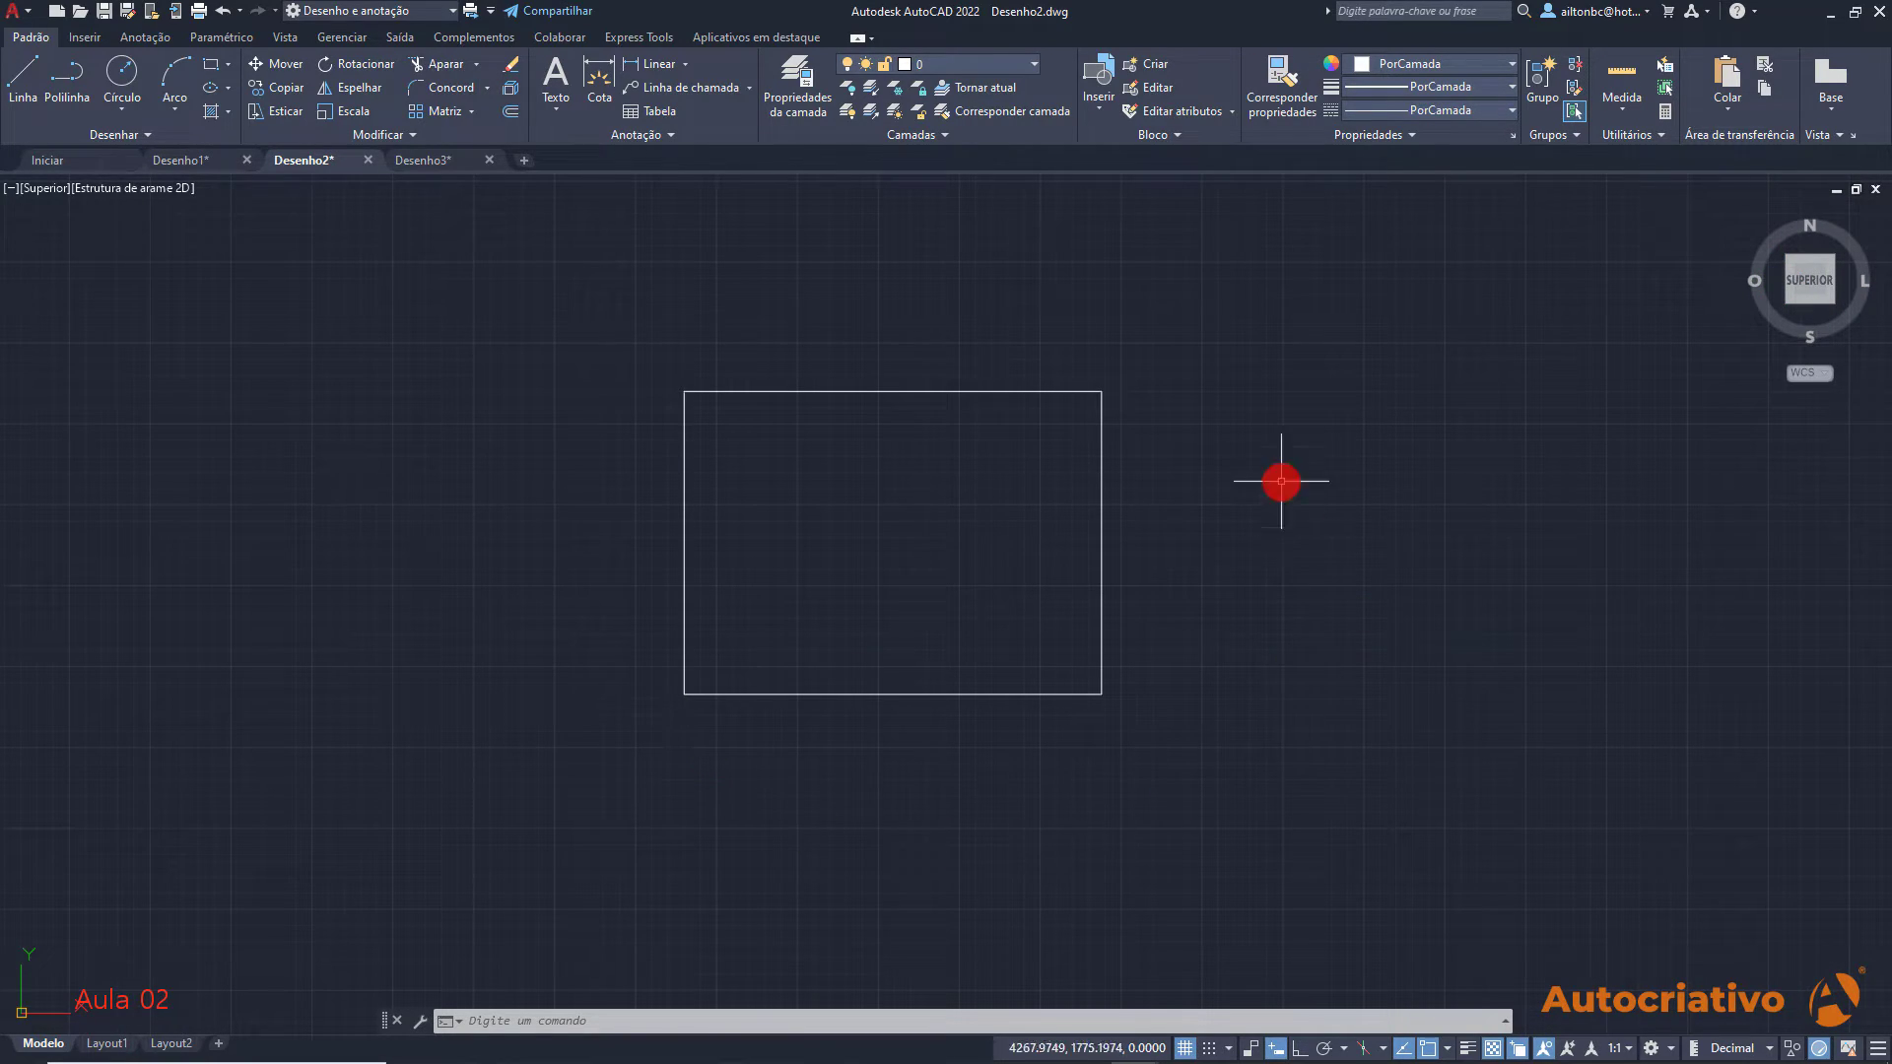
Examine the command line and the grid, object snap, annotation and units controls of the status bar
mouse_move(958, 460)
middle_down()
mouse_move(782, 384)
mouse_move(1216, 502)
mouse_move(1044, 321)
mouse_move(1002, 411)
middle_up()
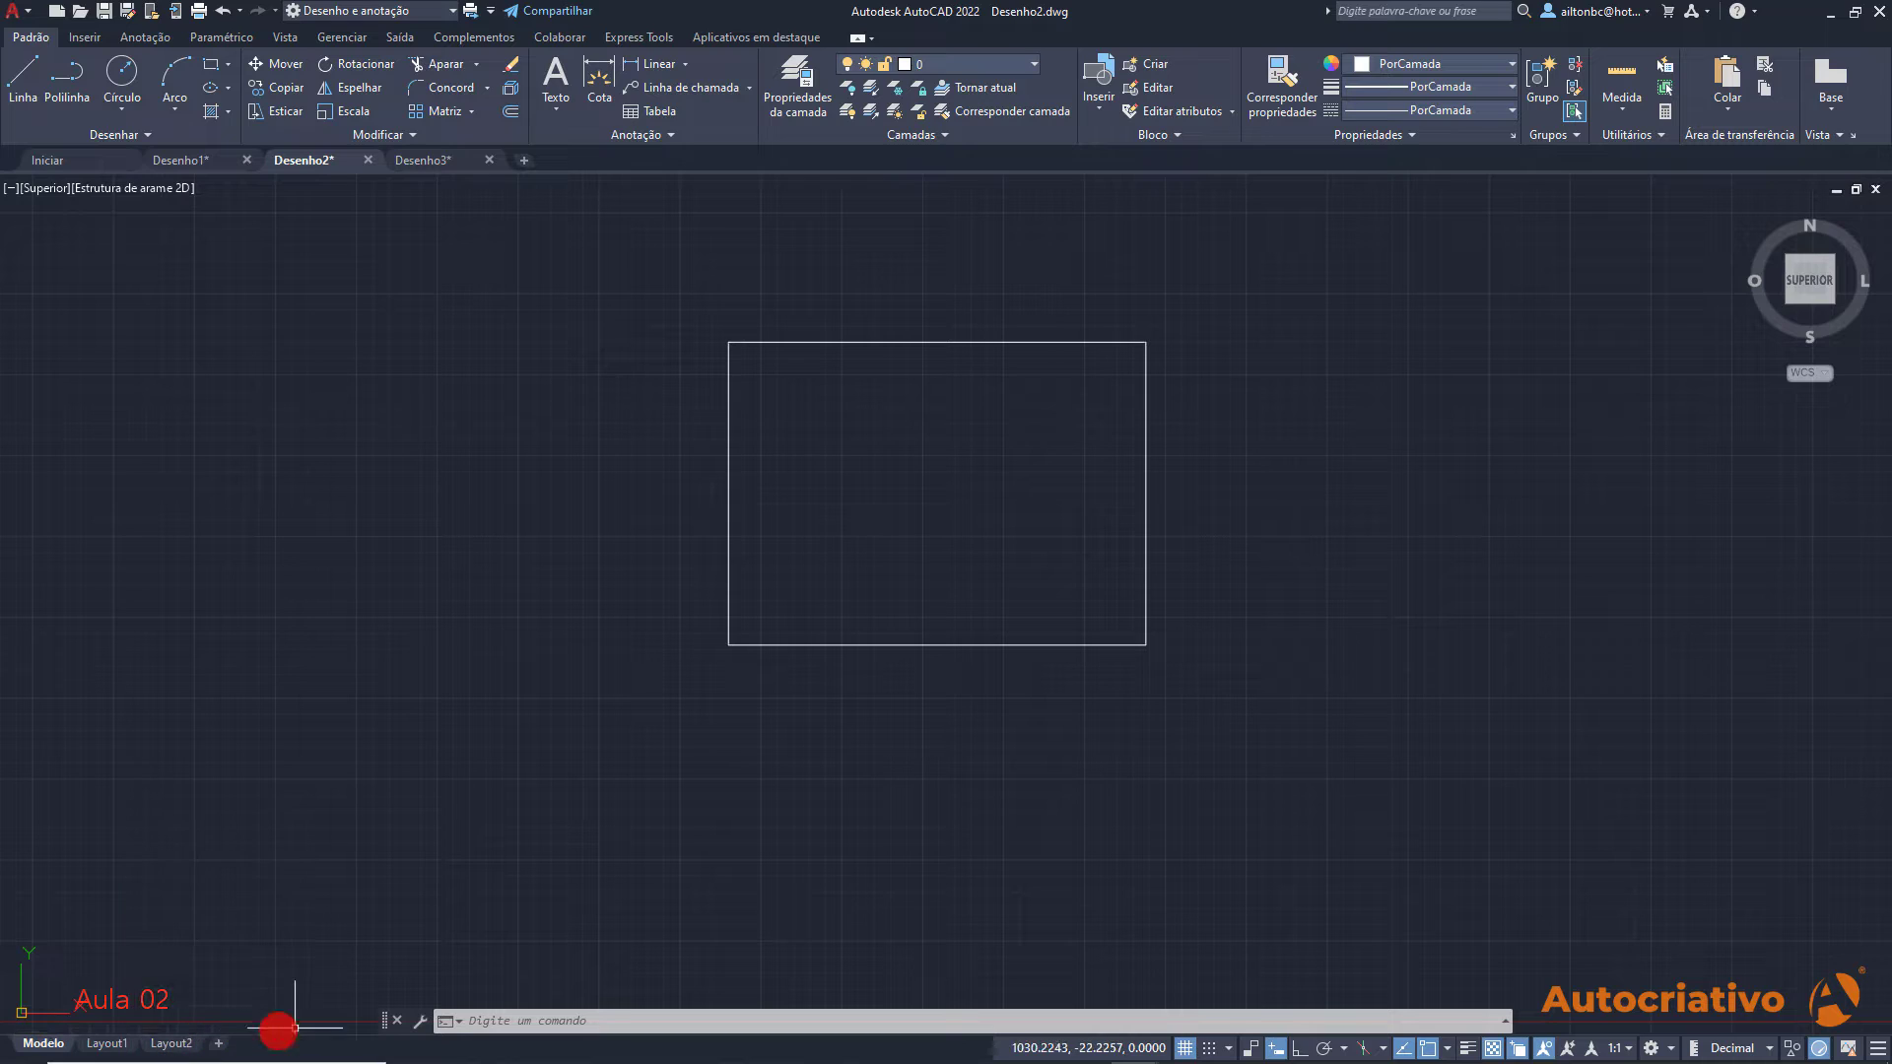
click(475, 1022)
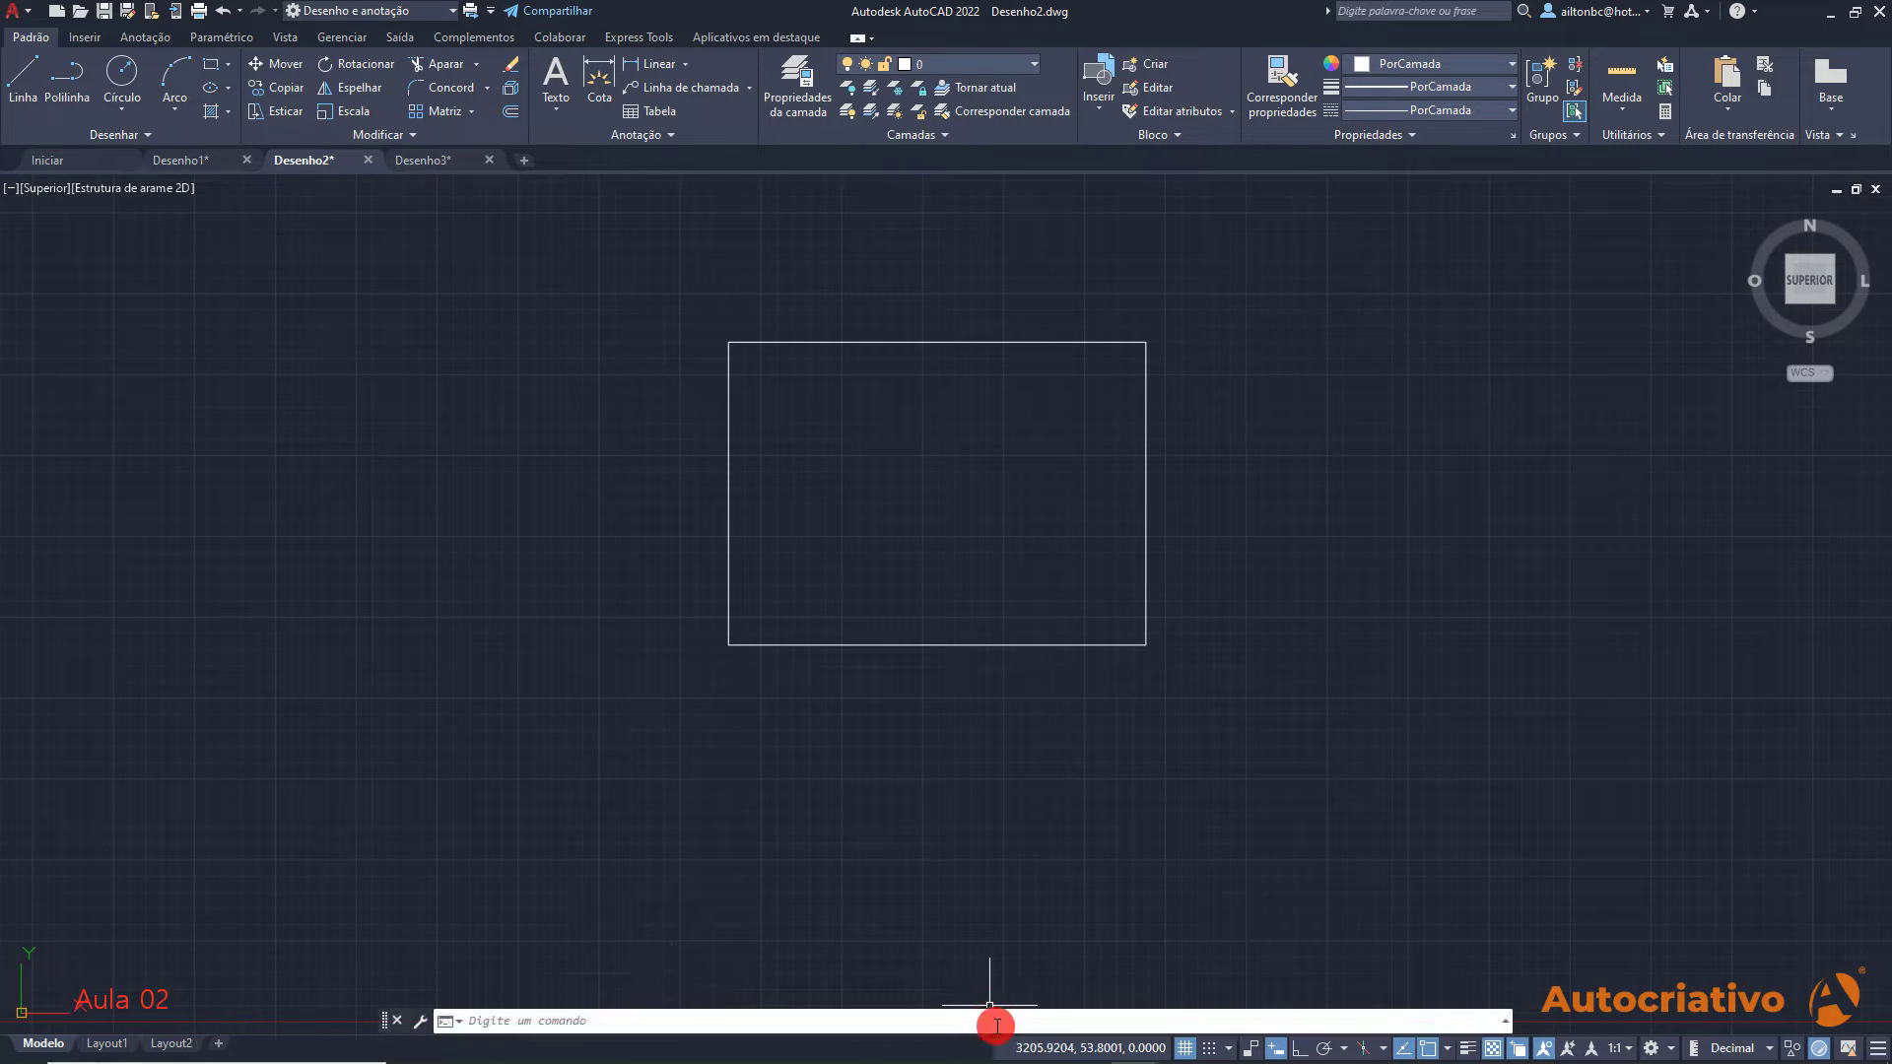
click(1187, 1048)
click(1428, 1049)
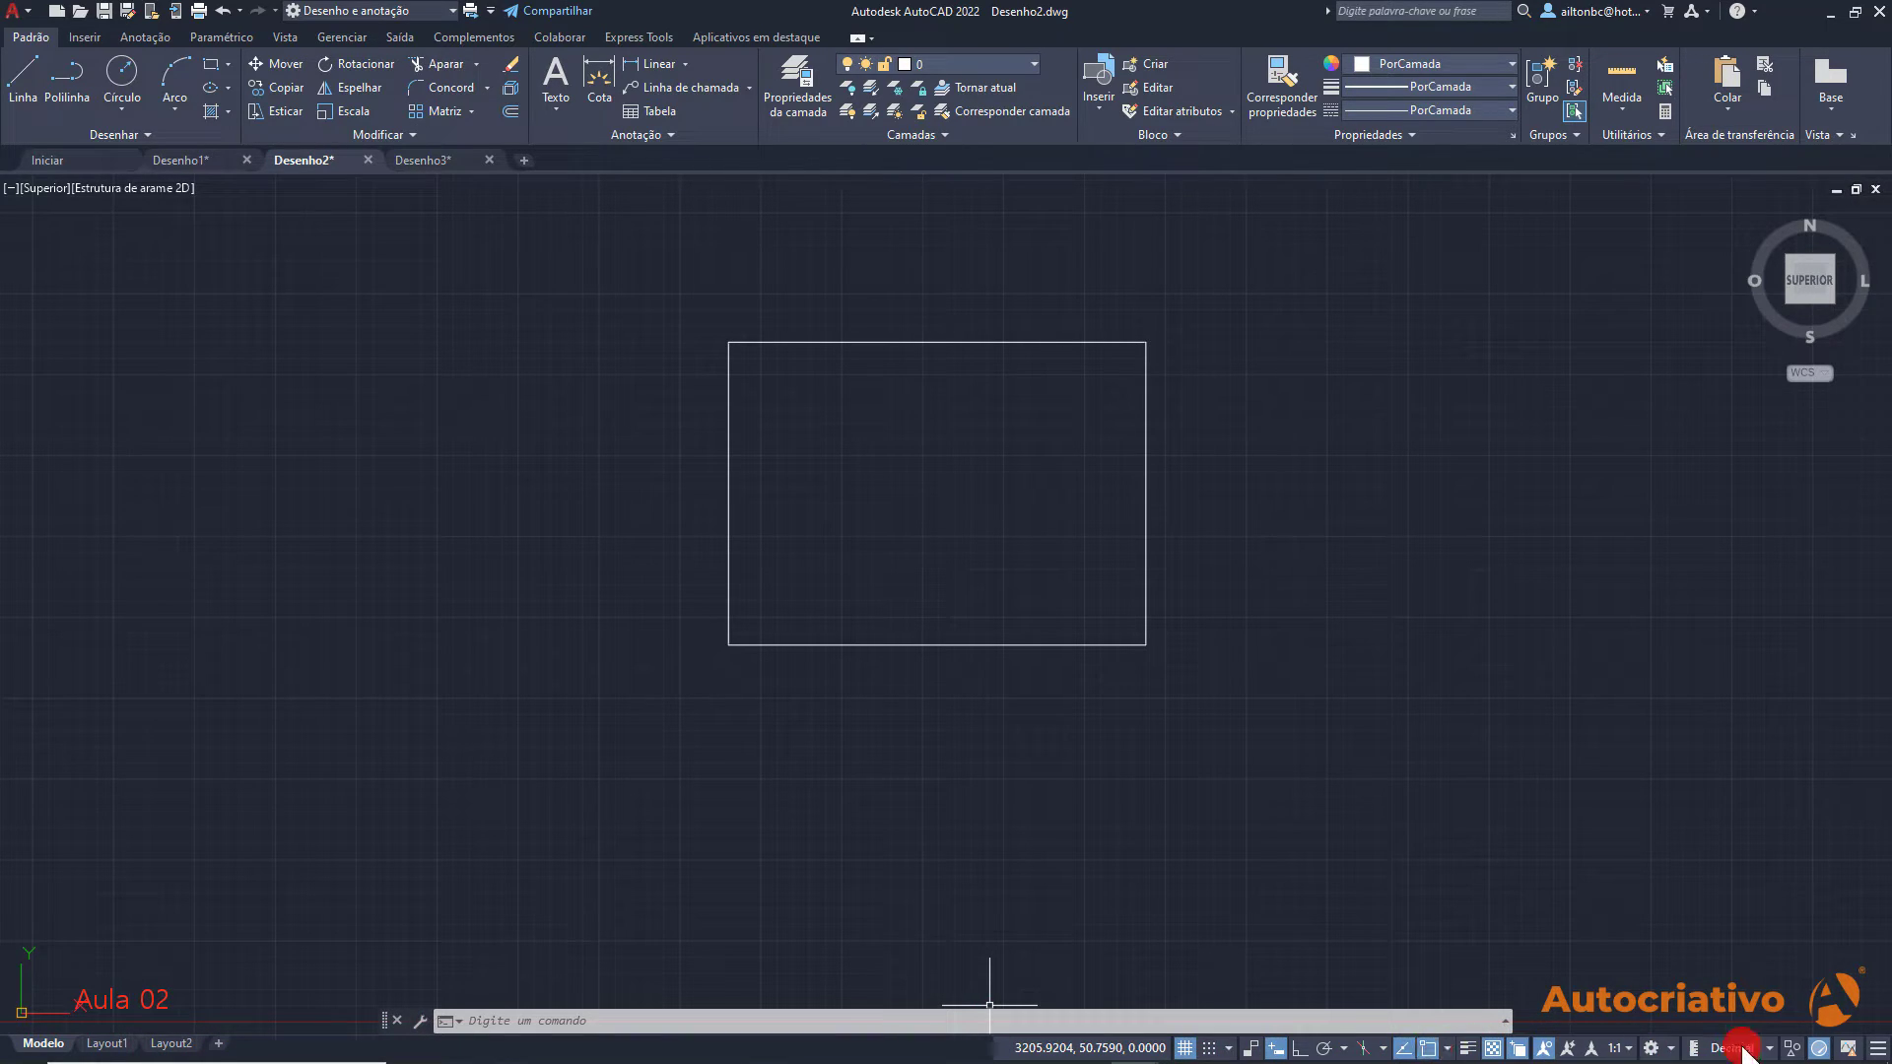
click(1852, 1050)
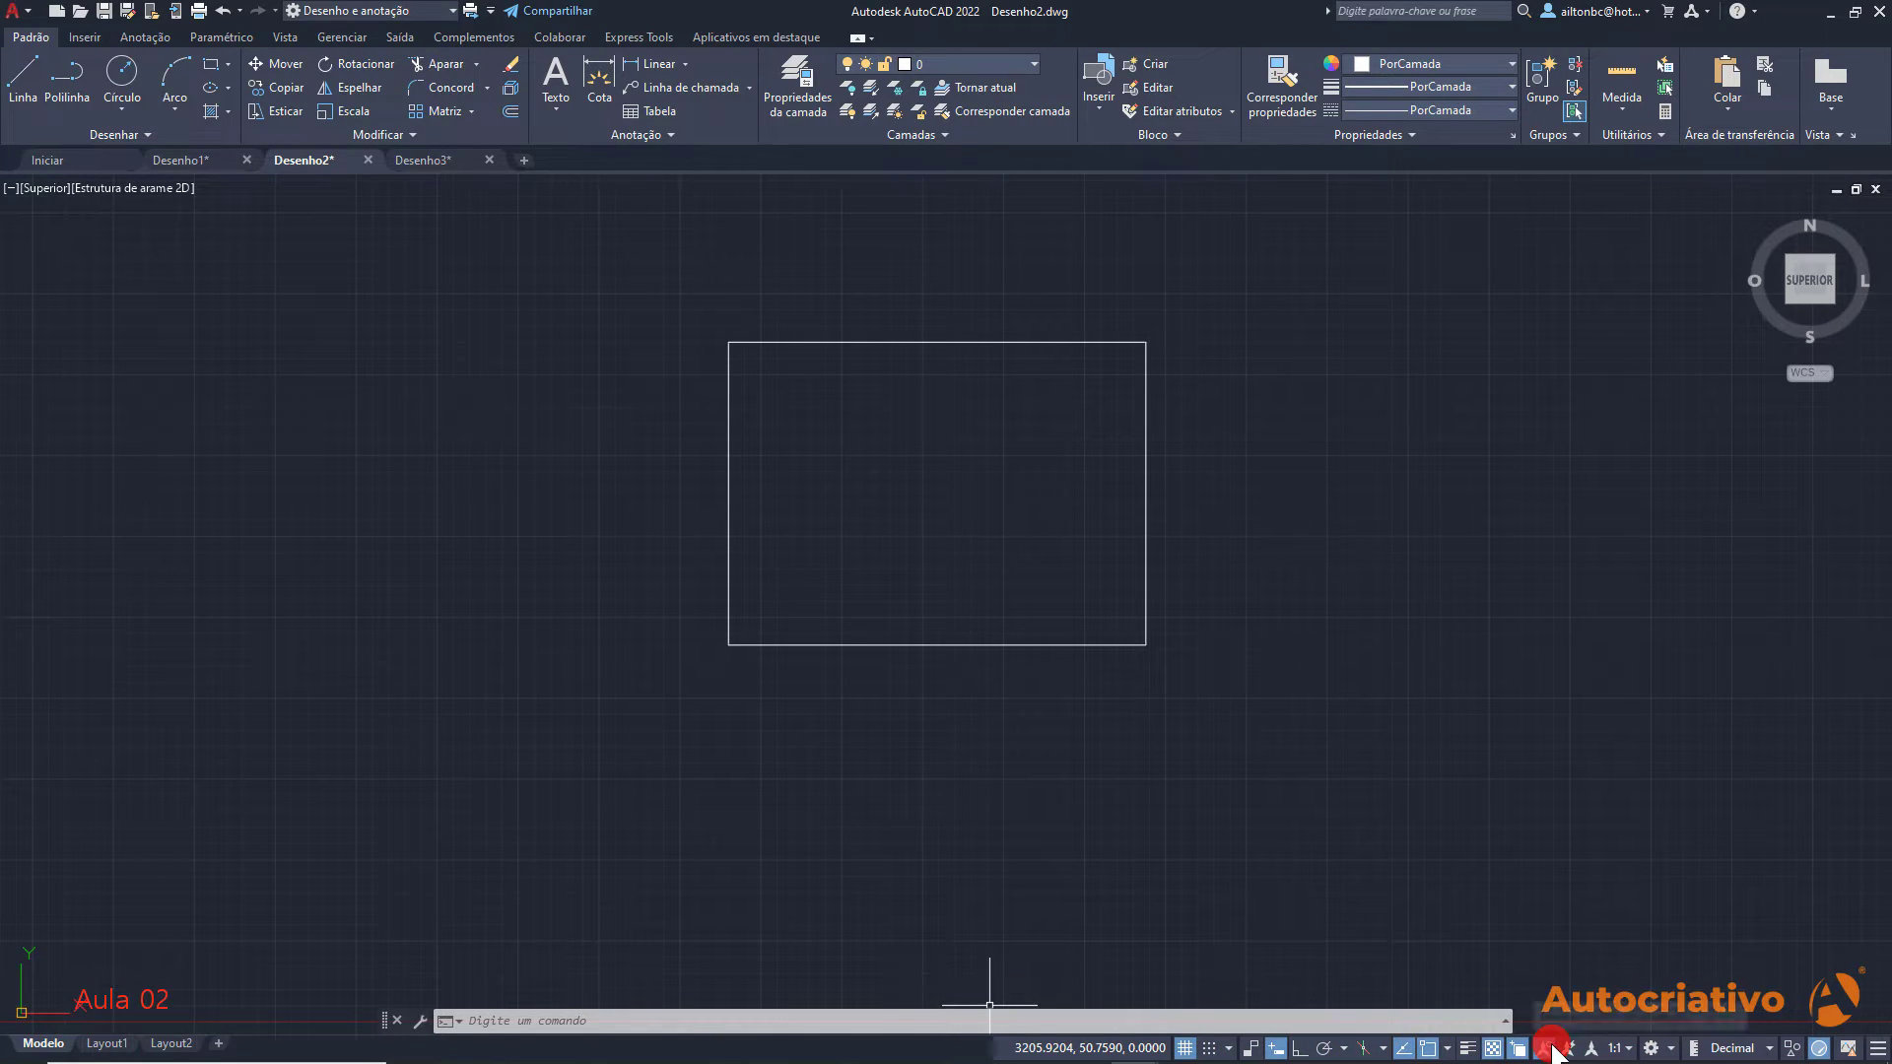
middle_drag(982, 509, 976, 575)
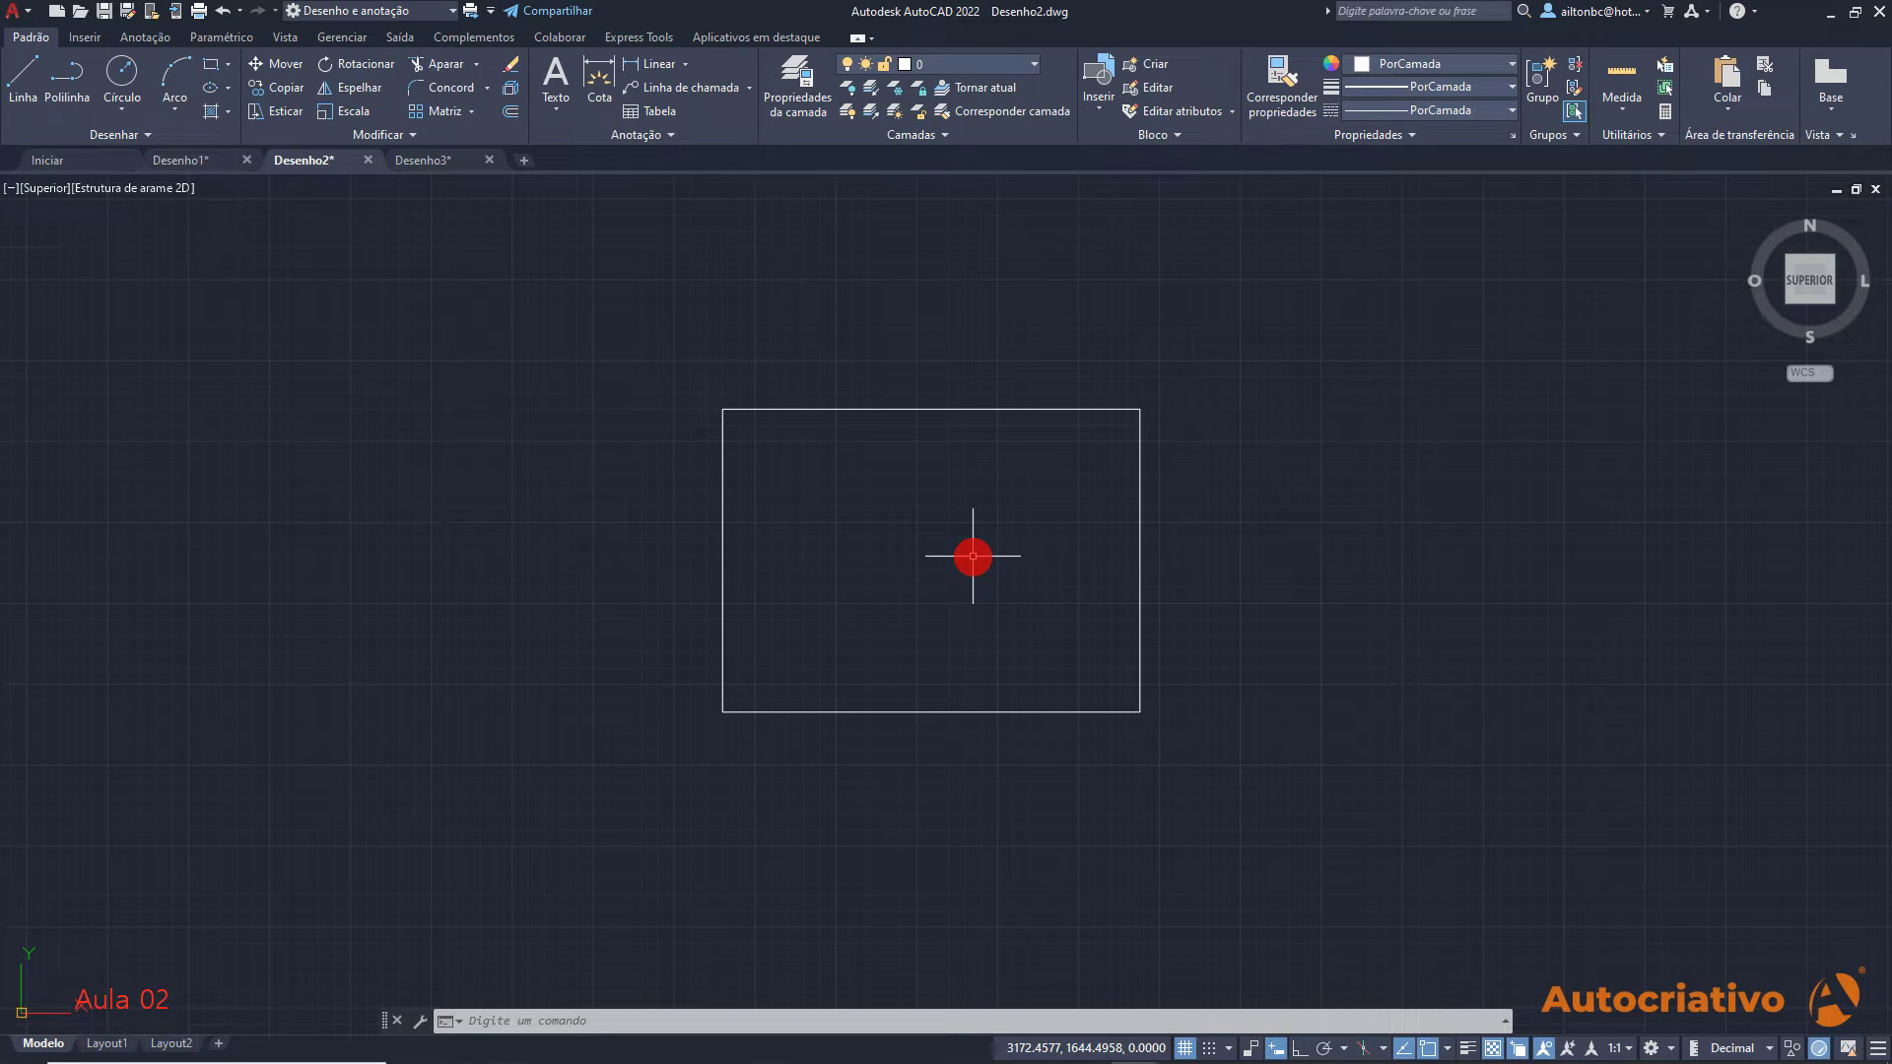
Switch to the Desenho1 drawing and close Desenho2 and Desenho3 without saving their changes
click(194, 158)
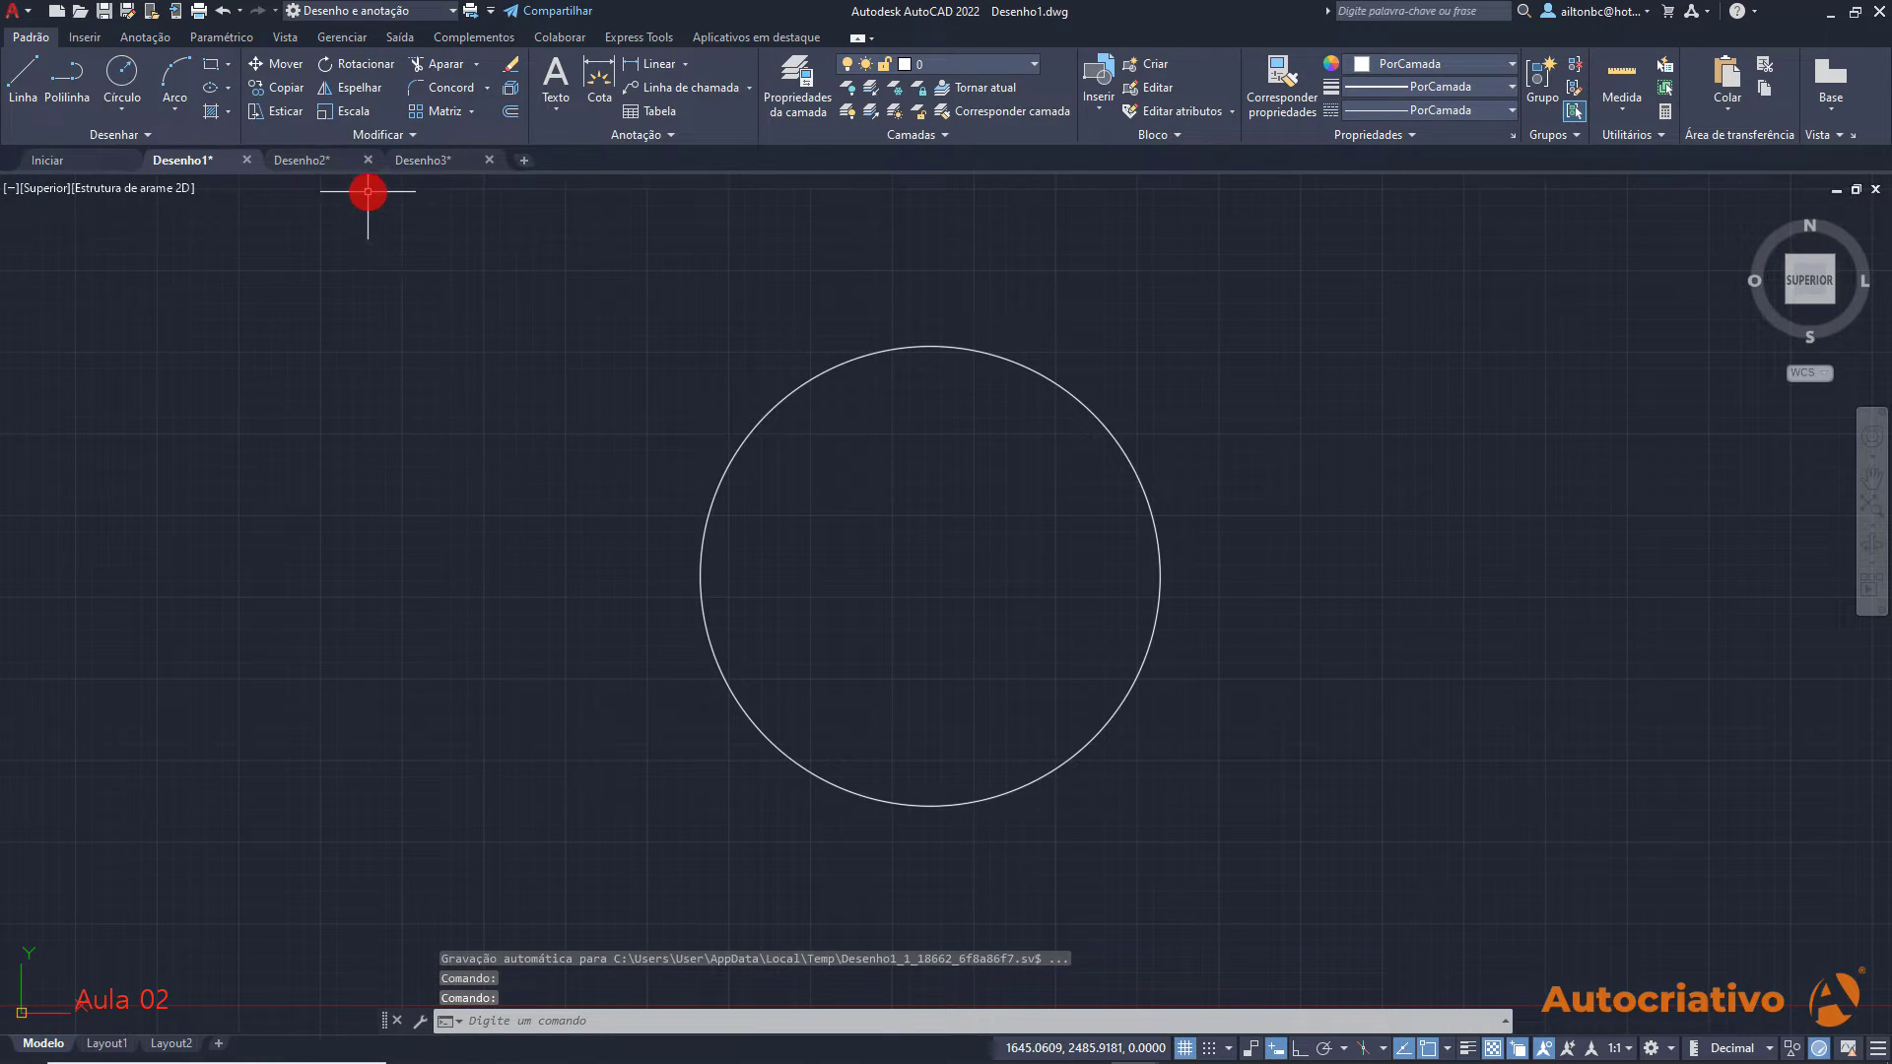
click(368, 160)
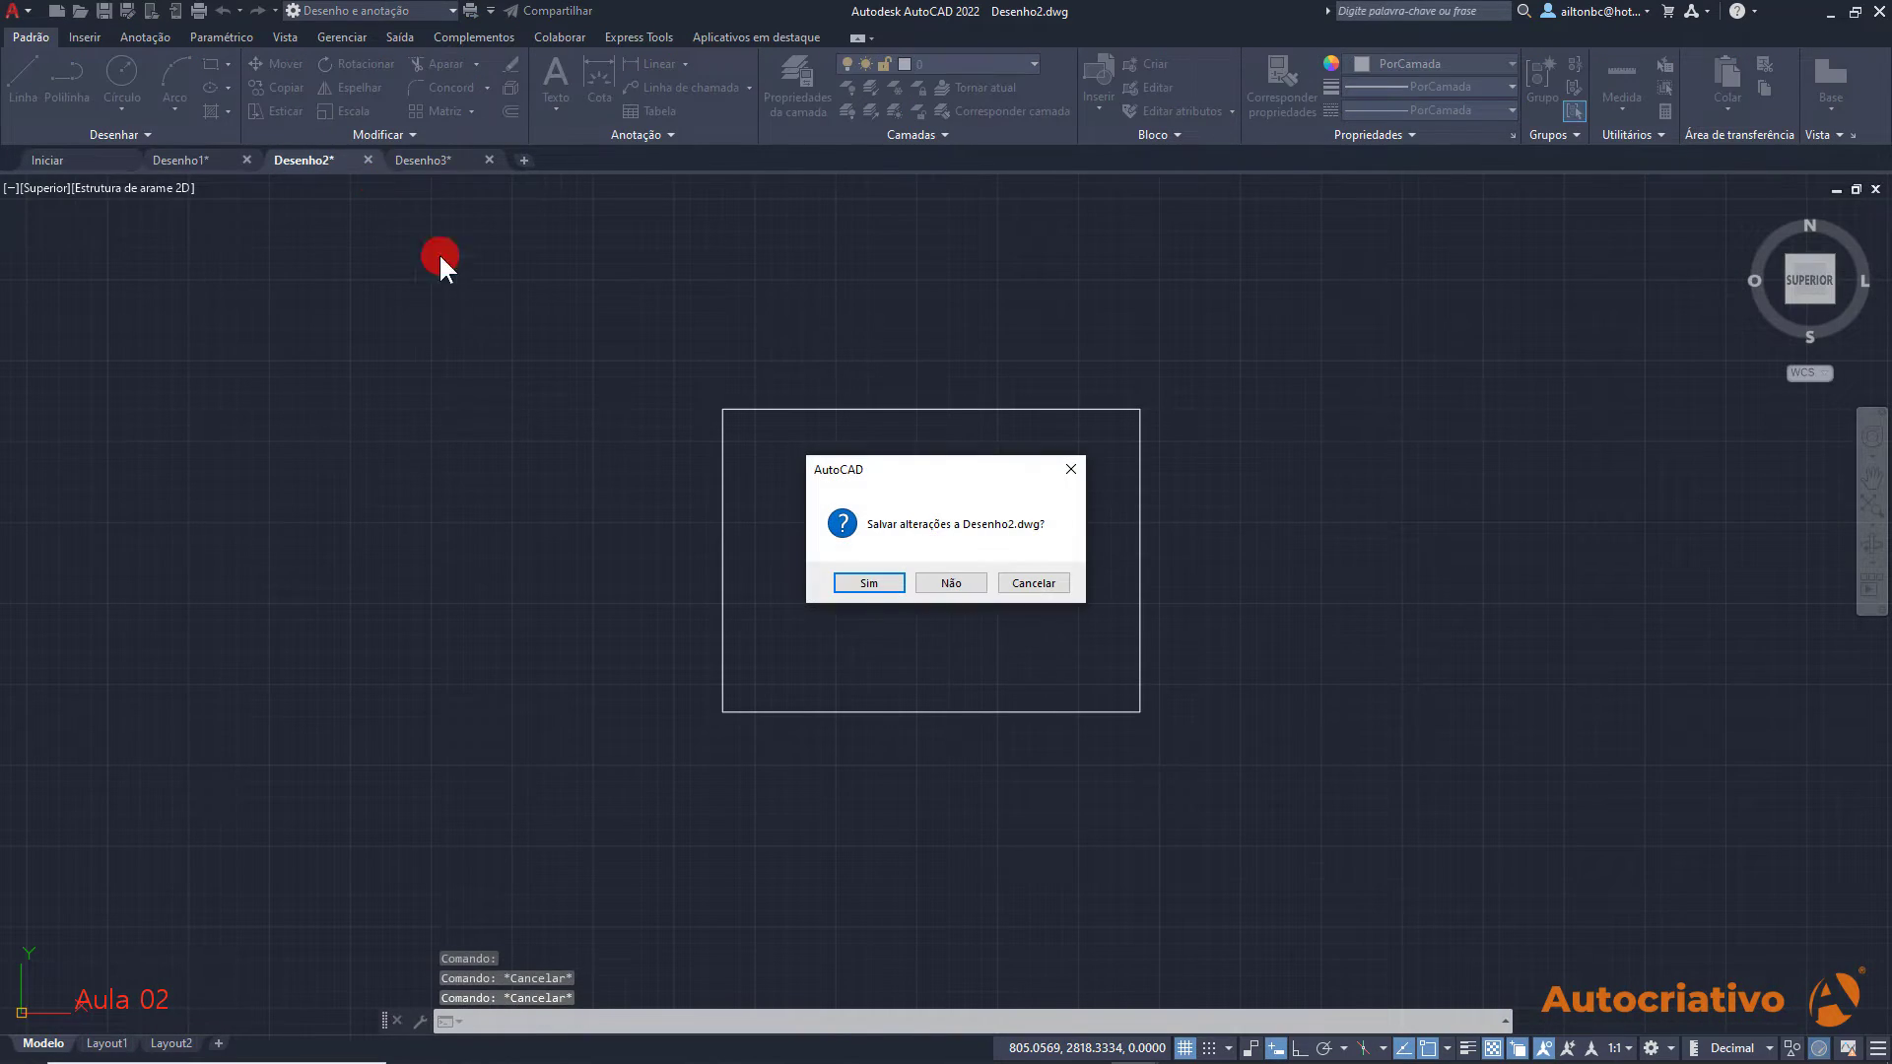
click(950, 583)
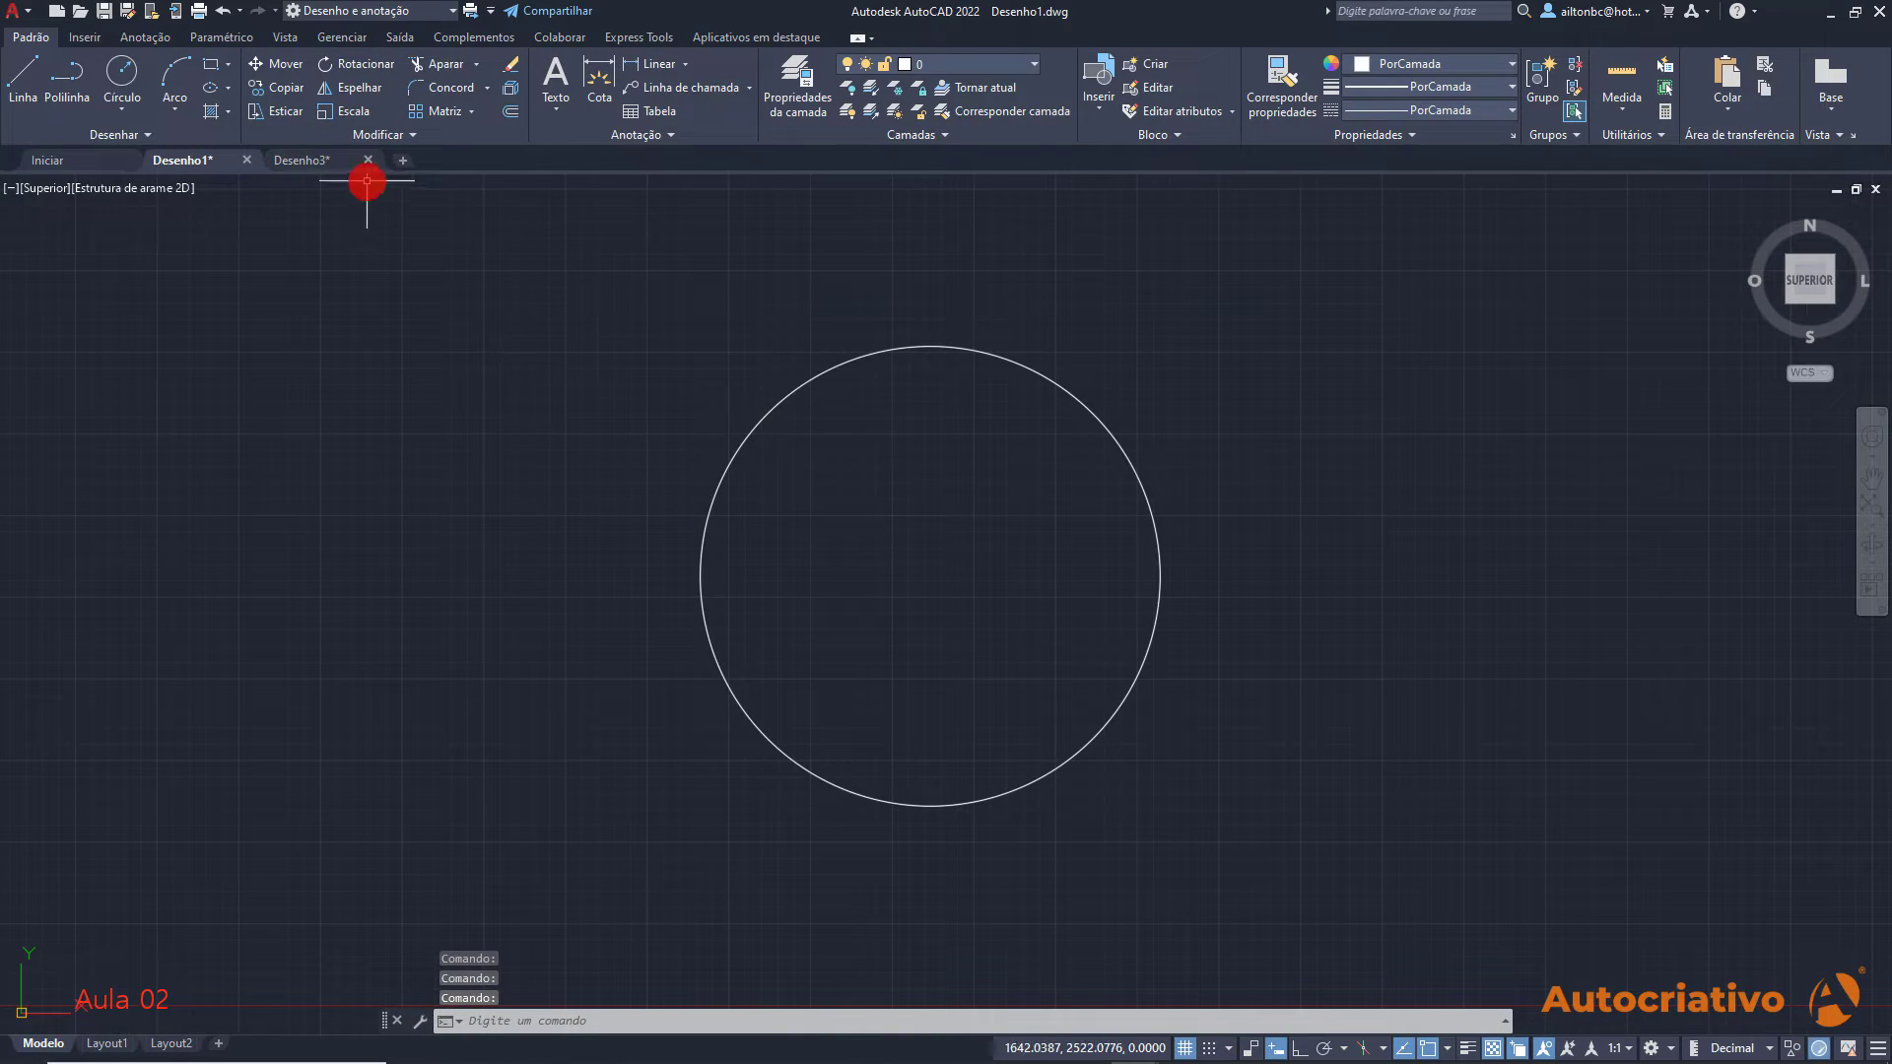
click(366, 159)
click(955, 584)
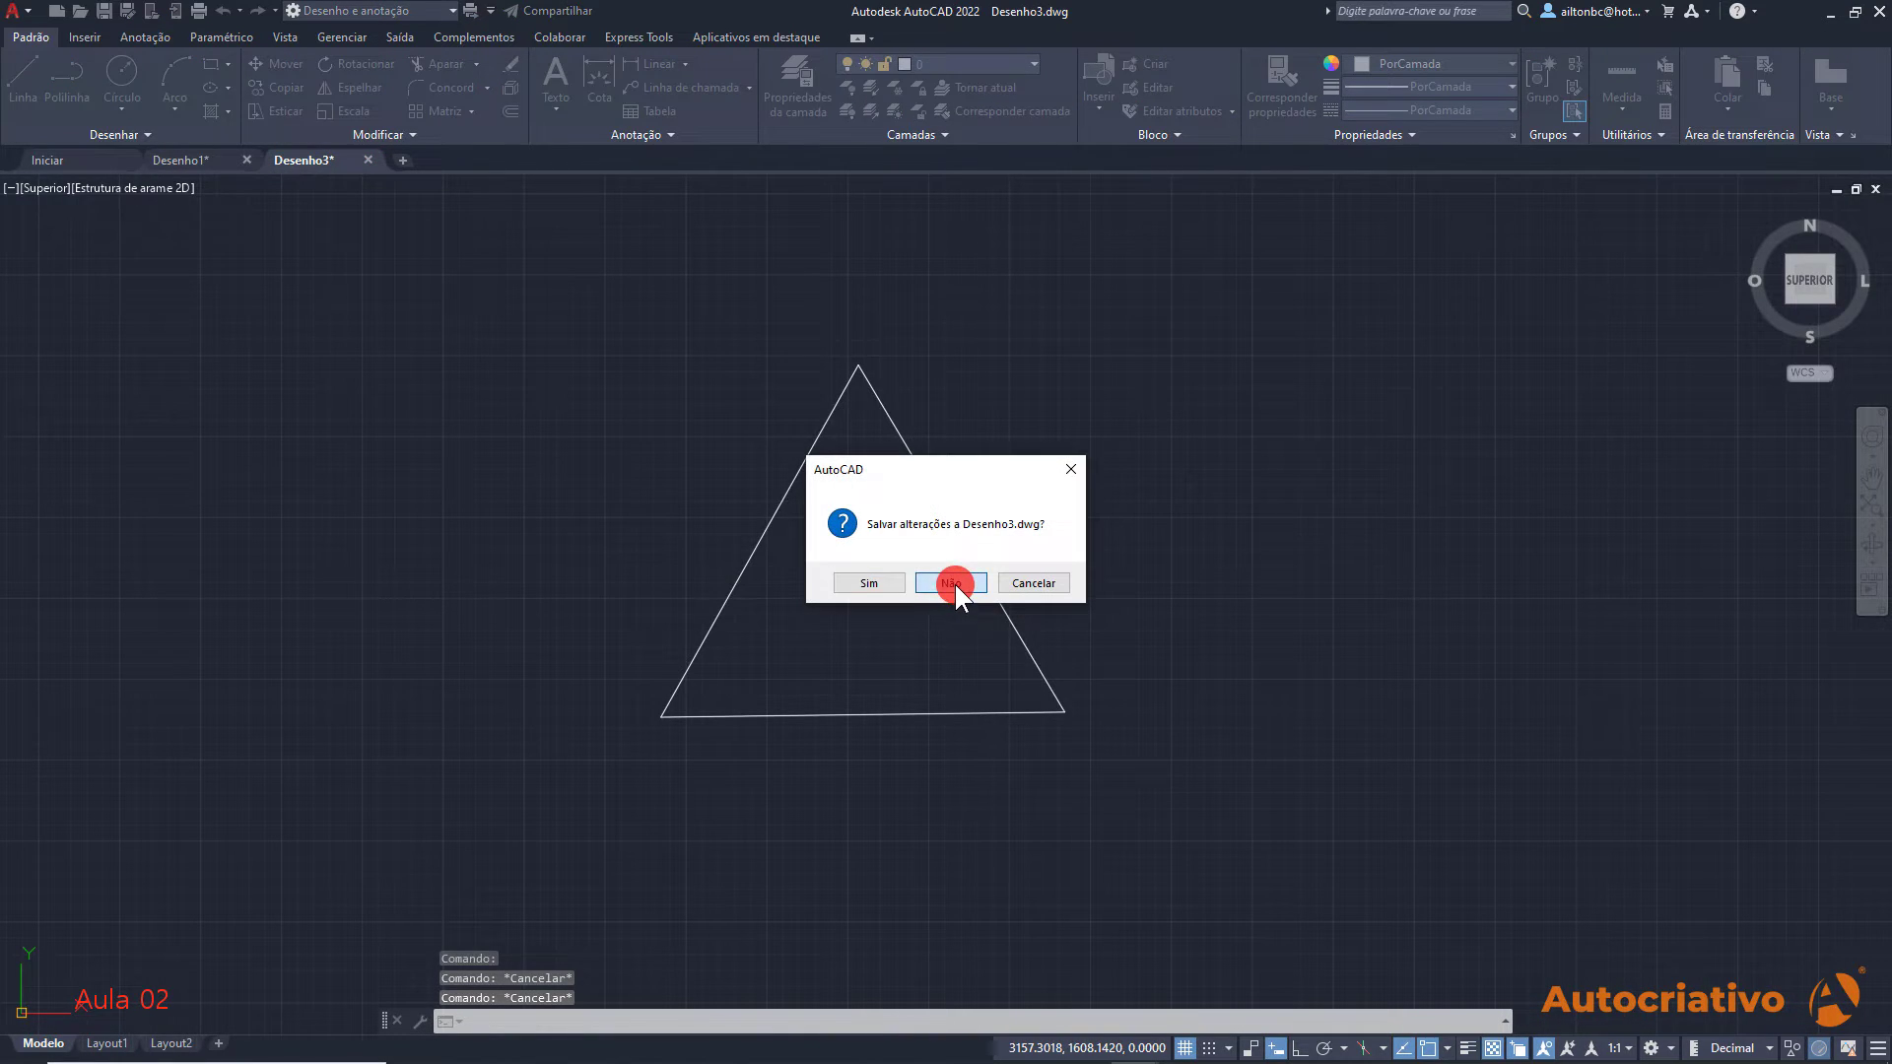
Select the circle in the Desenho1 drawing and delete it, leaving the drawing area empty
click(1277, 772)
click(1137, 683)
key(Delete)
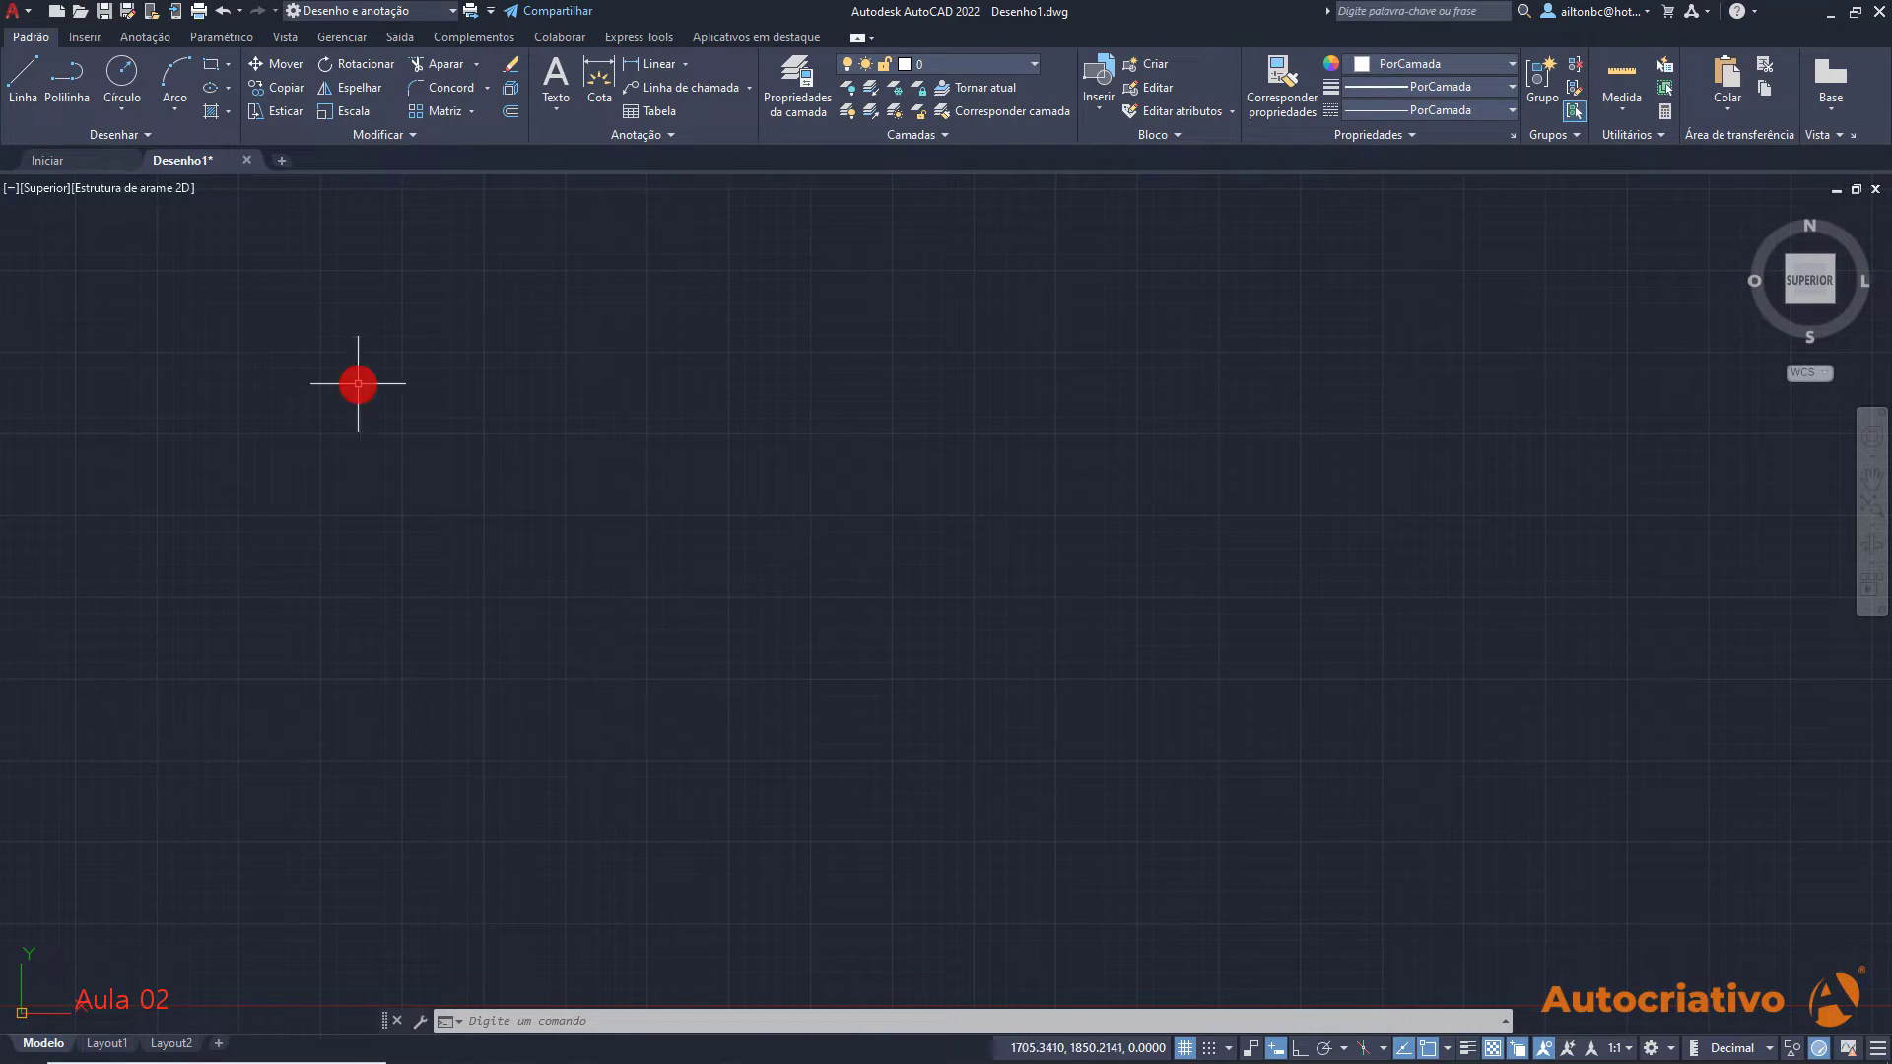
Draw an open chain of five freehand line segments in the middle of the drawing area
click(22, 99)
click(653, 599)
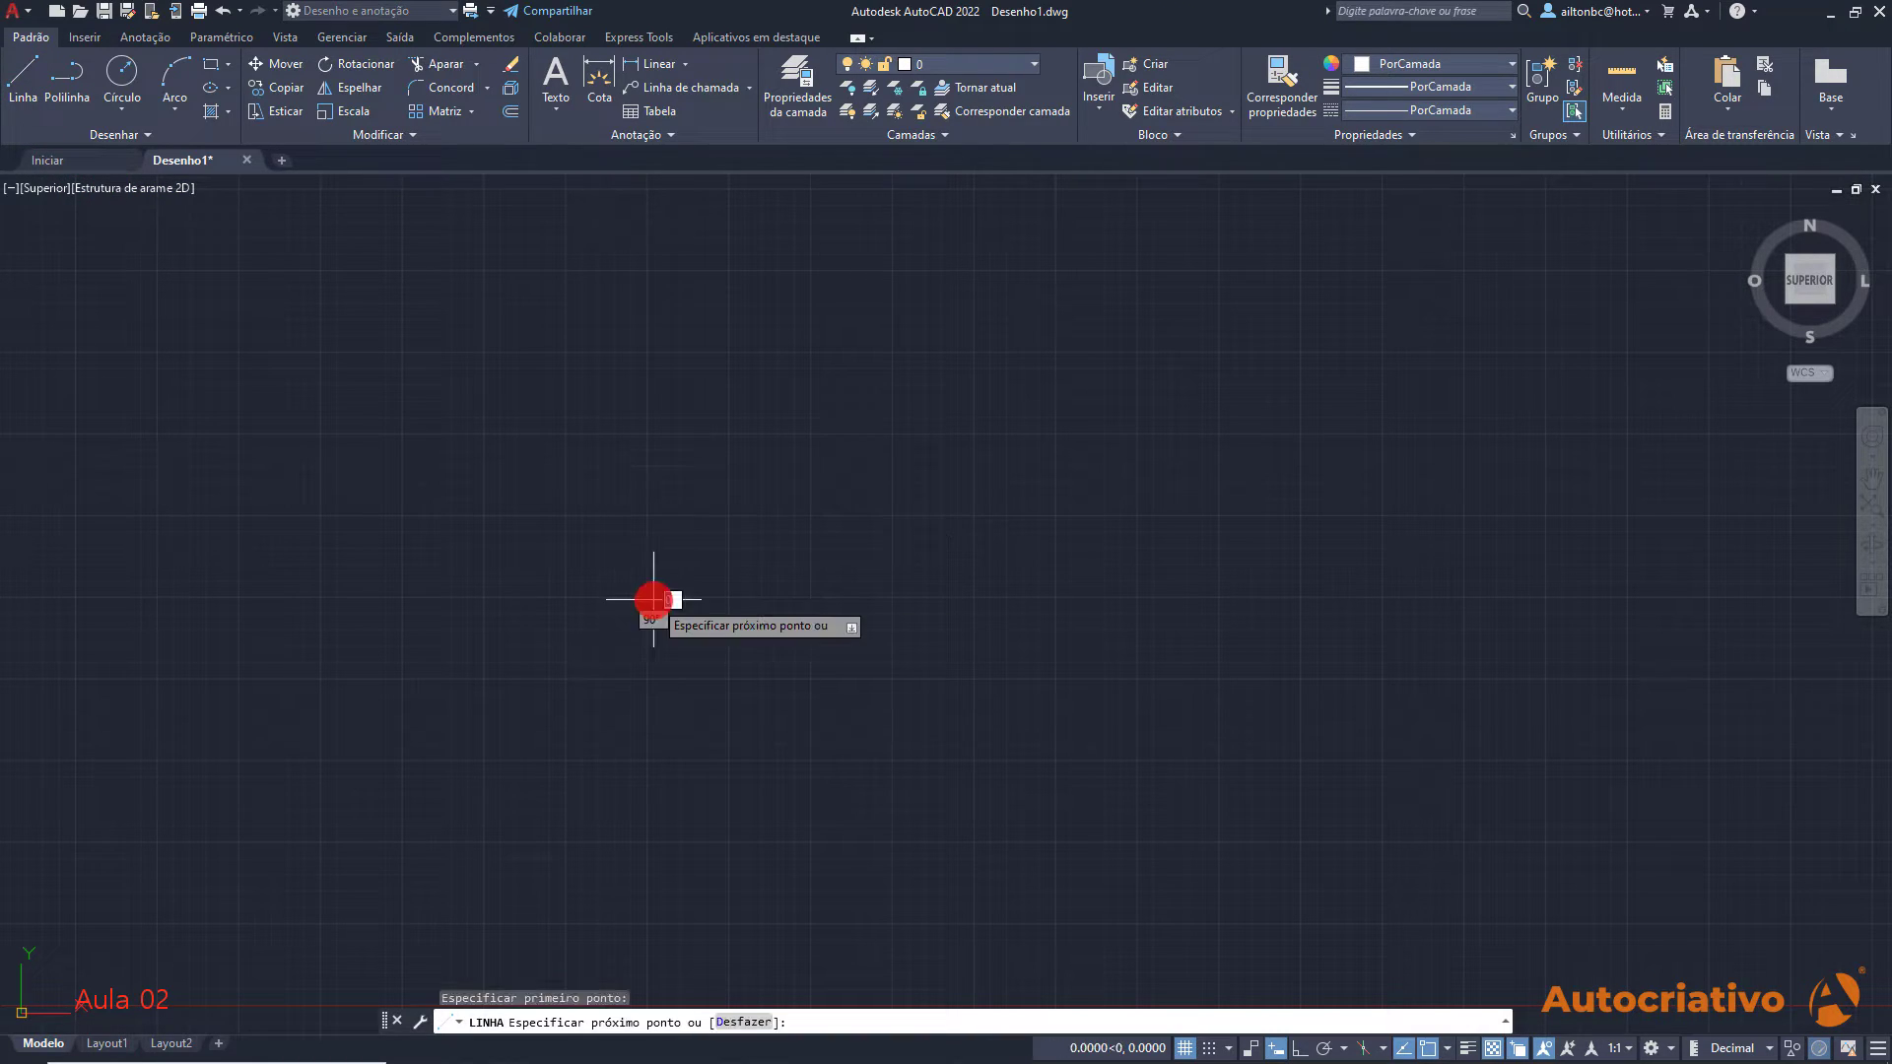
click(813, 386)
click(1026, 476)
click(1012, 660)
click(707, 724)
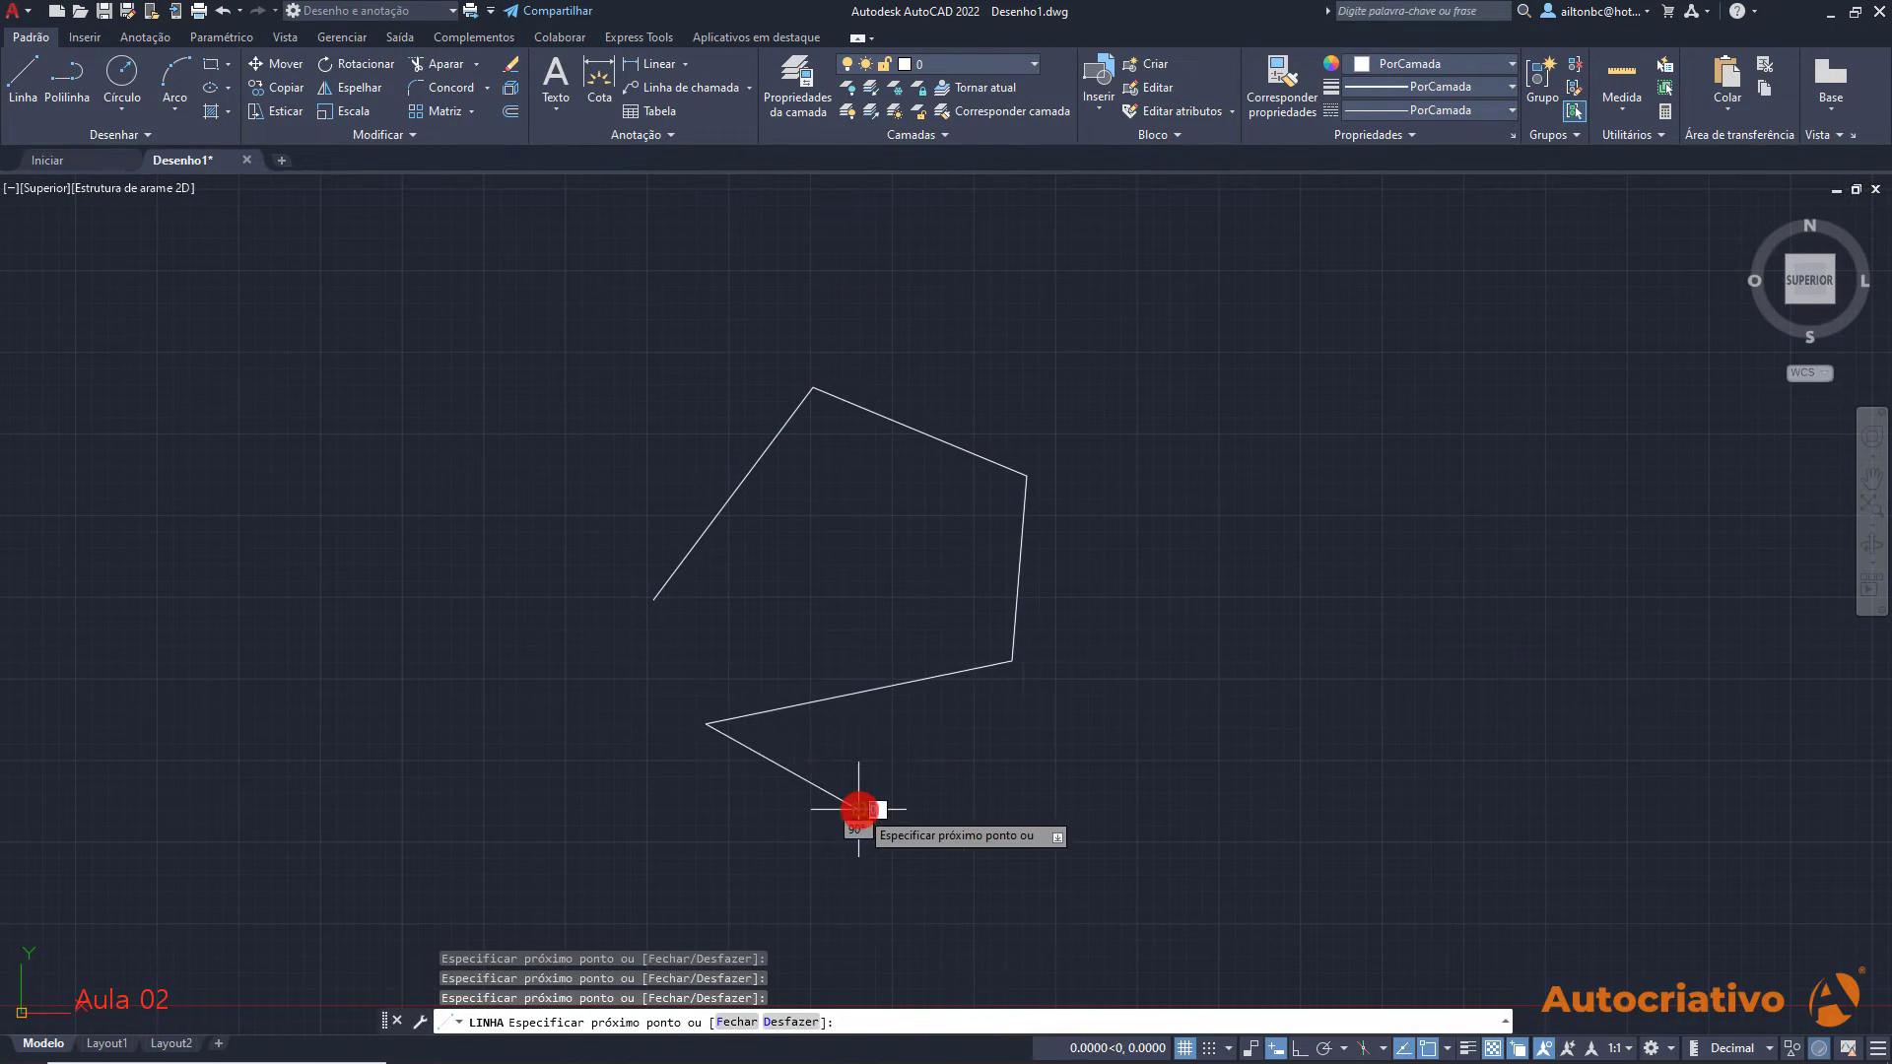
click(858, 808)
key(Escape)
Draw a center-radius circle freehand in the empty space to the left of the line chain
mouse_move(964, 740)
middle_down()
mouse_move(1001, 709)
mouse_move(1026, 722)
middle_up()
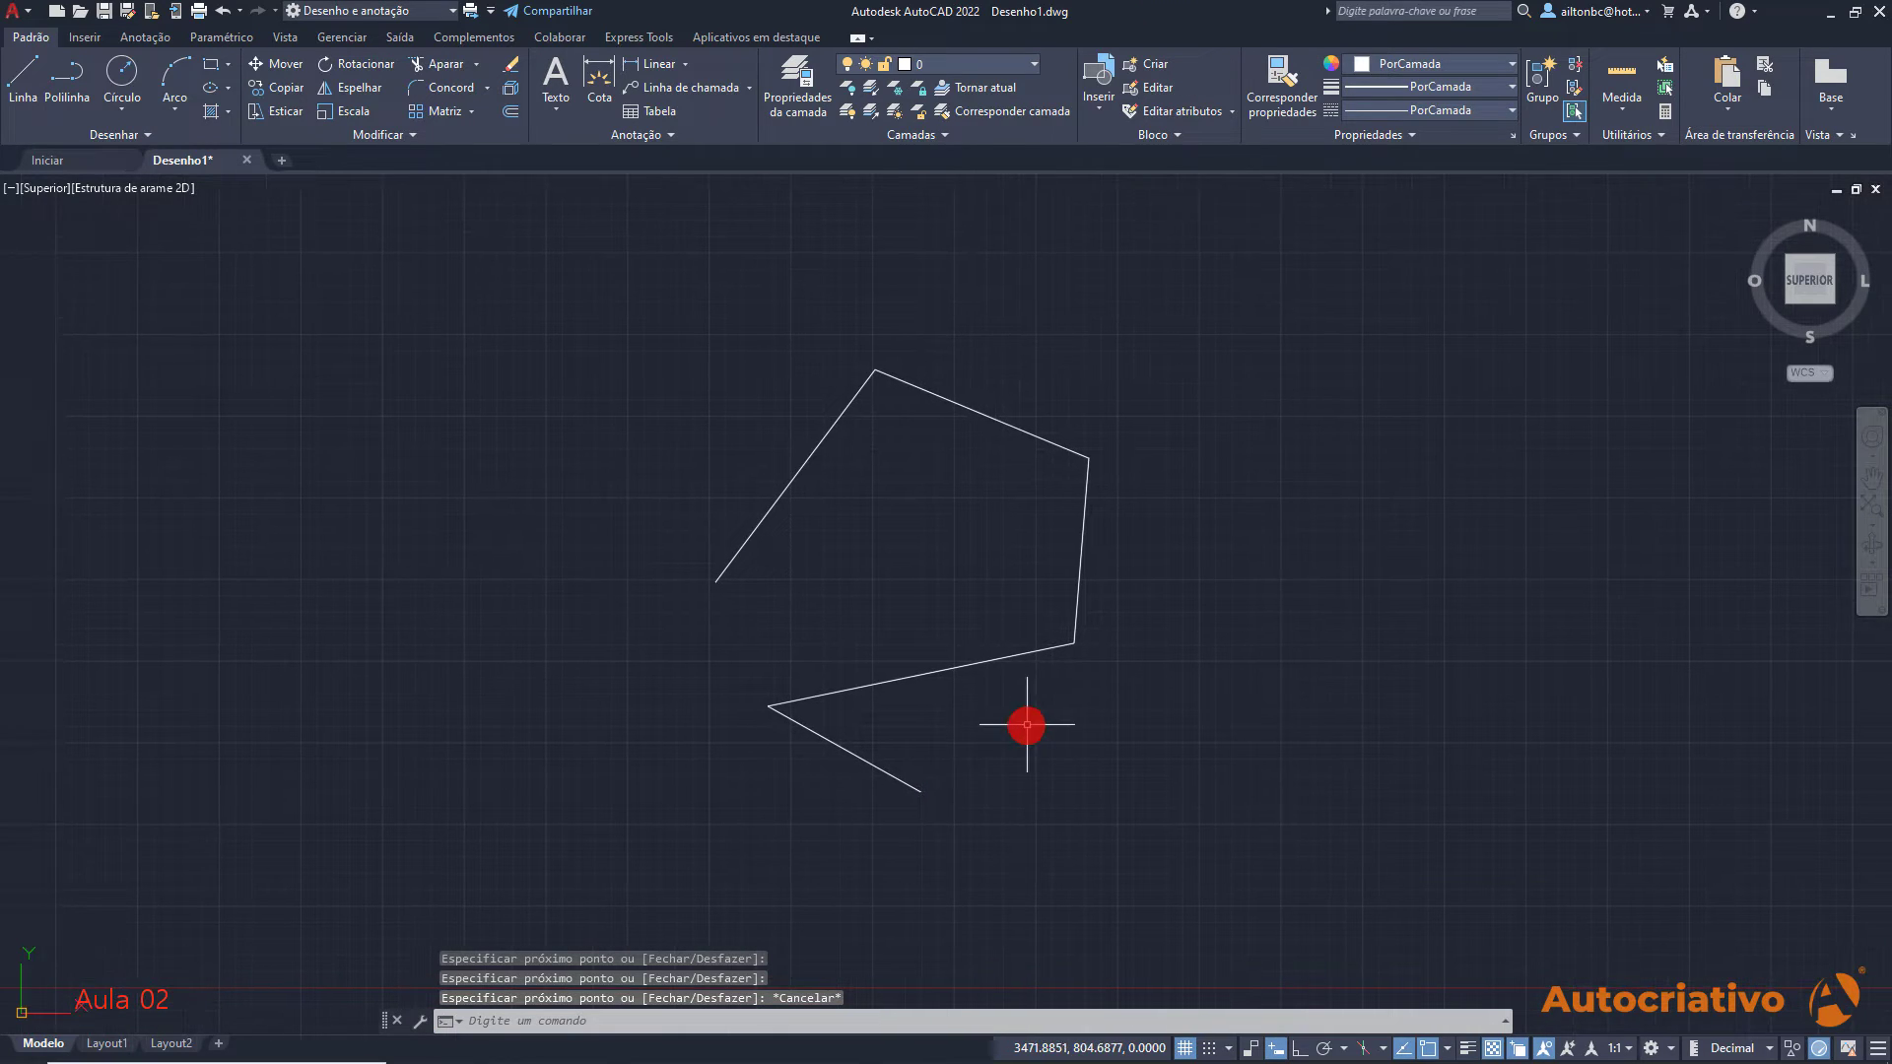
scroll(874, 595, up, 5)
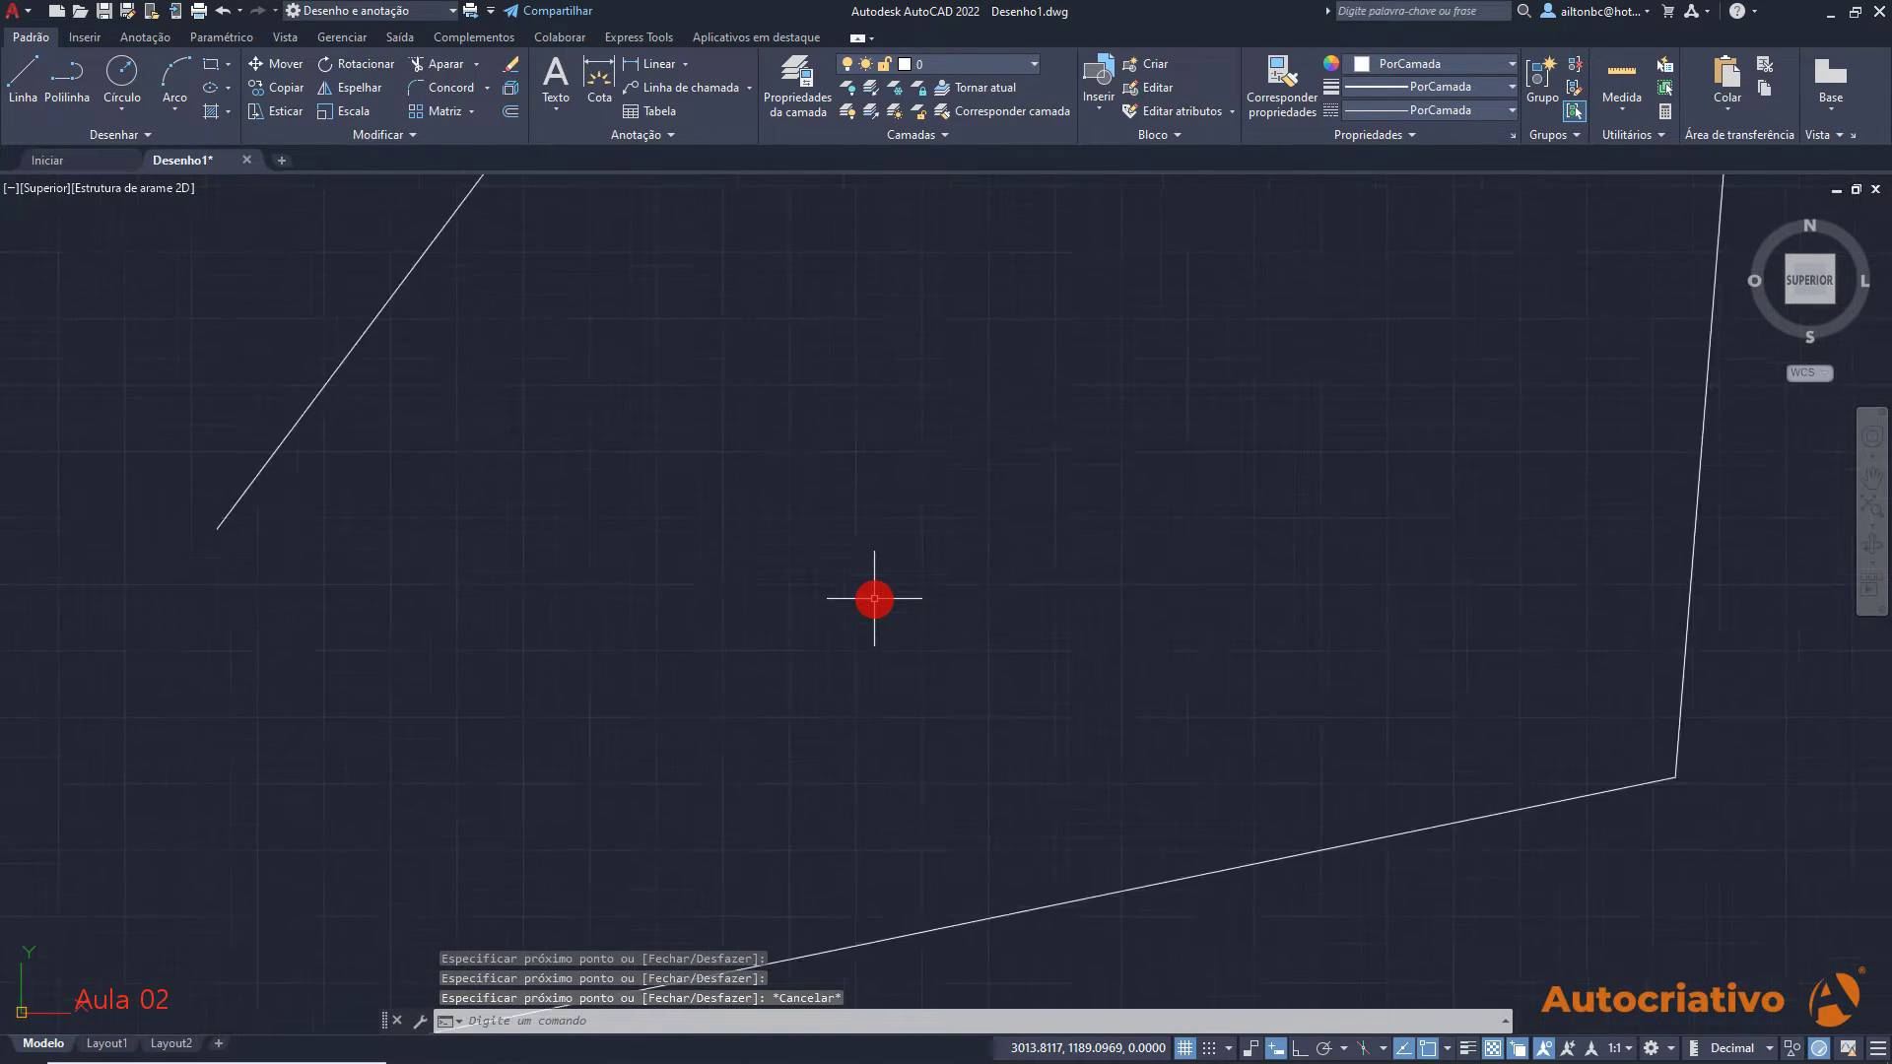
scroll(874, 595, down, 10)
scroll(874, 595, up, 5)
scroll(873, 579, up, 3)
mouse_move(874, 578)
middle_down()
mouse_move(971, 456)
mouse_move(861, 571)
mouse_move(896, 541)
mouse_move(861, 545)
middle_up()
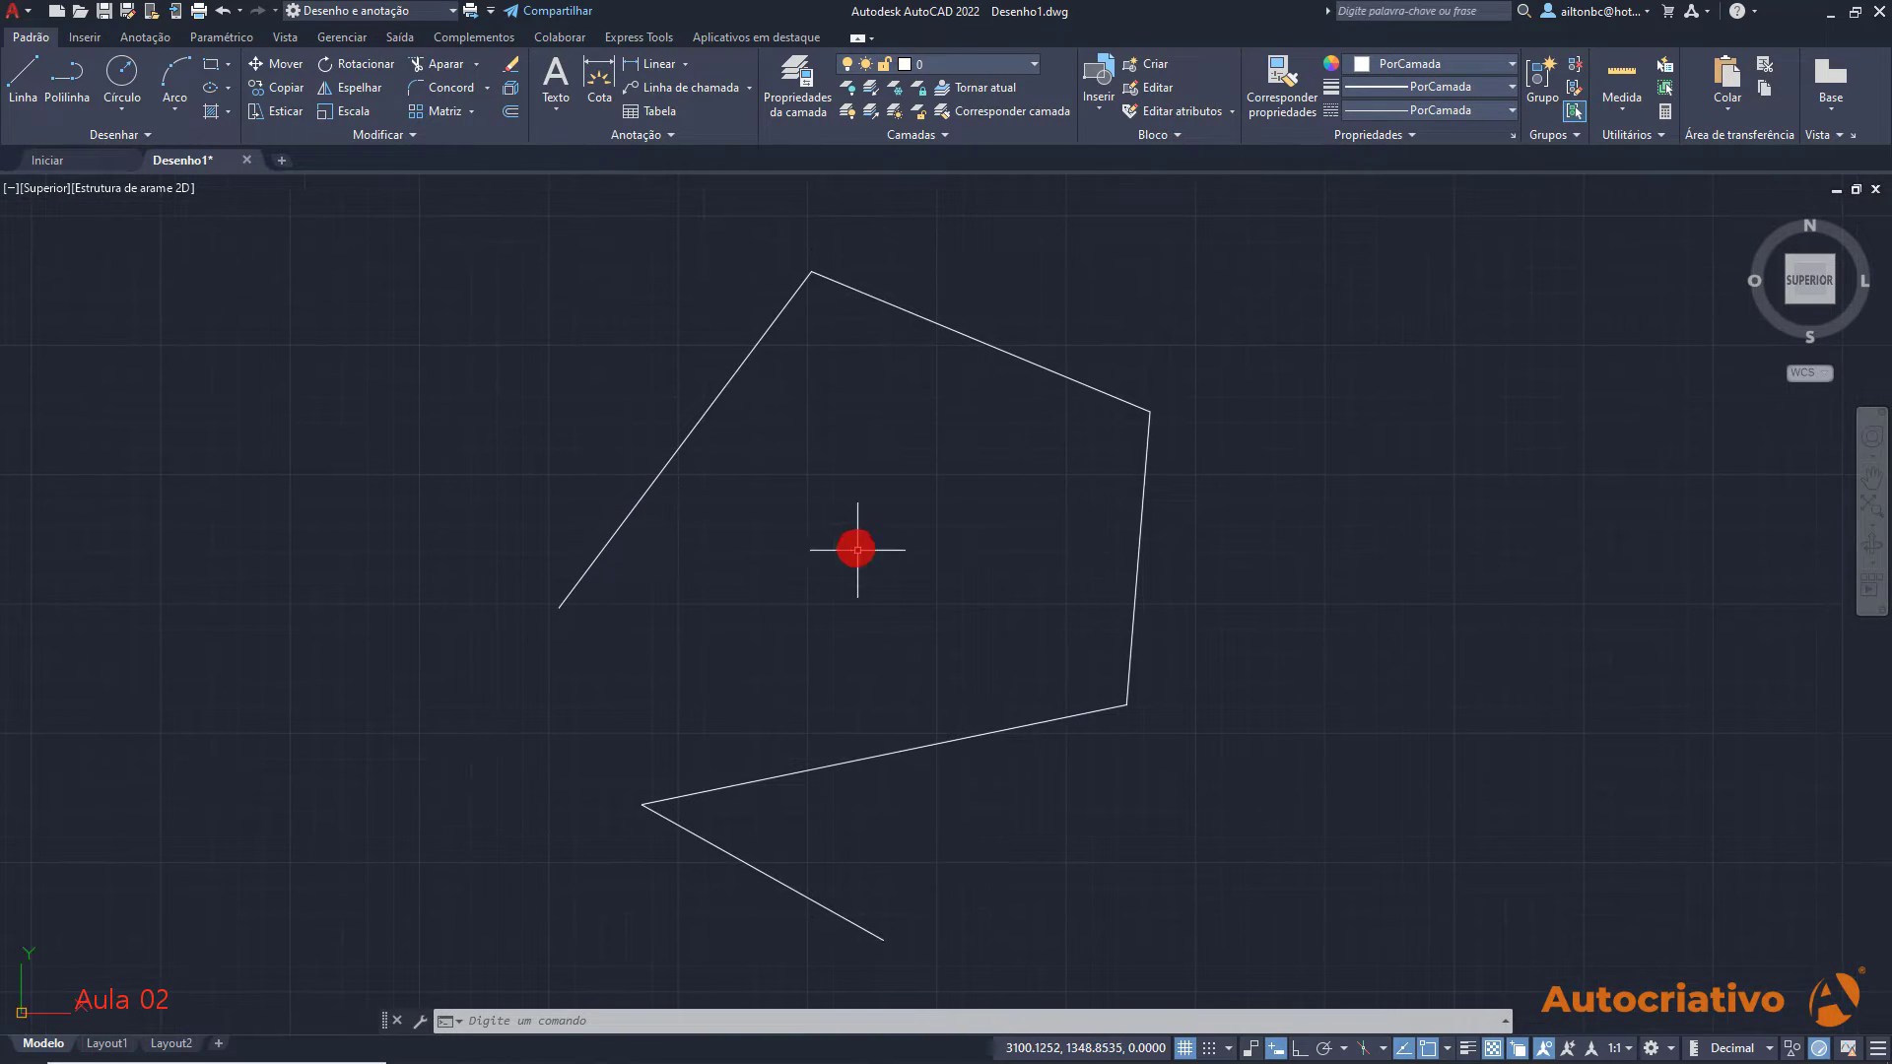
click(128, 71)
click(325, 488)
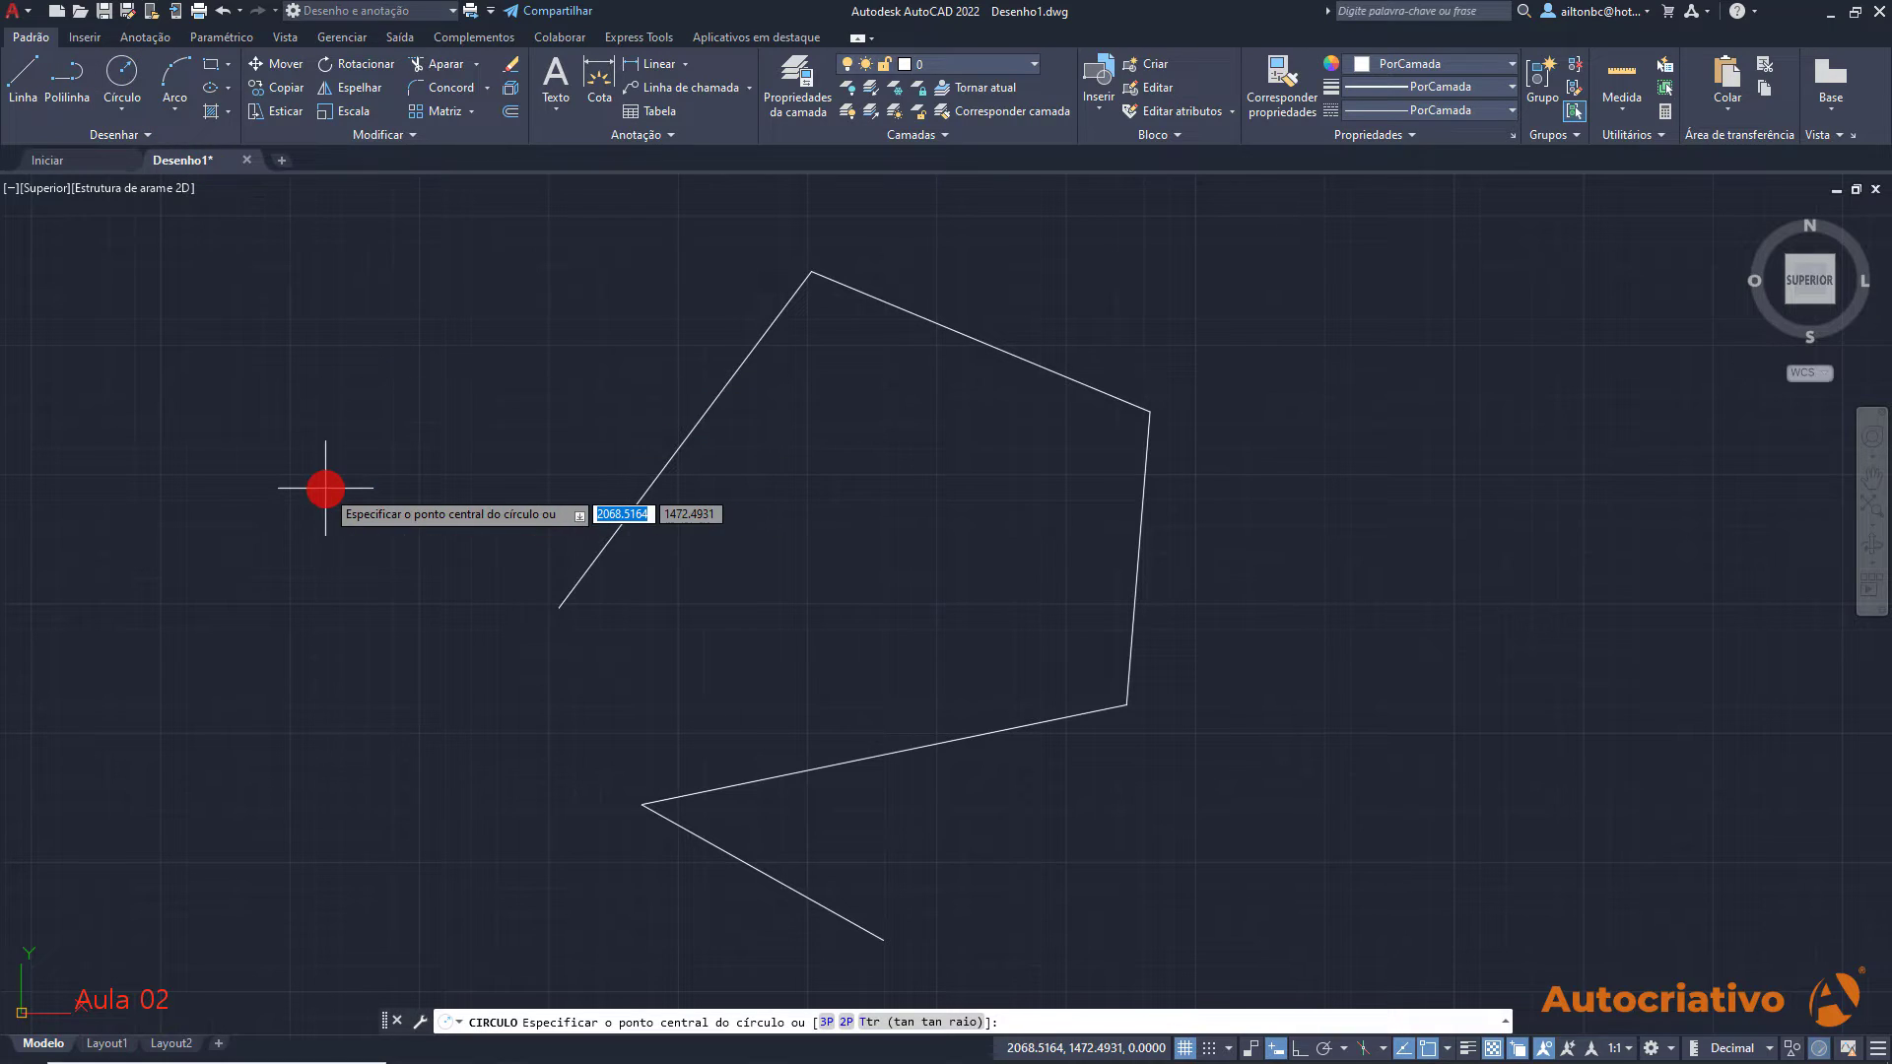
click(424, 356)
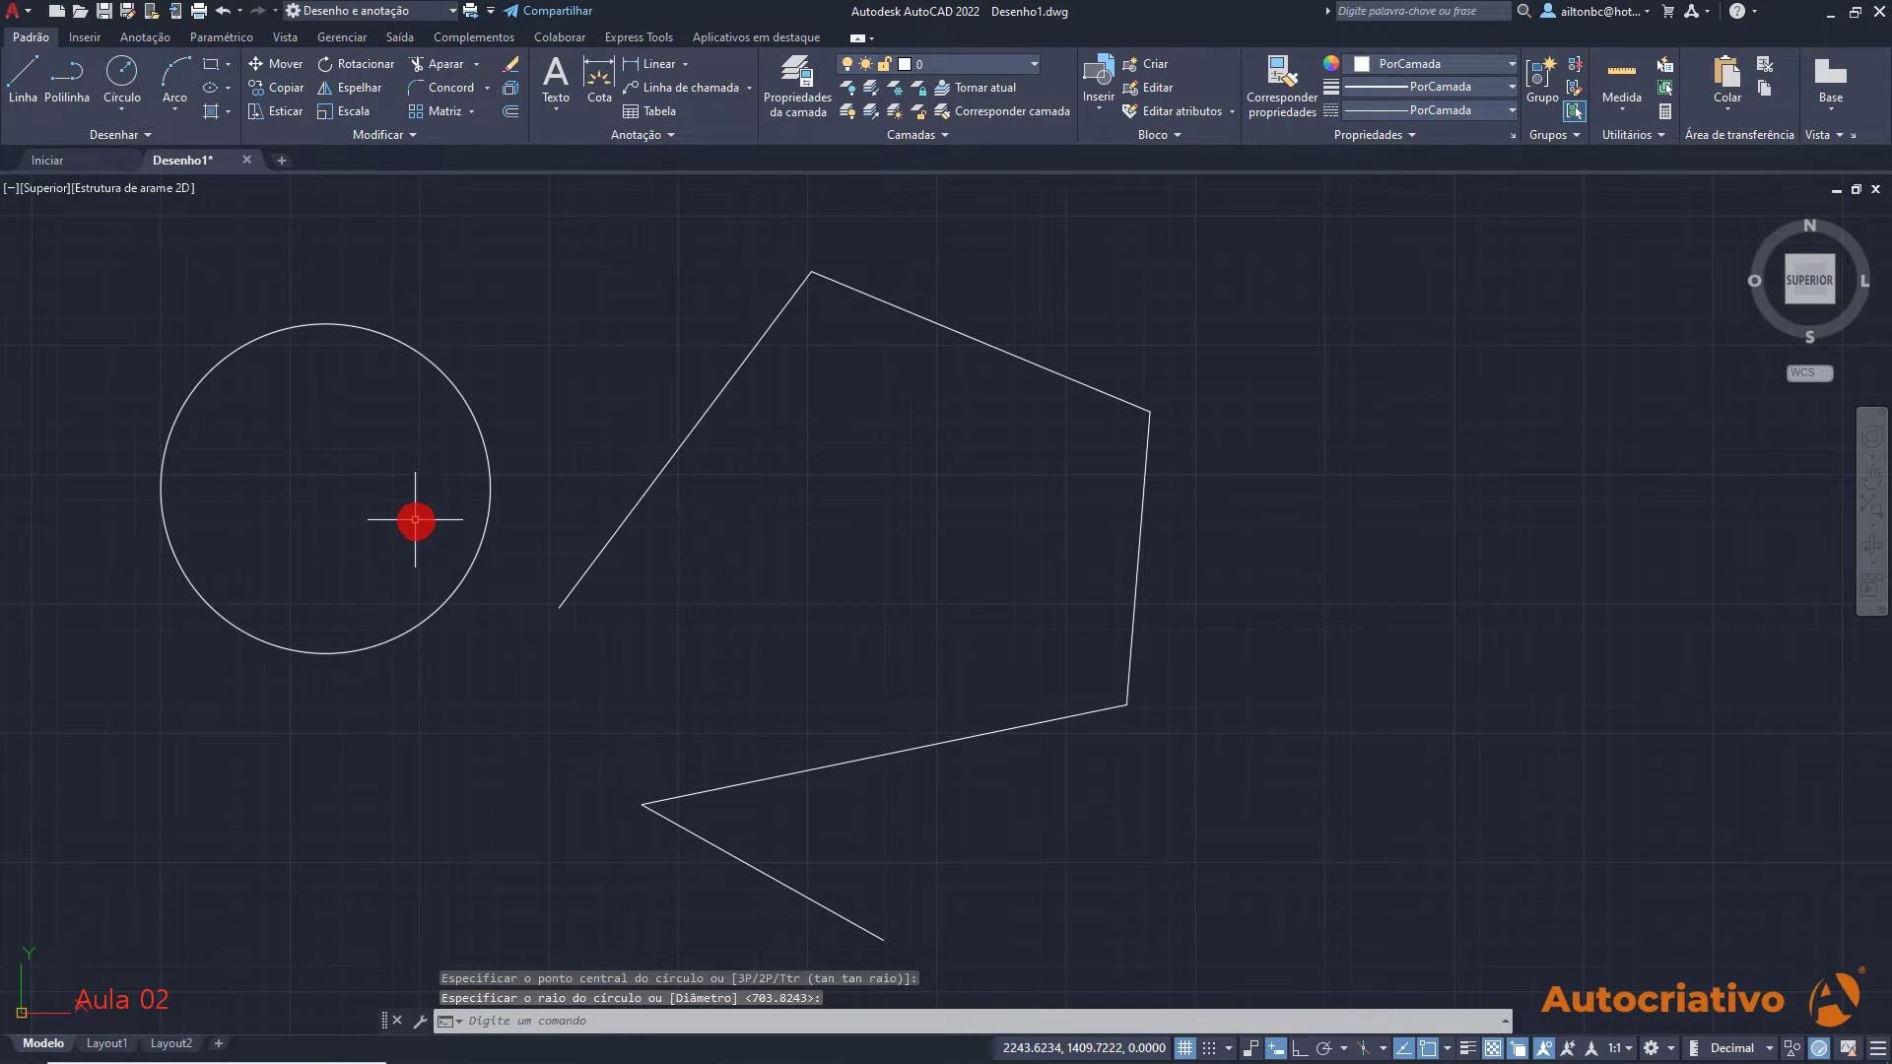
Draw a start, center, end arc freehand to the right of the line chain, ending inside the chain
click(179, 104)
click(230, 181)
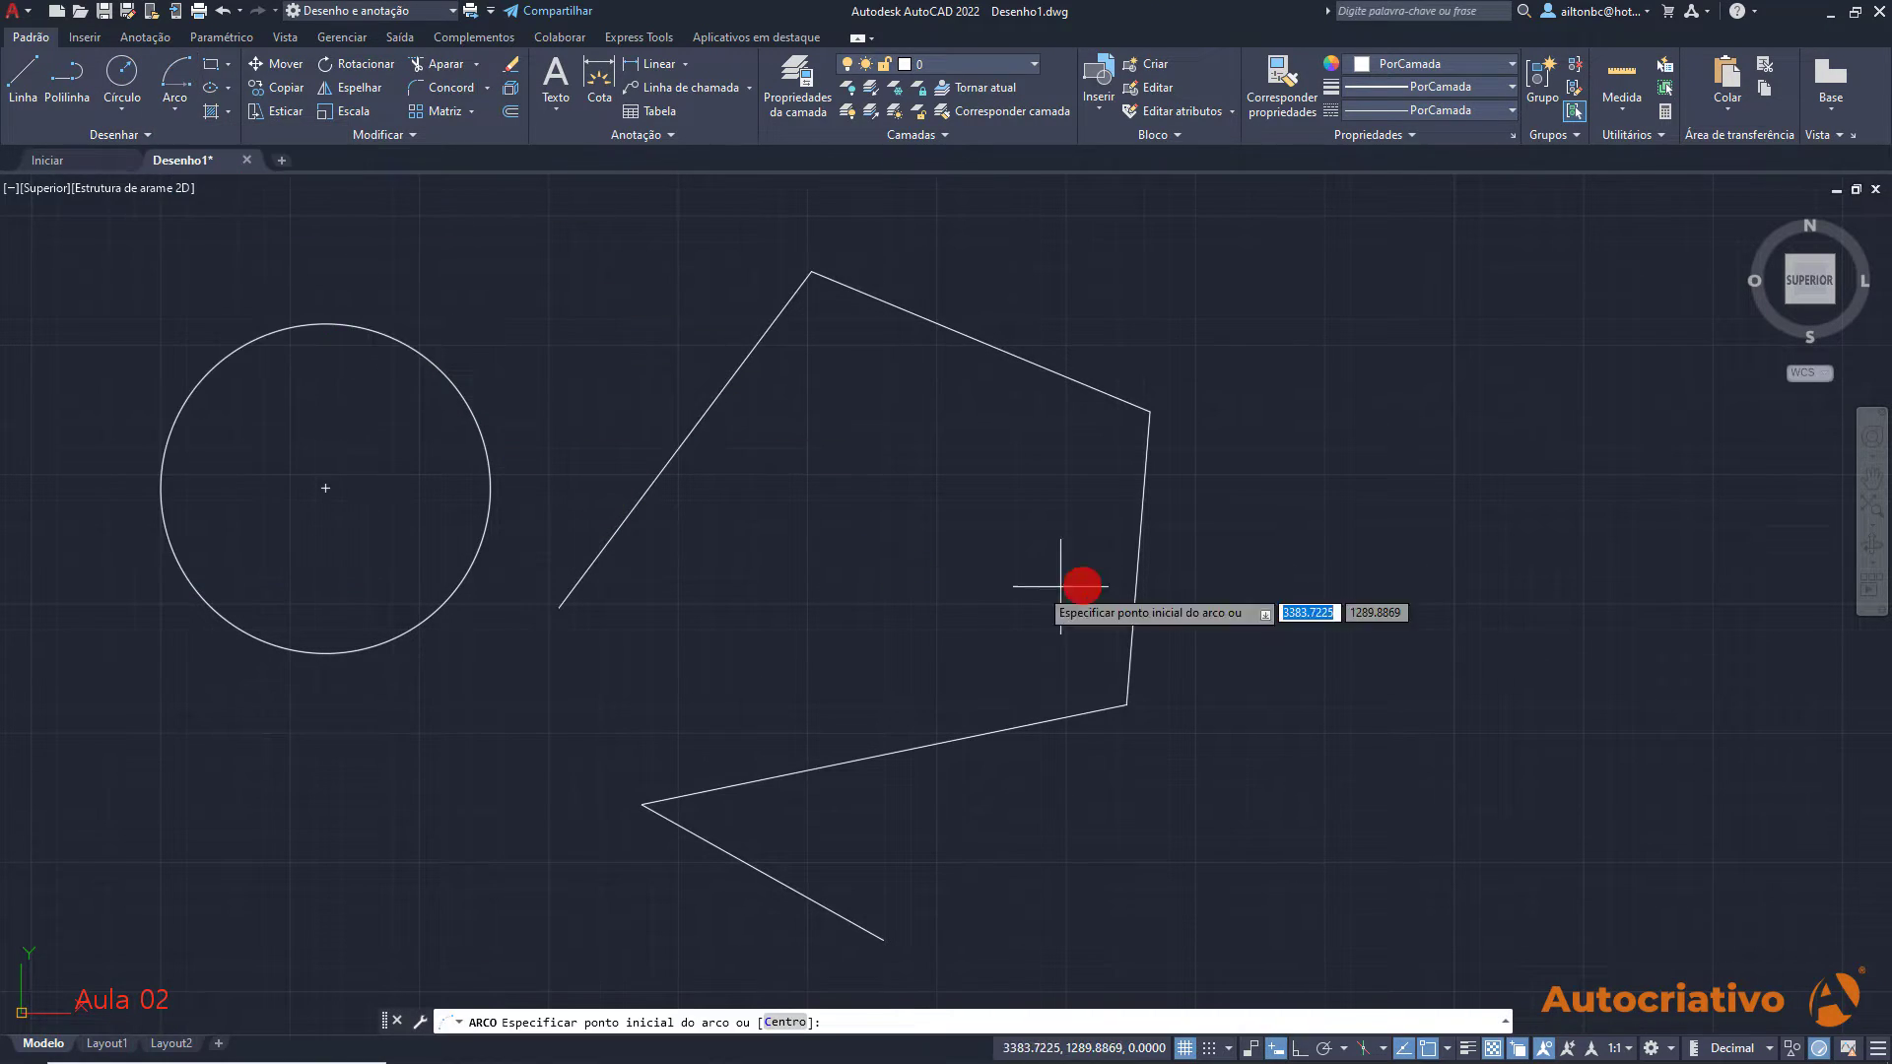
click(1419, 612)
click(1242, 497)
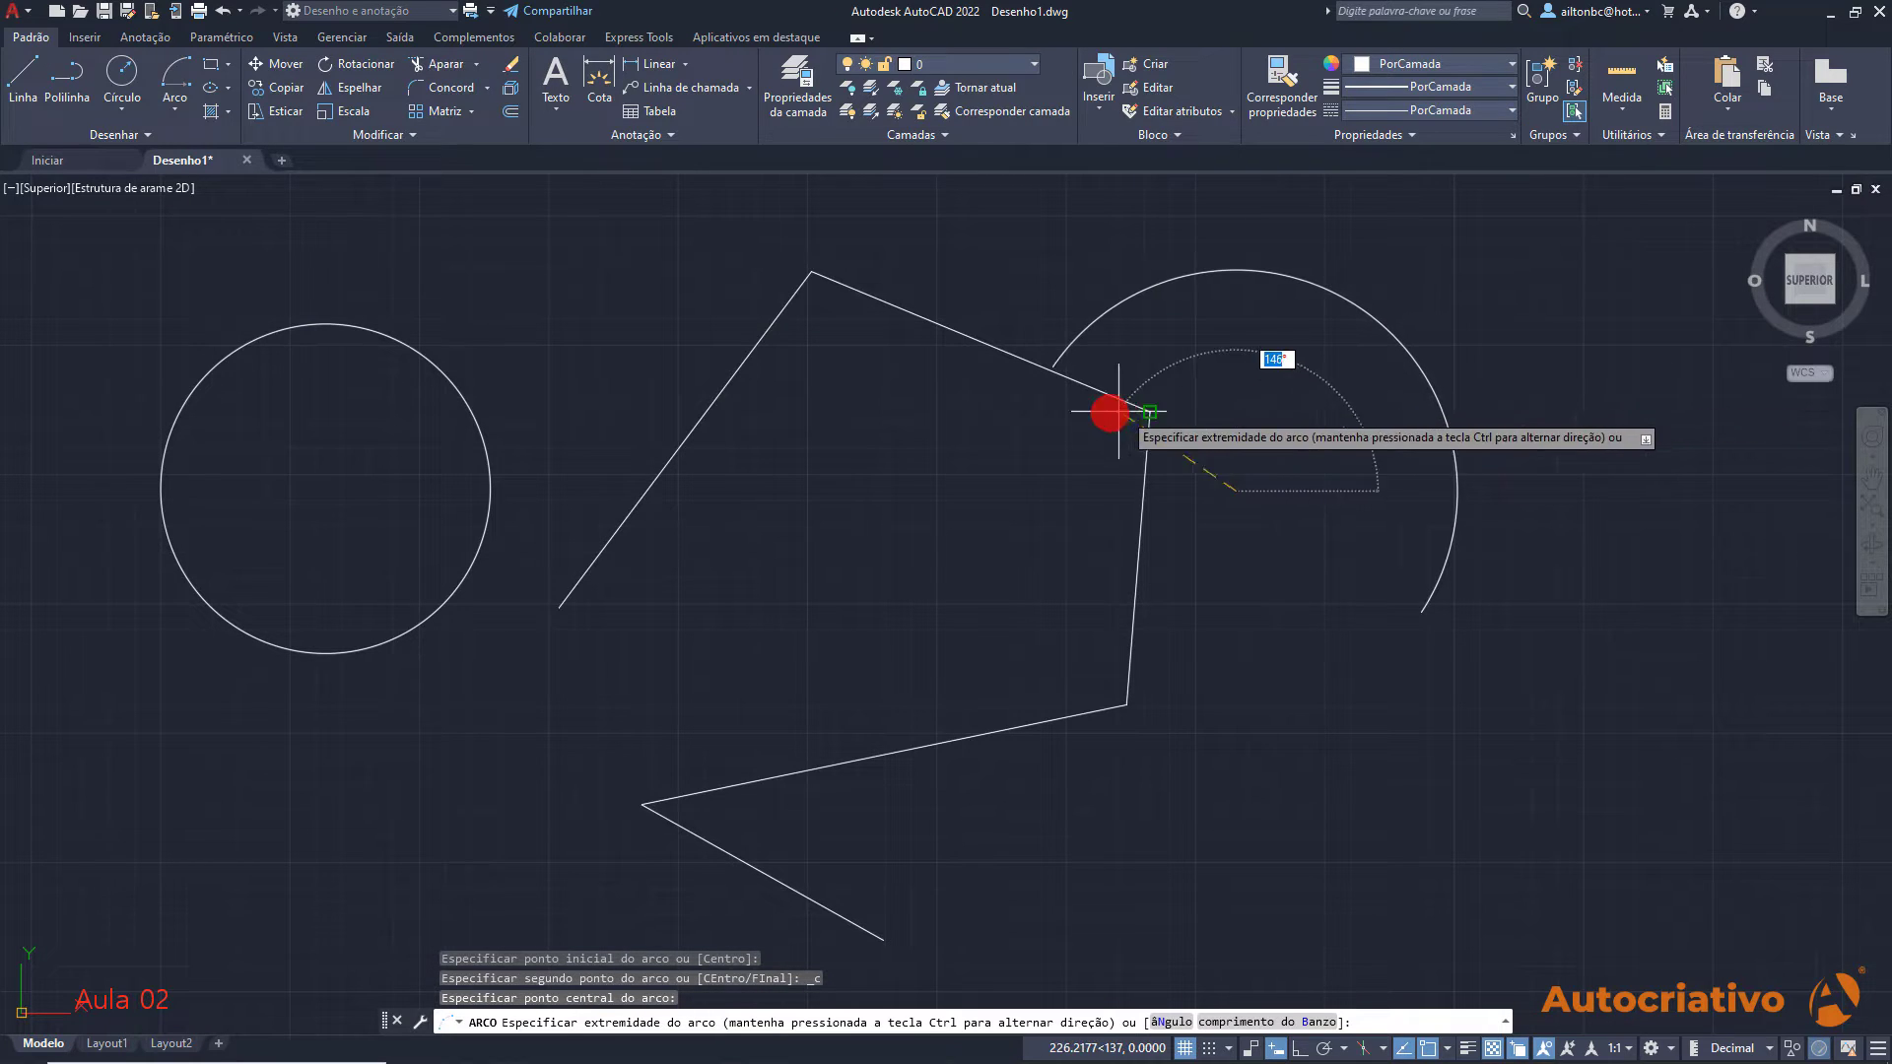
click(1068, 440)
Select the circle, line chain and arc together with a crossing window and delete them
scroll(1331, 619, down, 3)
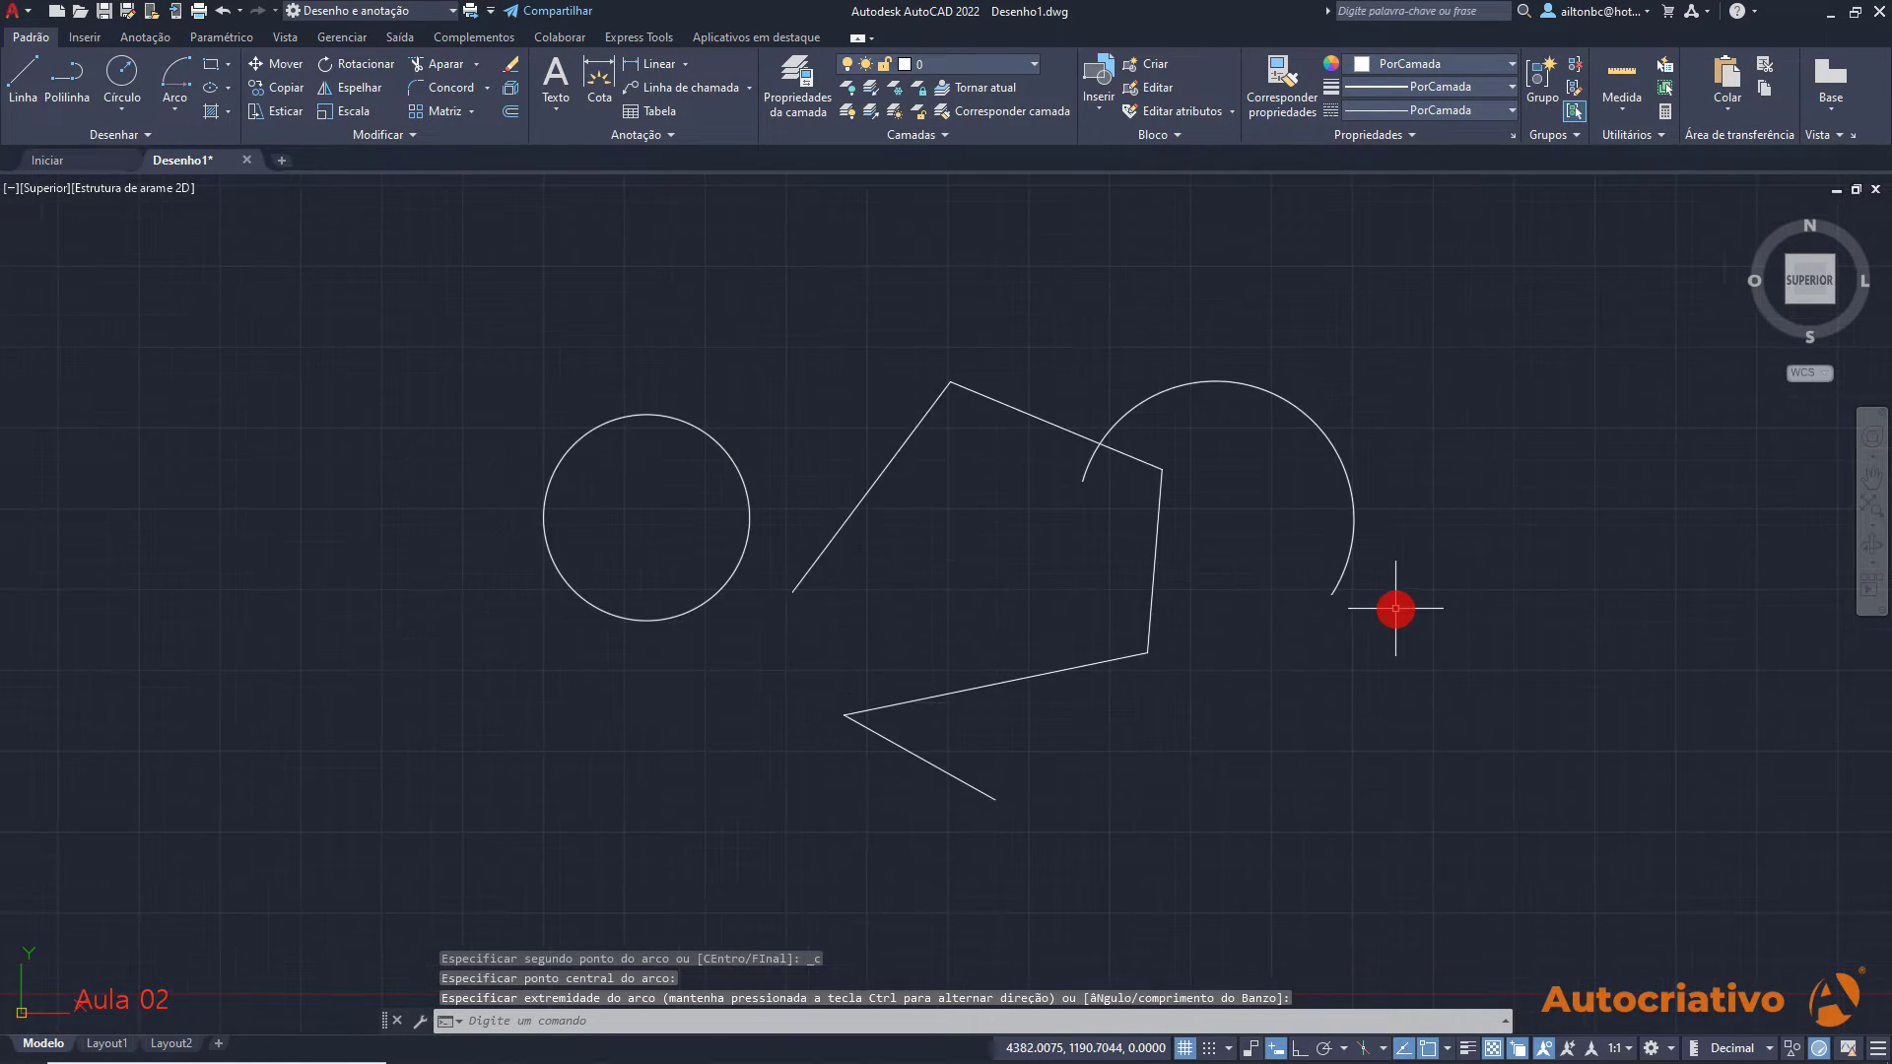
click(1503, 844)
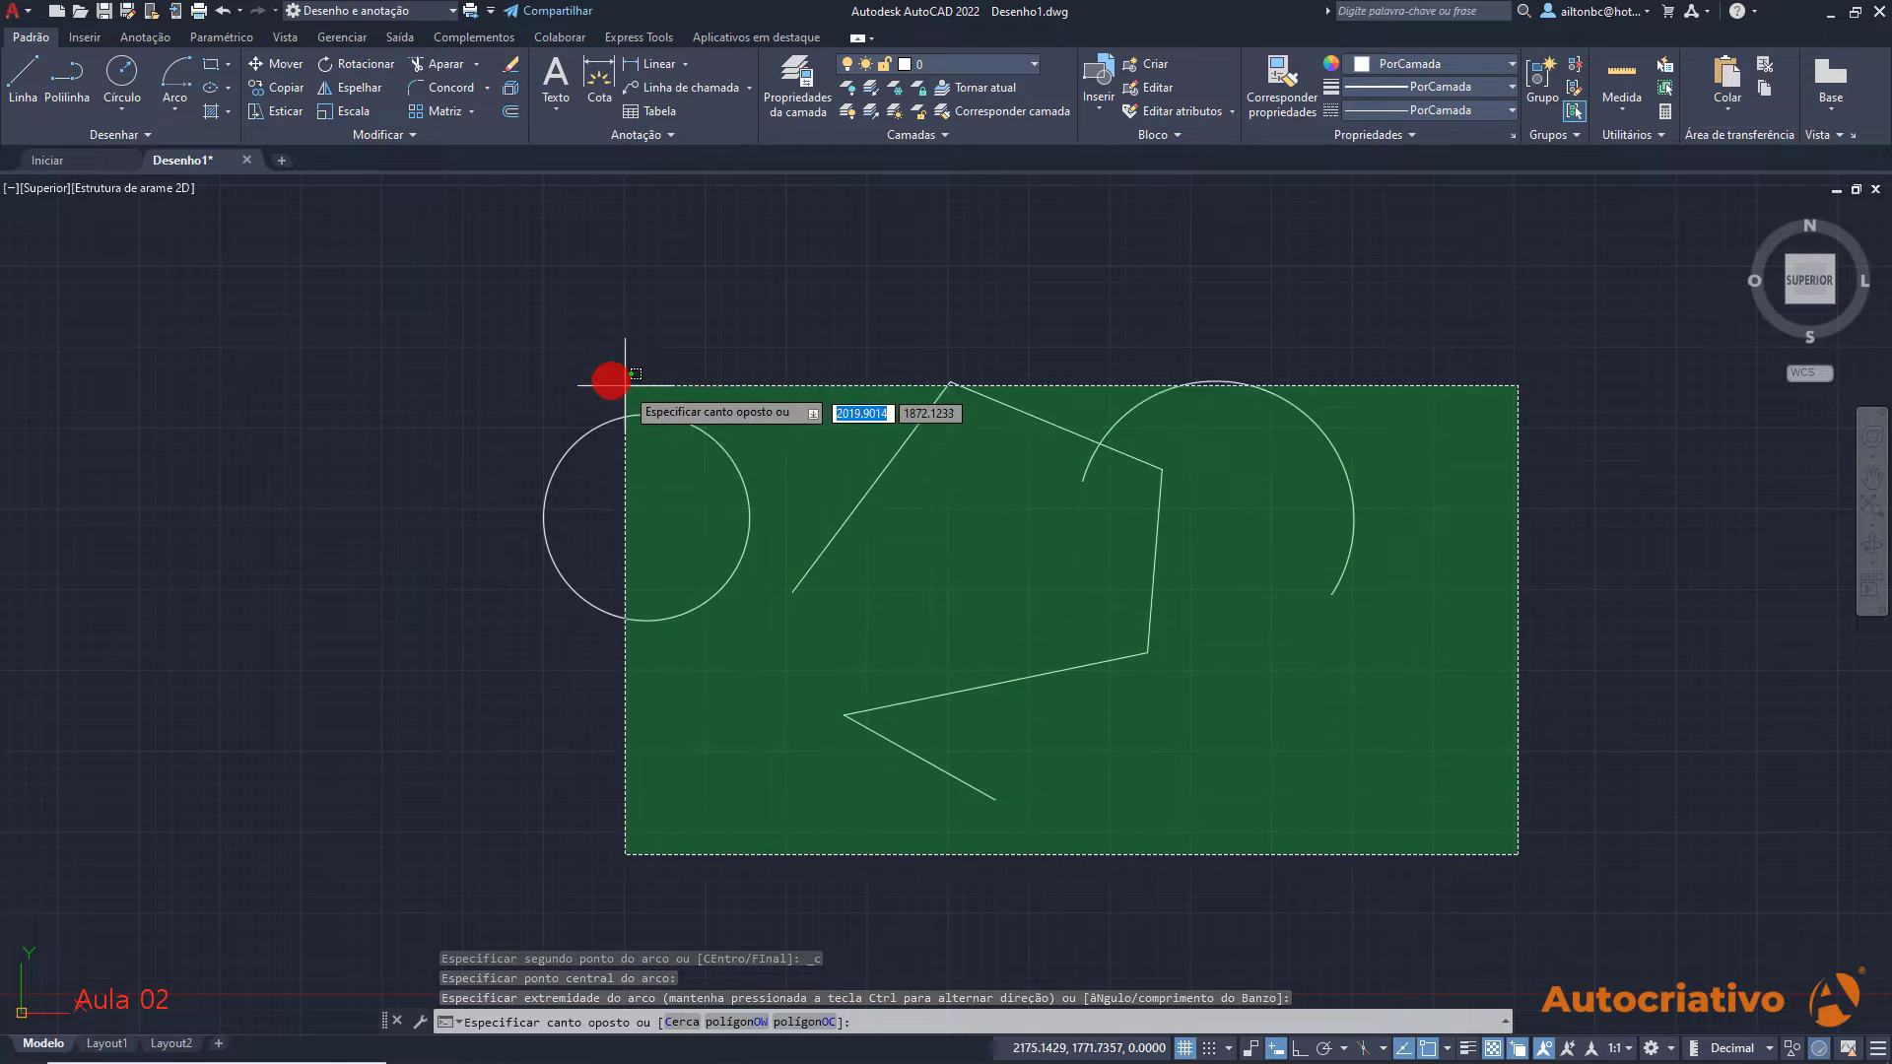
click(483, 311)
key(Delete)
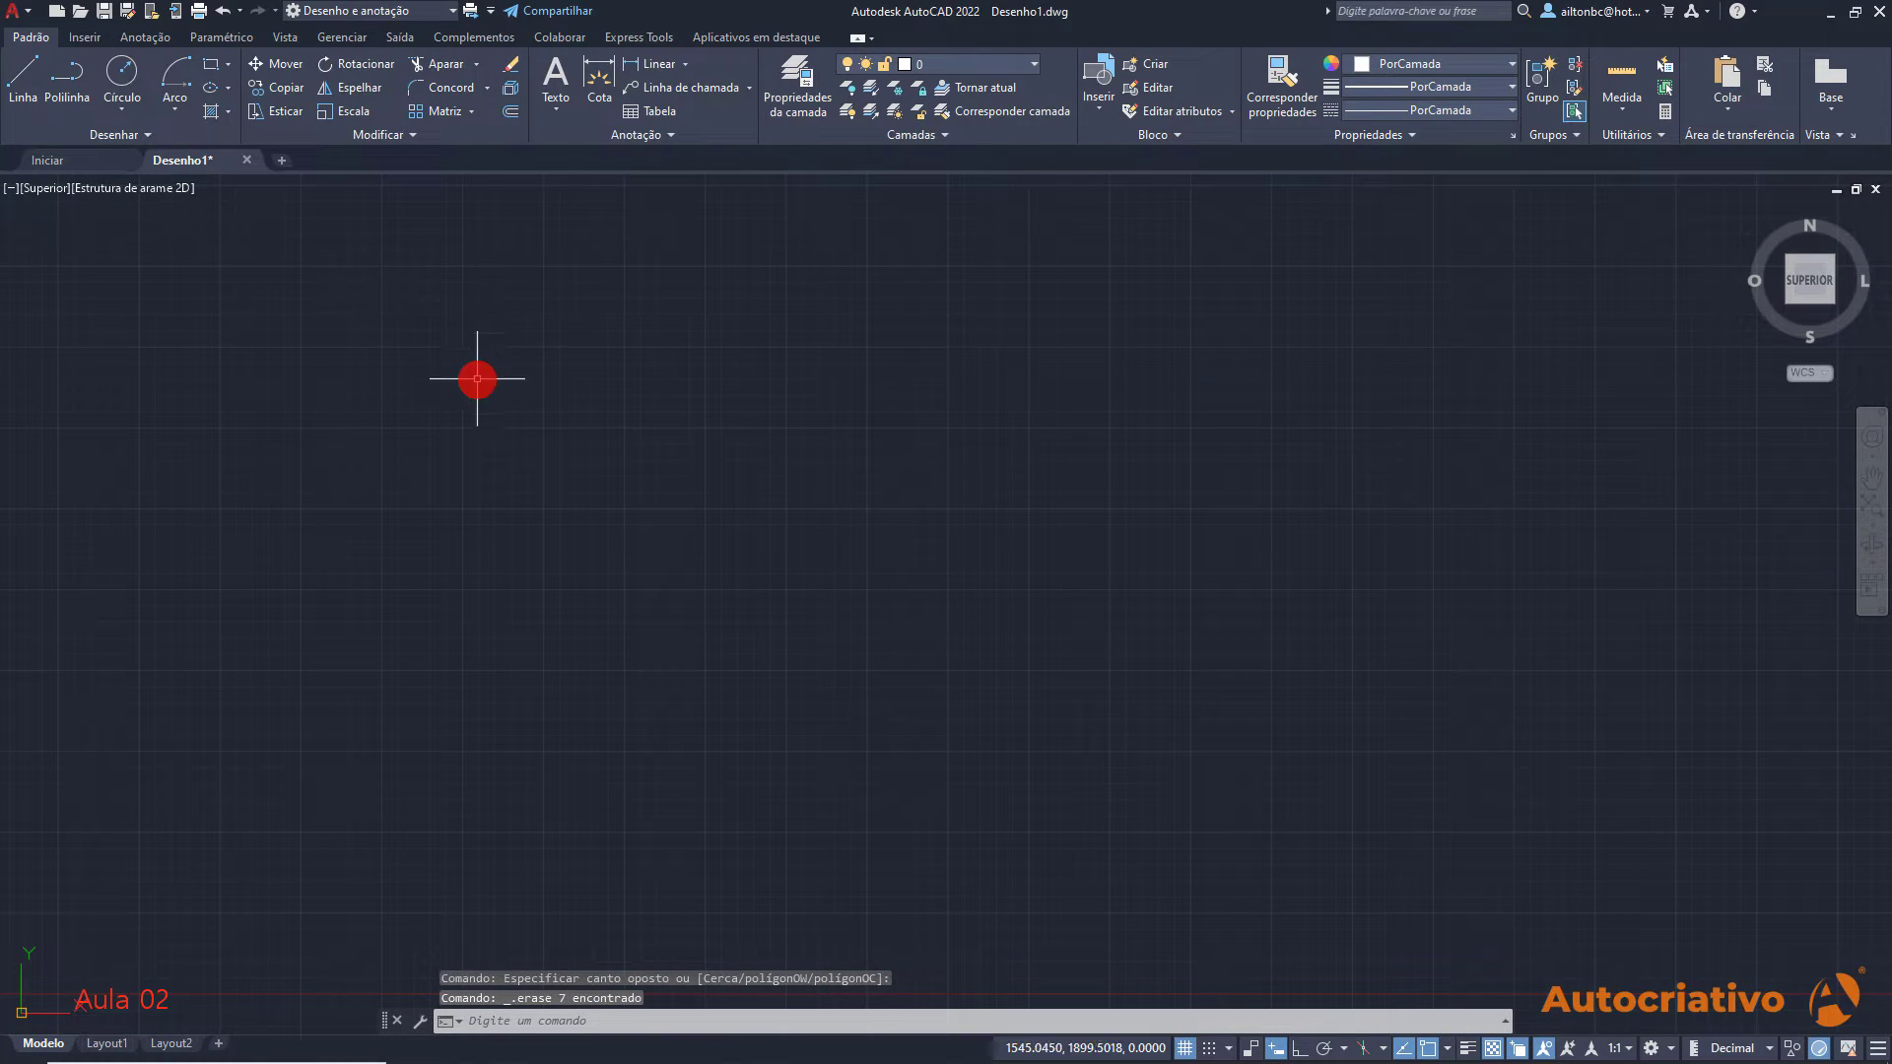
Review the ribbon tool sets from Inserir through Aplicativos em destaque, then return to the Padrão tools
click(79, 40)
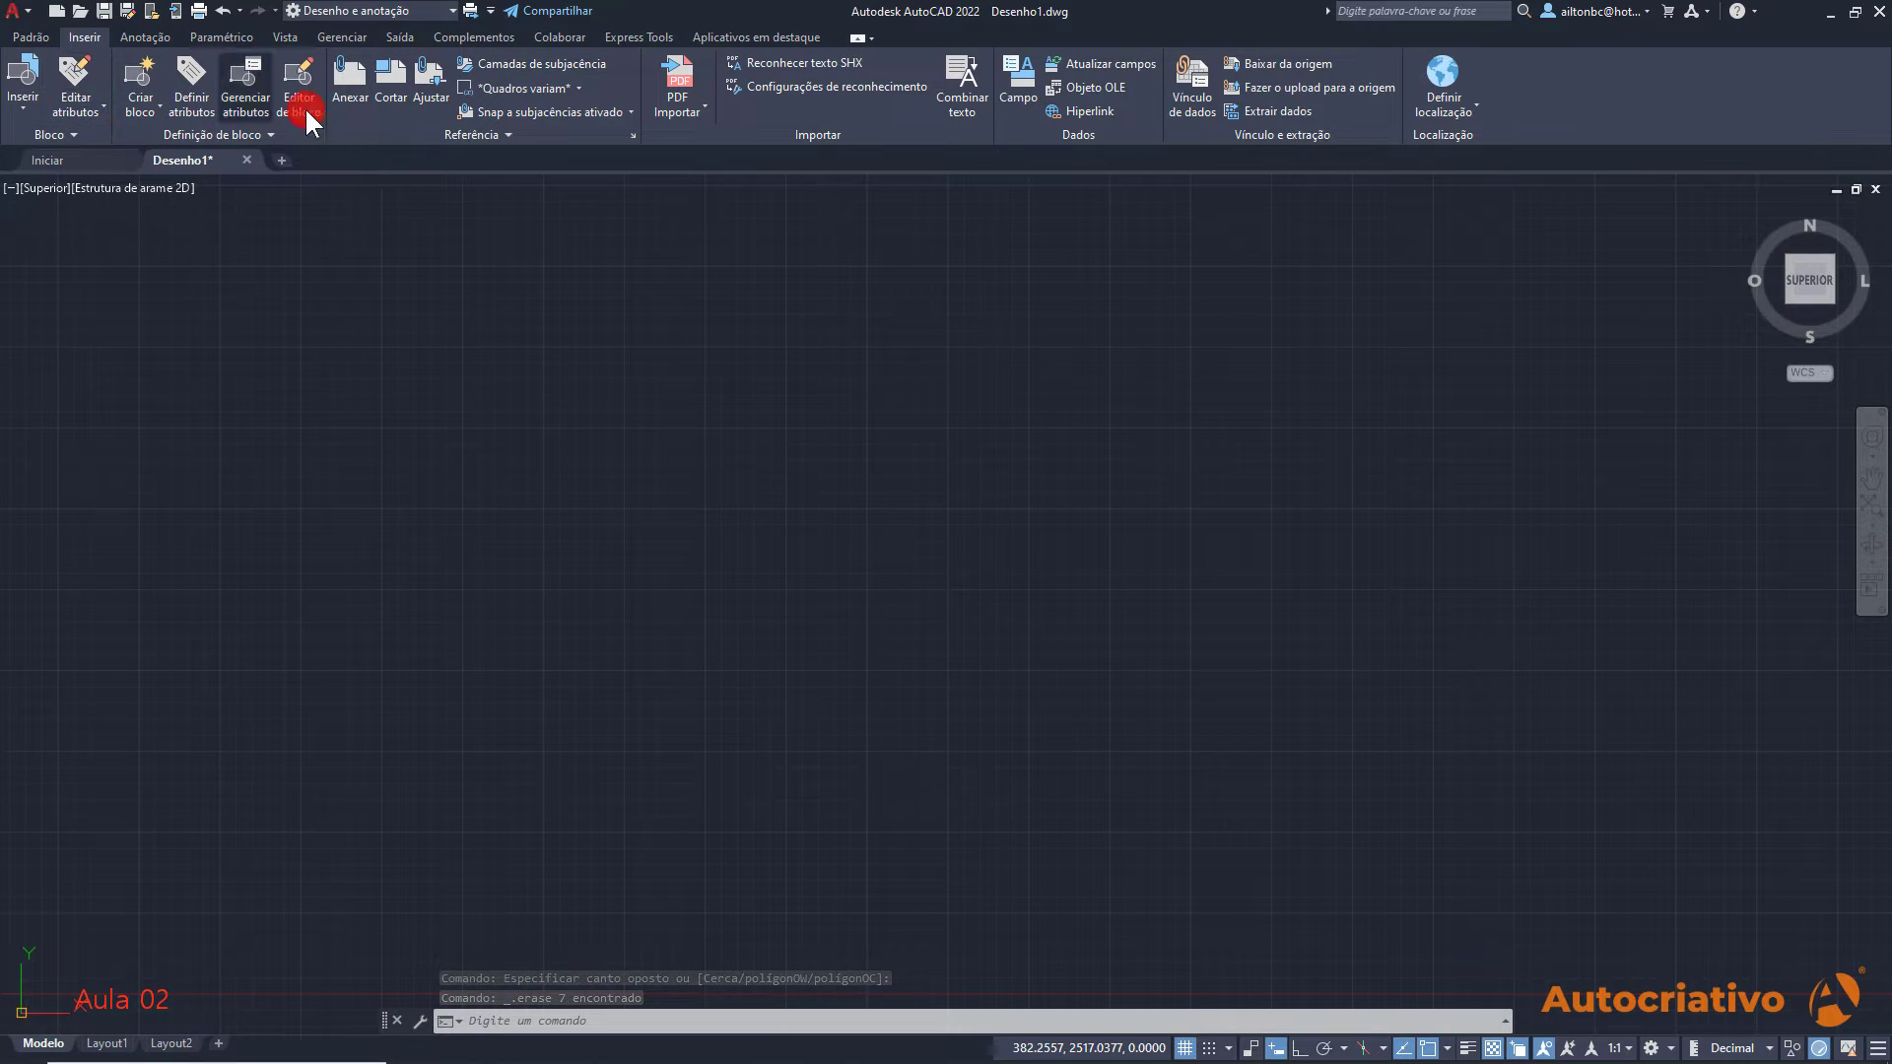
click(145, 36)
click(223, 36)
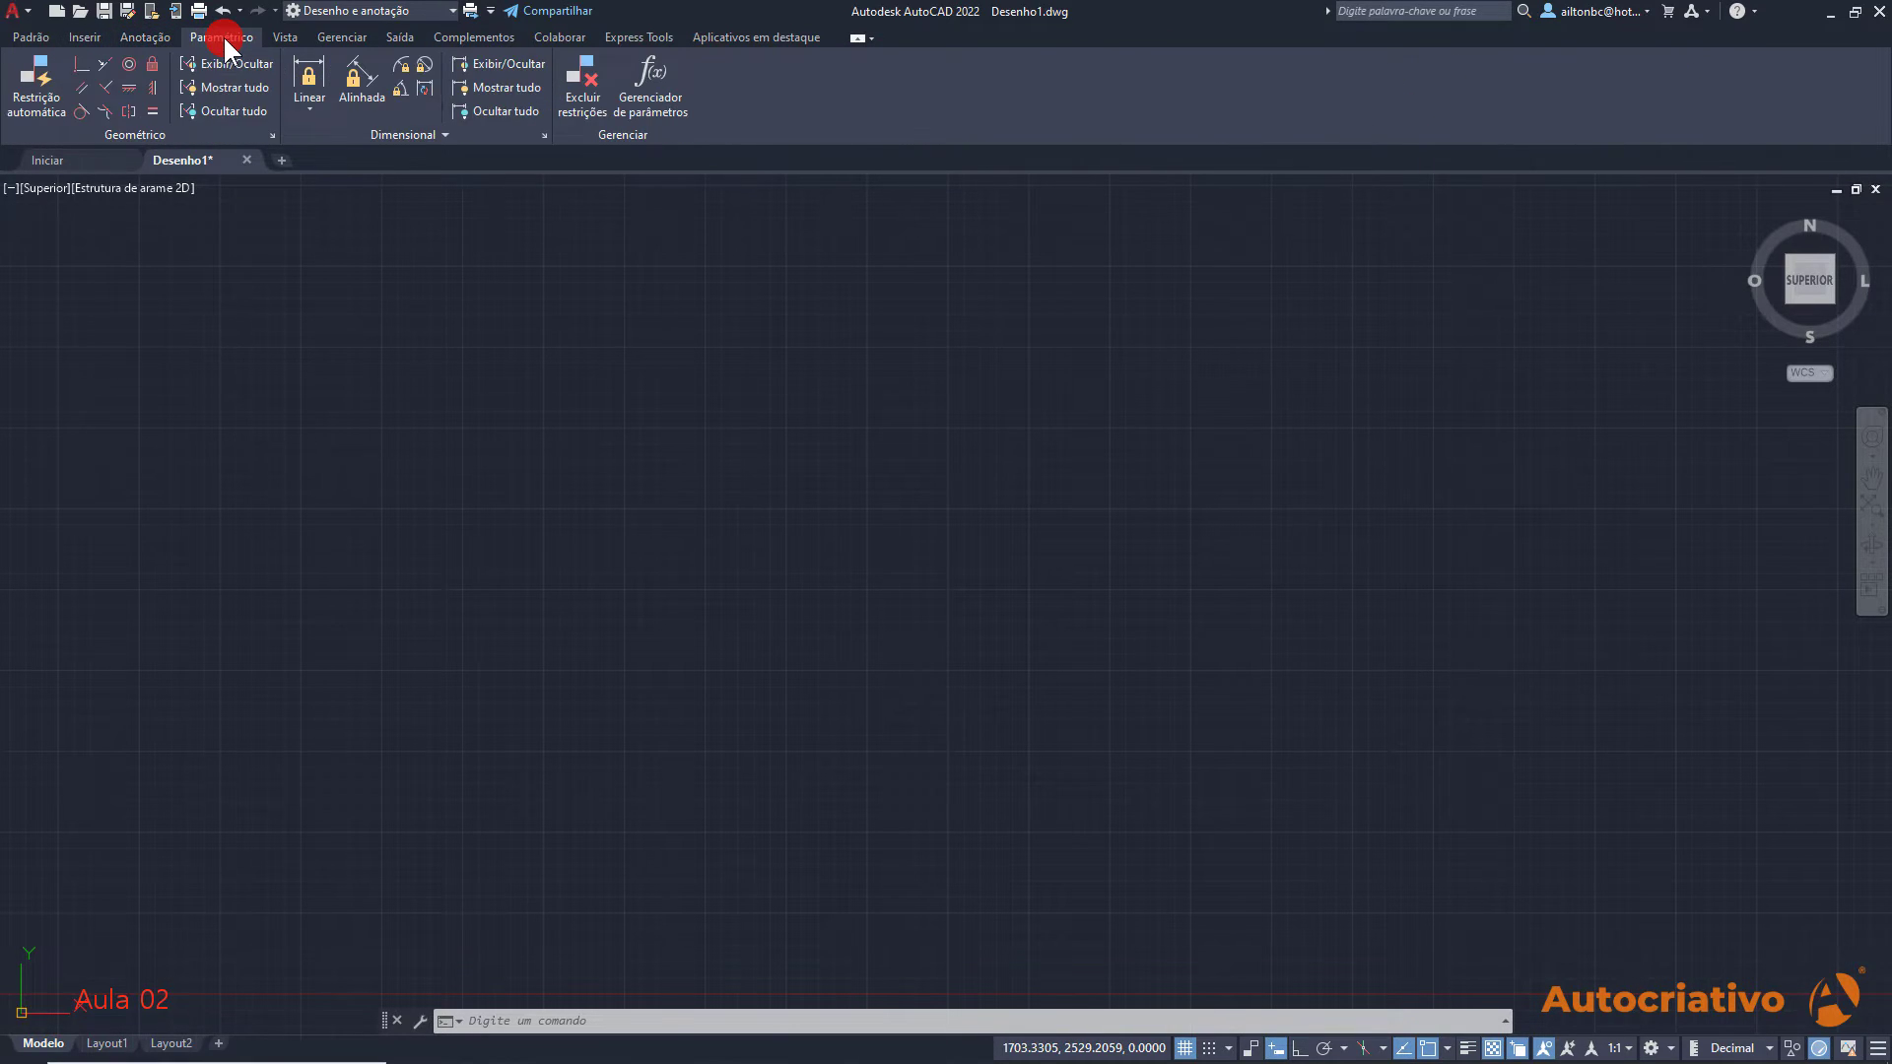
click(285, 36)
click(342, 37)
click(395, 38)
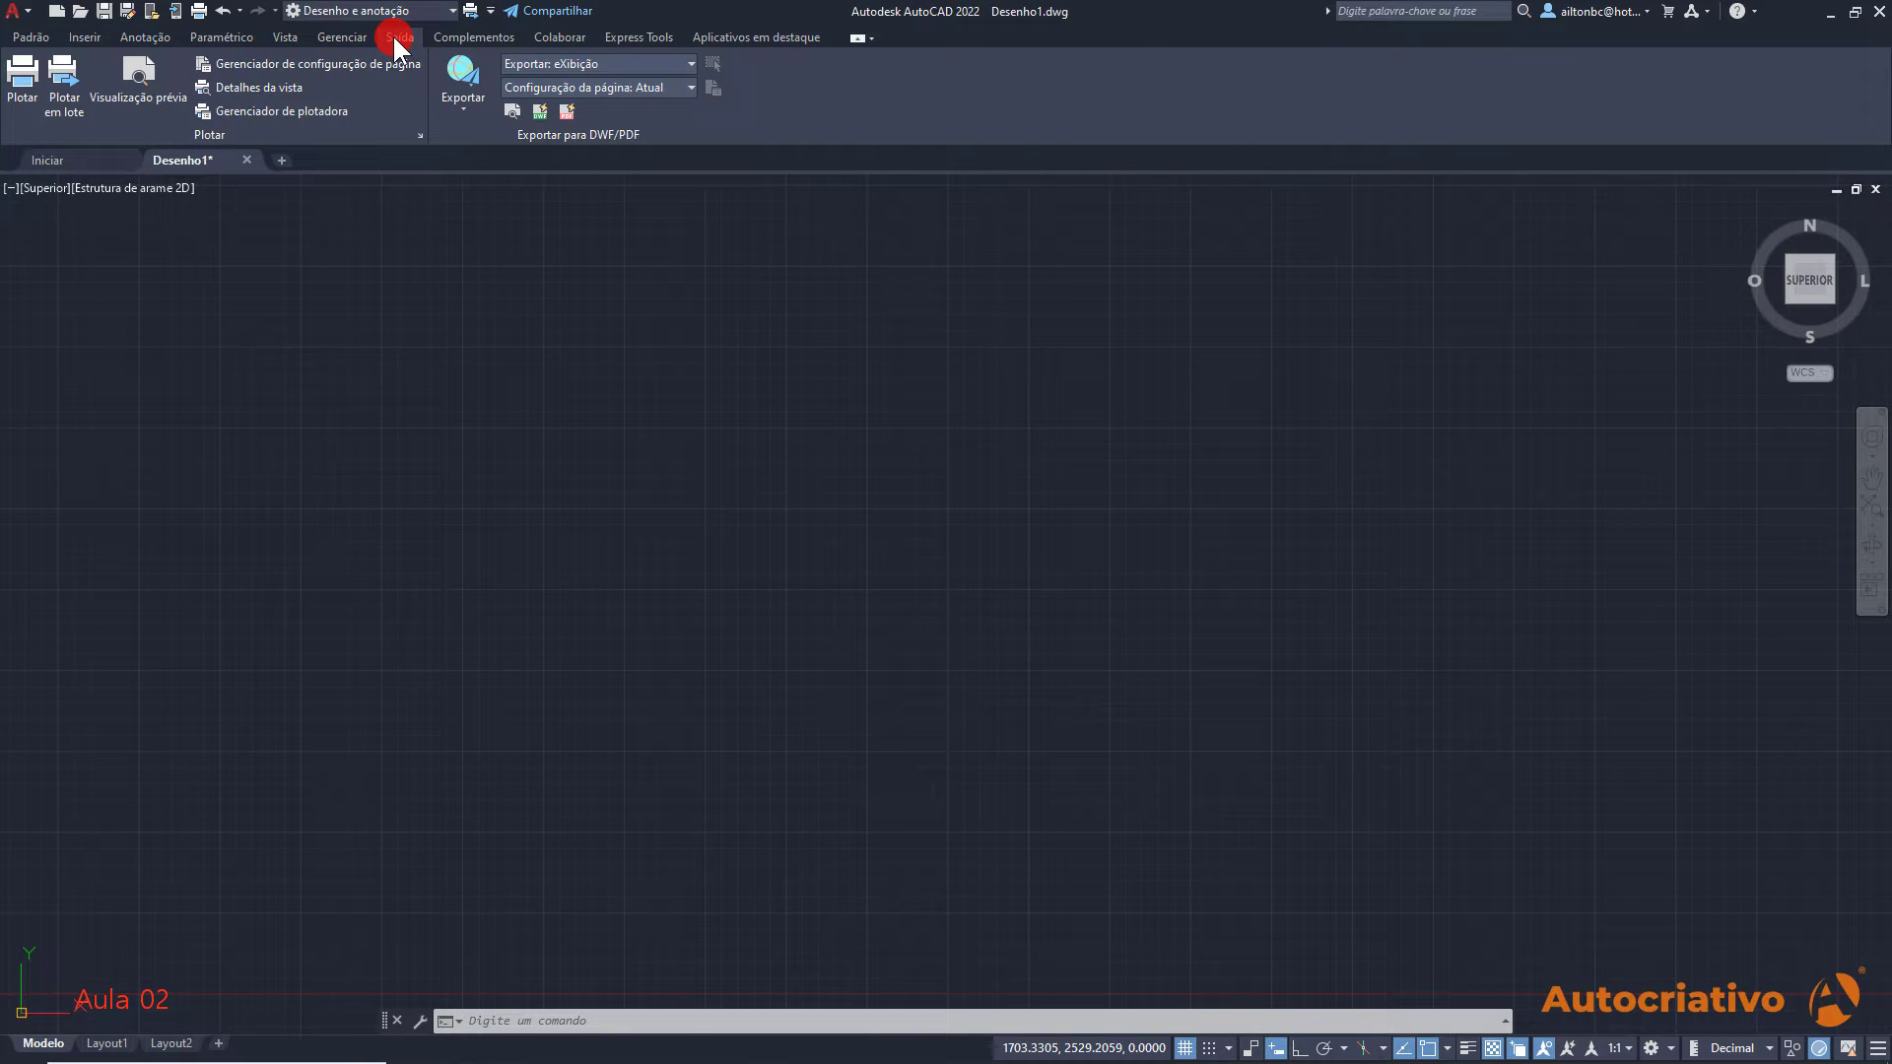
click(471, 39)
click(560, 37)
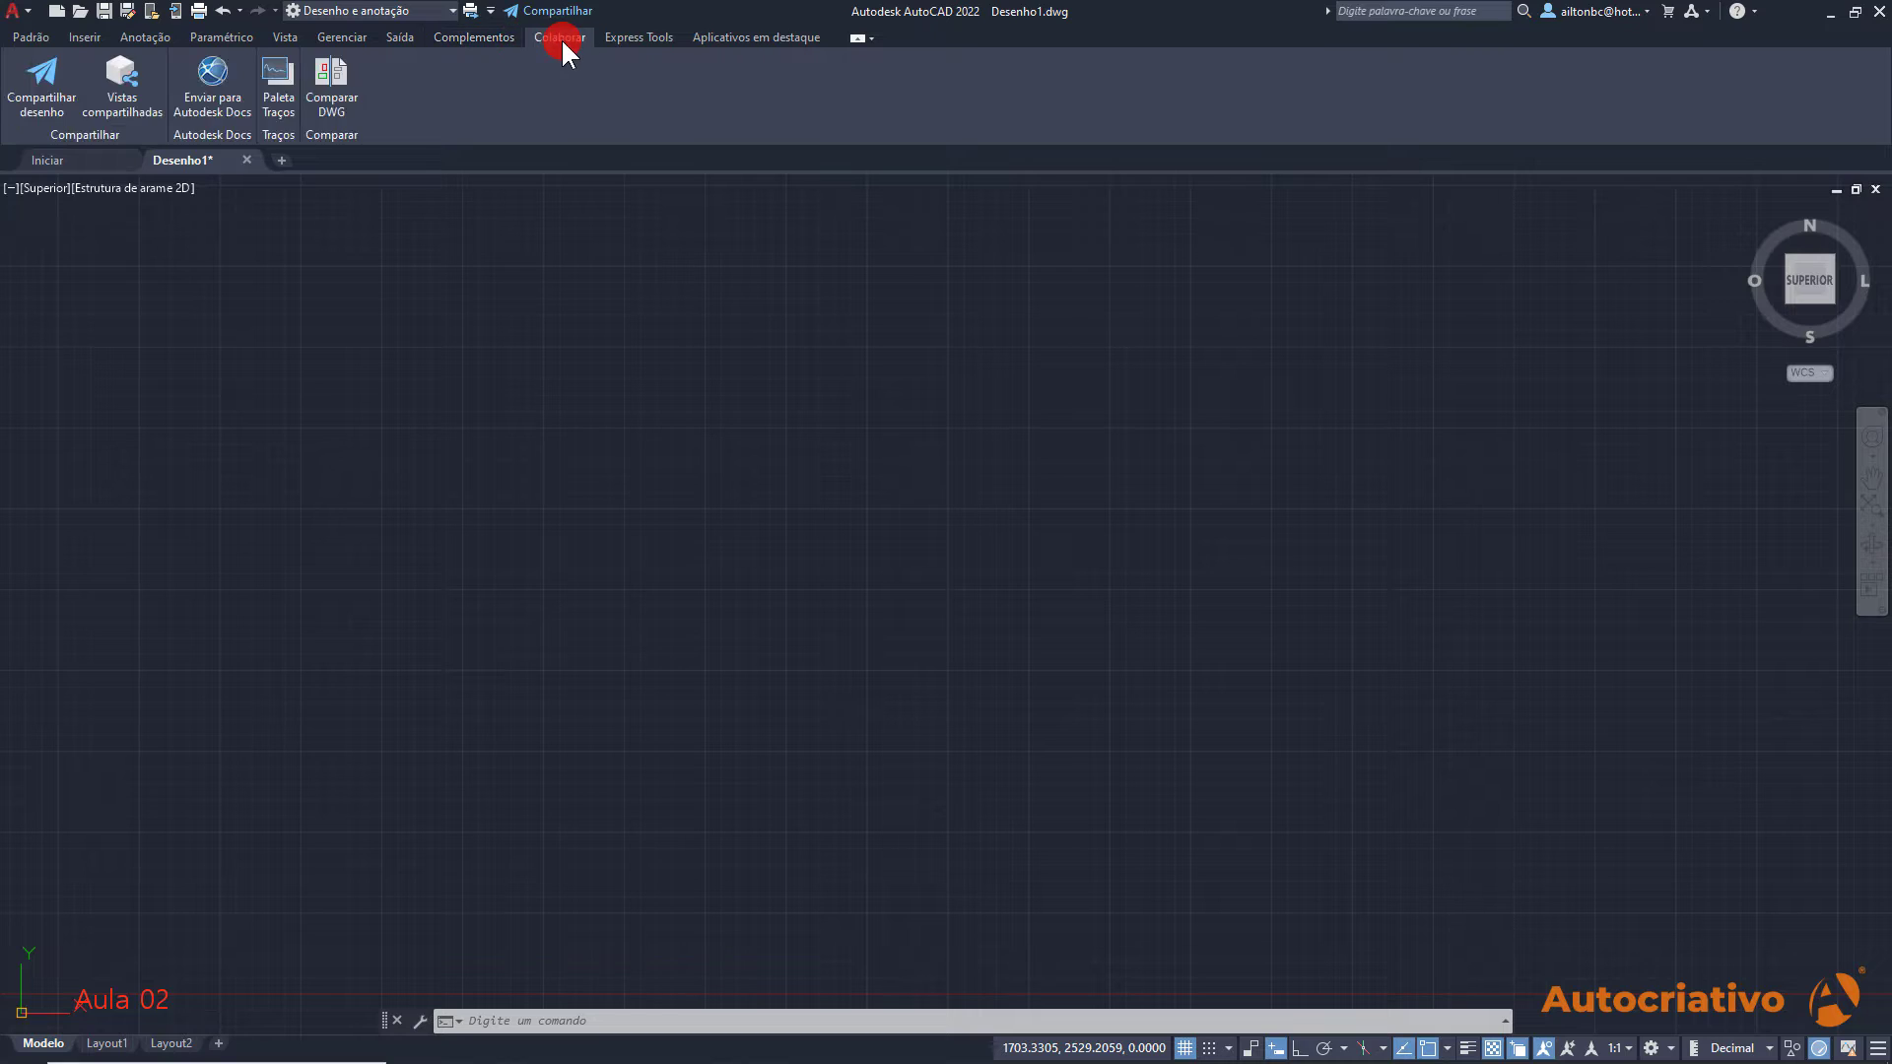
click(631, 38)
click(748, 38)
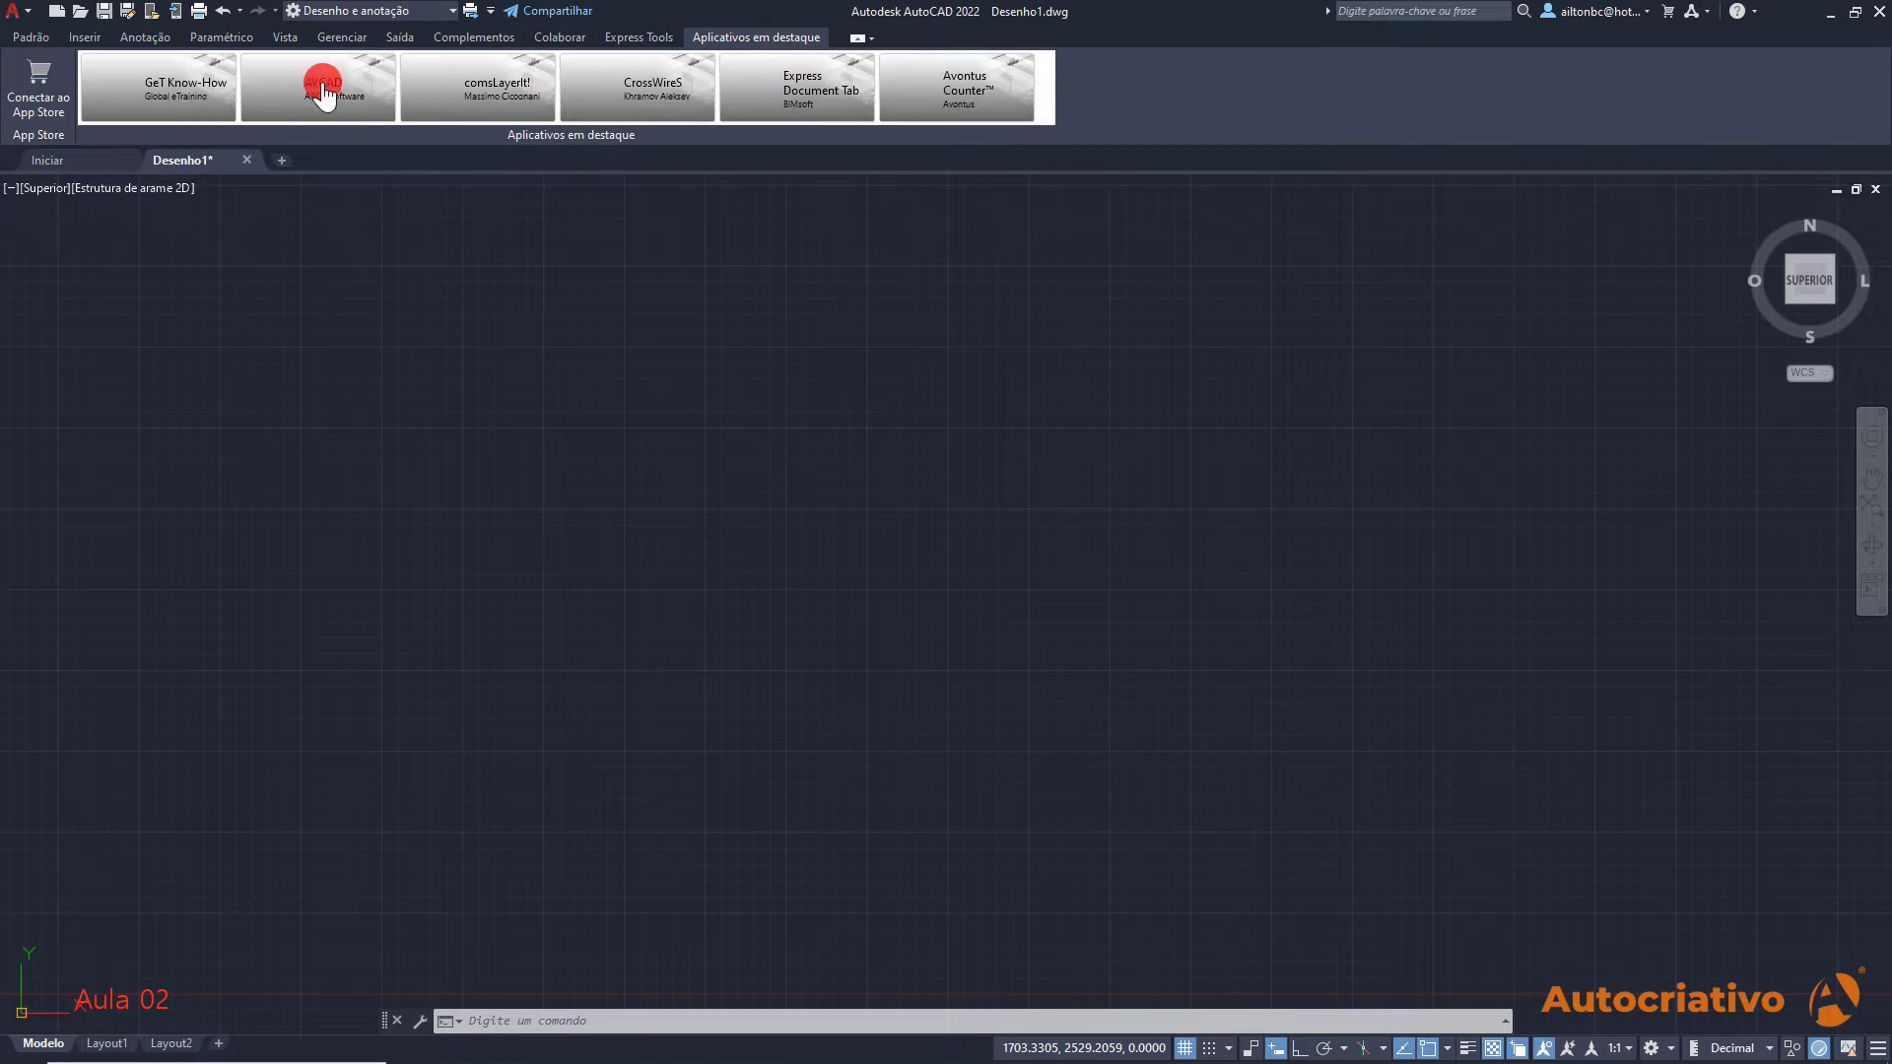
click(44, 39)
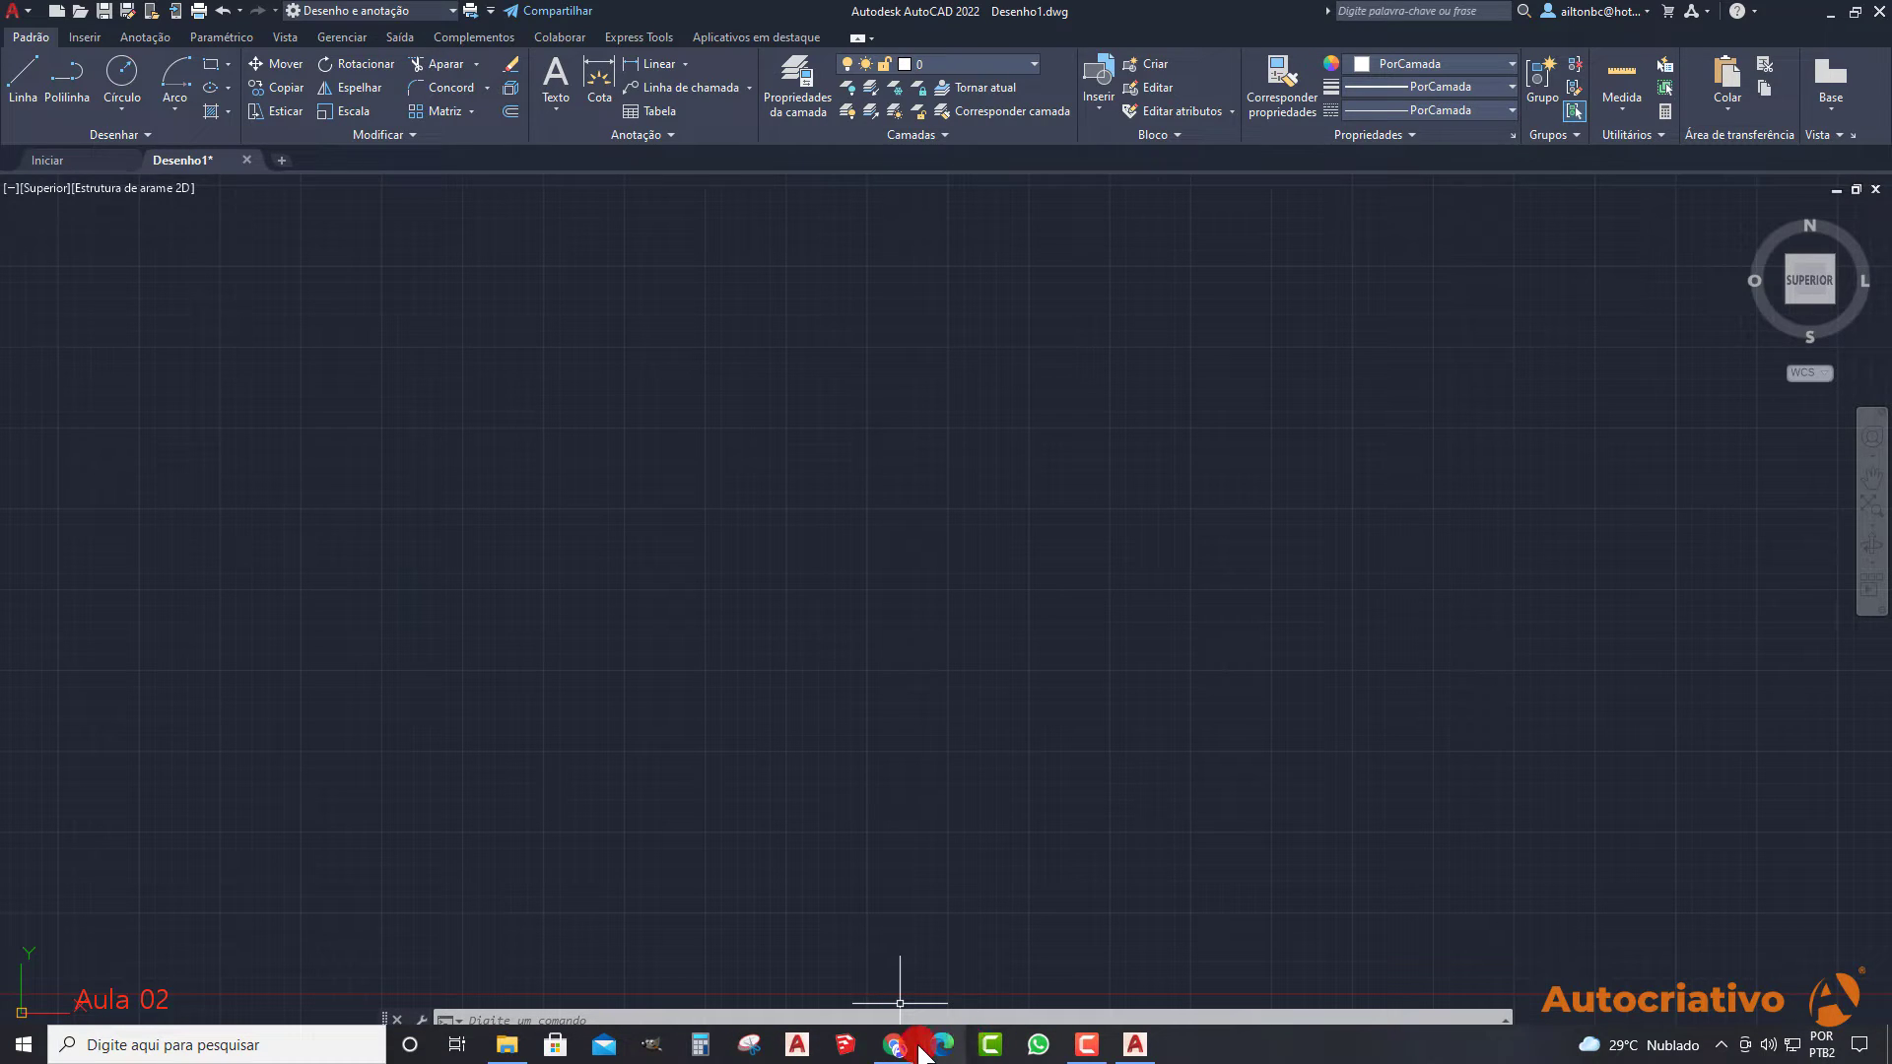
Switch to Chrome, search the Autodesk site for "language packs" and dismiss the survey invitation
click(894, 1044)
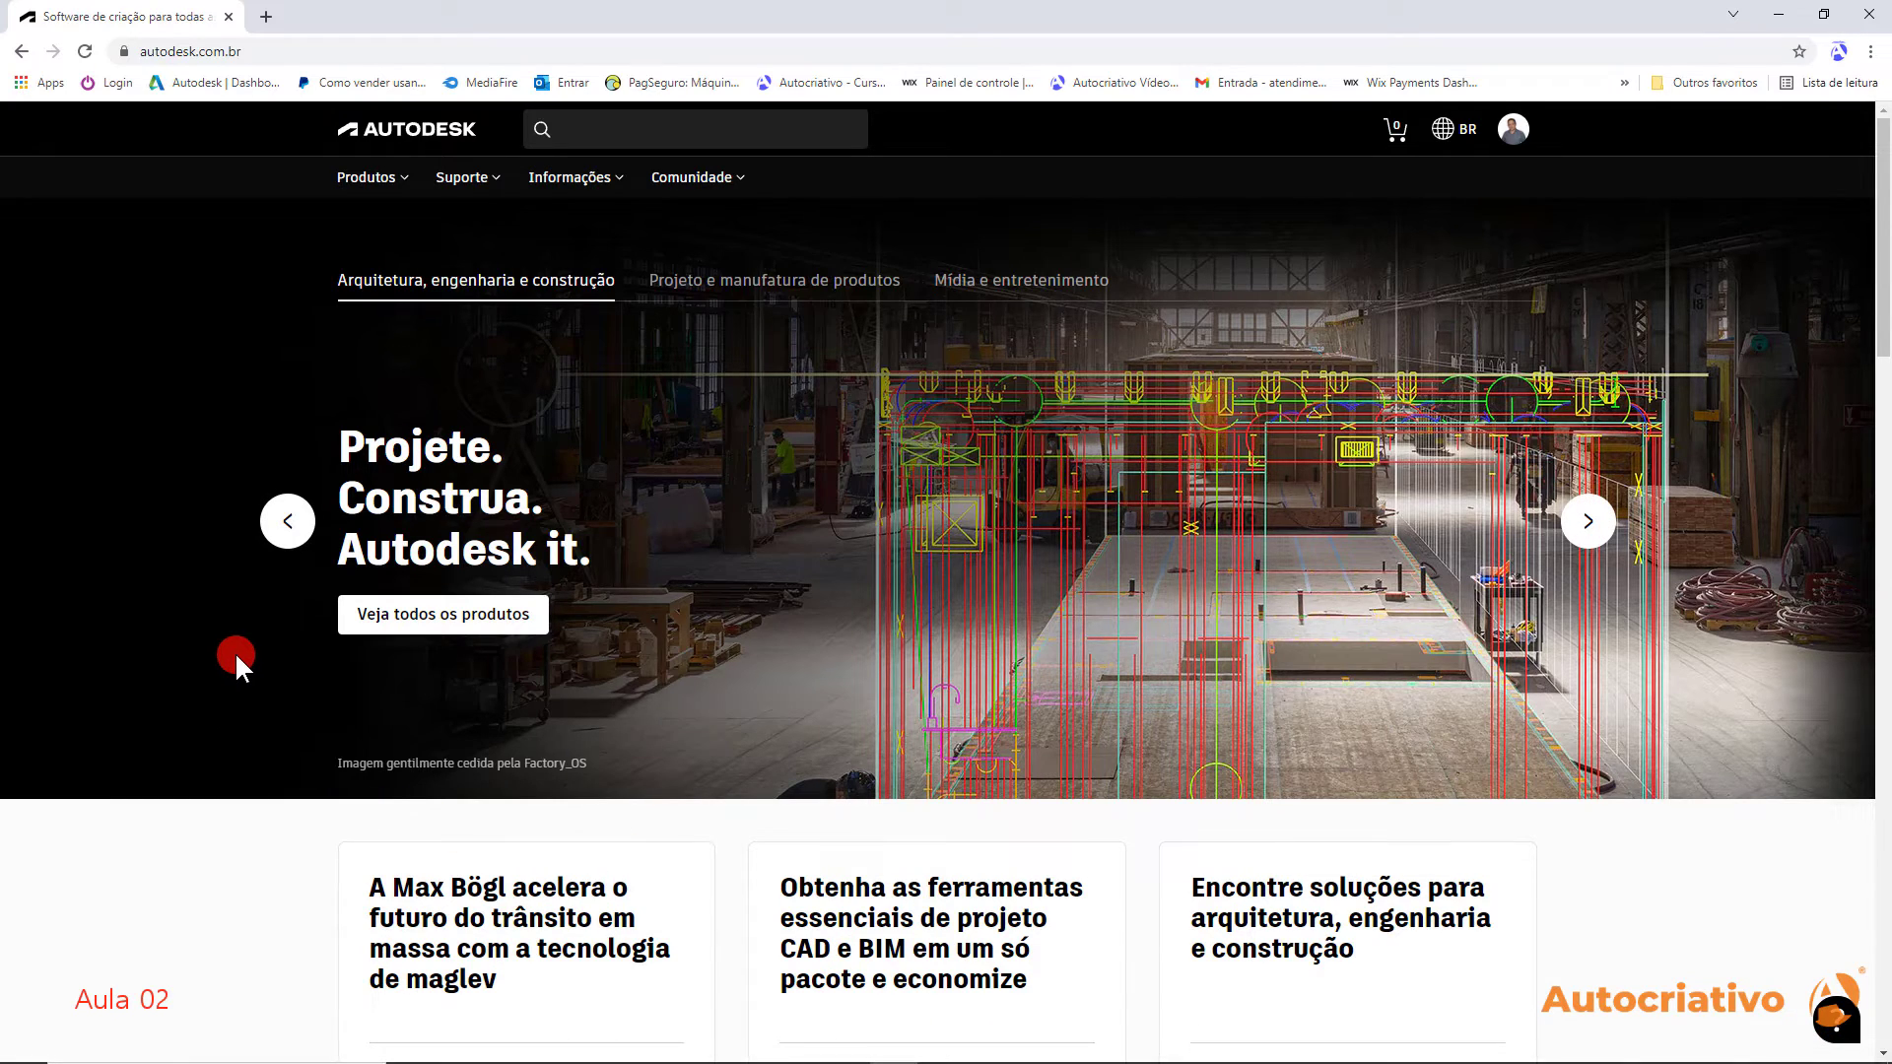
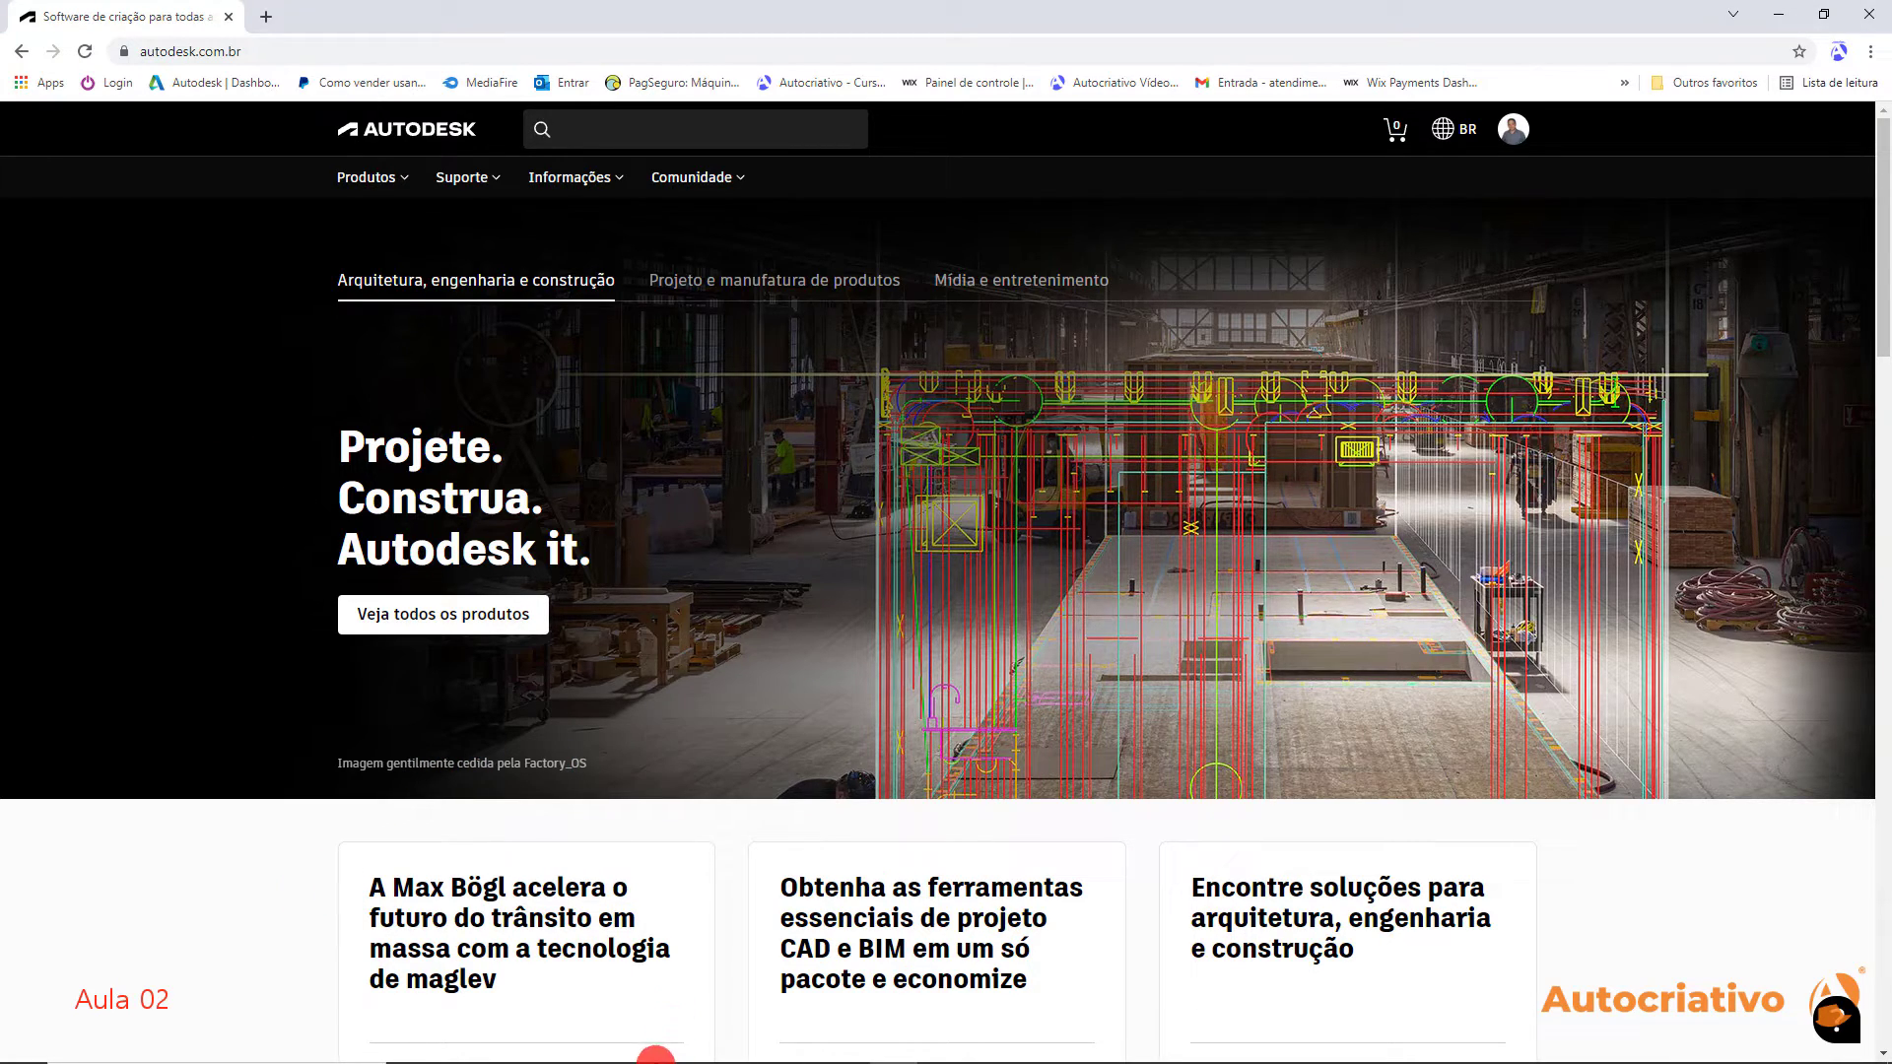
click(506, 1047)
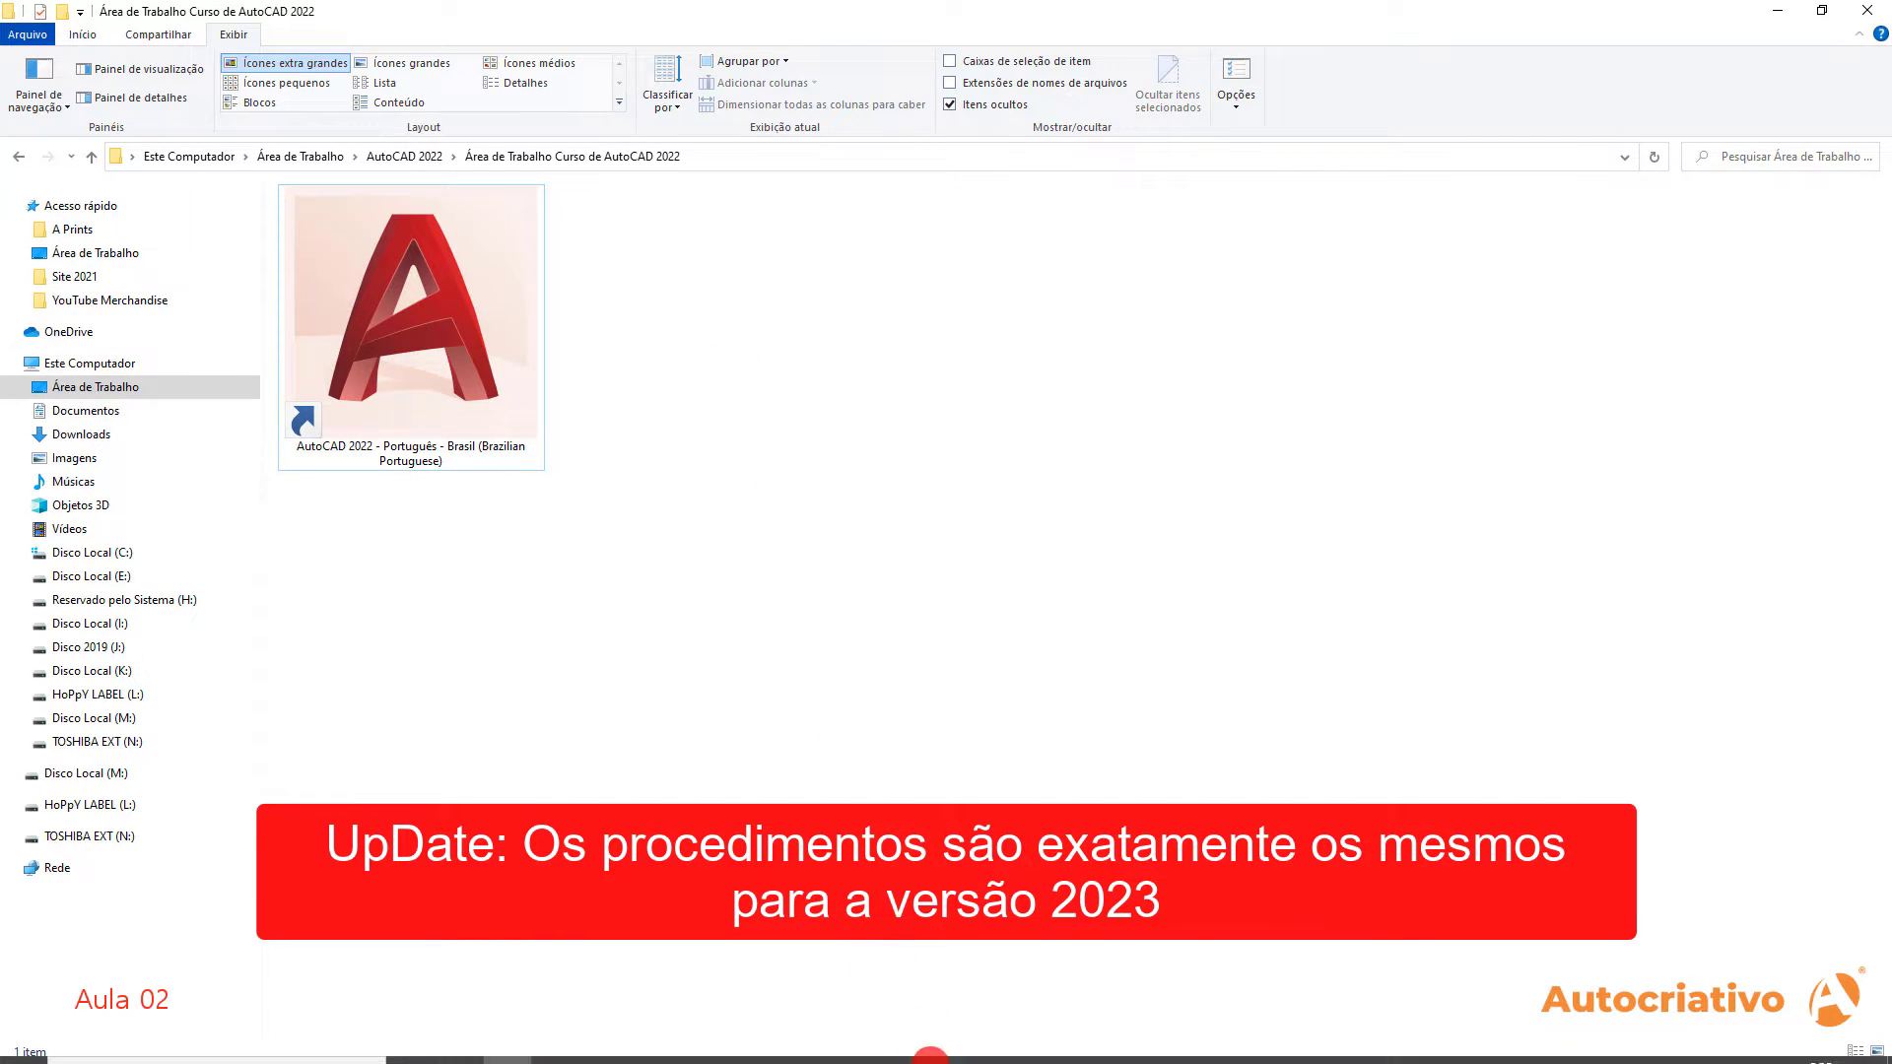
click(893, 1039)
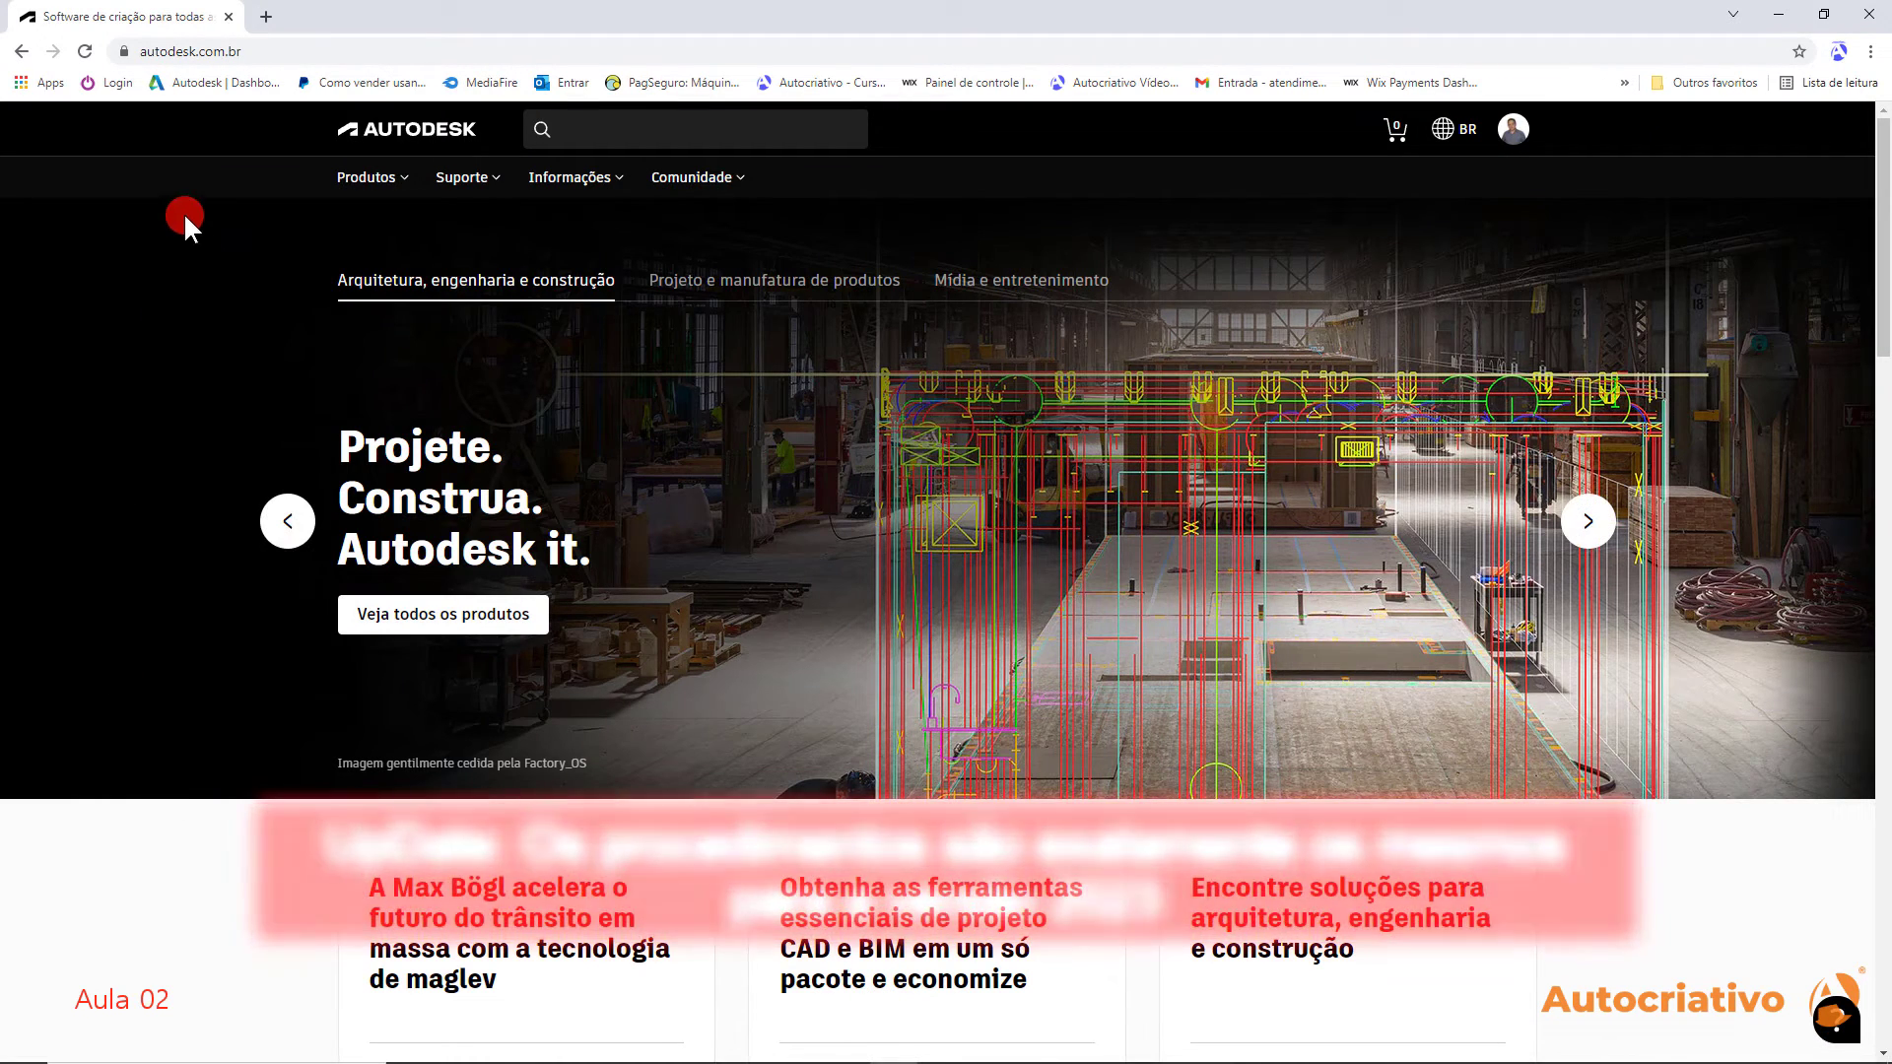
mouse_move(207, 372)
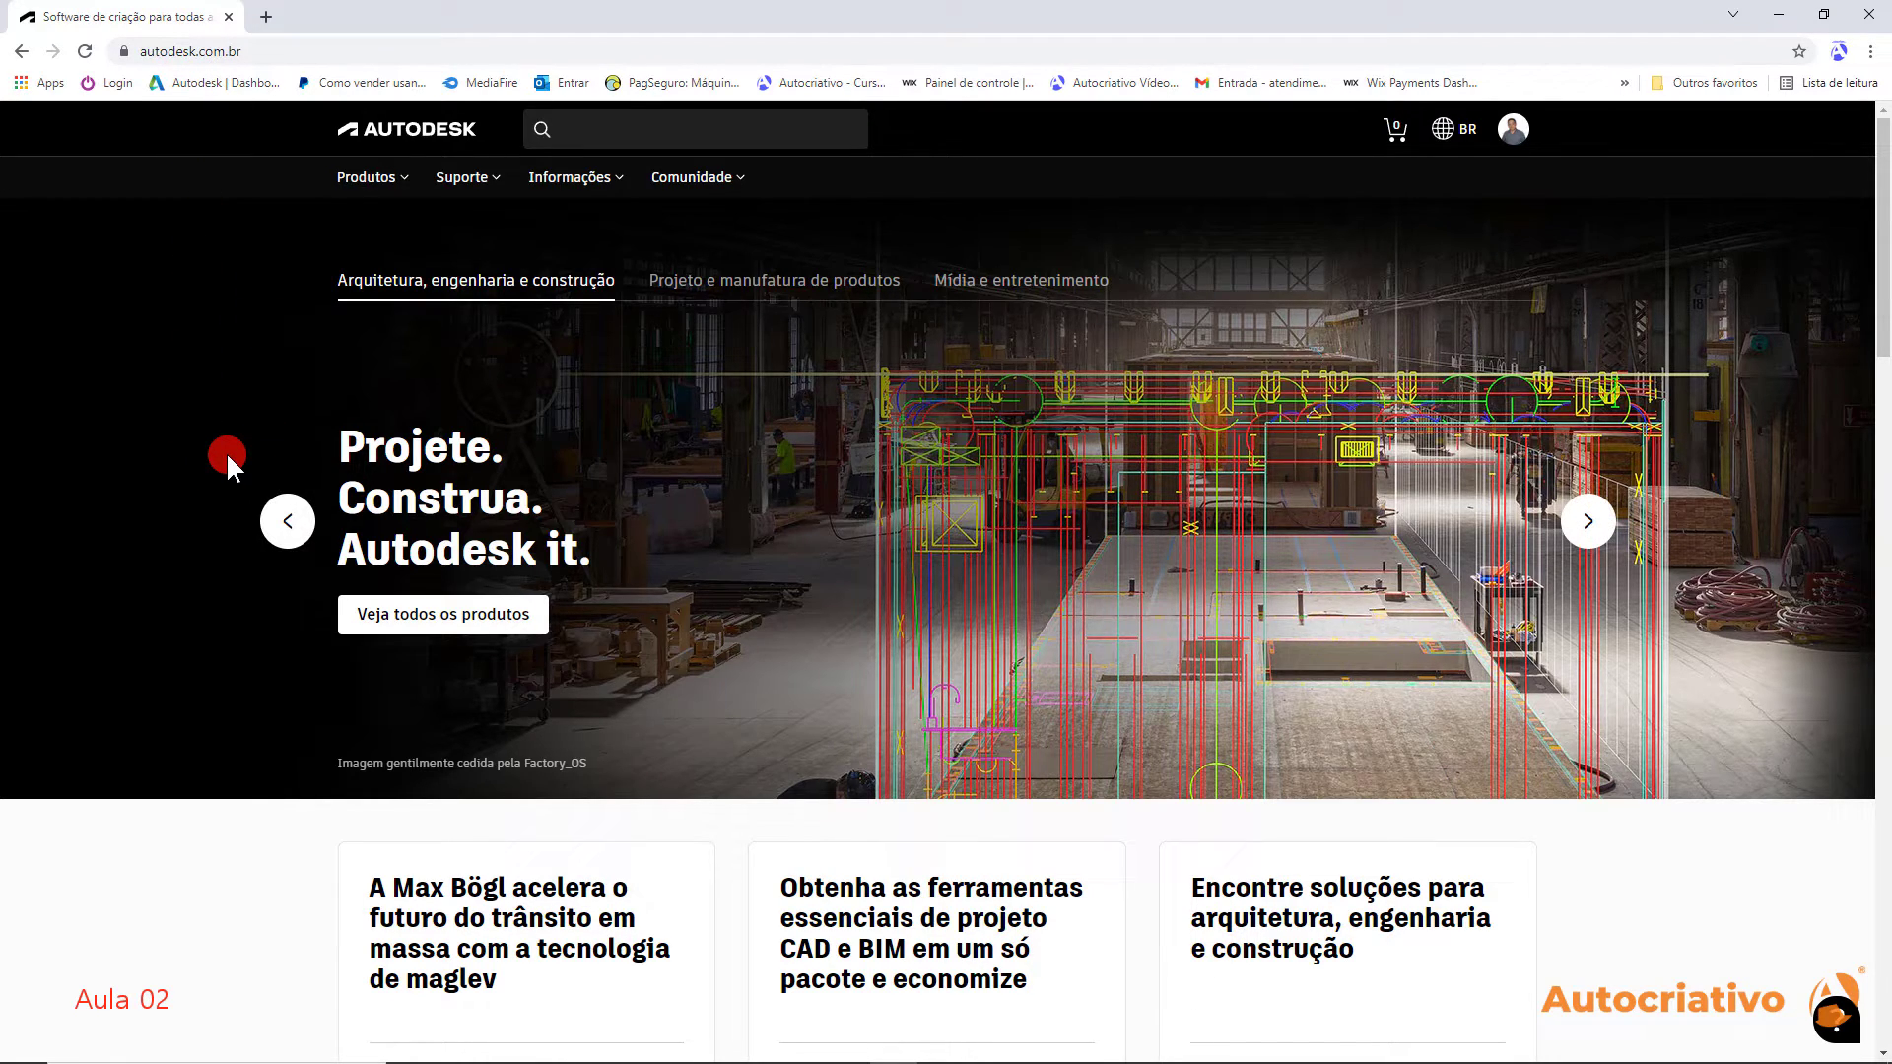
click(575, 132)
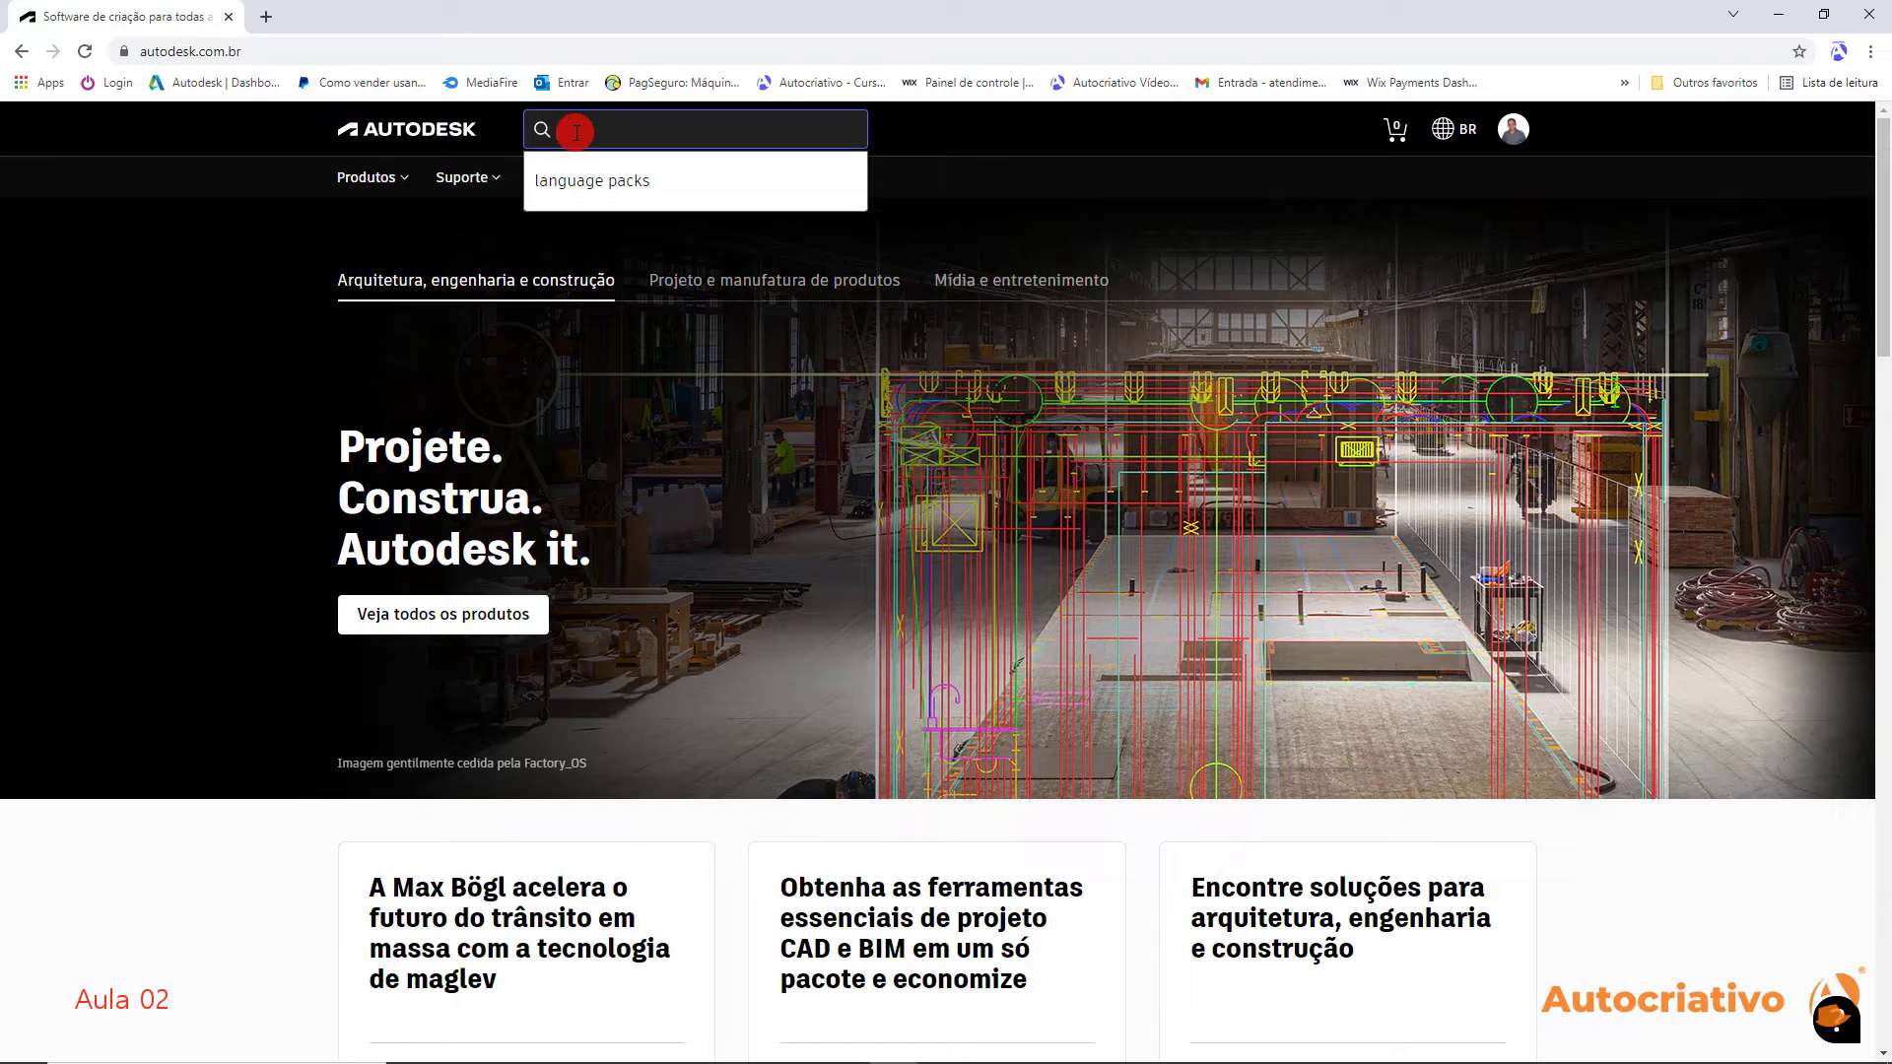
click(601, 185)
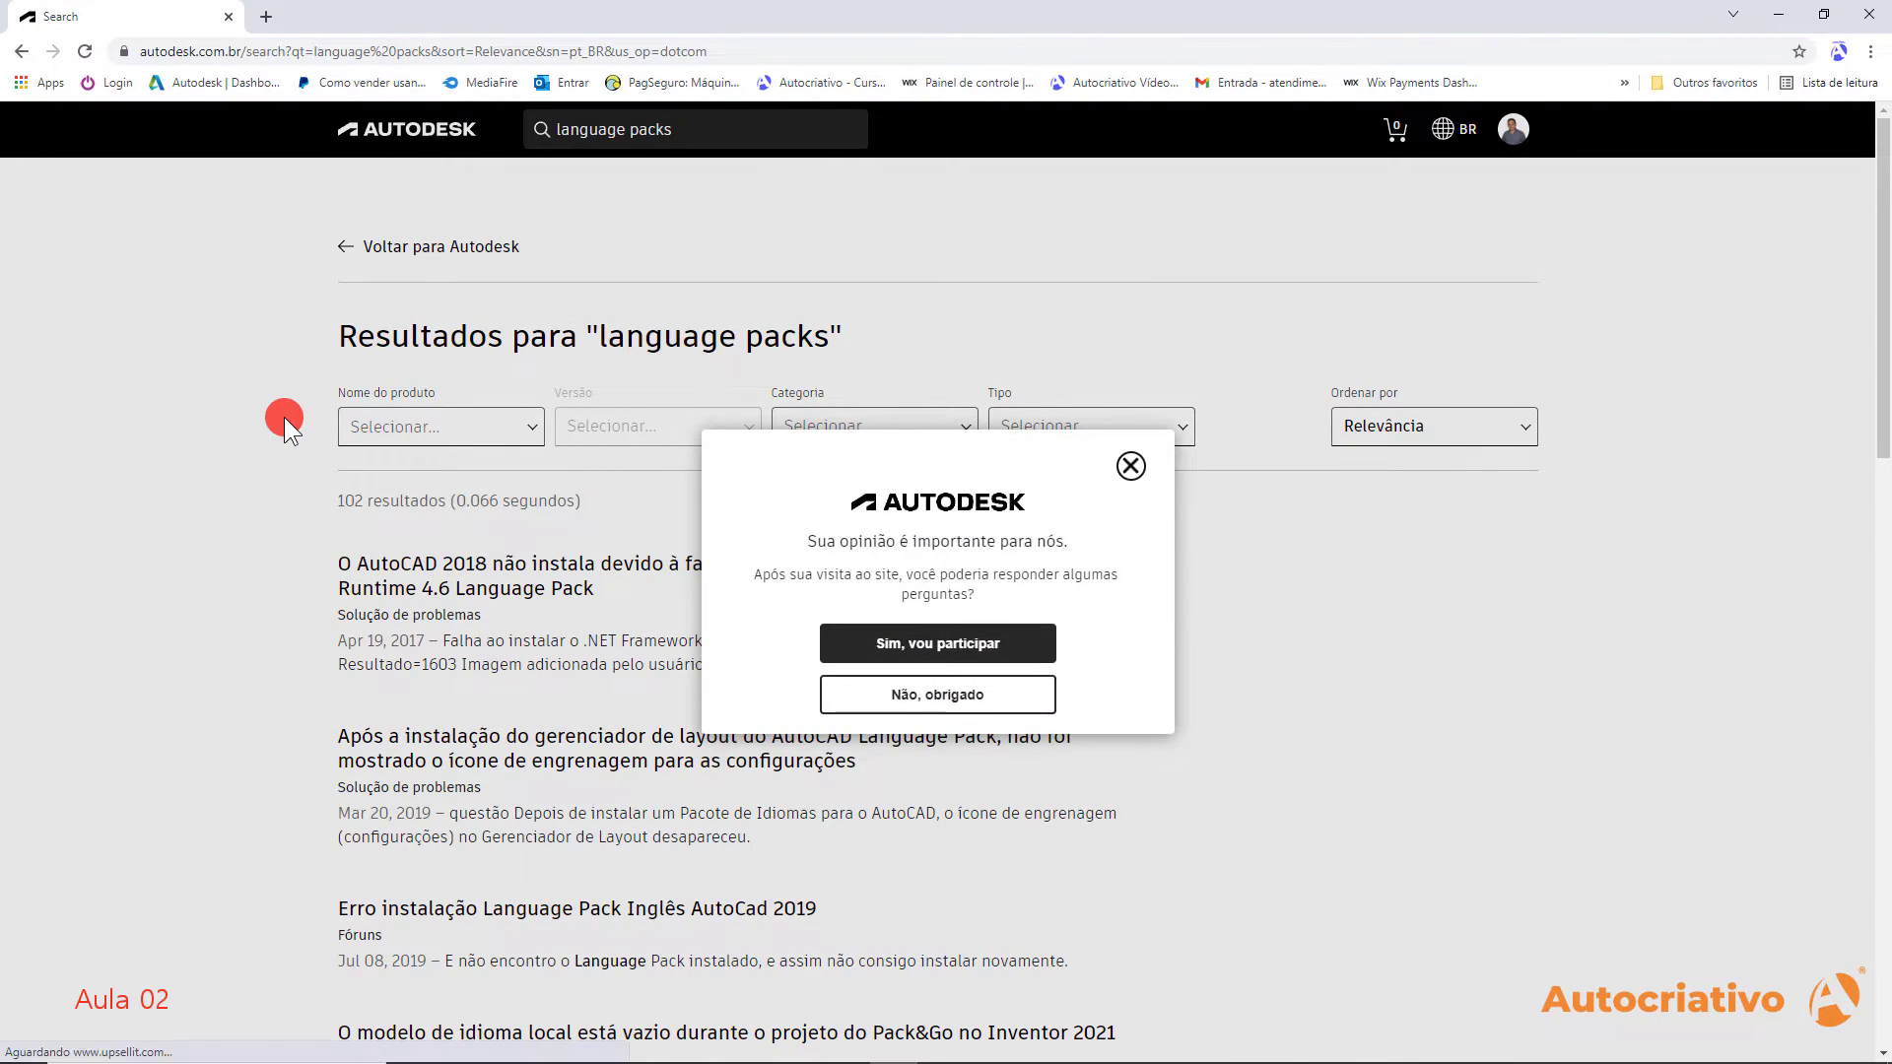
click(1130, 469)
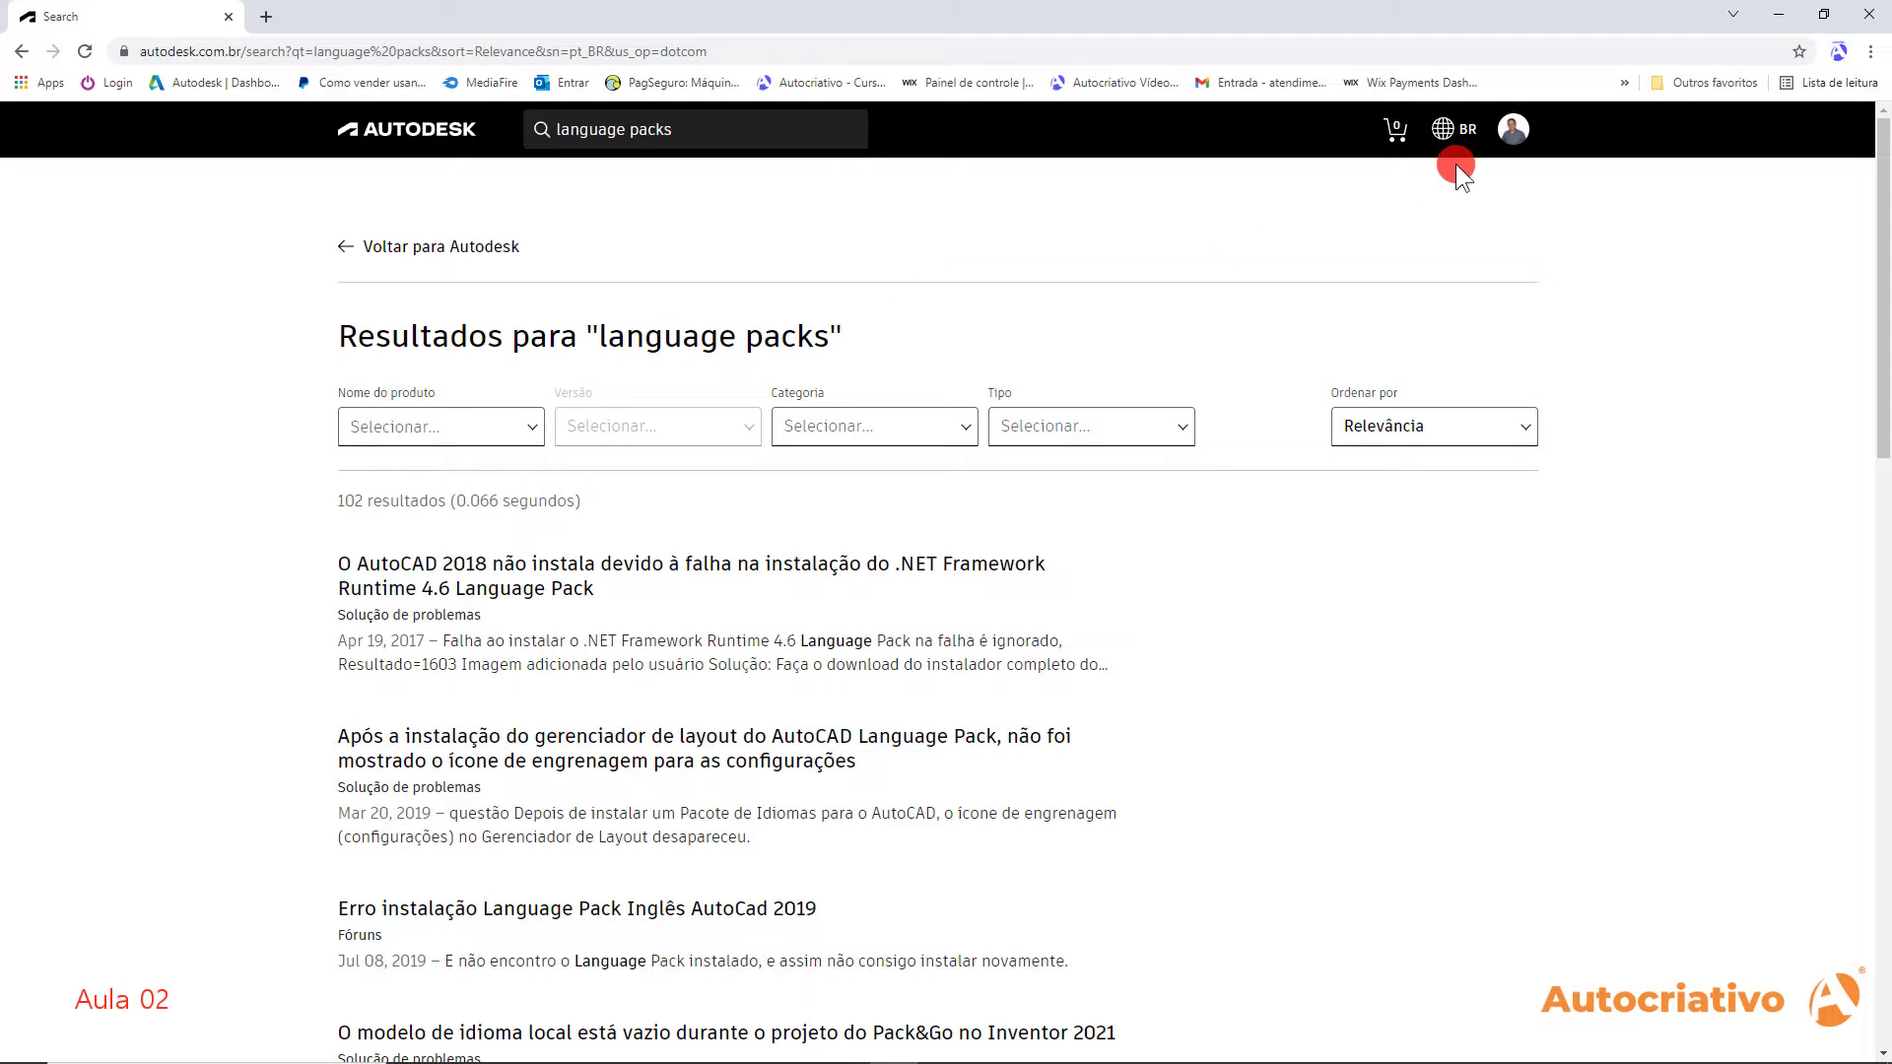
Filter the search results to product AutoCAD, version 2022, and open the article "Pacotes de idioma do AutoCAD 2022"
click(1514, 131)
click(1659, 177)
click(530, 435)
scroll(427, 507, down, 1)
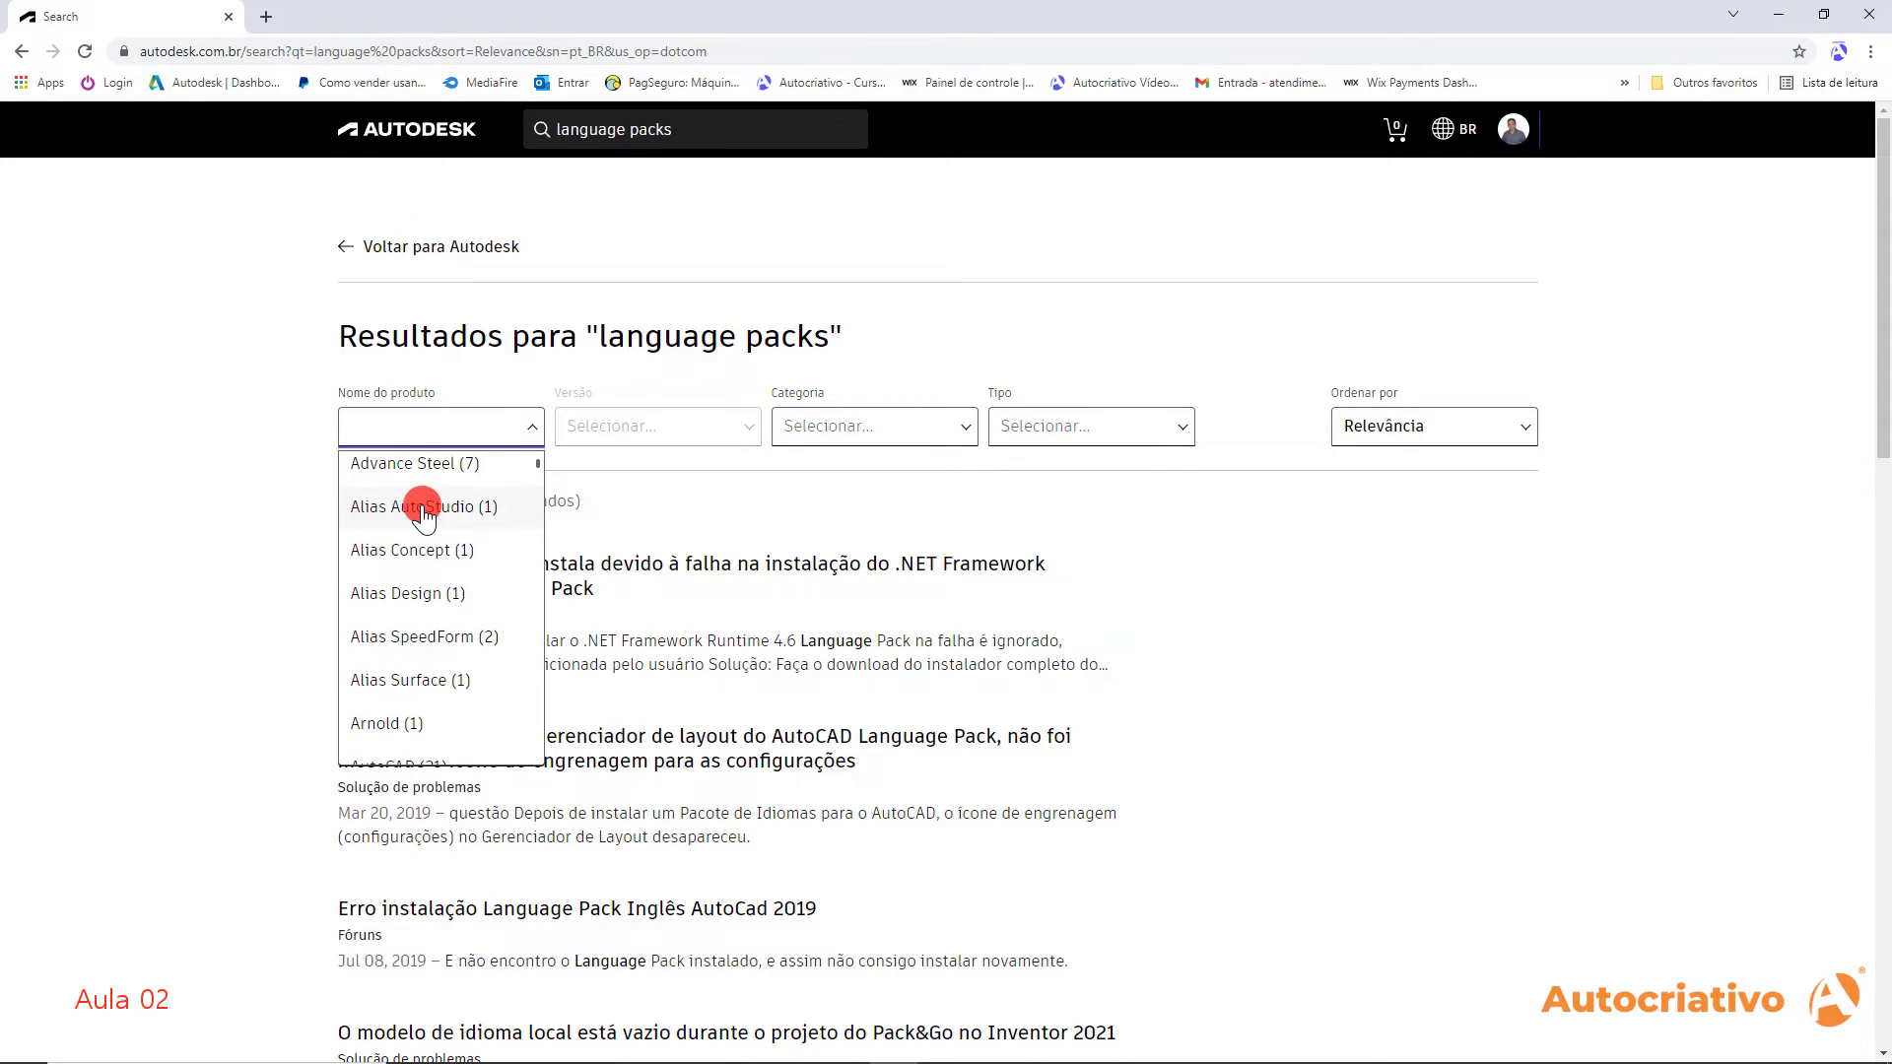
scroll(424, 511, down, 1)
scroll(424, 512, down, 1)
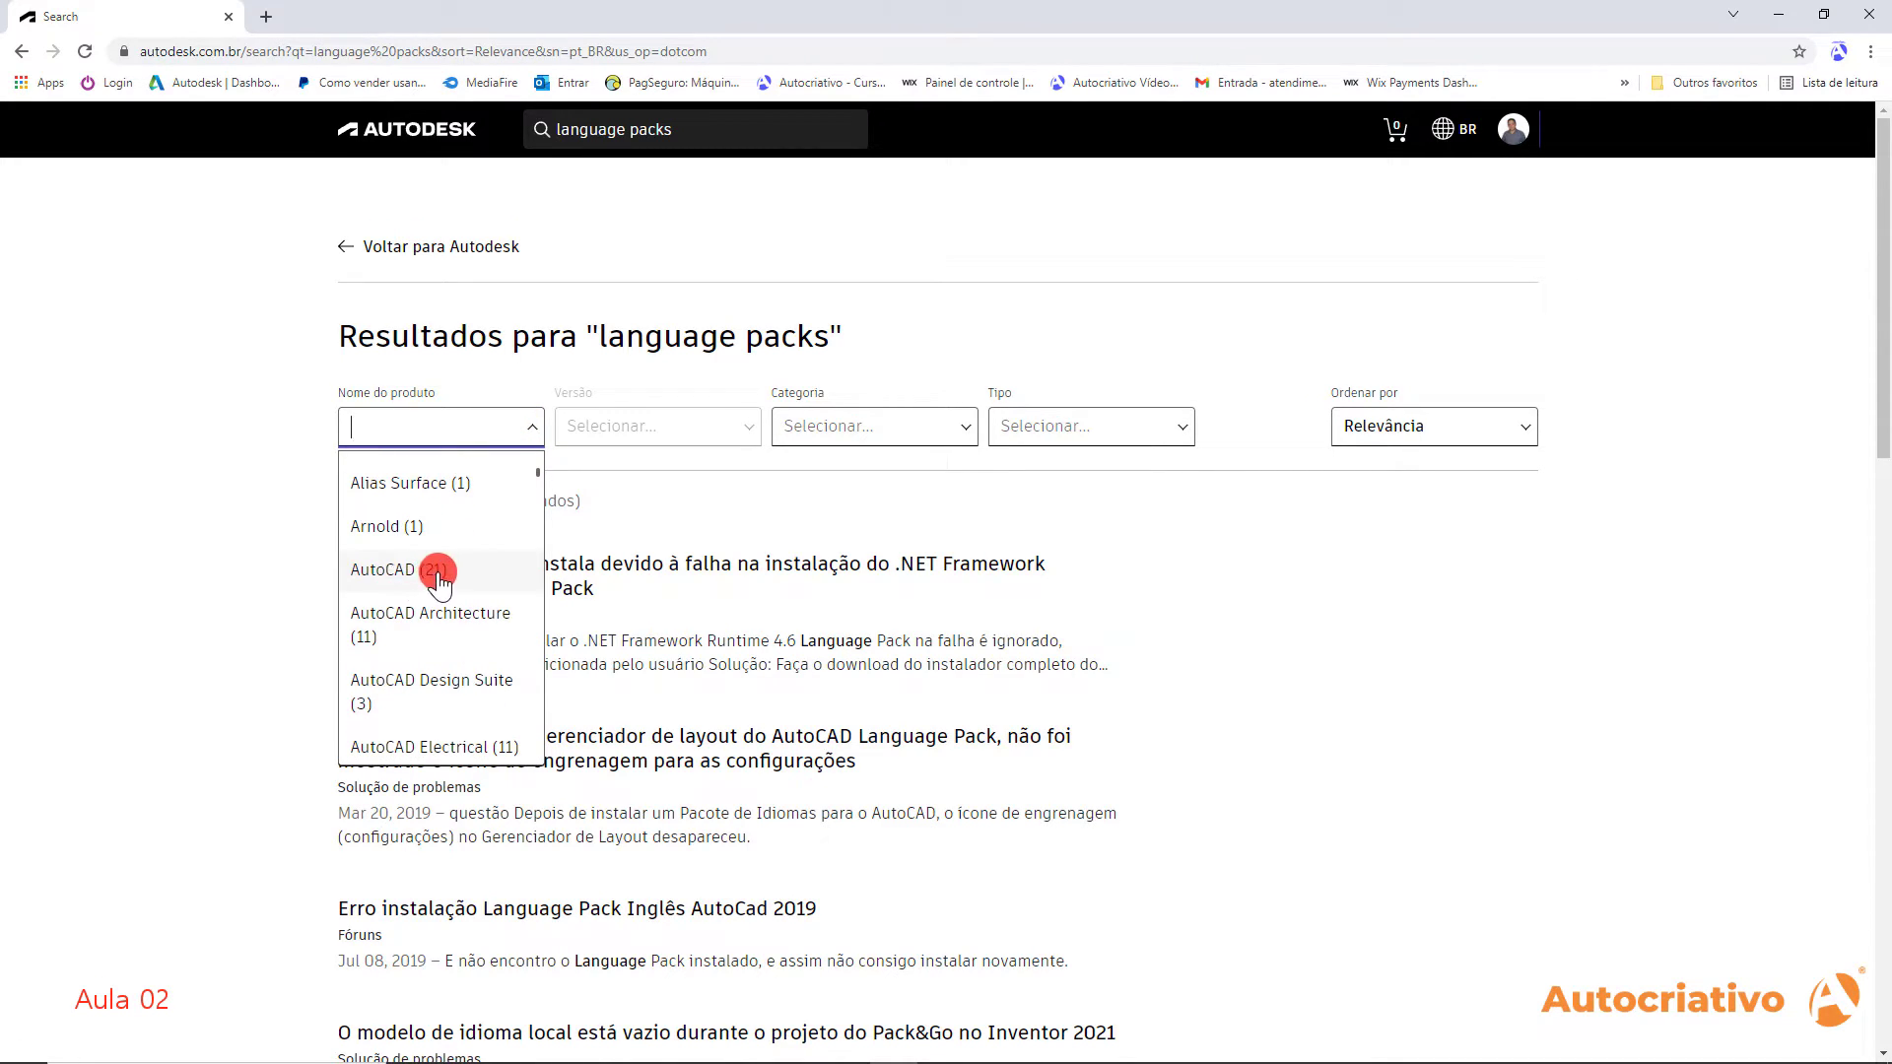
click(437, 577)
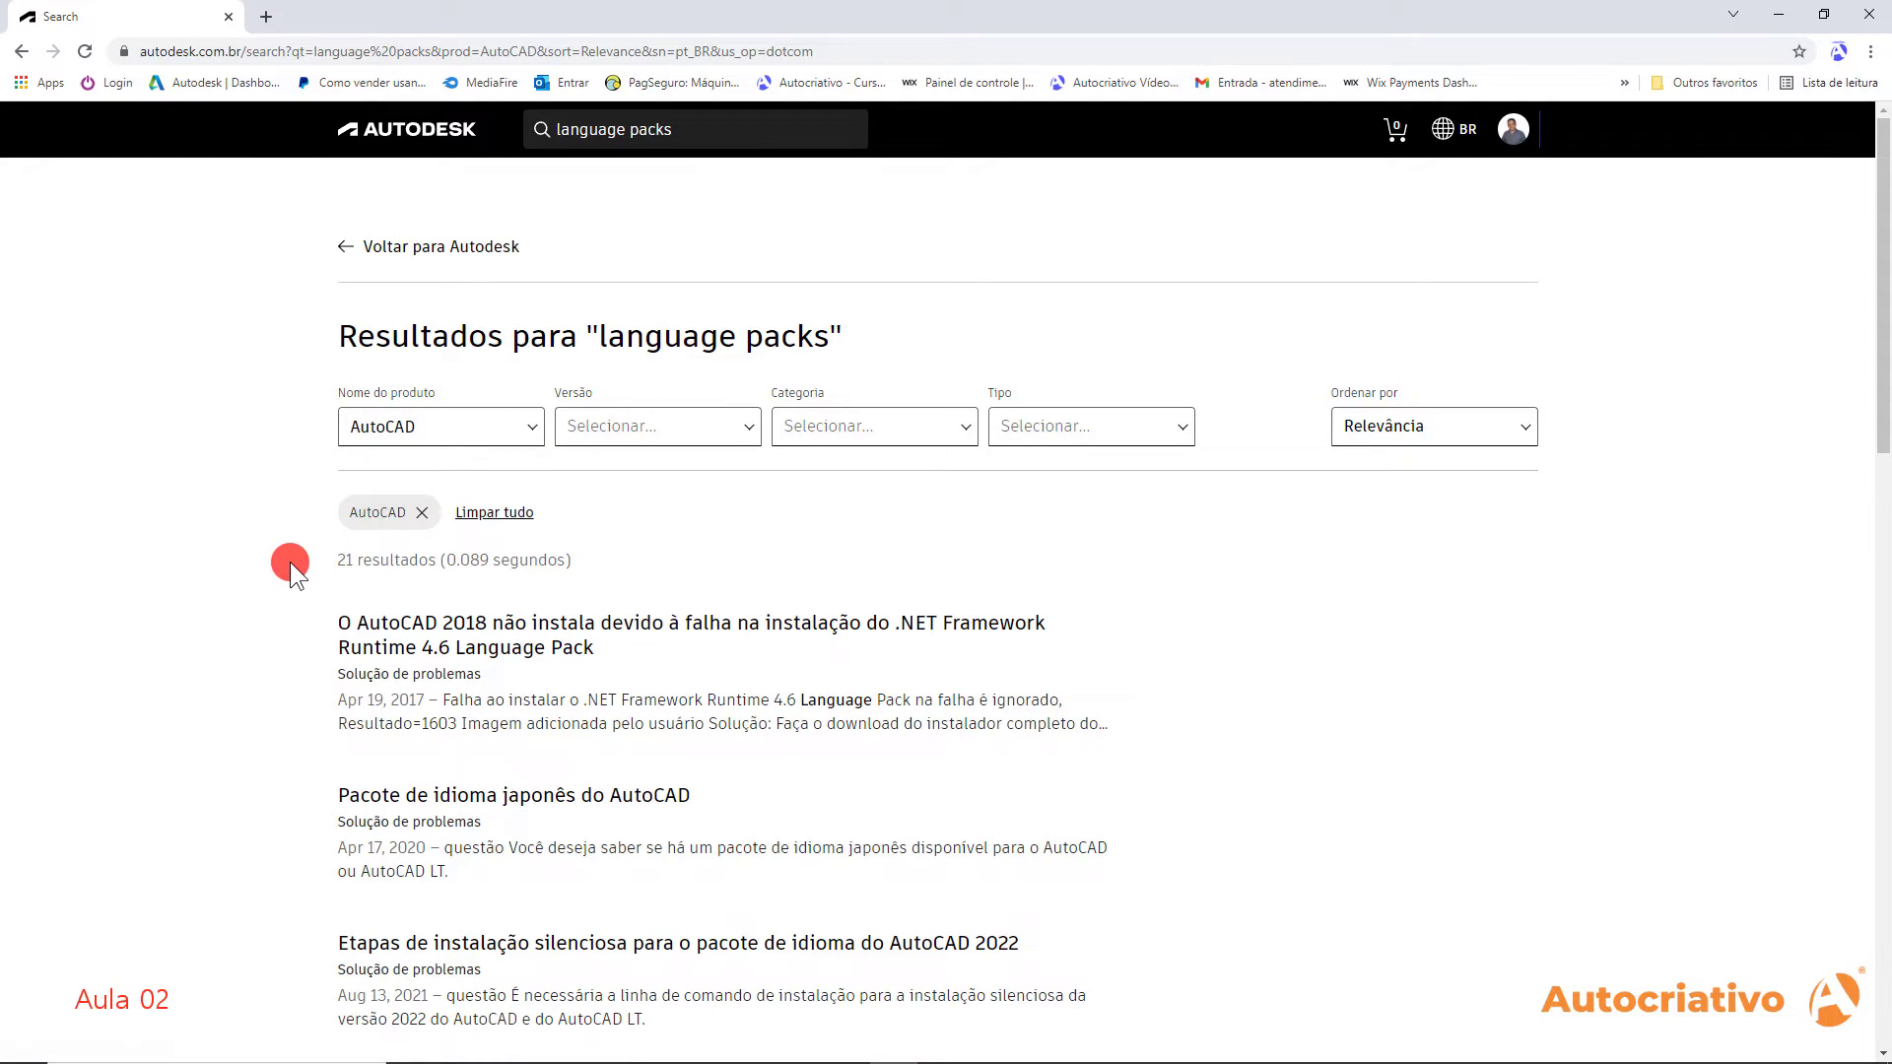
click(749, 428)
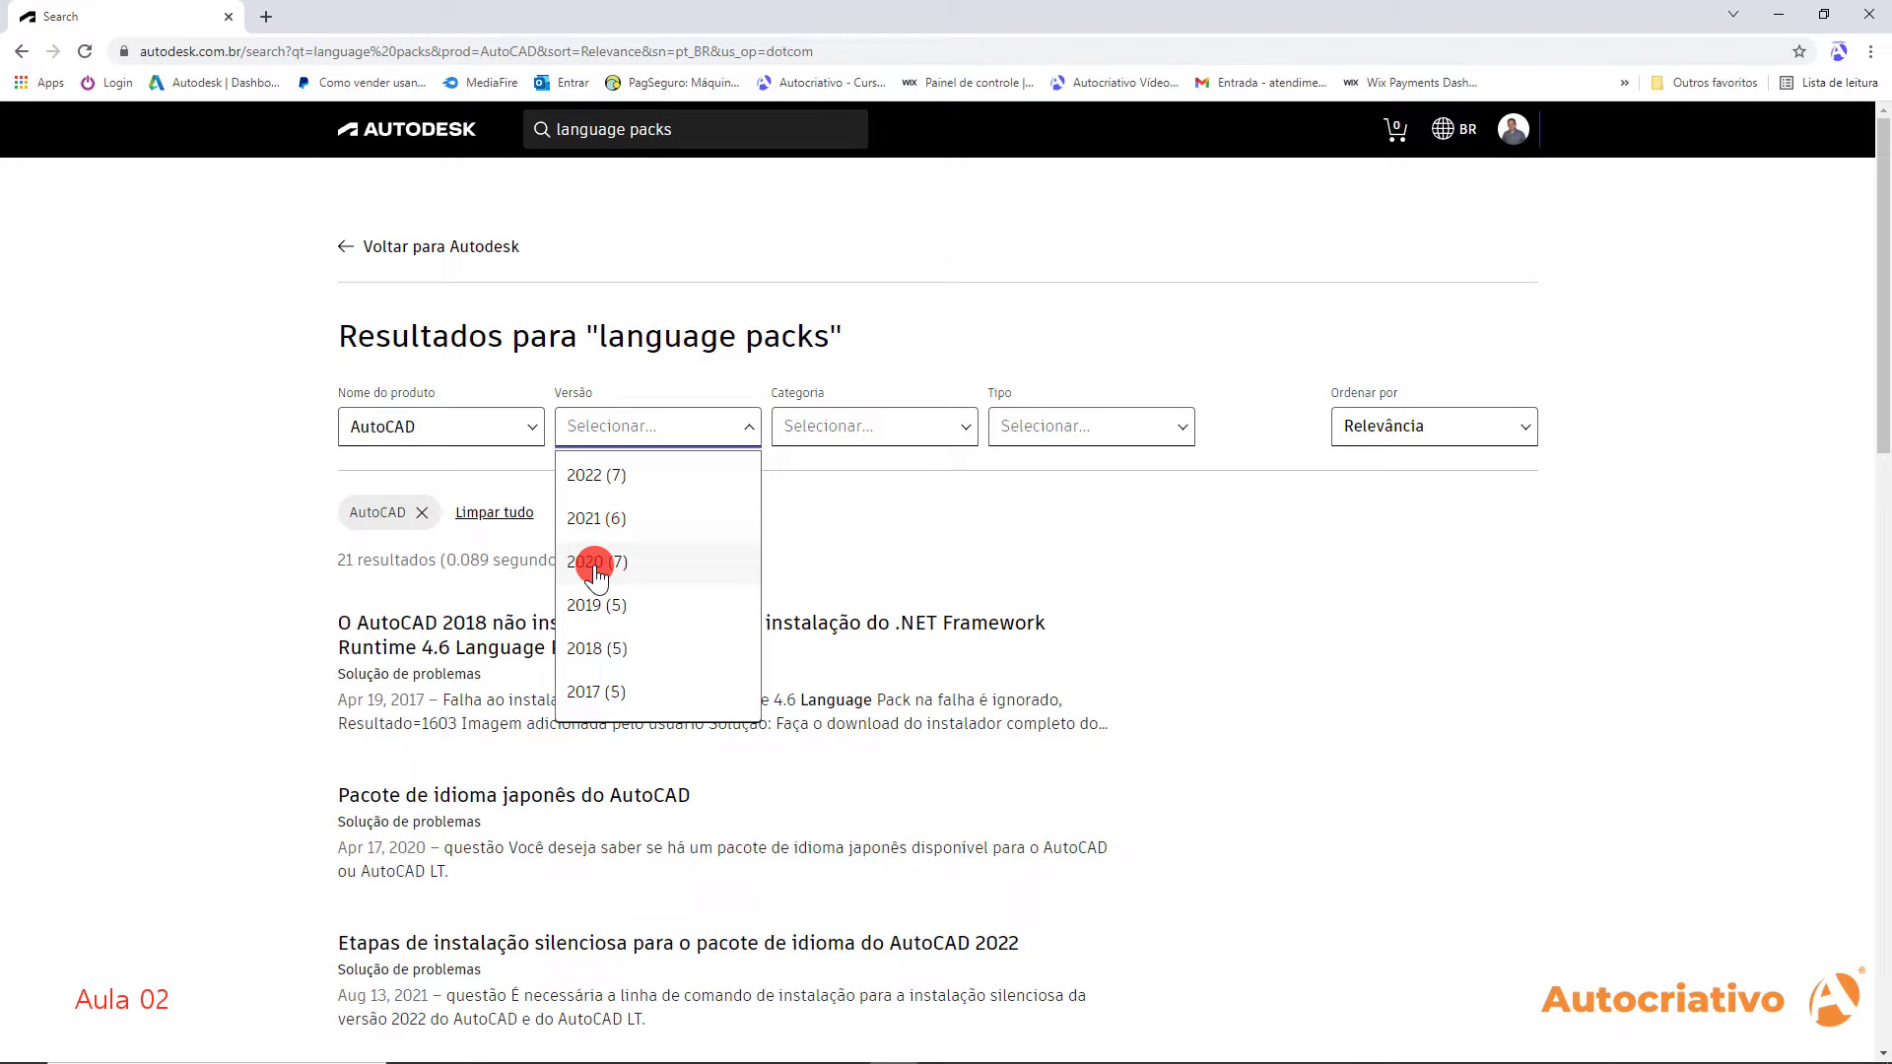
click(596, 475)
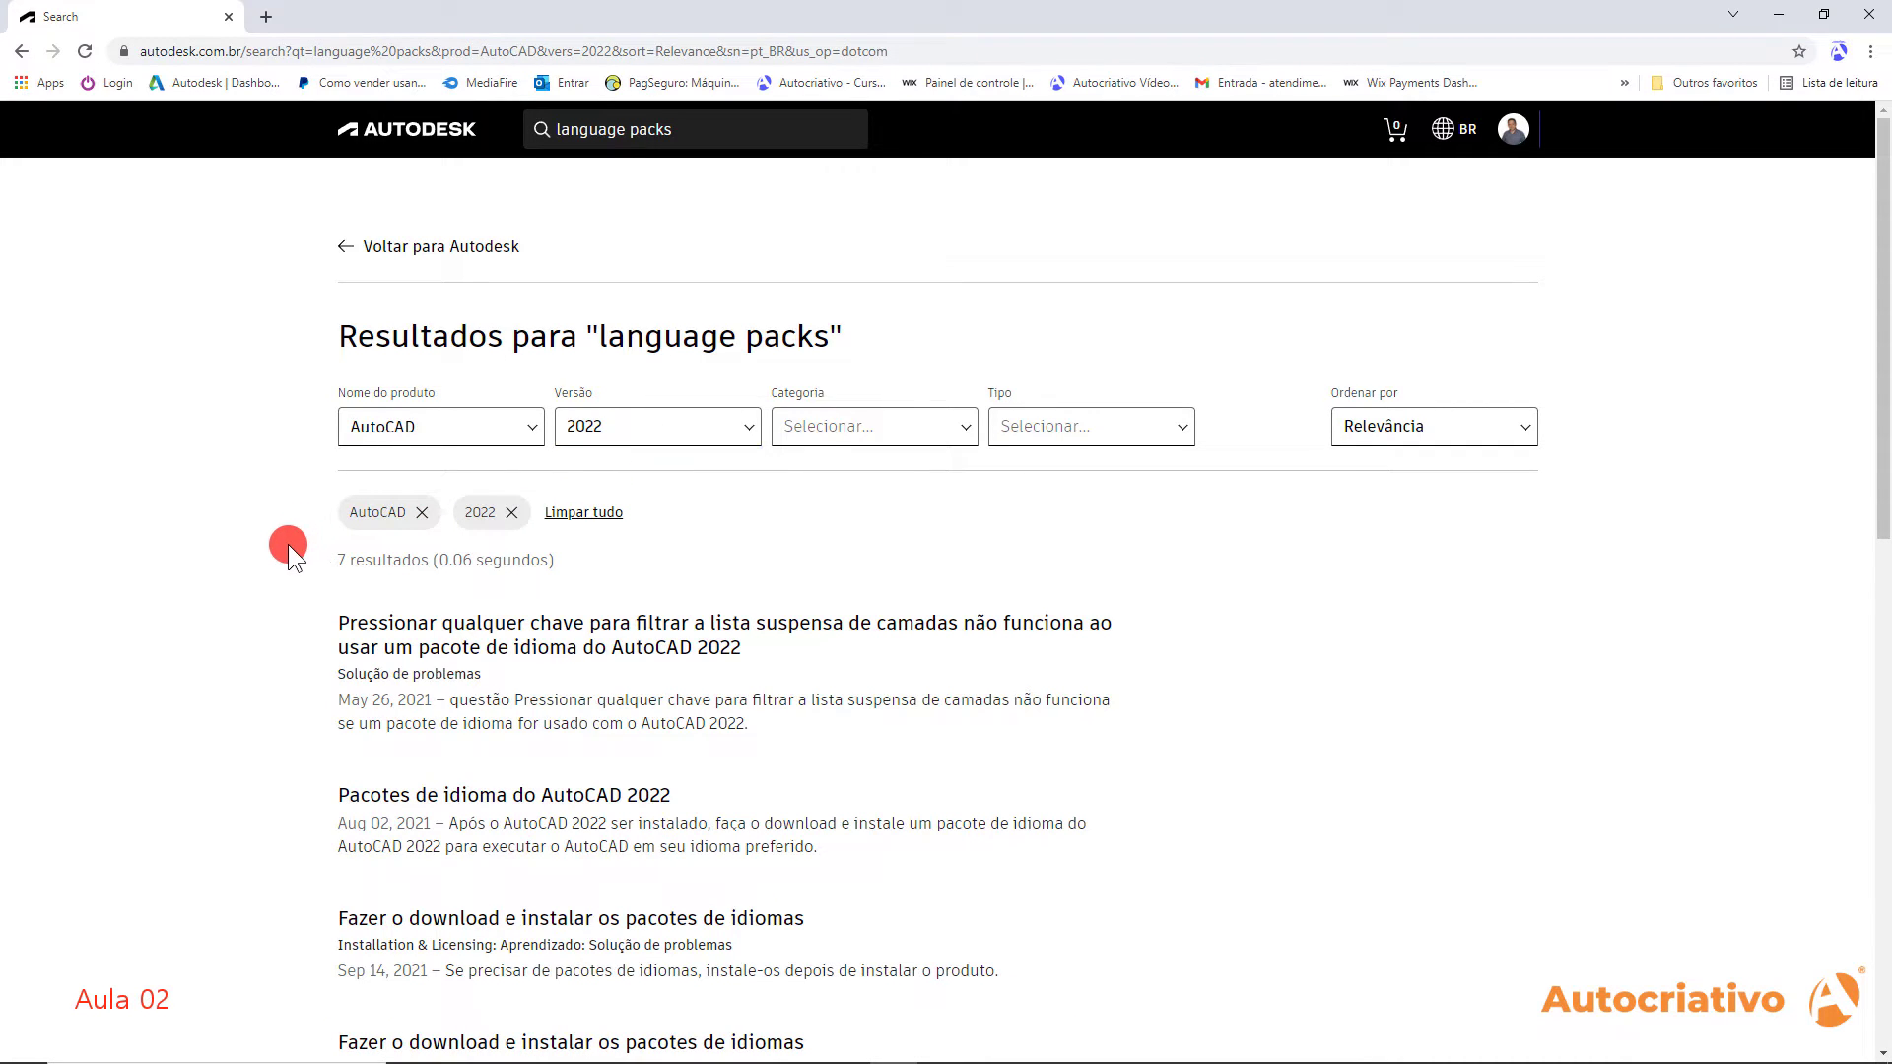
scroll(280, 542, down, 1)
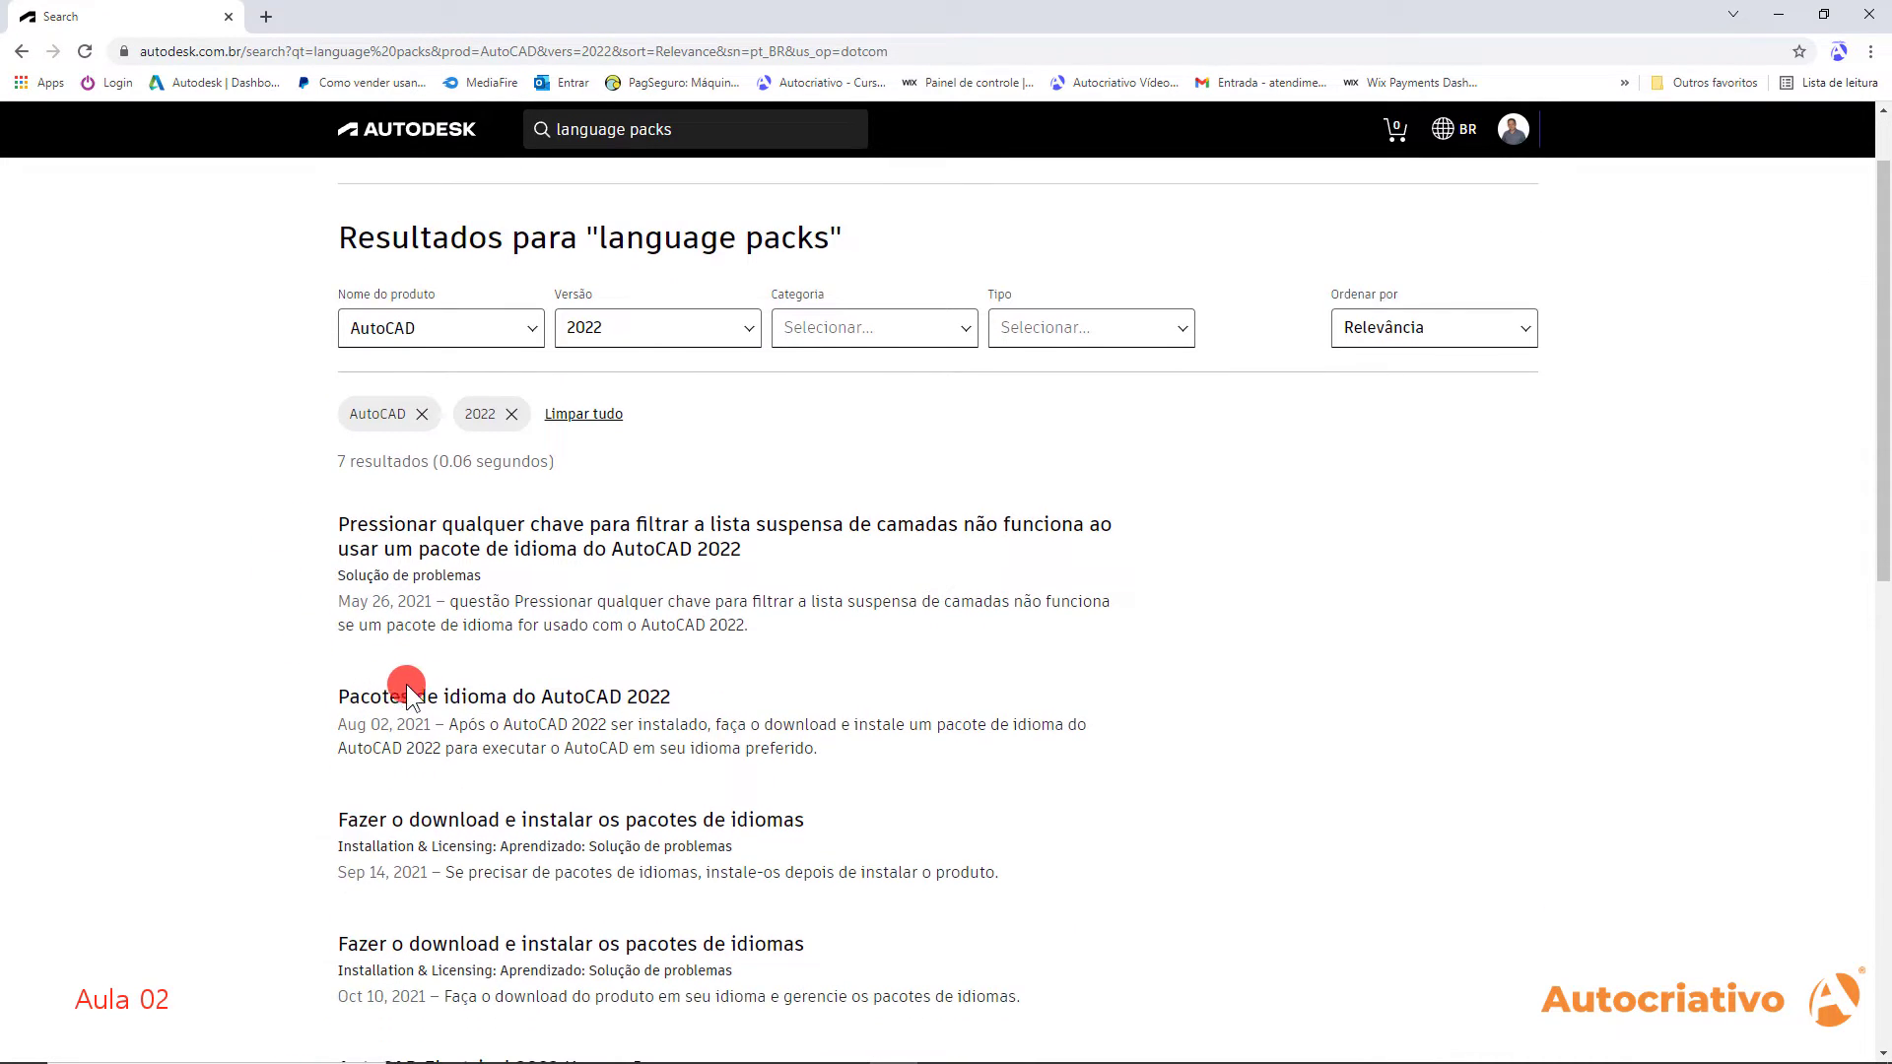
click(600, 698)
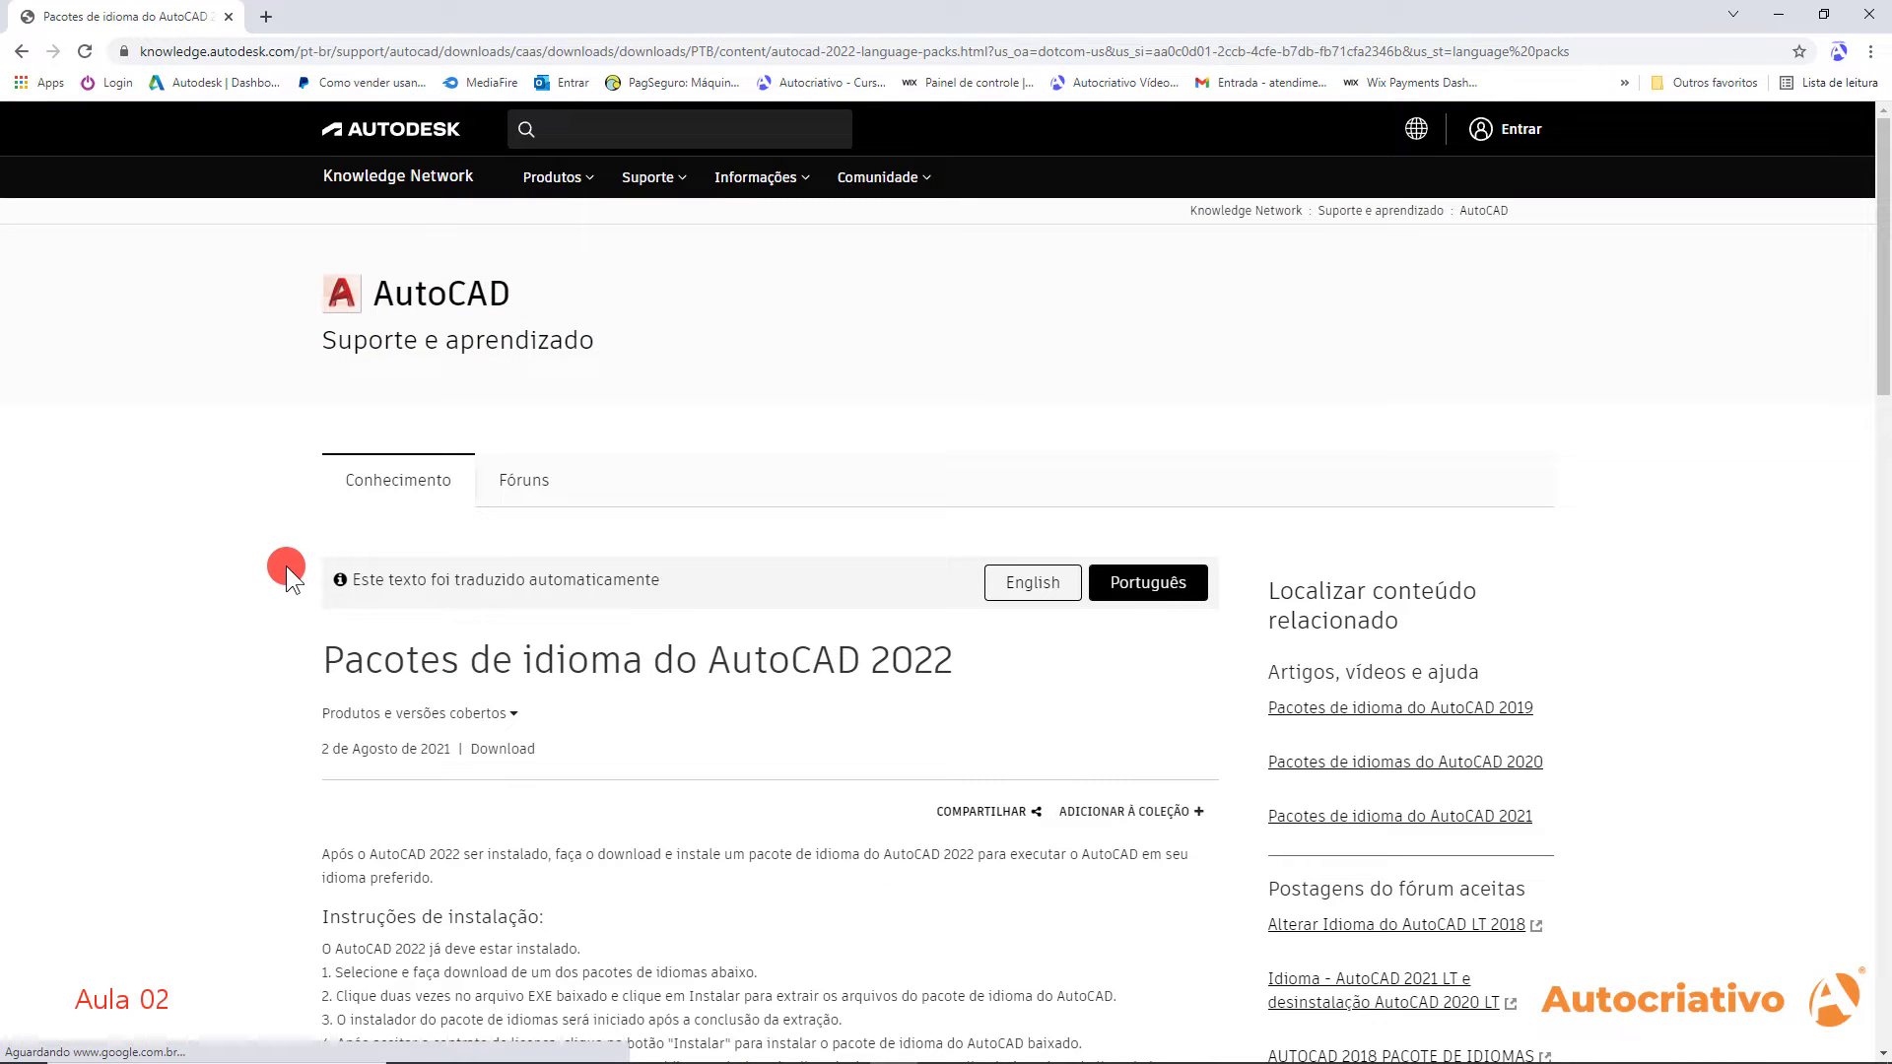
Examine the installation instructions and the list of language packs offered for AutoCAD 2022
scroll(293, 554, down, 2)
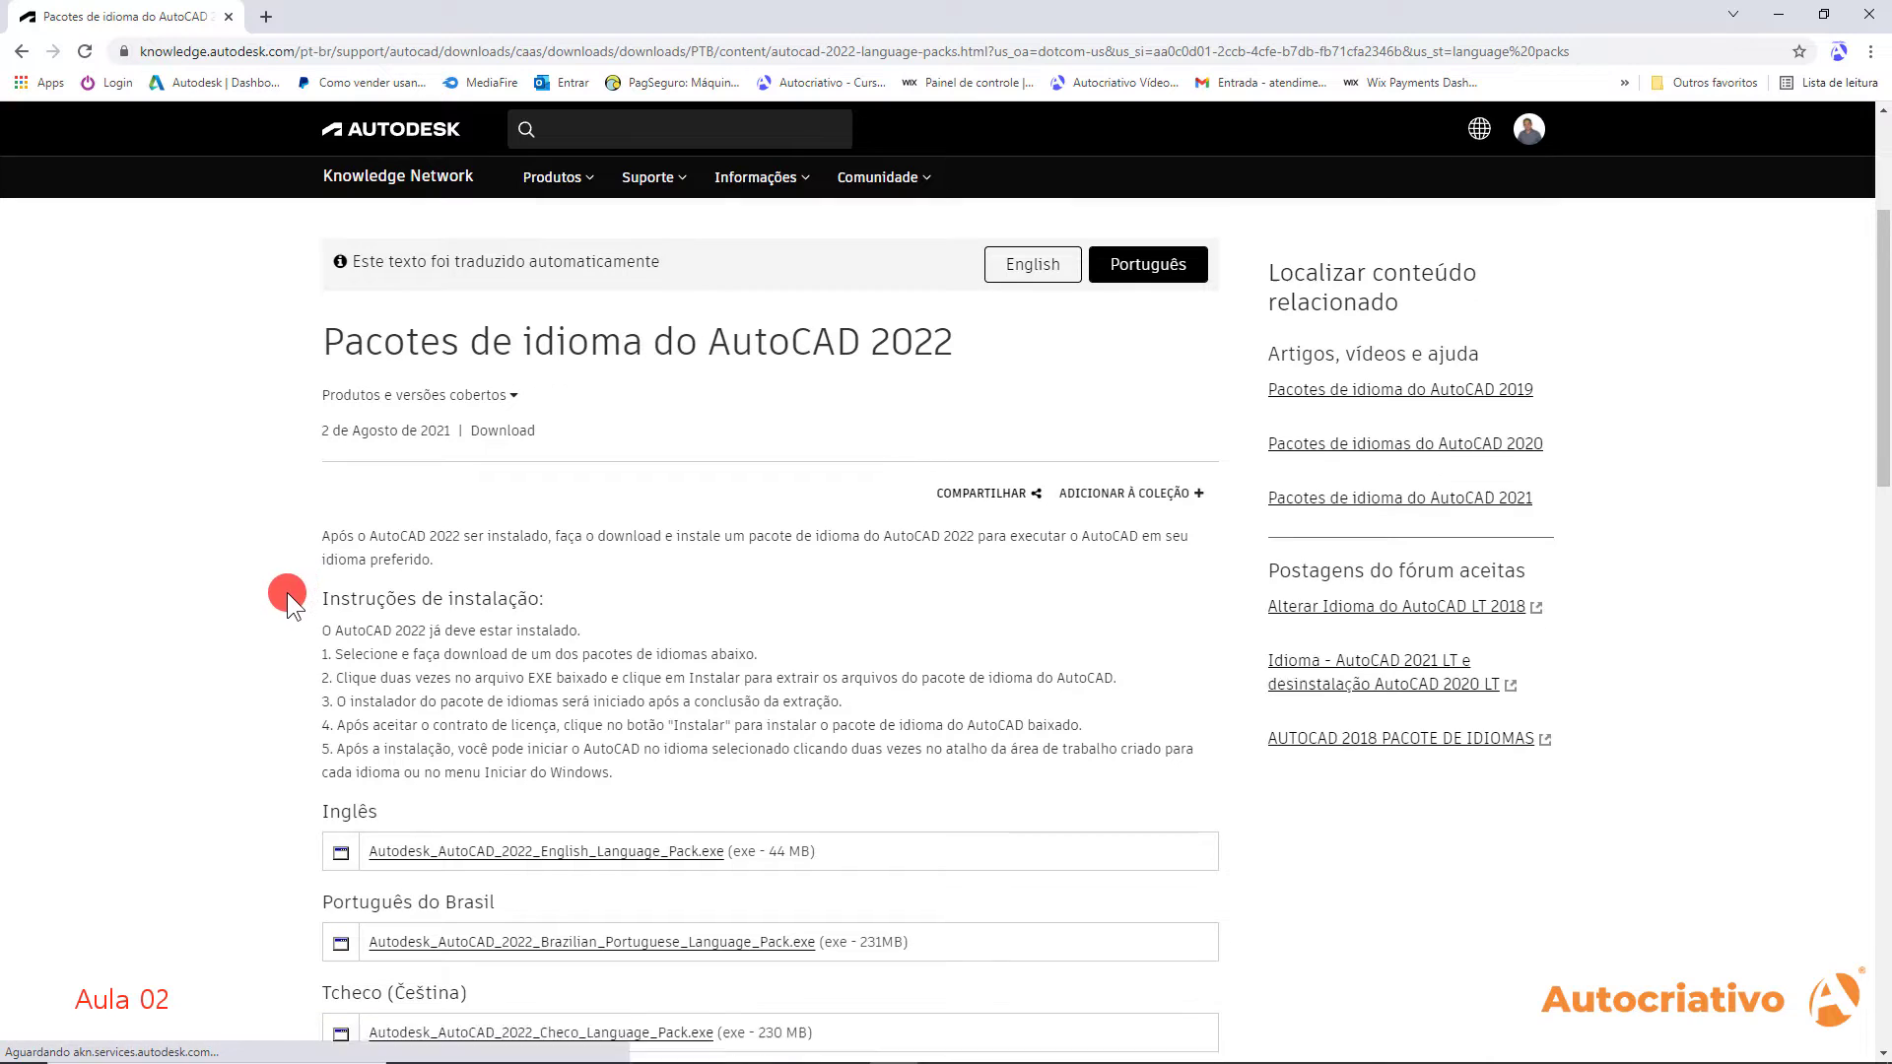
scroll(285, 567, down, 2)
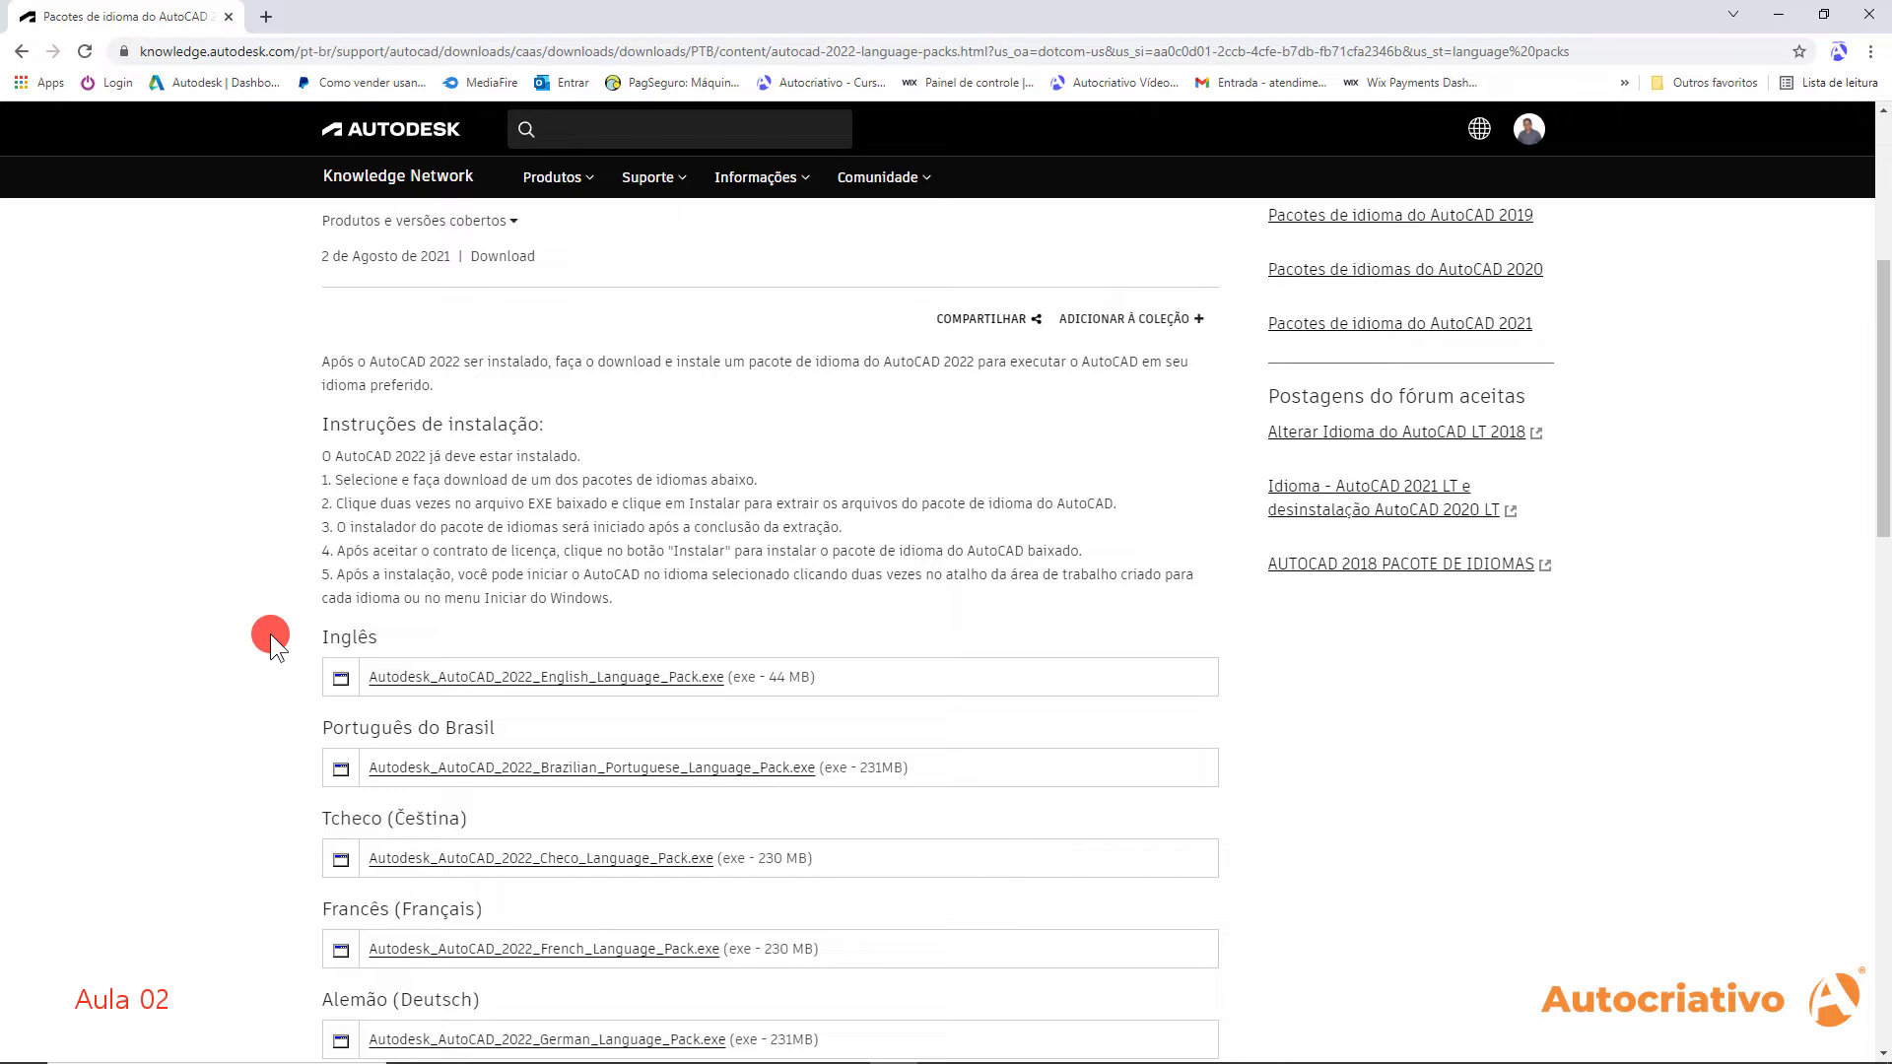
scroll(270, 635, down, 1)
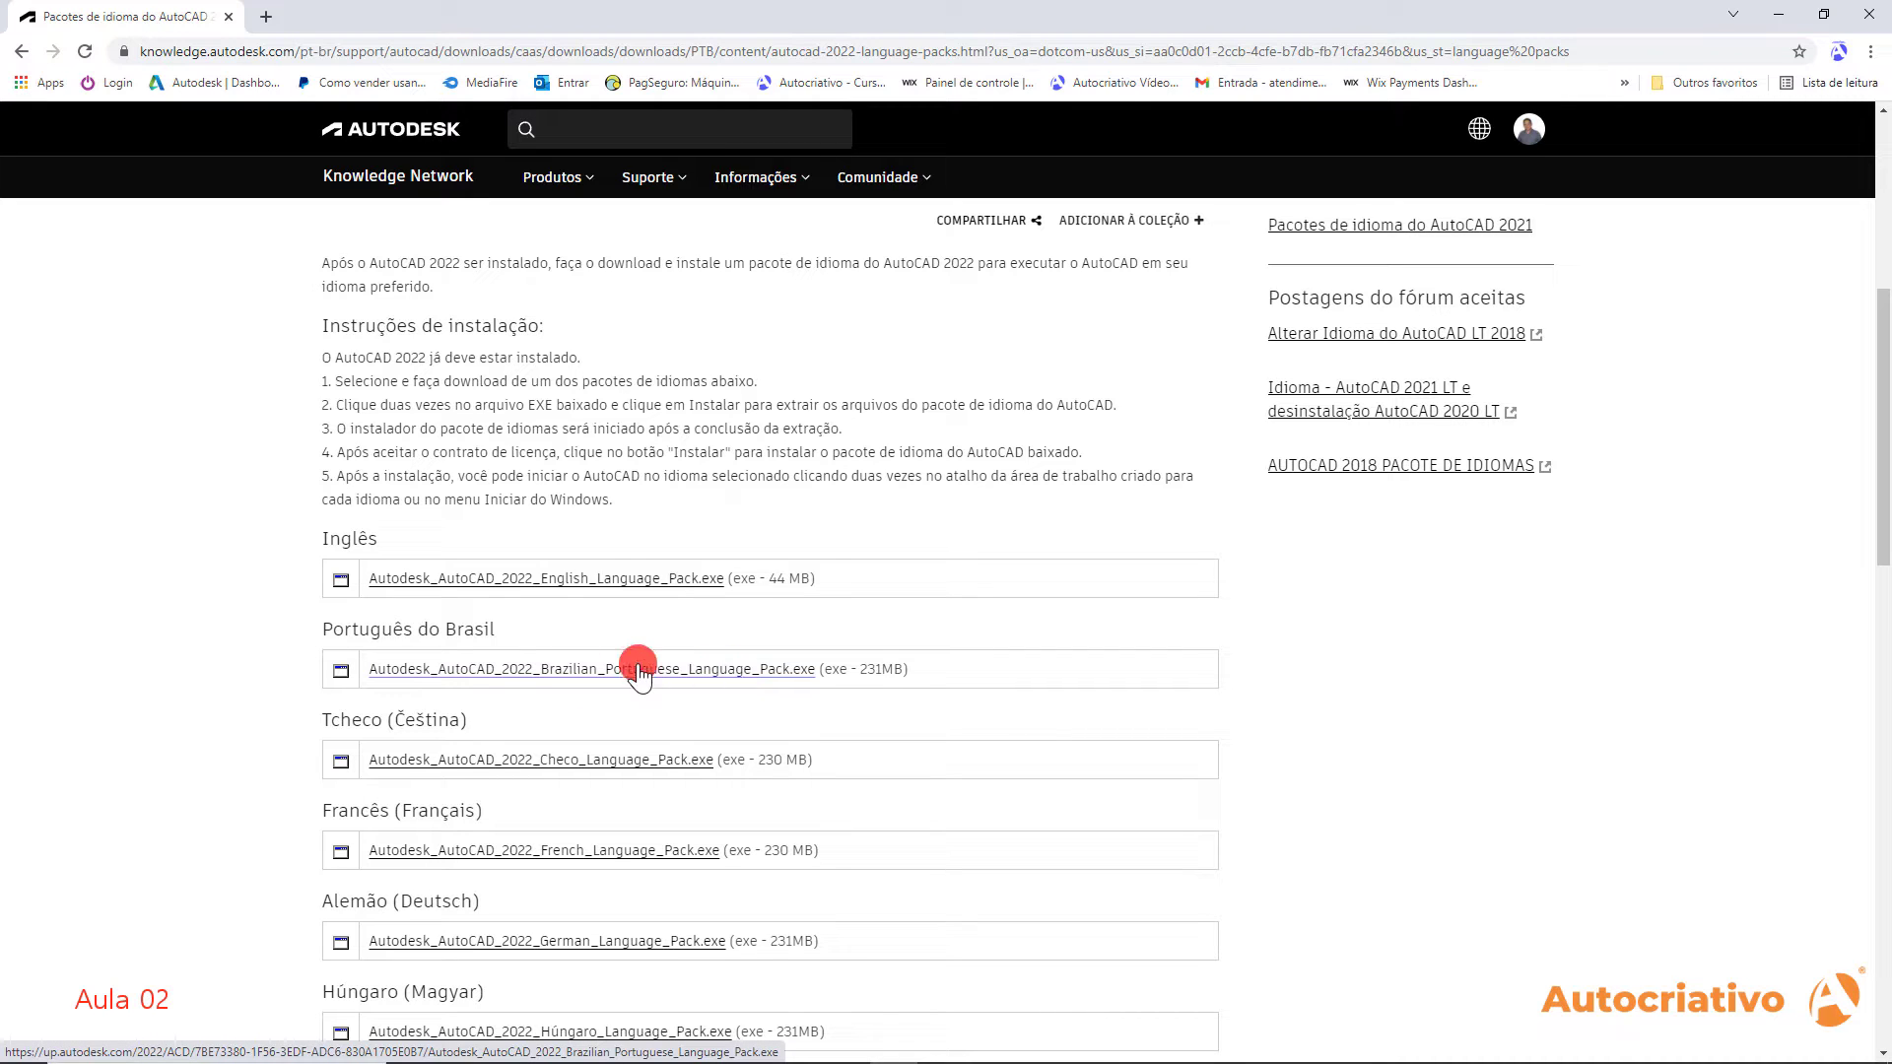
scroll(363, 660, down, 1)
scroll(266, 633, down, 2)
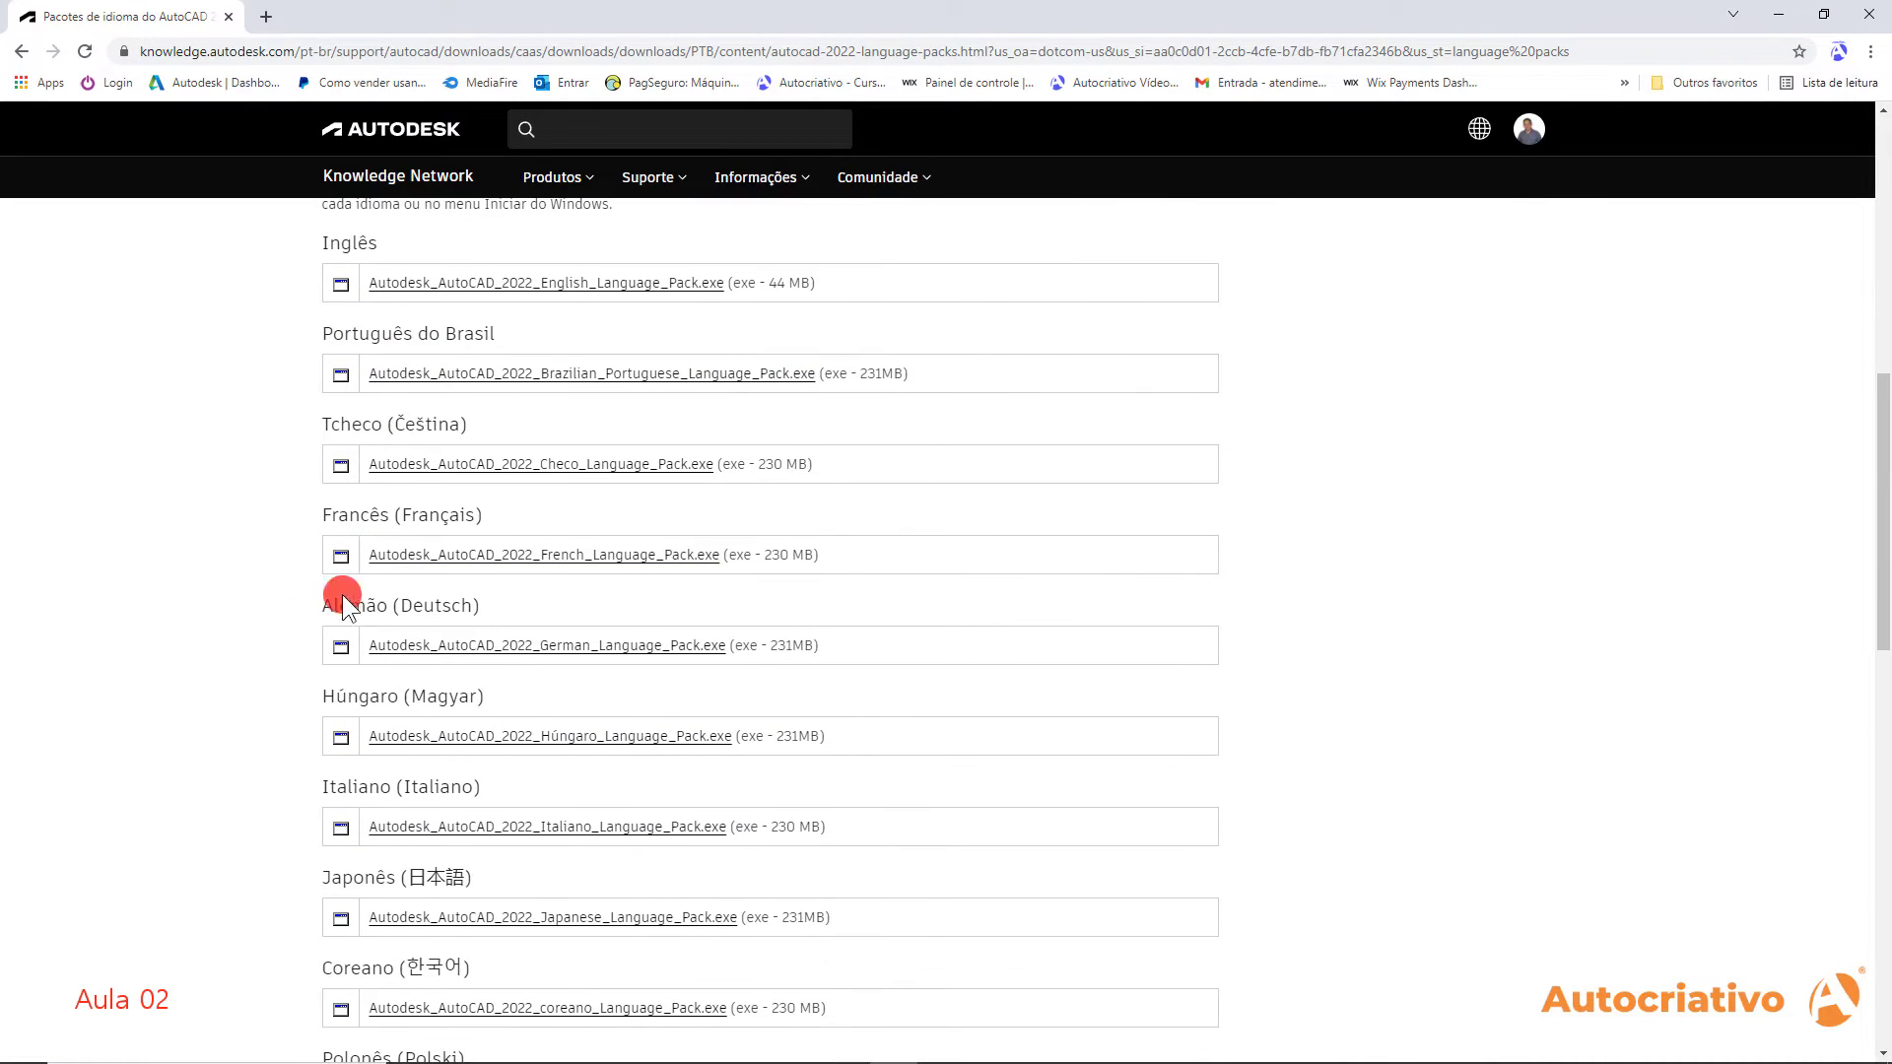
scroll(296, 625, down, 2)
scroll(317, 601, down, 3)
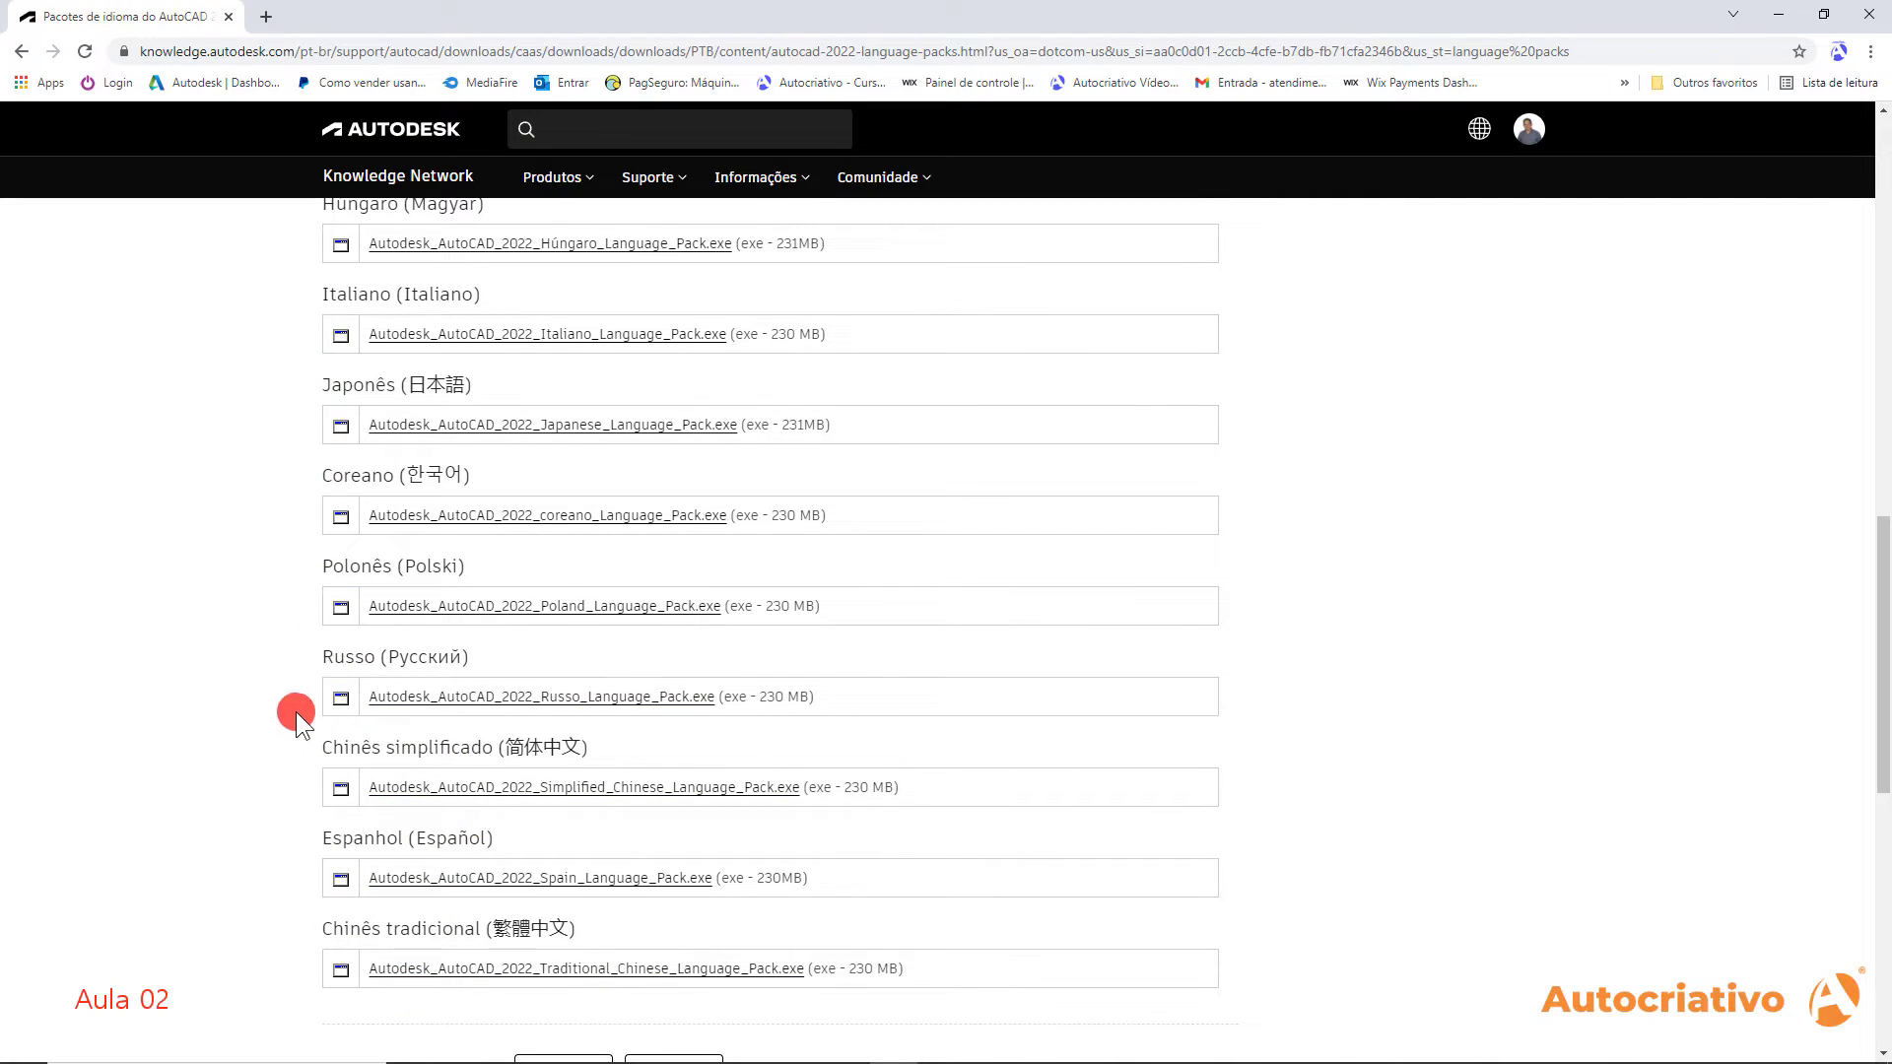
scroll(289, 698, up, 1)
scroll(296, 663, up, 2)
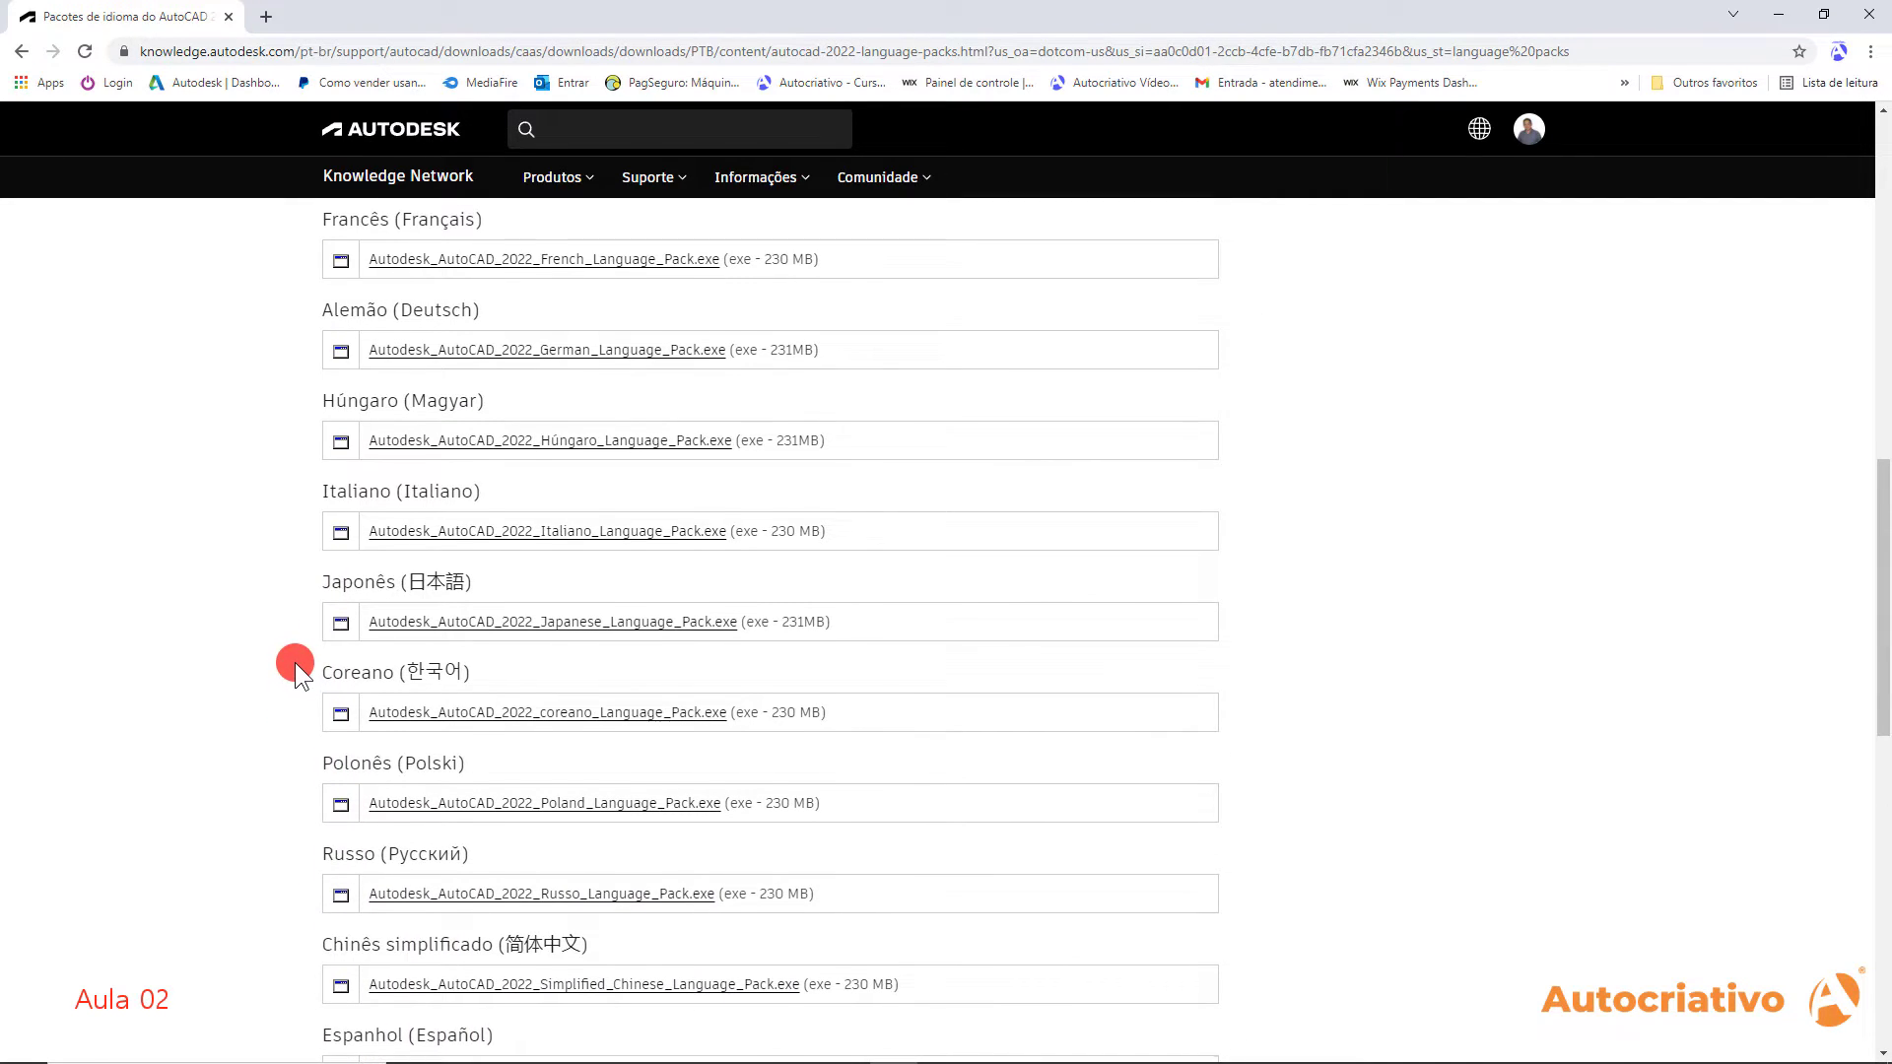
scroll(298, 665, up, 3)
scroll(304, 670, up, 2)
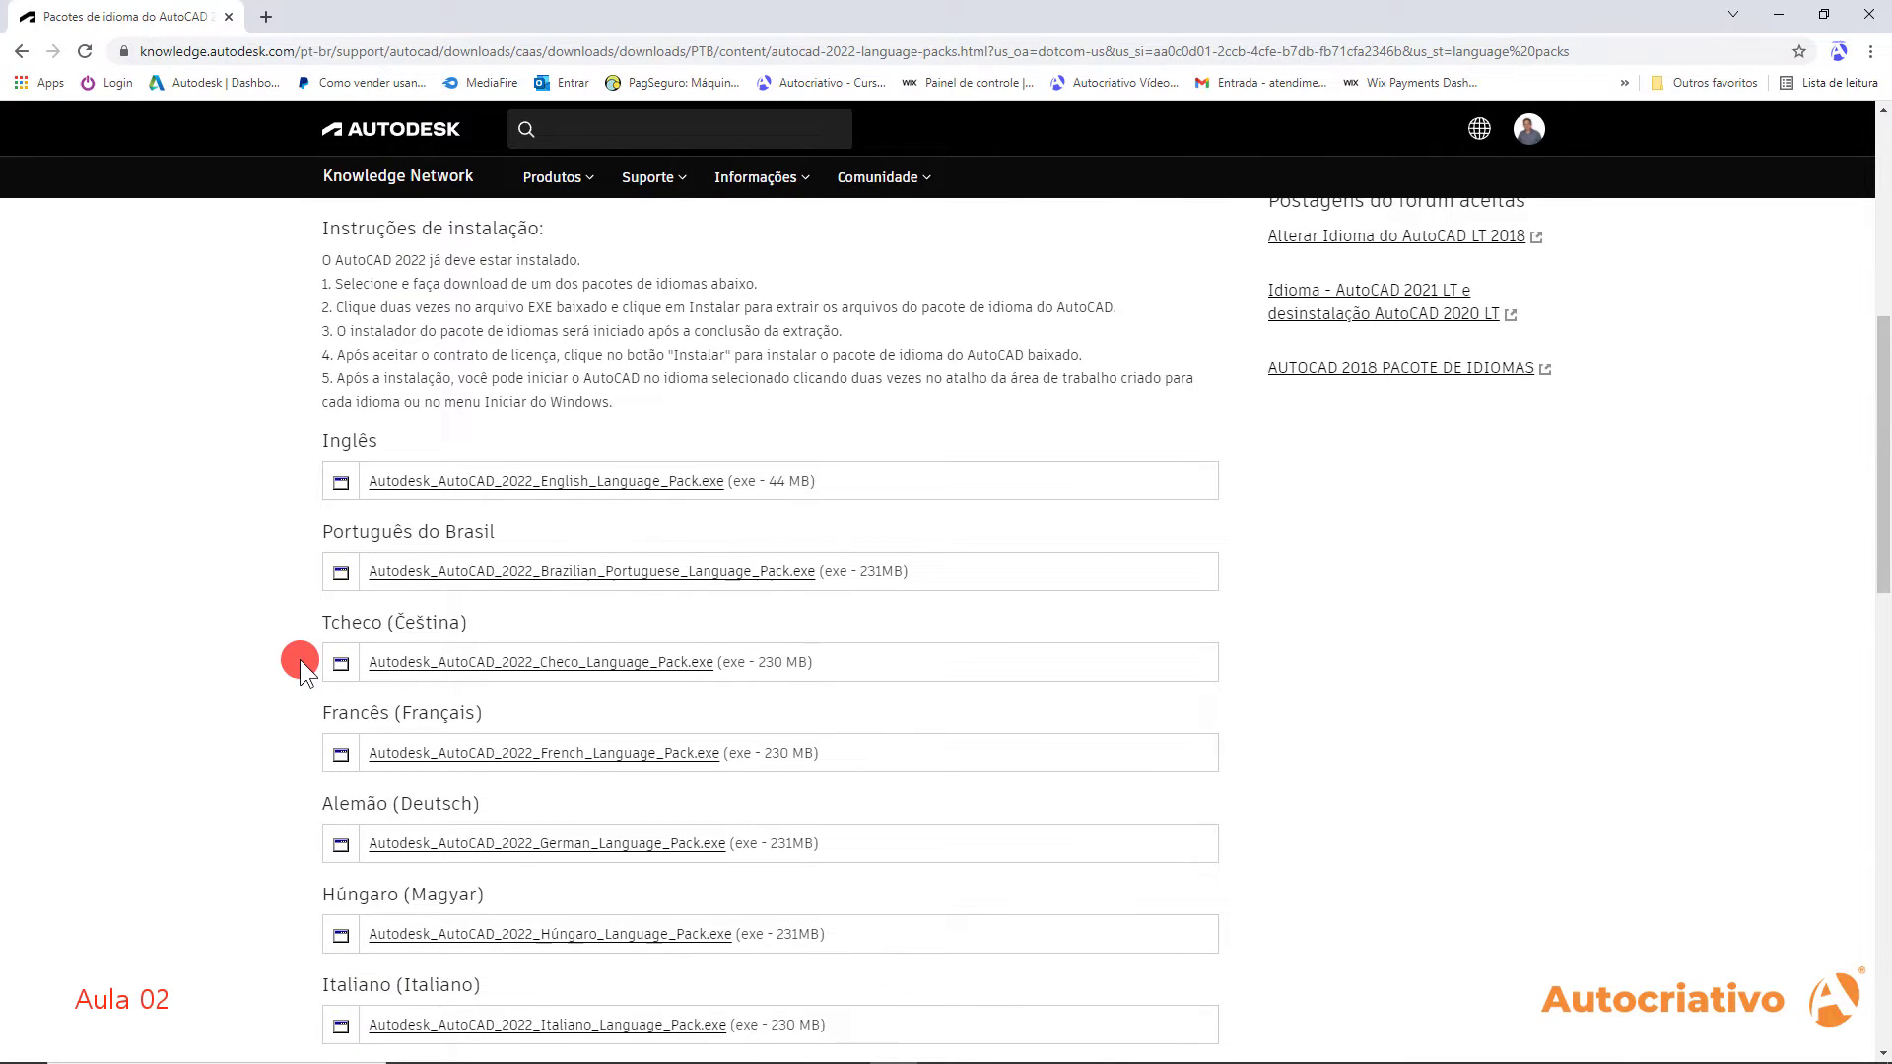
scroll(305, 673, up, 1)
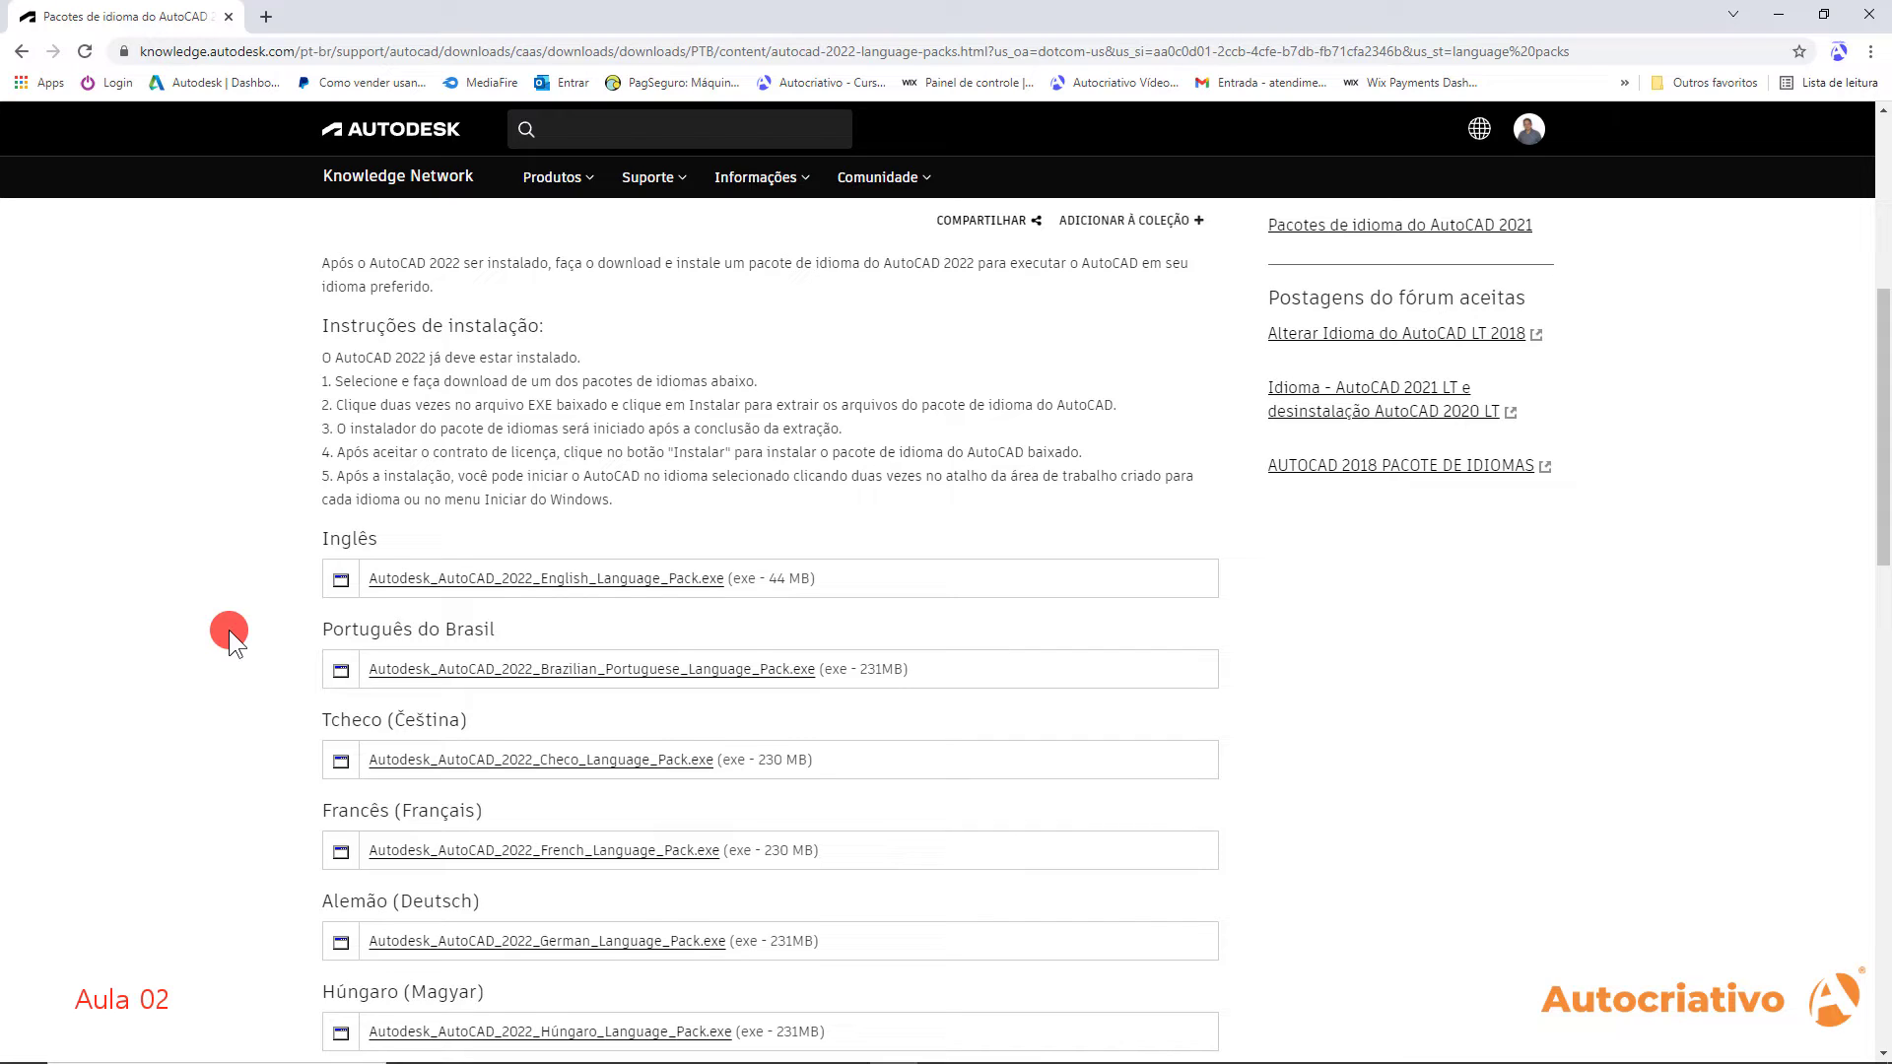
Download Autodesk_AutoCAD_2022_English_Language_Pack.exe into the folder "Área de Trabalho Curso de AutoCAD 2022", showing its contents as medium icons
click(626, 583)
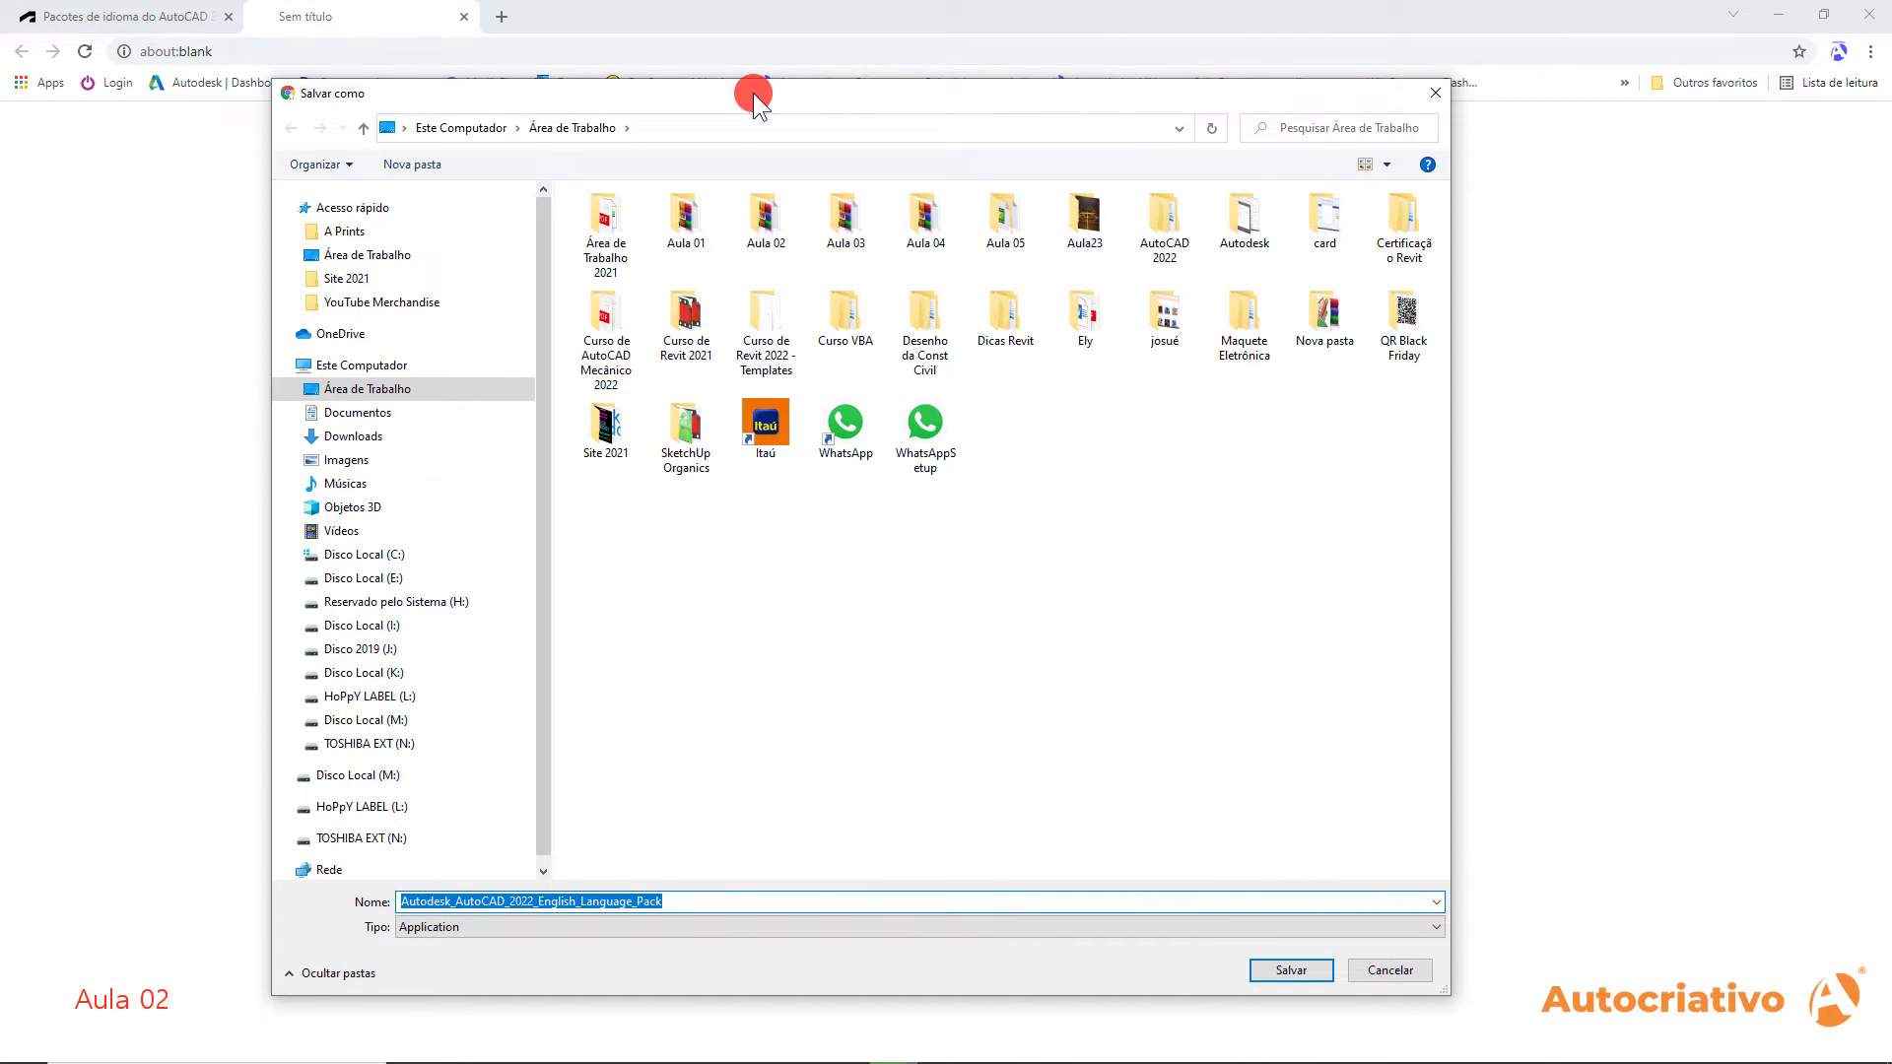
drag(755, 99, 833, 117)
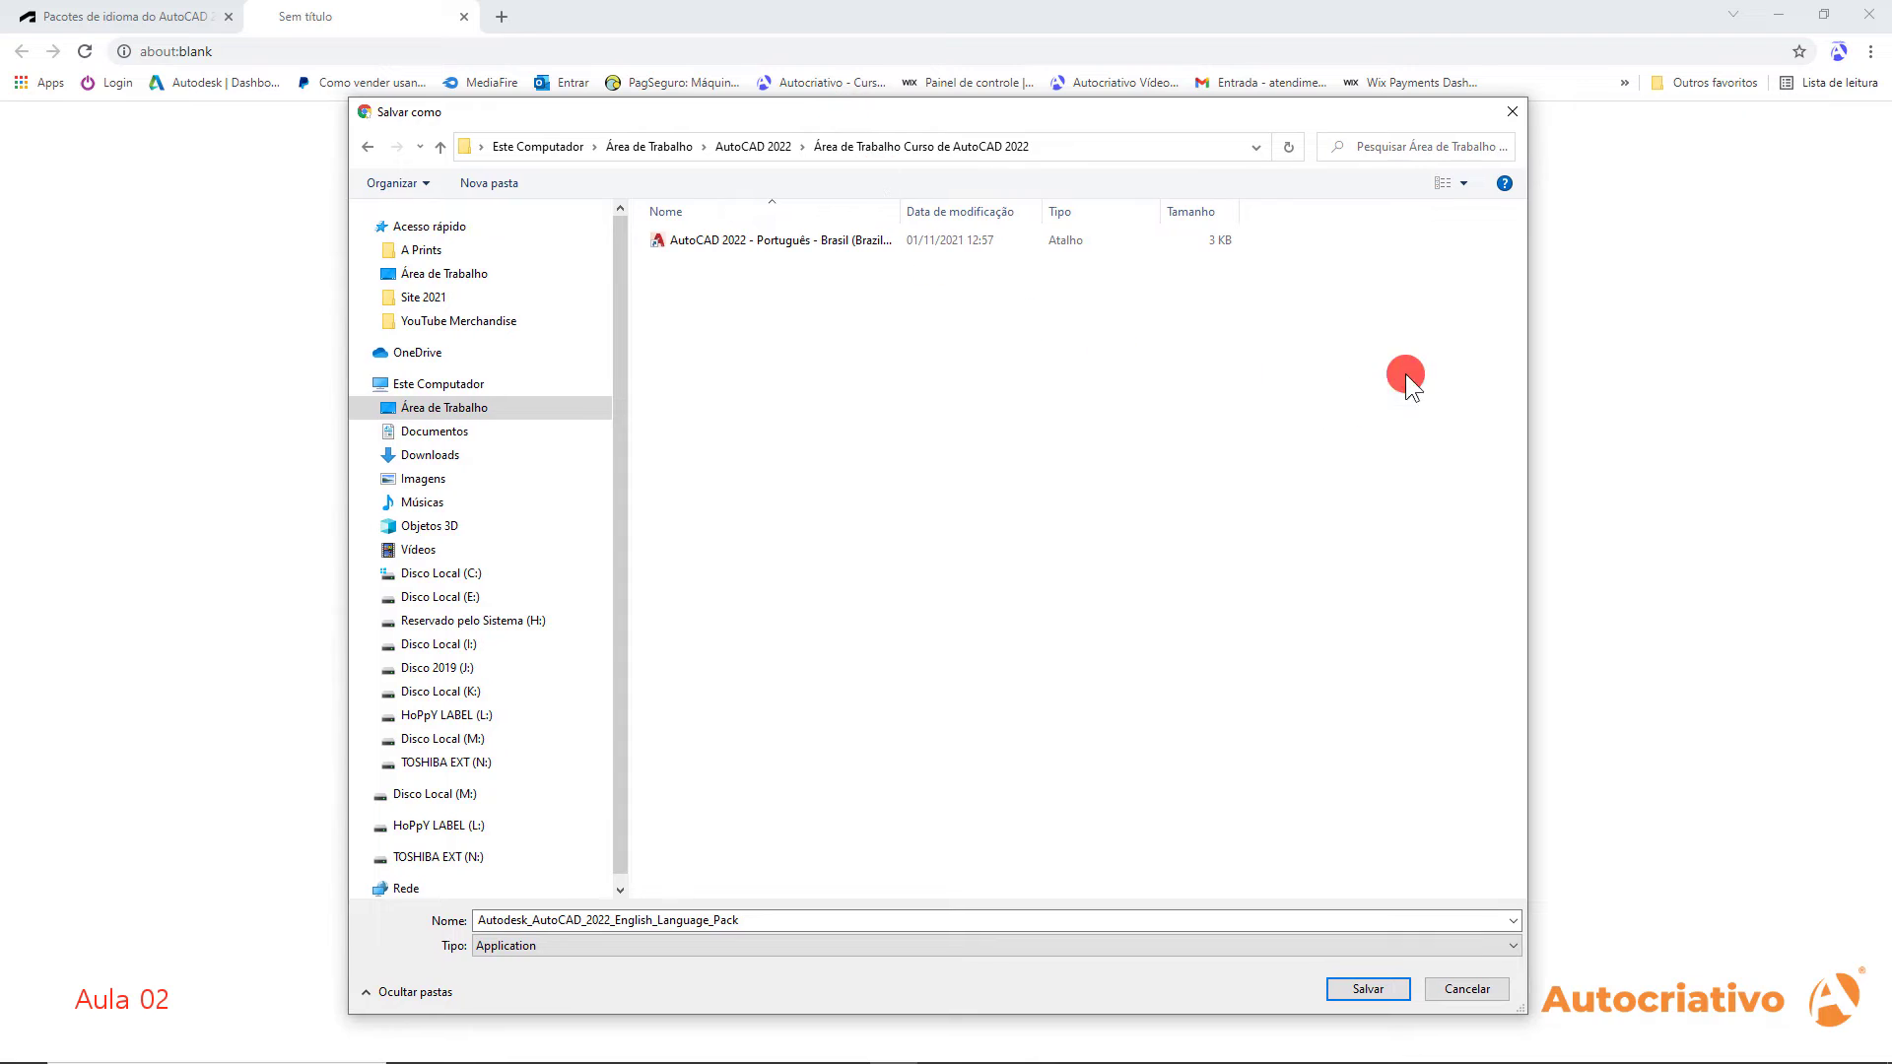
click(1464, 184)
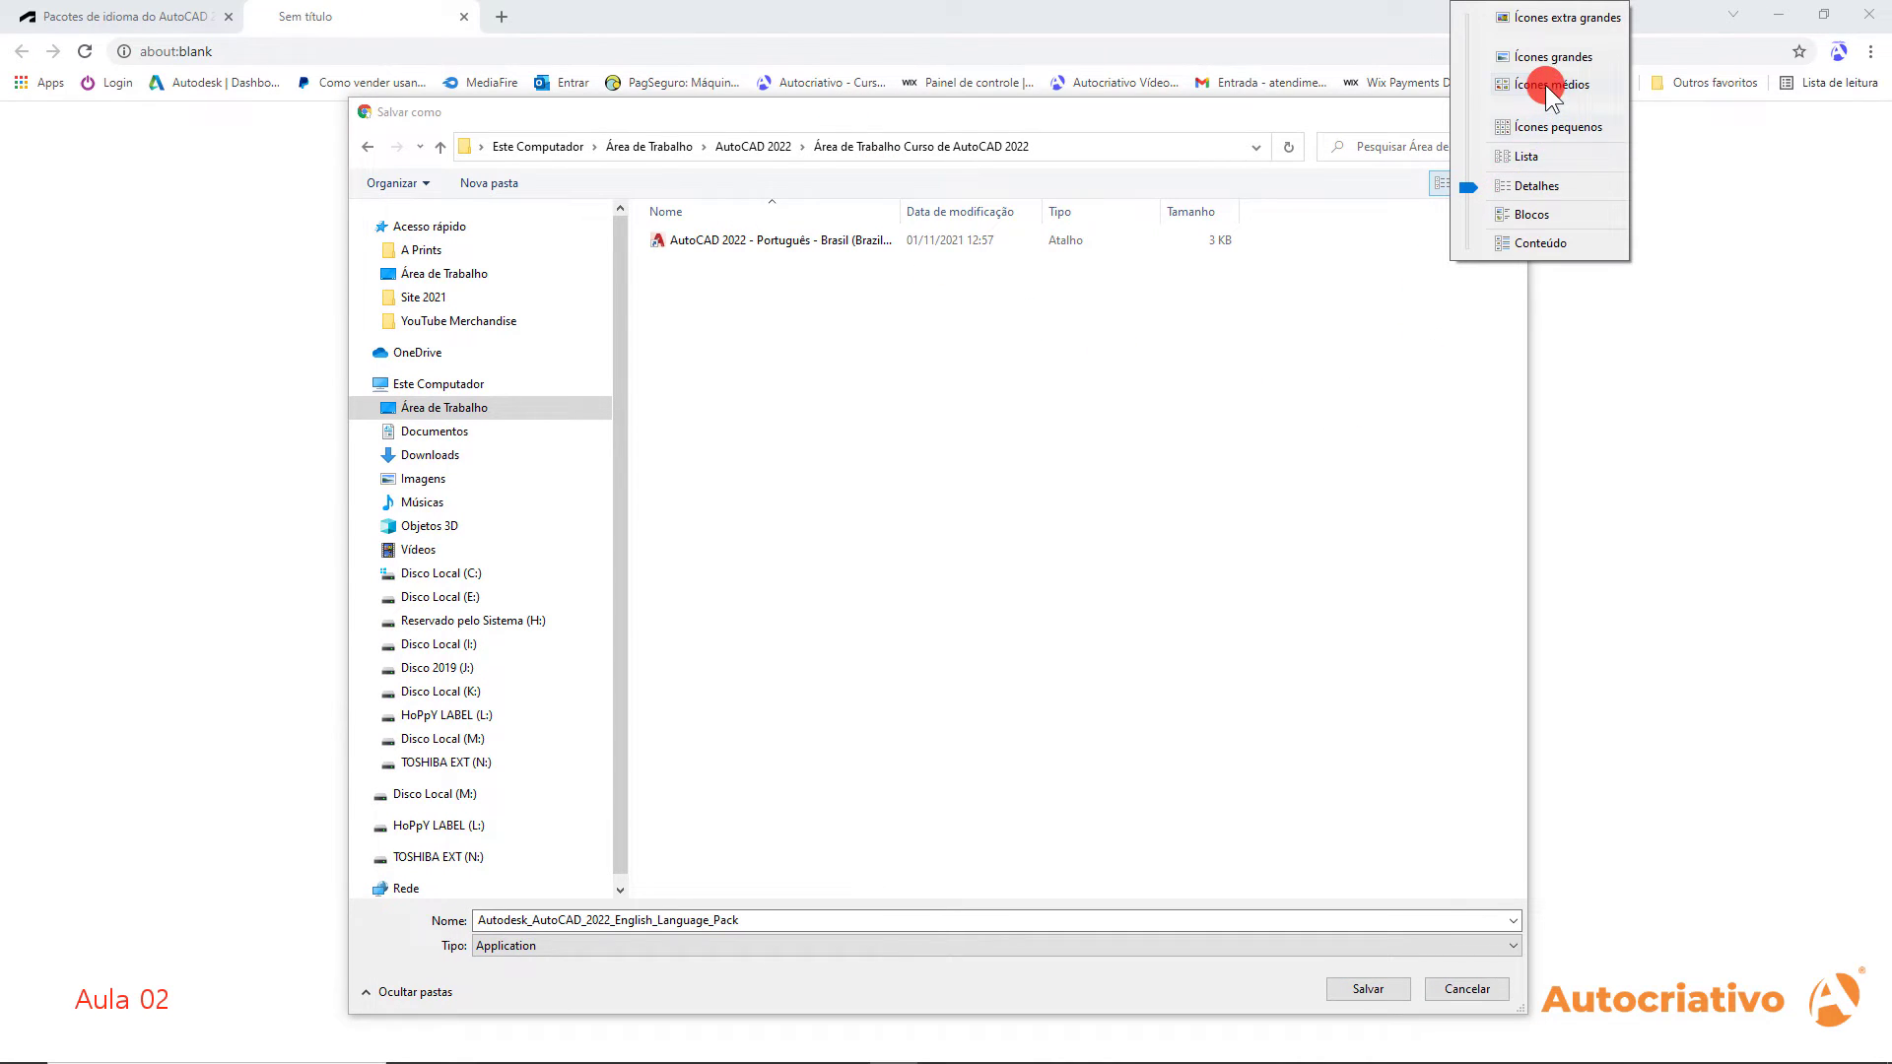
click(1549, 87)
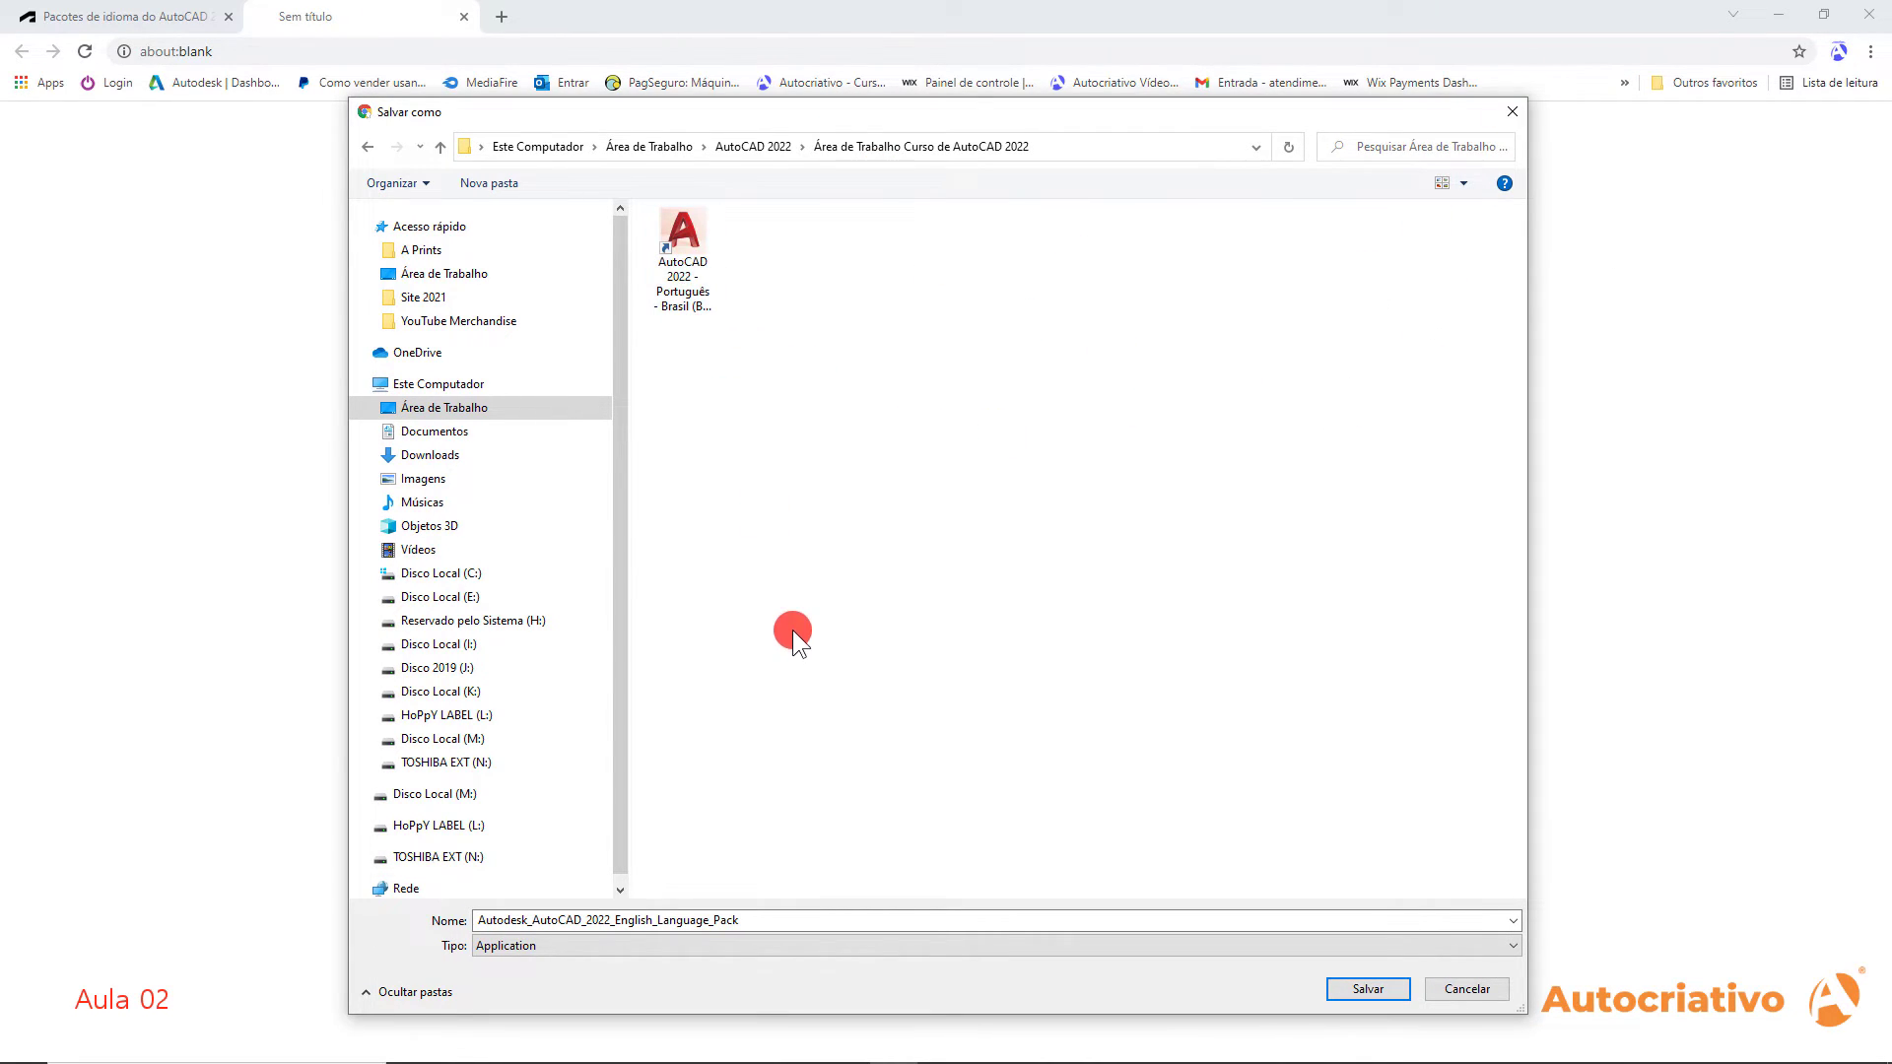
click(522, 920)
click(1365, 989)
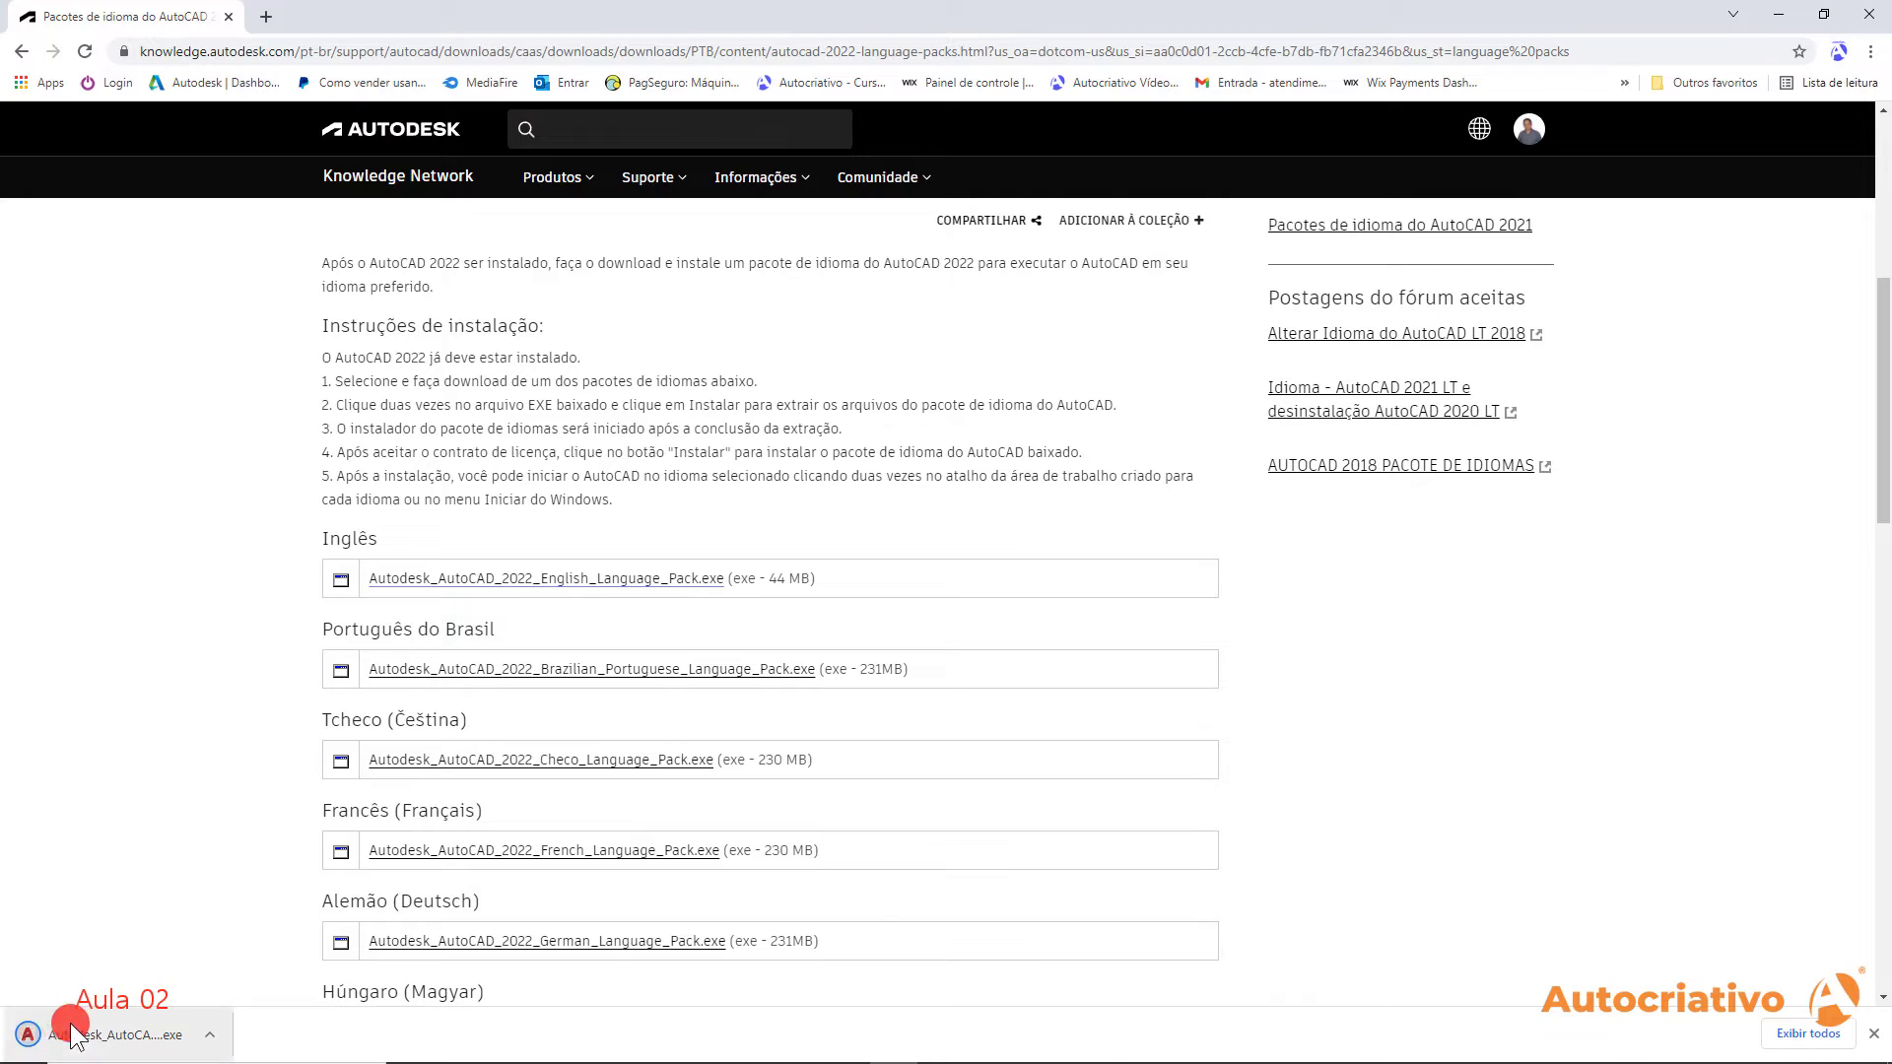
Show the downloaded language pack in its folder and display the folder's contents as large icons
click(210, 1034)
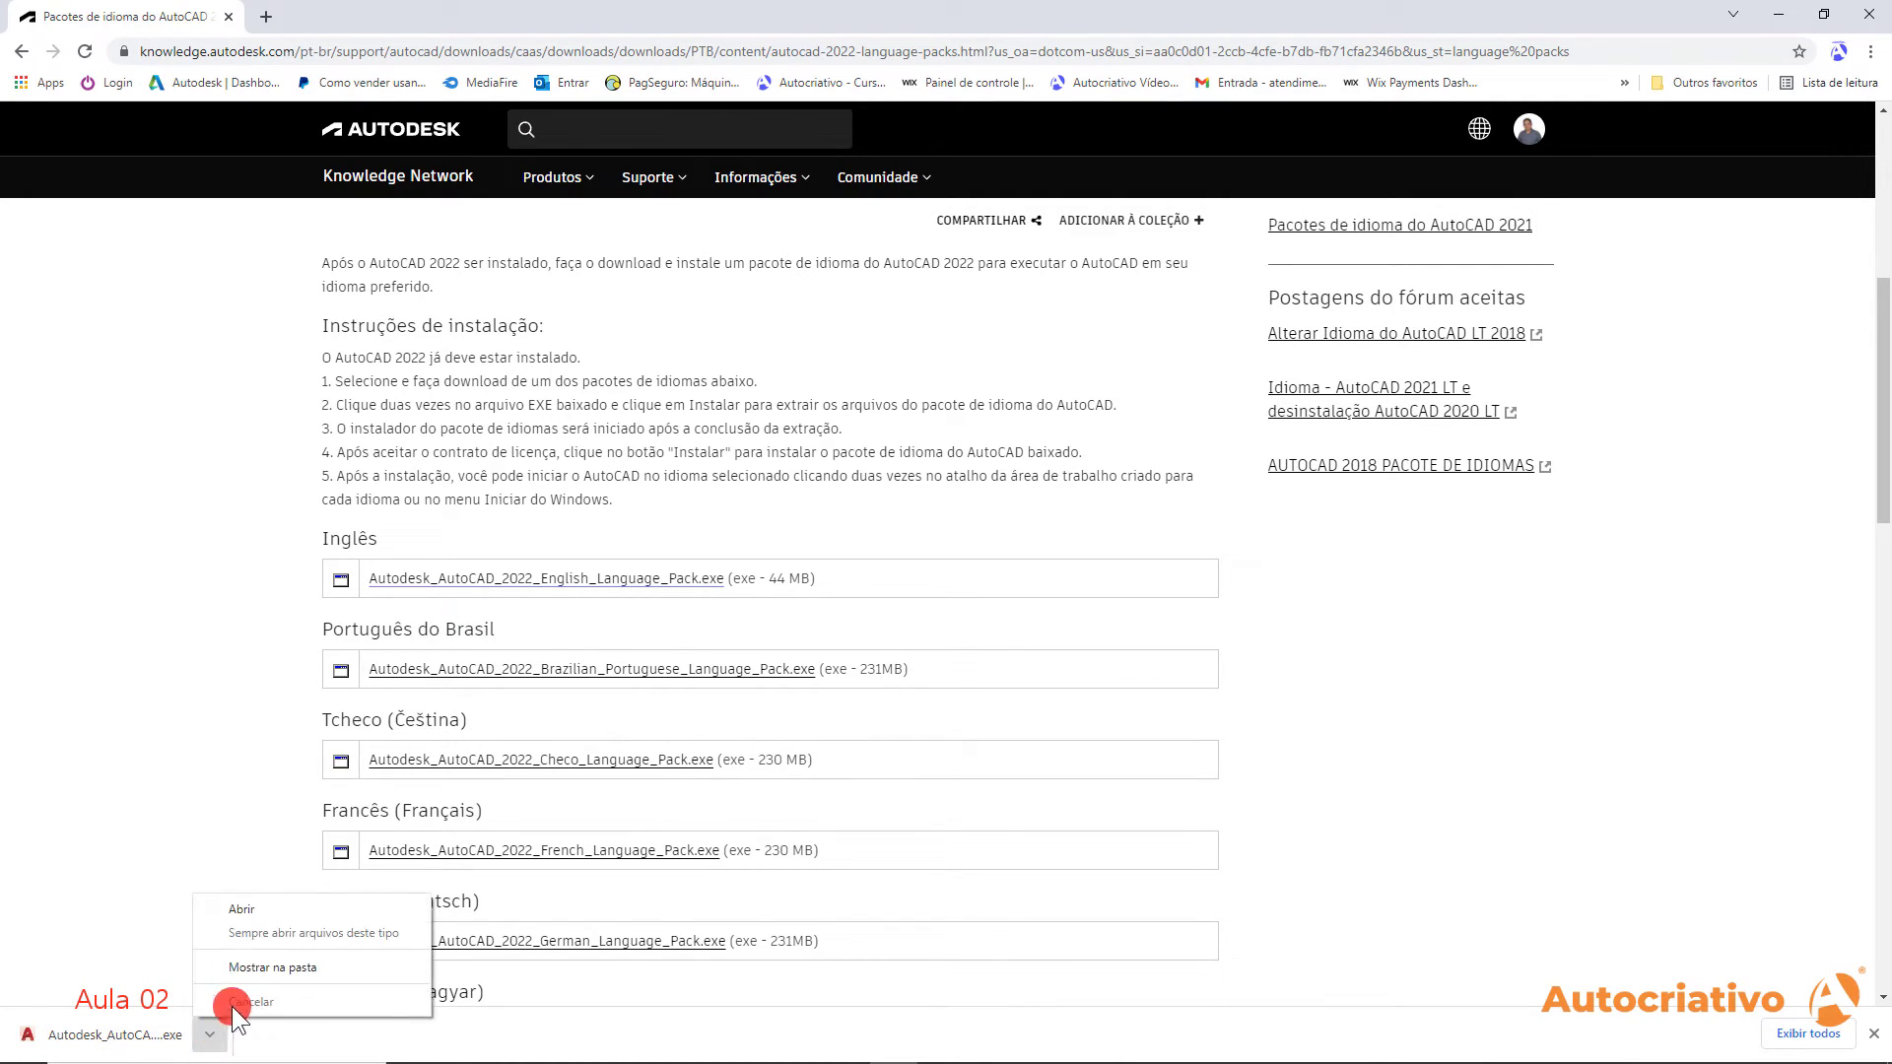
click(273, 967)
click(418, 622)
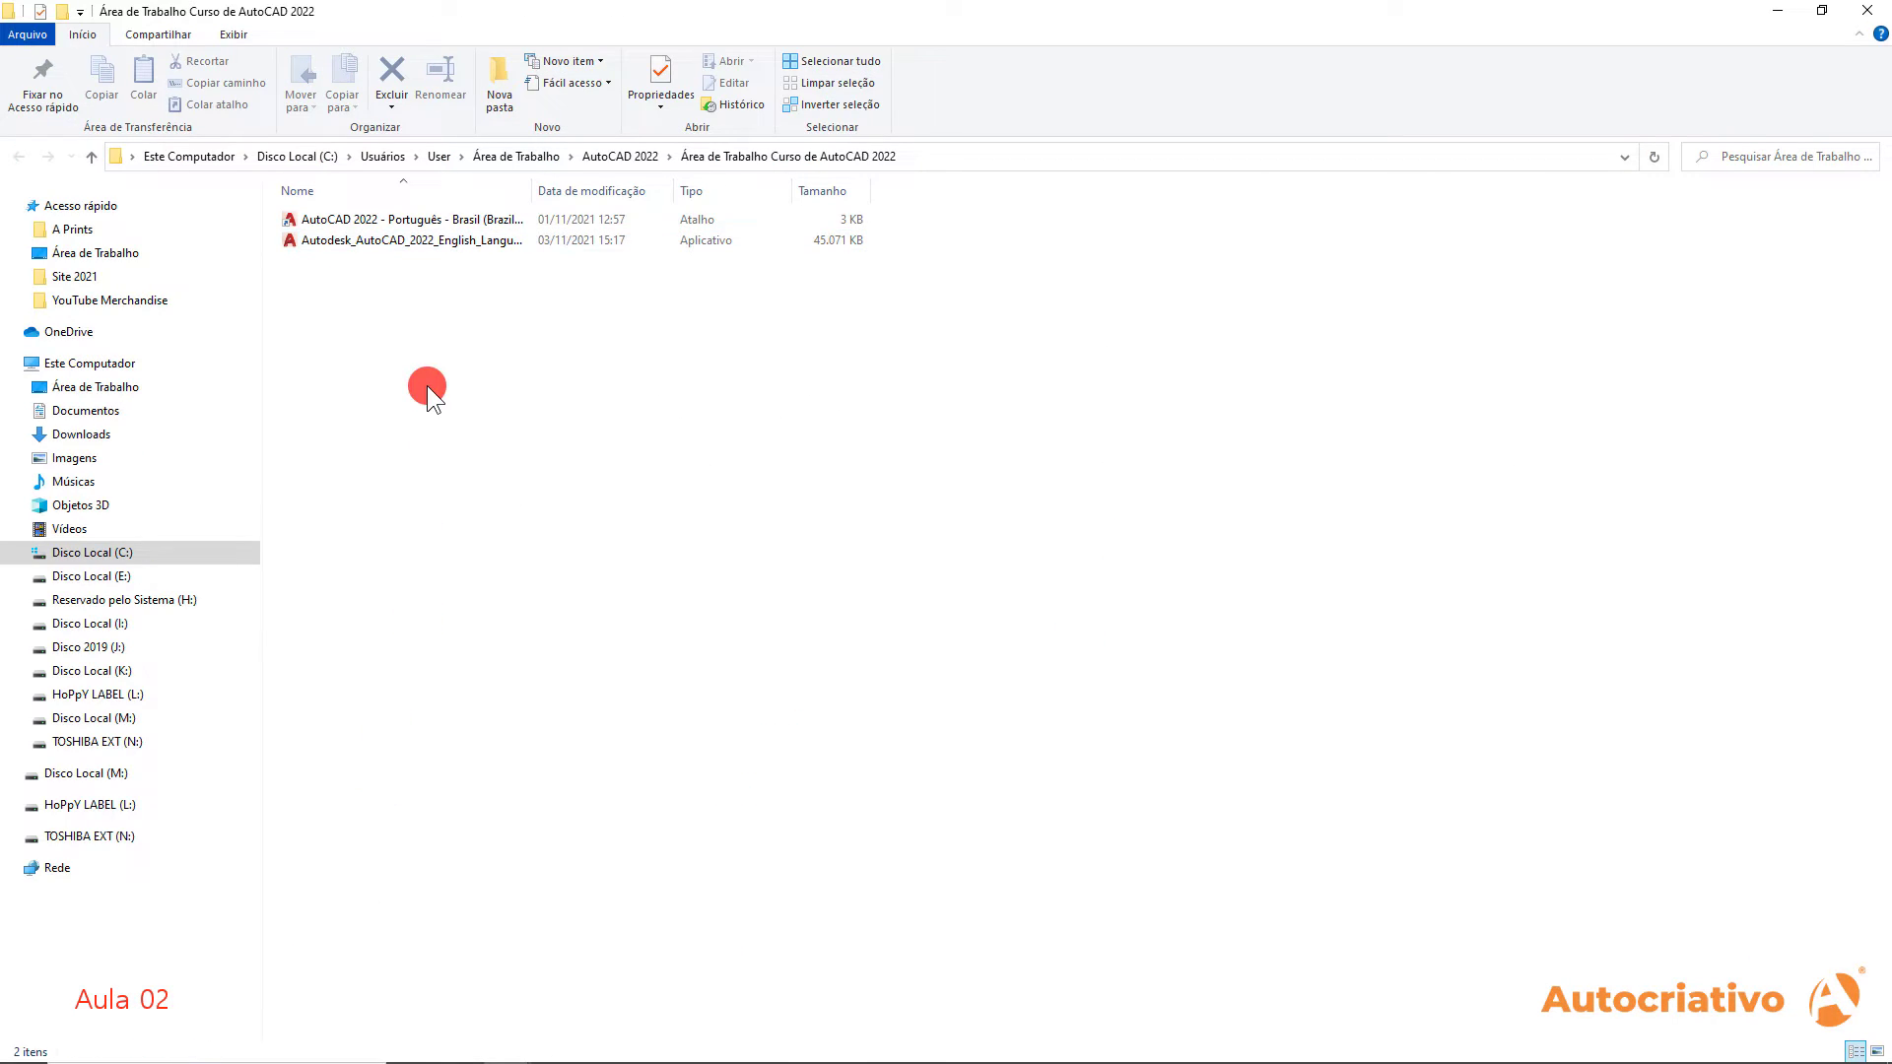
click(234, 34)
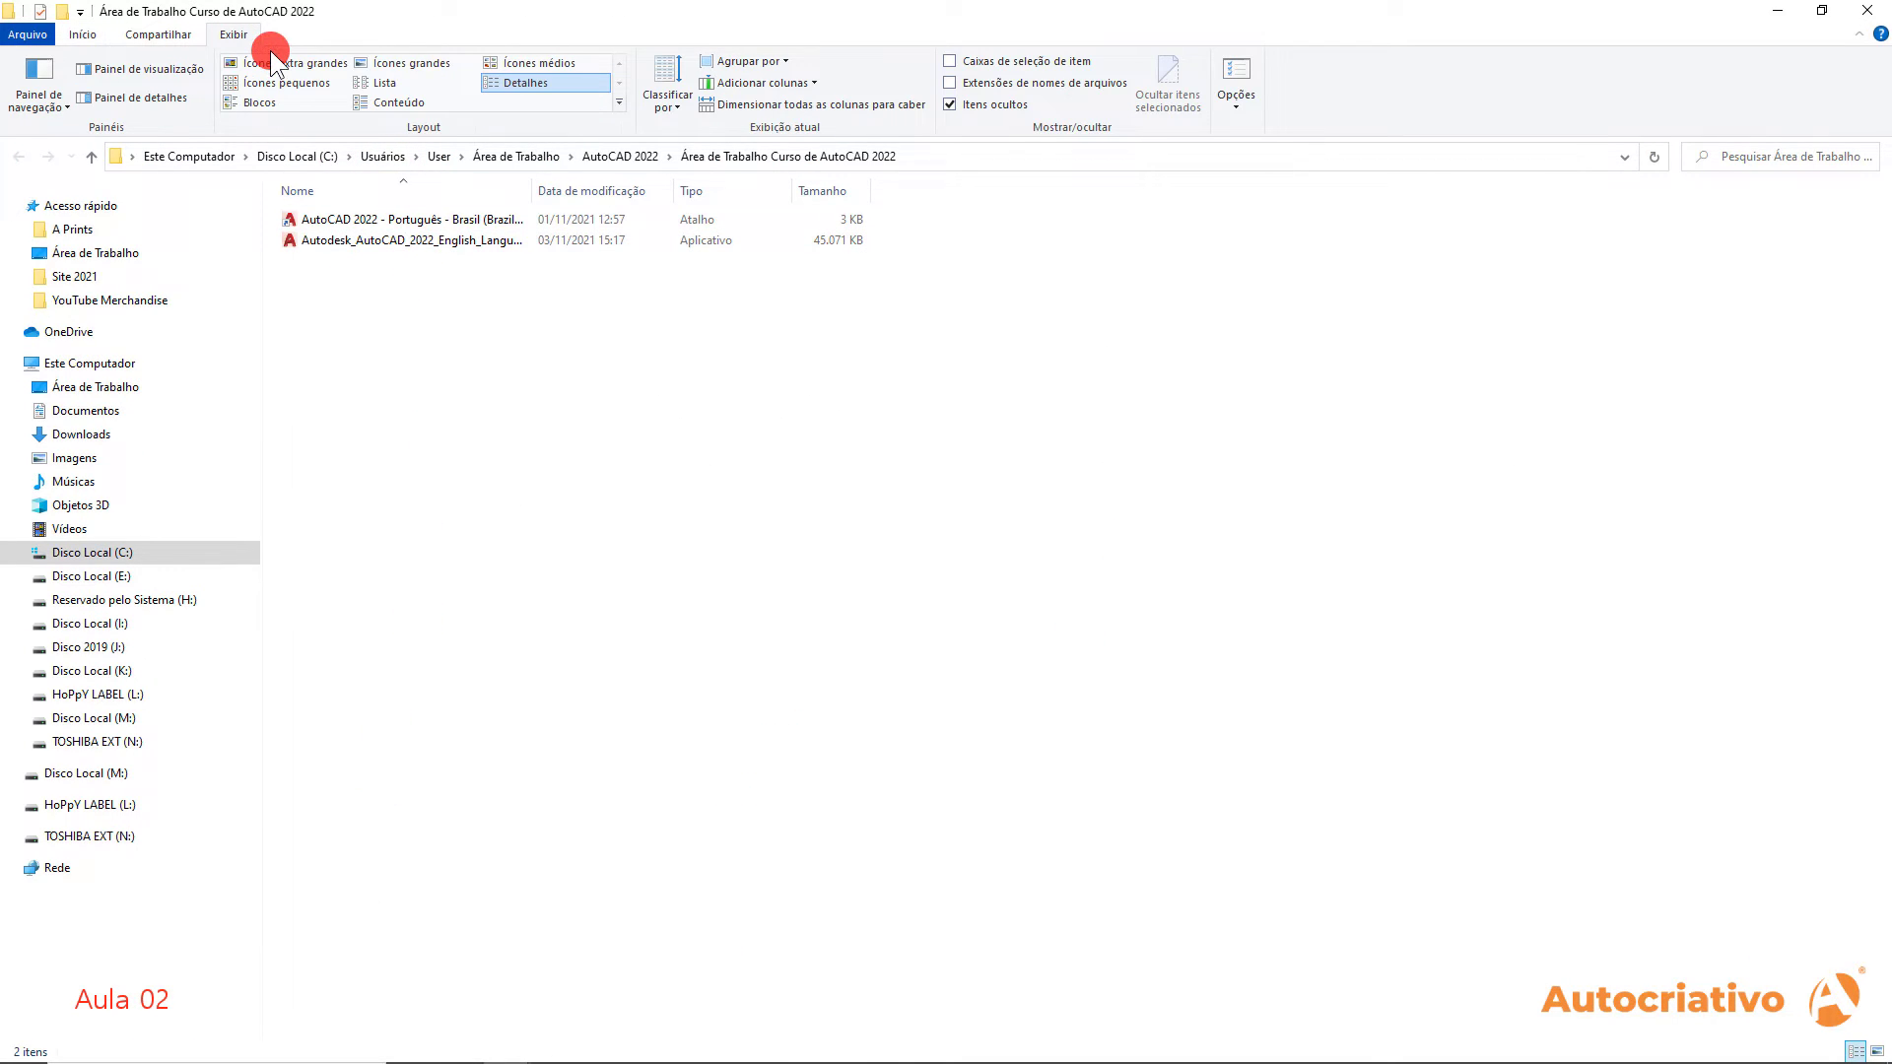
click(423, 63)
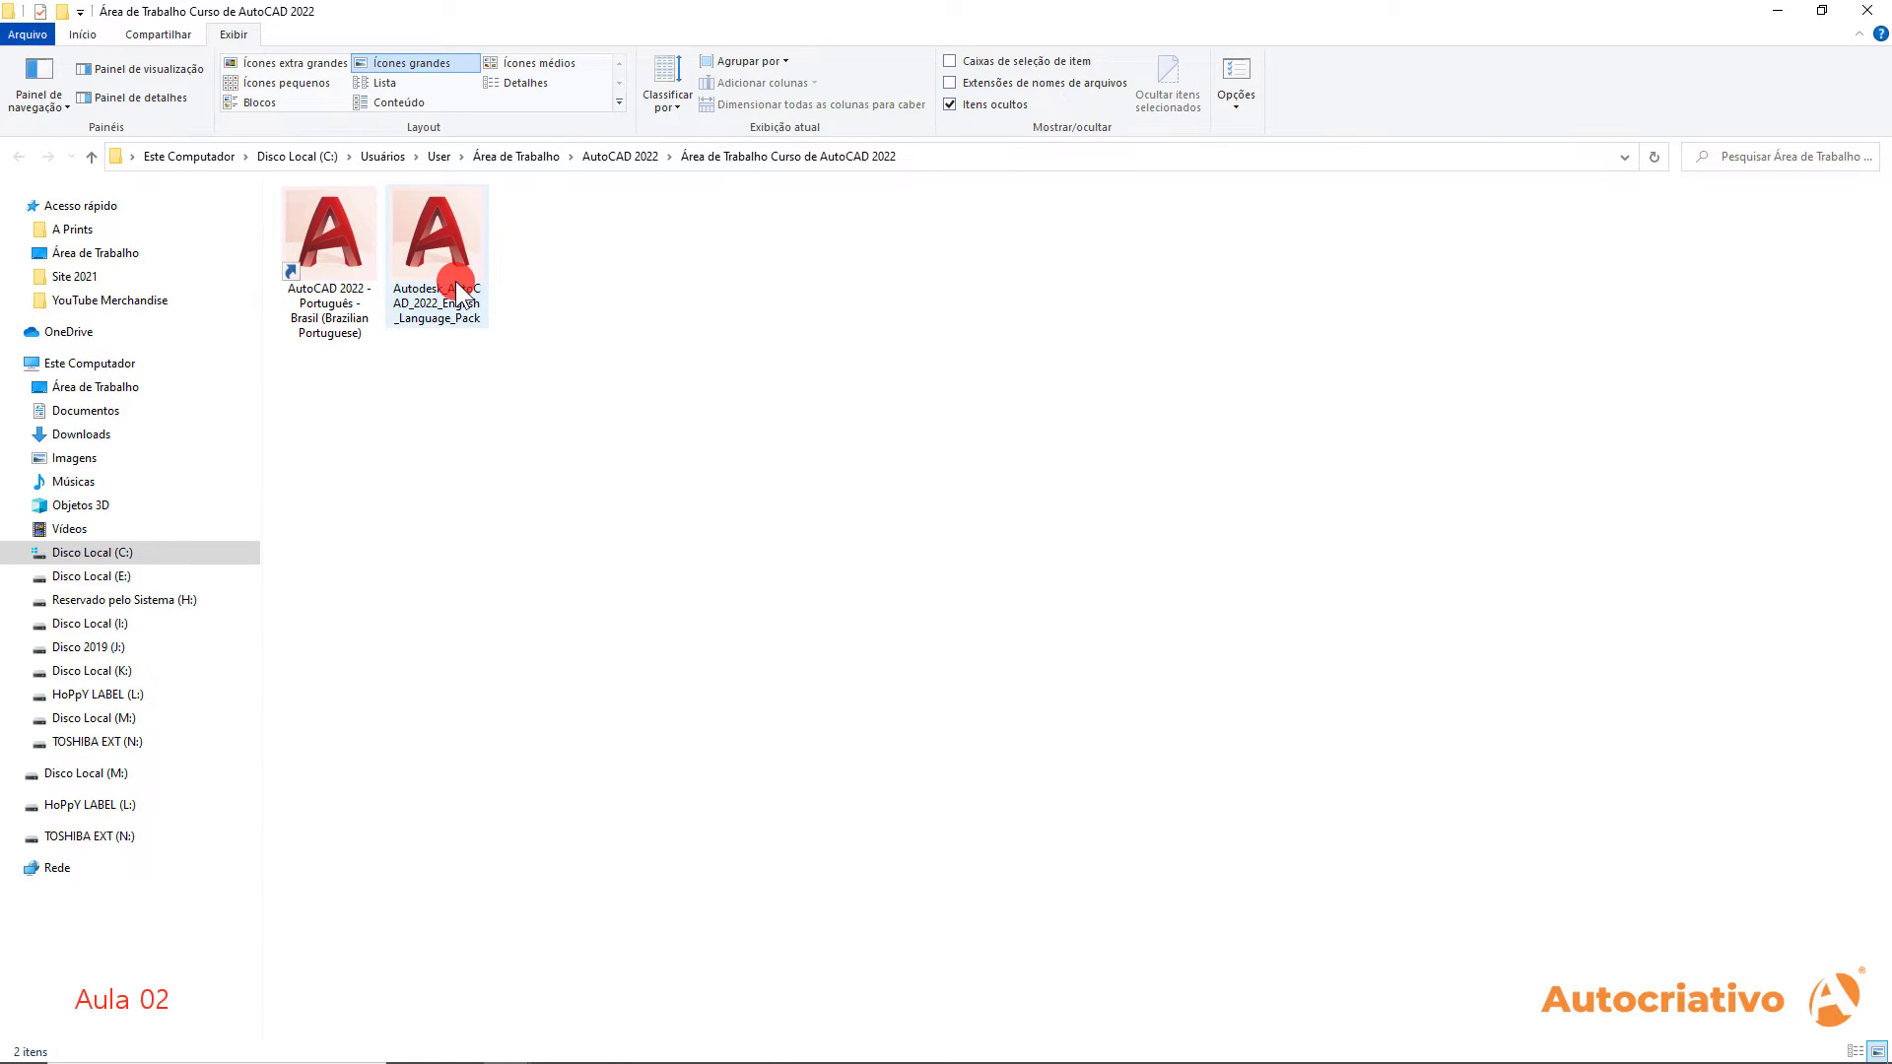
Run Autodesk_AutoCAD_2022_English_Language_Pack and start installing the English language pack
mouse_move(455, 281)
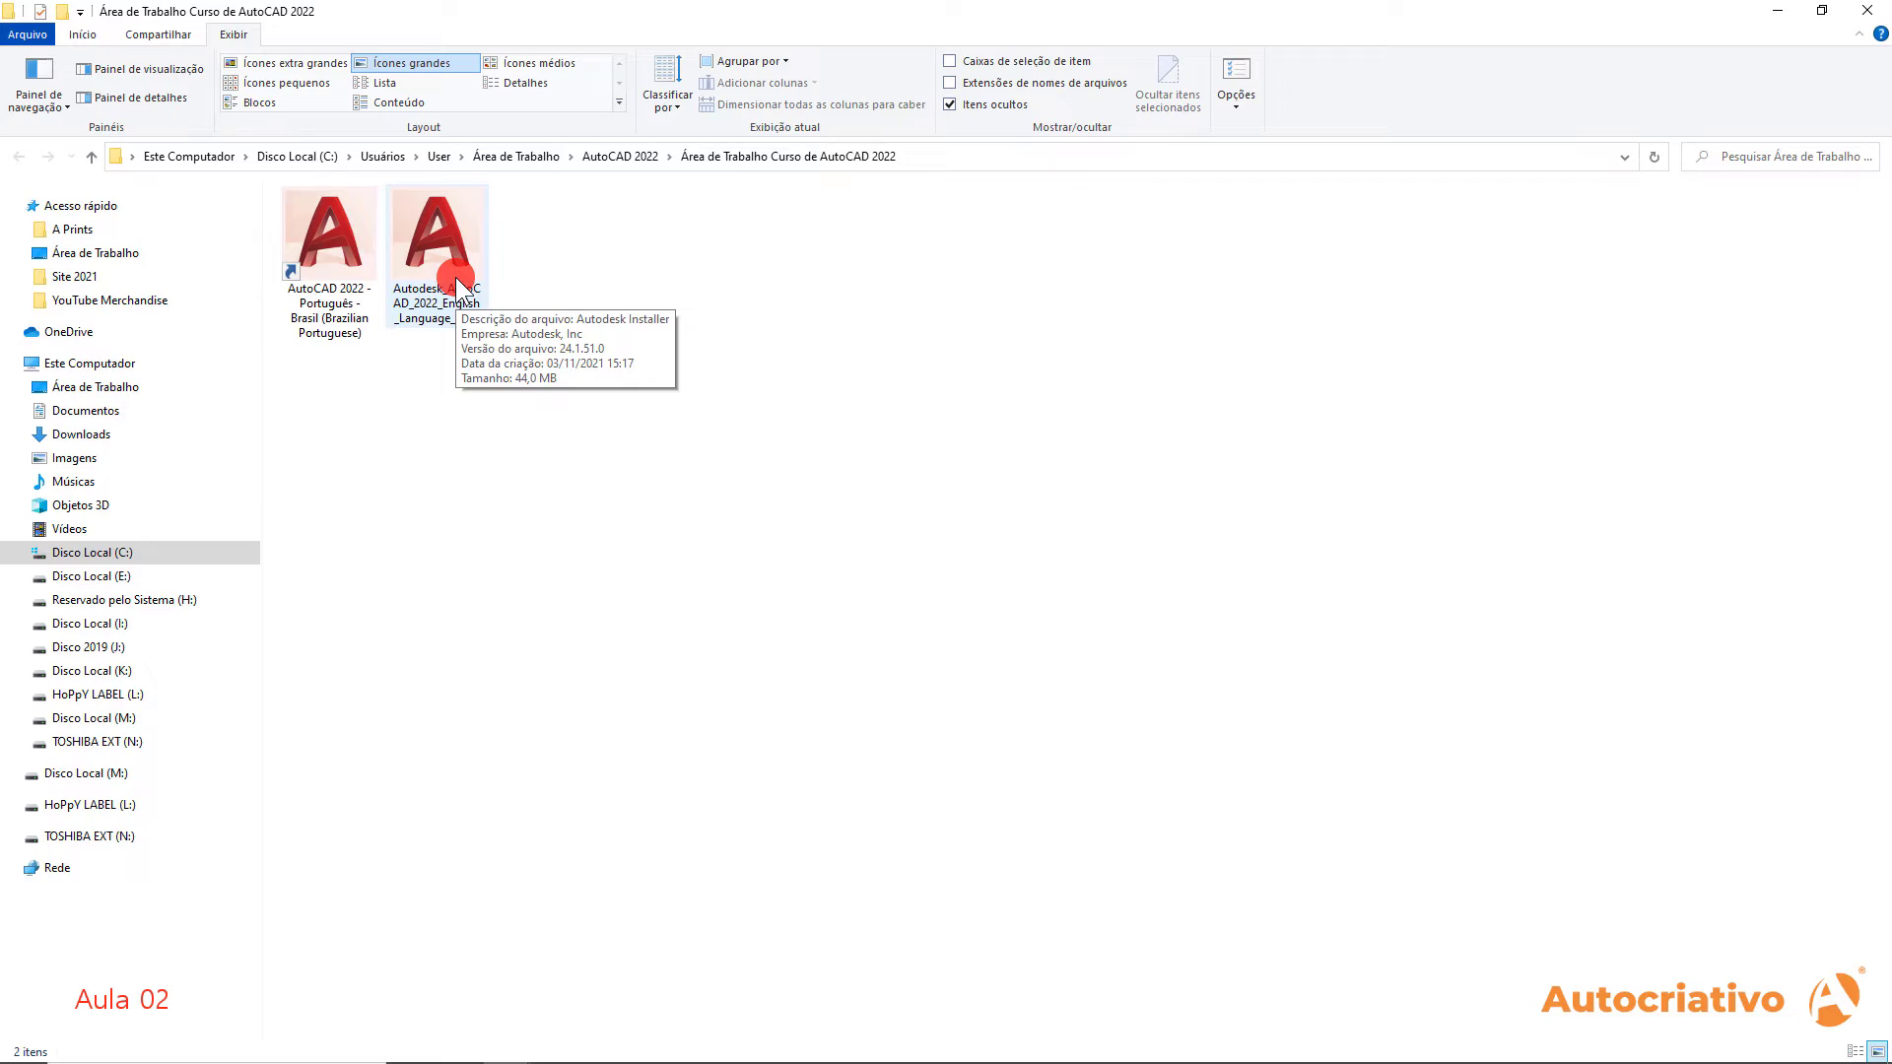
double_click(456, 280)
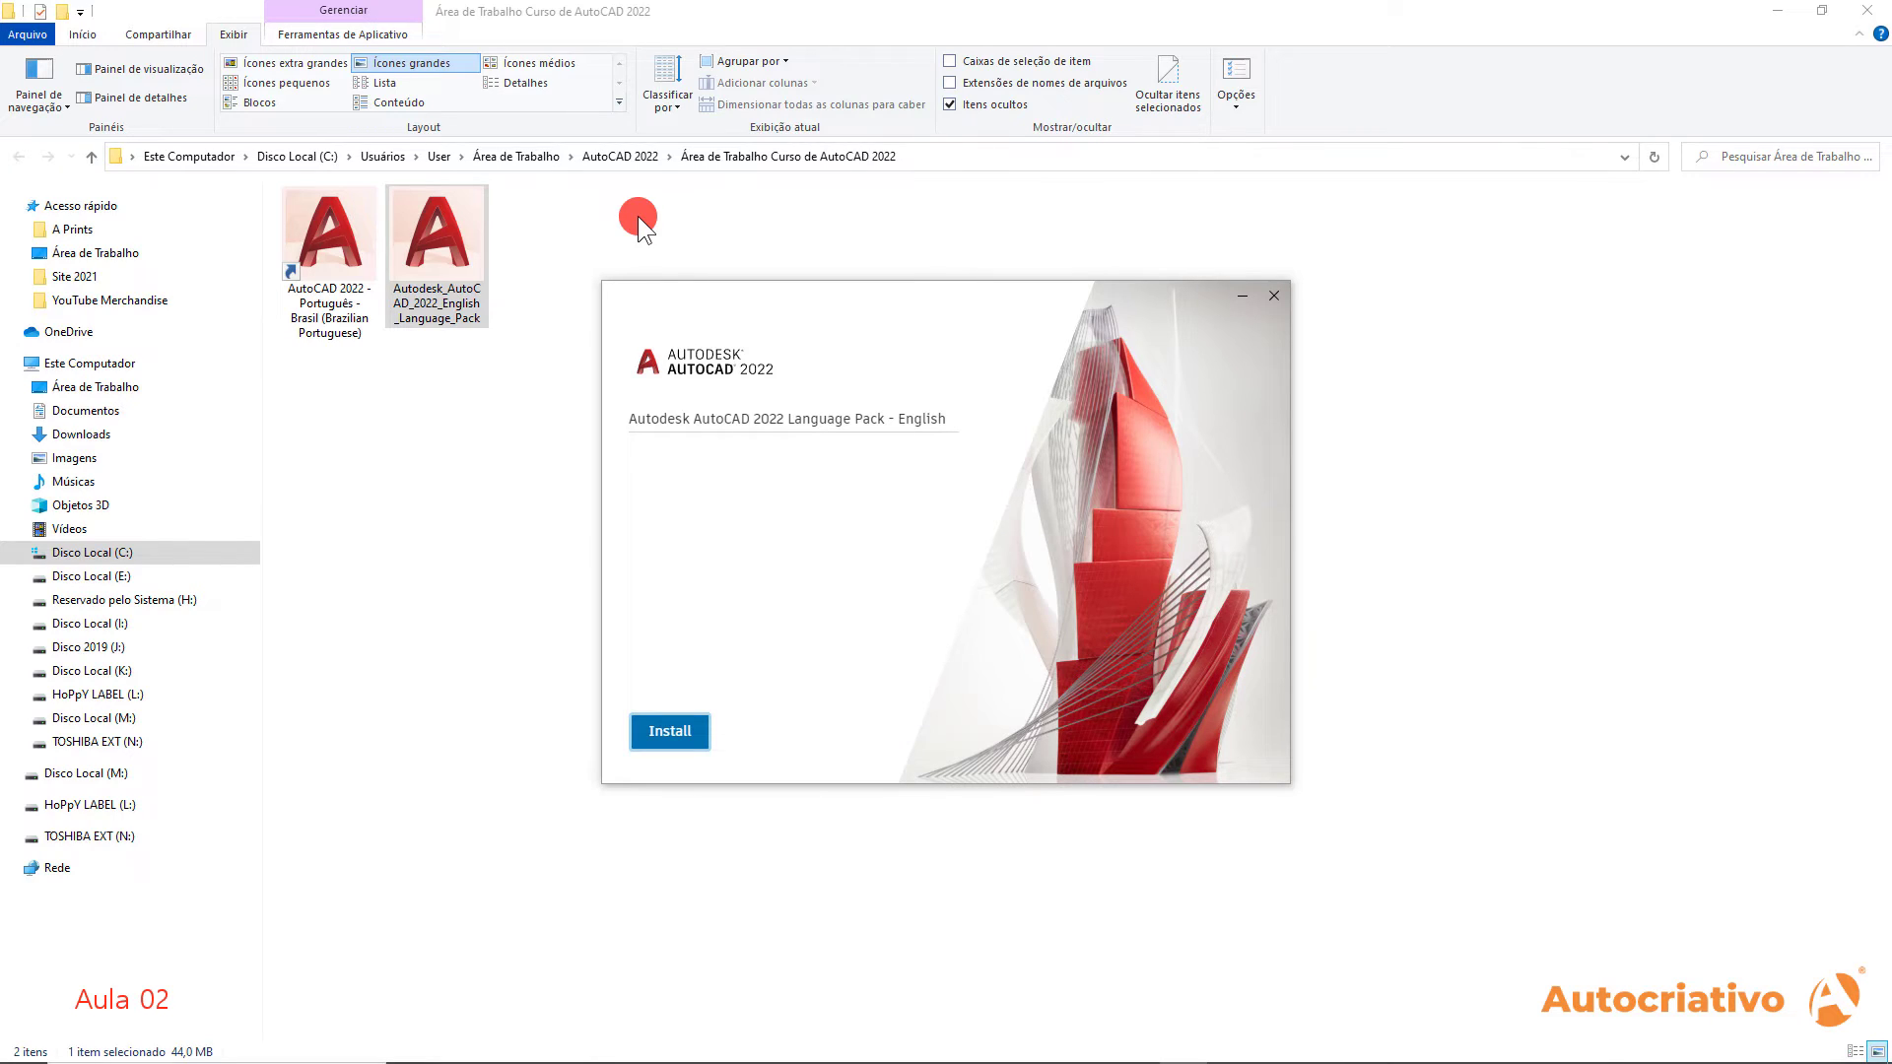
click(672, 731)
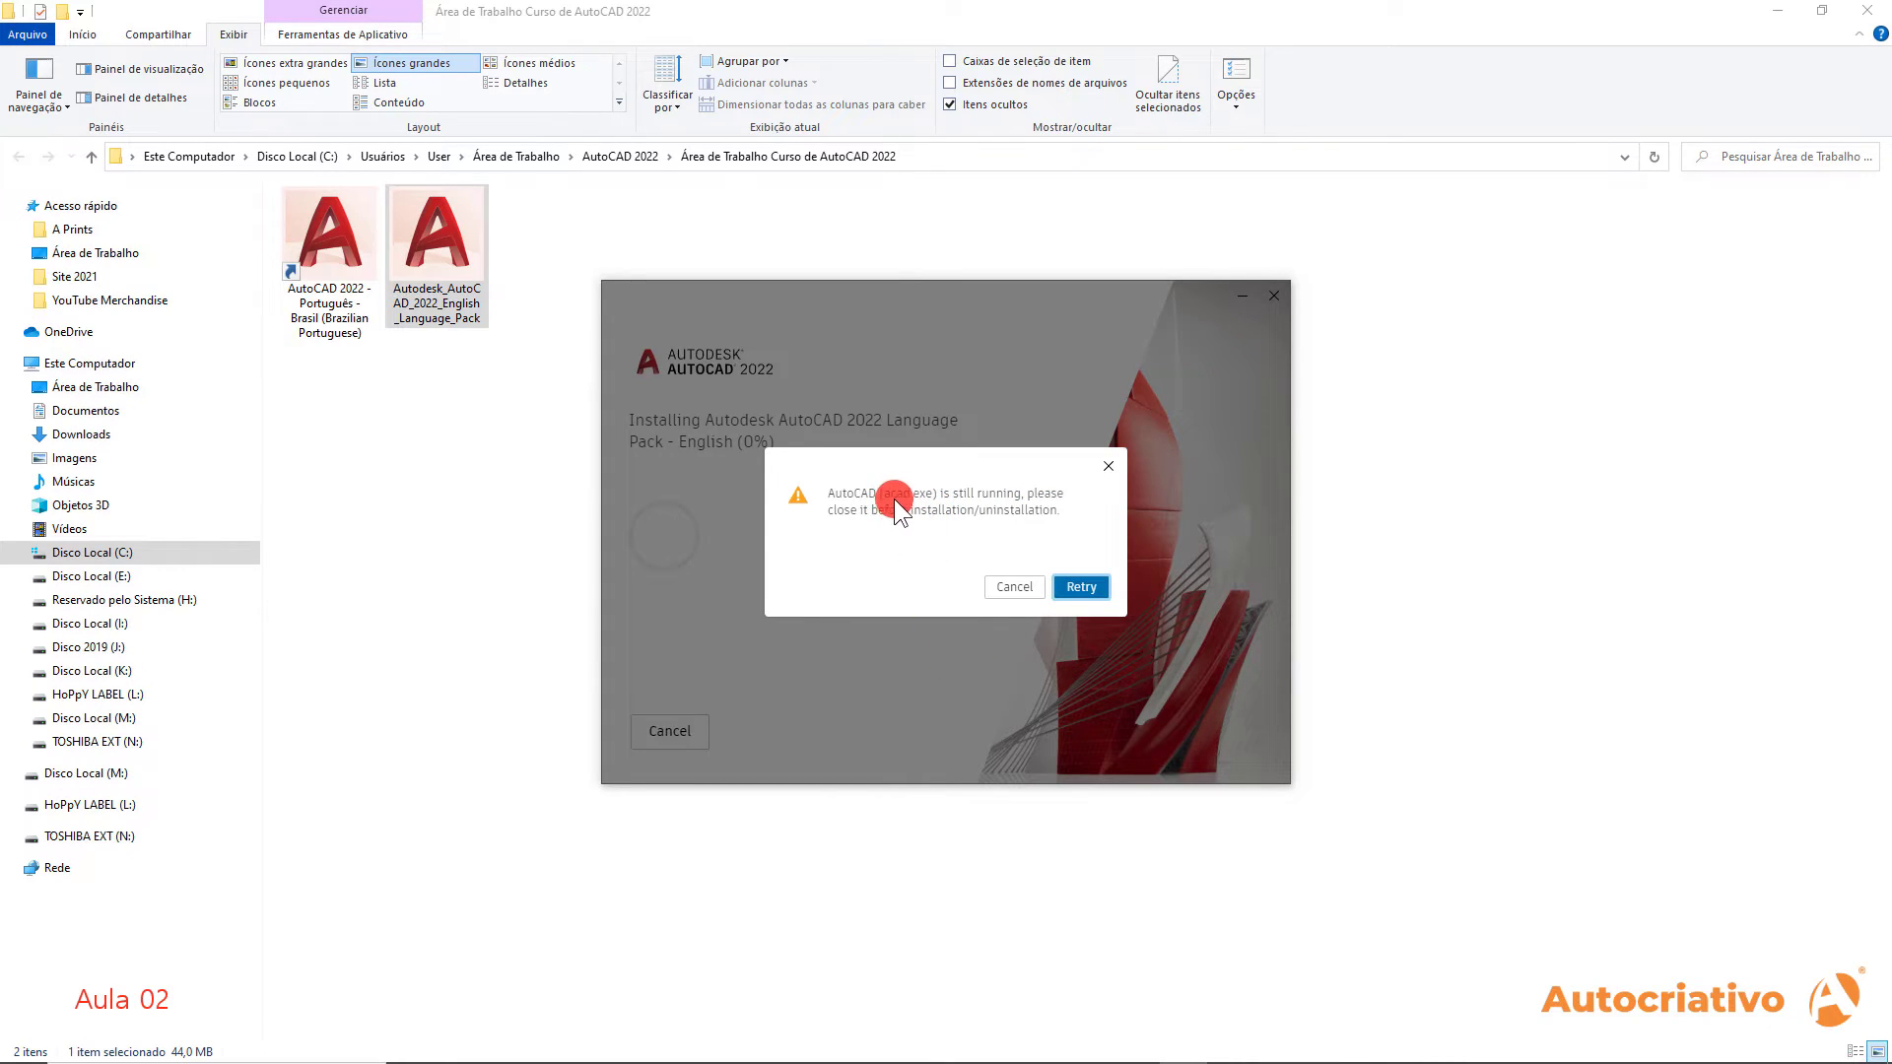
Close AutoCAD without saving Desenho1.dwg, then retry the language pack installation and finish it
mouse_move(902, 1056)
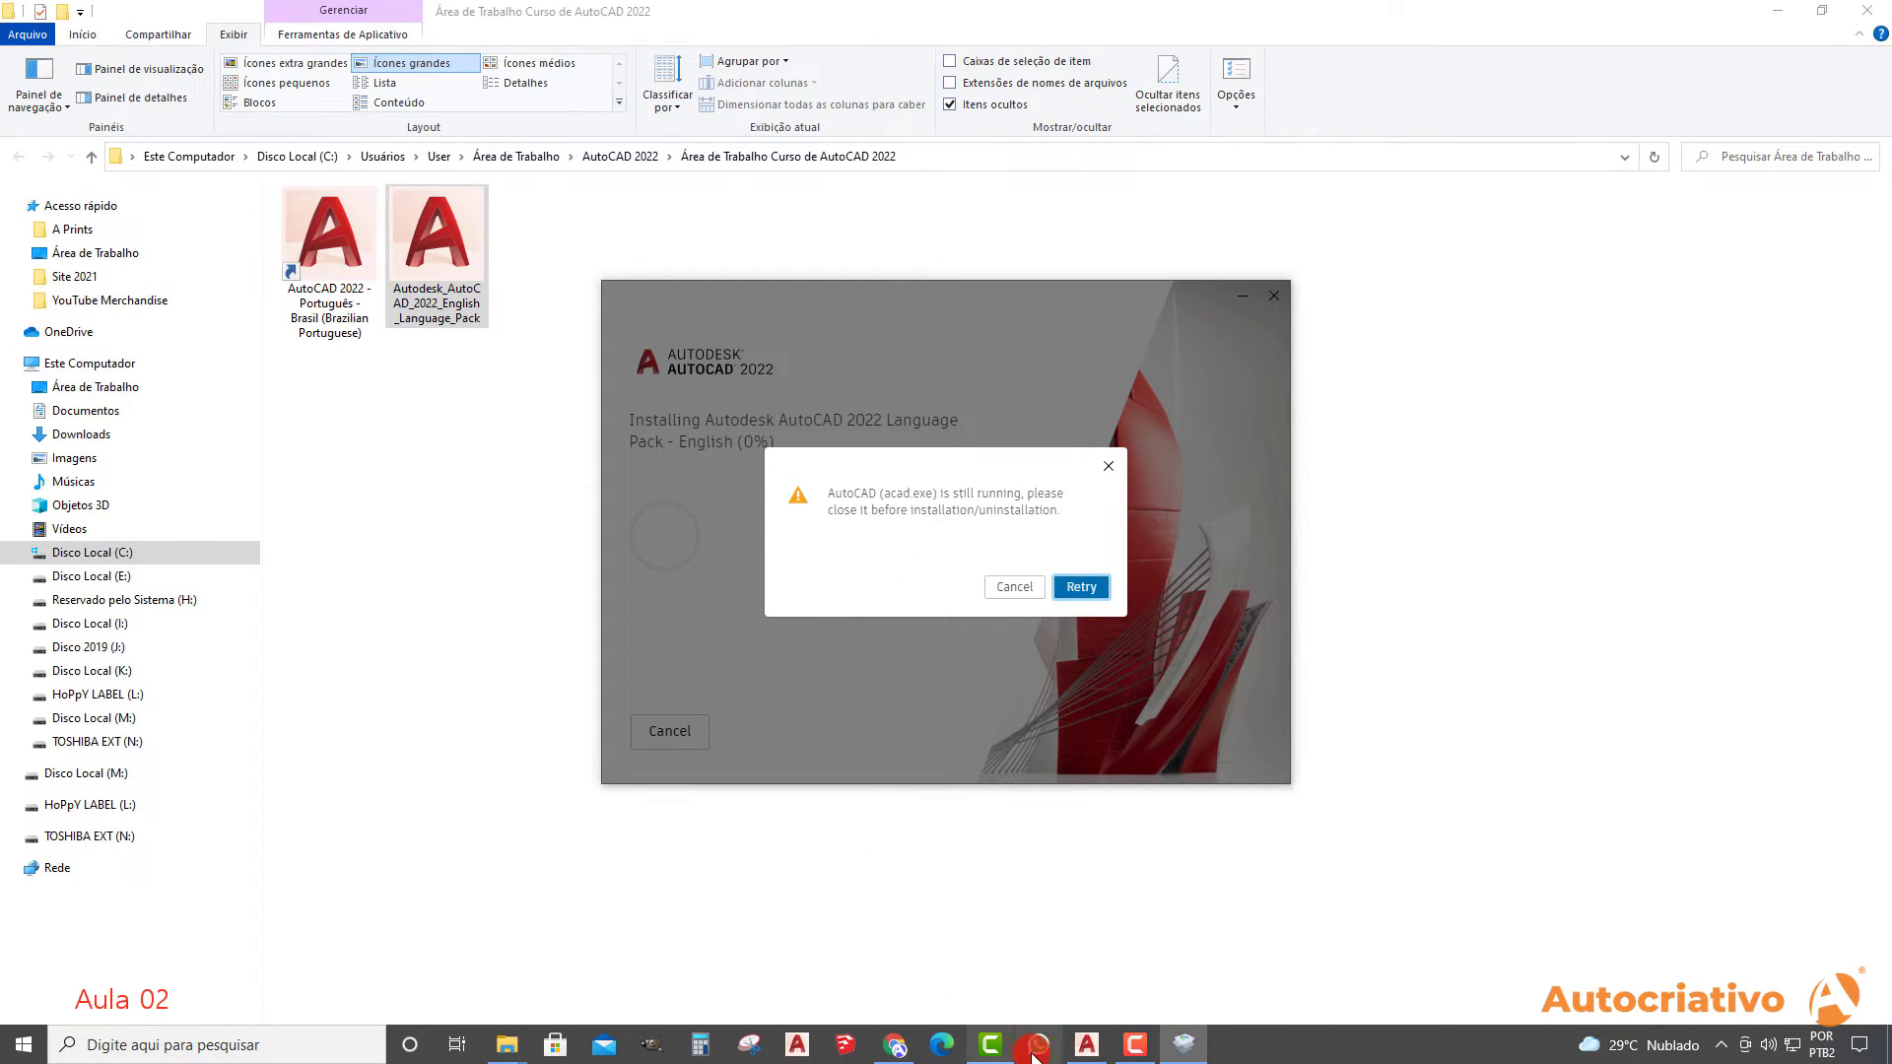
click(1087, 1044)
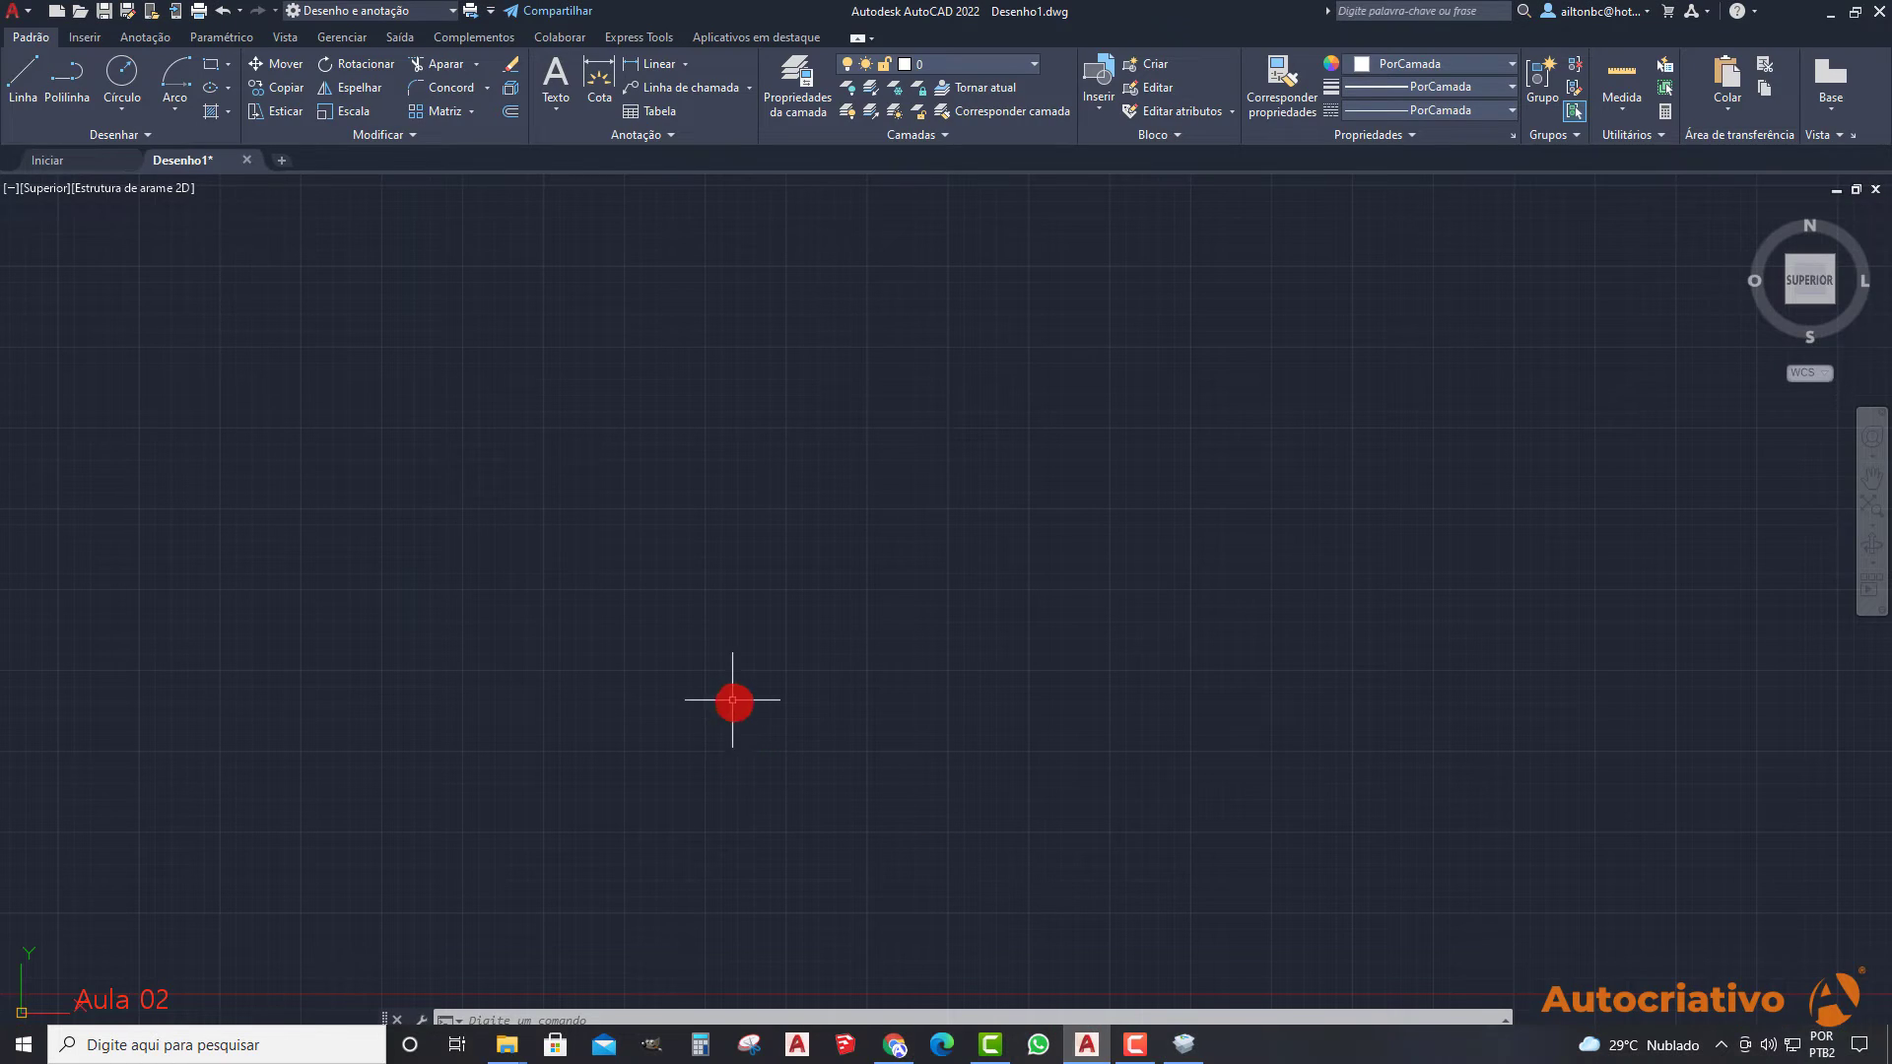
click(1878, 14)
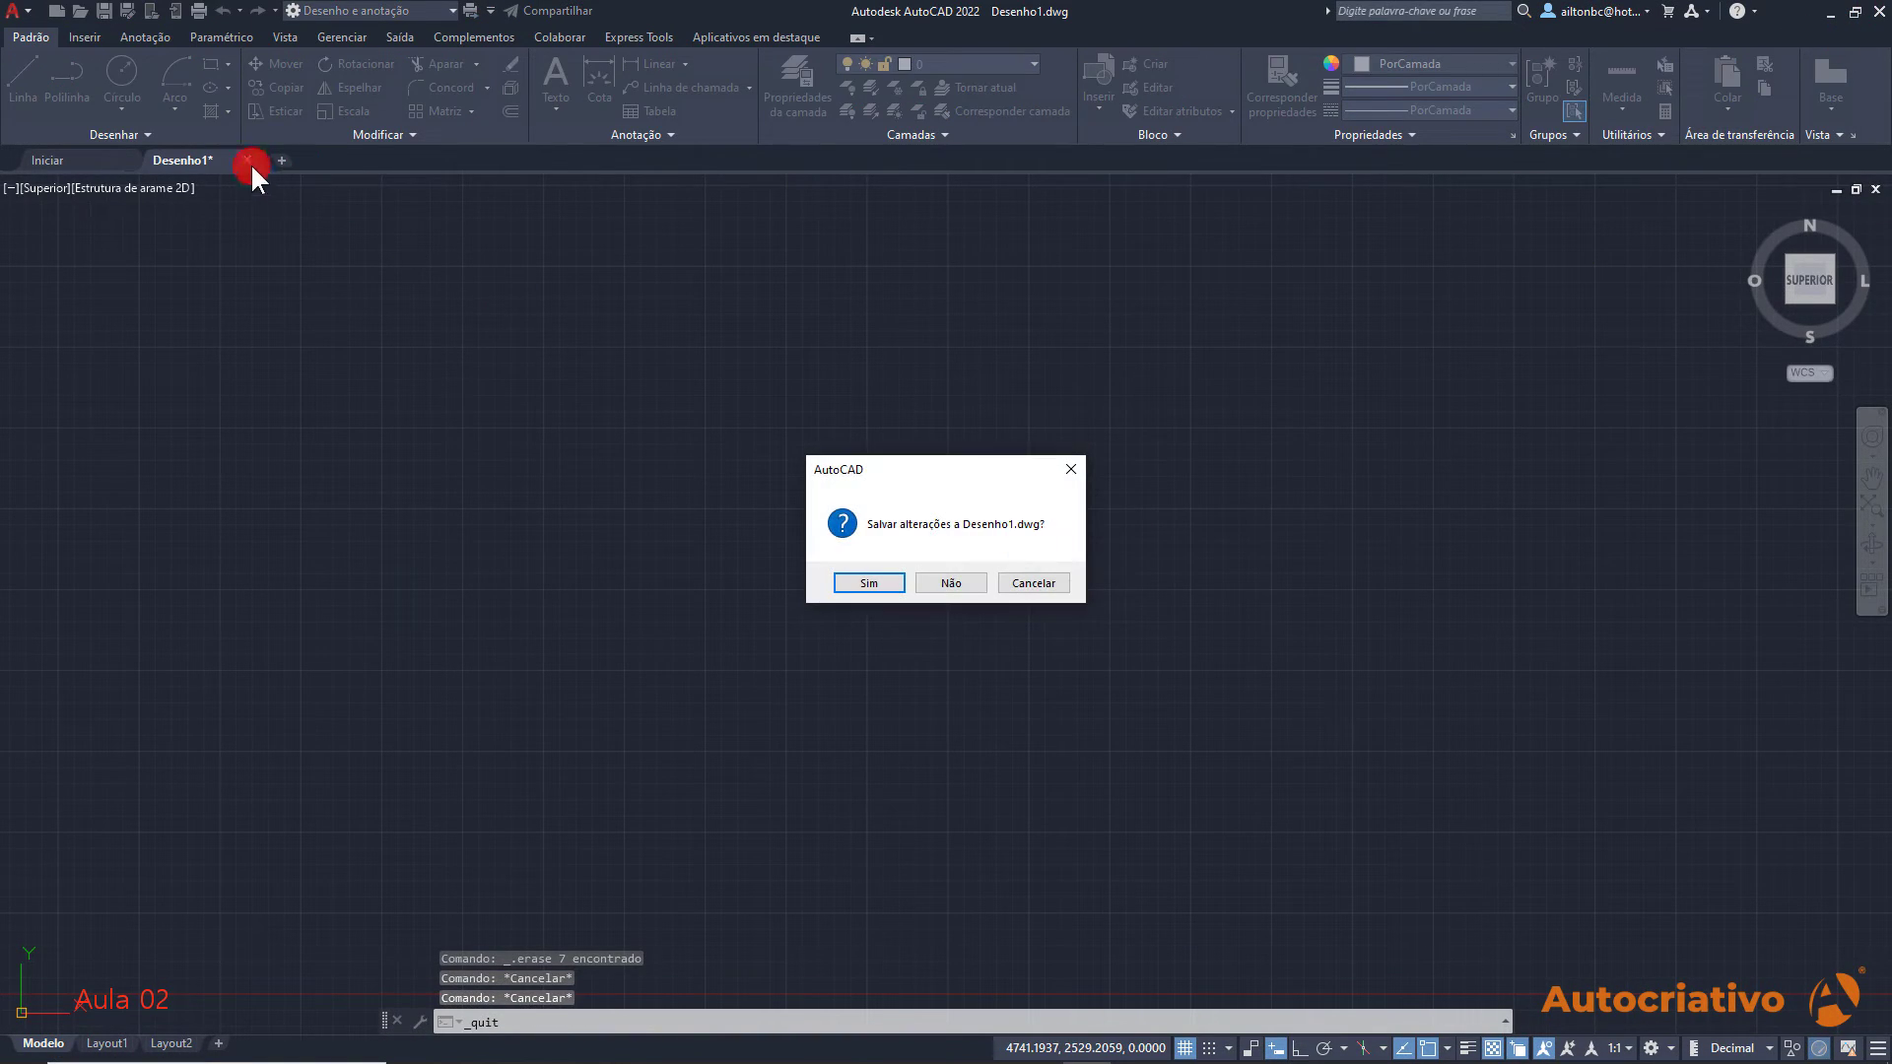
click(951, 582)
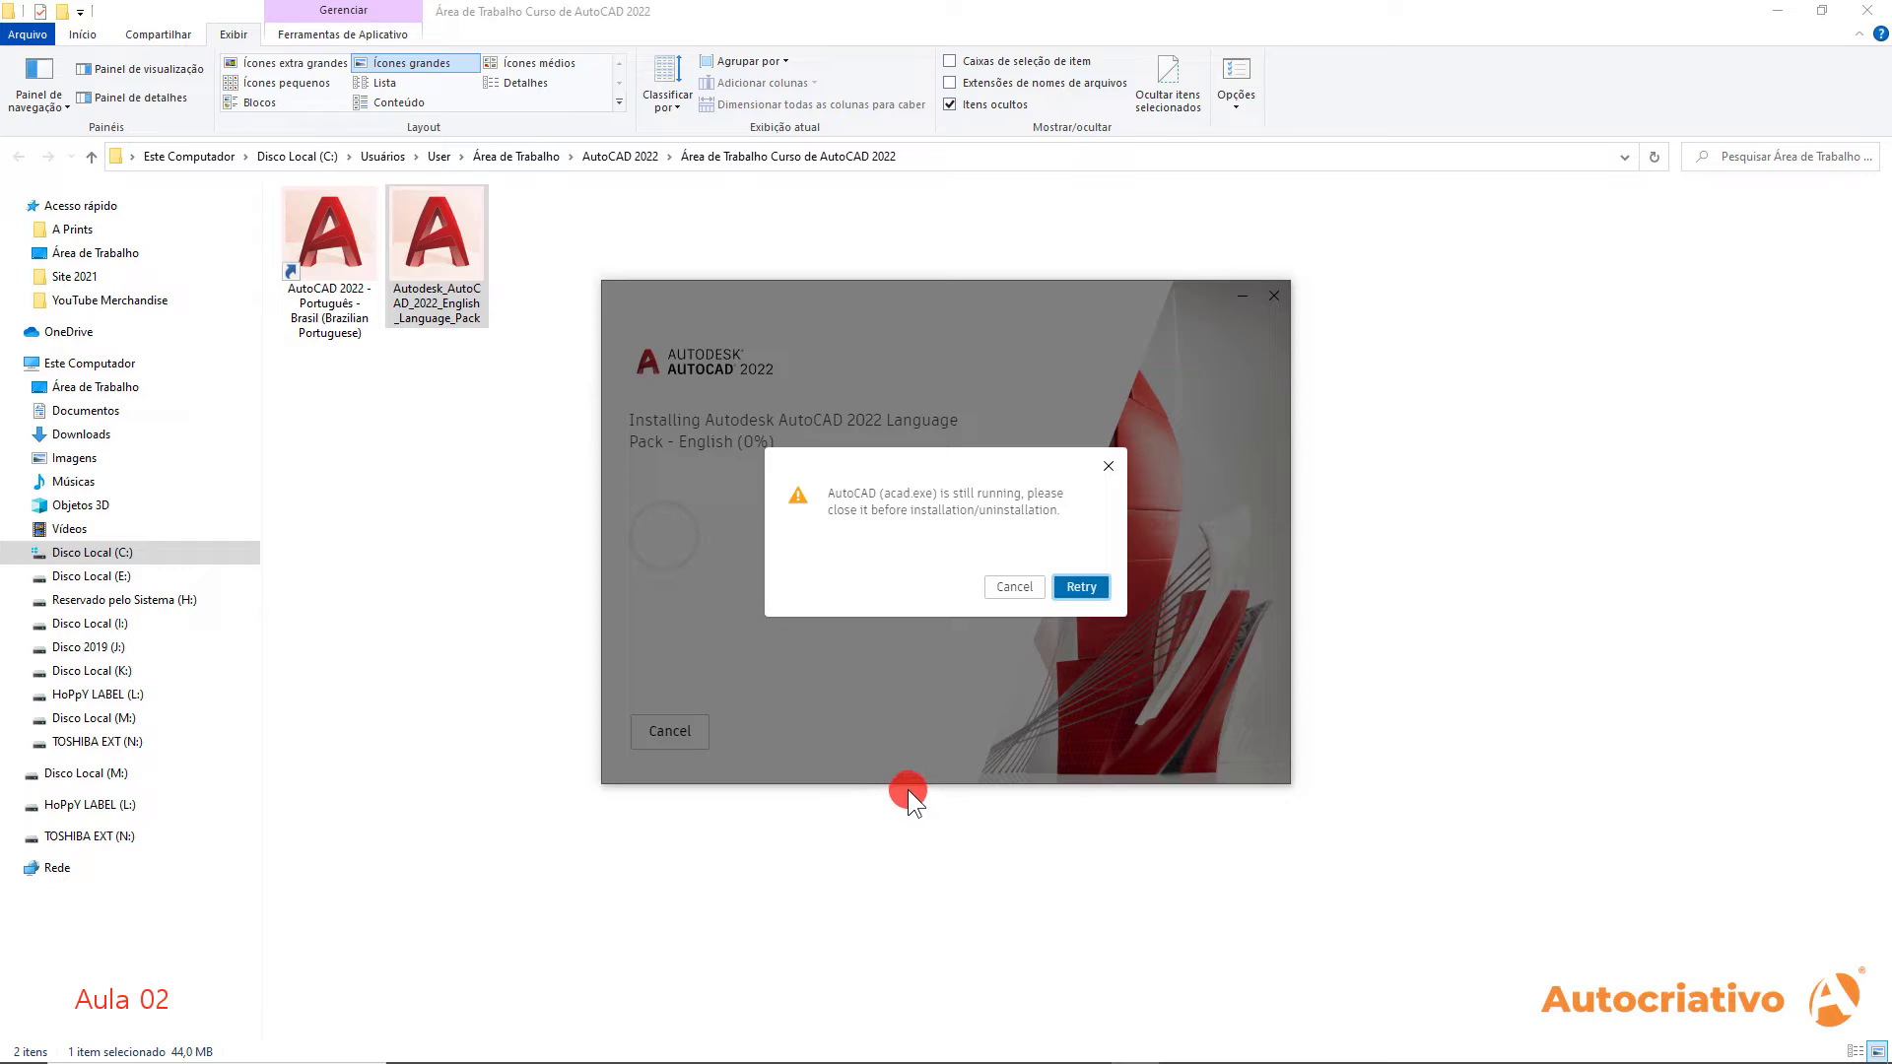
click(1079, 588)
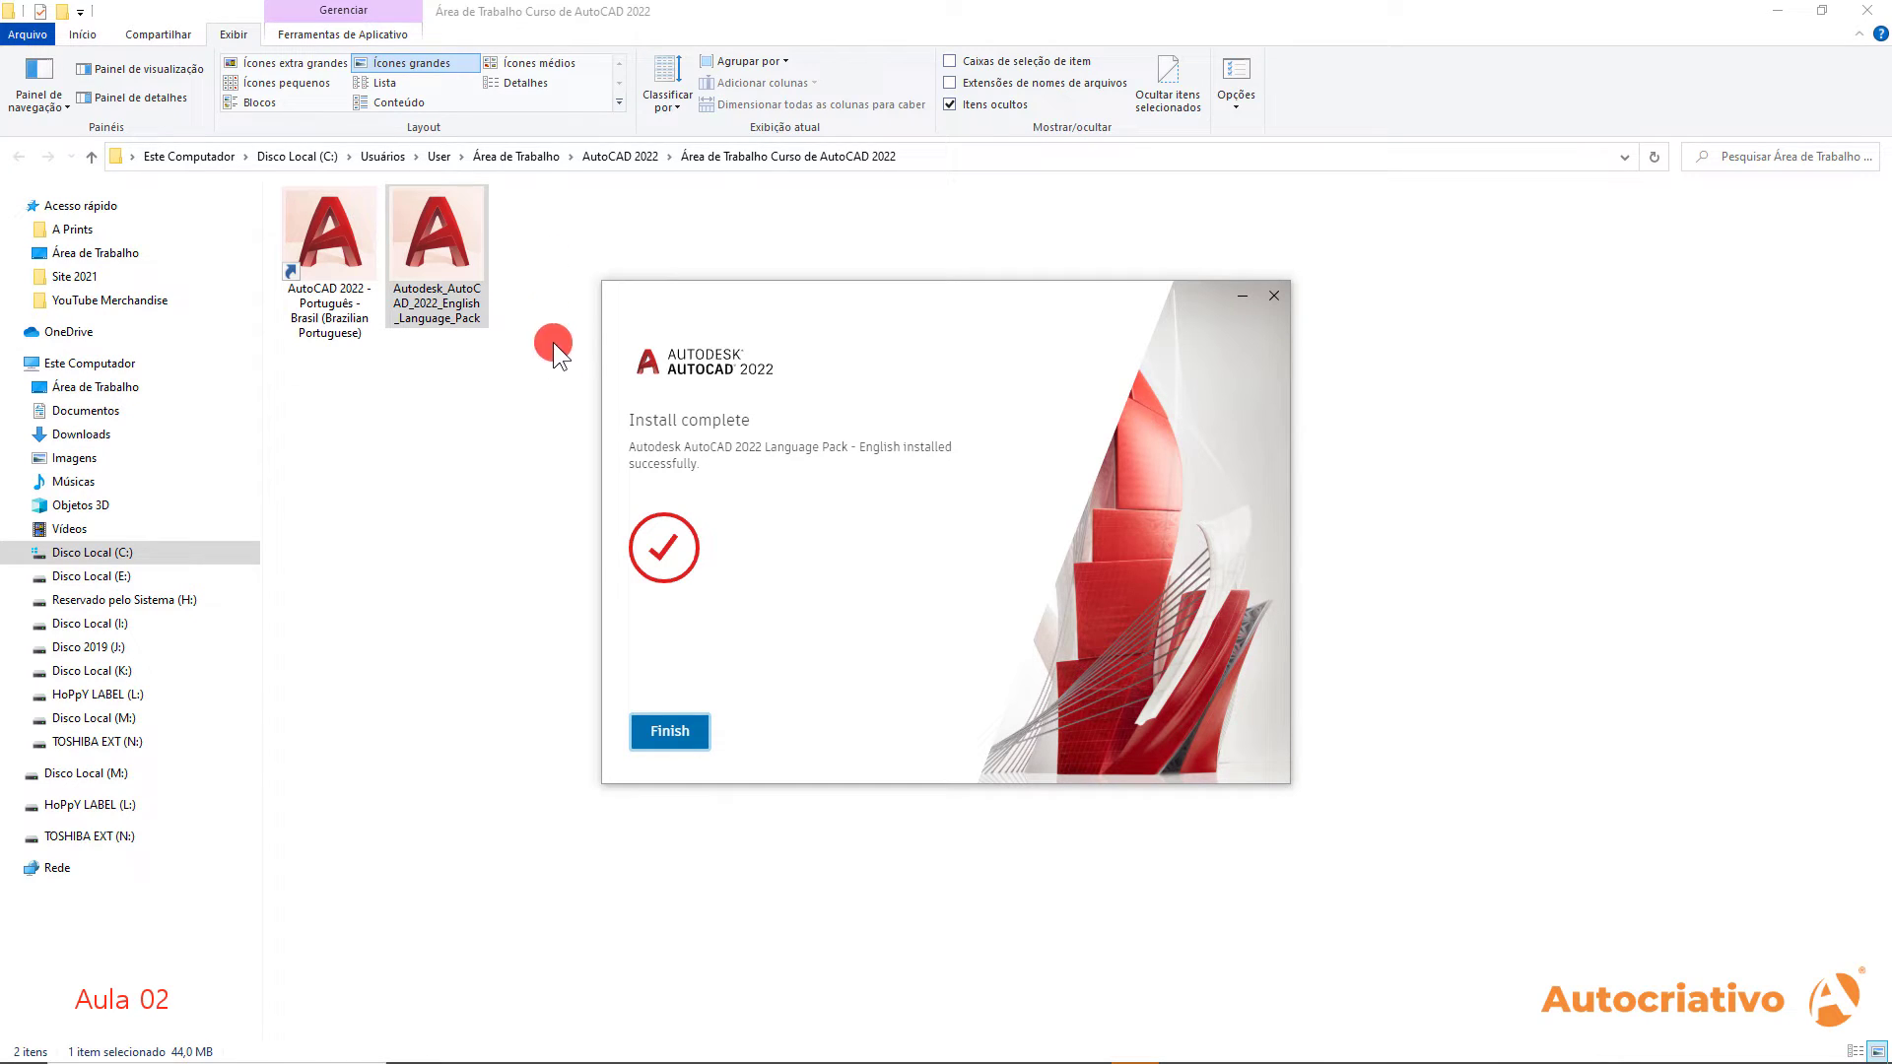
click(673, 739)
click(891, 581)
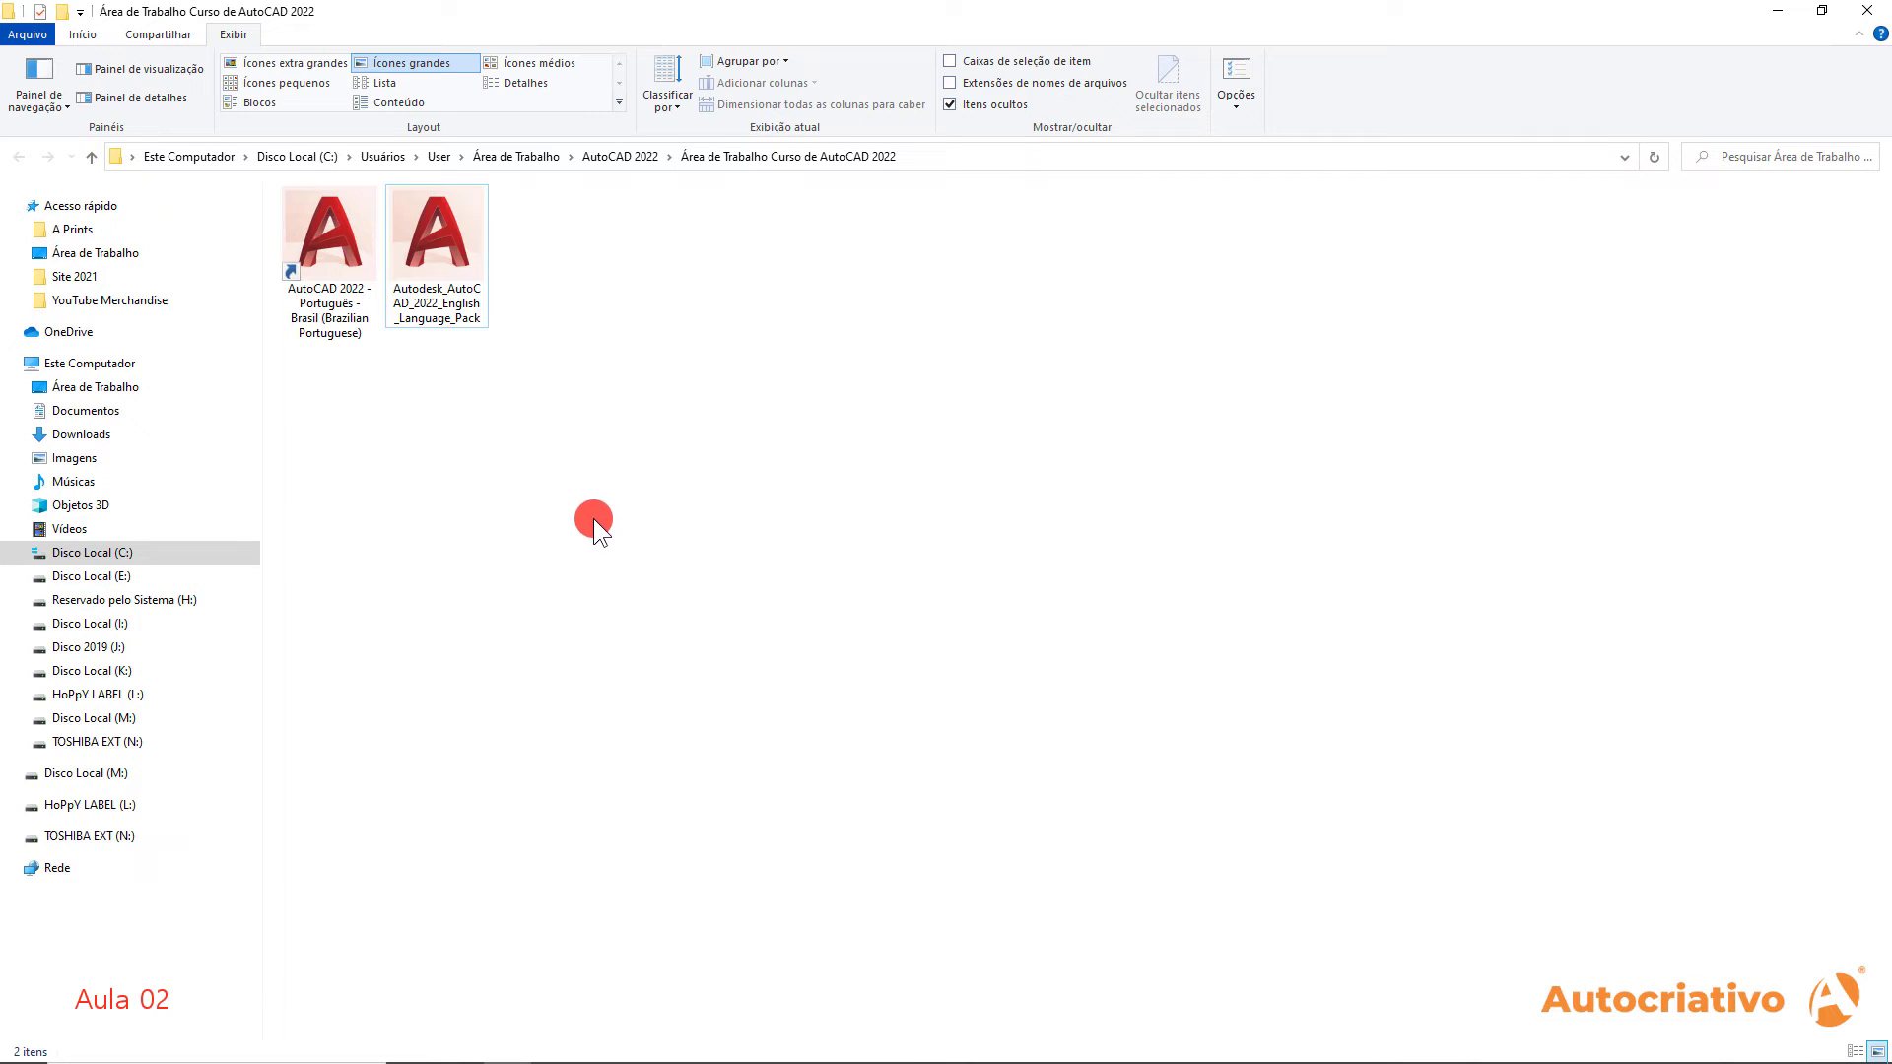
Paste the "AutoCAD 2022 - English" shortcut into the course folder and delete the language pack installer file
right_click(601, 440)
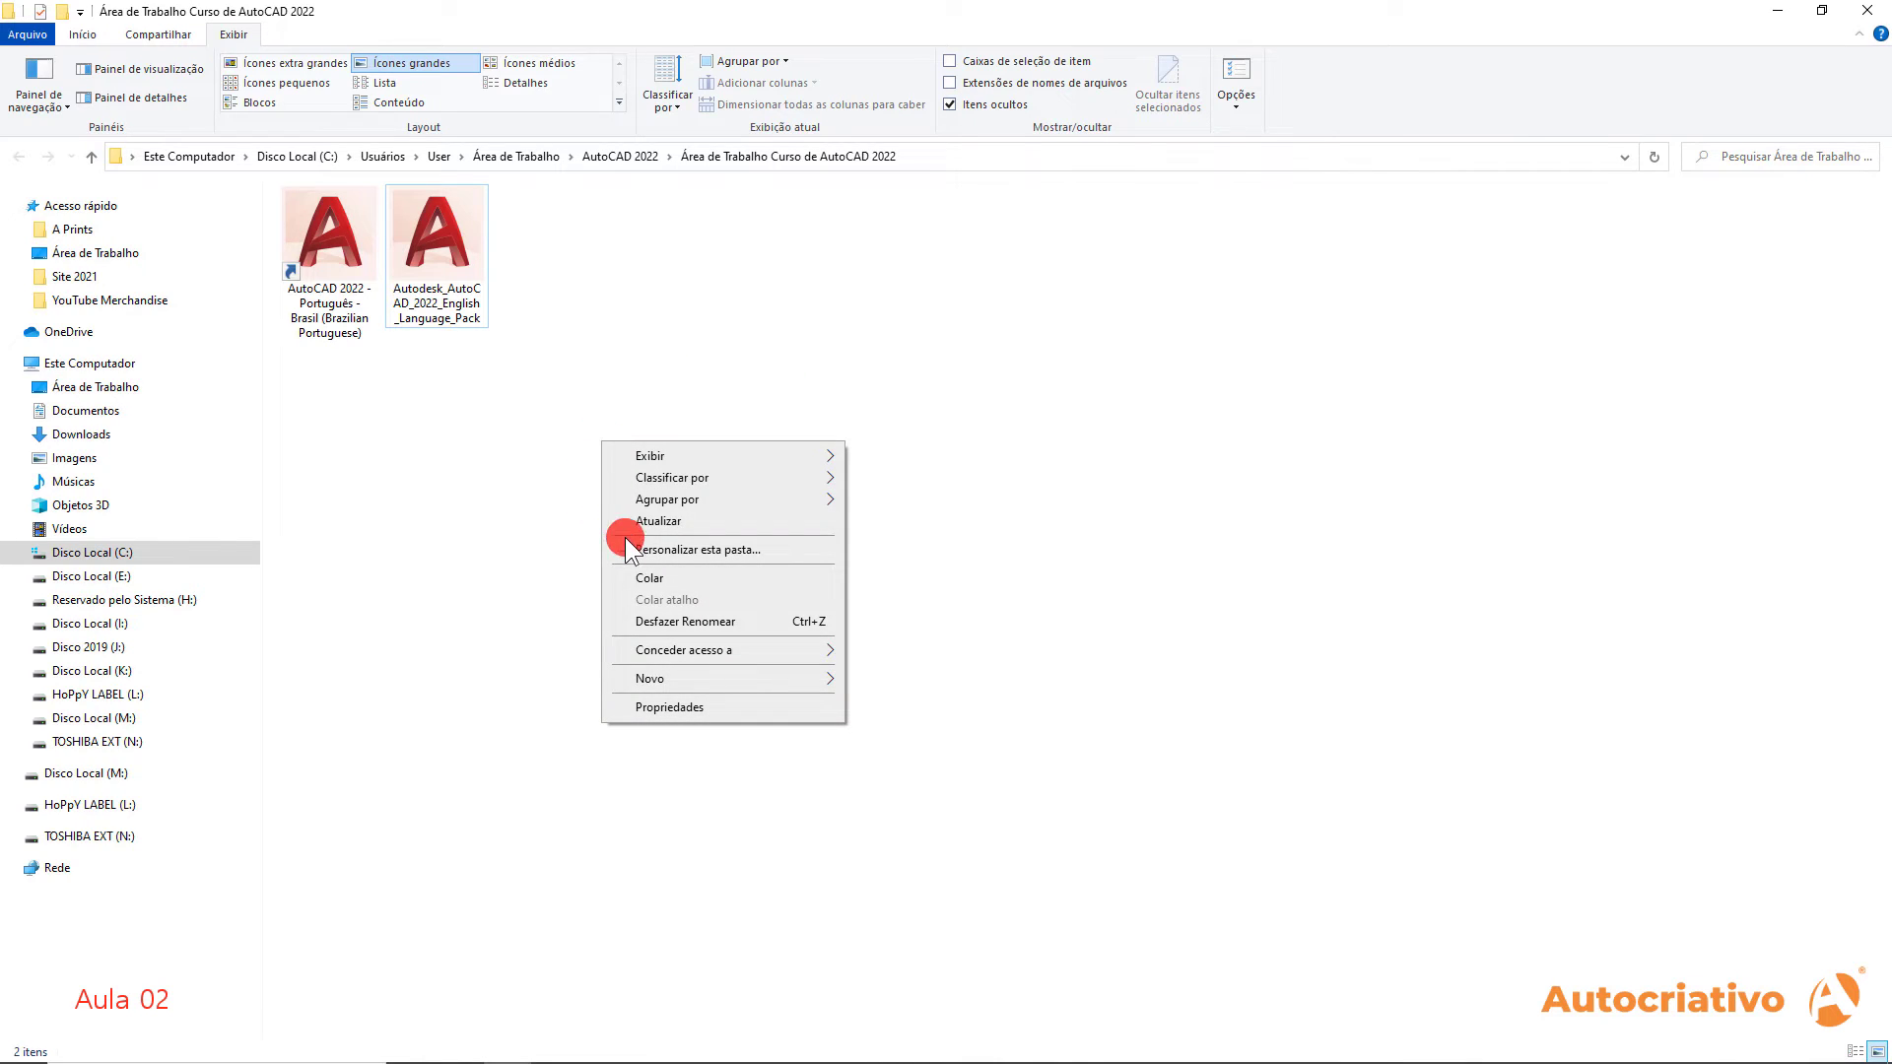
click(655, 577)
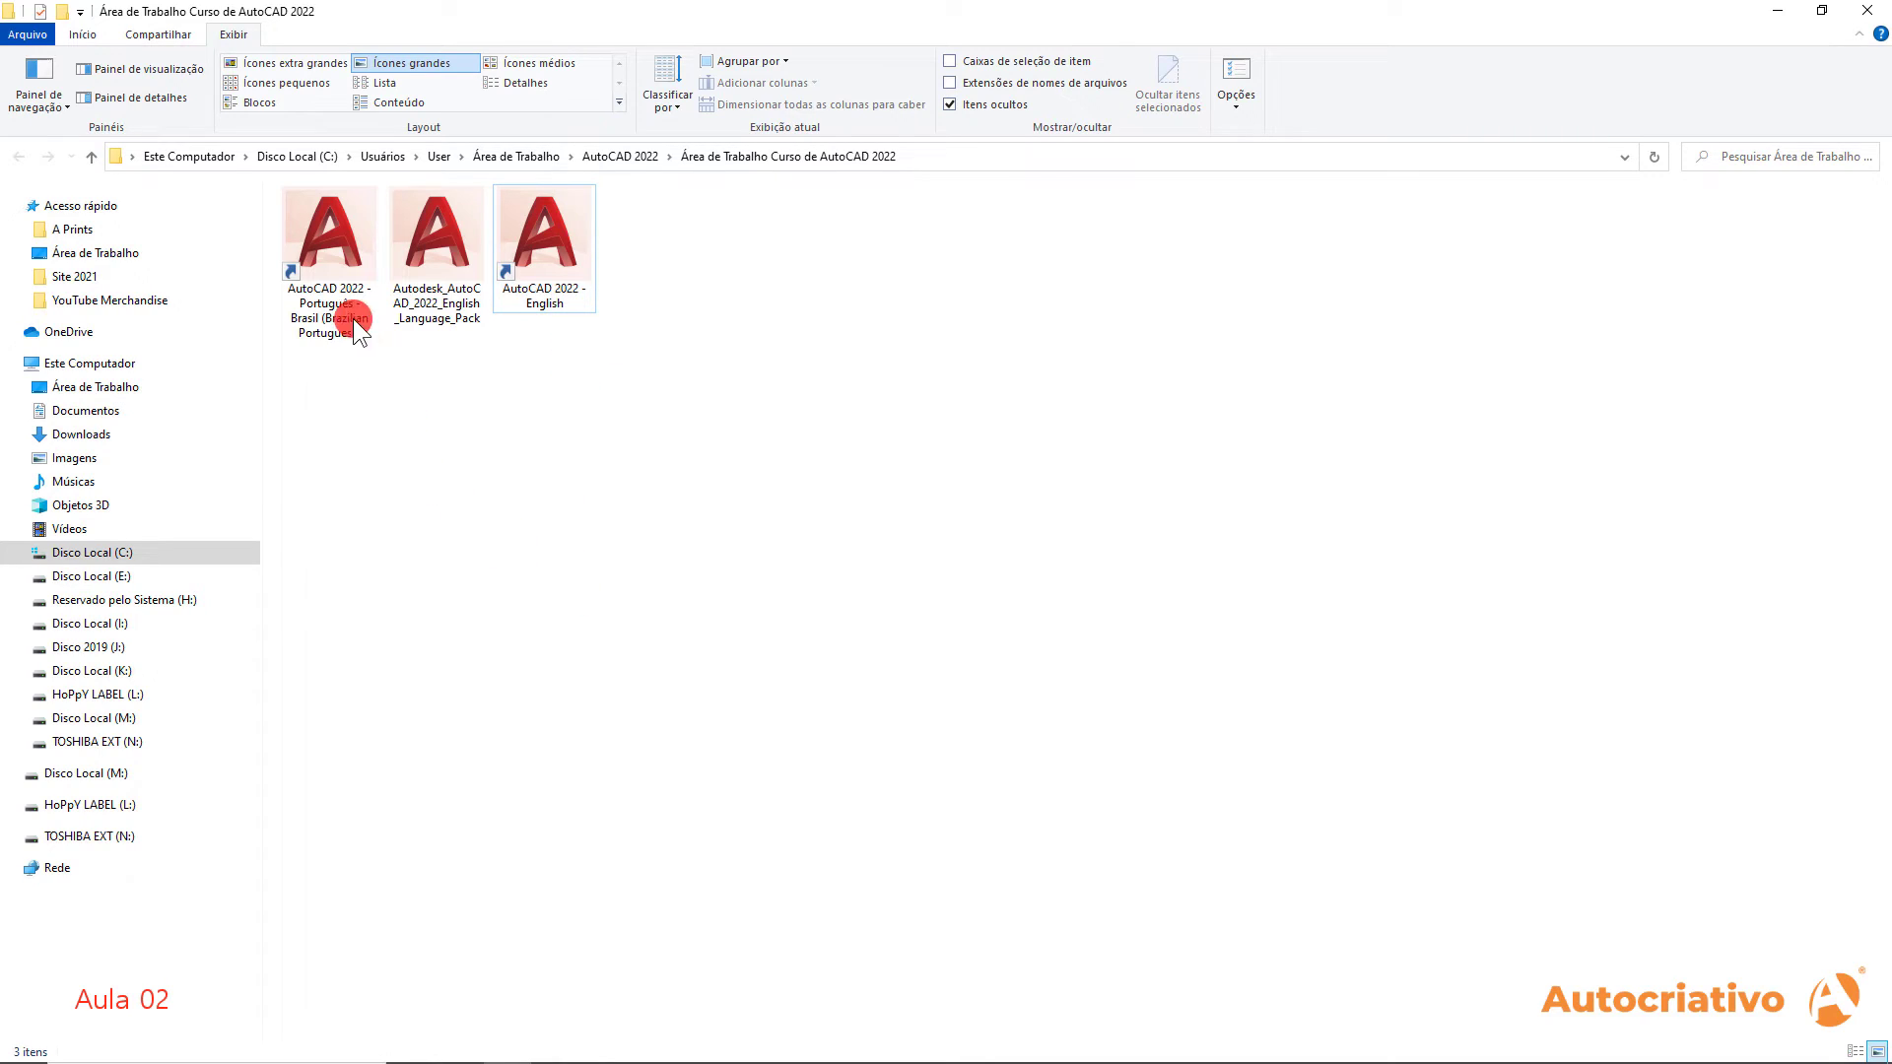
click(441, 227)
right_click(436, 235)
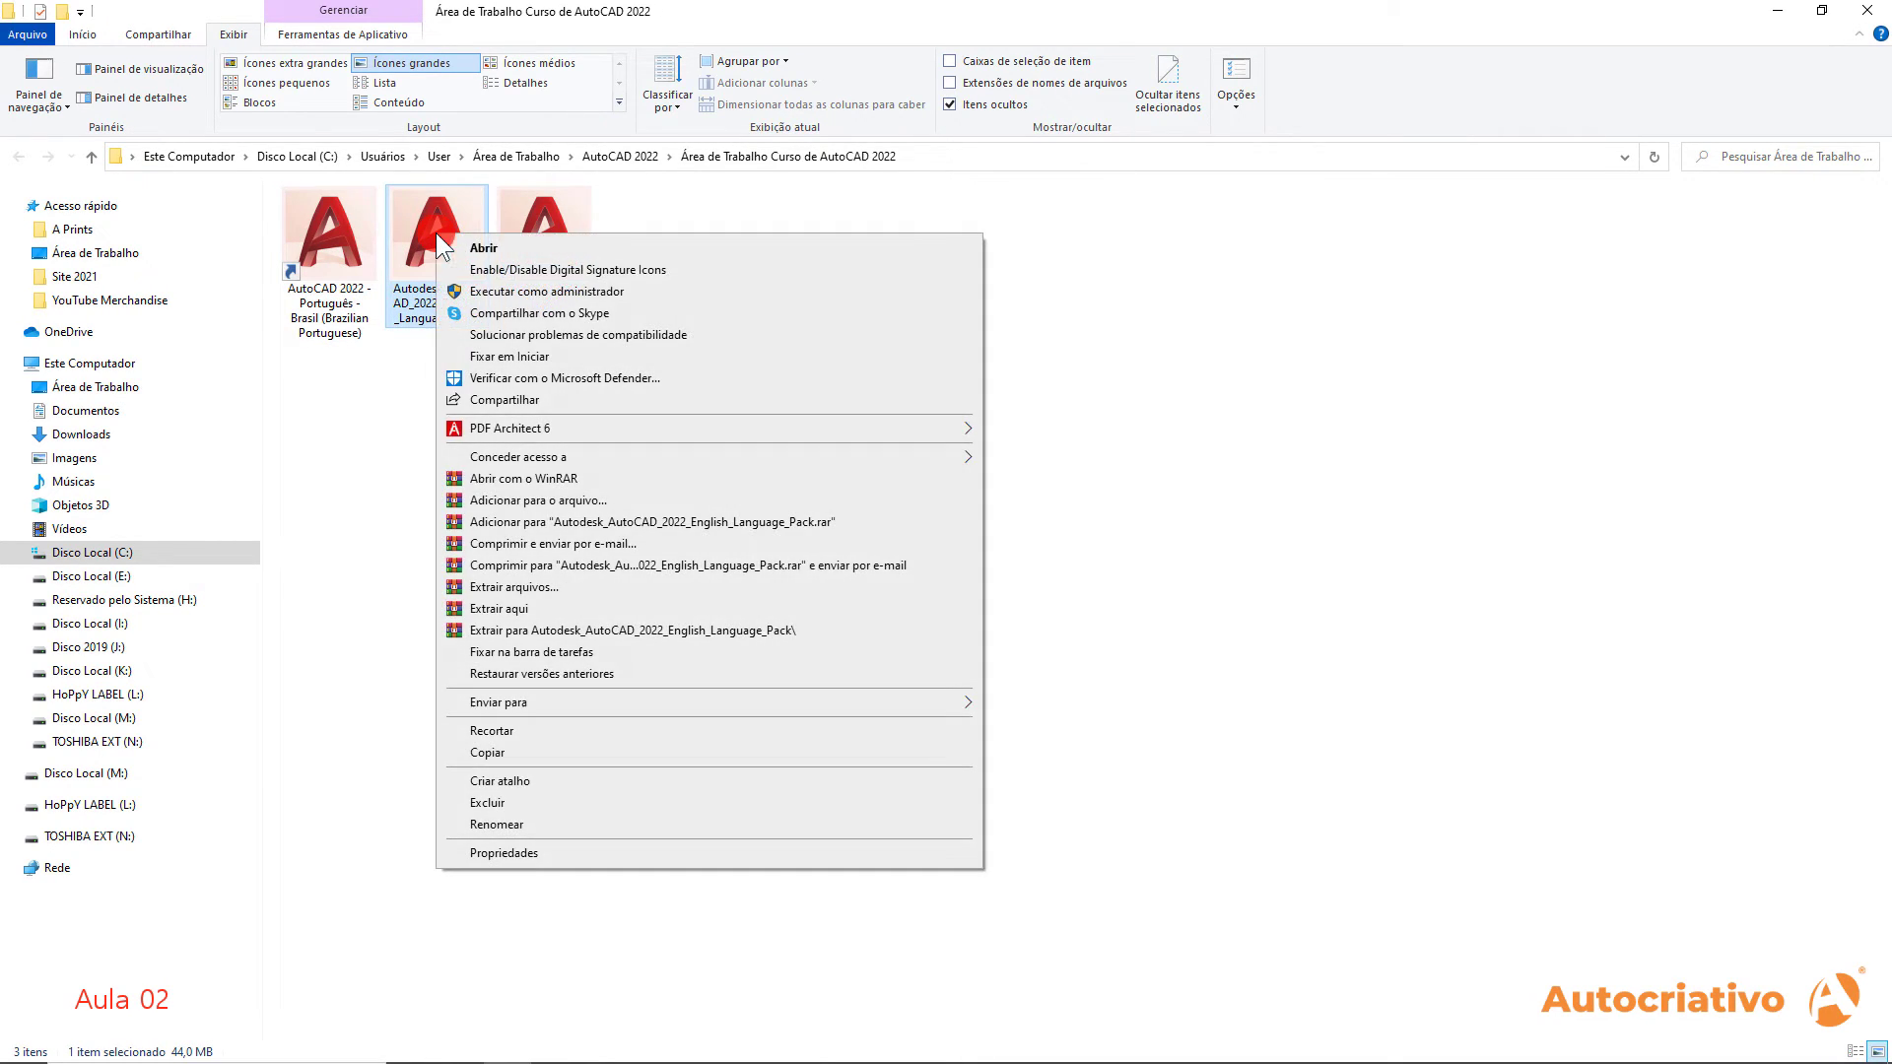
click(516, 802)
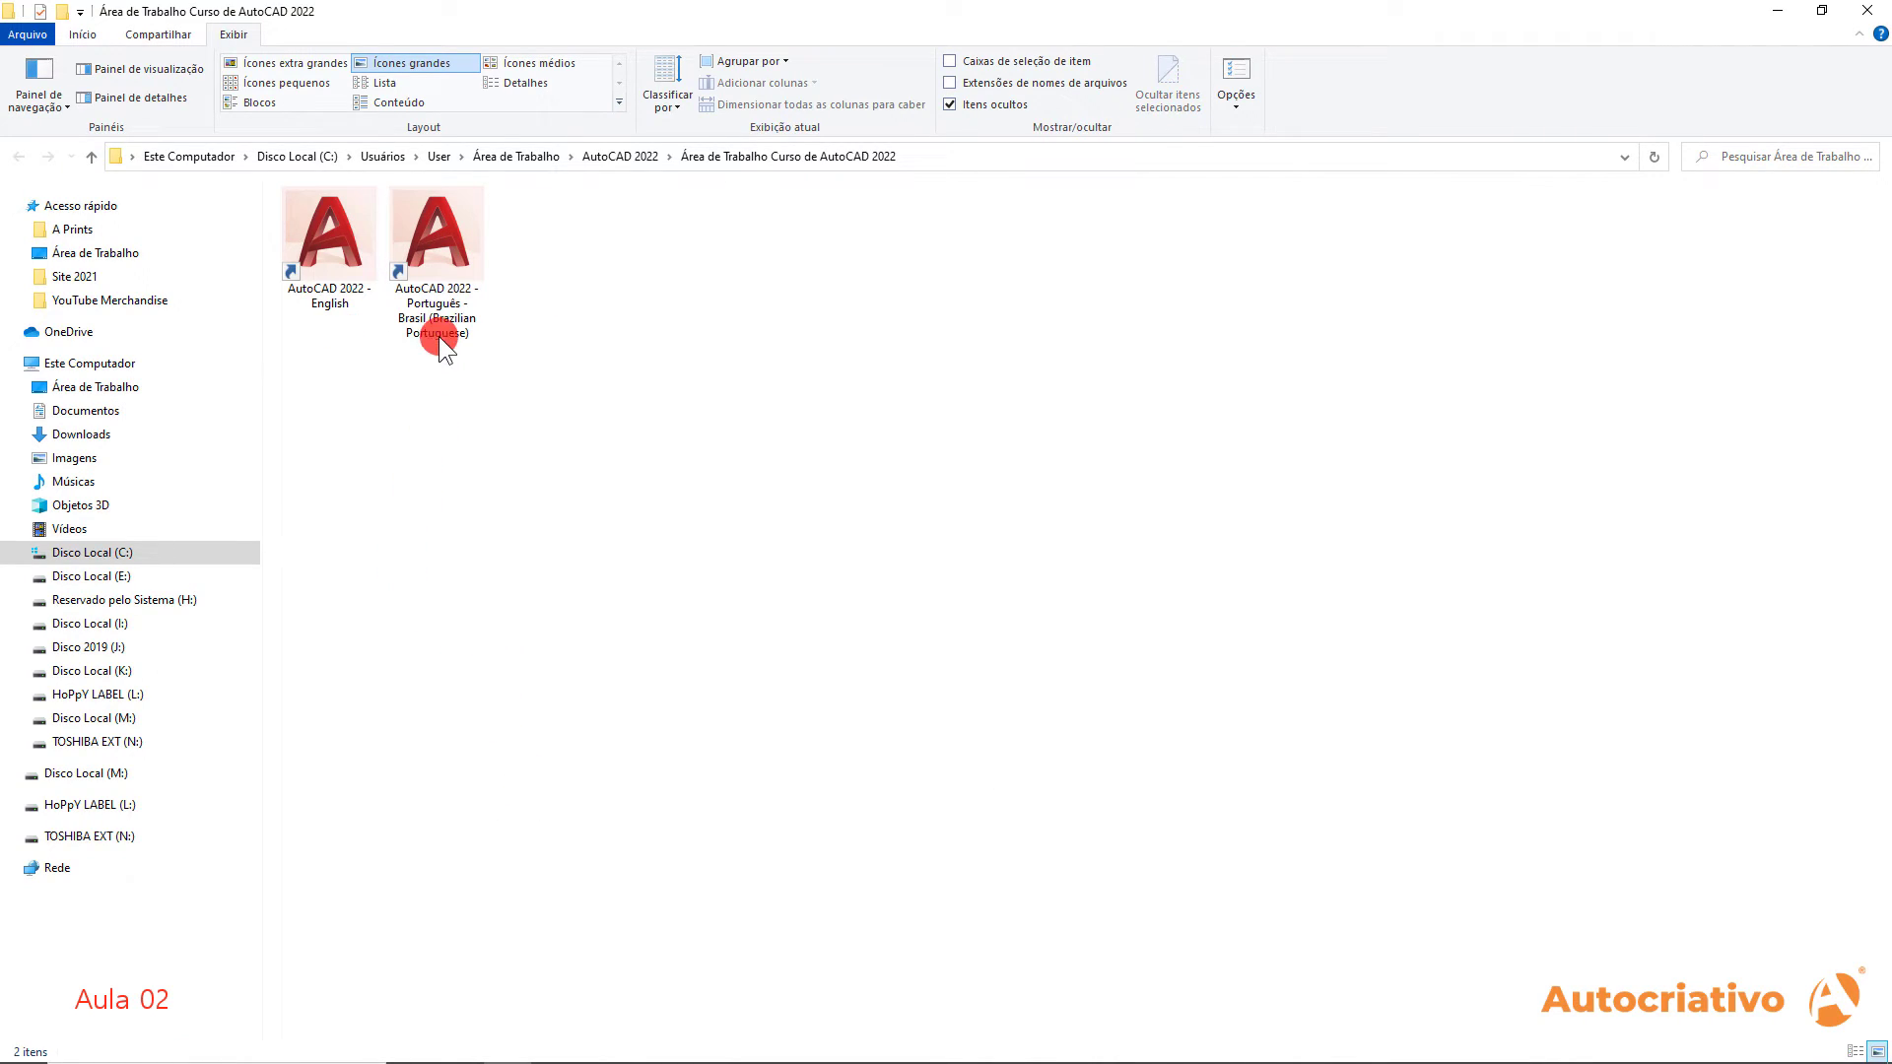
click(431, 304)
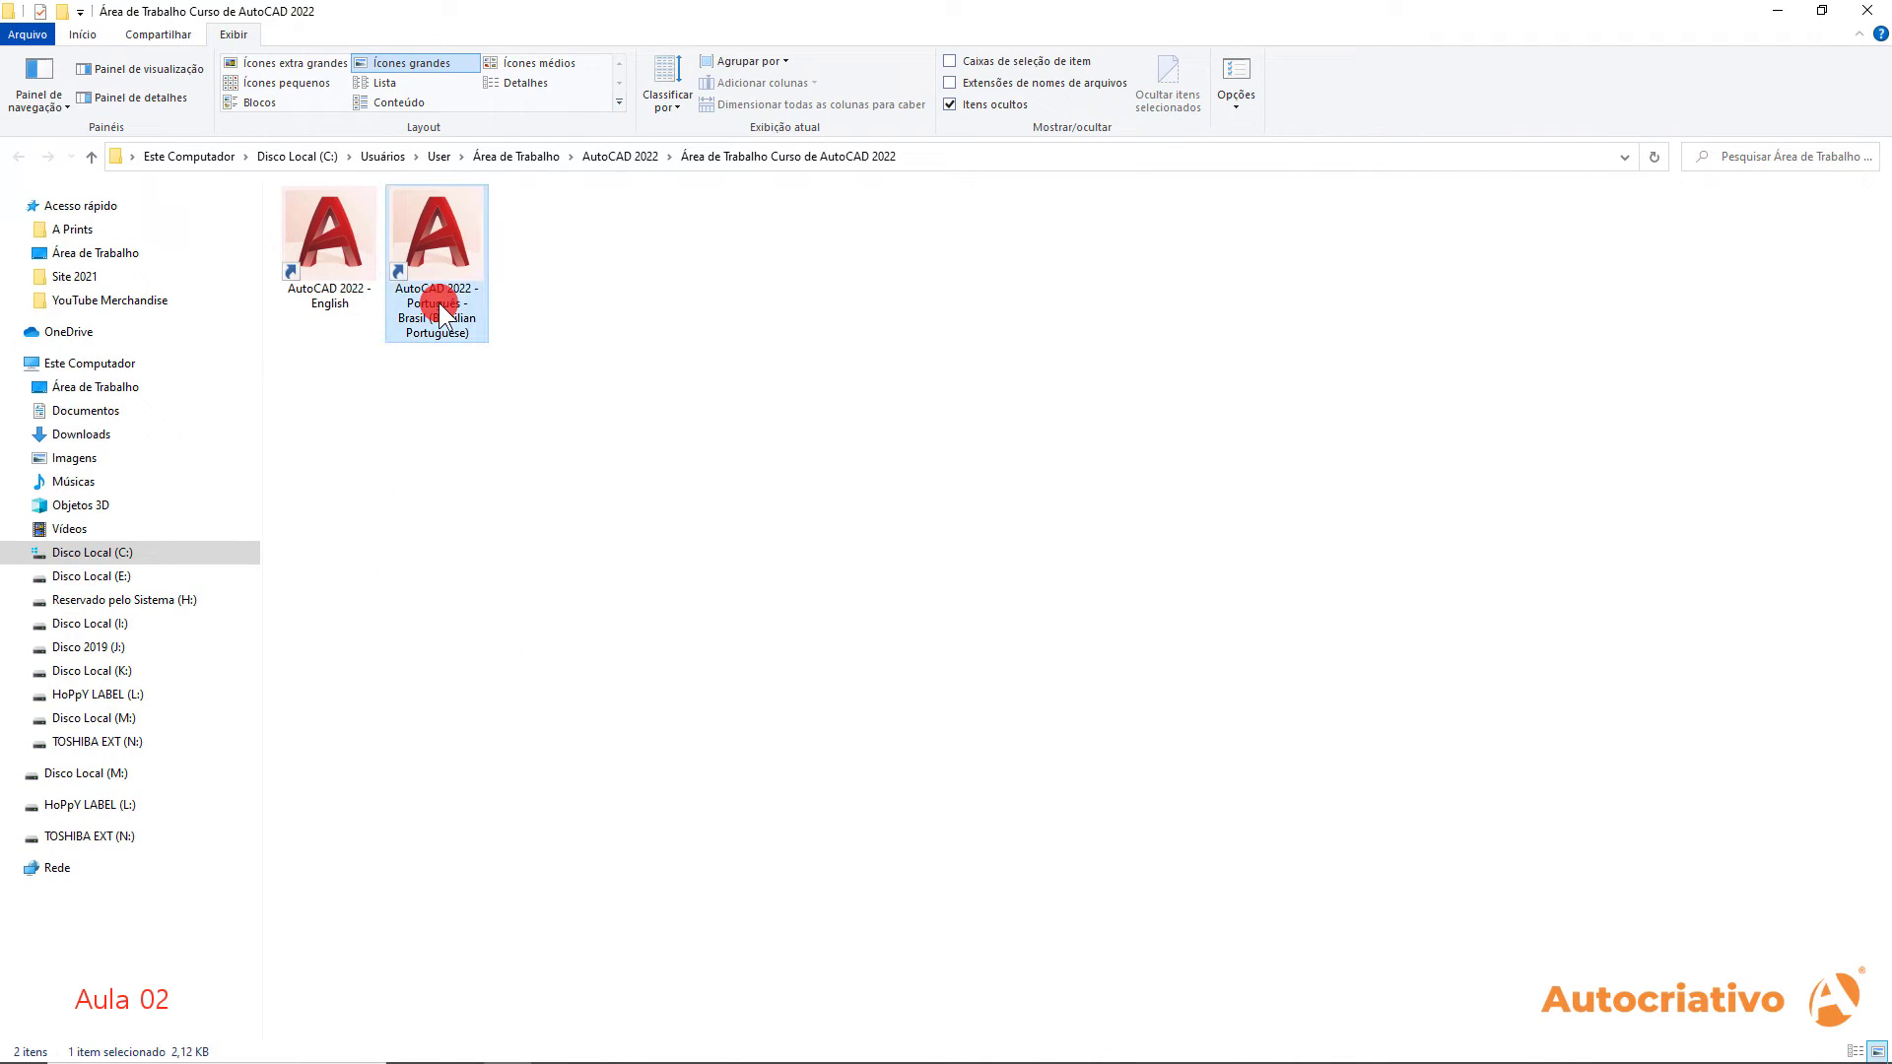
click(330, 246)
click(552, 448)
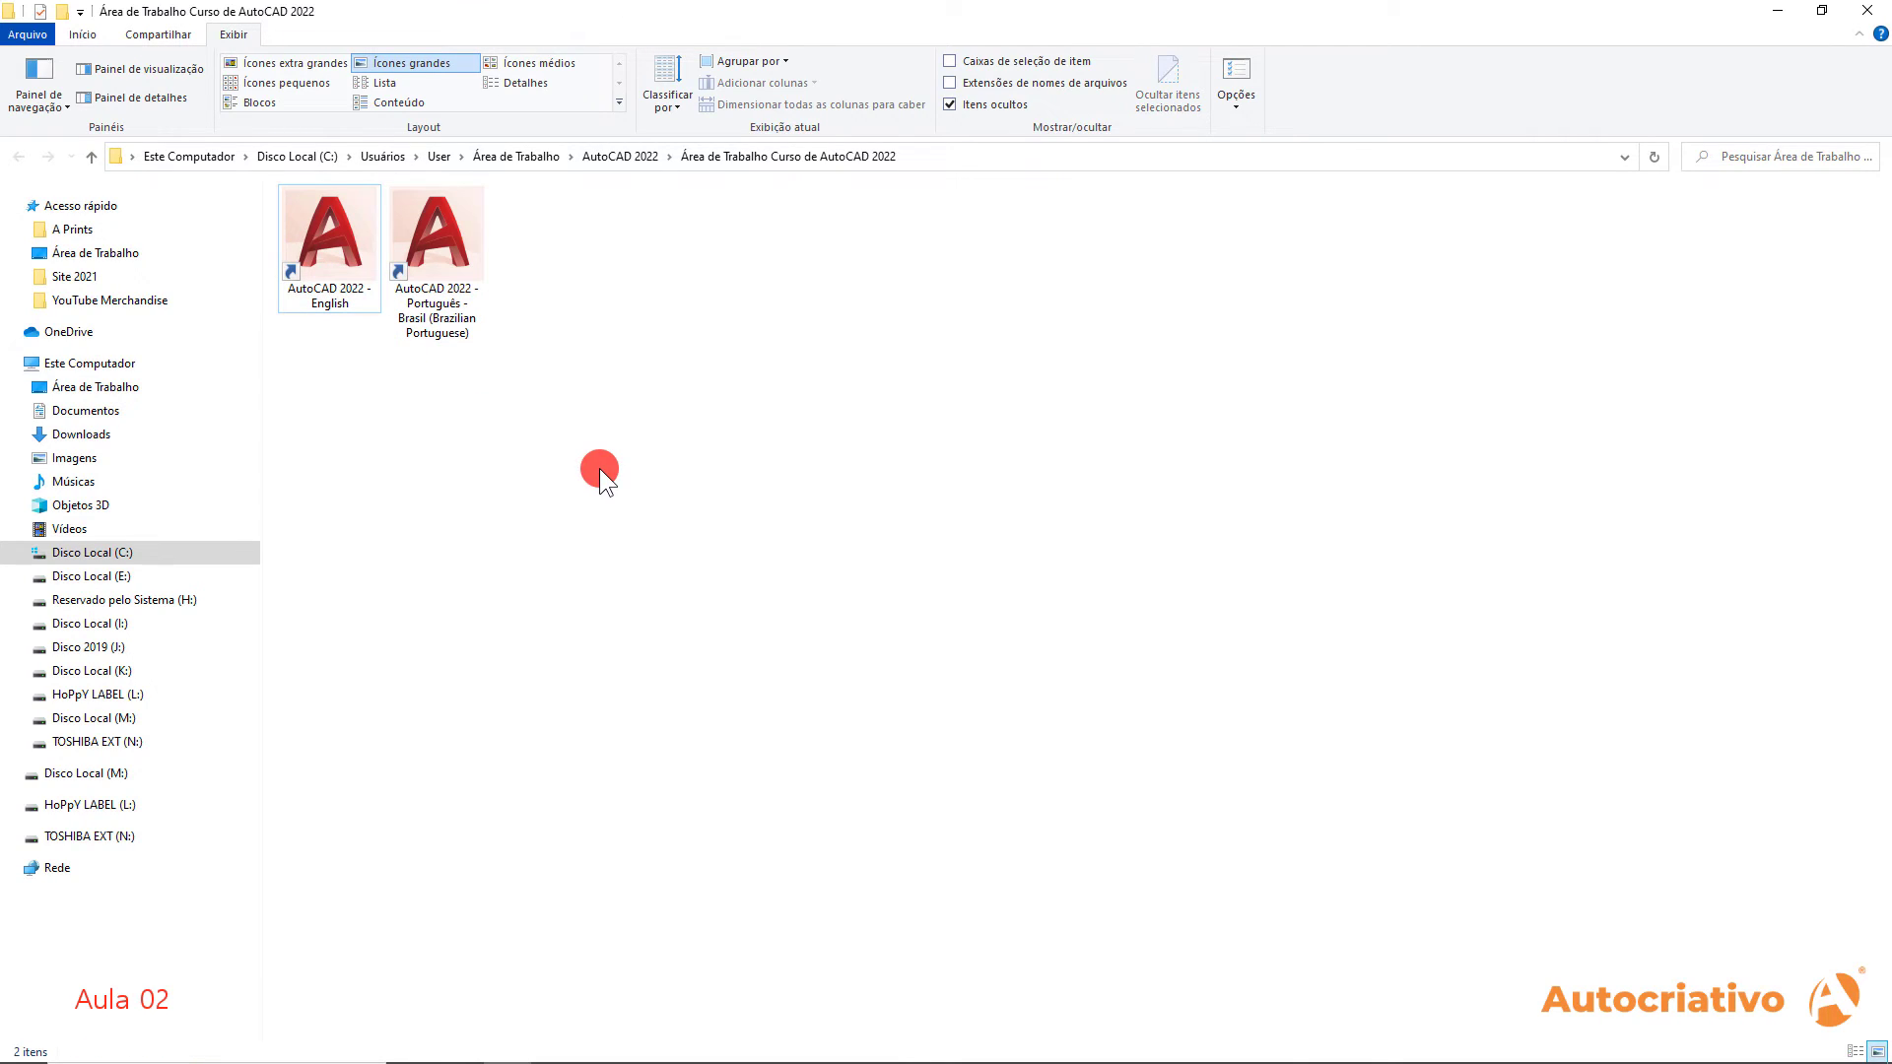
Launch AutoCAD 2022 in English from its shortcut, maximize its window and create a new drawing
double_click(355, 276)
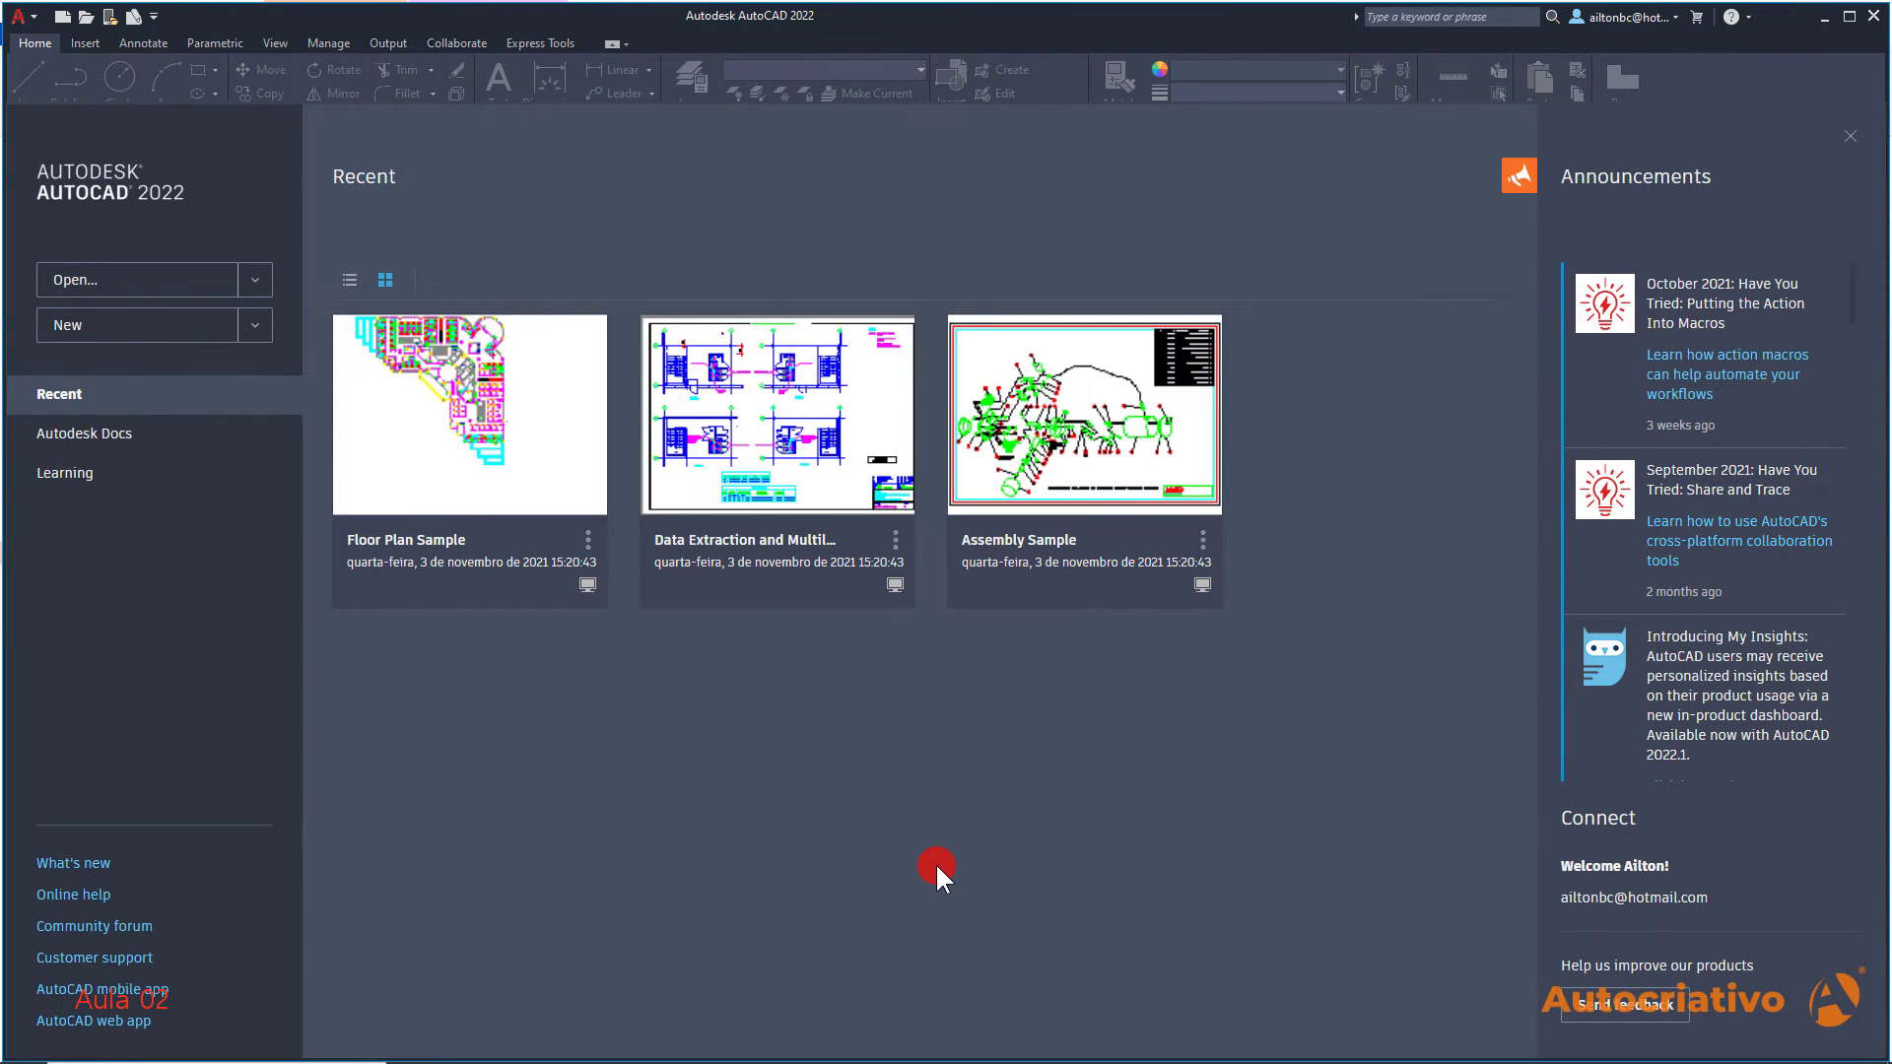
click(1847, 18)
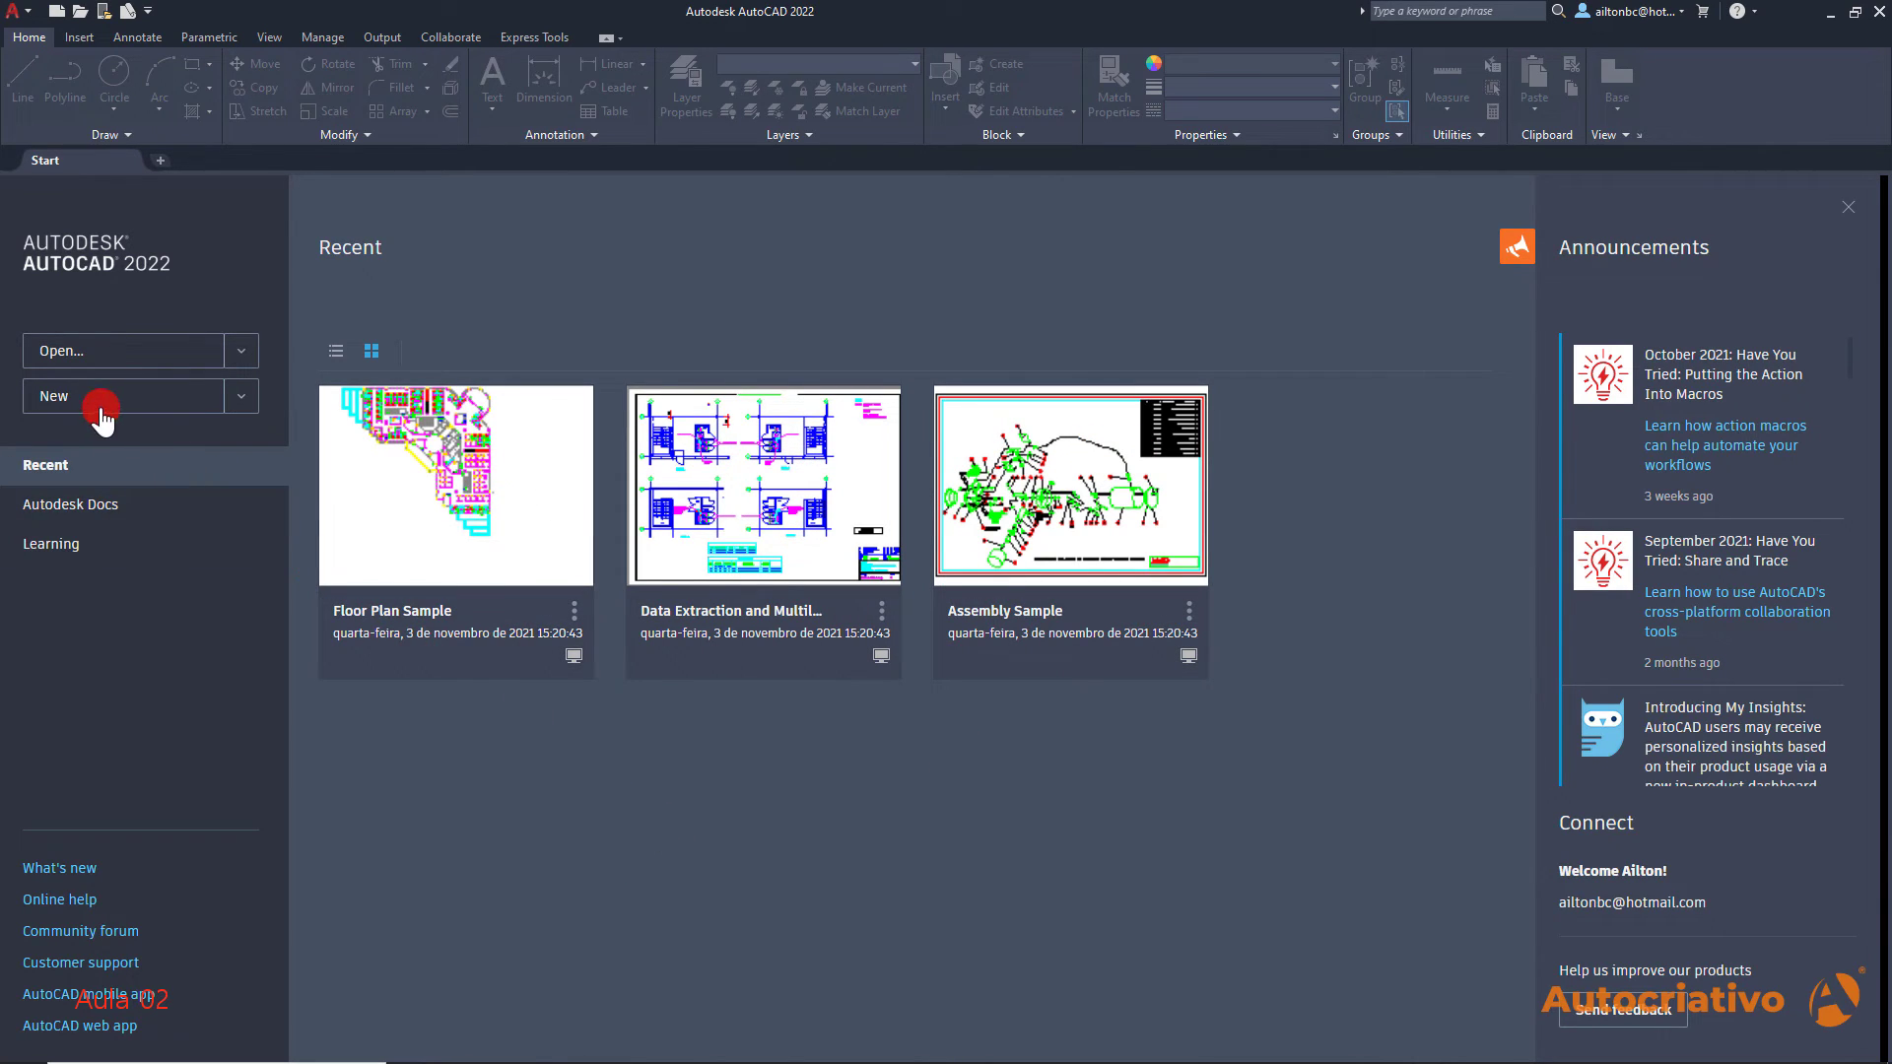
click(55, 399)
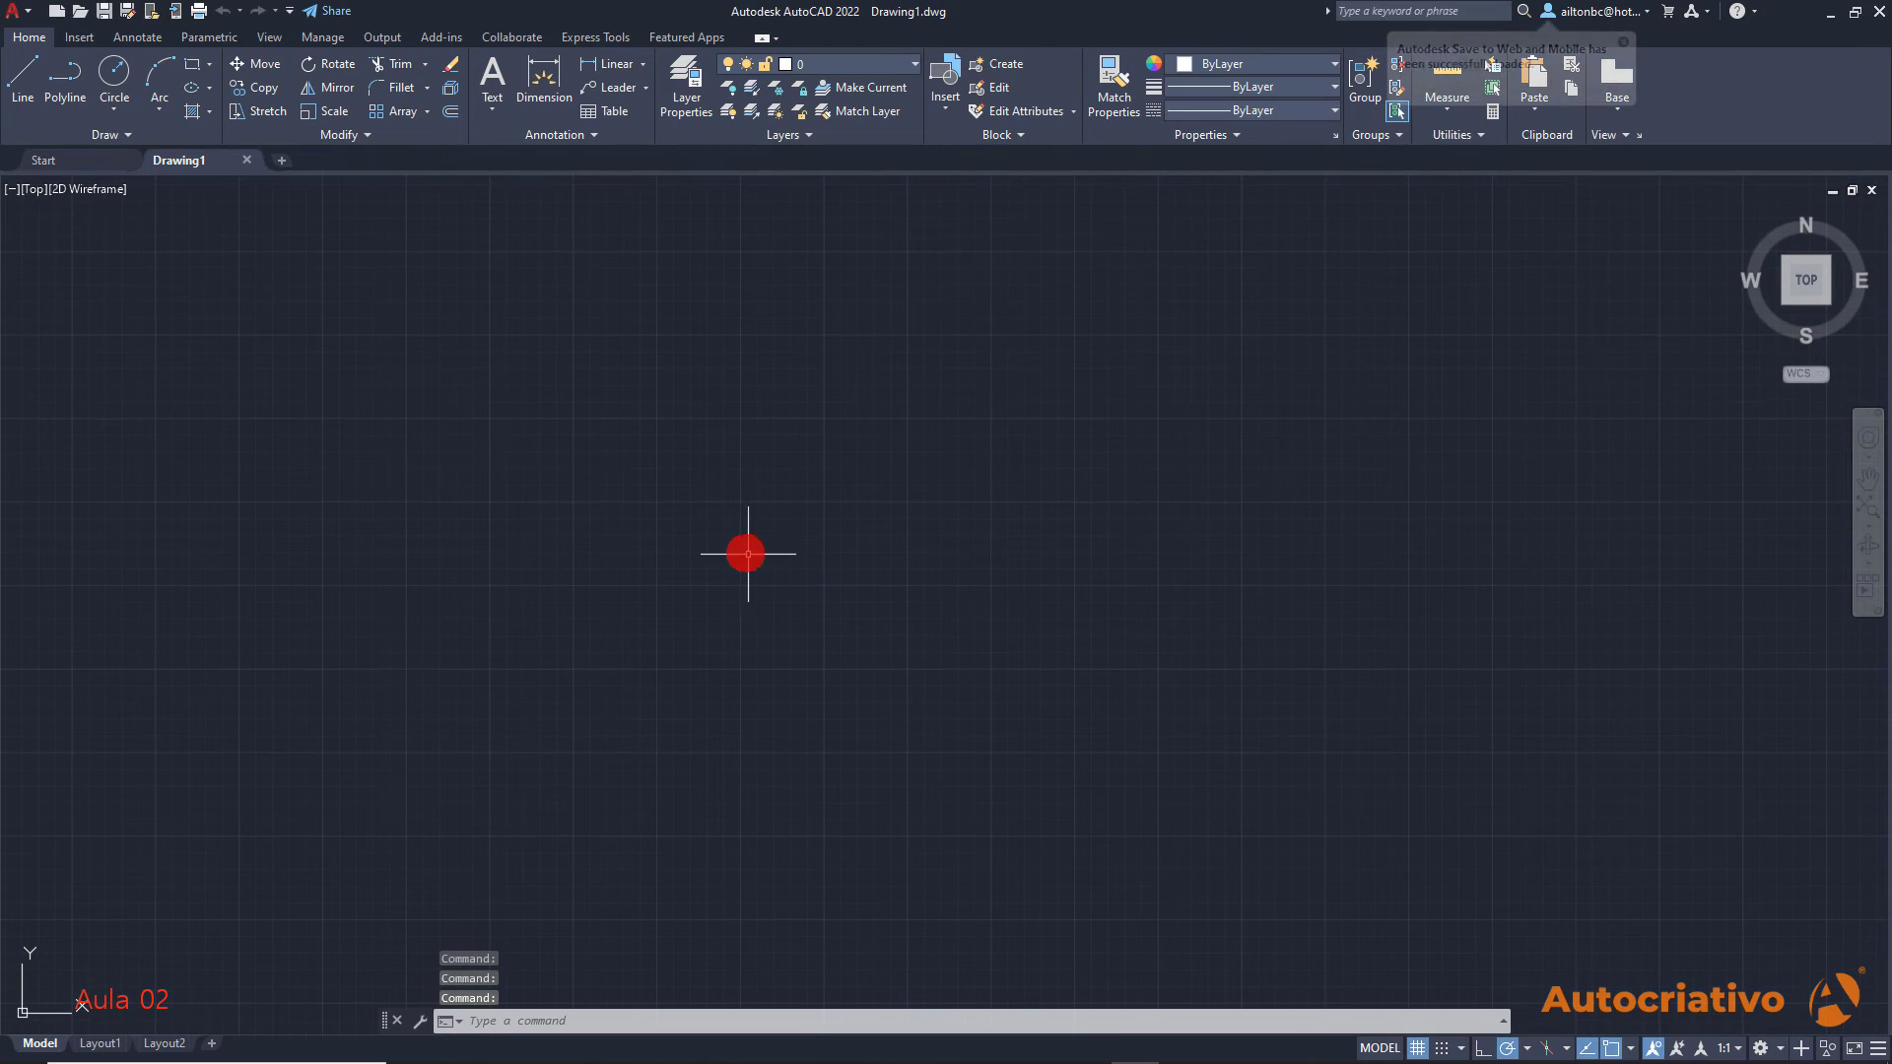
Examine the English interface, including the Insert, Annotate, Parametric, View and Manage tools and the application menu
mouse_move(178, 167)
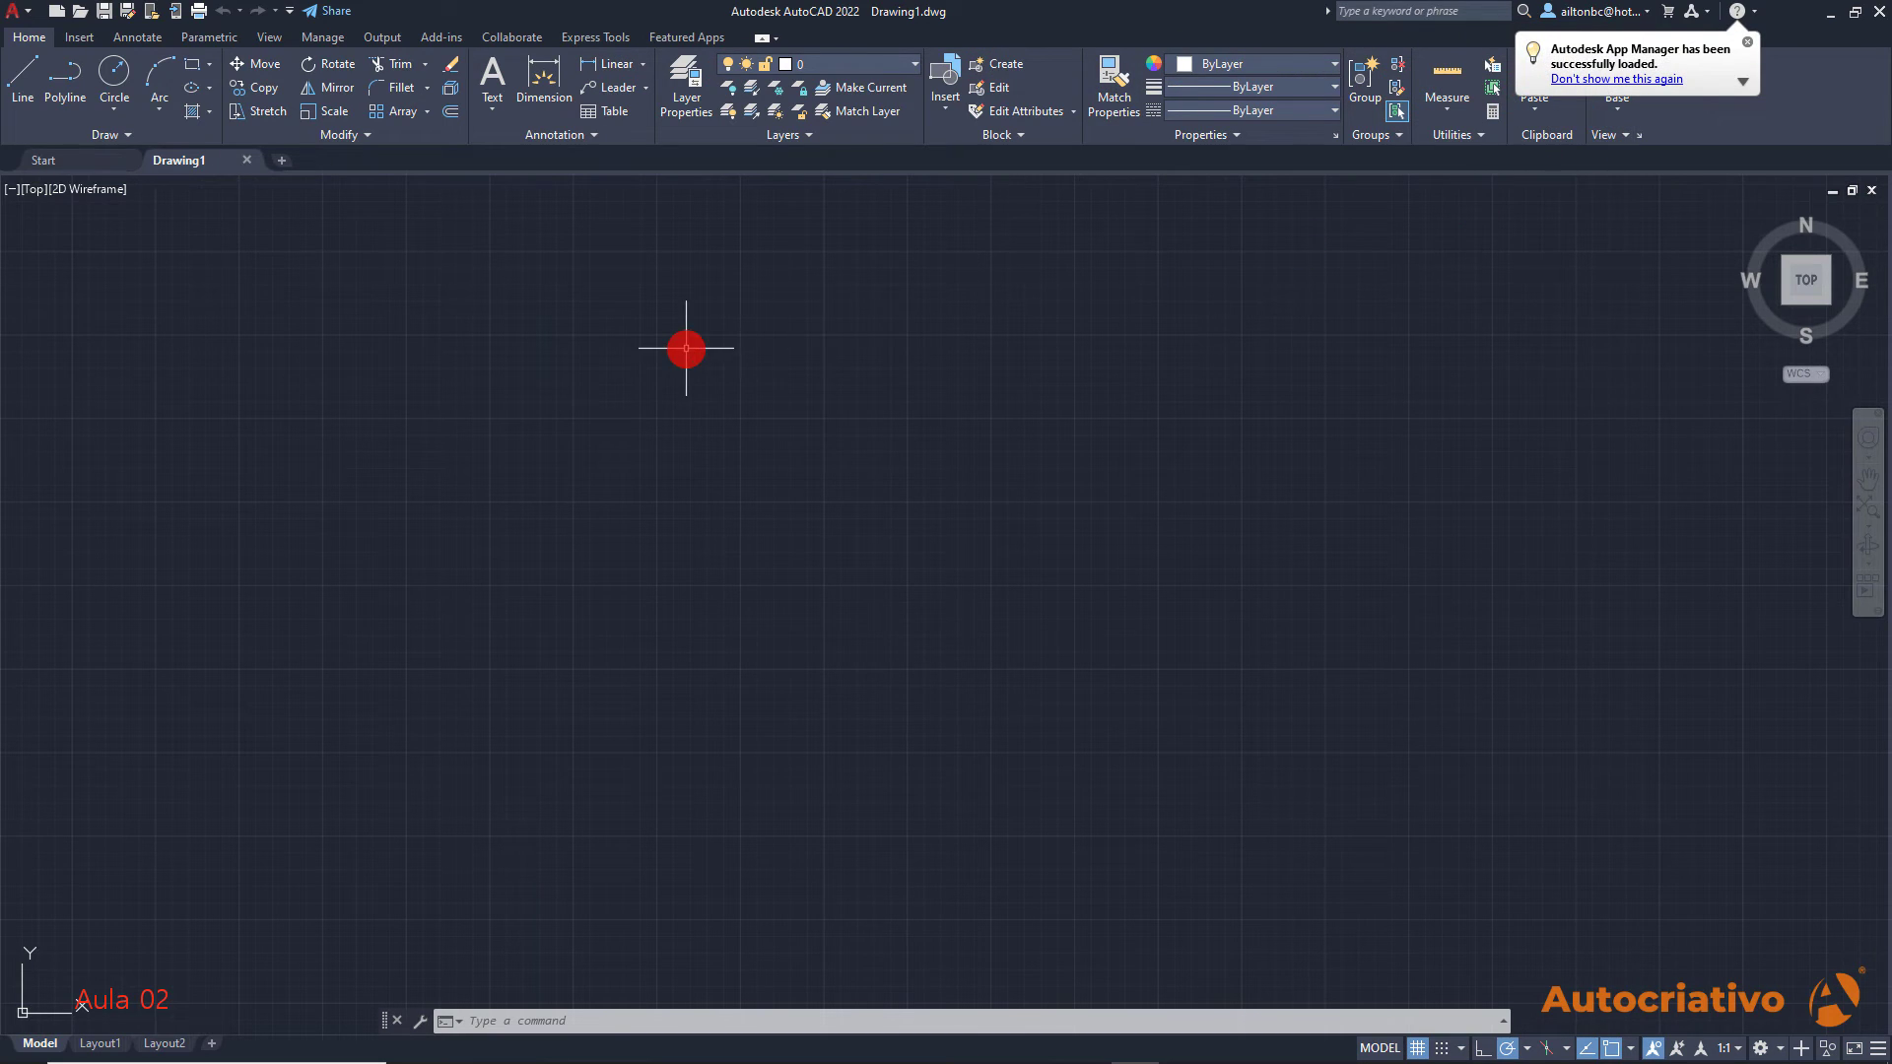
click(77, 37)
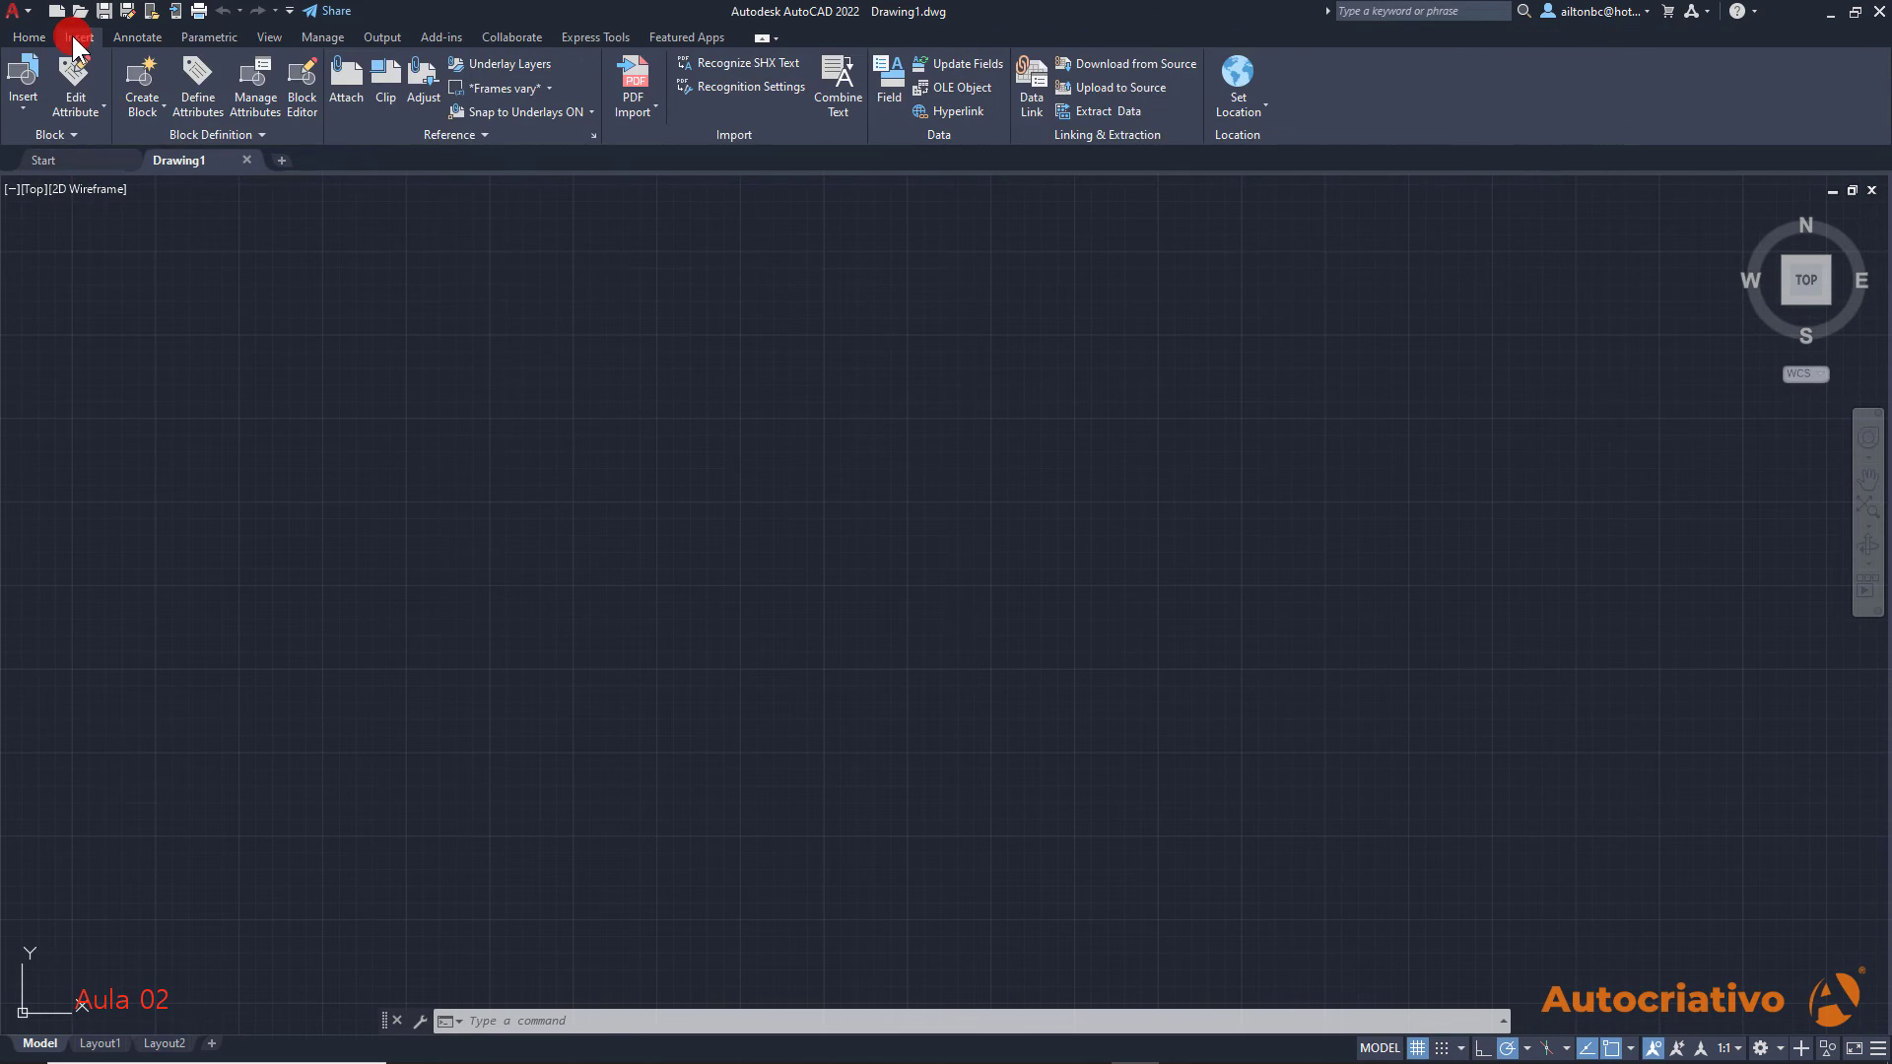
click(132, 39)
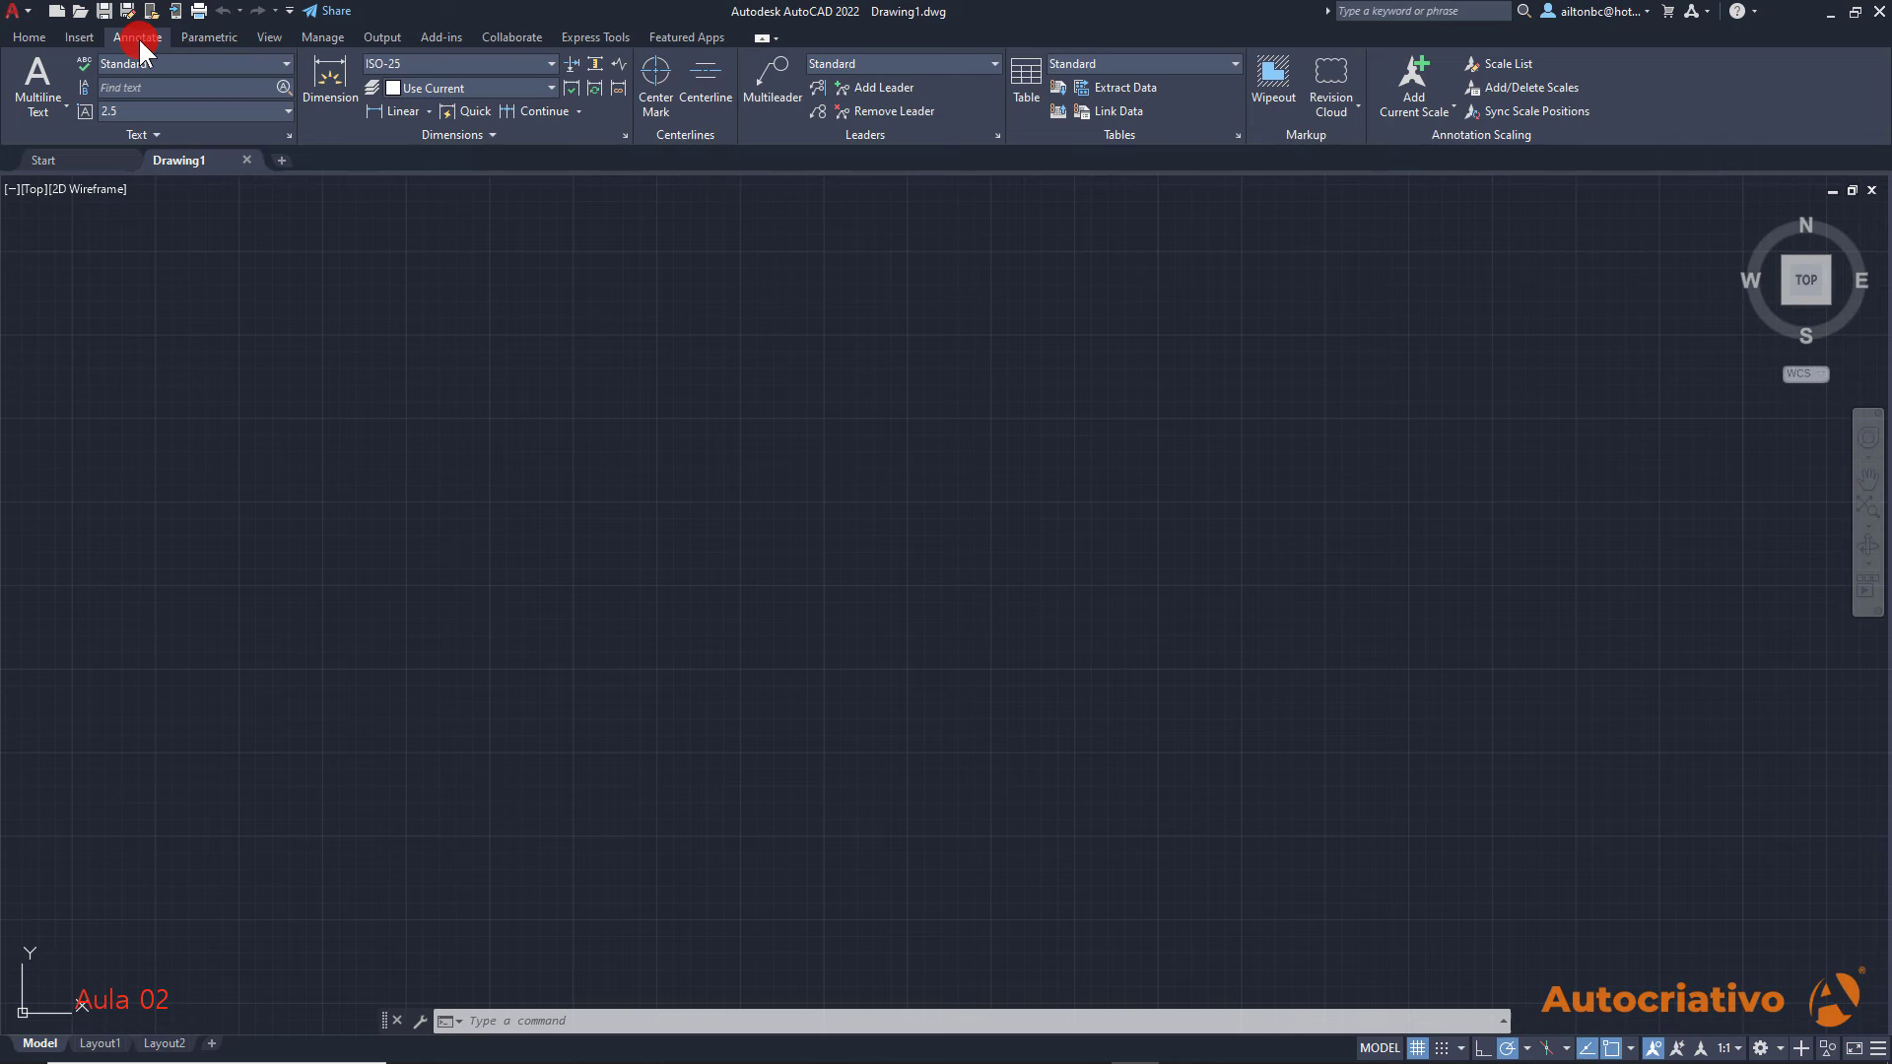
click(205, 38)
click(269, 36)
click(313, 36)
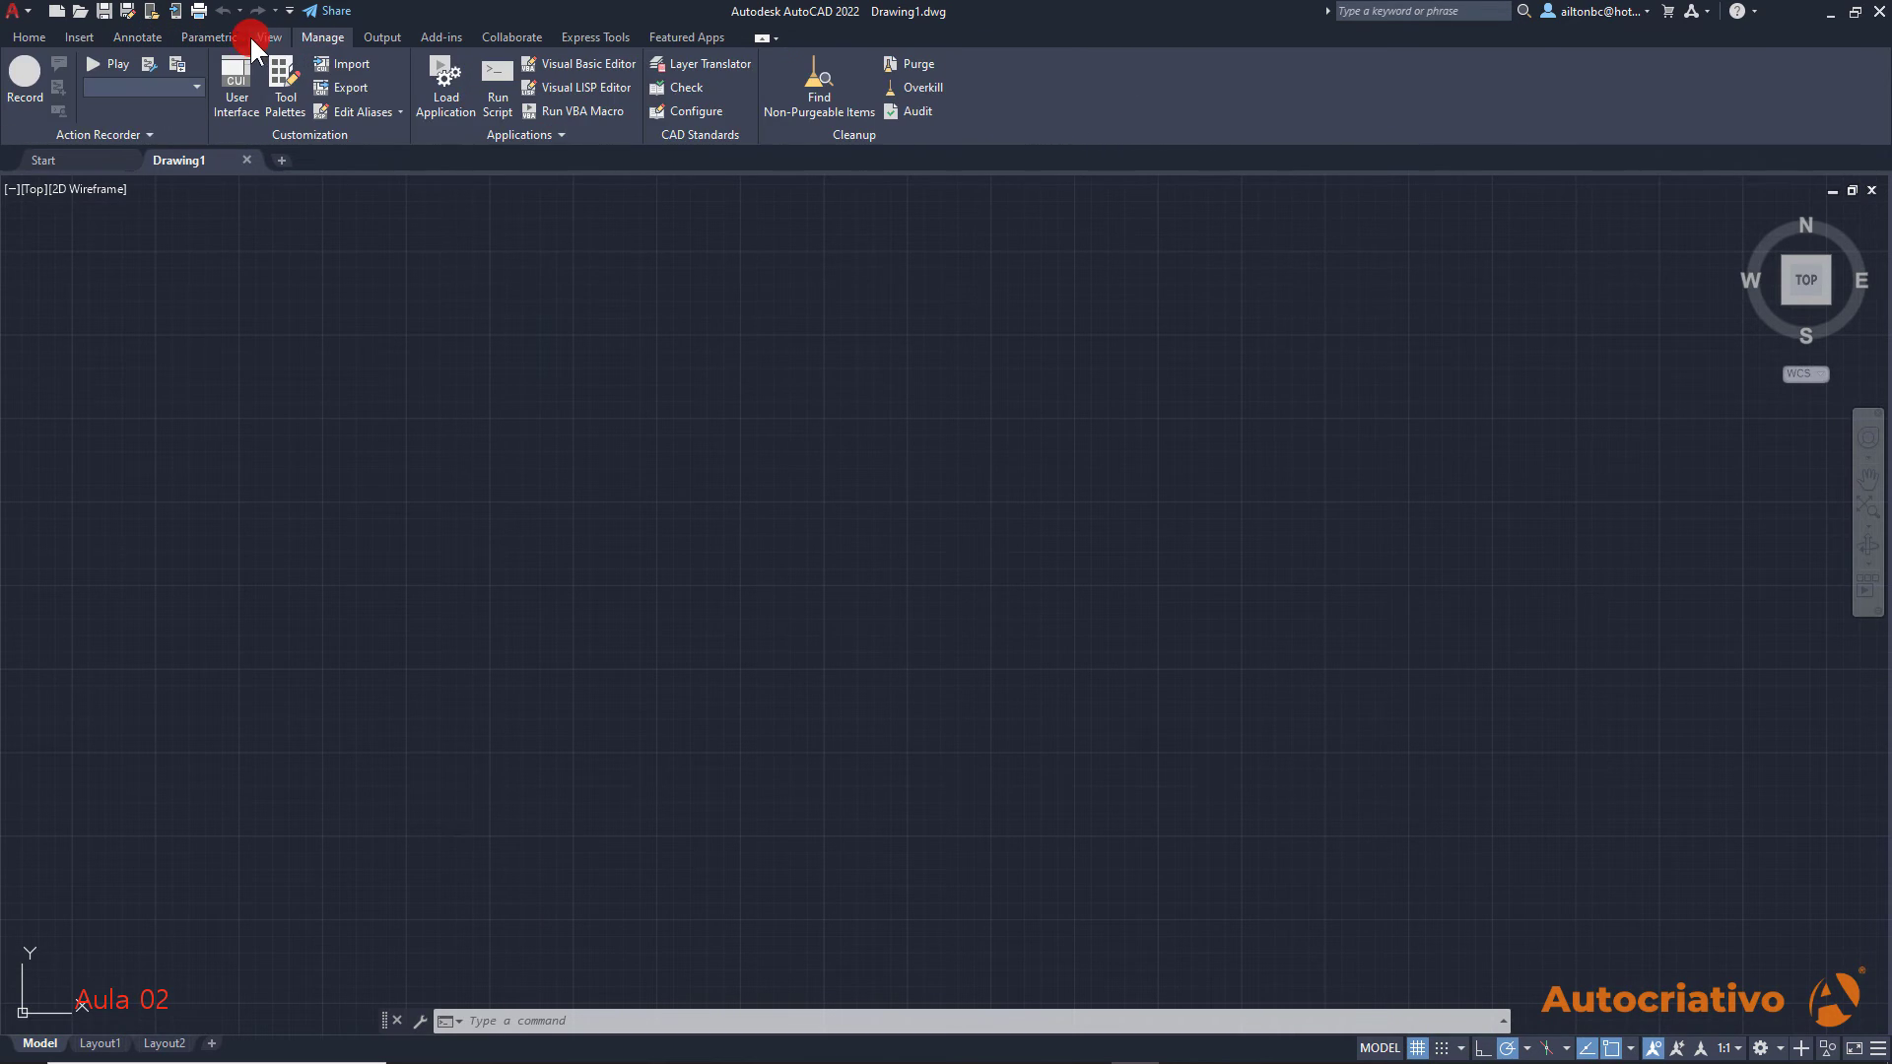
click(30, 37)
click(20, 14)
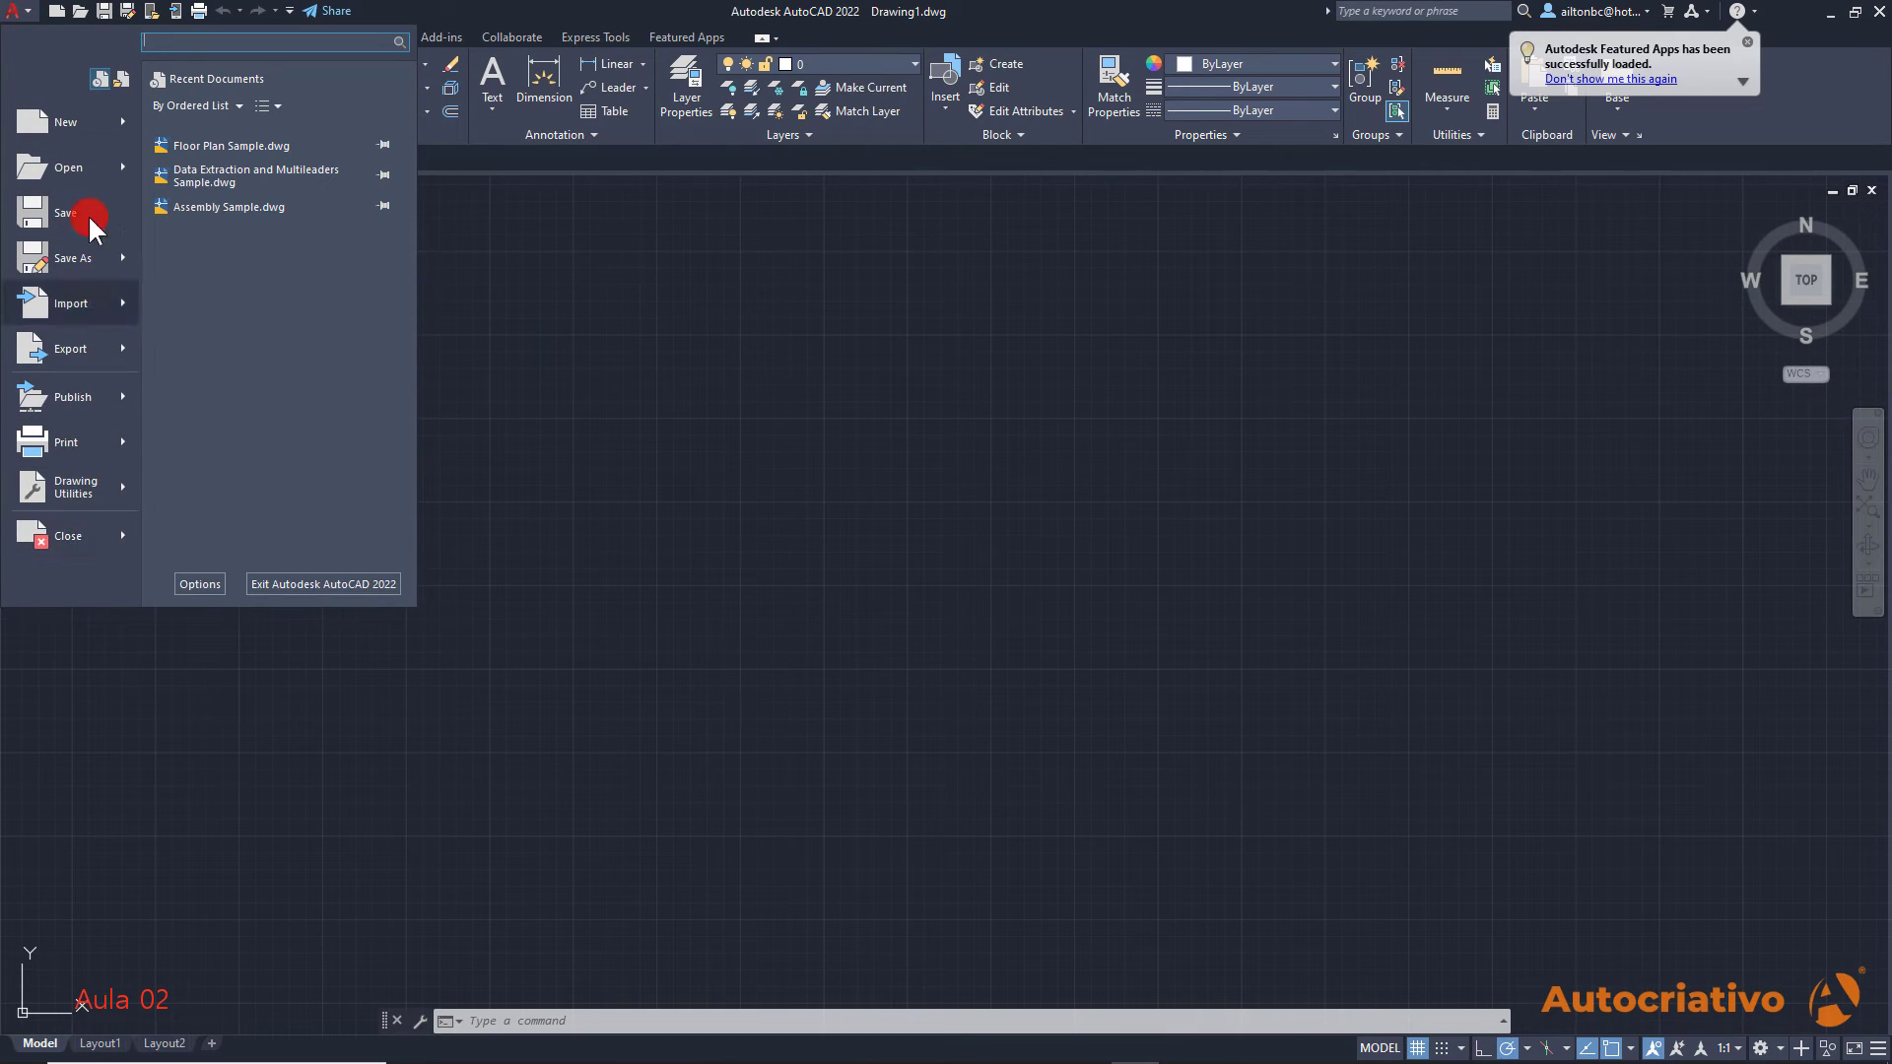
click(615, 359)
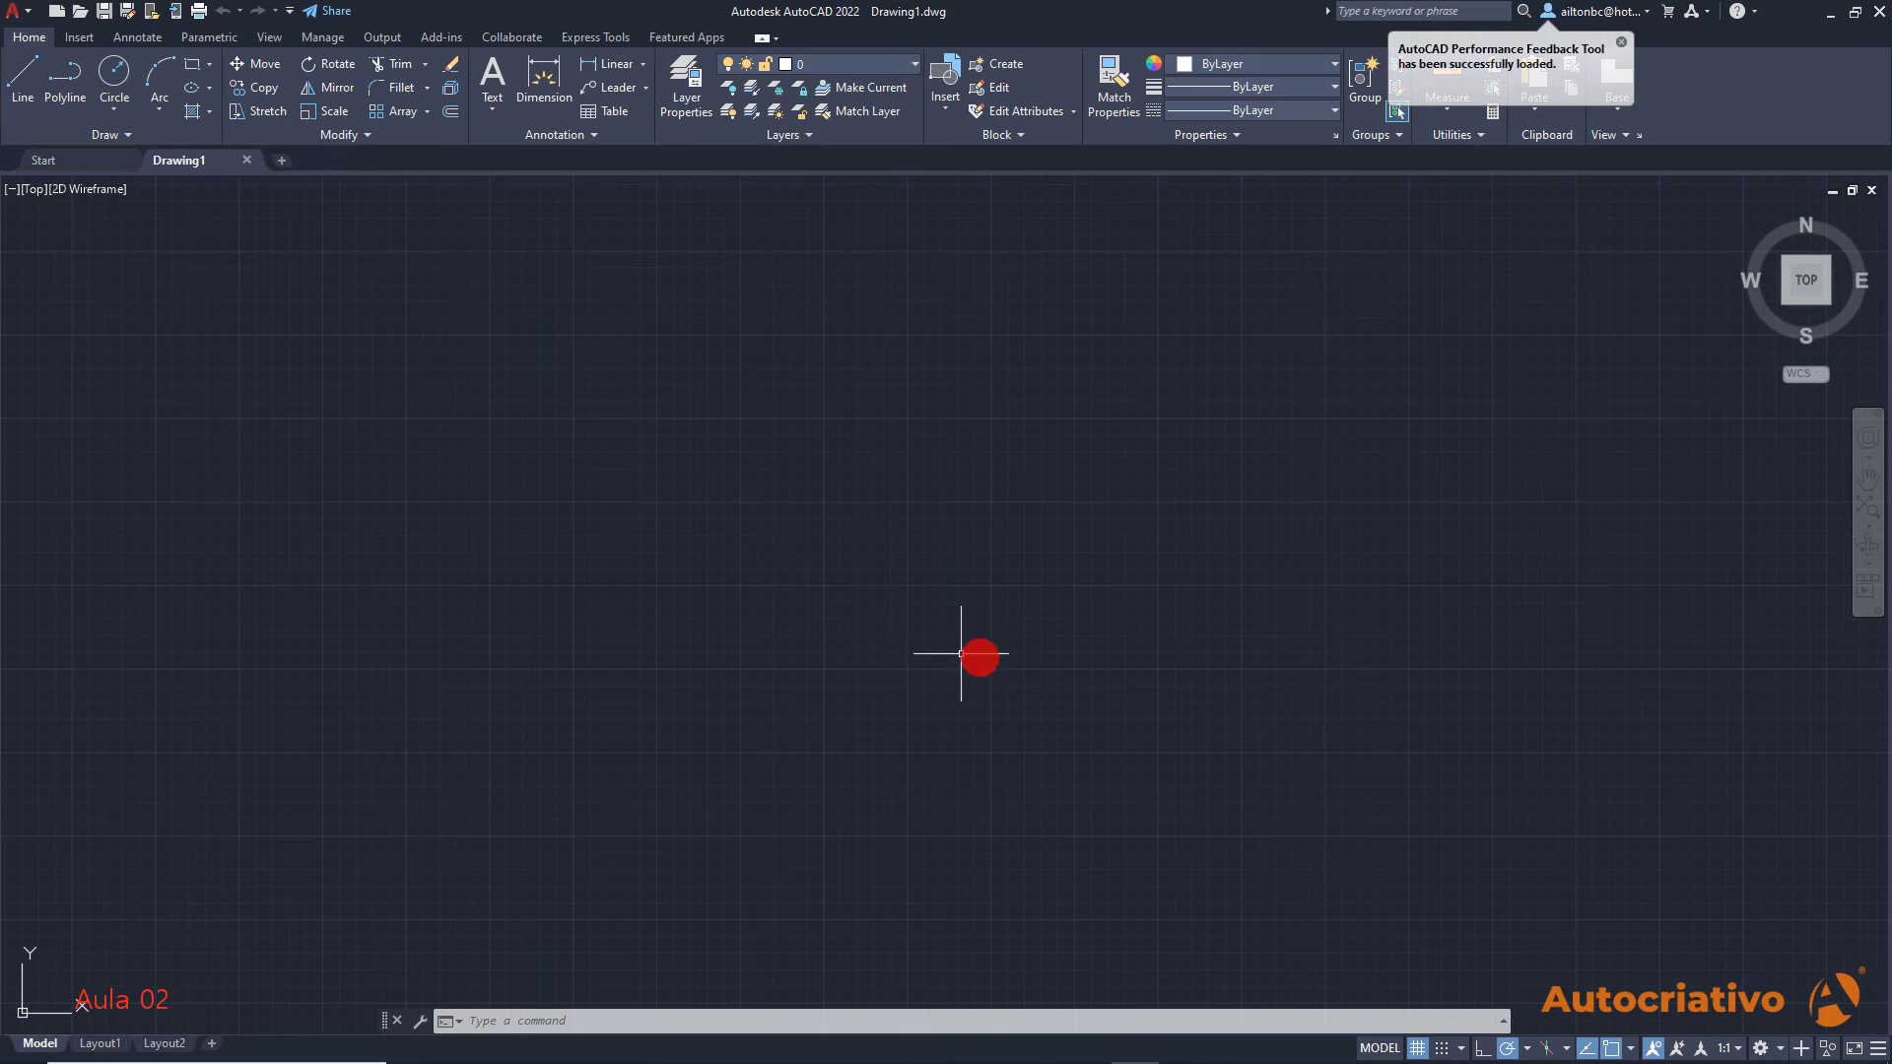
click(1623, 39)
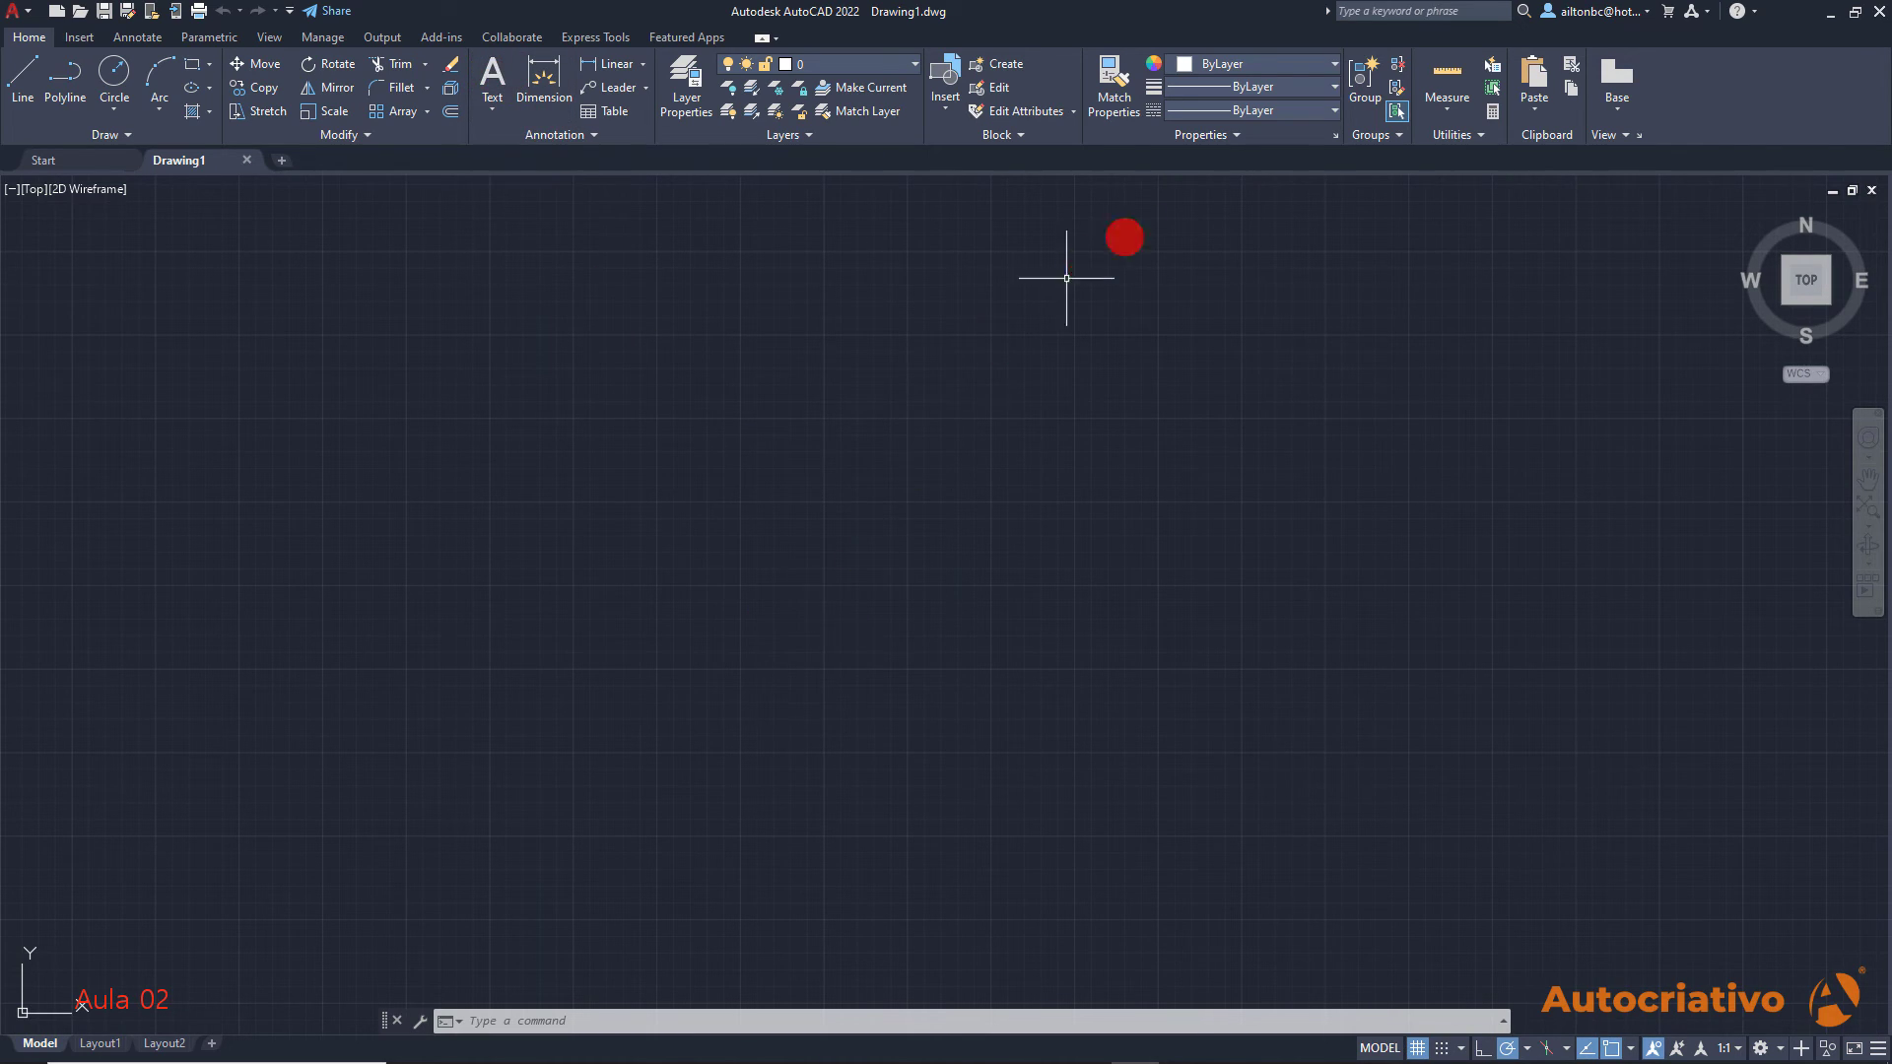
click(325, 39)
click(256, 37)
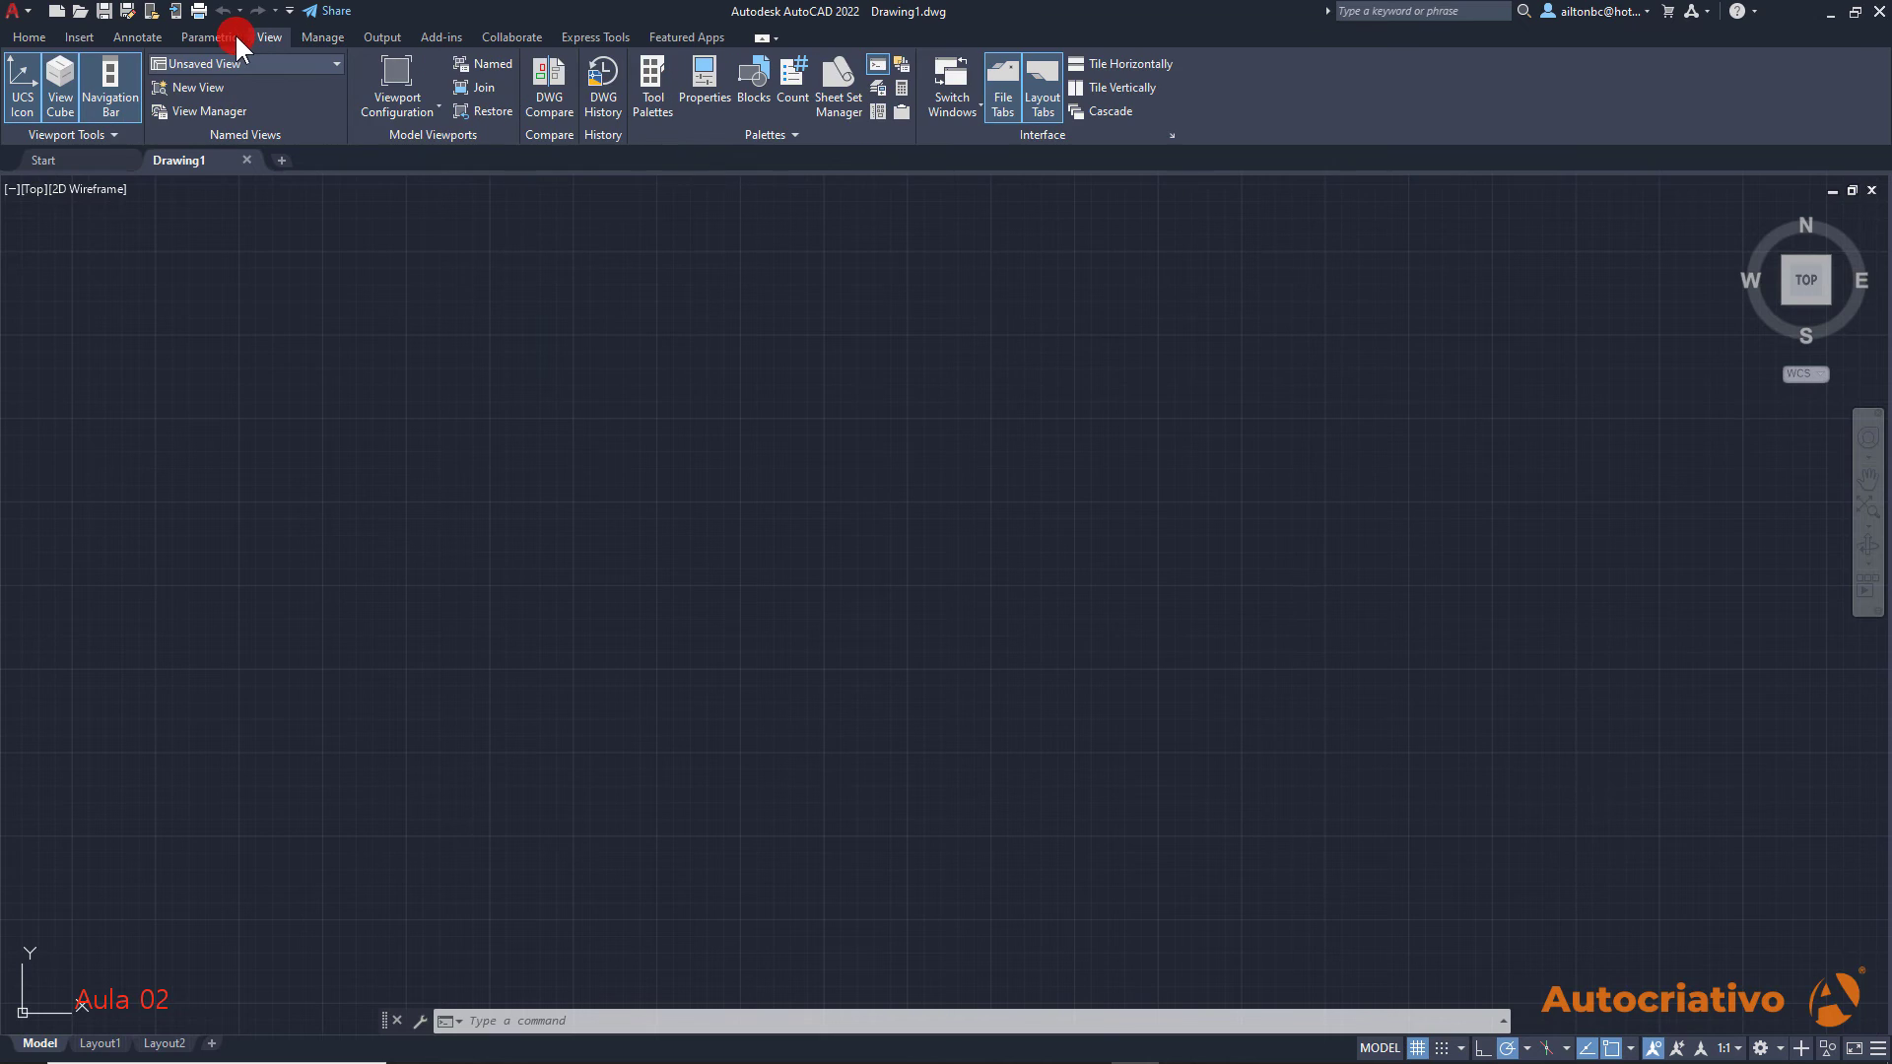
click(21, 43)
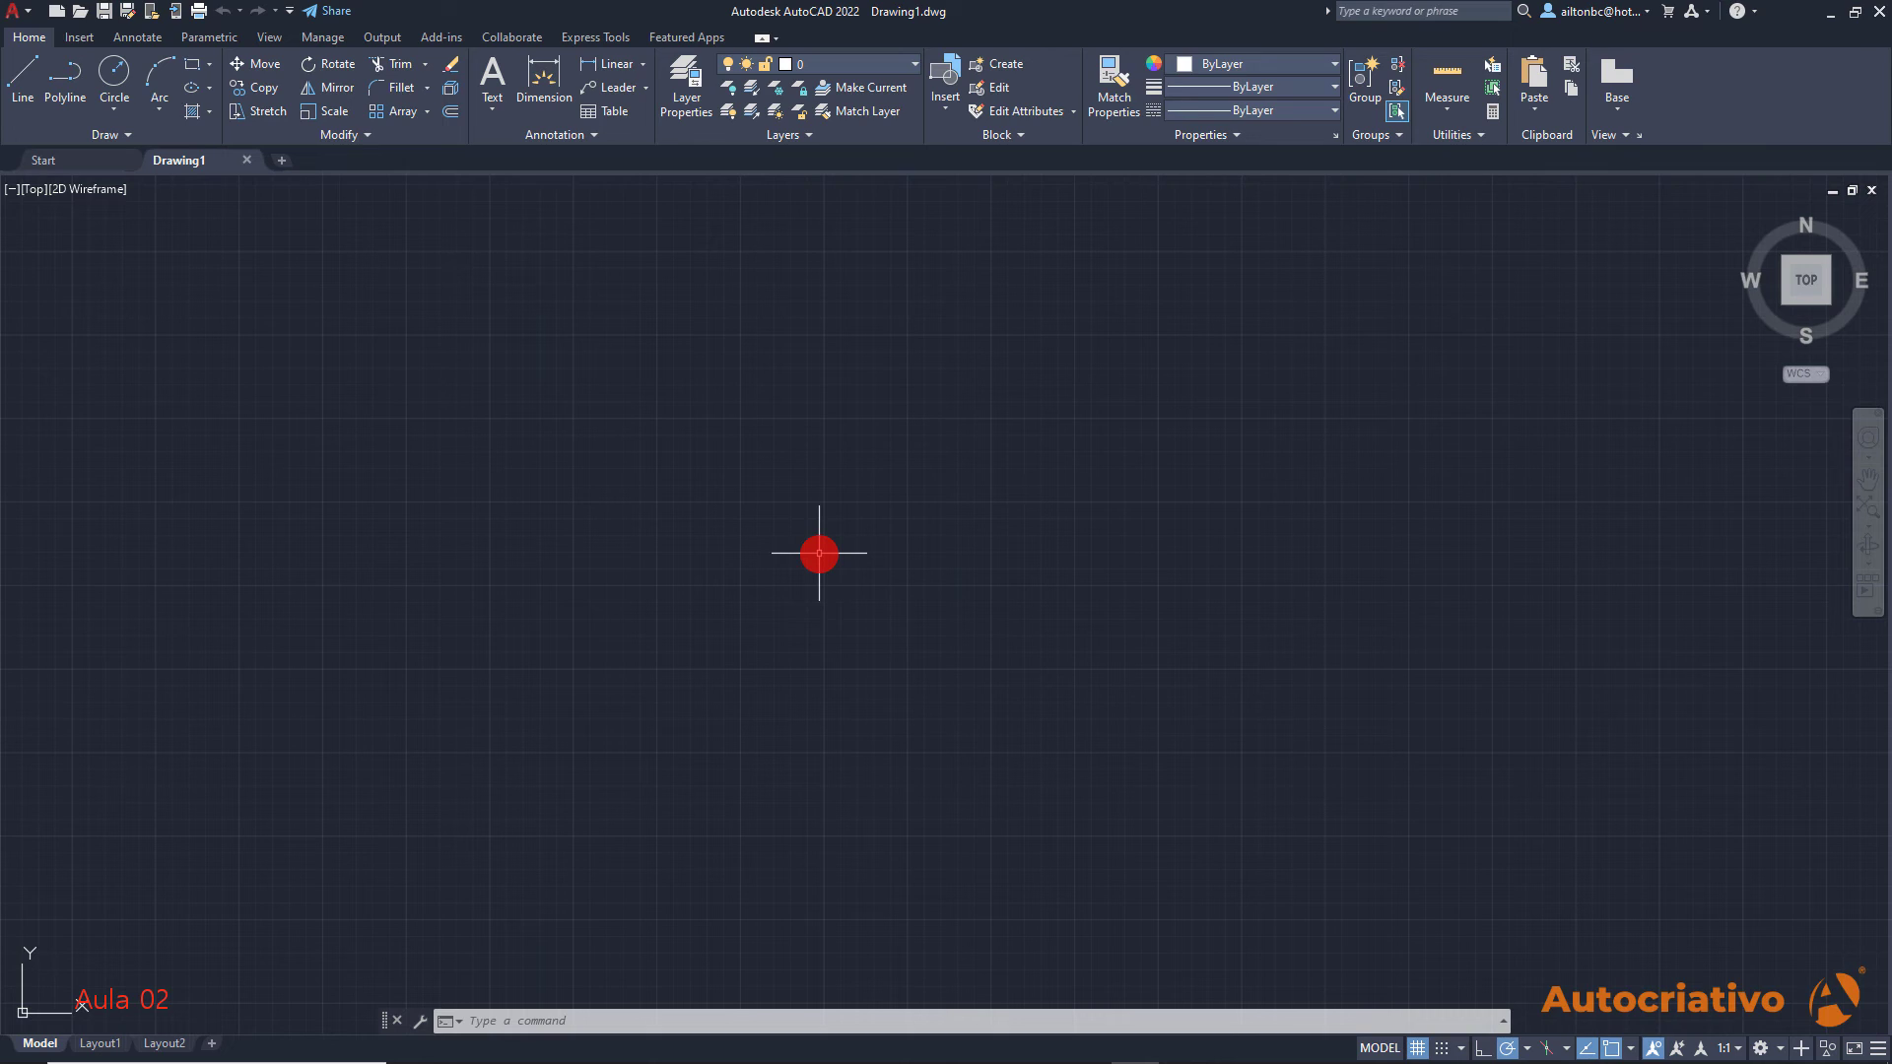
Draw an open chain of eight freehand line segments across the middle of the drawing area with the LINE command
text(L)
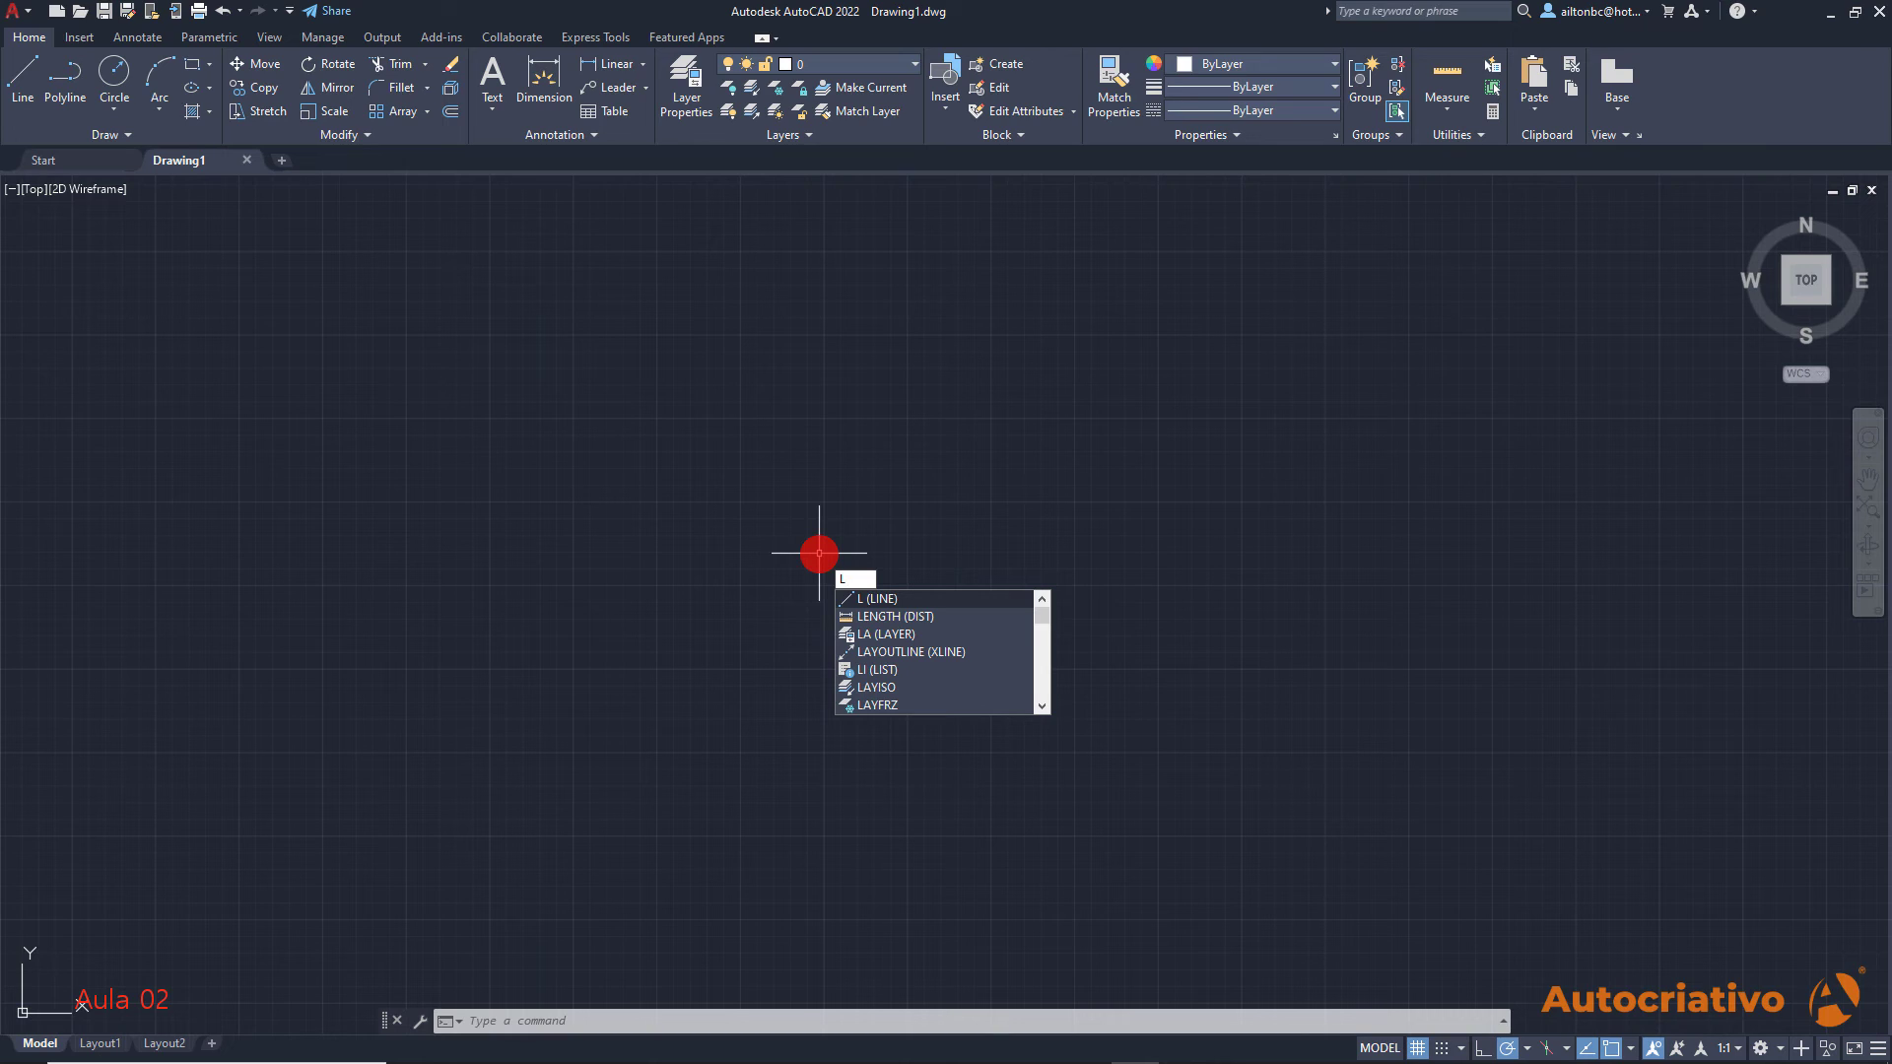
key(Return)
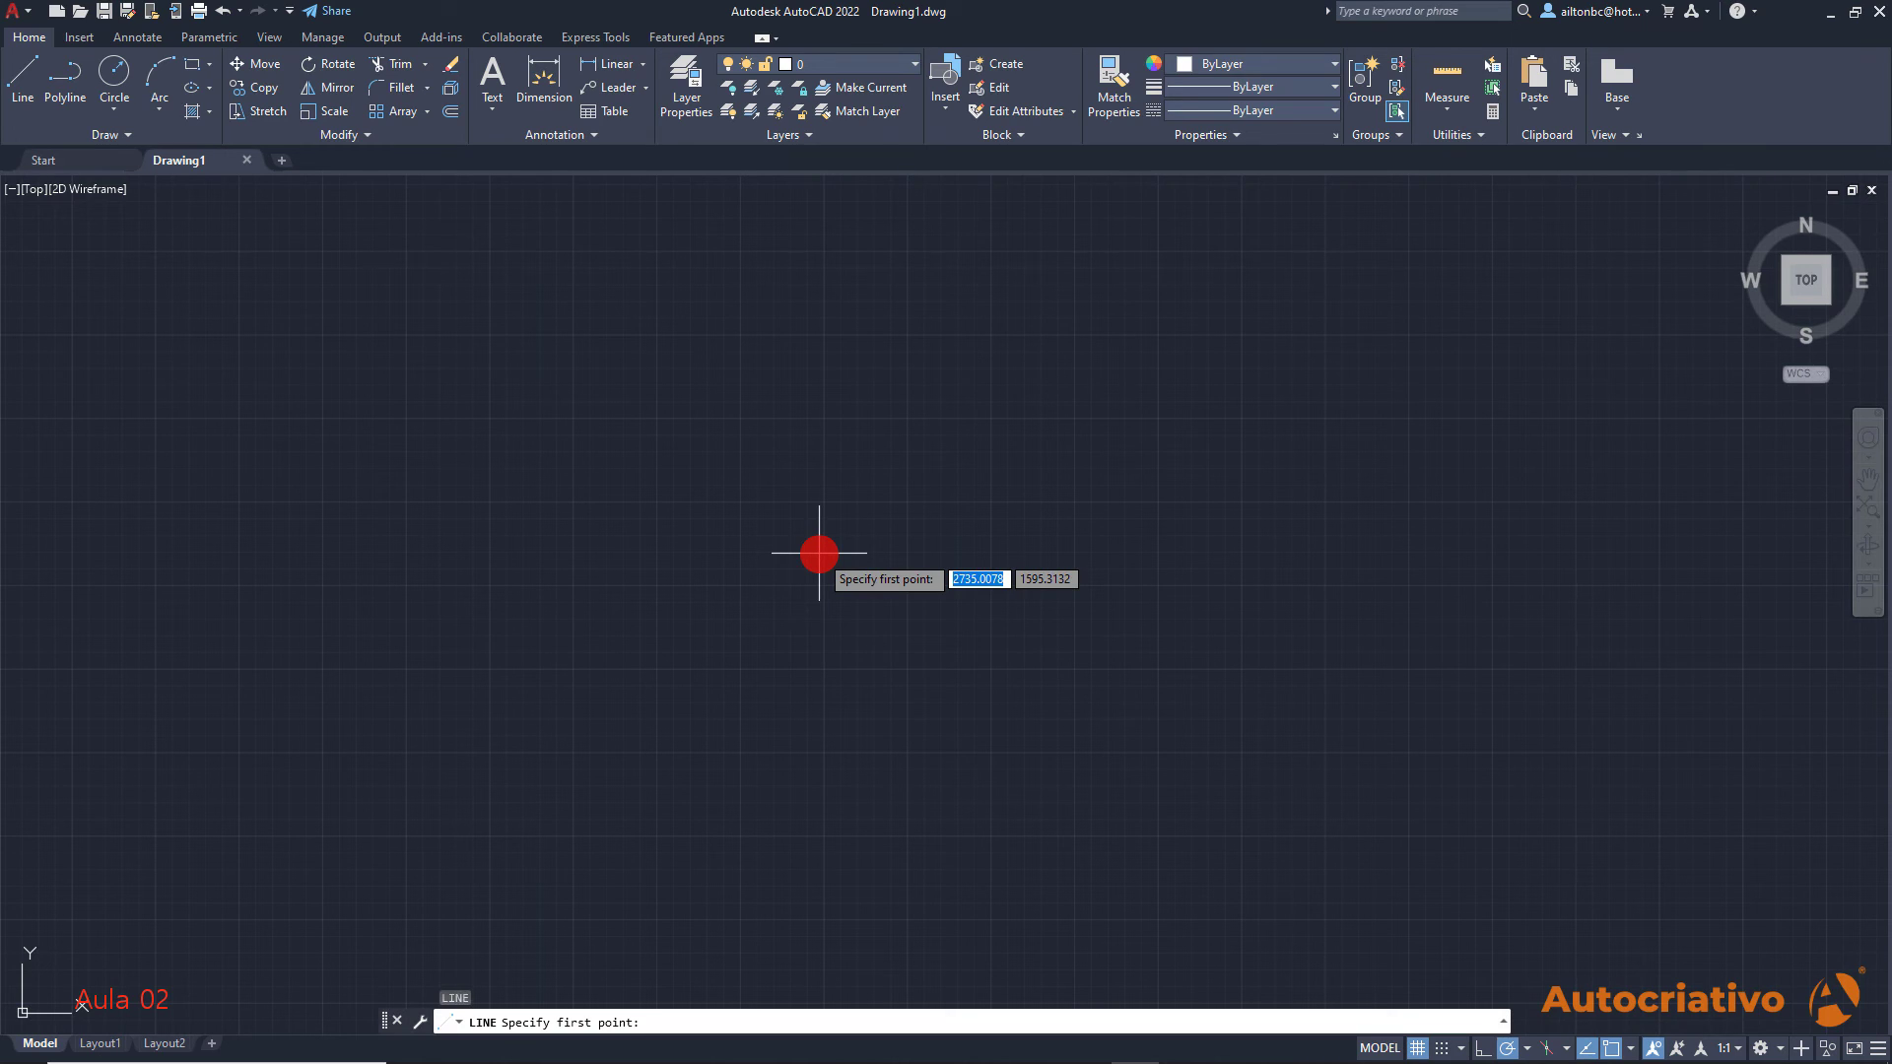
click(699, 639)
click(931, 393)
click(1304, 528)
click(1240, 731)
click(873, 815)
click(646, 826)
click(951, 606)
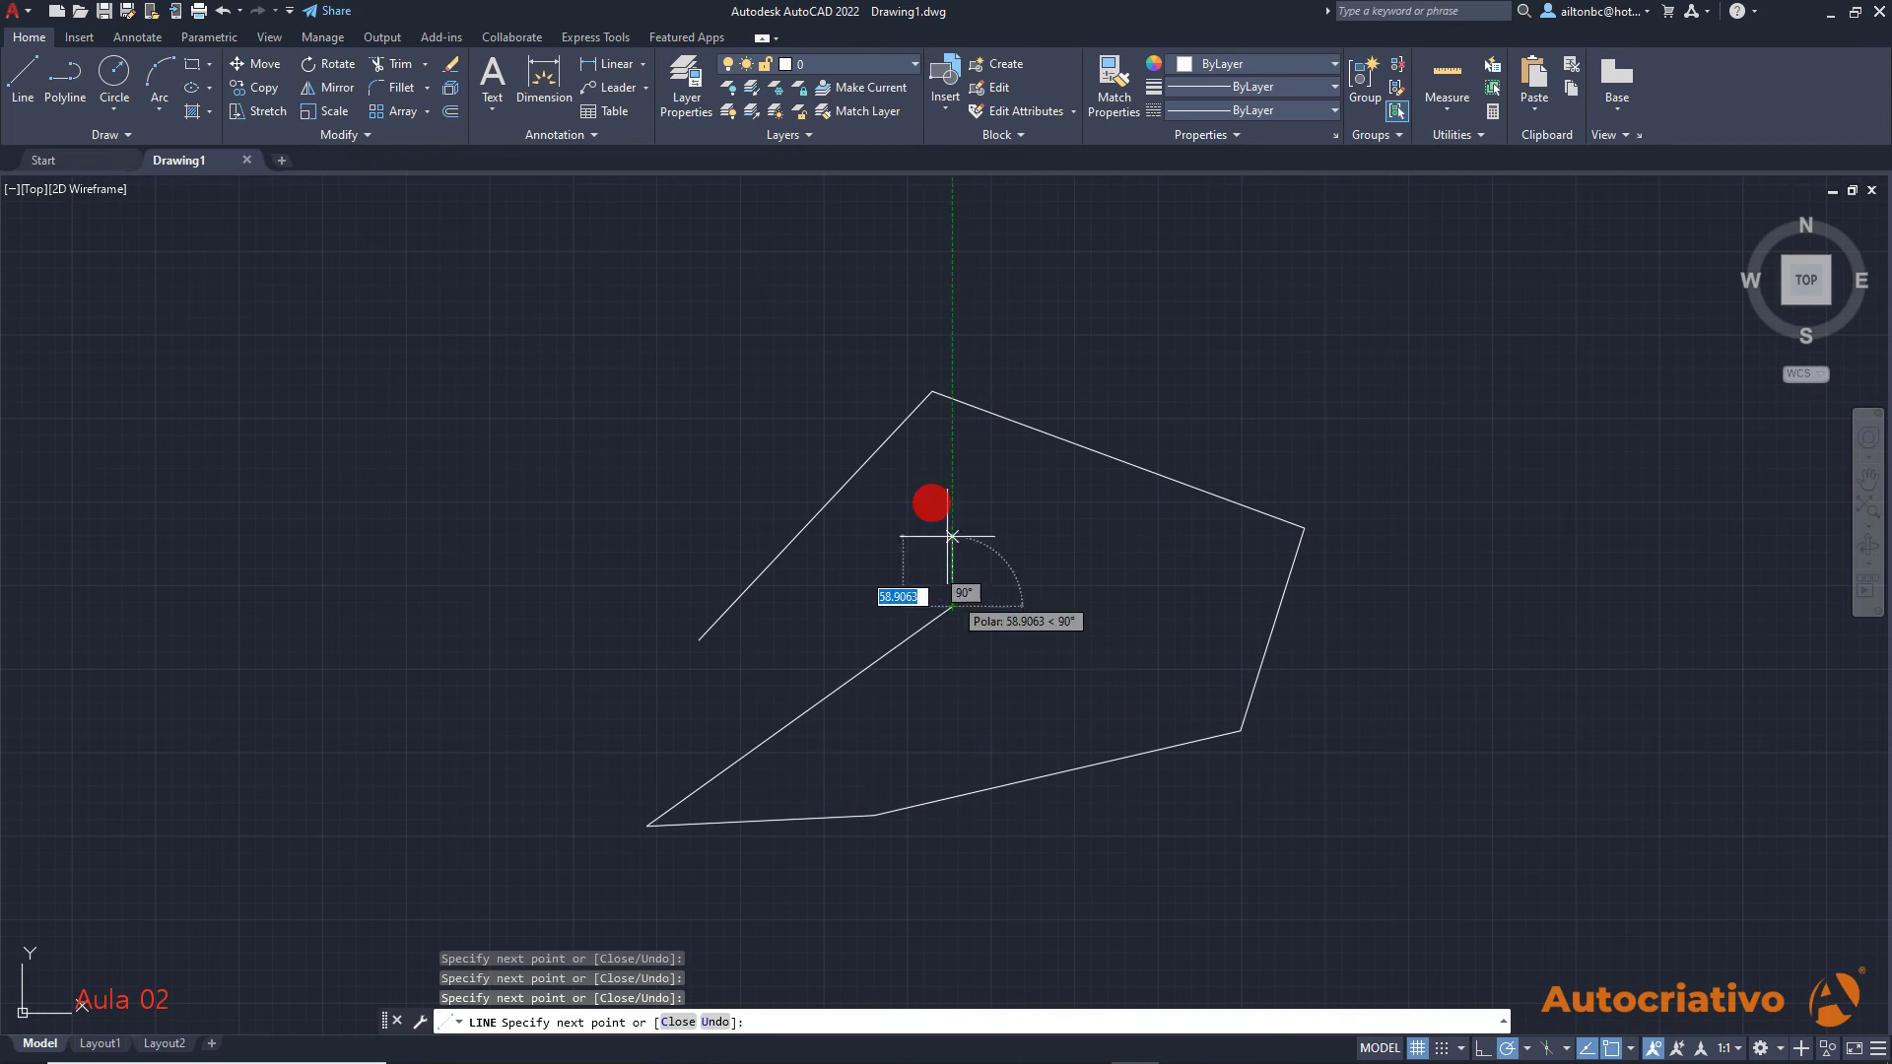
click(905, 476)
click(713, 373)
key(Escape)
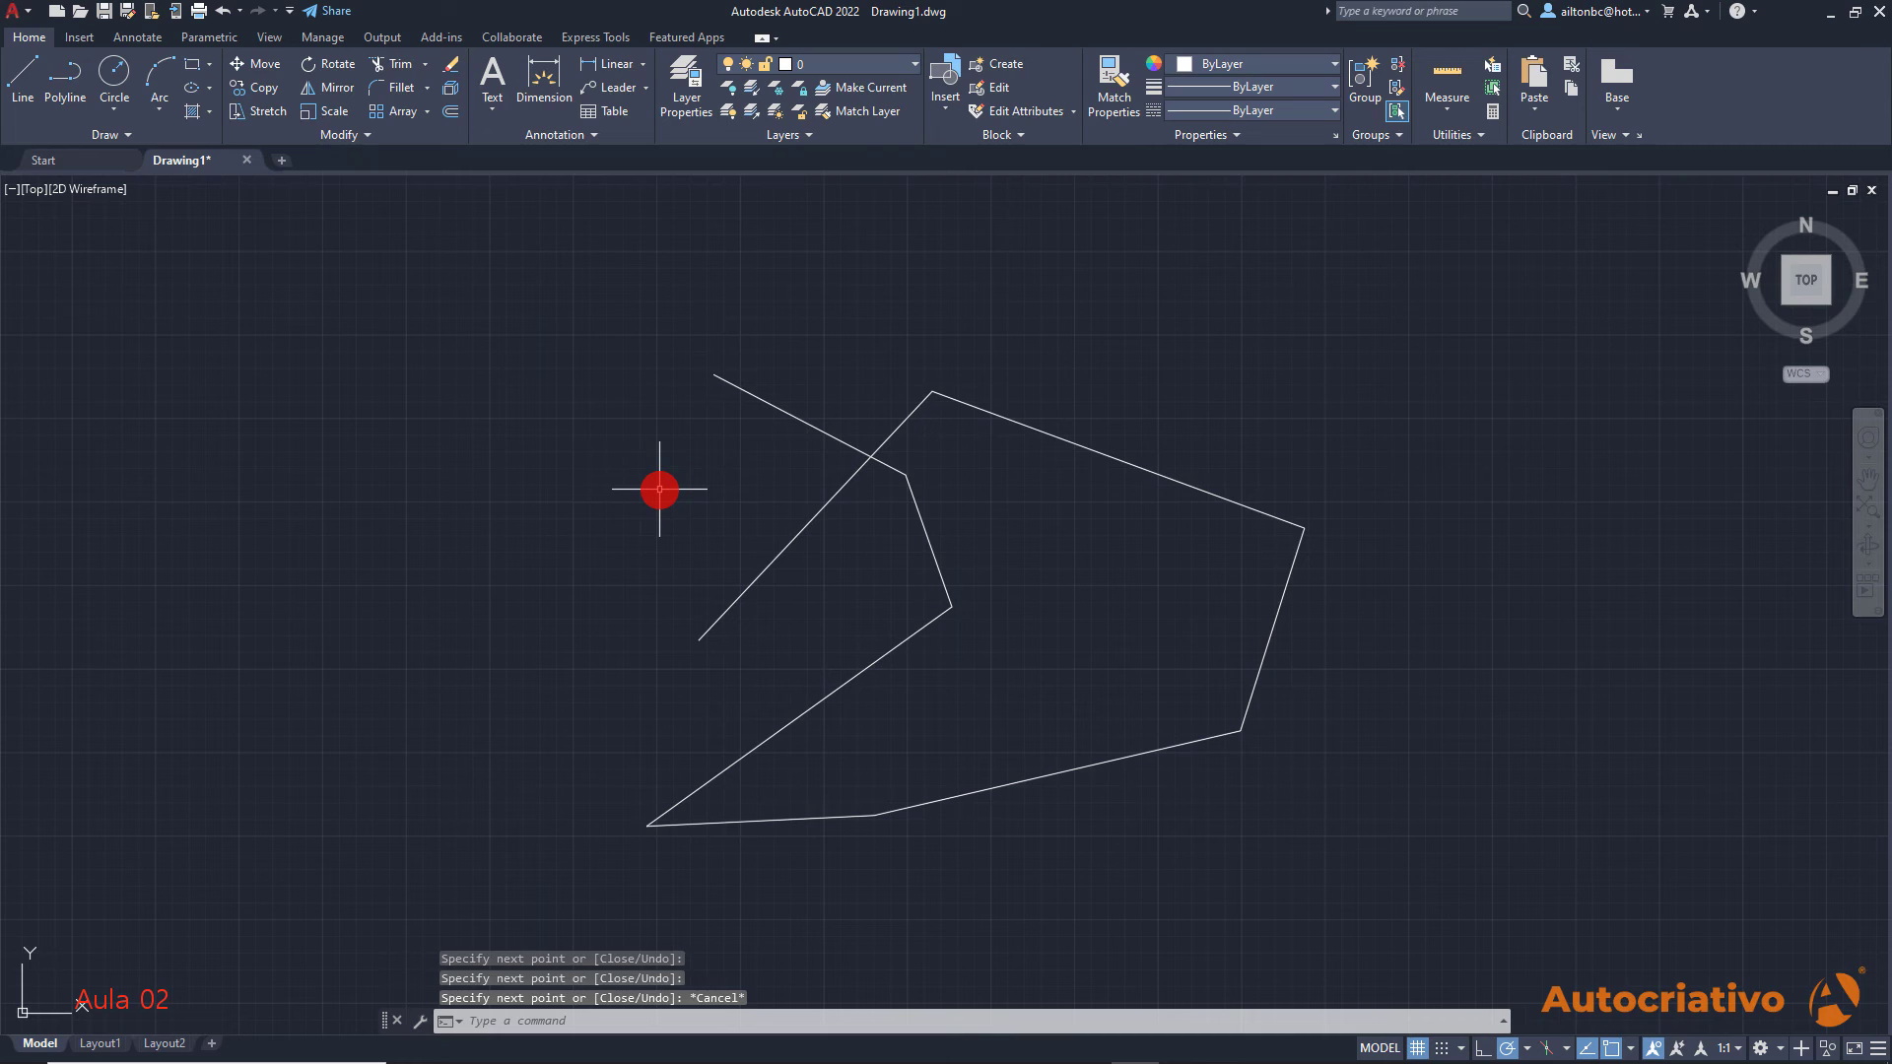
Draw a freehand circle beside the upper-left end of the line chain with the CIRCLE command
text(c)
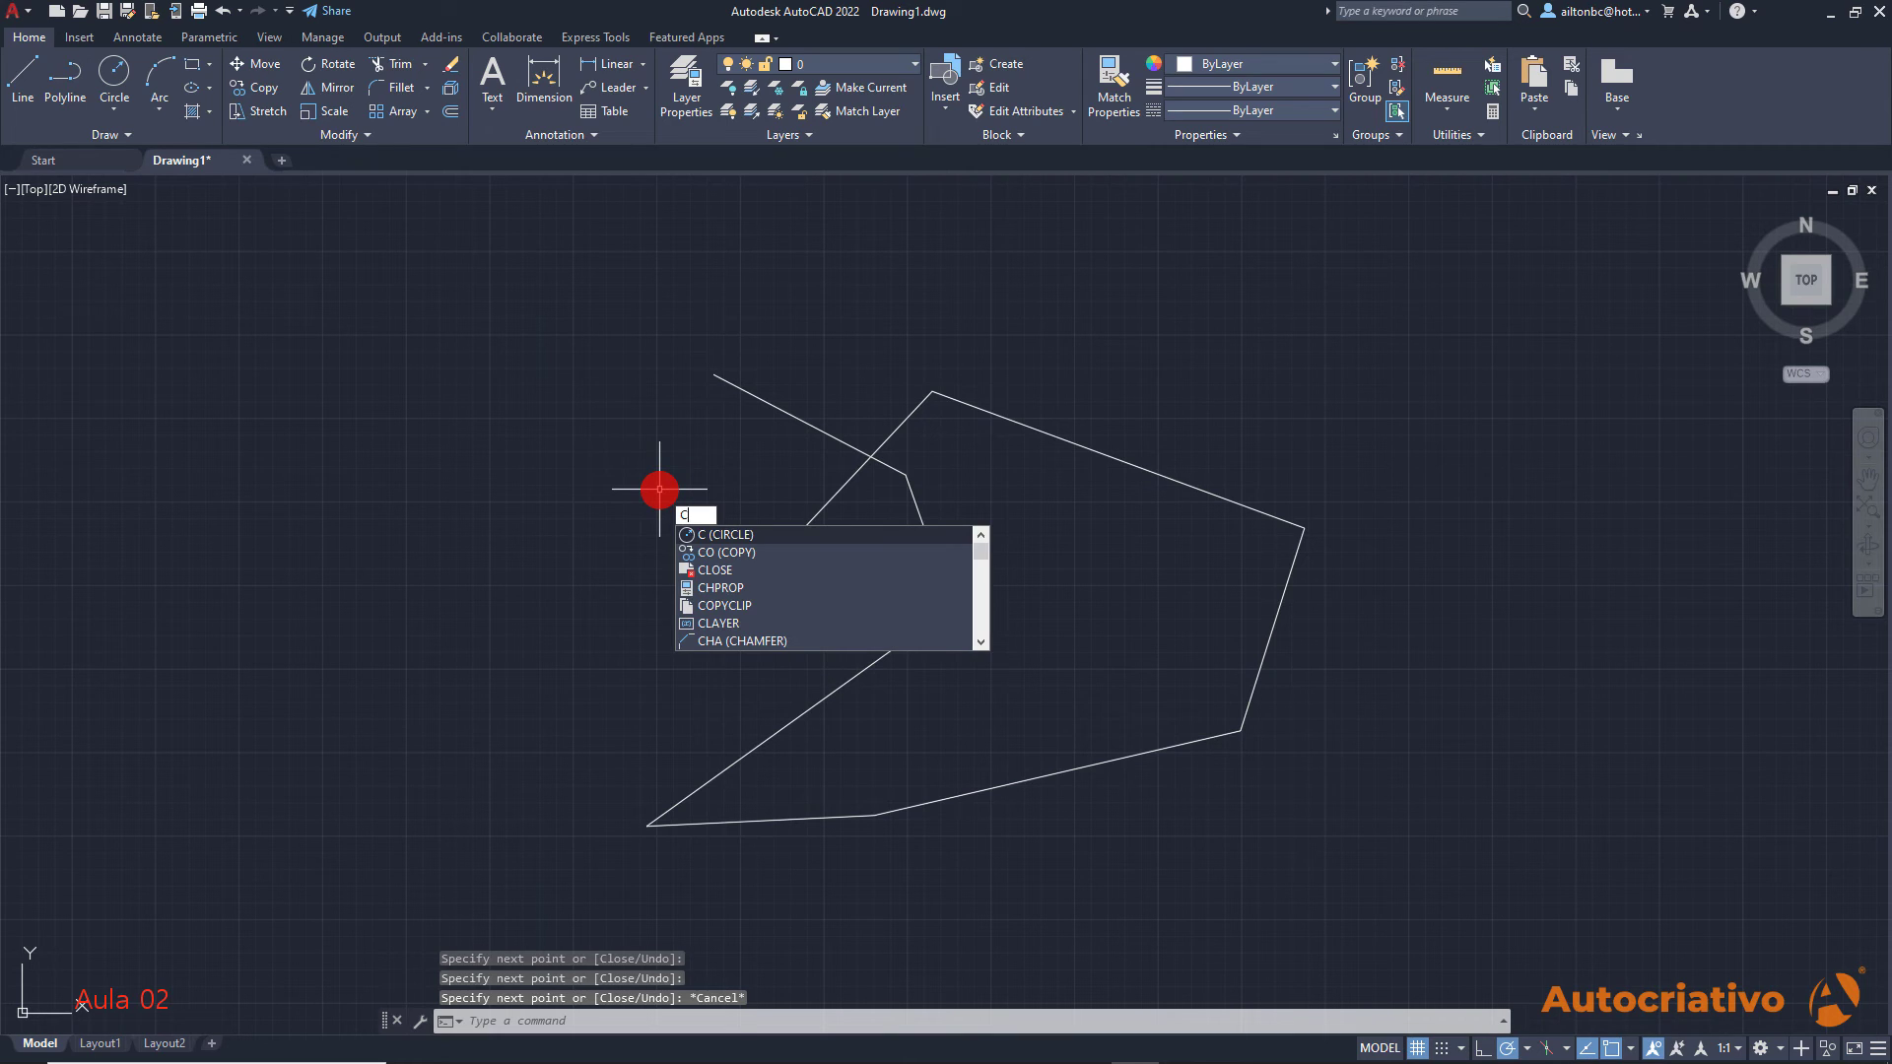
key(Return)
click(585, 489)
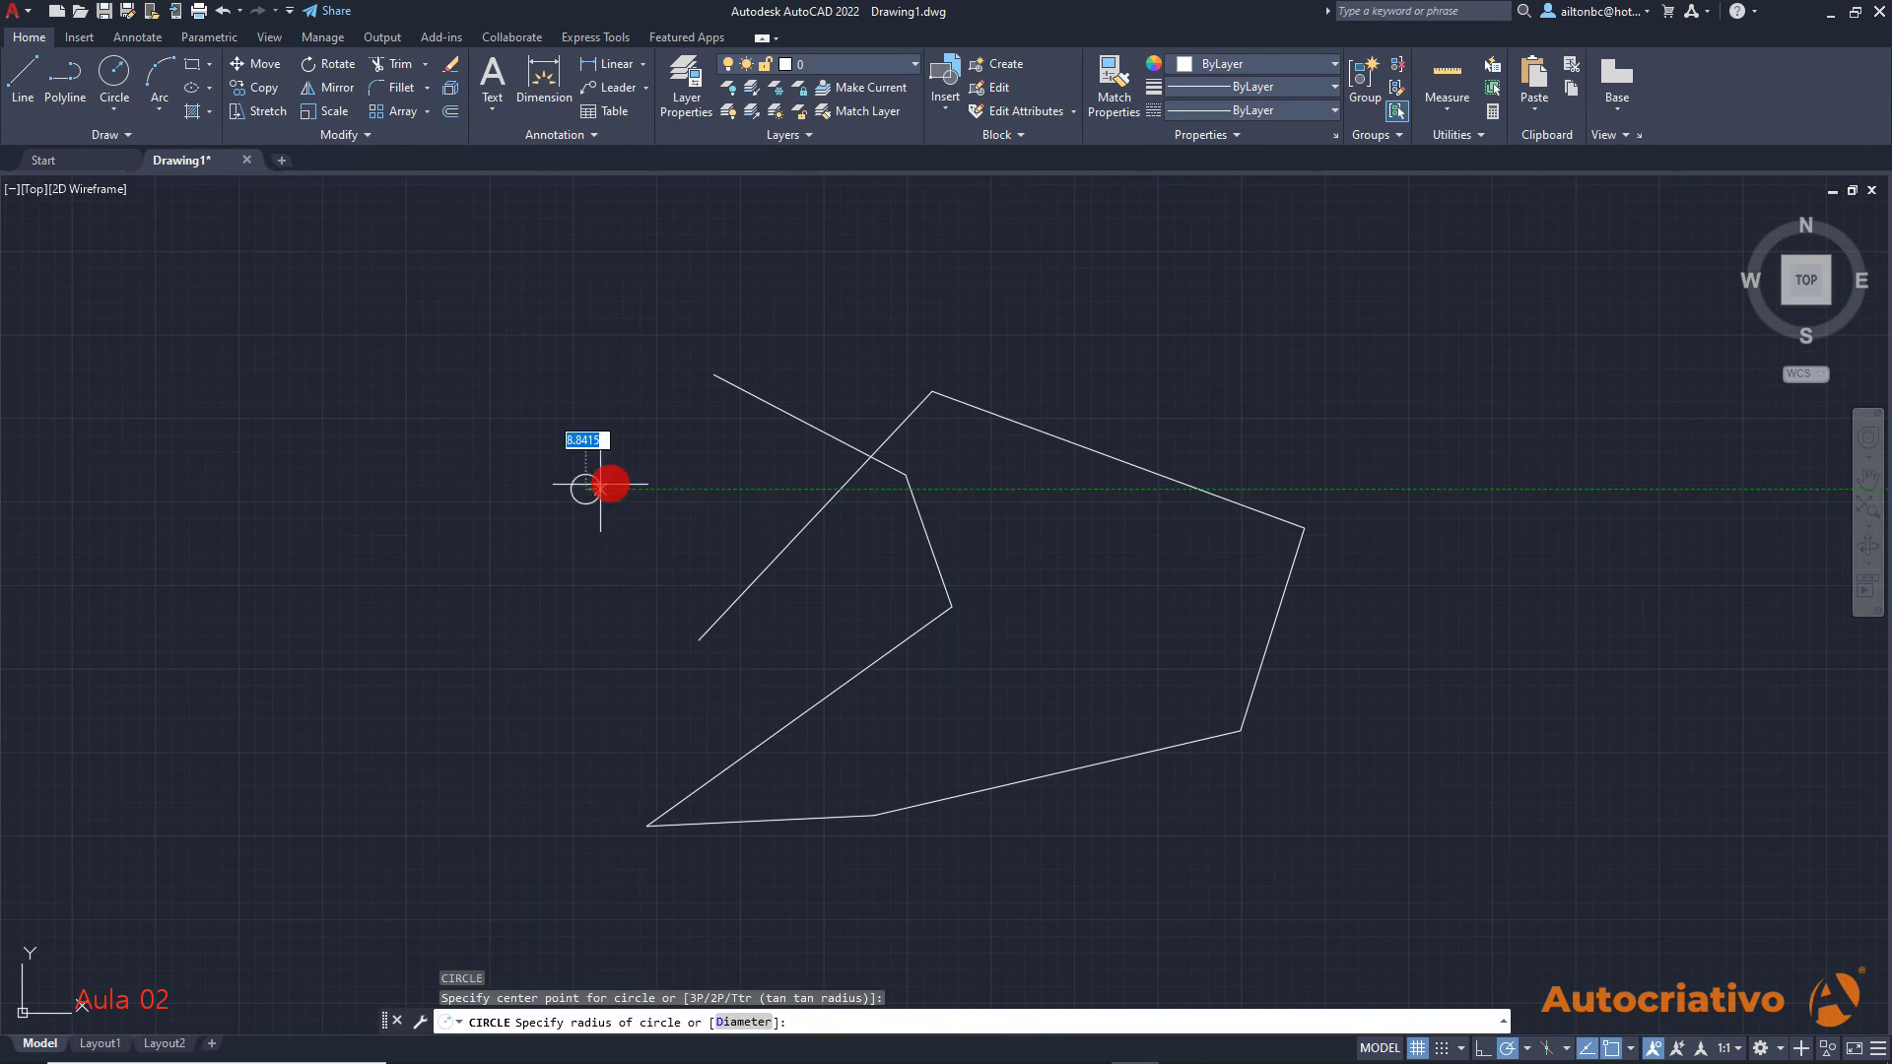
click(695, 437)
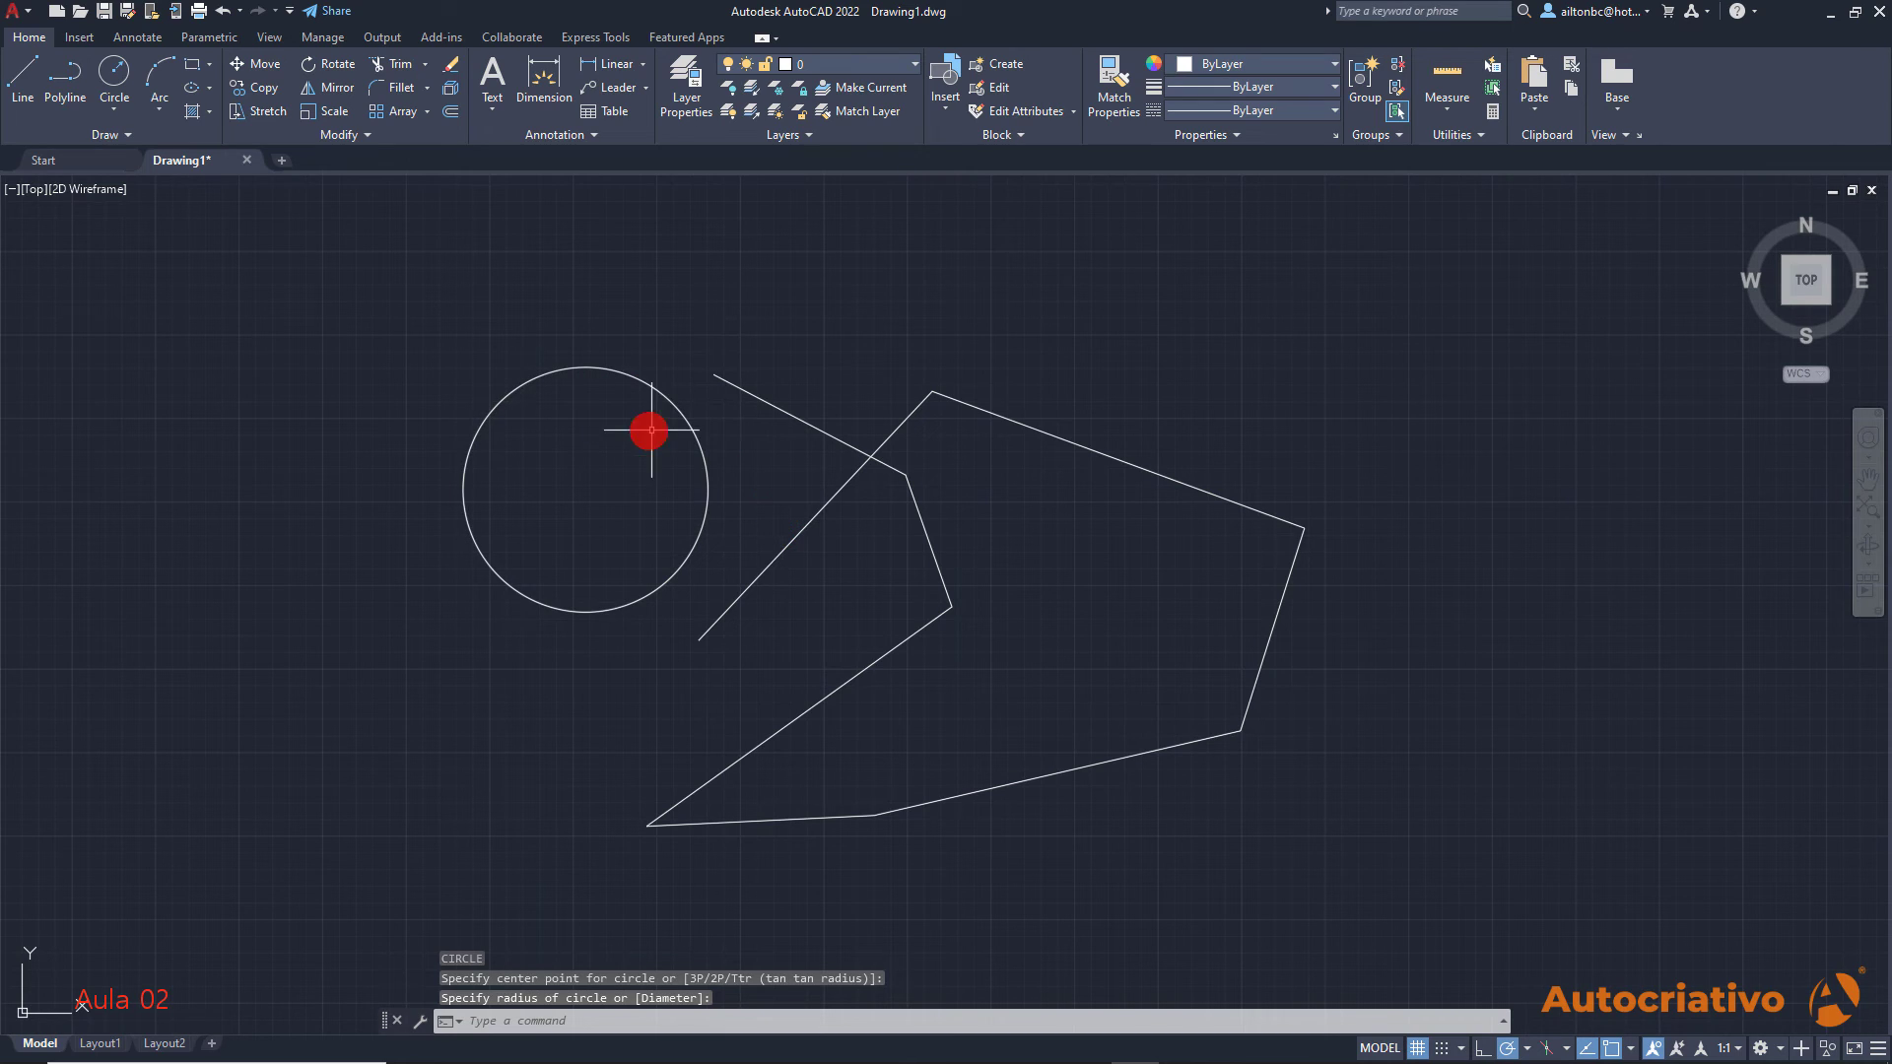
Select the circle and all the line segments with a crossing window and erase them
click(1494, 879)
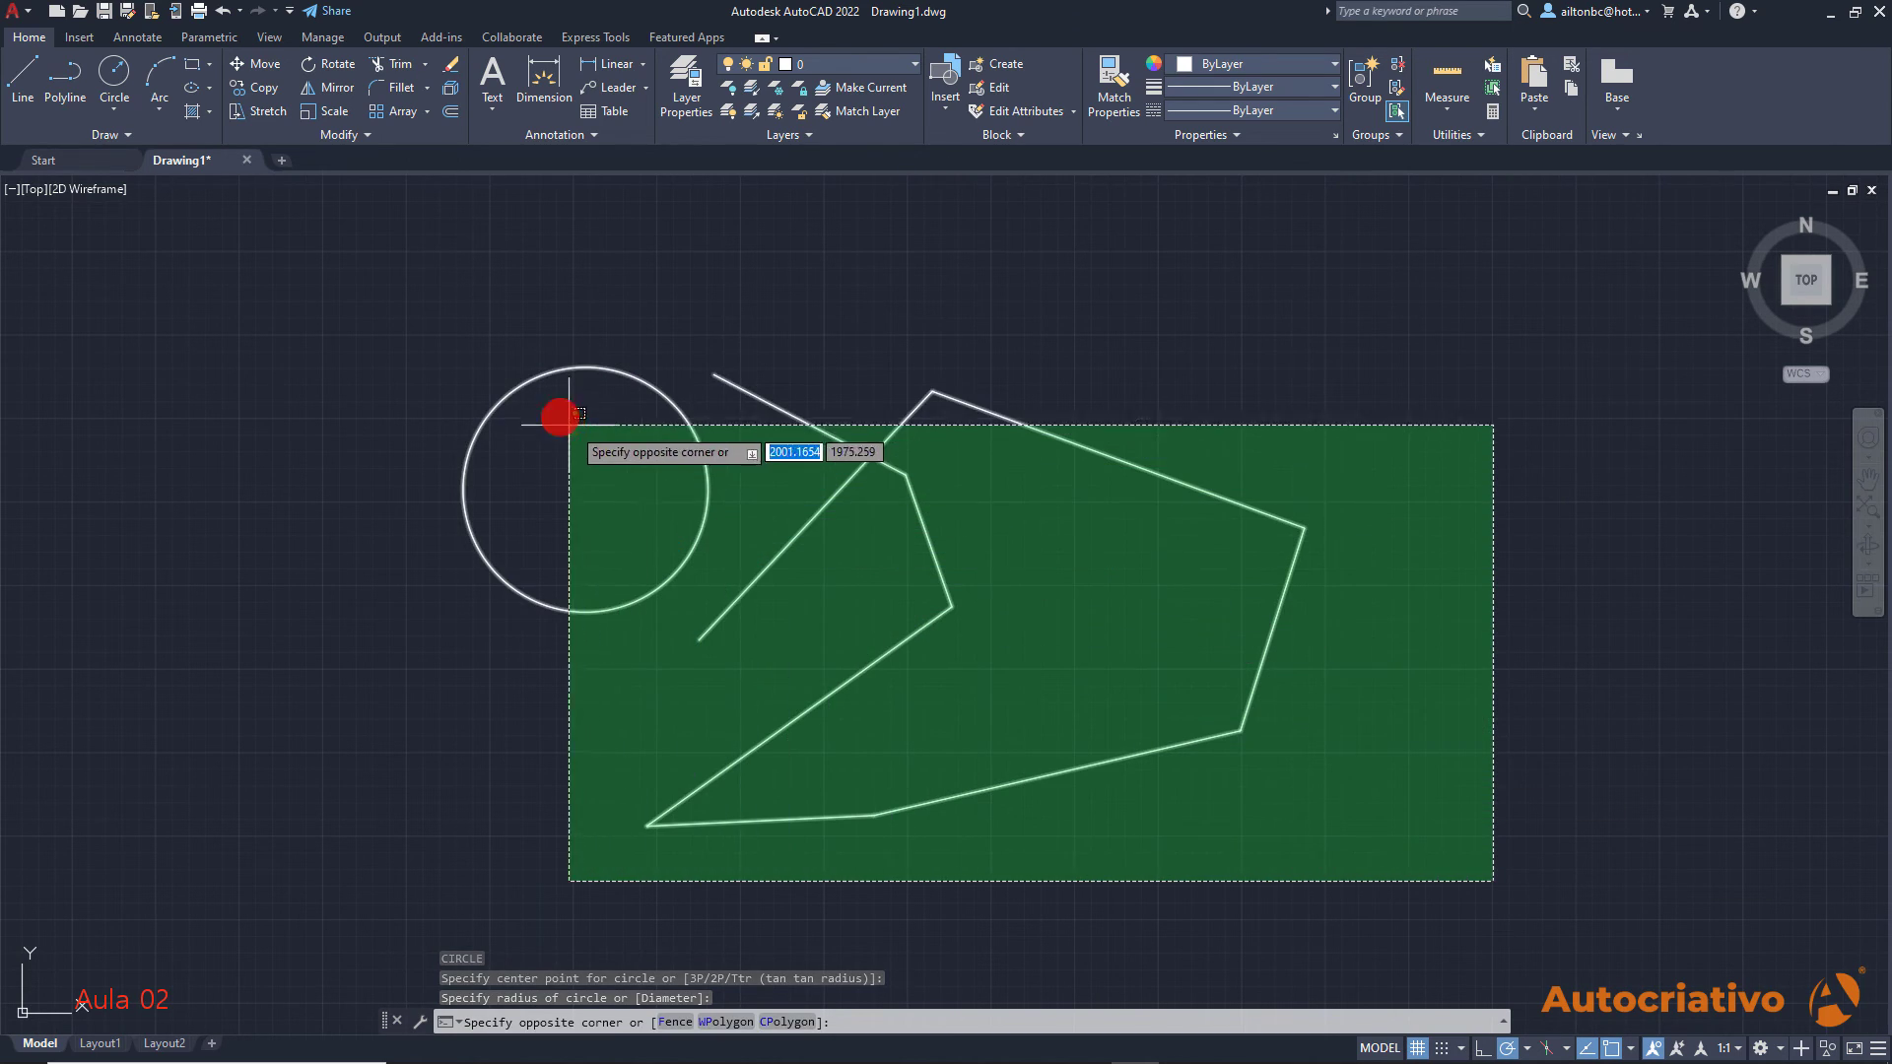
click(441, 344)
key(Delete)
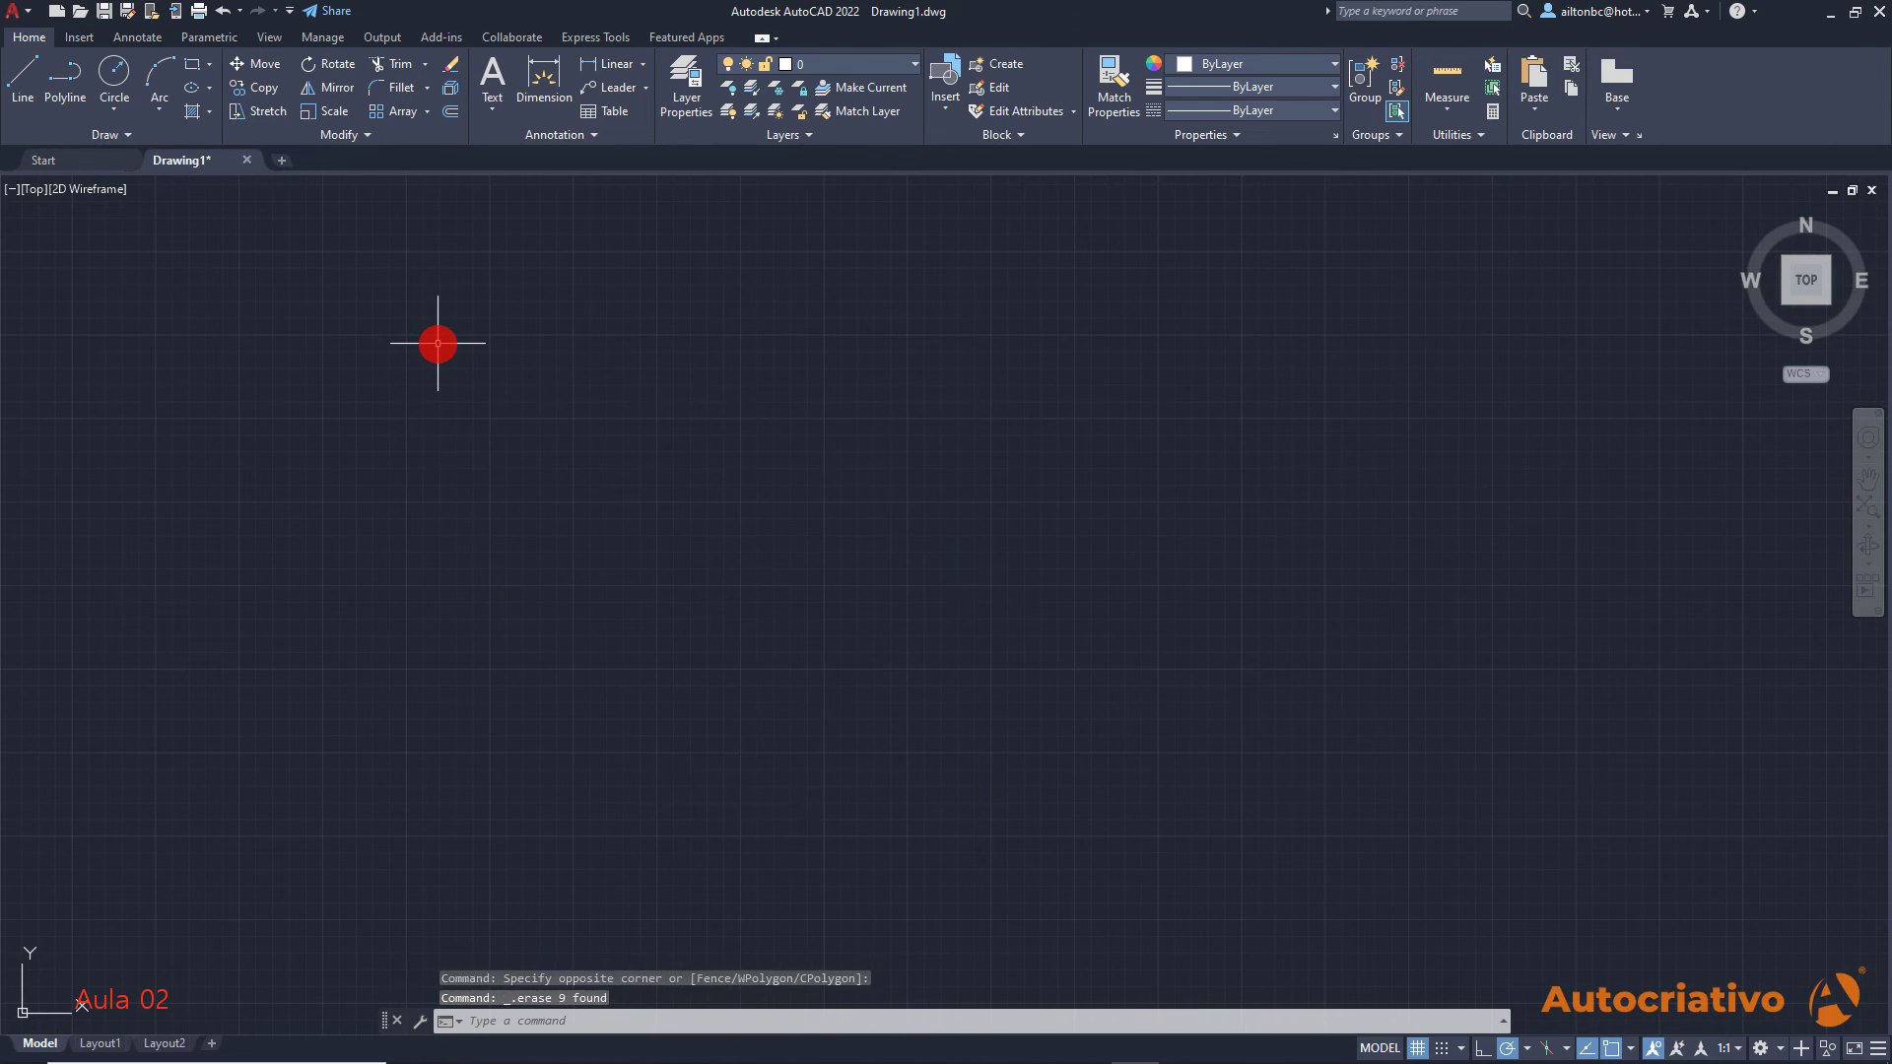